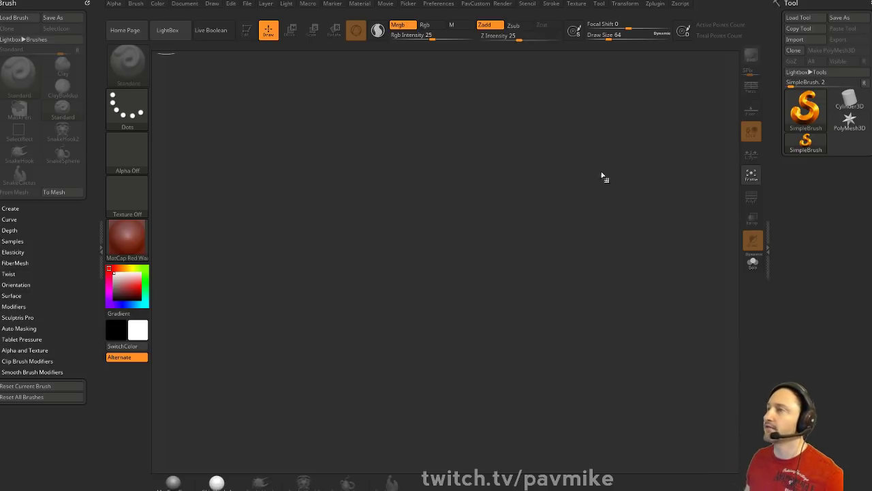
Load the tool Book003.ZTL from the MedievalZombie project's Book folder and draw it on the canvas
click(797, 18)
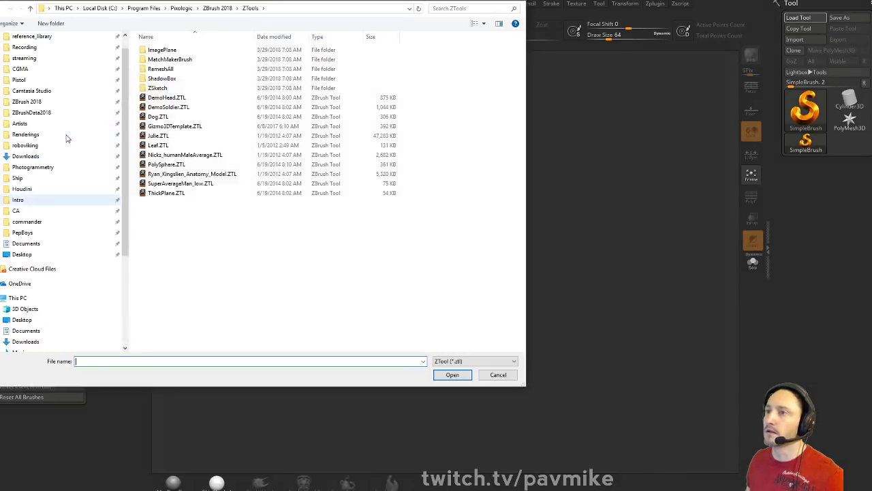
click(59, 76)
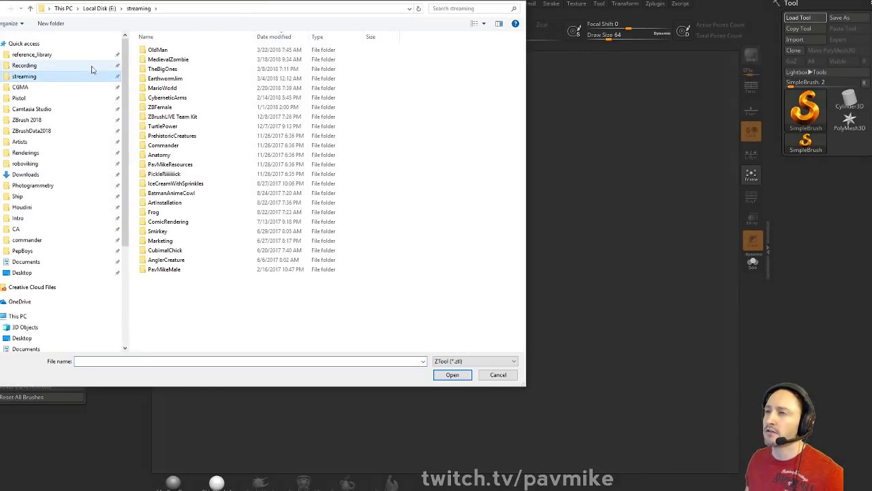
double_click(161, 58)
double_click(161, 52)
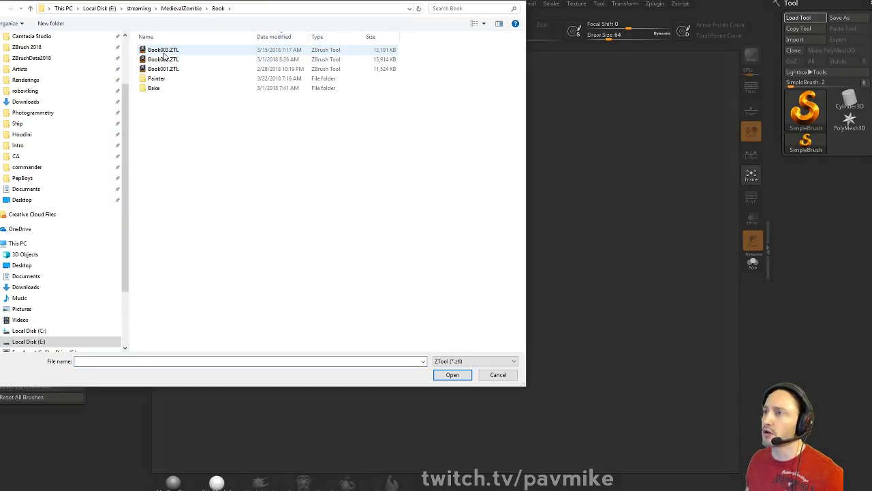
double_click(171, 53)
drag(467, 266, 487, 386)
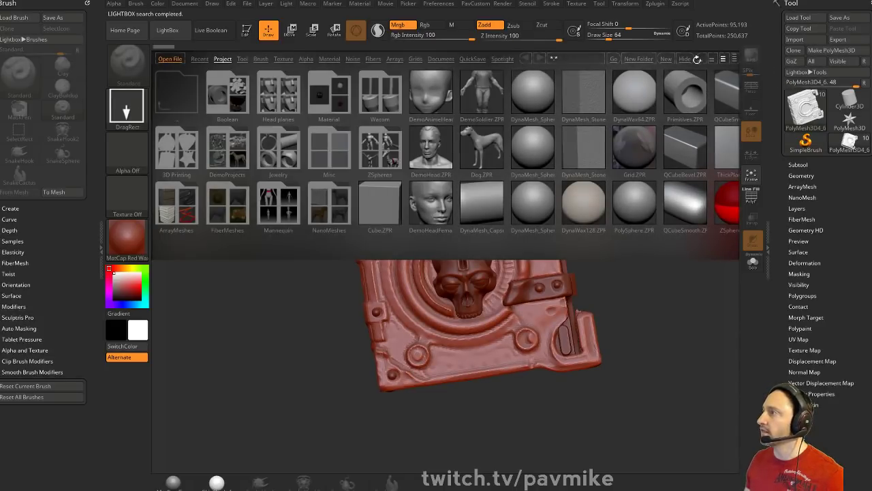
Clear the canvas and redraw the book with the MatCap Gray material, editable and facing straight to the front
click(685, 59)
click(173, 482)
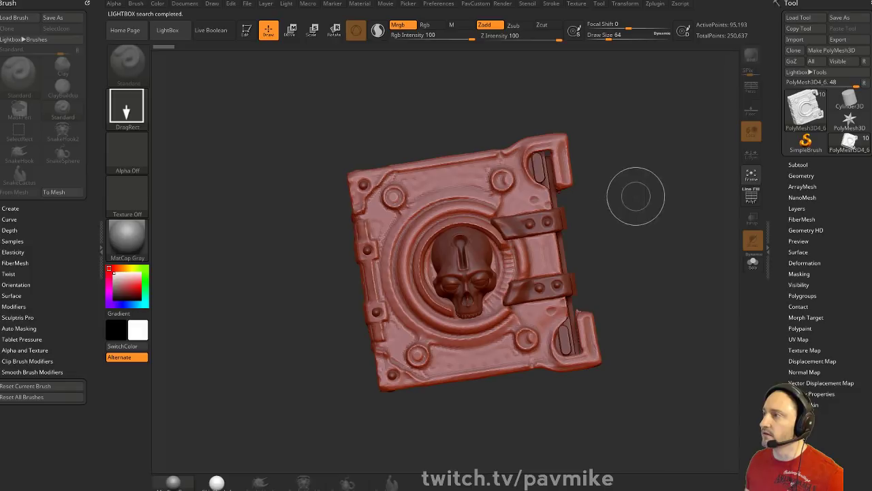
drag(633, 201, 632, 184)
key(ctrl+n)
drag(400, 298, 318, 207)
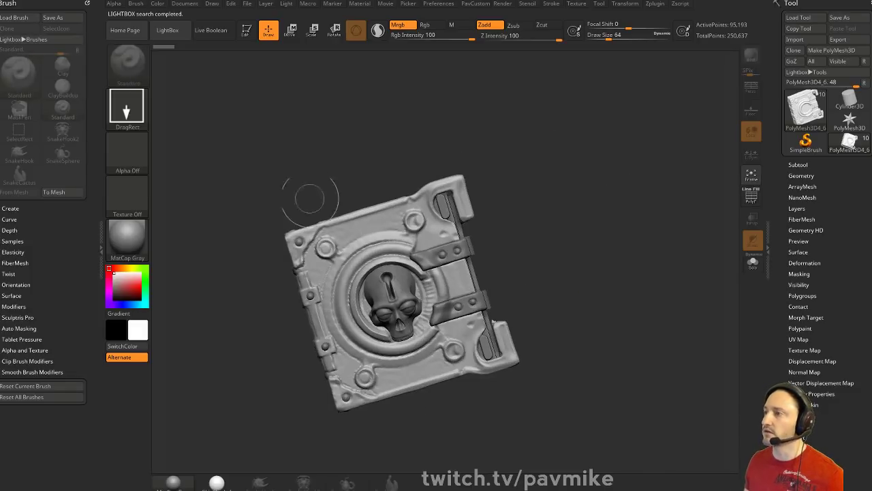
click(246, 30)
mouse_move(591, 230)
shift+mouse_down()
mouse_move(640, 261)
mouse_move(628, 237)
mouse_move(642, 238)
mouse_move(629, 256)
mouse_move(658, 258)
mouse_move(572, 260)
mouse_move(593, 266)
mouse_move(623, 228)
mouse_move(629, 232)
mouse_move(619, 233)
shift+mouse_up()
Examine the book's separate subtools, including the skull, cover and clasps, from the front and the side
alt+click(417, 290)
key(space)
key(s)
alt+drag(635, 231, 638, 238)
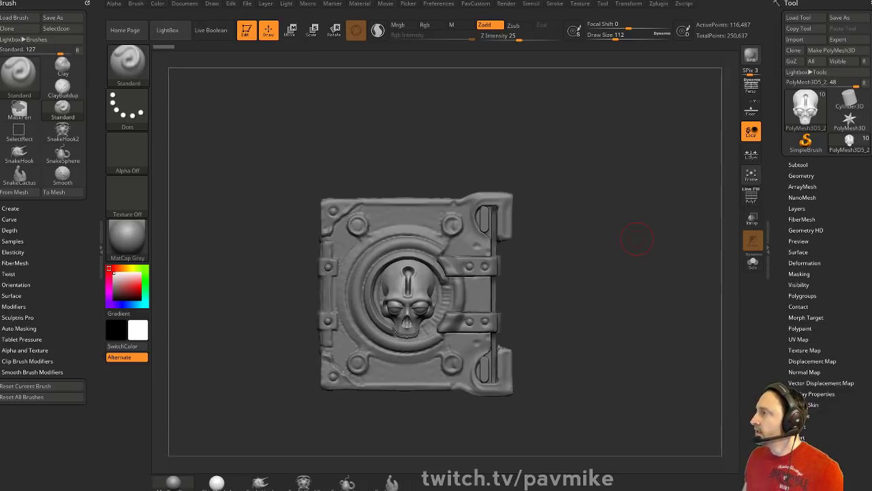
mouse_move(584, 164)
mouse_down()
mouse_move(576, 166)
mouse_move(615, 188)
mouse_move(587, 184)
mouse_move(565, 204)
mouse_up()
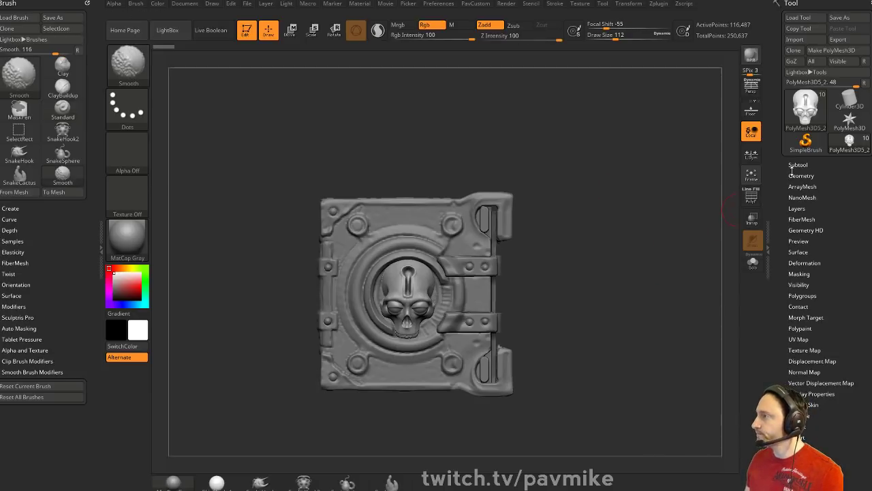
drag(623, 208, 456, 207)
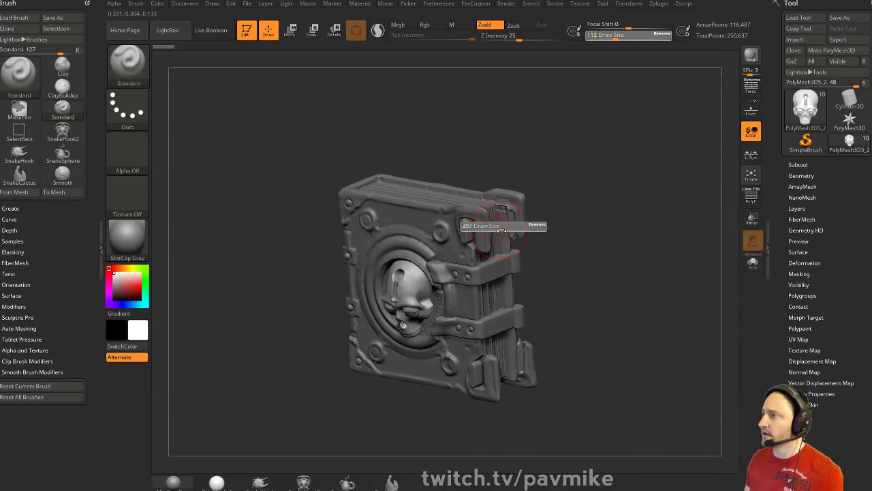
alt+click(462, 215)
drag(569, 179, 572, 199)
alt+click(494, 228)
alt+click(508, 213)
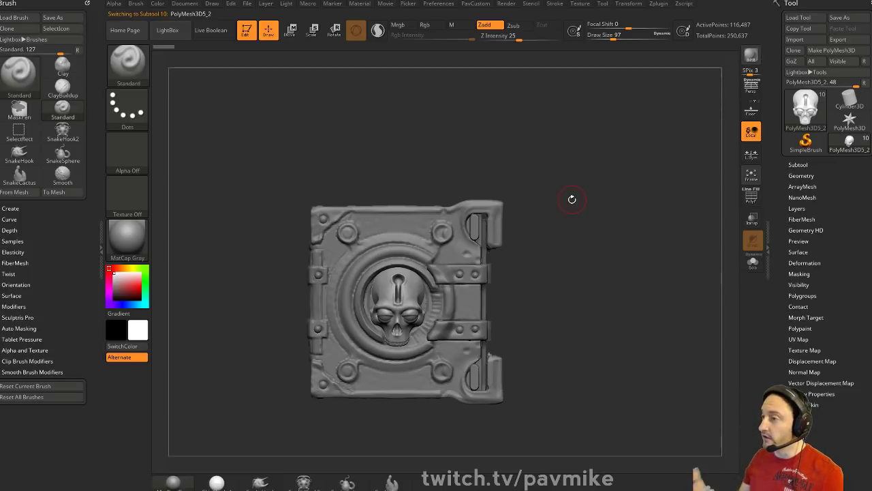
Merge all visible subtools into one tool and make the merged tool active
shift+click(799, 164)
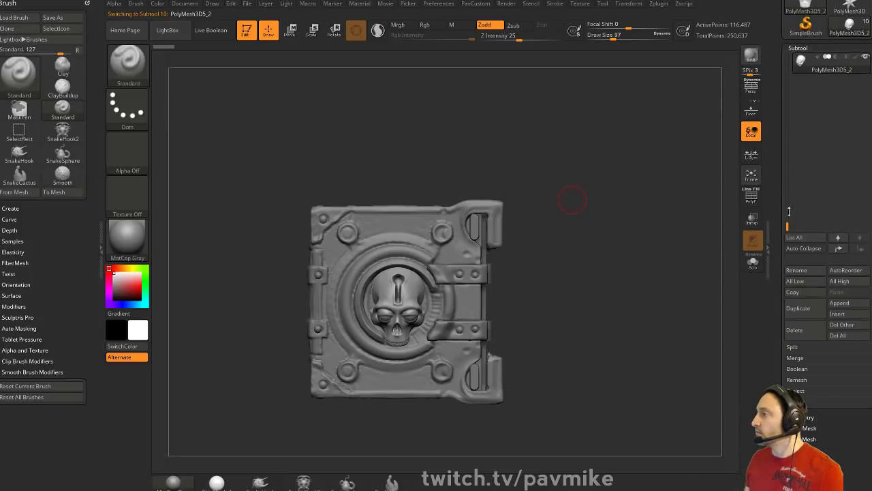
click(796, 359)
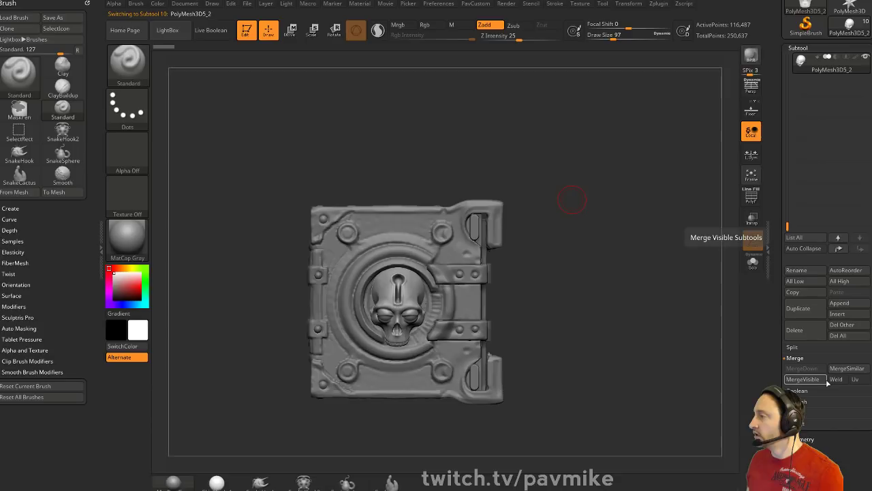
click(804, 379)
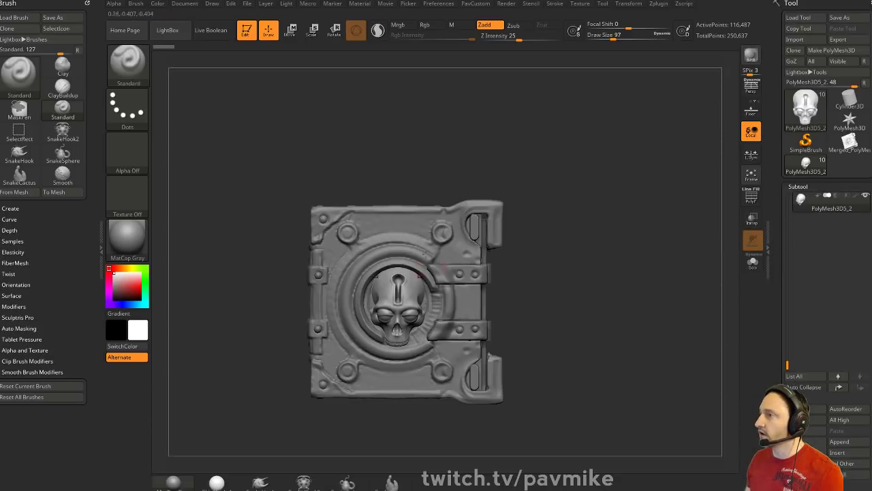
click(850, 143)
DynaMesh the merged book at resolution 128
mouse_move(607, 230)
mouse_down()
mouse_move(615, 224)
mouse_move(603, 239)
mouse_move(603, 220)
mouse_move(572, 253)
mouse_up()
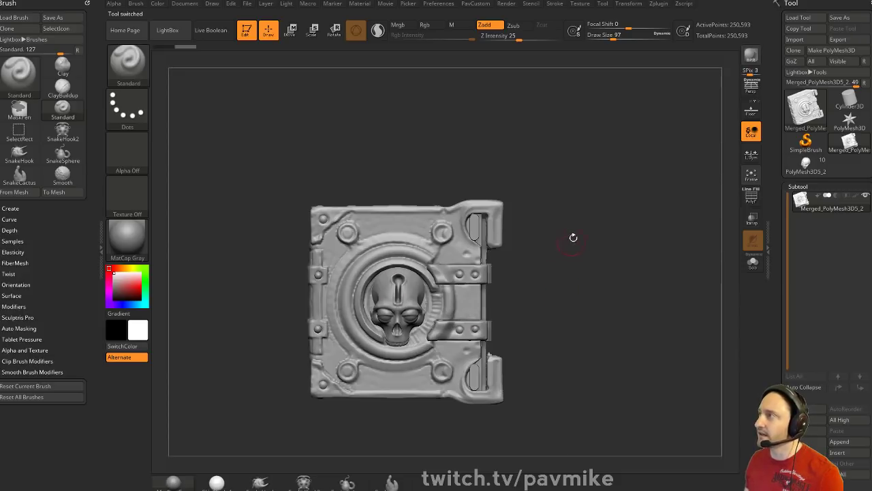
drag(643, 184, 635, 189)
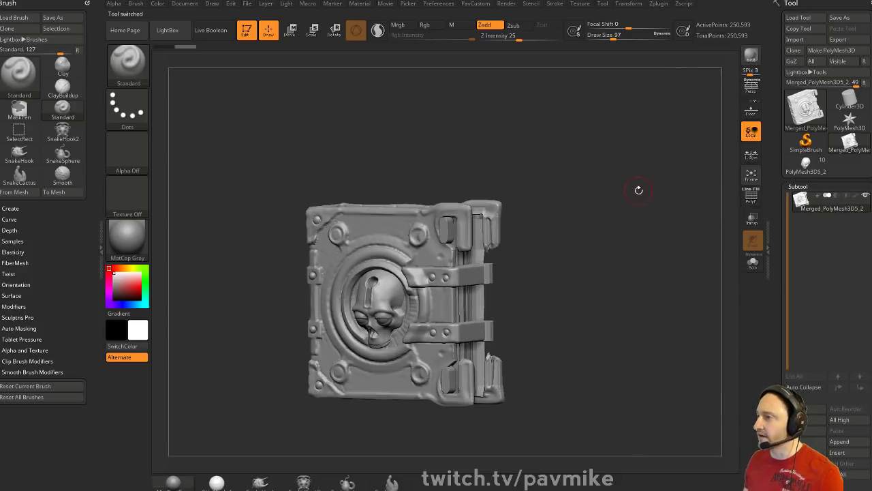
key(grave)
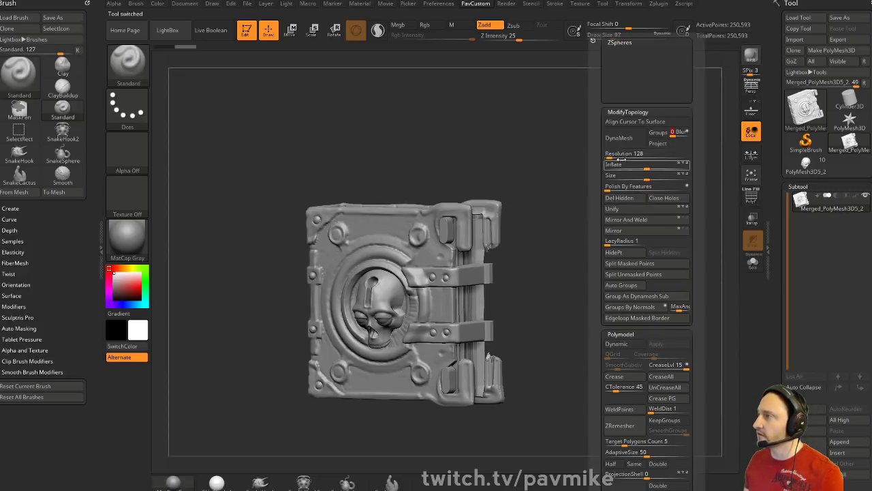
drag(608, 273, 668, 259)
drag(501, 216, 611, 204)
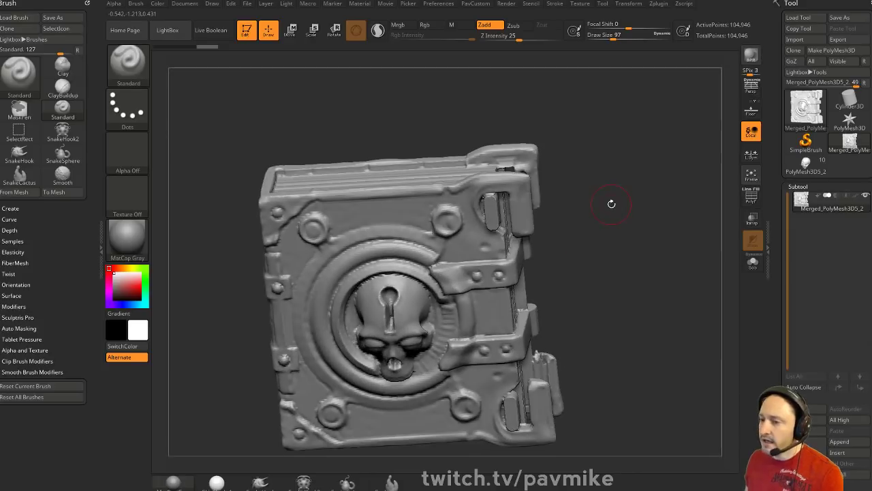
Switch to the Streaming Topics document in the browser to read the DynaMesh hole question, and return to the book
drag(186, 489, 199, 115)
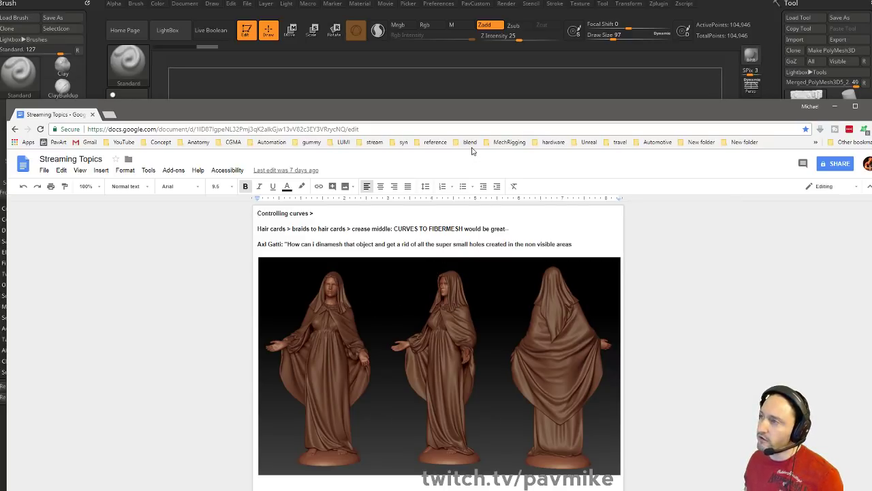
key(alt+Tab)
drag(615, 175, 618, 249)
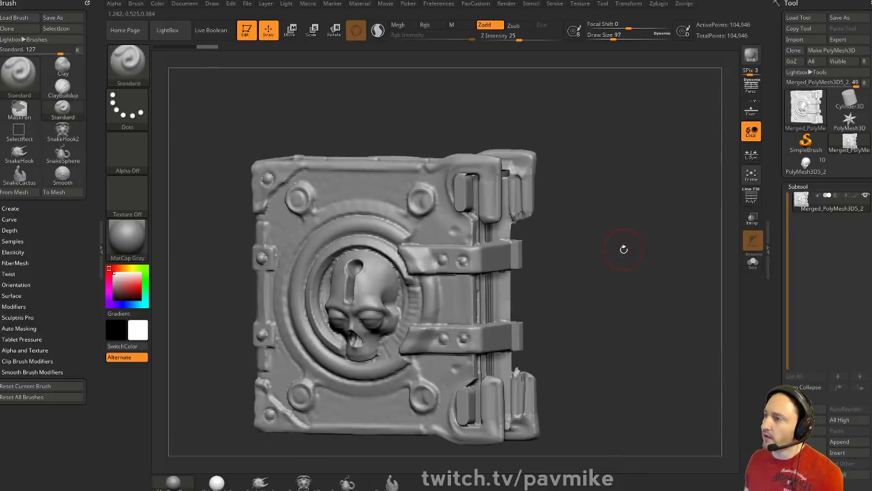
Try a coarser remesh of the merged book and return to the finer mesh
key(3)
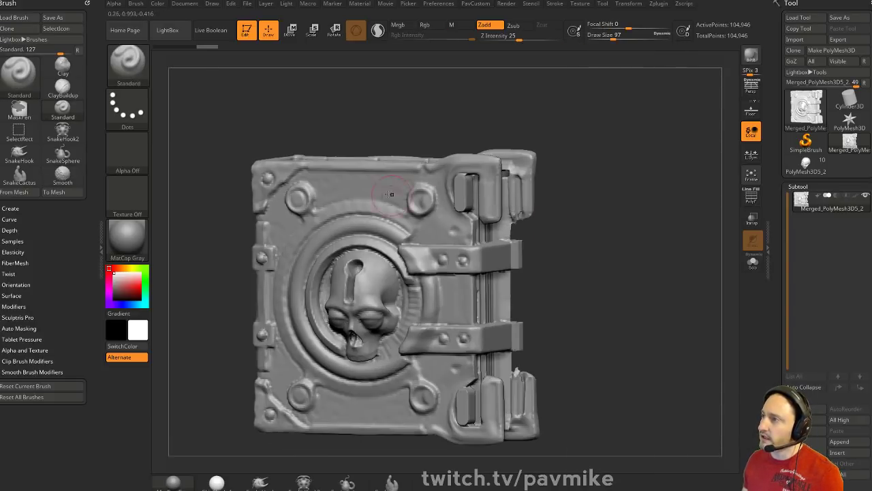
key(shift+d)
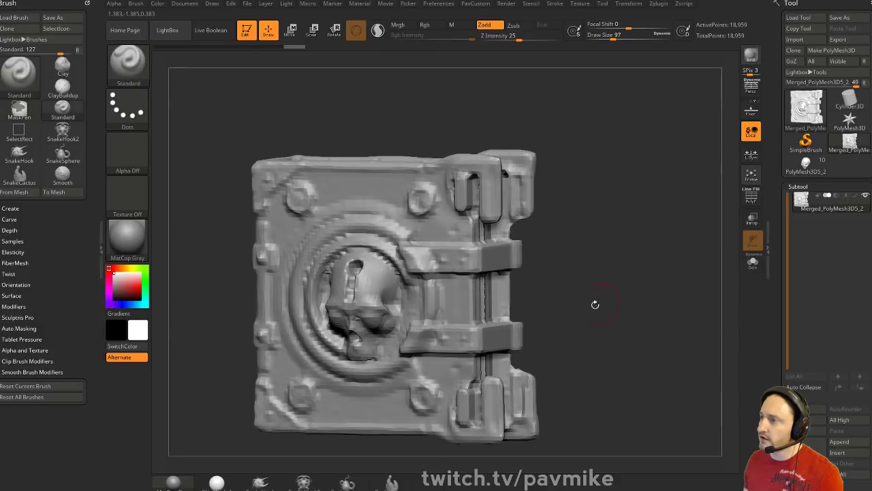
key(d)
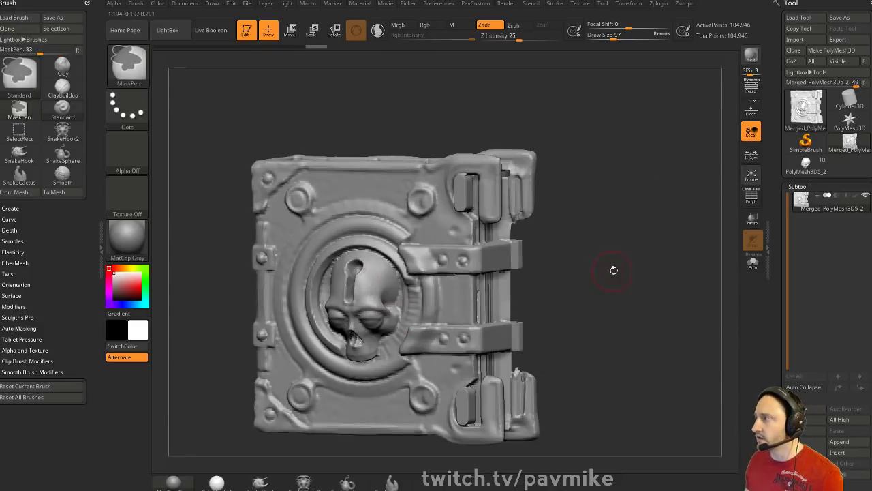
Duplicate the merged book subtool and DynaMesh the duplicate at resolution 56
click(807, 444)
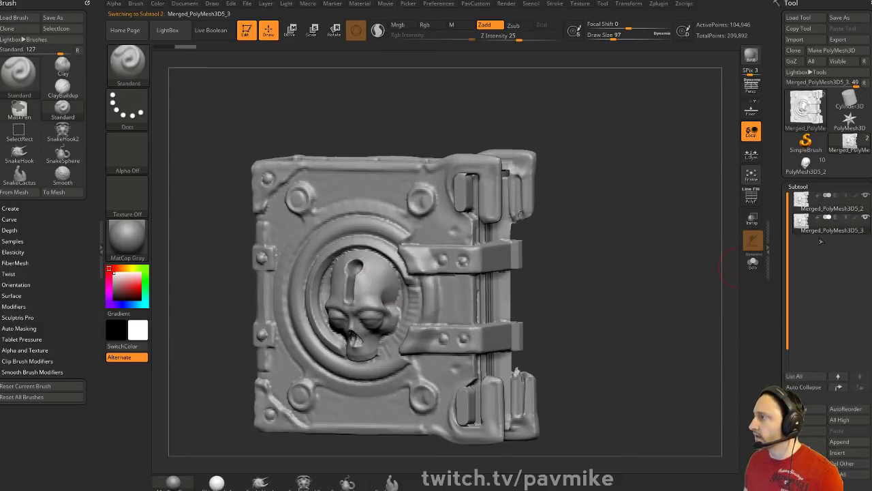
drag(623, 264, 618, 265)
drag(592, 229, 646, 240)
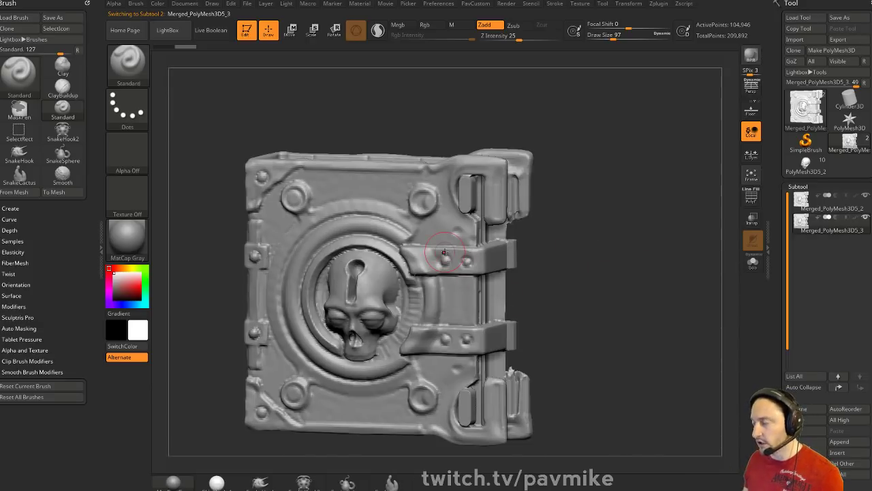
key(grave)
drag(586, 157, 578, 157)
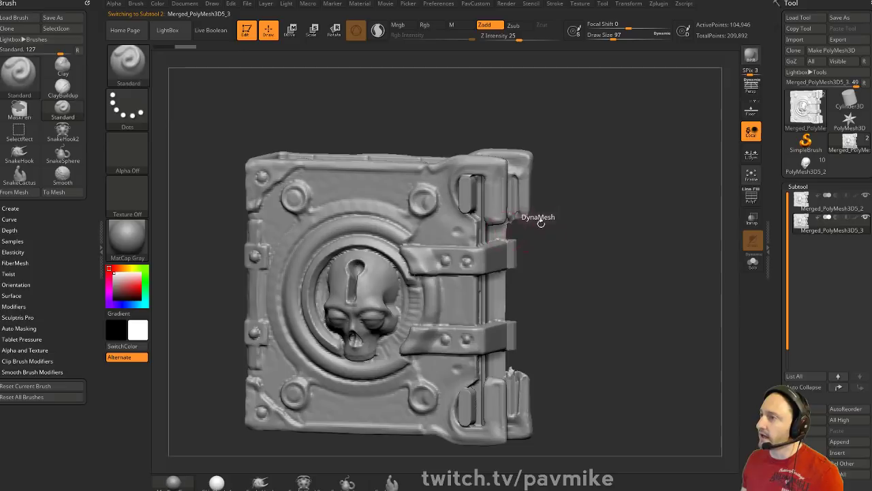
ctrl+drag(597, 274, 647, 301)
Subdivide the low-resolution duplicate and project the original book's detail onto it
key(g)
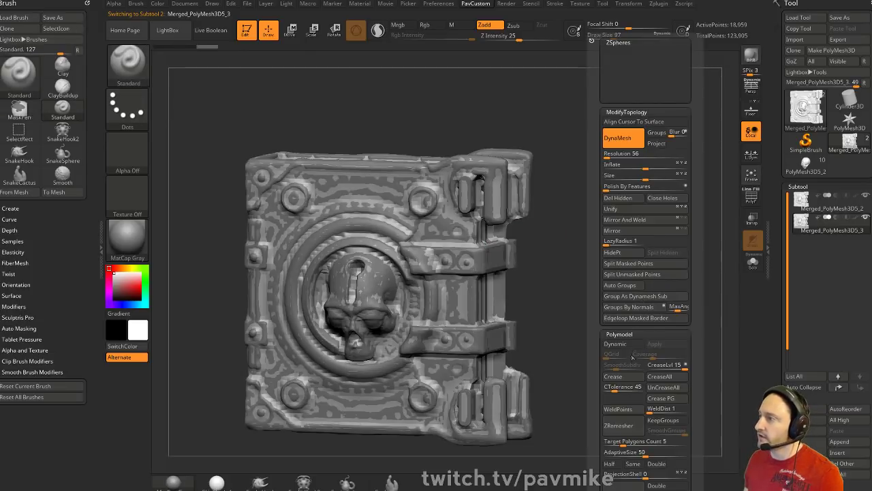
key(g)
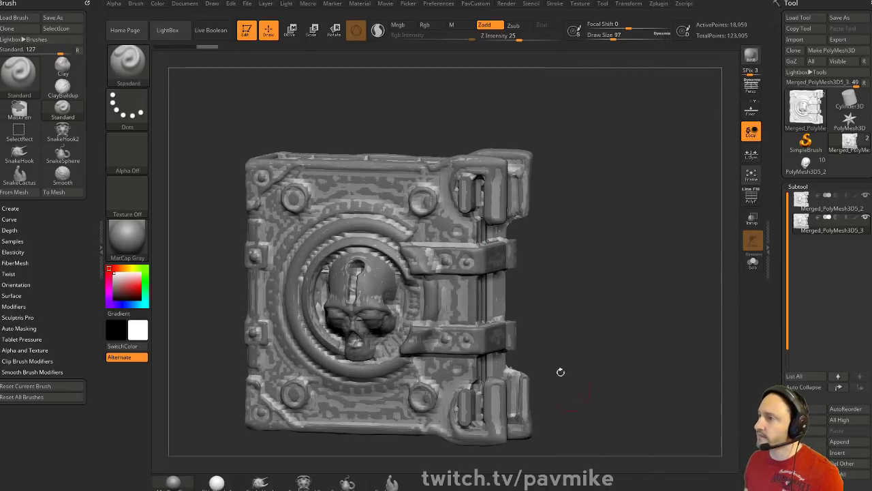
ctrl+drag(634, 267, 623, 272)
key(g)
click(617, 485)
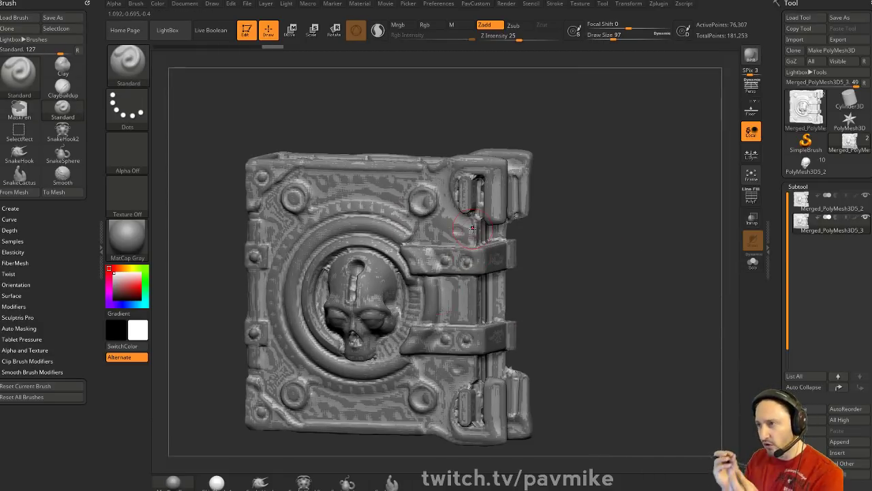
Isolate the projected duplicate to inspect its clasps and corners, and delete that subtool
click(752, 261)
mouse_move(598, 214)
mouse_down()
mouse_move(565, 220)
mouse_move(607, 218)
mouse_move(601, 223)
mouse_up()
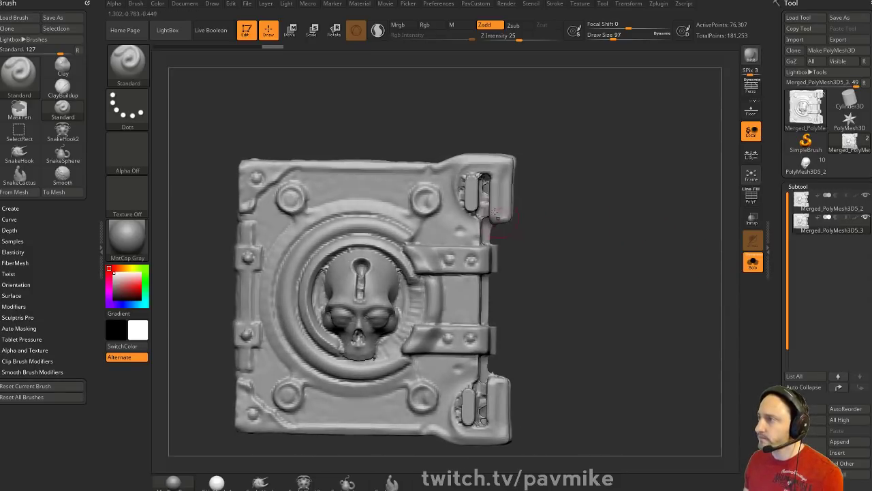
right_drag(465, 191, 477, 179)
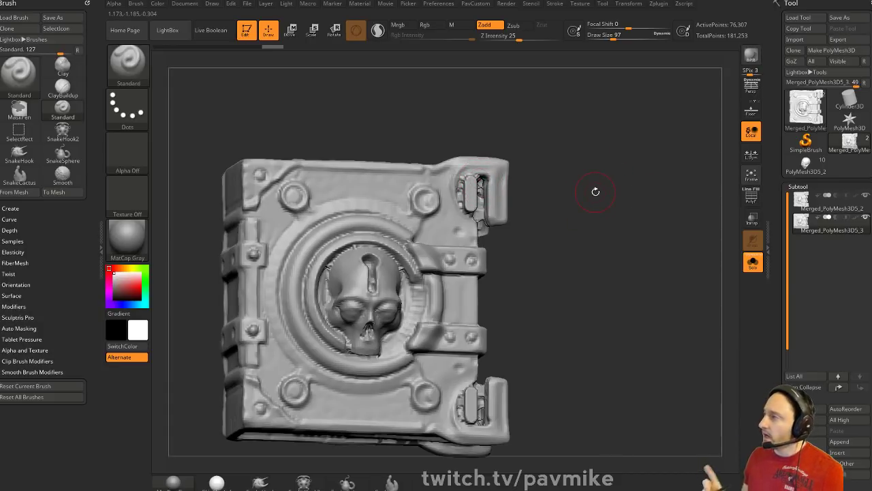
click(806, 463)
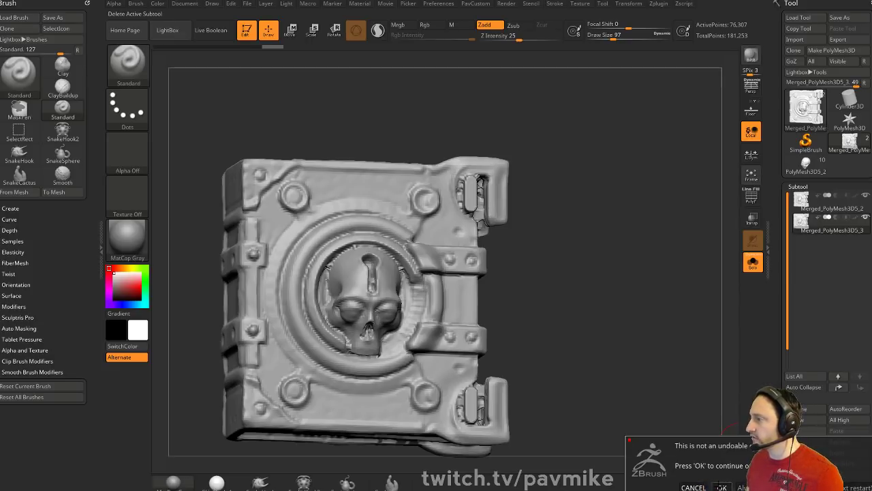
click(721, 487)
Display the polygroup wireframe on the merged book and duplicate the merged subtool again
click(751, 197)
drag(733, 201, 662, 197)
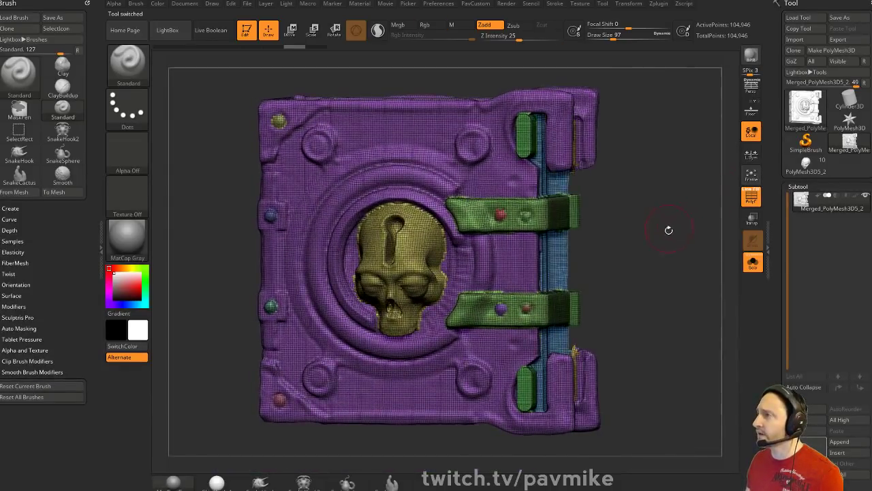
alt+drag(669, 226, 656, 233)
click(808, 447)
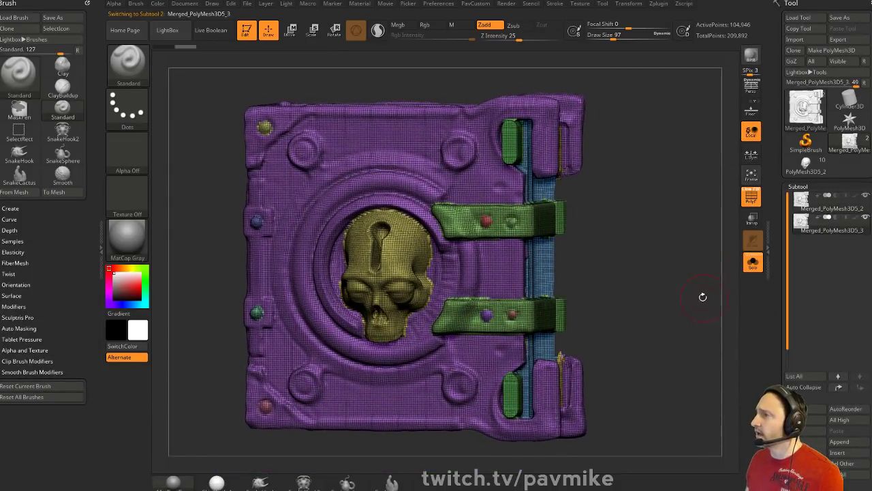
alt+drag(662, 268, 568, 254)
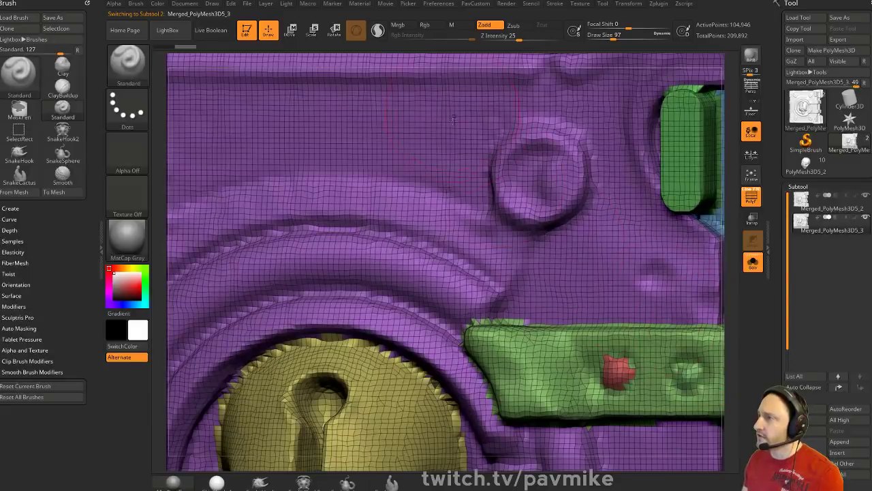
key(f)
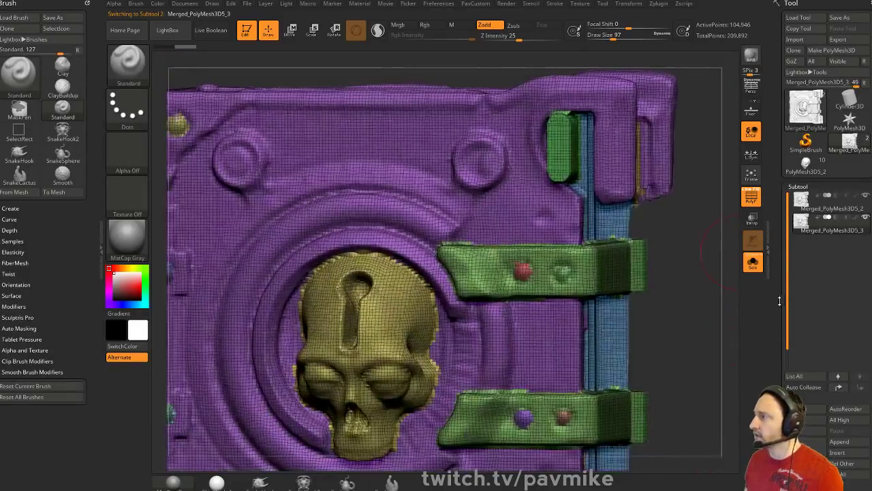
Try to Tessimate the duplicated book subtool with a polygon size of about 0.144
scroll(802, 205, down, 5)
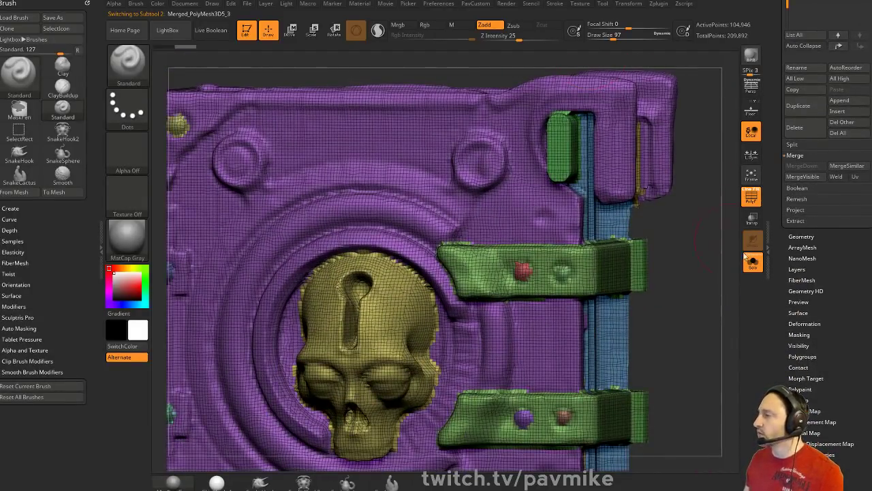
click(802, 237)
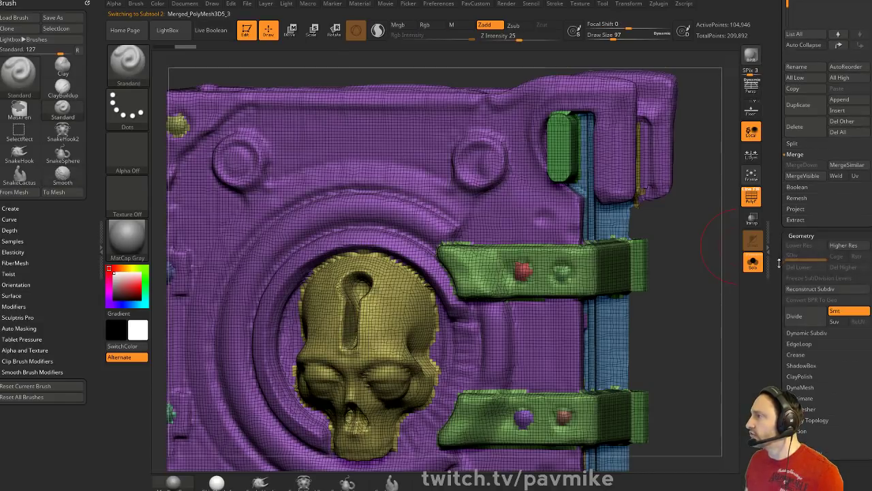
click(802, 312)
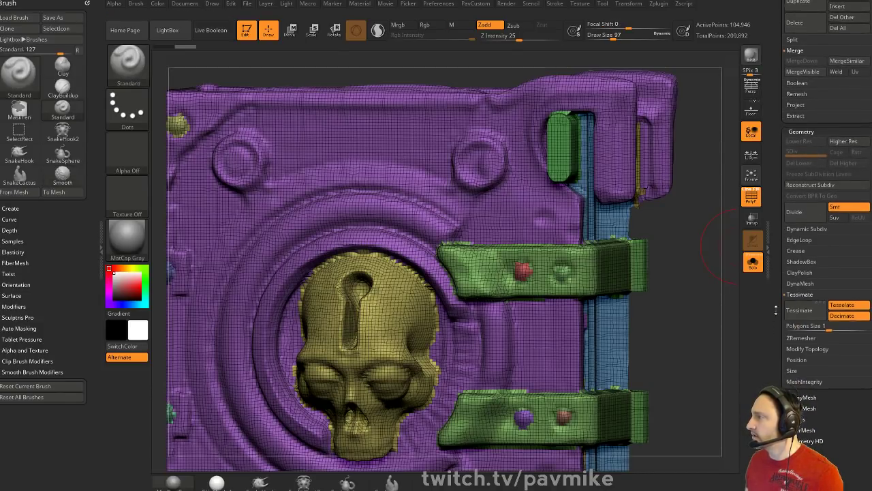
click(801, 302)
mouse_move(827, 319)
mouse_down()
mouse_move(839, 323)
mouse_move(814, 323)
mouse_up()
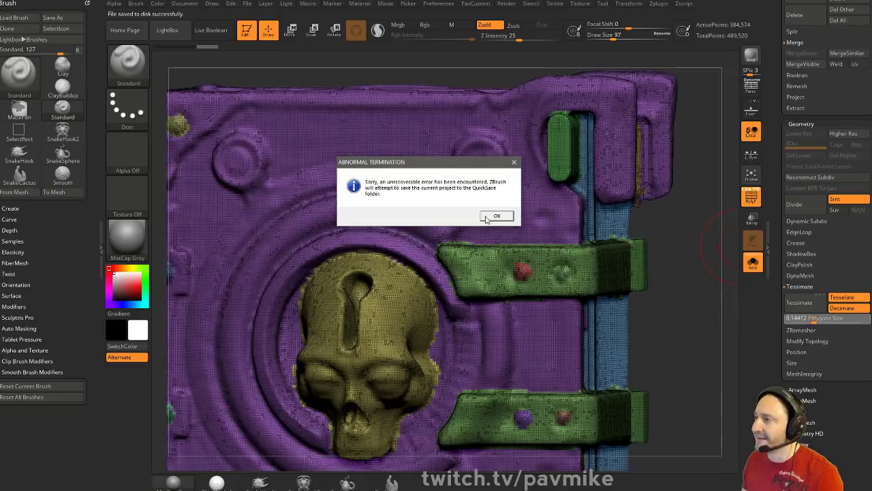
Dismiss the abnormal-termination notices and load the recovered book tool from the QuickSave files
click(488, 216)
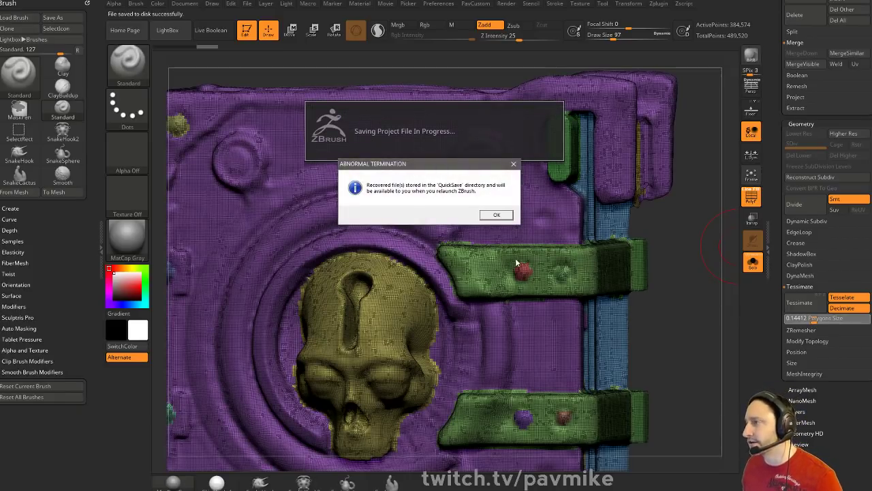
click(497, 215)
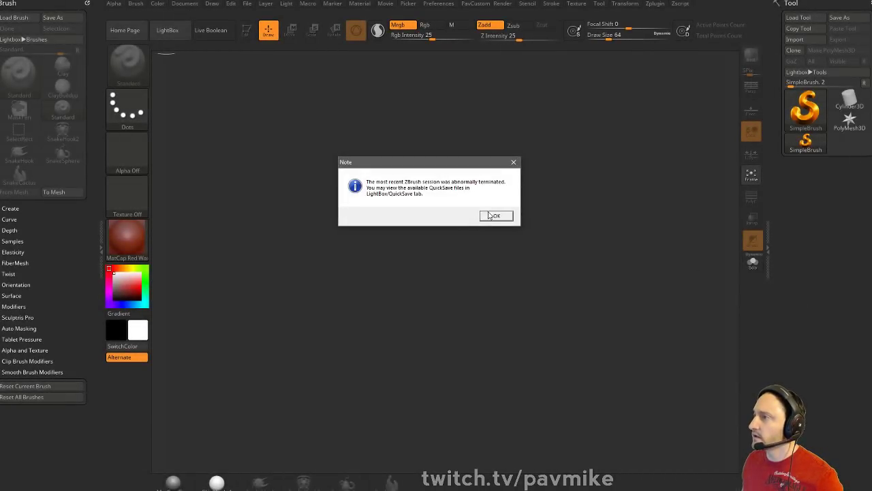
click(494, 216)
click(683, 59)
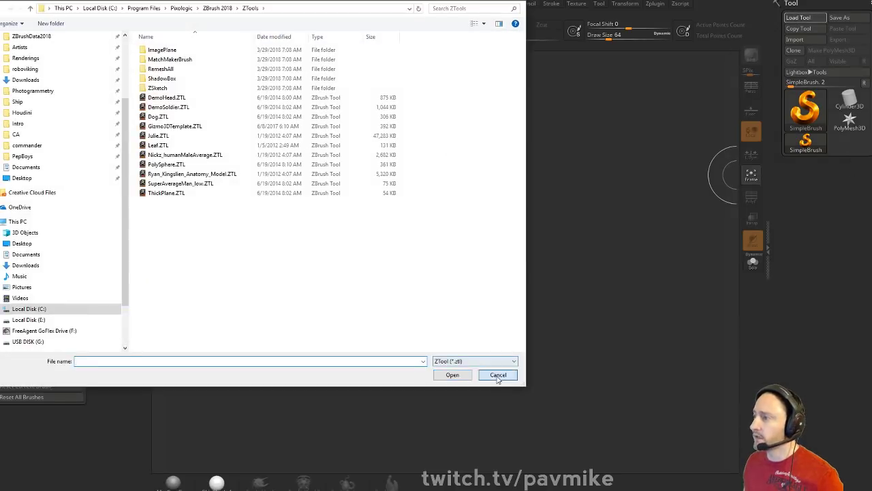
click(498, 374)
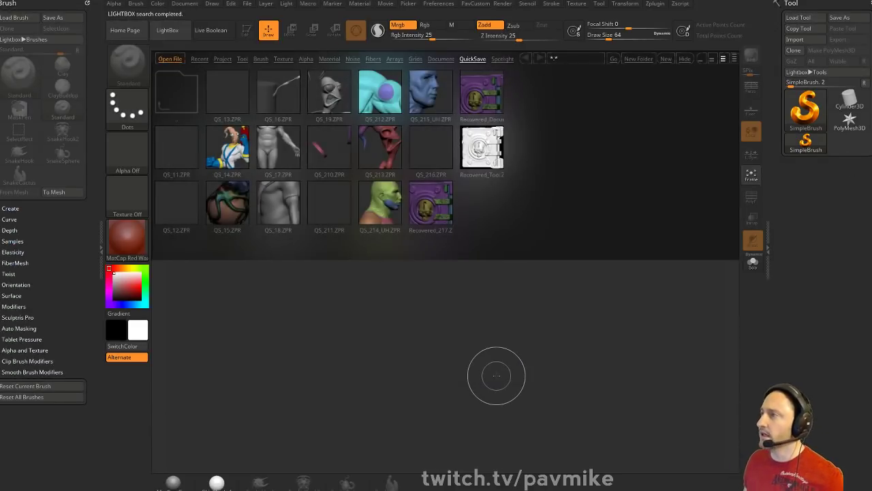
double_click(471, 147)
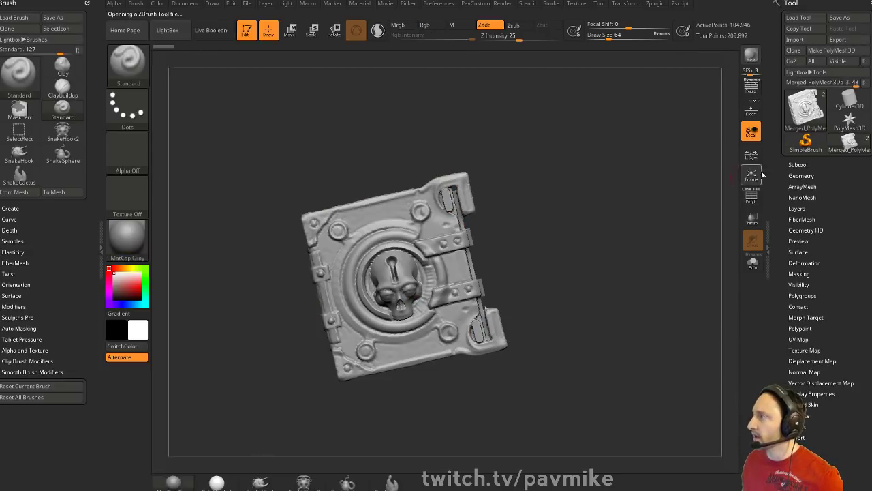
Delete the Merged_PolyMesh3D5_3 subtool from the recovered tool
click(798, 165)
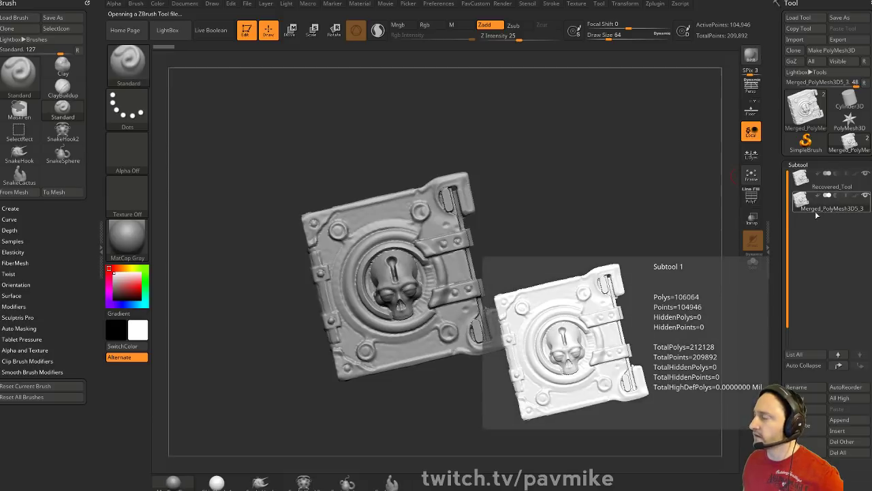
click(797, 441)
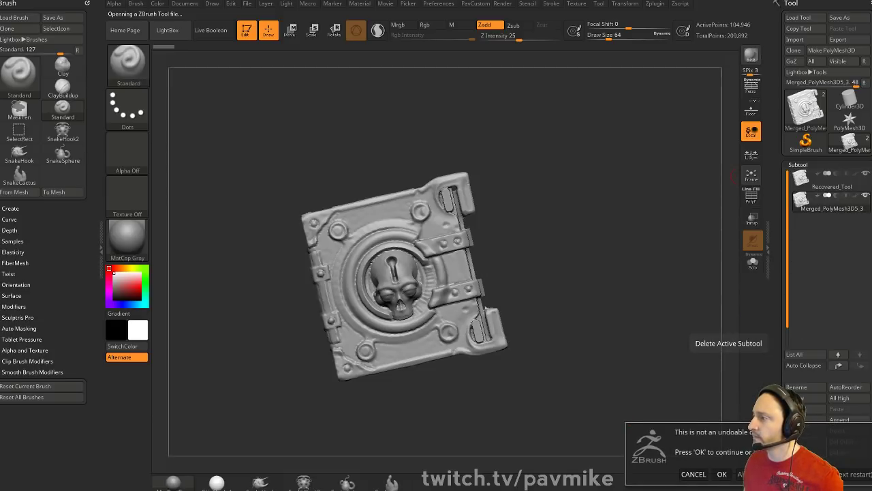
click(722, 474)
Display the polygroup wireframe on the recovered book and combine all its polygroups into a single group
drag(631, 248, 620, 250)
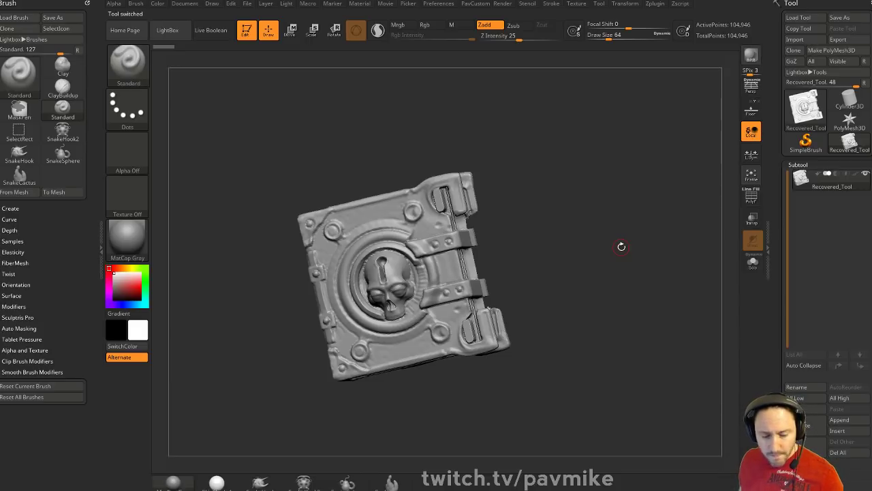
drag(555, 146, 646, 243)
click(751, 197)
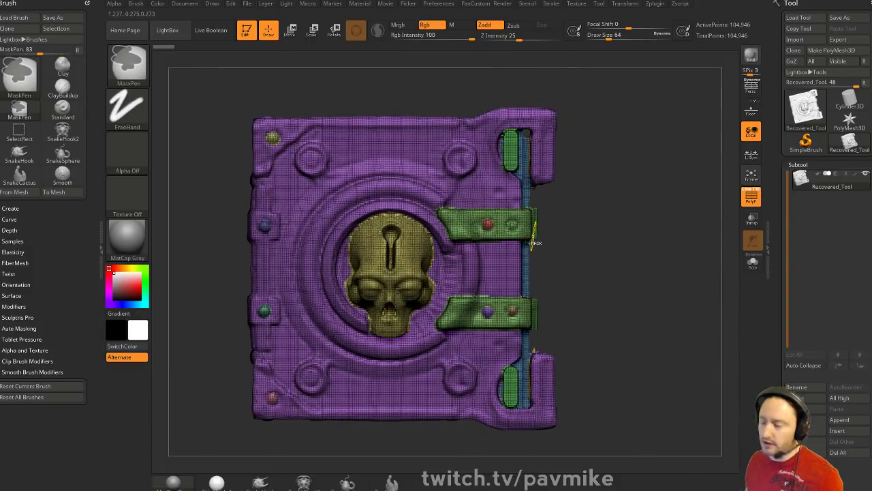
key(shift+f)
drag(698, 107, 680, 176)
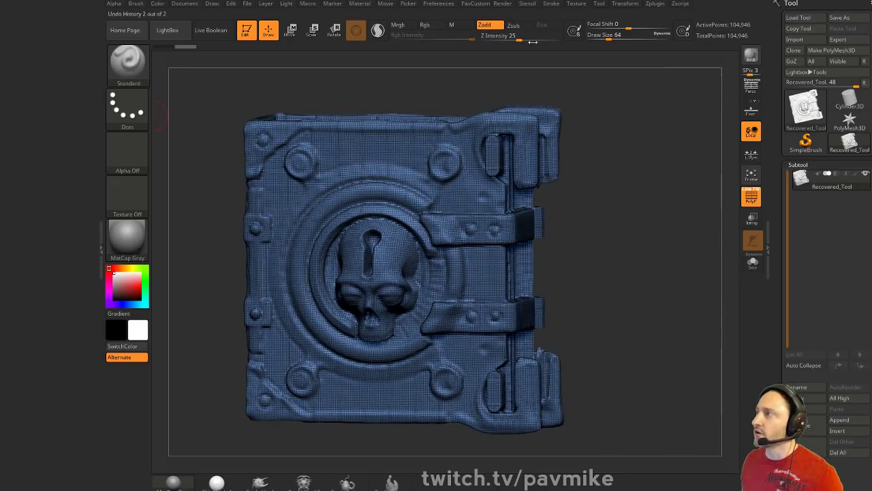
Pre-process the current book subtool in Decimation Master and decimate it to 10 k polys
click(658, 4)
mouse_move(655, 13)
mouse_down()
mouse_move(204, 108)
mouse_move(41, 82)
mouse_up()
click(20, 115)
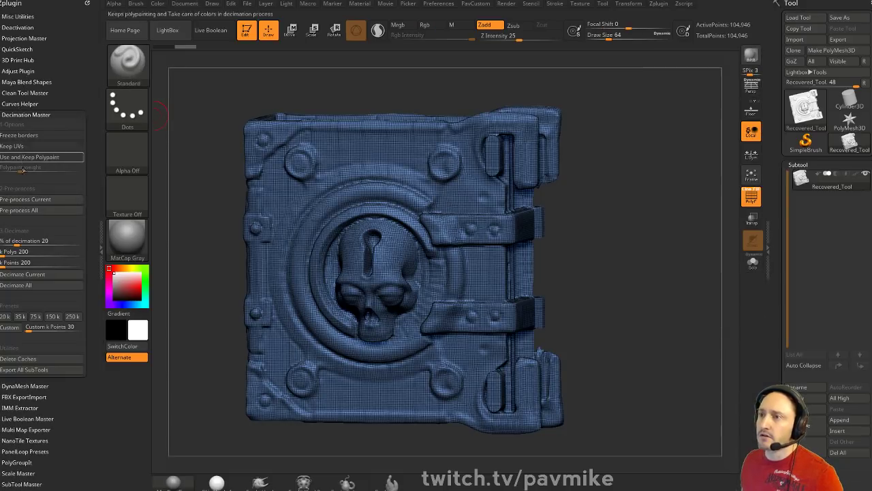
click(17, 198)
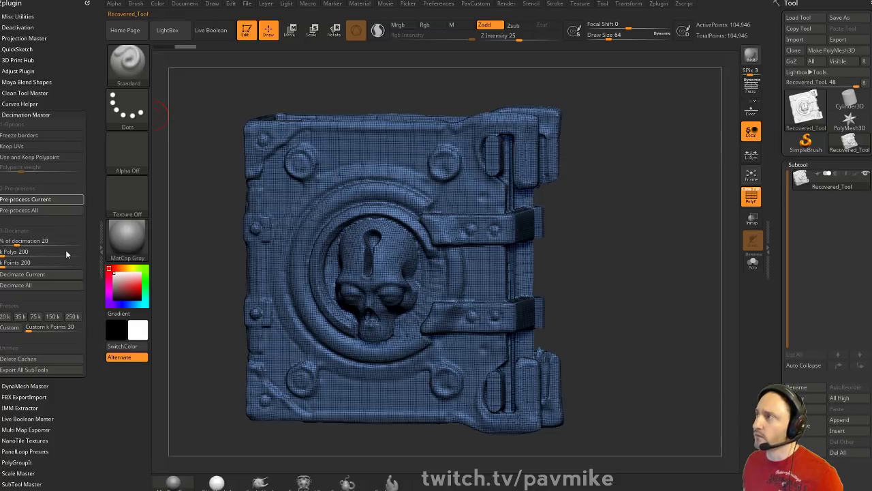
click(45, 252)
text(10)
key(Return)
click(27, 274)
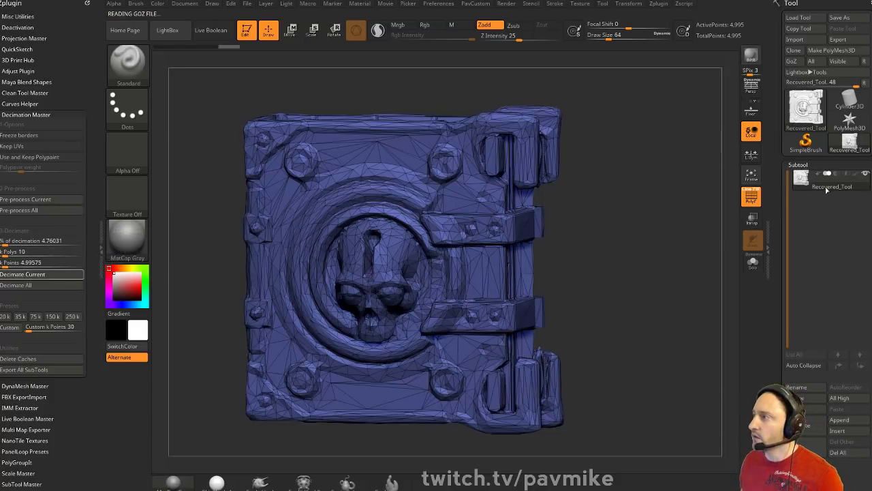
Hide the polygroup wireframe and decimate the book again at 25 k polys
click(751, 197)
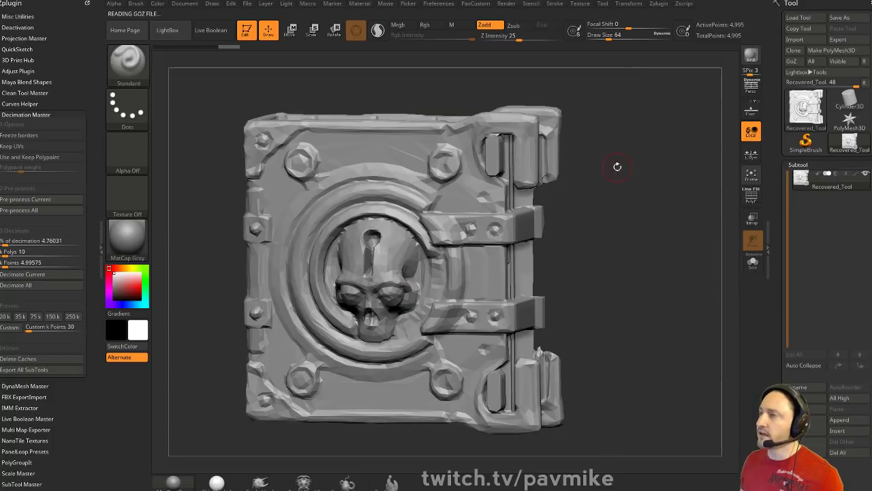
drag(57, 255, 48, 256)
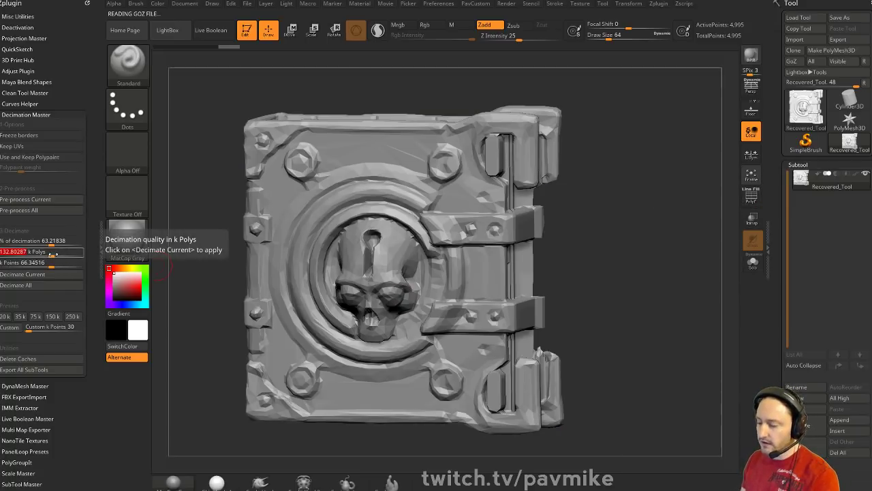
click(51, 275)
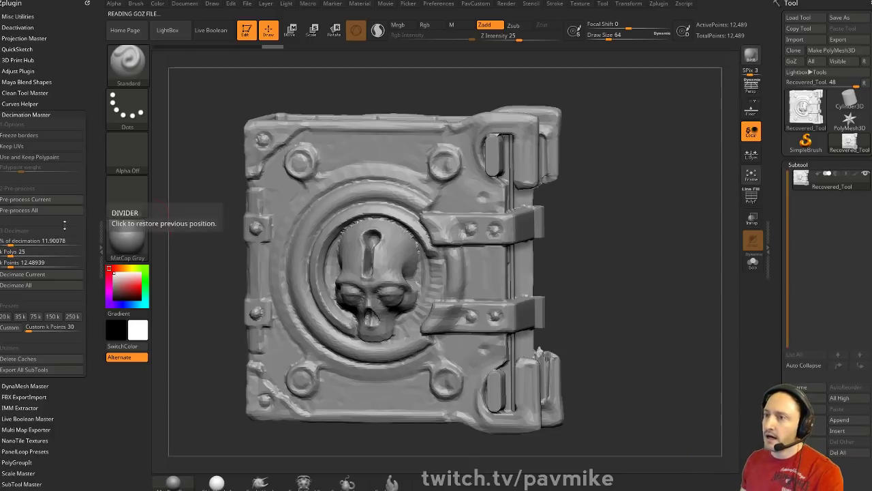
Decimate the current book subtool again at 50 k polys
drag(10, 255, 26, 251)
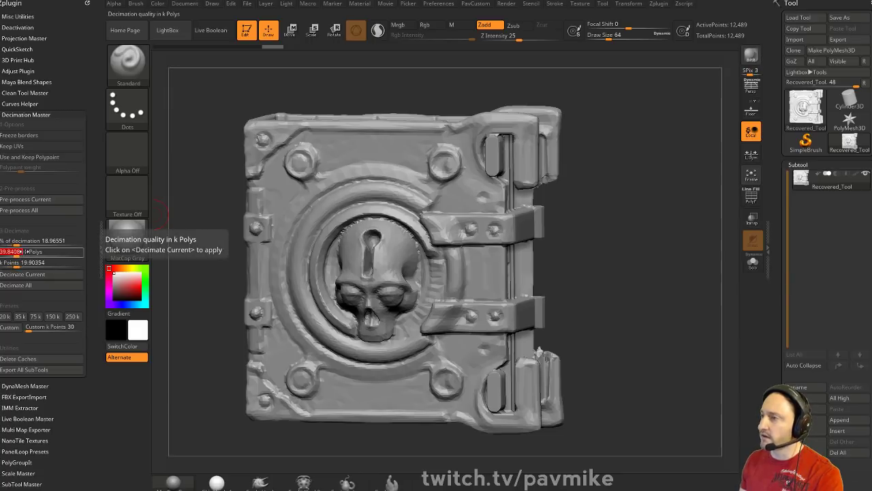
text(50)
key(Return)
click(32, 273)
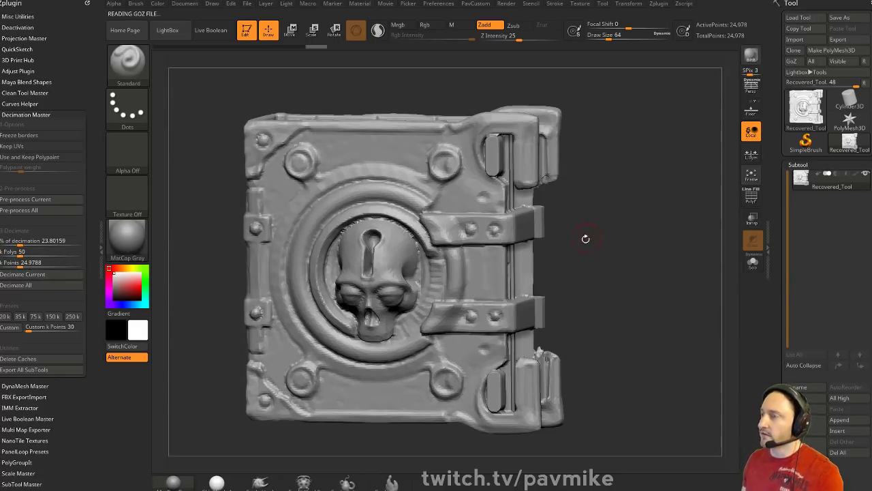
Inspect the decimated book from several angles and at a small on-screen size, and check its polygon count
alt+drag(606, 261, 568, 211)
drag(568, 211, 548, 179)
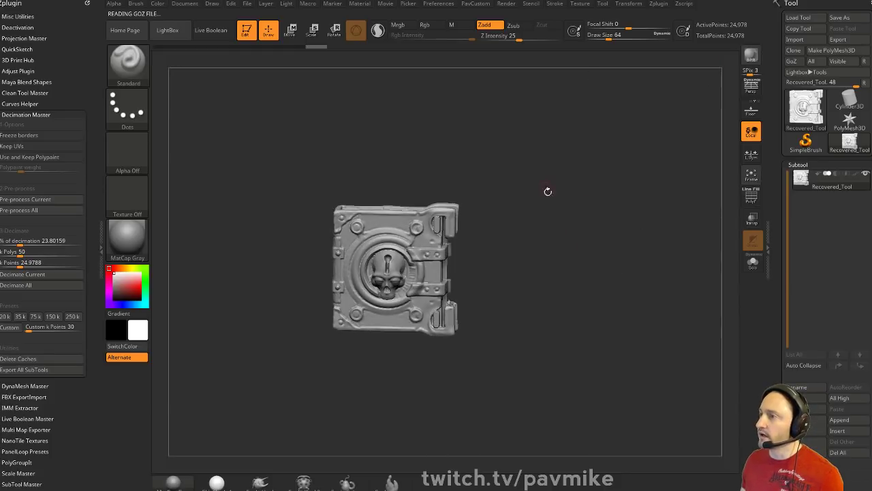
key(f)
drag(634, 126, 672, 215)
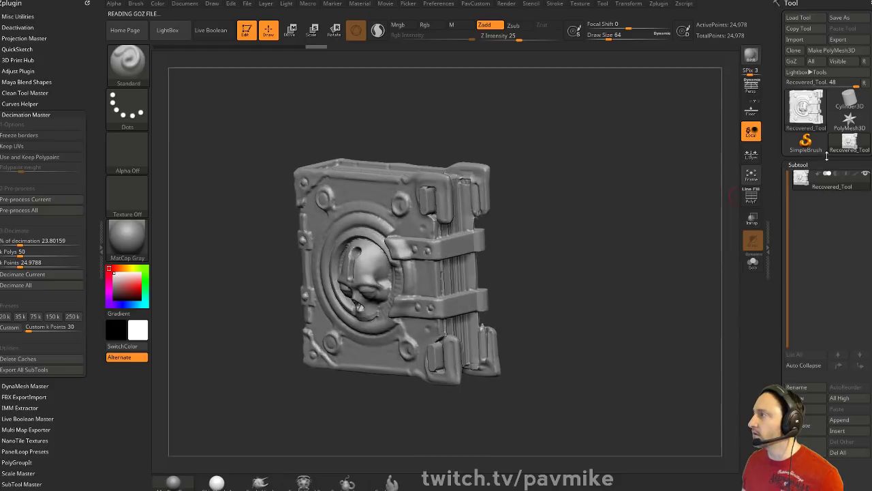
mouse_move(813, 149)
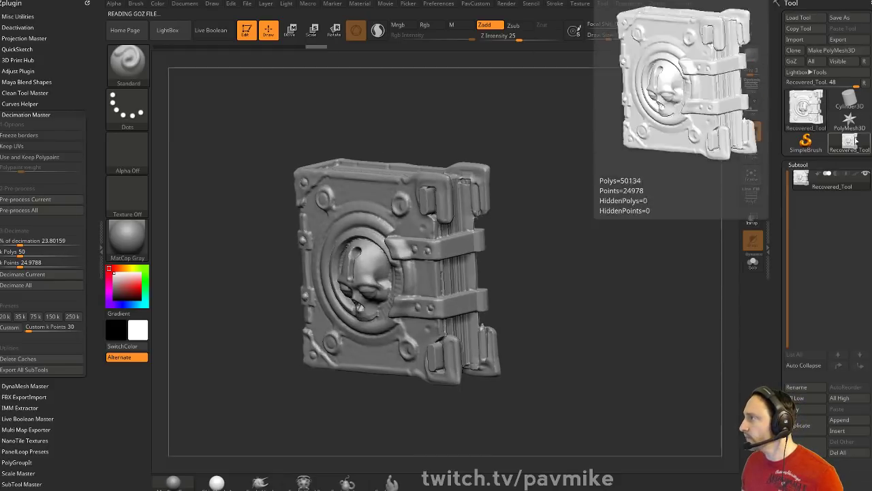
drag(610, 223, 685, 207)
key(s)
mouse_move(570, 230)
mouse_down()
mouse_move(579, 236)
mouse_move(576, 289)
mouse_move(527, 312)
mouse_move(588, 244)
mouse_up()
key(s)
alt+drag(614, 272, 596, 245)
drag(575, 215, 648, 282)
mouse_move(648, 282)
alt+mouse_down()
mouse_move(587, 242)
mouse_move(545, 229)
mouse_move(574, 224)
alt+mouse_up()
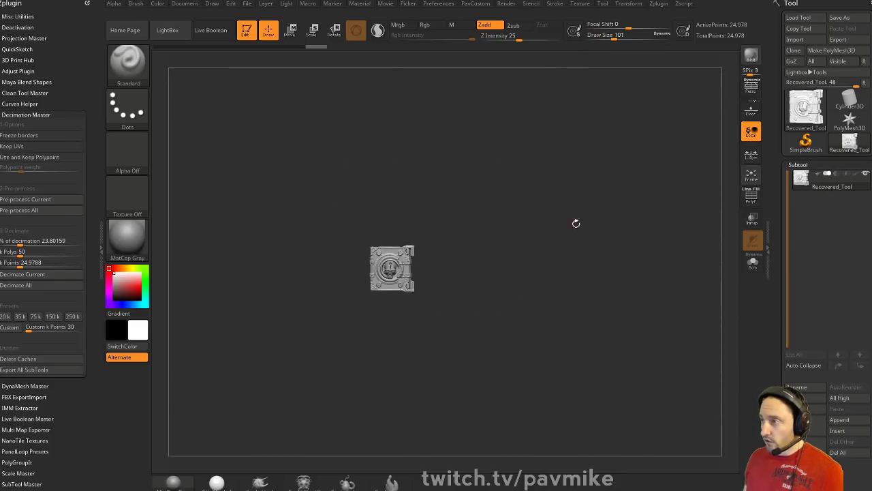
key(f)
key(s)
drag(634, 293, 625, 293)
alt+drag(617, 282, 637, 302)
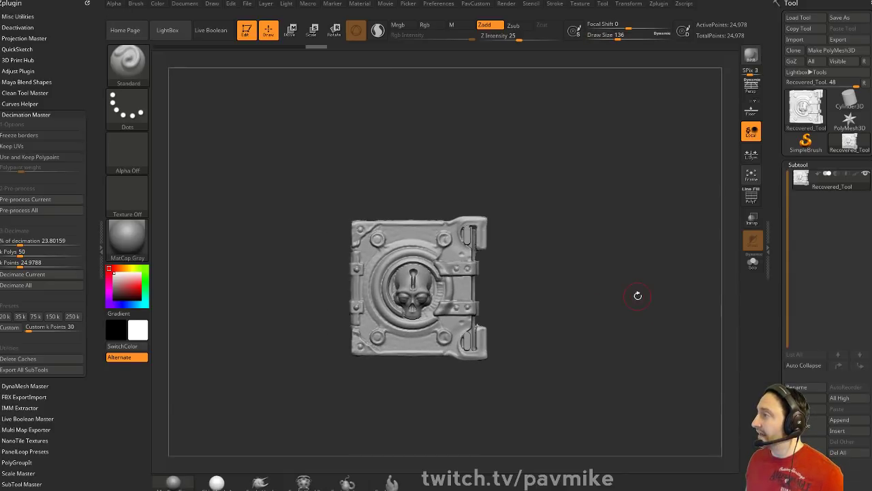
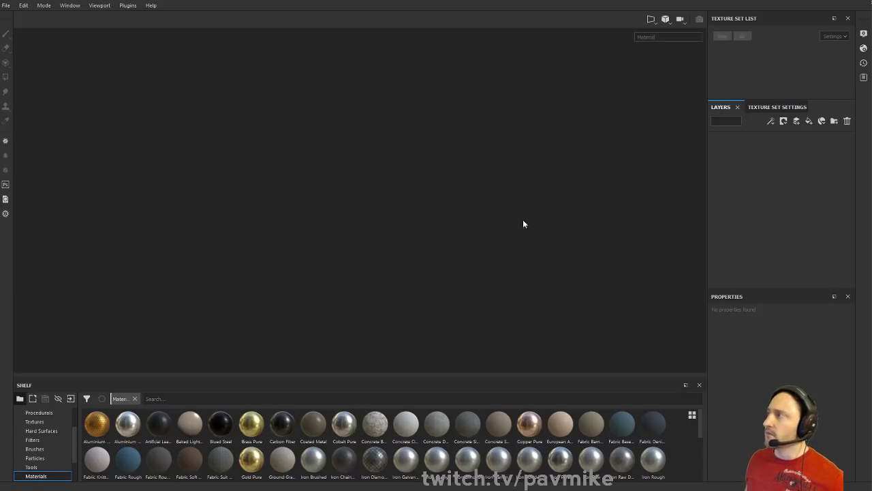
Switch to the web browser and look through the videos listed on the open Vimeo channel
key(alt+Tab)
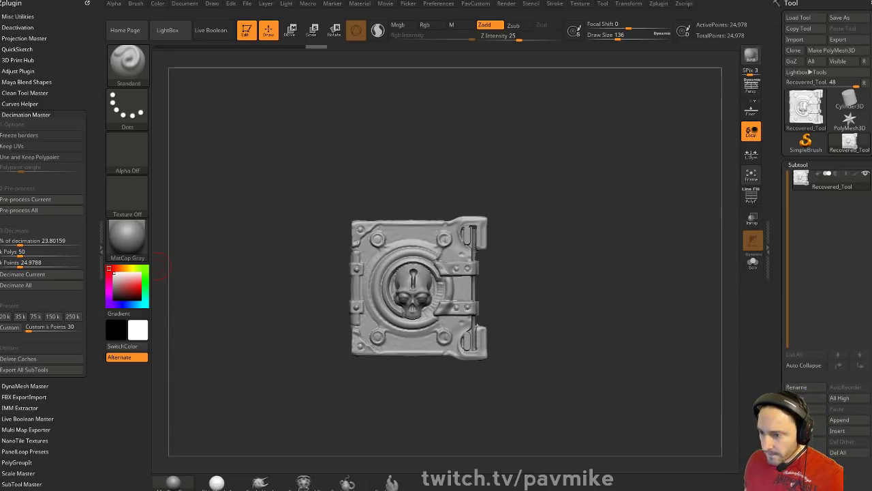
drag(450, 490, 315, 2)
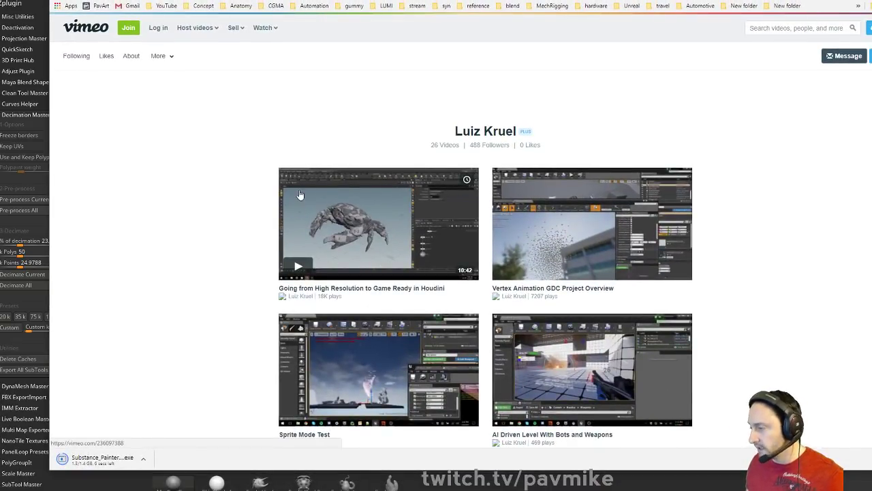
scroll(260, 238, down, 1)
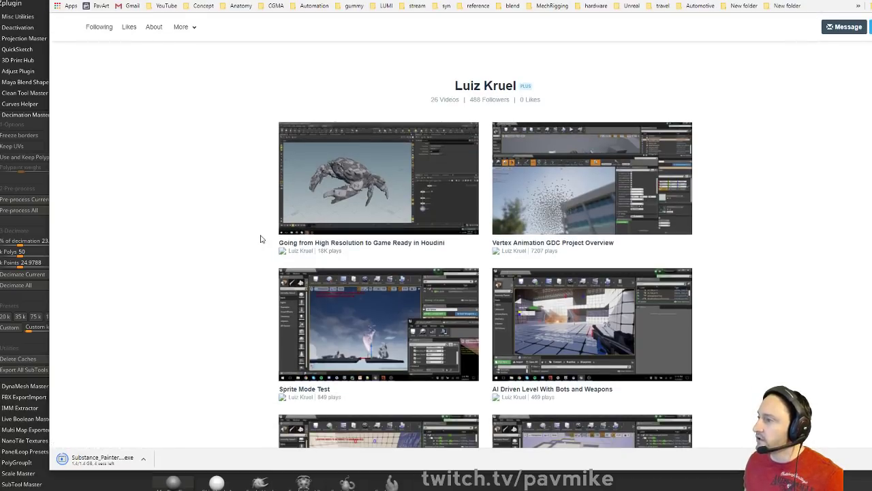
scroll(260, 239, down, 2)
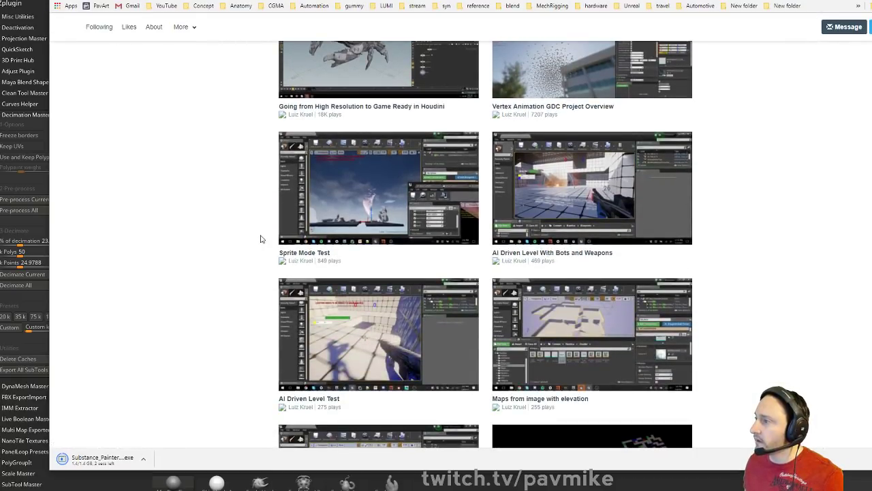
scroll(261, 239, down, 2)
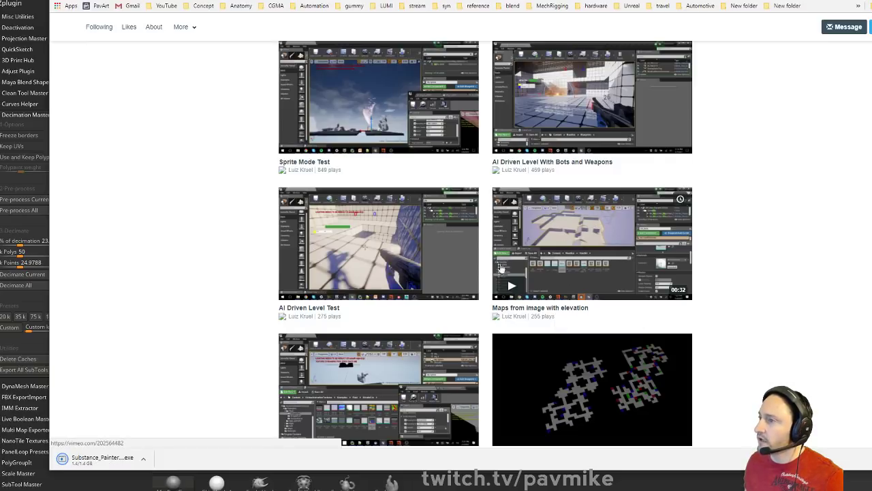
scroll(373, 308, down, 2)
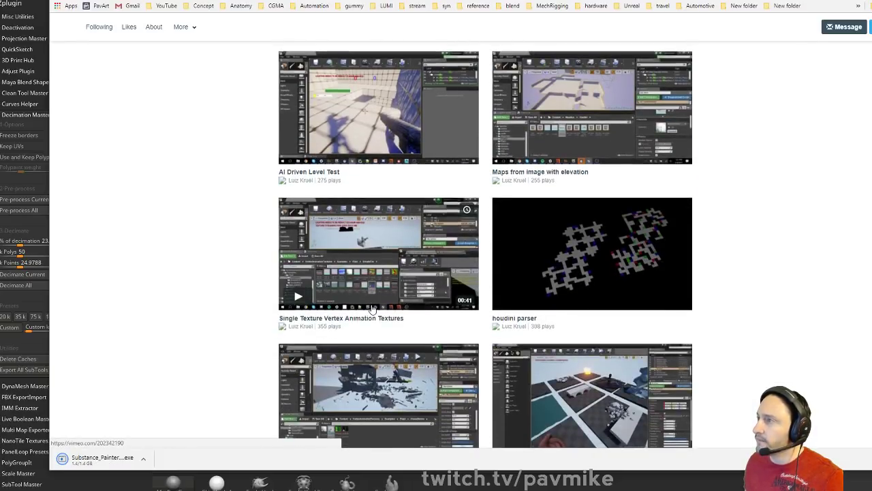
scroll(373, 309, up, 5)
scroll(375, 302, up, 2)
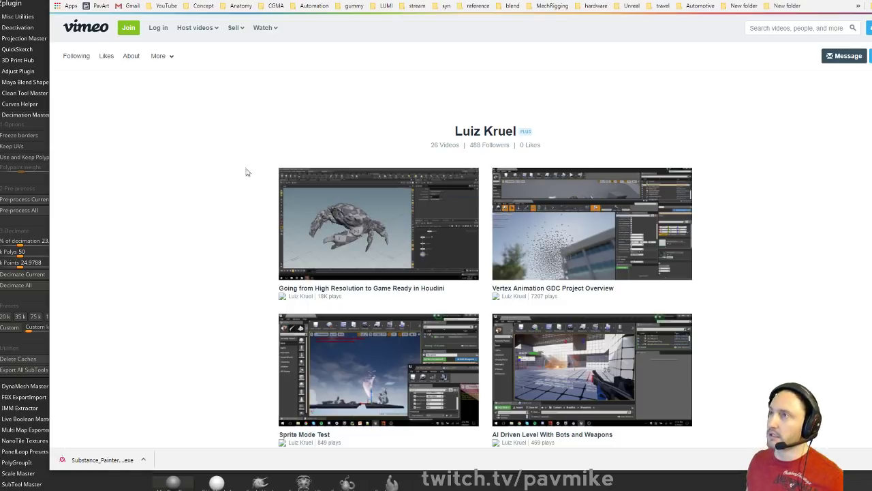
Switch back to ZBrush, leave edit mode and clear the book from the canvas
key(alt+Tab)
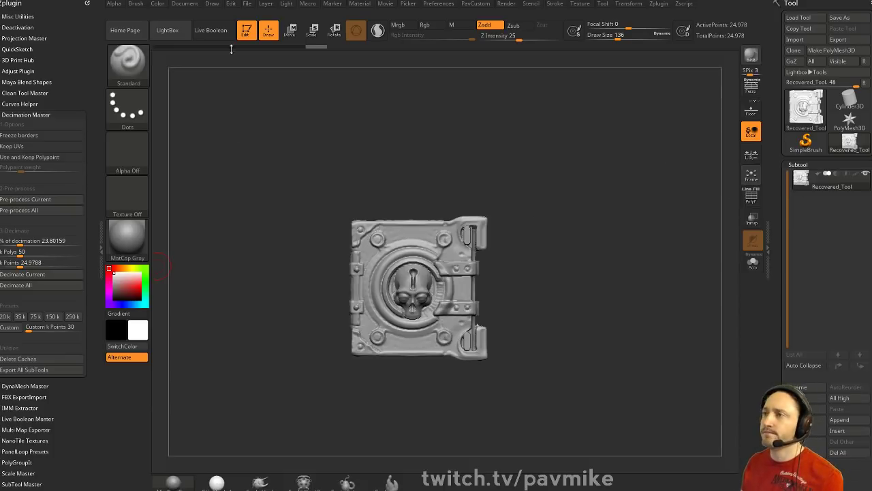
click(246, 29)
key(ctrl+n)
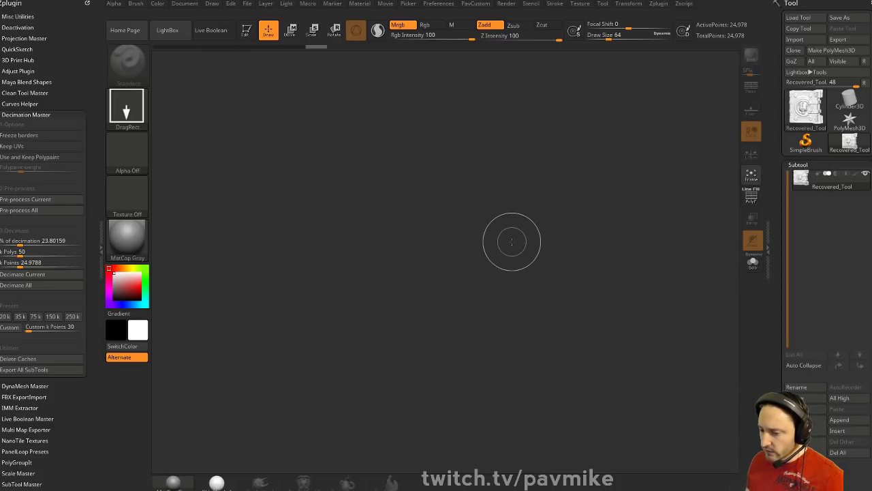
mouse_move(217, 480)
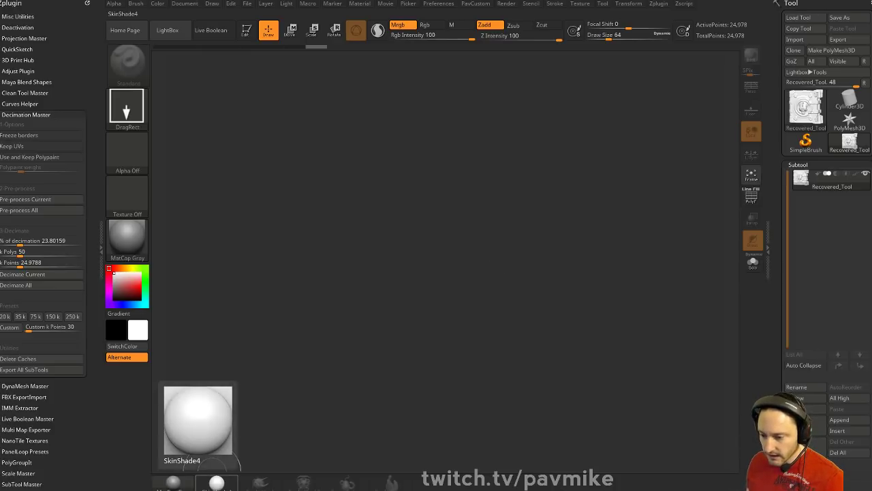
Enlarge the skull-faced warrior reference painting to fill its viewer, and move it off the canvas
right_drag(379, 269, 356, 306)
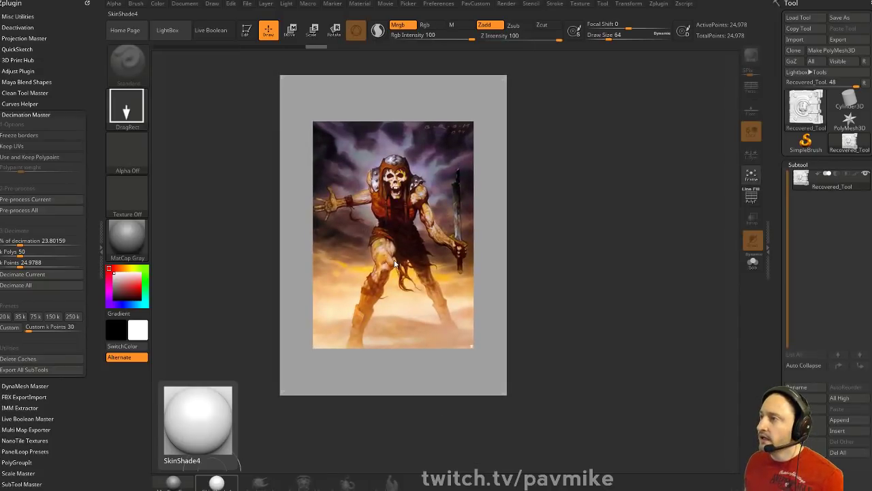
scroll(395, 233, up, 2)
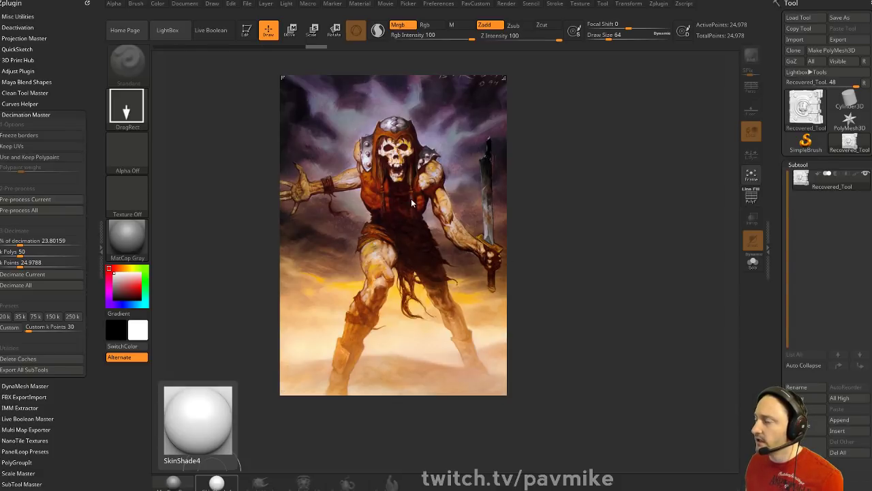
right_drag(411, 204, 871, 204)
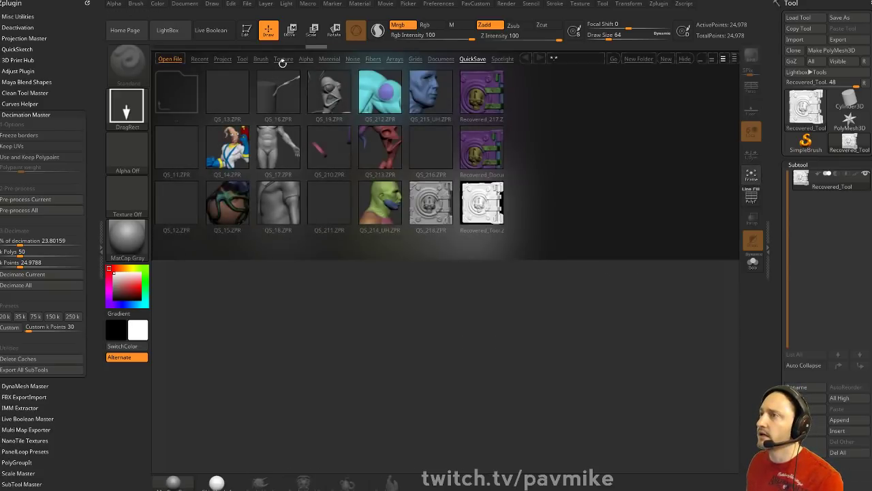
Load the Nickz_humanMaleAverage tool from LightBox and frame it in a straight front view
click(241, 59)
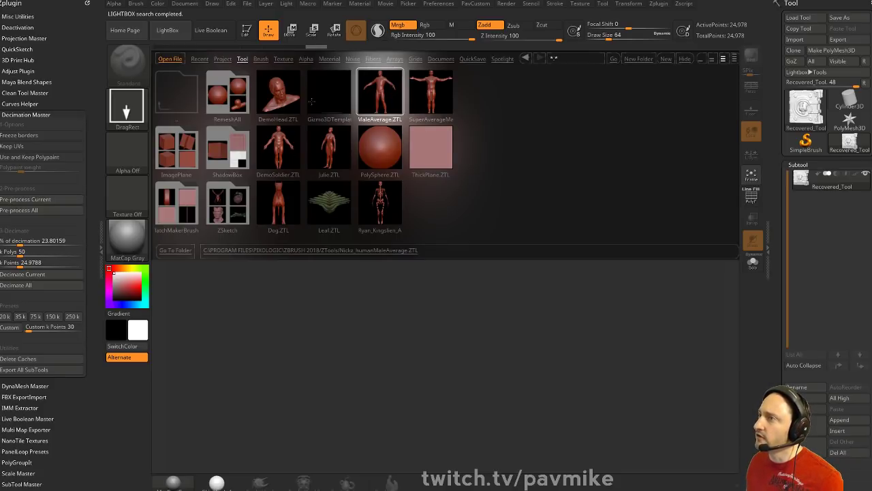
click(229, 59)
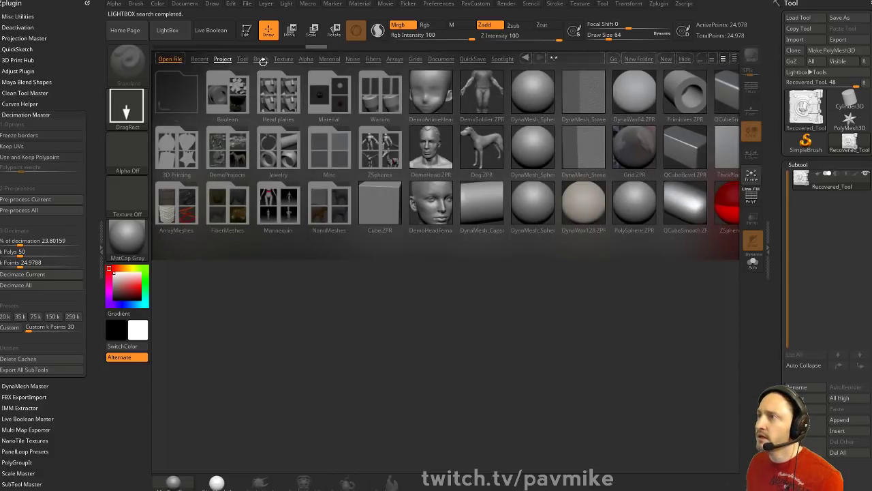
click(243, 59)
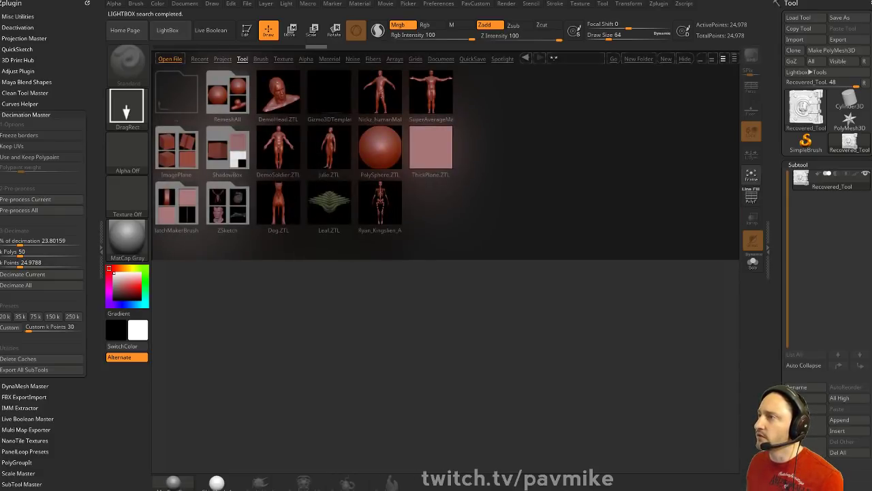
double_click(380, 93)
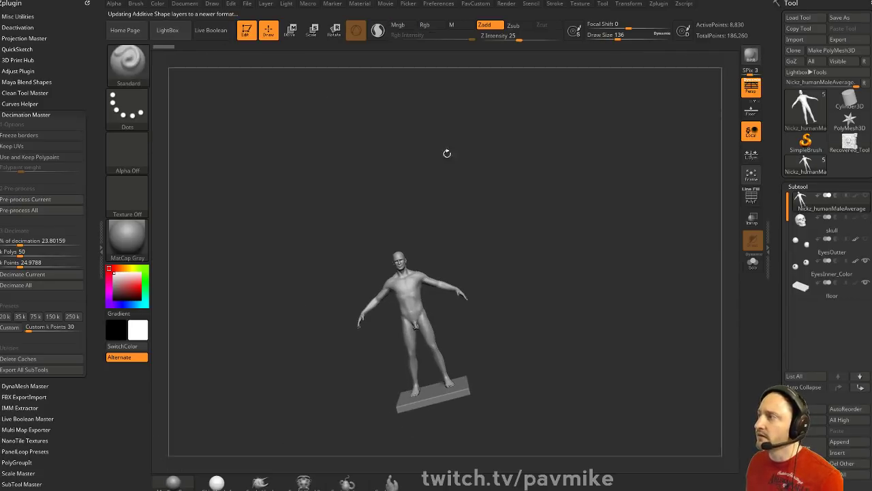
shift+drag(325, 100, 600, 221)
key(f)
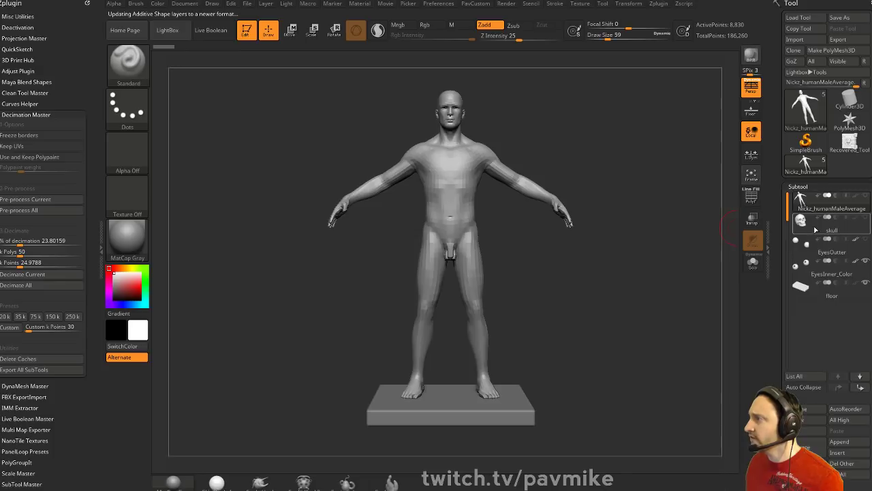
Delete the EyesOutter, EyesInner_Color and floor subtools, and make the male body the active subtool
click(828, 230)
drag(623, 263, 723, 267)
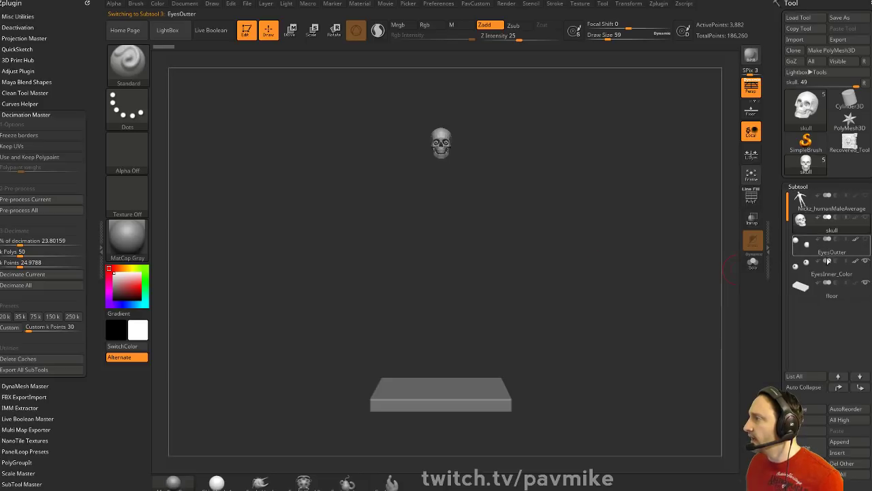
click(830, 255)
click(805, 468)
click(806, 468)
click(806, 469)
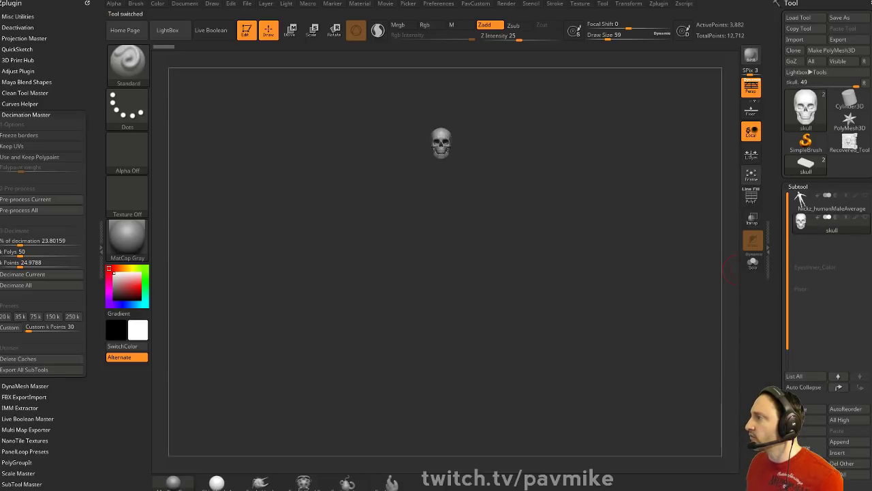
click(832, 210)
alt+drag(647, 241, 637, 260)
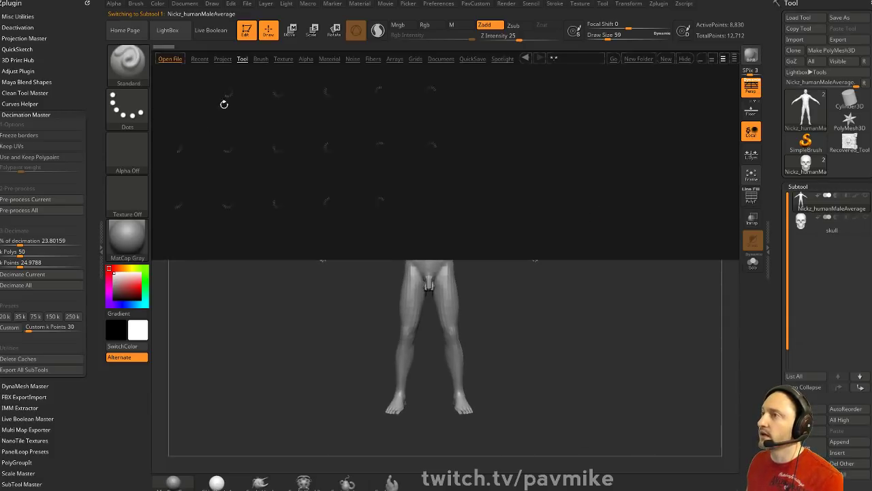
Load the Ryan_Kingslien_Anatomy_Model tool from LightBox, close LightBox and view the model from all sides
double_click(387, 196)
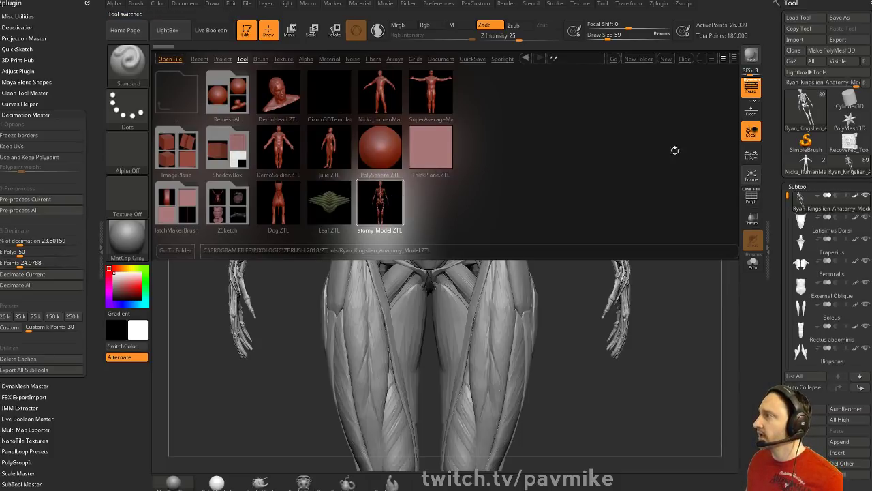
click(690, 59)
alt+drag(649, 153, 494, 49)
alt+drag(545, 138, 584, 171)
drag(610, 208, 551, 213)
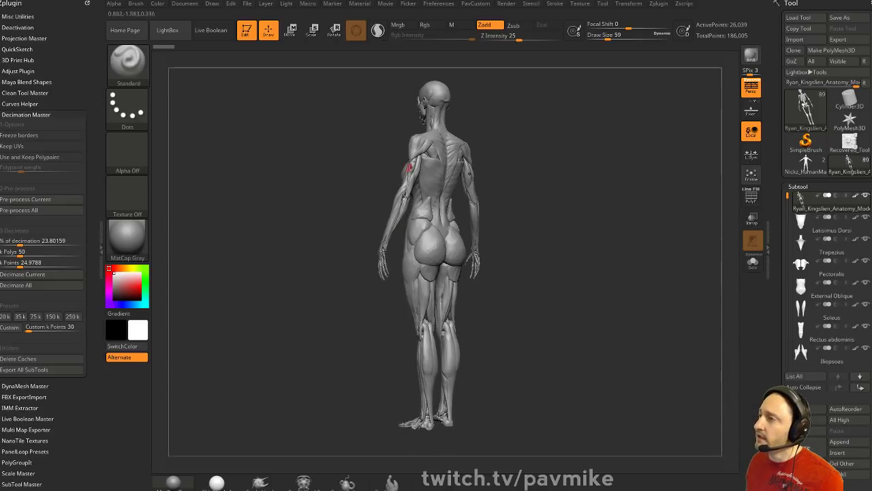
drag(578, 270, 626, 245)
Merge all visible subtools of the anatomy model into a new tool and view the merged result
drag(781, 416, 780, 314)
click(797, 396)
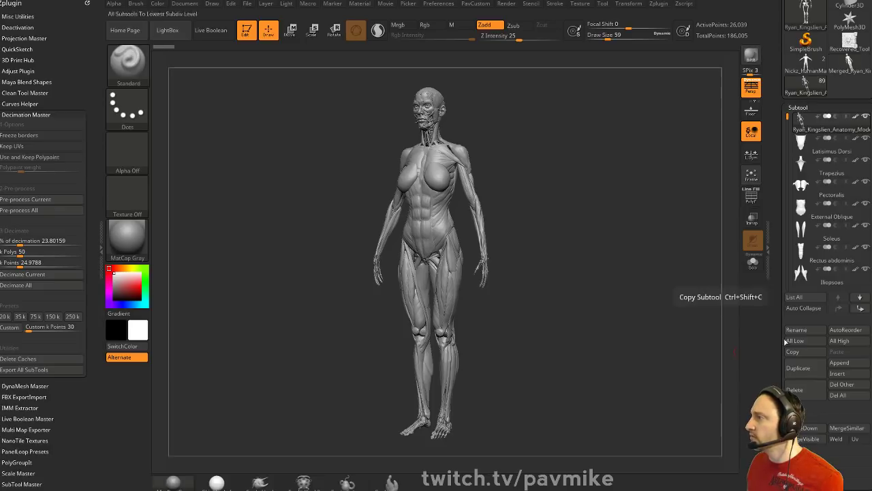
scroll(798, 316, up, 4)
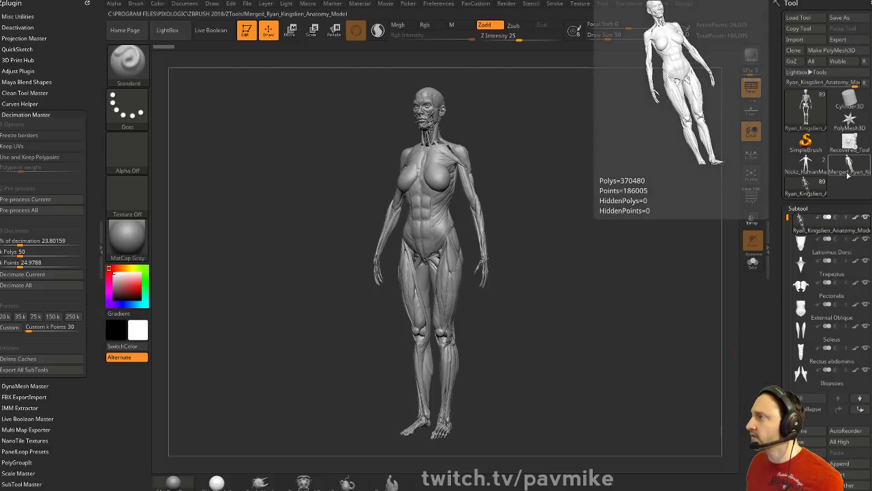
click(848, 164)
mouse_move(514, 174)
mouse_down()
mouse_move(478, 176)
mouse_move(523, 181)
mouse_move(501, 159)
mouse_move(546, 188)
mouse_move(415, 134)
mouse_move(538, 146)
mouse_move(617, 237)
mouse_move(612, 206)
mouse_up()
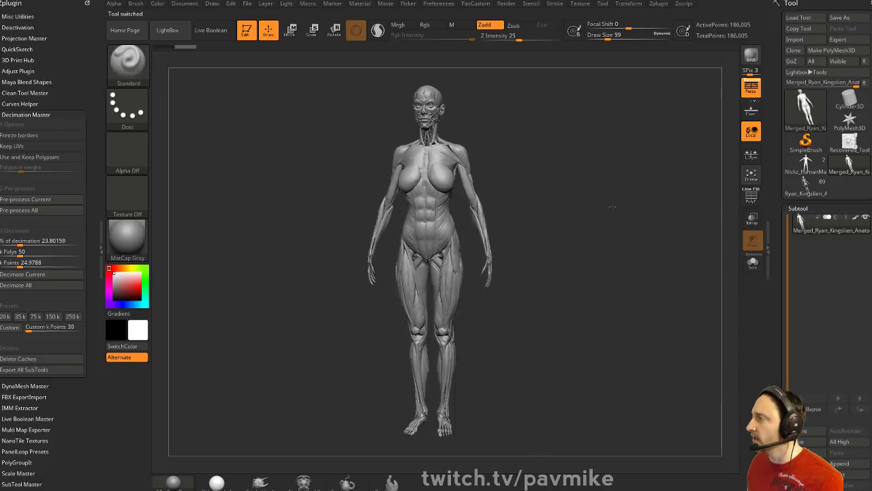
Return to the unmerged anatomy model and delete every subtool except the skeleton
click(815, 168)
click(812, 180)
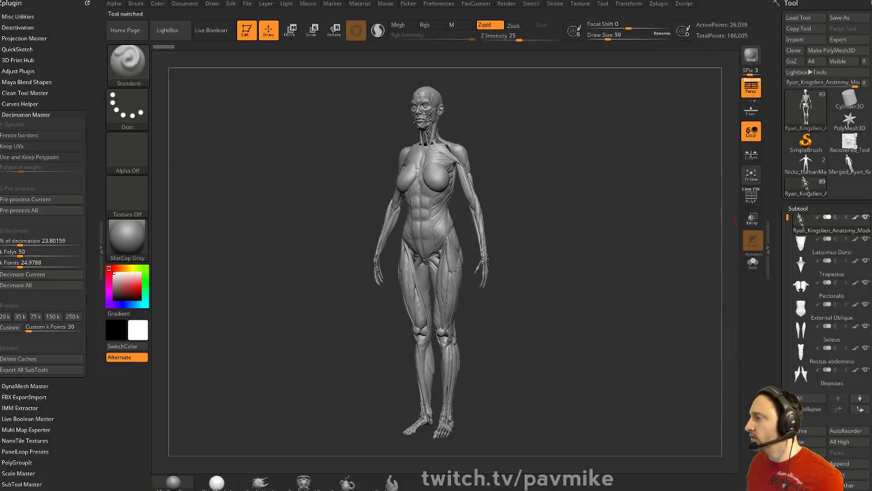
drag(828, 454, 828, 434)
click(843, 465)
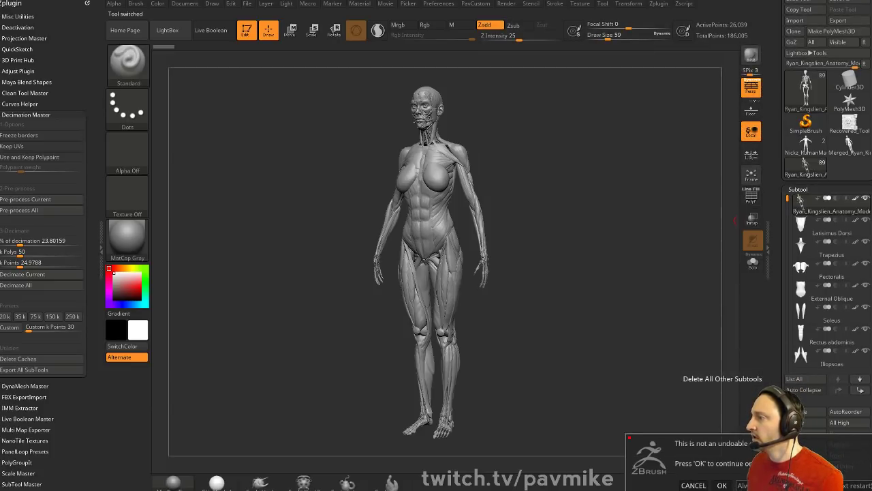
click(722, 485)
shift+drag(600, 183, 636, 176)
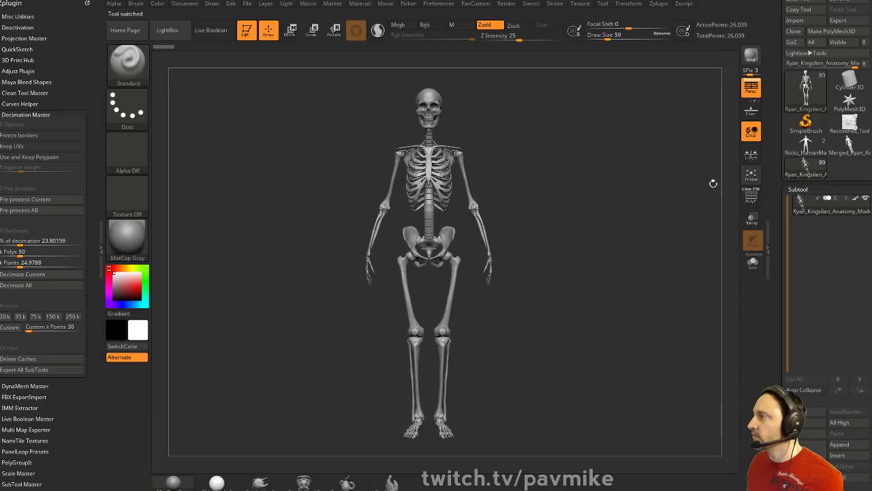
Switch to the male body tool and append the skeleton to it as a subtool
click(805, 149)
drag(779, 179, 780, 147)
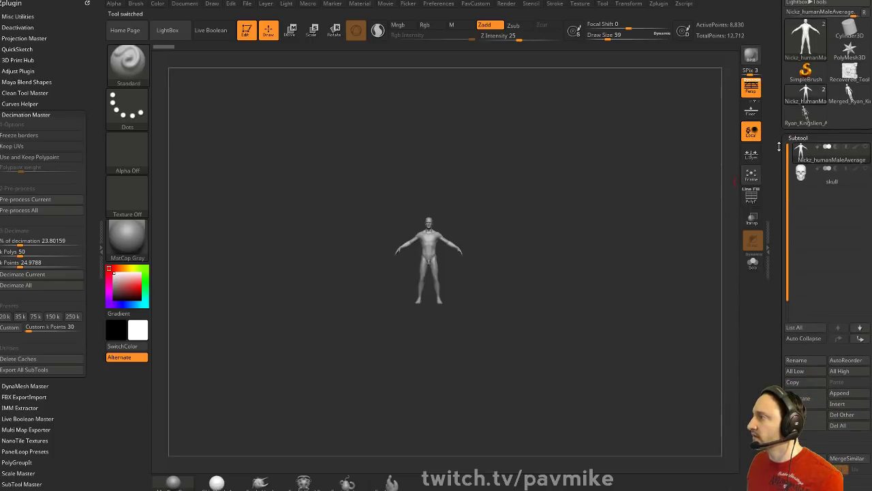
click(839, 392)
click(669, 296)
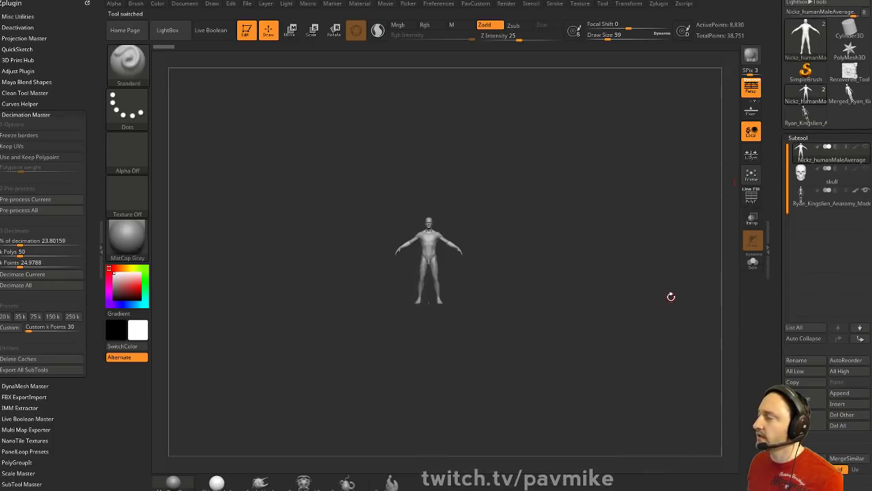
Show the body and skull subtools, and resize the appended skeleton with the Unify deformation
click(794, 193)
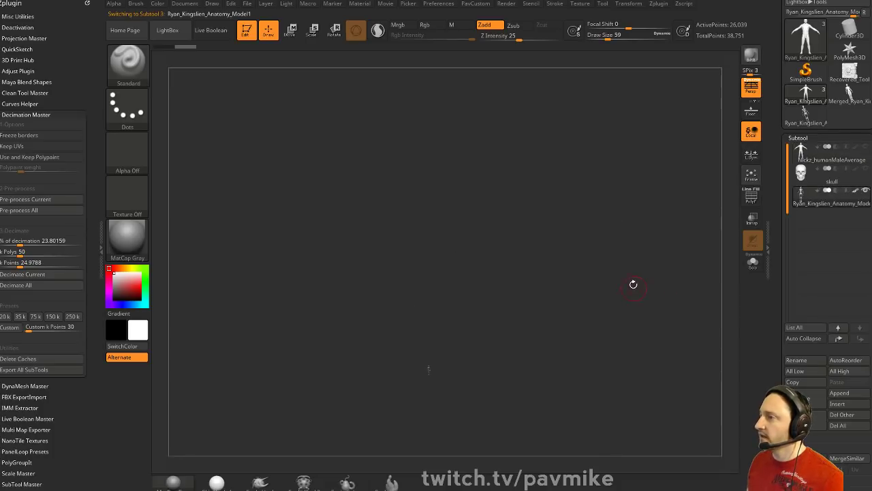
click(865, 169)
click(866, 147)
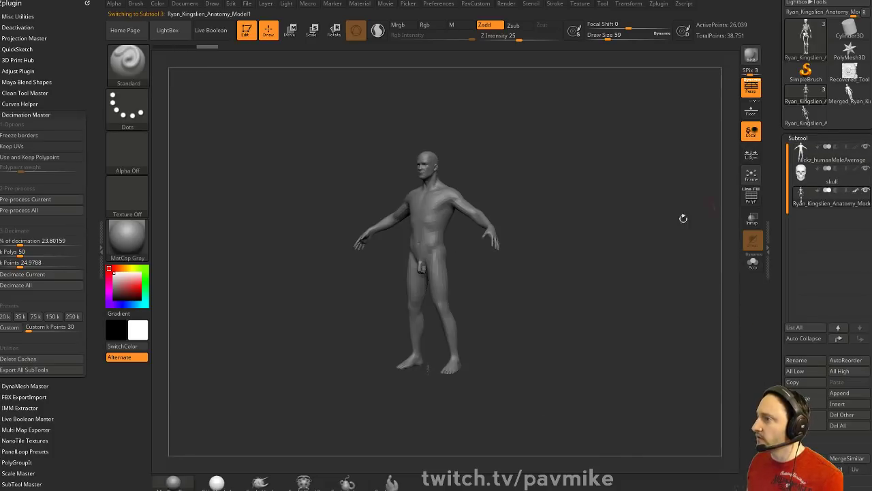
alt+drag(719, 201, 702, 203)
drag(782, 290, 779, 168)
click(804, 84)
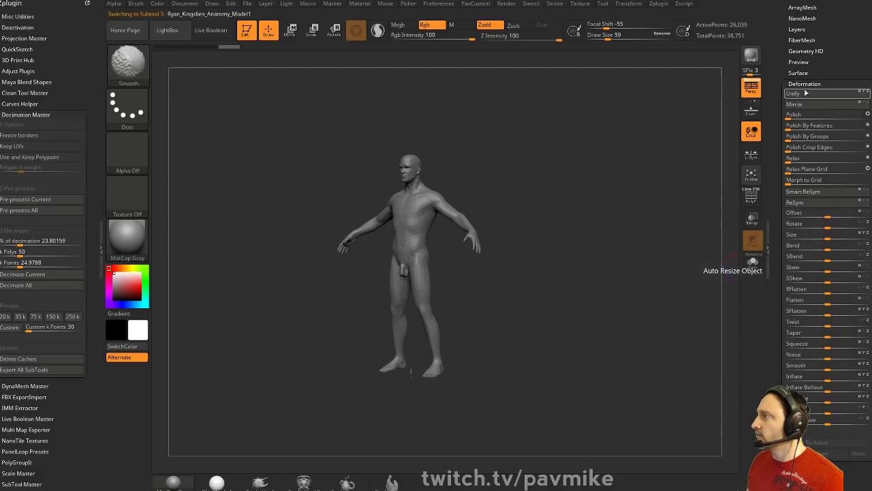
alt+drag(604, 180, 527, 223)
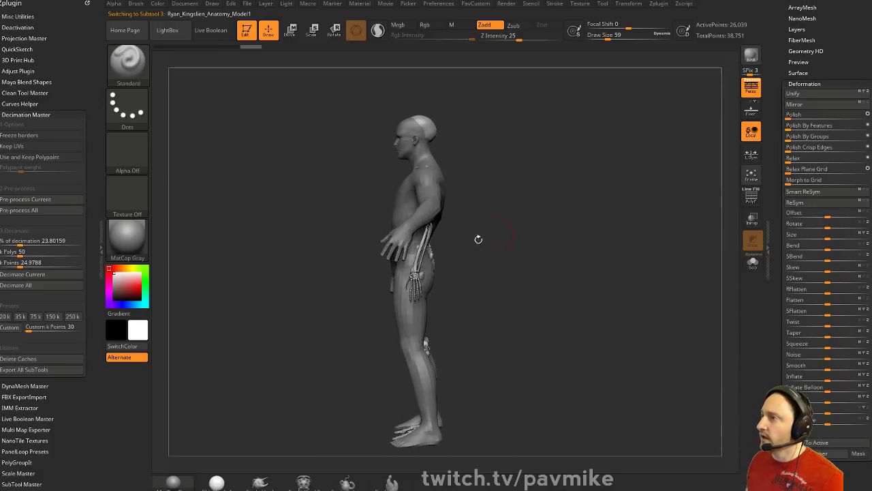
alt+drag(575, 209, 578, 193)
Turn off perspective distortion and turn on transparency to see the skeleton inside the body
drag(780, 225, 780, 355)
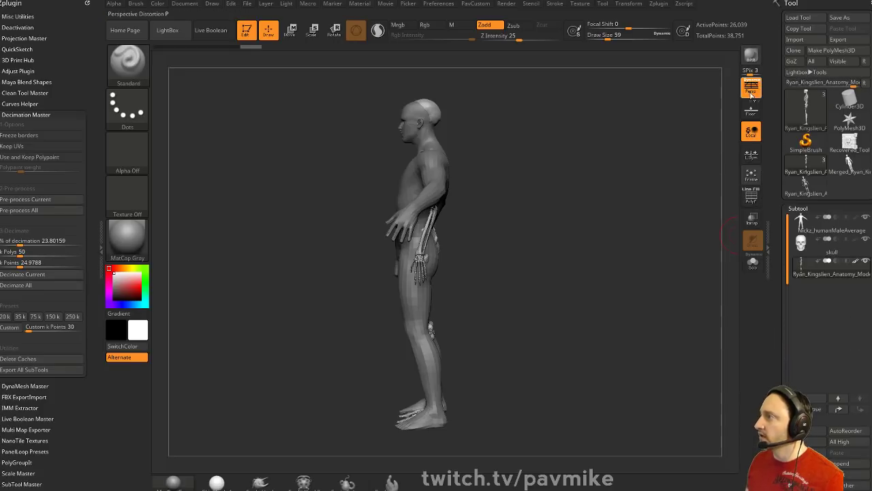
click(751, 89)
alt+drag(570, 178, 576, 185)
click(751, 218)
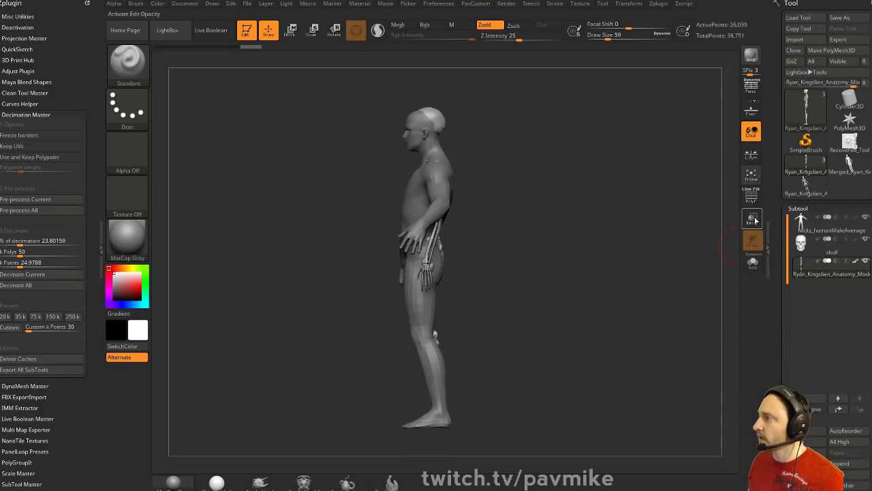
Place the transform gizmo at the skeleton's feet and scale the skeleton uniformly against the body
key(w)
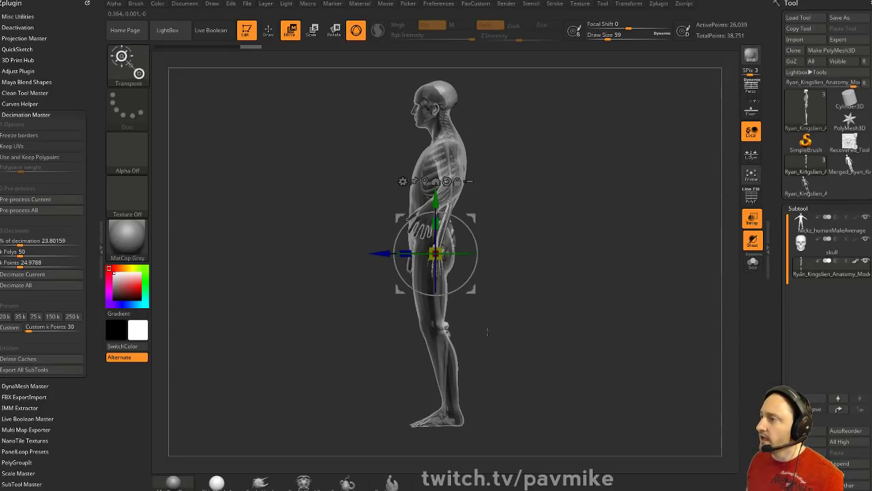
alt+drag(437, 199, 441, 374)
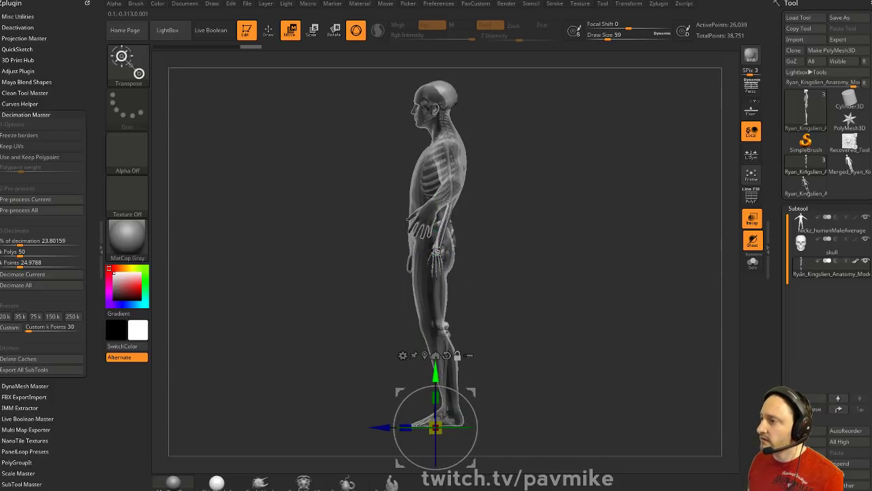
drag(435, 426, 425, 399)
key(q)
Set the draw size to 6 and select the skull subtool inside the body's head
mouse_move(521, 273)
shift+mouse_down()
mouse_move(569, 274)
mouse_move(634, 191)
mouse_move(624, 342)
mouse_move(642, 284)
mouse_move(604, 270)
shift+mouse_up()
mouse_move(623, 198)
alt+mouse_down()
mouse_move(623, 288)
mouse_move(606, 286)
mouse_move(637, 235)
alt+mouse_up()
key(s)
alt+click(422, 229)
drag(653, 294, 684, 284)
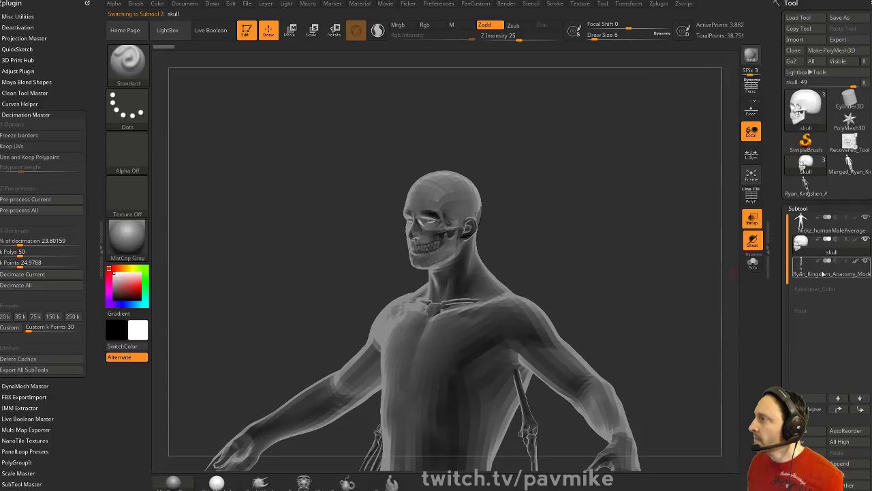
Select the skeleton subtool and isolate its skull in side view with the SelectLasso brush
click(822, 272)
shift+drag(574, 255, 567, 248)
ctrl+shift+click(134, 74)
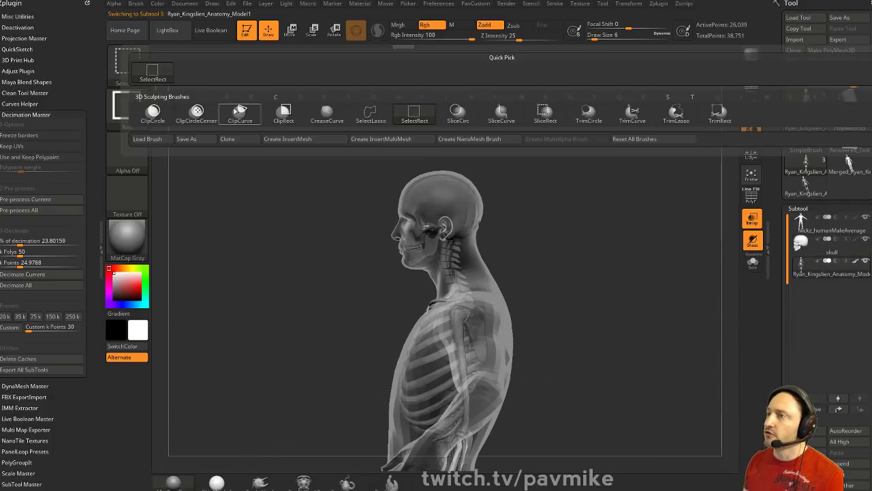
click(371, 112)
mouse_move(352, 320)
ctrl+shift+mouse_down()
mouse_move(381, 160)
mouse_move(426, 197)
ctrl+shift+mouse_up()
mouse_move(426, 232)
ctrl+shift+mouse_down()
mouse_move(428, 280)
mouse_move(416, 219)
ctrl+shift+mouse_up()
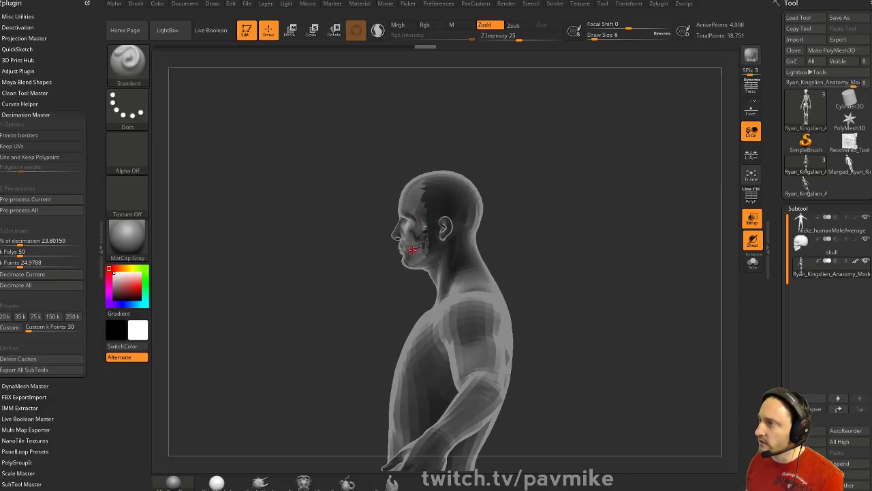
Extend the visible selection to the skeleton's entire skull, invert the visibility and delete the hidden skull geometry
key(ctrl+shift+a)
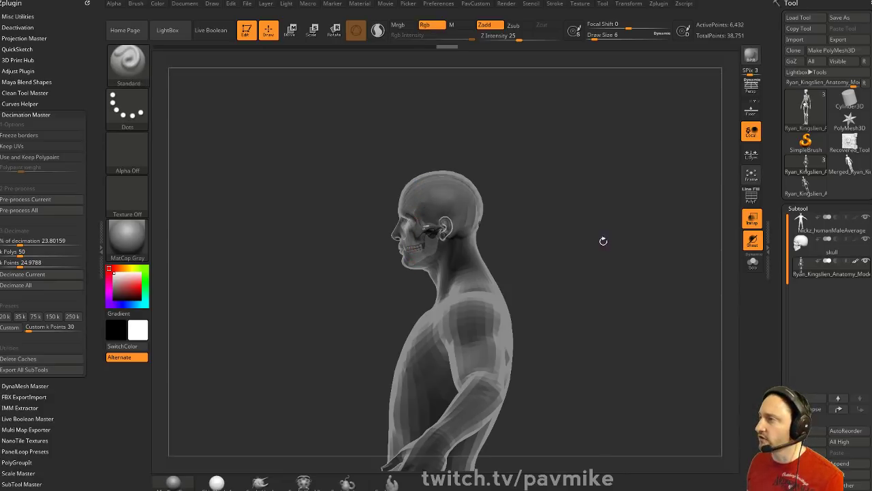
ctrl+shift+drag(621, 218, 657, 276)
key(grave)
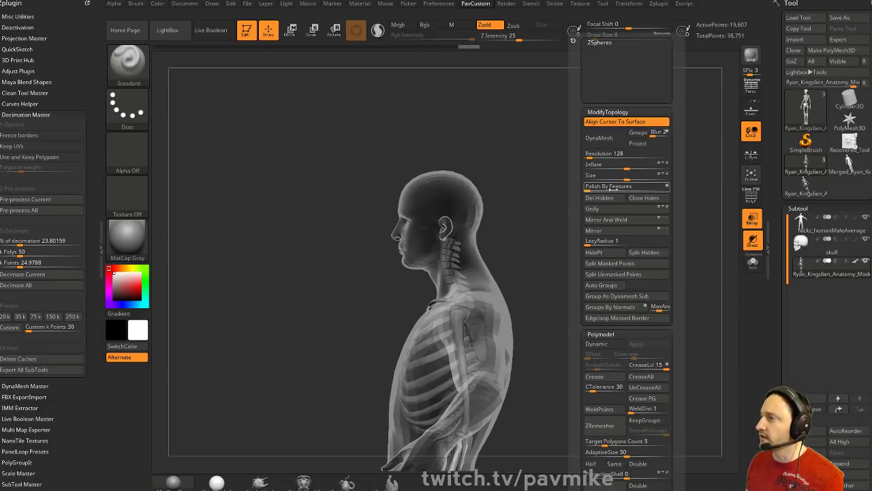
click(616, 196)
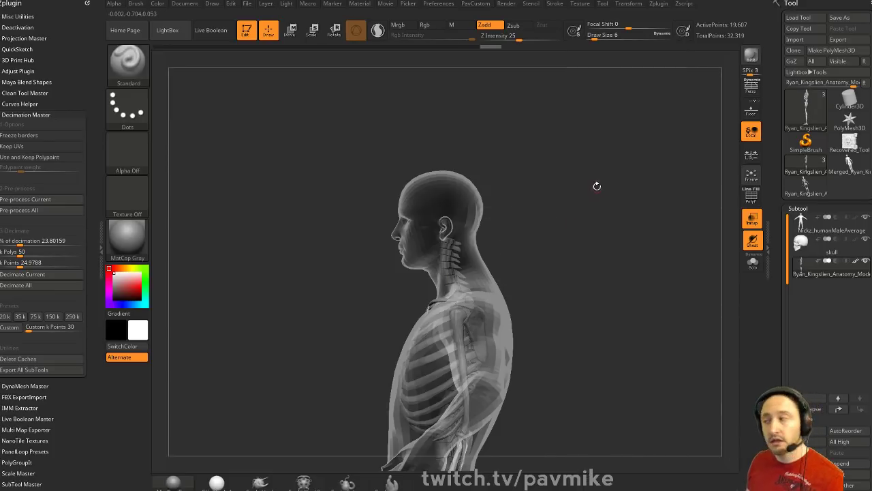
Turn off transparency, hide the male body subtool and set the draw size to 80 over the skeleton
click(753, 263)
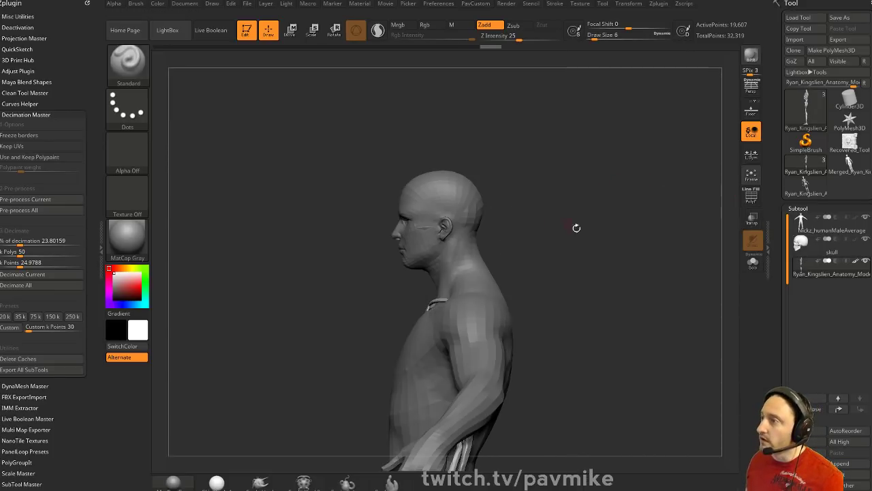
click(865, 218)
mouse_move(564, 229)
mouse_down()
mouse_move(613, 230)
mouse_move(439, 279)
mouse_move(545, 341)
mouse_move(590, 182)
mouse_move(598, 239)
mouse_move(617, 273)
mouse_move(611, 207)
mouse_move(657, 279)
mouse_move(651, 417)
mouse_up()
key(s)
drag(421, 320, 437, 321)
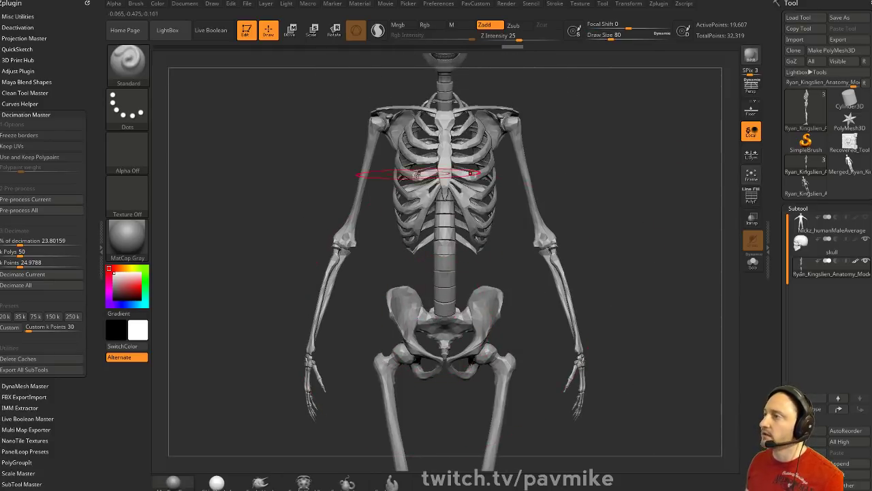
Select the Move brush and set its draw size to 29 for reshaping the skeleton
key(space)
click(529, 122)
alt+drag(646, 212, 639, 217)
key(s)
drag(409, 300, 399, 300)
key(b)
key(m)
key(v)
mouse_move(600, 214)
alt+mouse_down()
mouse_move(584, 250)
mouse_move(611, 255)
mouse_move(621, 230)
mouse_move(591, 226)
alt+mouse_up()
key(bracketleft)
key(bracketleft)
key(bracketleft)
key(bracketleft)
key(s)
click(610, 240)
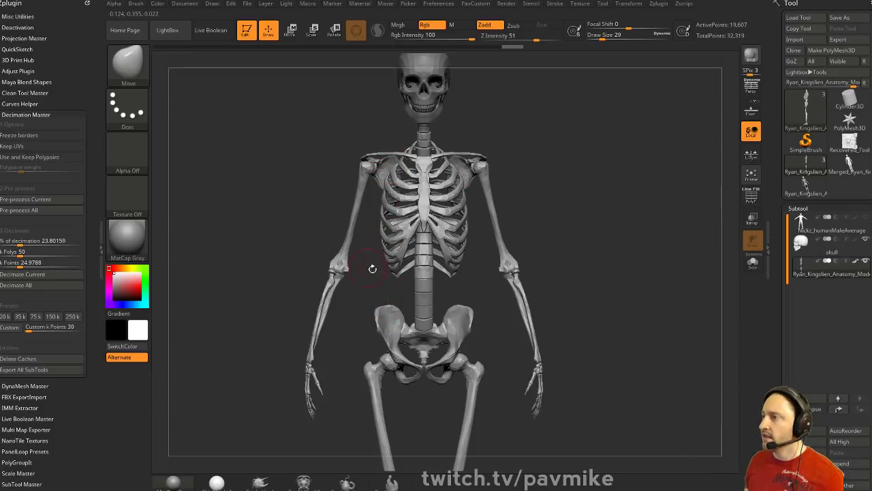
Reshape the skeleton's ribcage and pelvis from several angles with the Move brush, raising the draw size to 56 and 65
drag(409, 249, 549, 246)
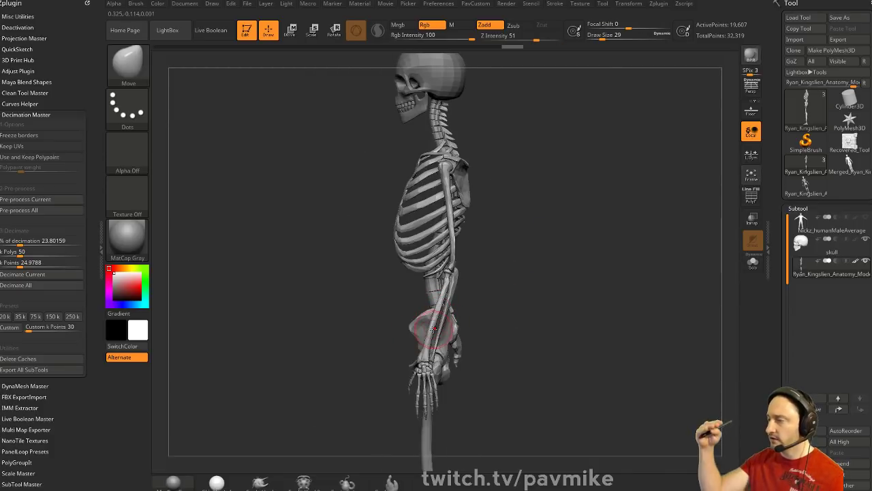
drag(562, 267, 604, 260)
drag(625, 212, 642, 189)
drag(397, 292, 406, 281)
key(bracketleft)
key(bracketleft)
drag(411, 314, 401, 283)
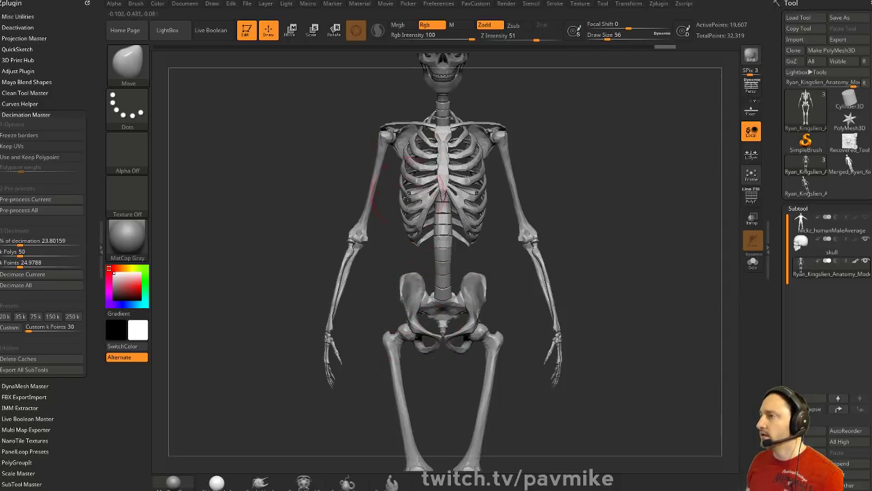
drag(593, 197, 450, 220)
mouse_move(412, 276)
mouse_down()
mouse_move(525, 212)
mouse_move(549, 186)
mouse_up()
key(s)
click(555, 180)
key(s)
click(405, 209)
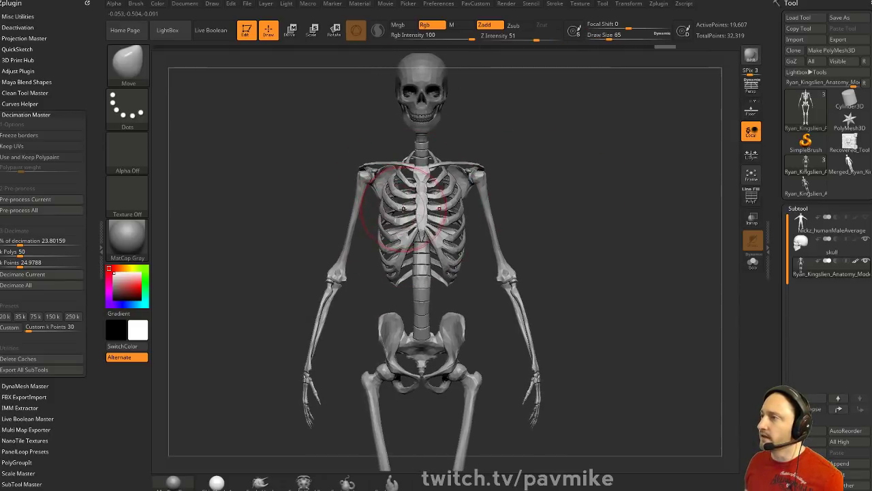
Turn on the polyframe display and split the skeleton into separate polygroups with Auto Groups
ctrl+shift+click(132, 67)
ctrl+shift+click(196, 74)
click(751, 197)
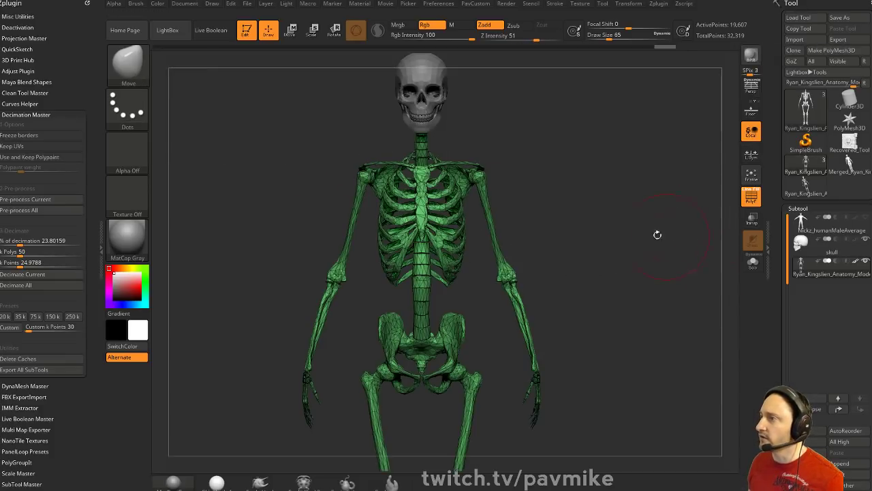
key(1)
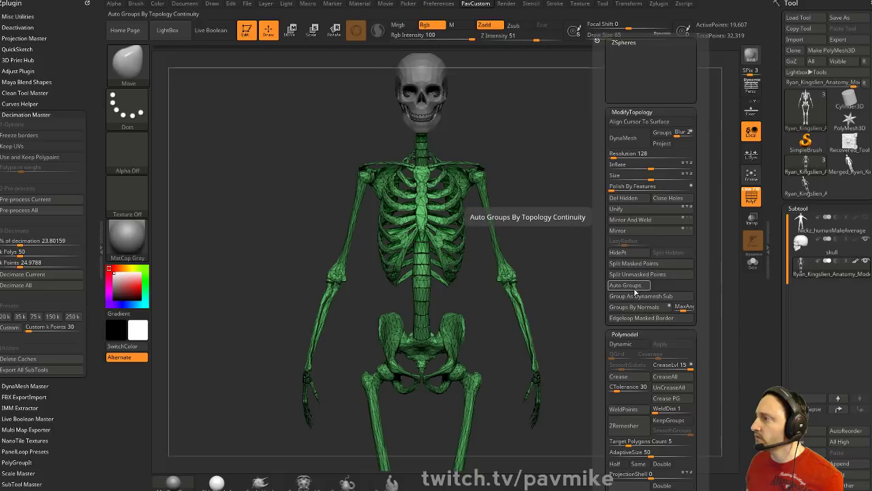
click(637, 286)
Isolate the ribs and sternum in side view with the SelectLasso brush and extend the visible selection to the complete connected bones
mouse_move(559, 243)
mouse_down()
mouse_move(620, 221)
mouse_move(557, 212)
mouse_up()
ctrl+shift+click(128, 66)
ctrl+shift+click(129, 67)
ctrl+shift+click(154, 75)
key(ctrl+shift)
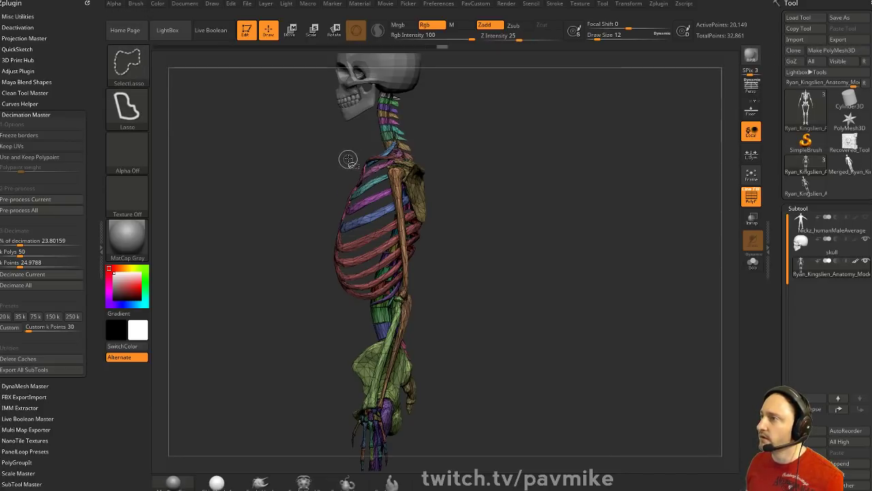
mouse_move(339, 157)
ctrl+shift+mouse_down()
mouse_move(371, 174)
mouse_move(313, 351)
ctrl+shift+mouse_up()
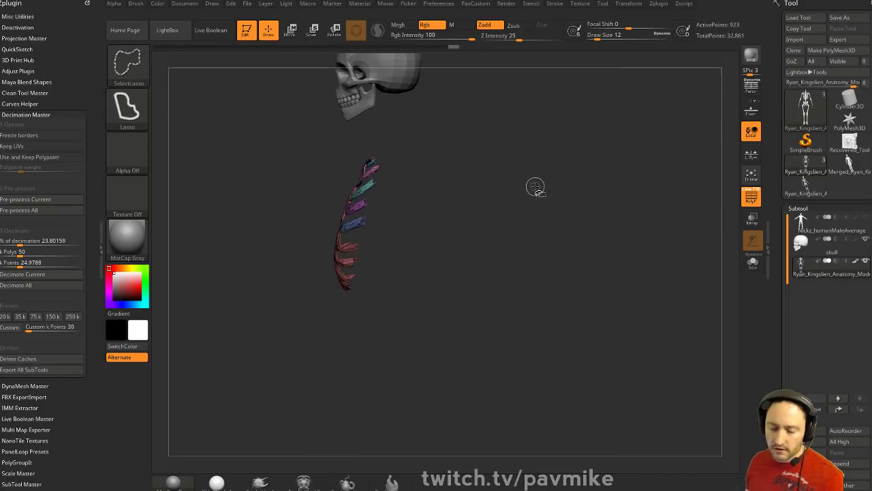
mouse_move(460, 148)
mouse_down()
mouse_move(493, 132)
mouse_move(449, 158)
mouse_up()
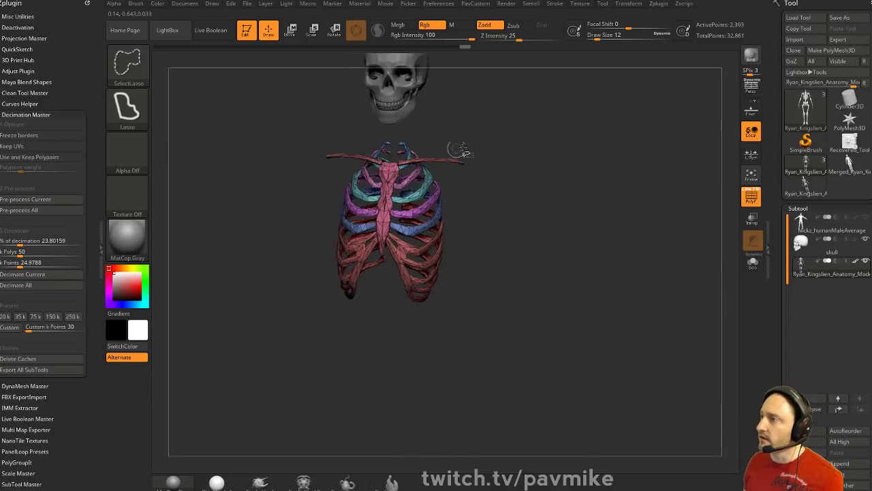
Hide the collarbones with SelectRect, group the remaining ribcage as one polygroup and show the full skeleton again
ctrl+shift+click(134, 80)
ctrl+shift+click(197, 74)
ctrl+shift+click(452, 161)
key(ctrl+w)
ctrl+shift+click(580, 200)
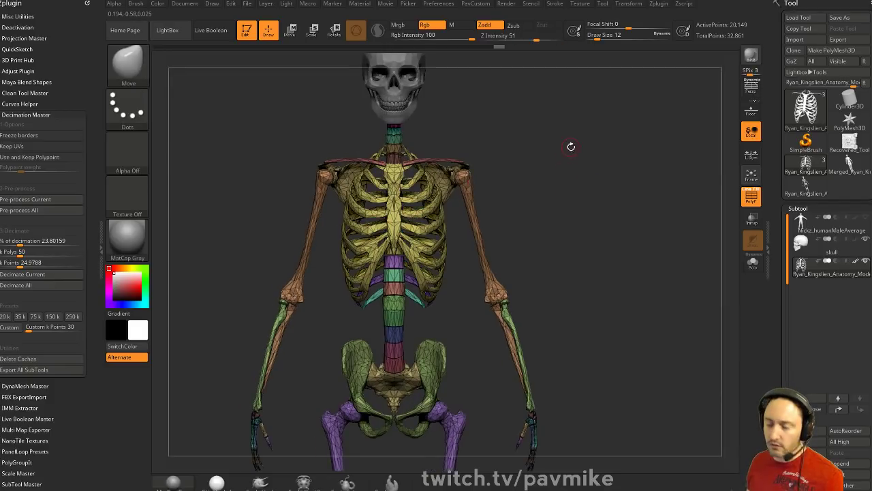
Mask everything except the ribcage, centre the transform gizmo on it and widen it by a factor of about 1.12
key(w)
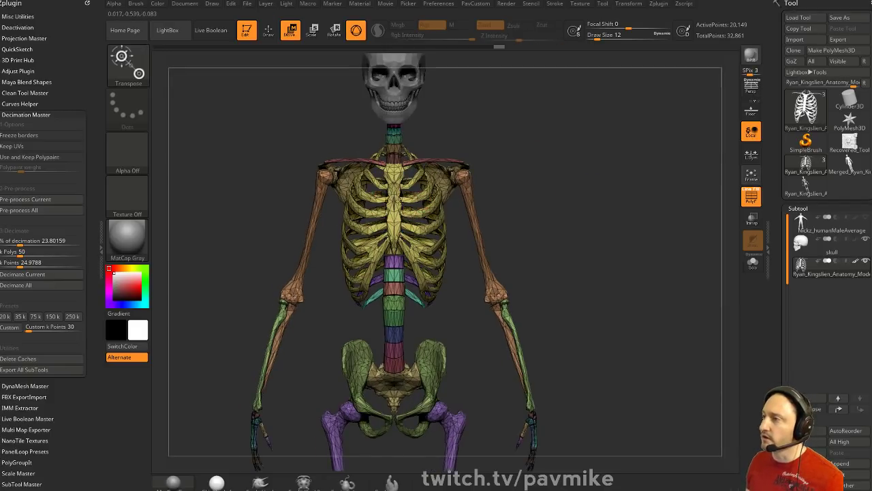
ctrl+shift+click(398, 202)
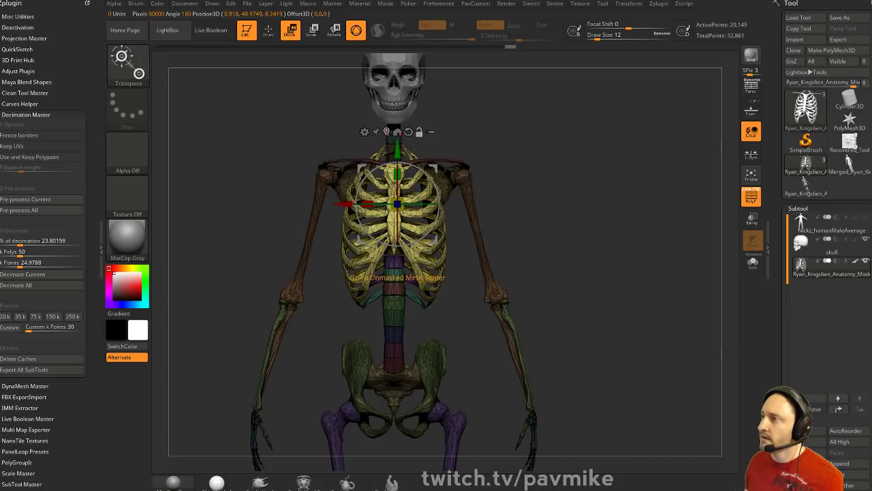
click(388, 133)
click(443, 151)
click(410, 151)
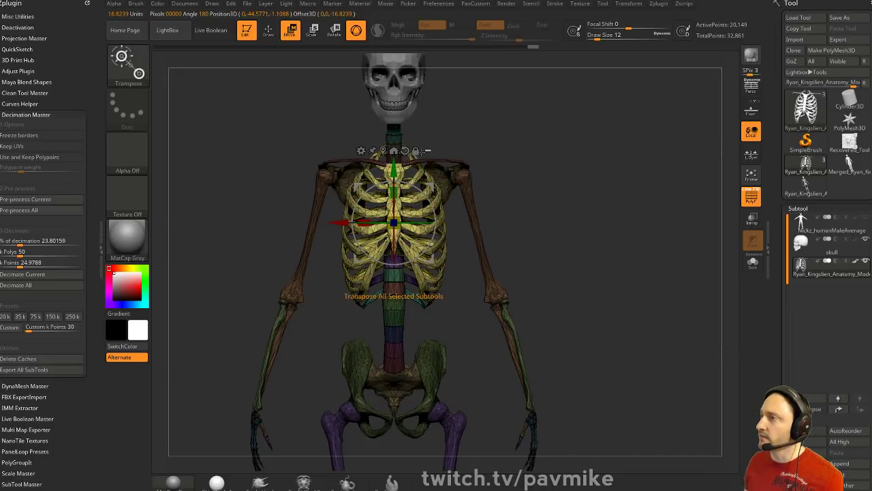
drag(364, 222, 355, 220)
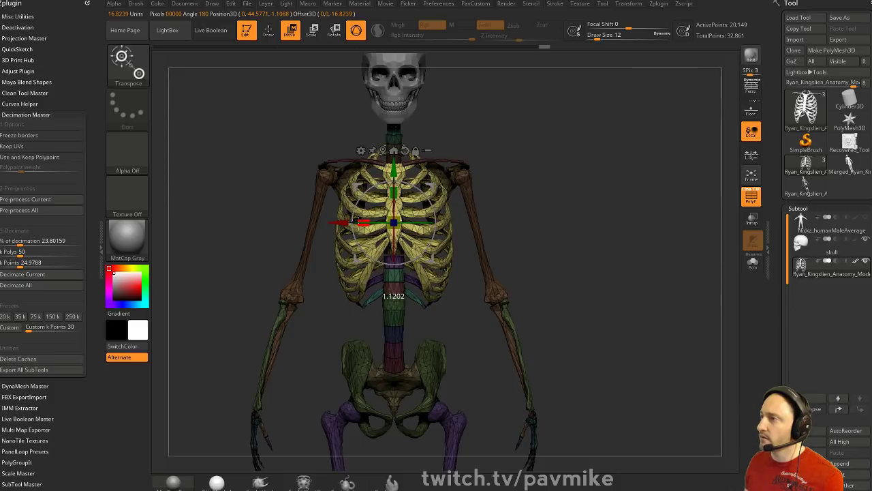
alt+drag(571, 202, 604, 249)
key(ctrl+z)
Combine the hip bones and the sacrum into a single pelvis polygroup and show the full skeleton again
ctrl+click(436, 304)
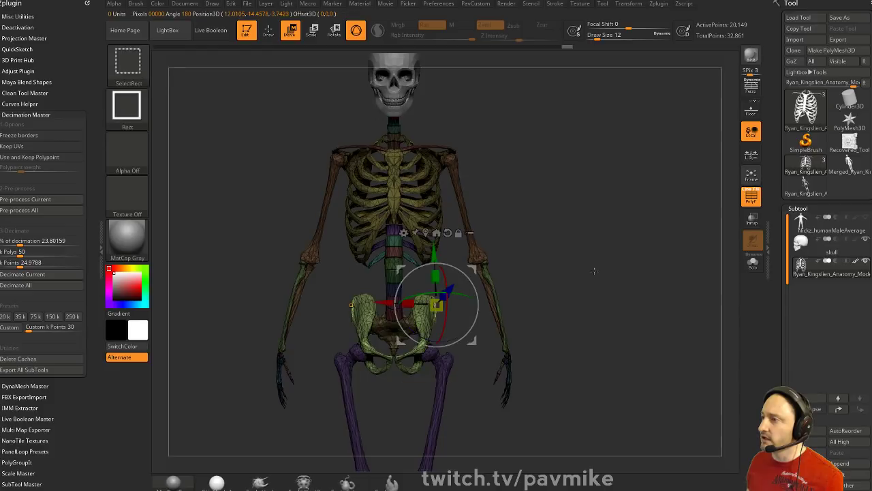
key(q)
ctrl+click(560, 229)
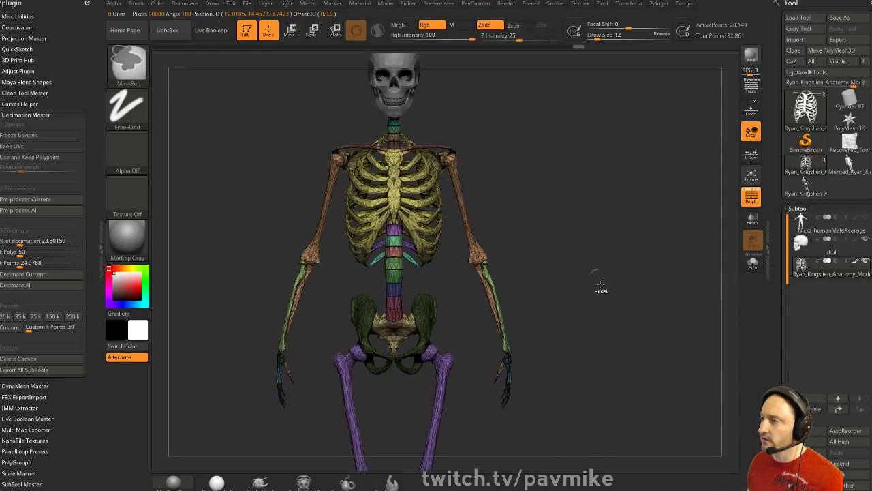
ctrl+alt+shift+click(436, 310)
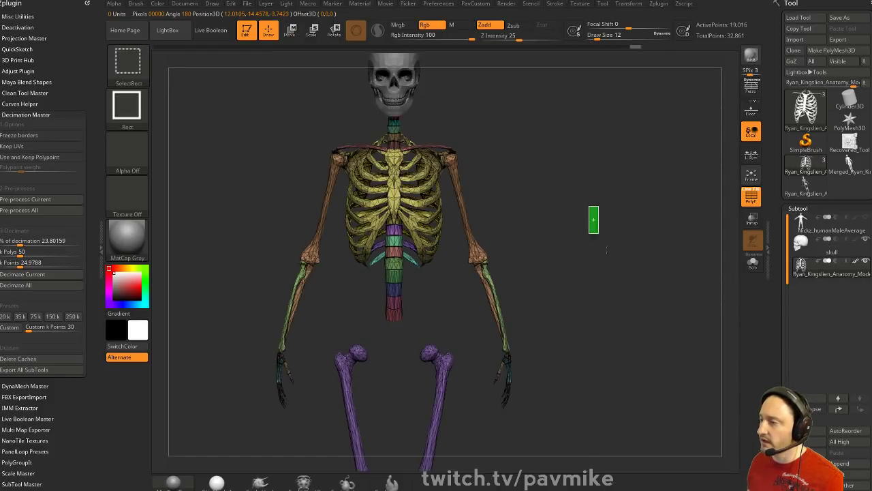
ctrl+shift+drag(584, 203, 615, 267)
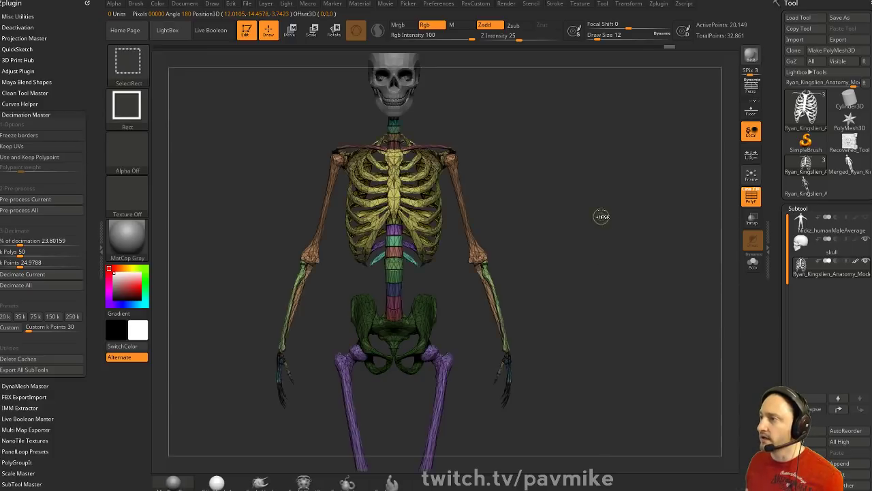
ctrl+shift+click(604, 228)
ctrl+click(628, 214)
Mask everything except the pelvis, widen it by a factor of about 1.03 and tilt it about 12 degrees in side view
key(w)
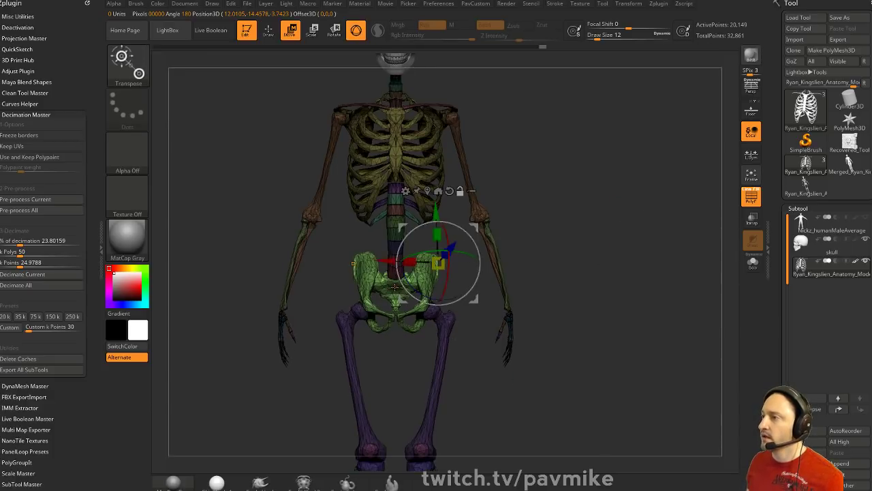
alt+click(429, 191)
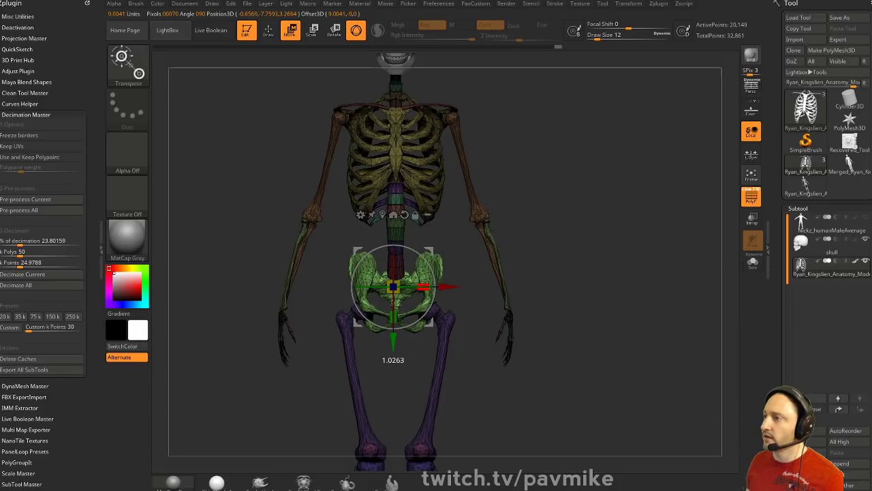
shift+drag(587, 240, 536, 242)
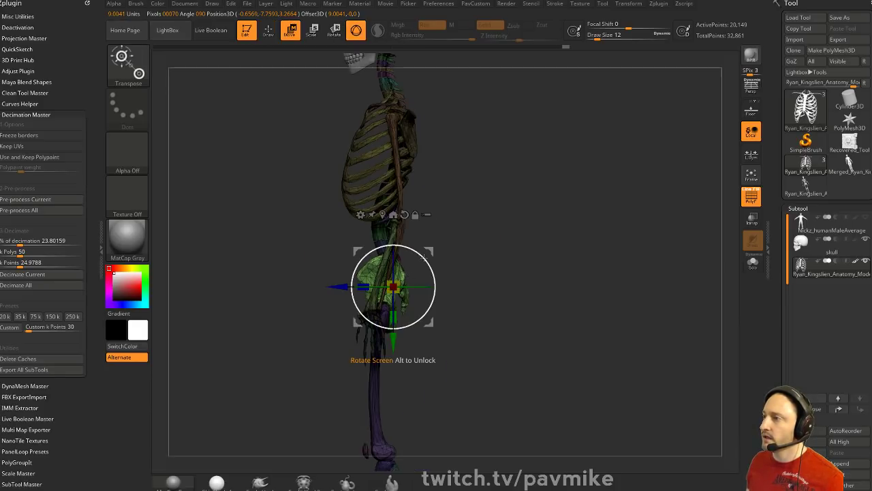
key(ctrl+z)
drag(421, 255, 417, 251)
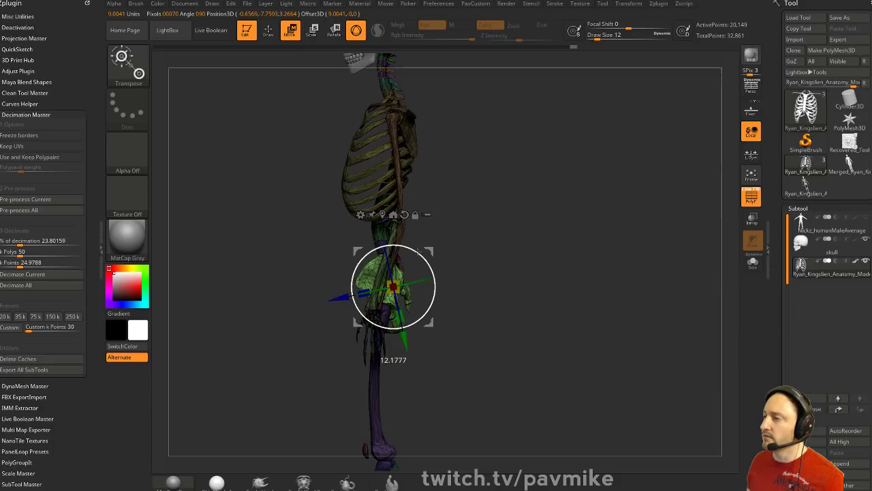
Return to draw mode, clear the mask from the skeleton and set the draw size to 7
key(q)
mouse_move(485, 238)
mouse_down()
mouse_move(556, 243)
mouse_move(559, 251)
mouse_move(576, 232)
mouse_move(575, 219)
mouse_move(571, 231)
mouse_up()
key(s)
mouse_move(433, 259)
mouse_down()
mouse_move(477, 259)
mouse_move(419, 266)
mouse_up()
key(s)
mouse_move(545, 256)
mouse_down()
mouse_move(498, 252)
mouse_move(580, 230)
mouse_move(552, 248)
mouse_move(568, 238)
mouse_move(565, 247)
mouse_move(539, 170)
mouse_move(588, 215)
mouse_move(616, 218)
mouse_move(626, 197)
mouse_move(622, 357)
mouse_up()
ctrl+click(582, 227)
key(s)
Examine the original skeleton with its skull and the merged muscle anatomy model, then return to the combined tool
click(822, 191)
alt+drag(656, 212, 610, 249)
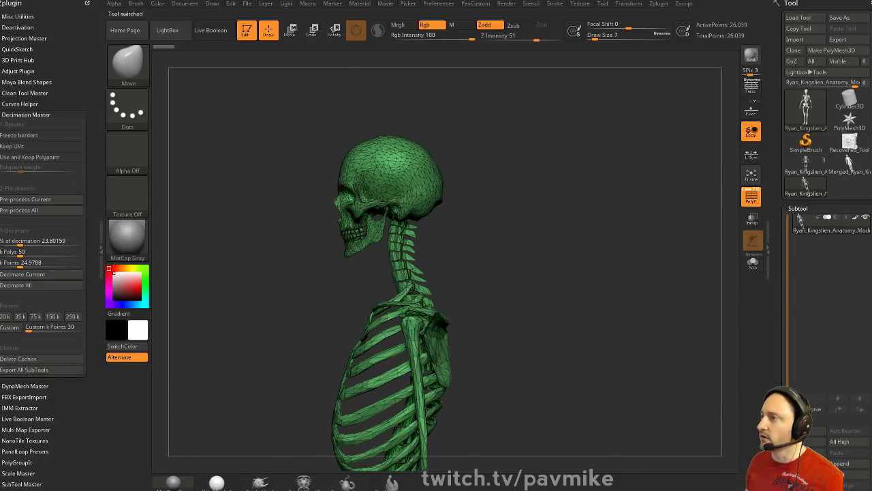
shift+drag(511, 171, 566, 172)
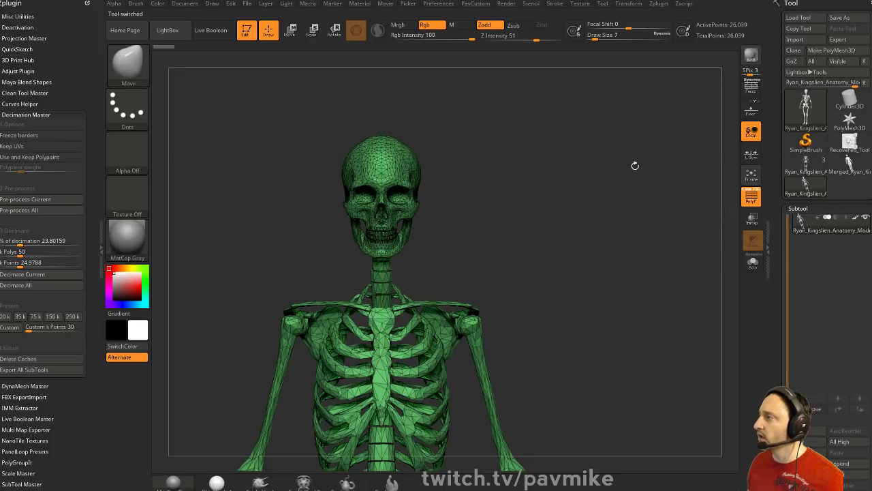
click(821, 173)
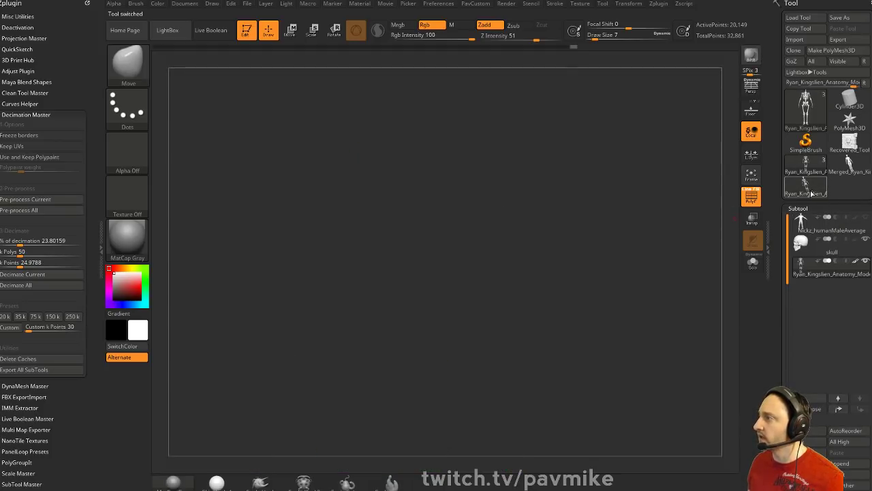
click(833, 169)
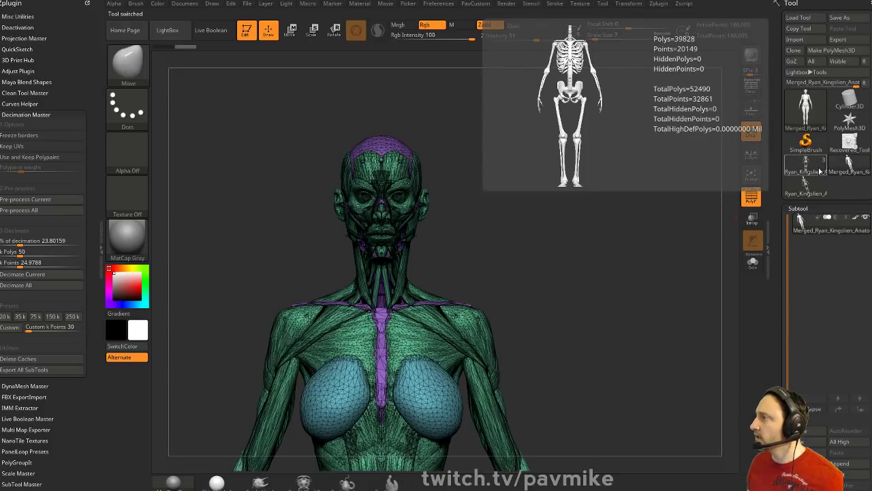
click(820, 173)
Select the skull subtool above the reshaped skeleton and set the draw size to 8
click(831, 253)
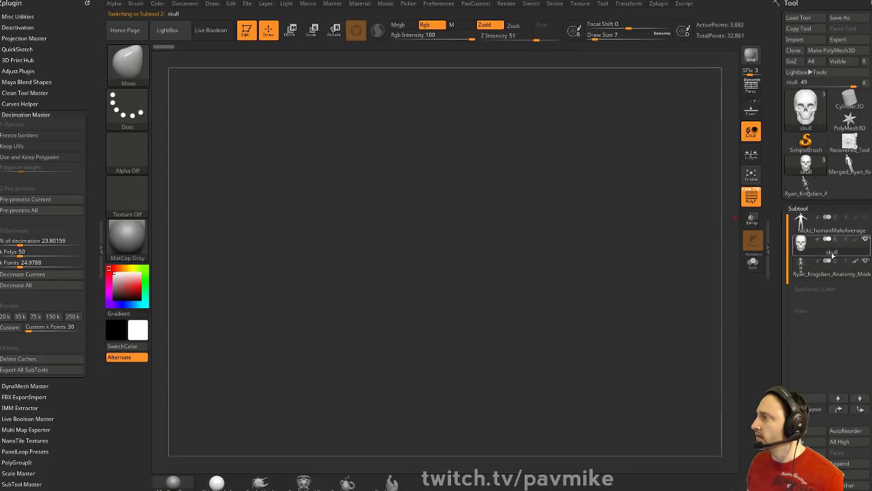
mouse_move(604, 180)
alt+mouse_down()
mouse_move(594, 300)
mouse_move(631, 298)
mouse_move(571, 283)
mouse_move(593, 273)
mouse_move(560, 265)
alt+mouse_up()
key(s)
mouse_move(564, 269)
alt+mouse_down()
mouse_move(563, 206)
mouse_move(371, 190)
mouse_move(545, 243)
mouse_move(546, 186)
alt+mouse_up()
mouse_move(546, 186)
mouse_down()
mouse_move(578, 225)
mouse_move(645, 243)
mouse_move(637, 200)
mouse_up()
key(s)
click(578, 229)
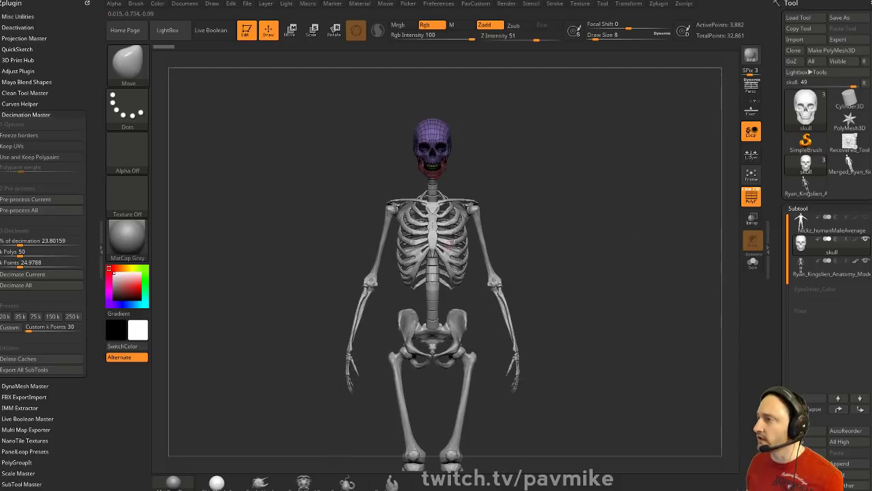
click(831, 273)
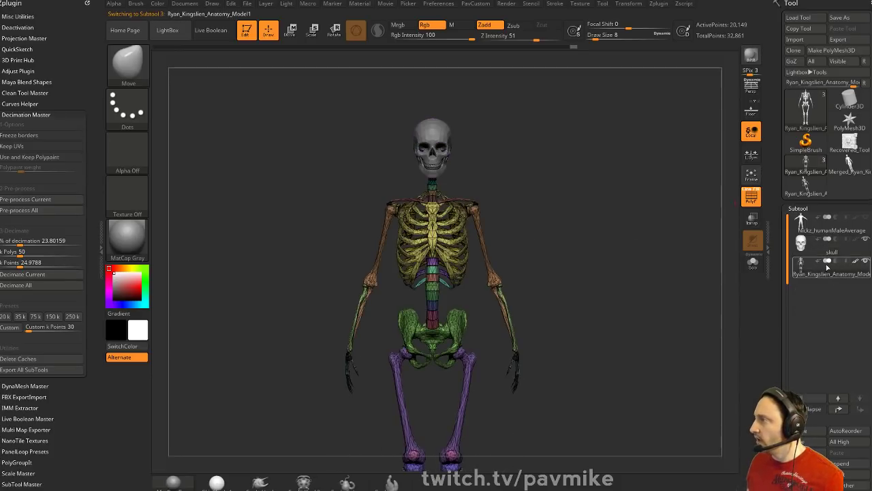
click(834, 252)
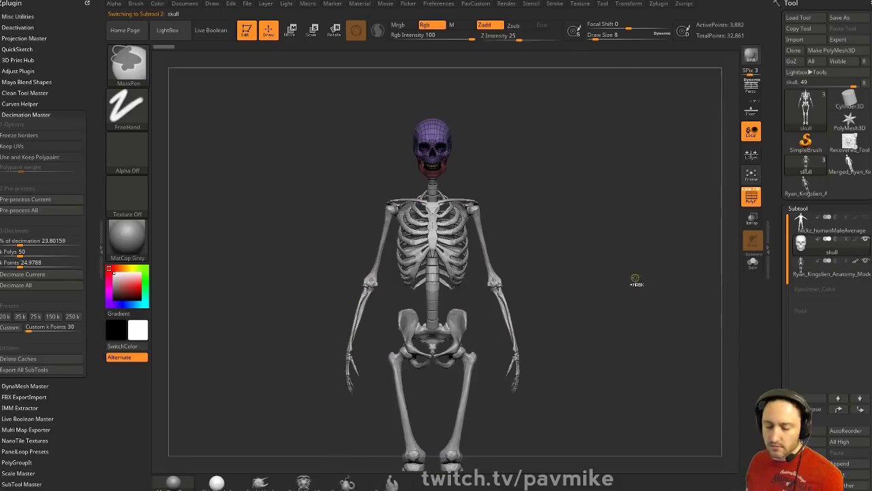
Merge the skull subtool down into the skeleton subtool below it
key(ctrl+e)
click(605, 301)
mouse_move(683, 260)
mouse_down()
mouse_move(657, 241)
mouse_move(672, 244)
mouse_move(634, 259)
mouse_move(652, 261)
mouse_up()
Select the Nickz_humanMaleAverage body and set its armsUp and mouthOpen layers to 0
click(832, 230)
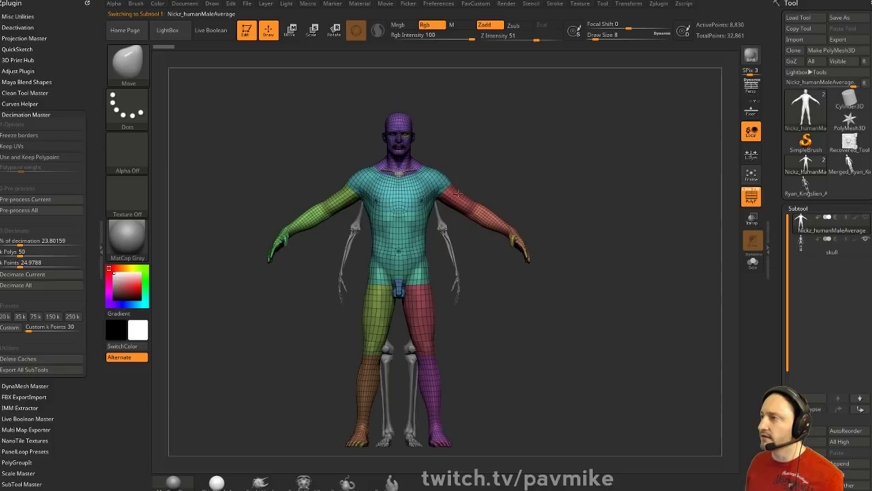
alt+drag(600, 227, 563, 217)
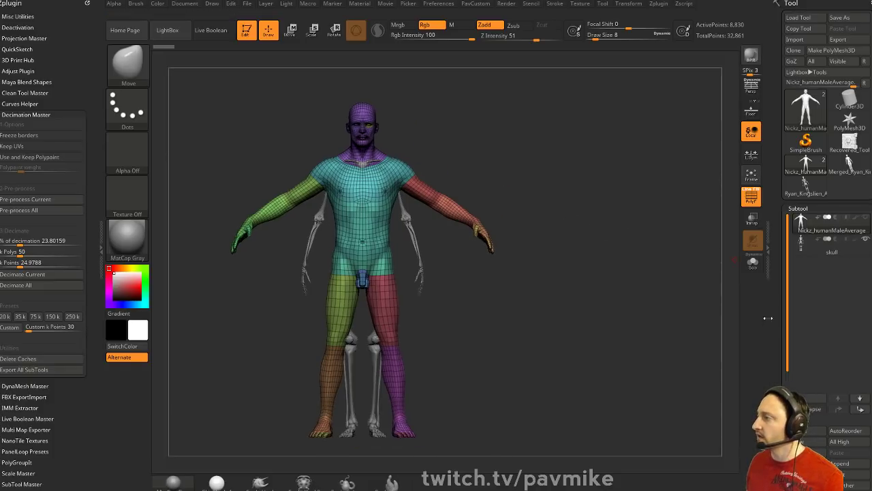
scroll(805, 230, down, 6)
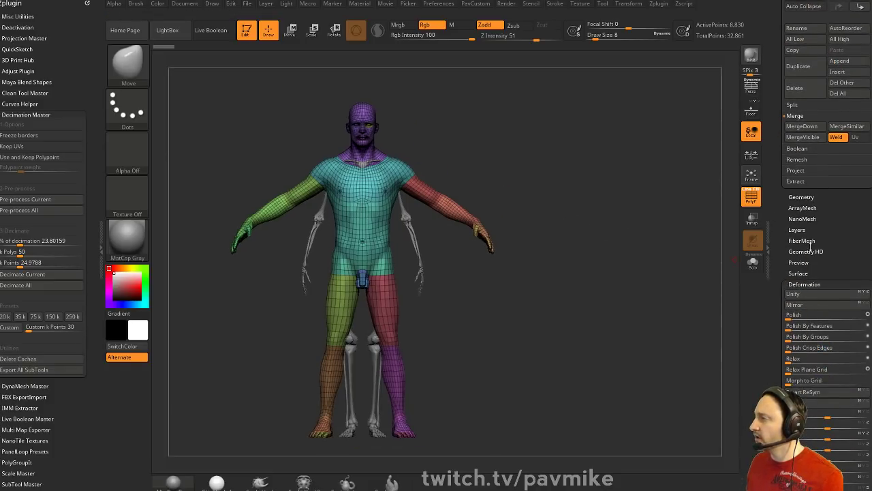
shift+drag(804, 278, 805, 274)
click(805, 227)
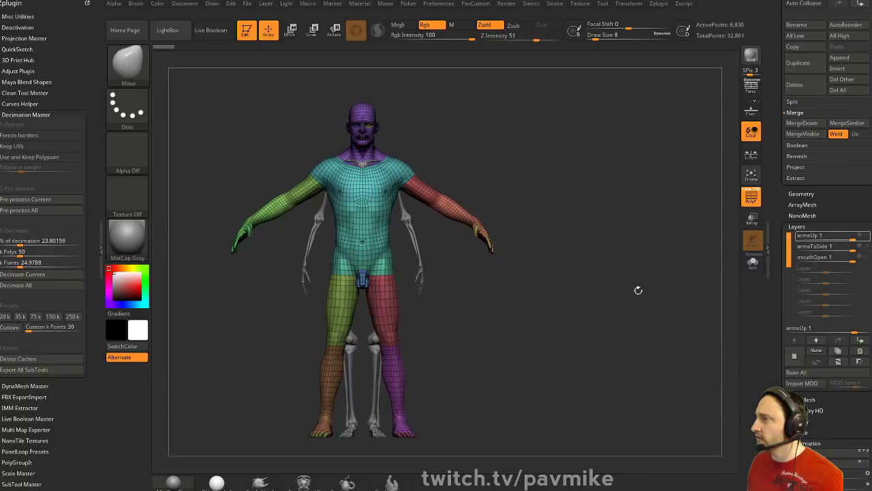
drag(851, 237, 824, 257)
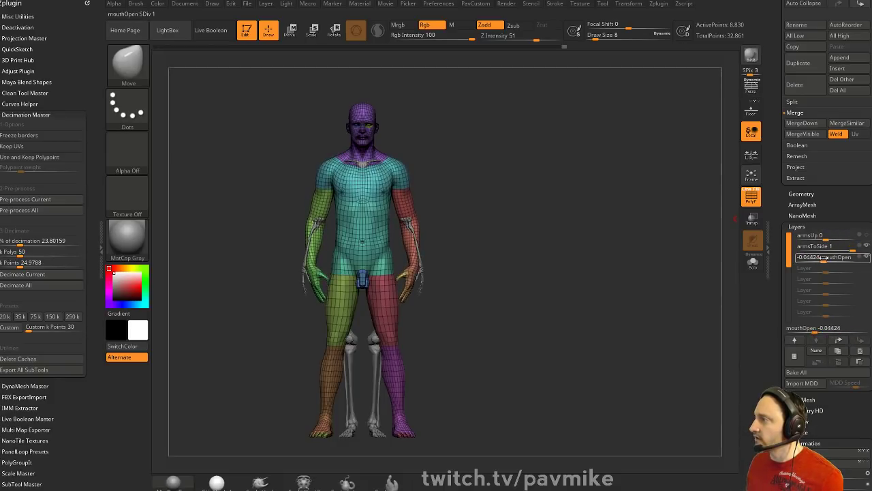
drag(660, 275, 628, 283)
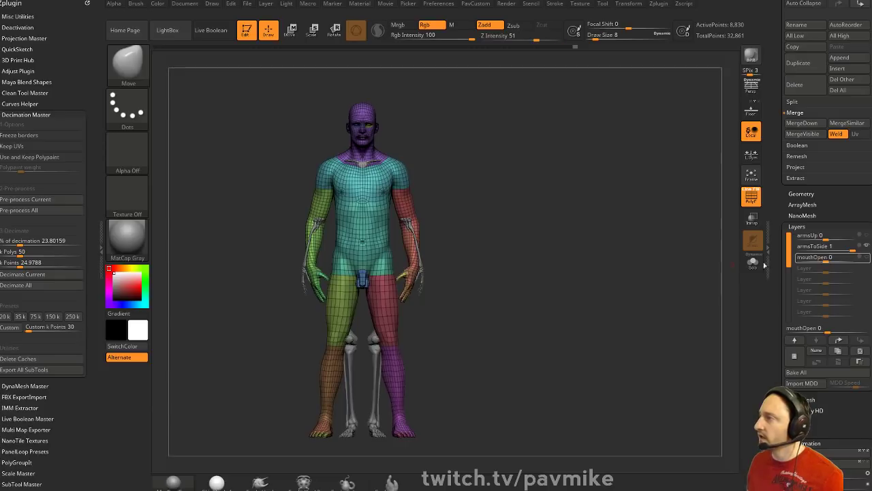
Set the body's armsToSide layer to 0 and bake all layers
drag(852, 251, 827, 250)
drag(782, 320, 781, 226)
click(802, 280)
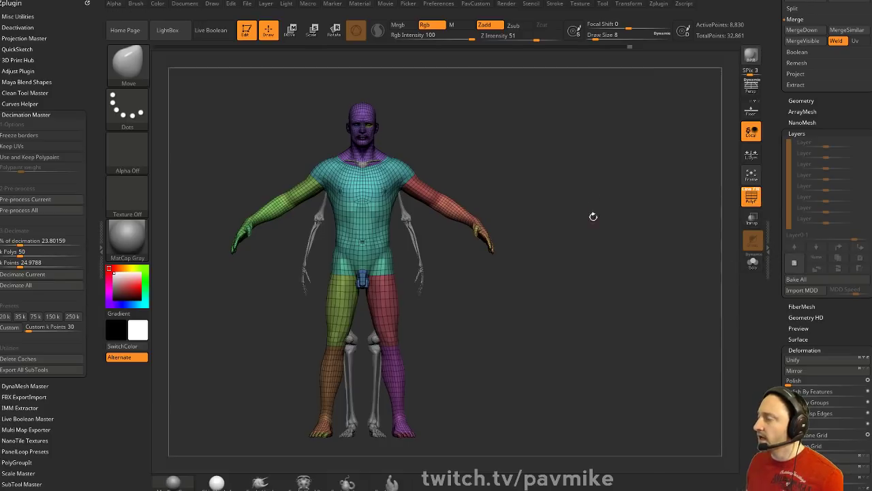
Set the draw size to 49 and make the merged skull and skeleton the active subtool
key(space)
click(591, 219)
mouse_move(581, 197)
mouse_down()
mouse_move(458, 198)
mouse_move(586, 194)
mouse_move(573, 198)
mouse_up()
key(s)
click(585, 198)
alt+drag(510, 189, 537, 182)
alt+click(440, 230)
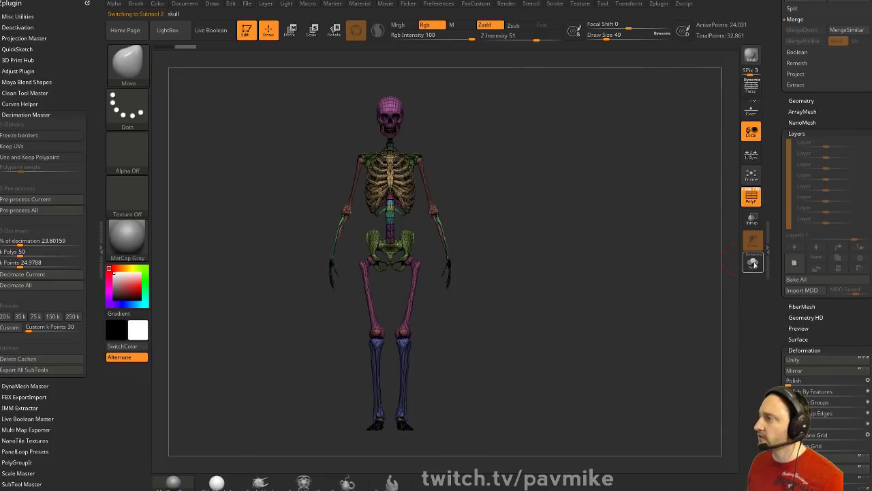
Show the male body subtool with the skeleton and turn on transparency to see the bones inside it
drag(772, 211, 769, 299)
drag(788, 251, 787, 219)
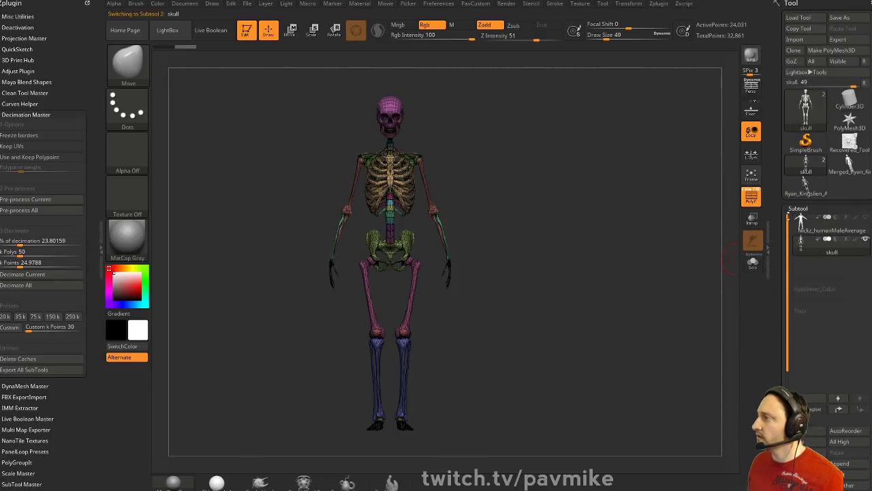
click(864, 219)
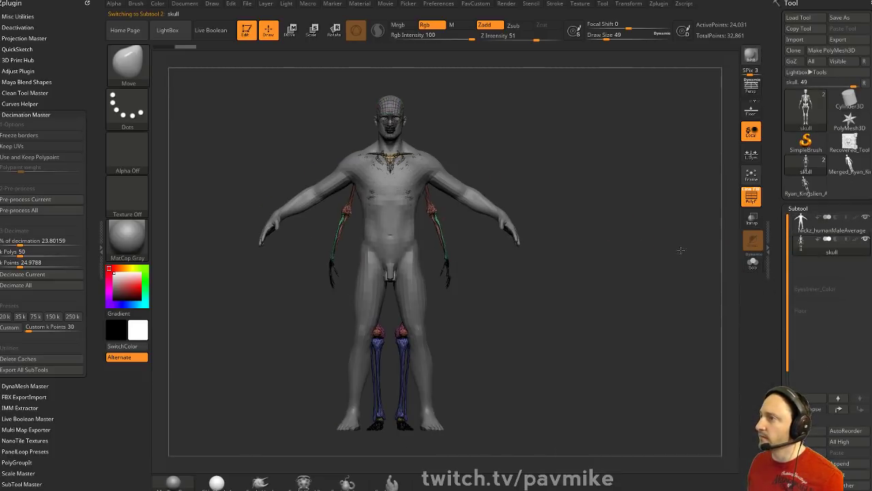
click(753, 225)
Switch the visibility selection brush to SelectLasso and show the whole skeleton
key(ctrl+shift)
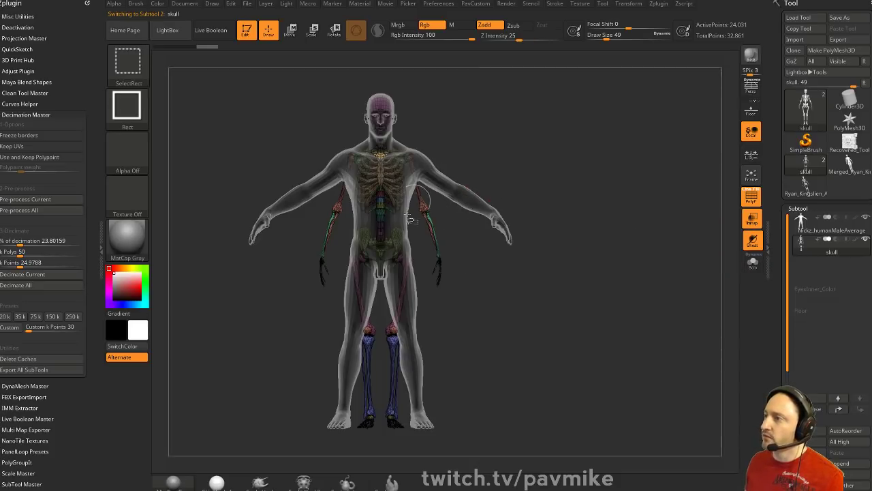
ctrl+shift+click(143, 76)
key(ctrl+shift)
ctrl+shift+drag(442, 204, 423, 223)
ctrl+shift+click(142, 72)
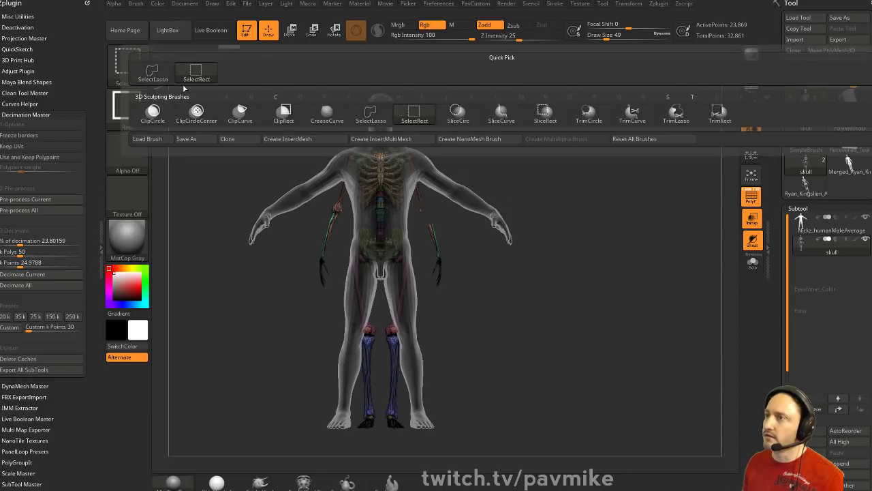
ctrl+shift+click(154, 76)
ctrl+shift+click(477, 255)
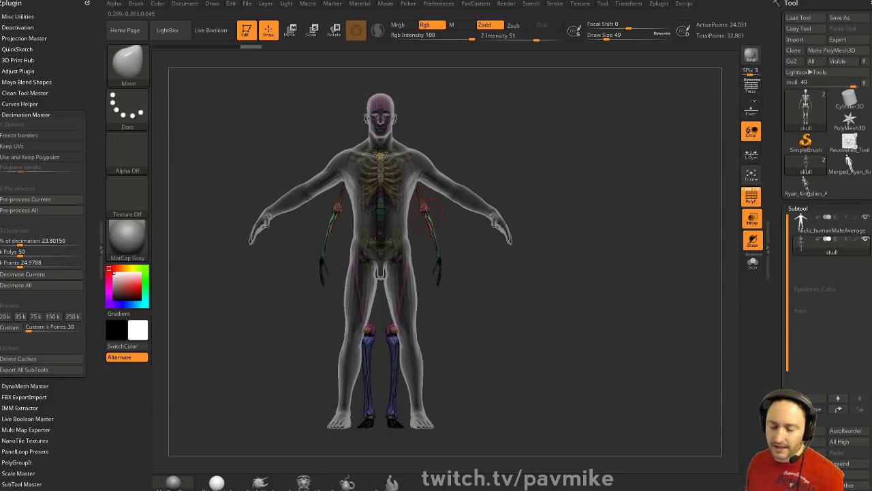
Isolate the skeleton's arms and mask all its other bones, leaving the full skeleton shown
ctrl+shift+click(428, 224)
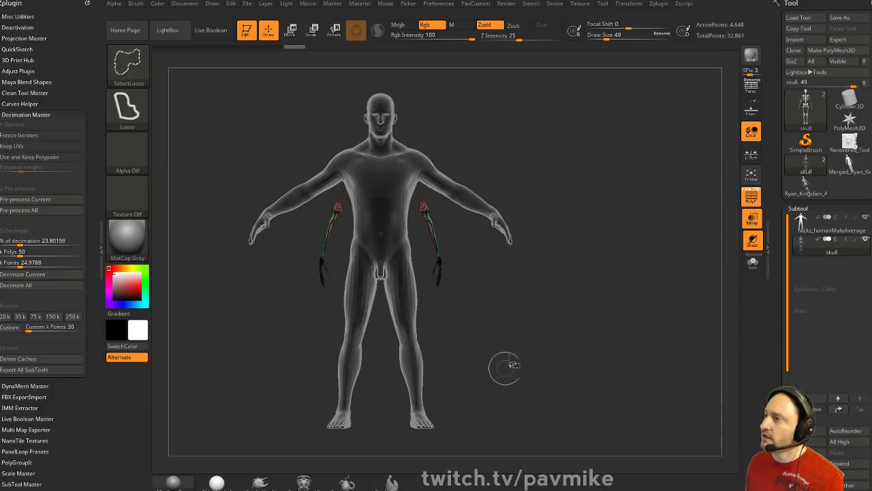
ctrl+shift+click(567, 165)
key(w)
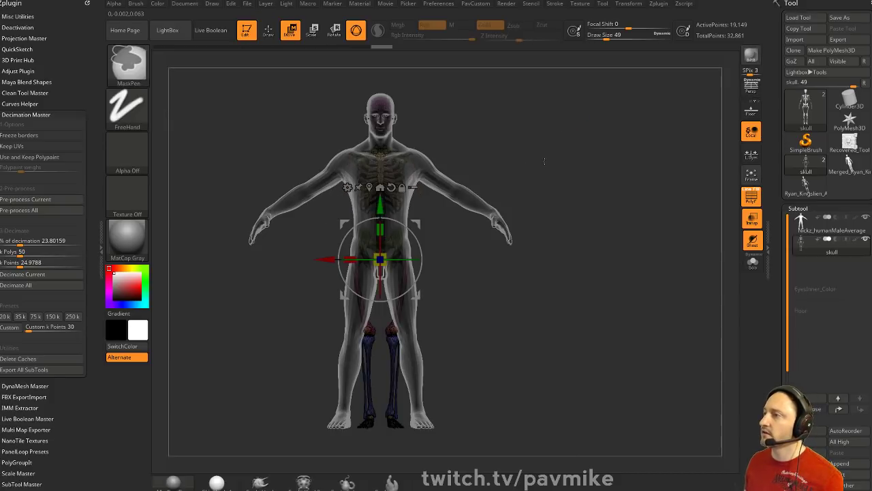
ctrl+shift+click(564, 151)
ctrl+click(563, 155)
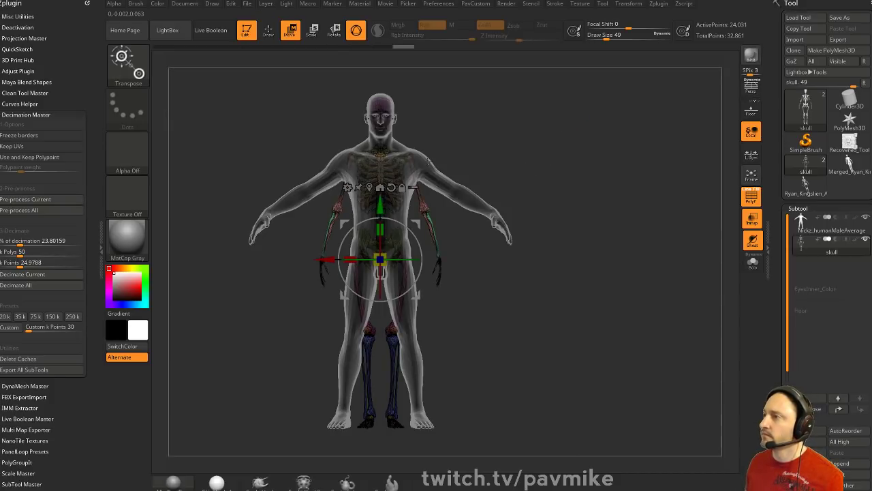
Rotate both arms of the skeleton outward about 37.5 degrees from the shoulders to fit inside the body's arms
alt+click(423, 206)
alt+drag(462, 175, 424, 104)
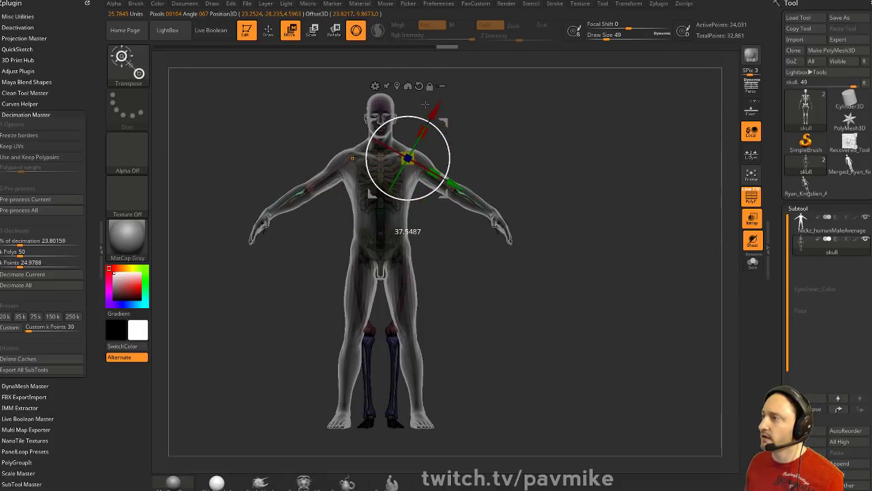
key(q)
Isolate the skeleton's leg bones and mask everything else, leaving the full skeleton shown
mouse_move(554, 162)
shift+mouse_down()
mouse_move(555, 285)
mouse_move(555, 256)
shift+mouse_up()
mouse_move(467, 310)
ctrl+shift+mouse_down()
mouse_move(395, 416)
mouse_move(410, 422)
ctrl+shift+mouse_up()
ctrl+shift+click(477, 349)
mouse_move(490, 348)
ctrl+shift+mouse_down()
mouse_move(479, 323)
mouse_move(379, 305)
mouse_move(445, 468)
mouse_move(477, 429)
ctrl+shift+mouse_up()
key(ctrl+shift+a)
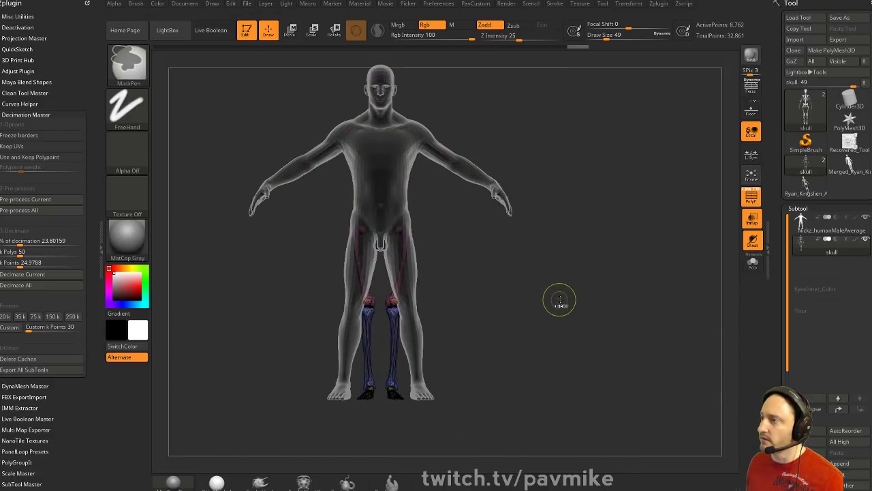
ctrl+shift+click(562, 292)
Rotate both skeleton legs outward about 10 degrees from the hips to fit inside the body's legs
key(w)
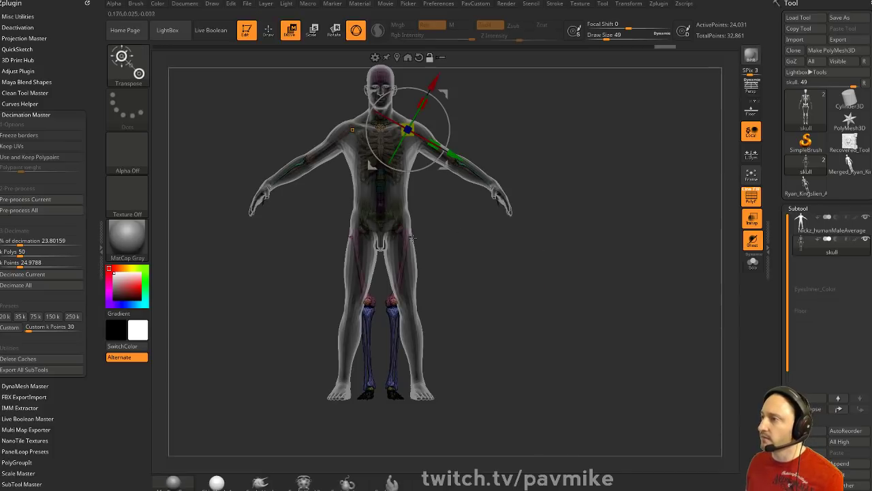
alt+click(391, 313)
alt+drag(432, 276, 435, 205)
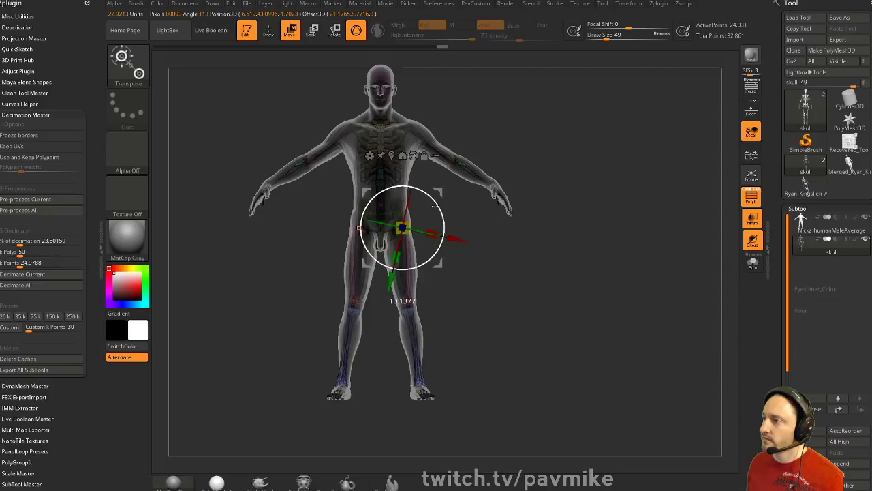
key(q)
mouse_move(636, 225)
mouse_down()
mouse_move(543, 234)
mouse_move(635, 225)
mouse_up()
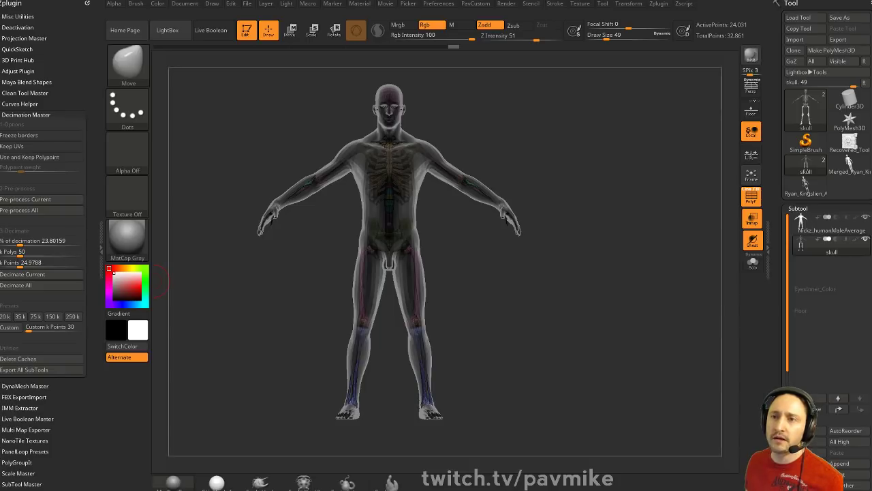
Leave edit mode and start loading a saved ZTool from disk
click(246, 30)
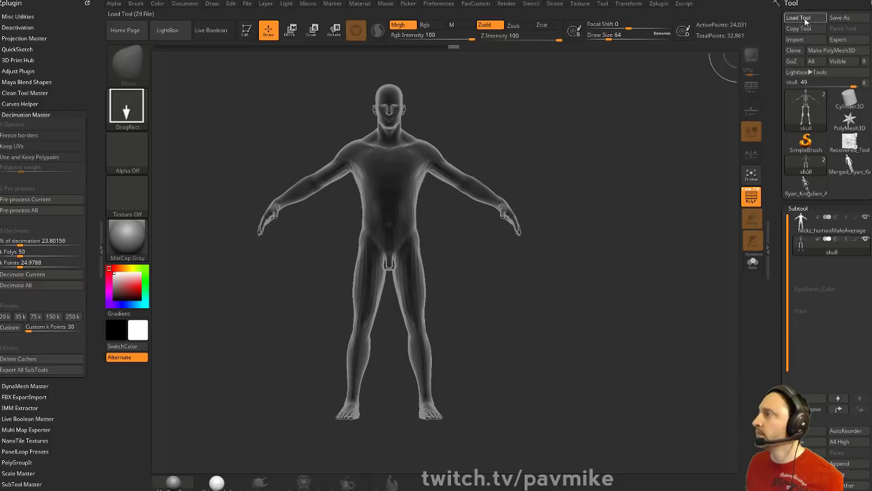
click(803, 18)
scroll(44, 184, up, 2)
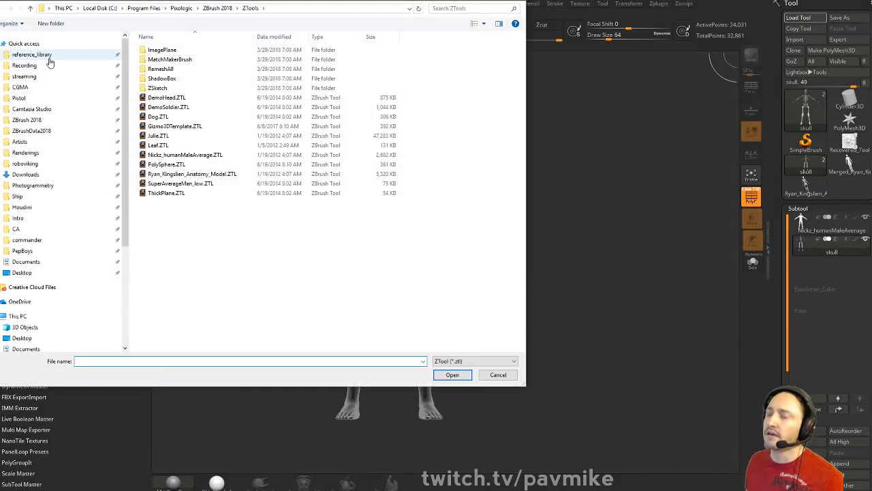
click(47, 65)
double_click(212, 51)
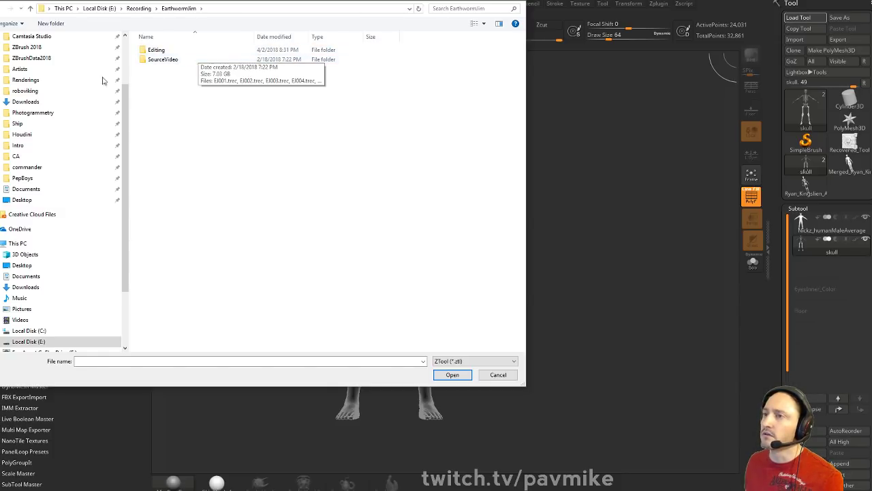
scroll(80, 96, up, 3)
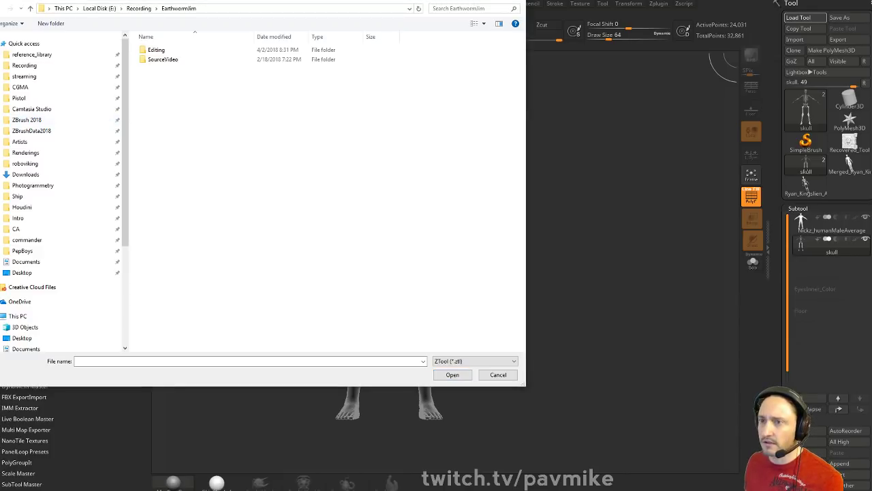
click(253, 8)
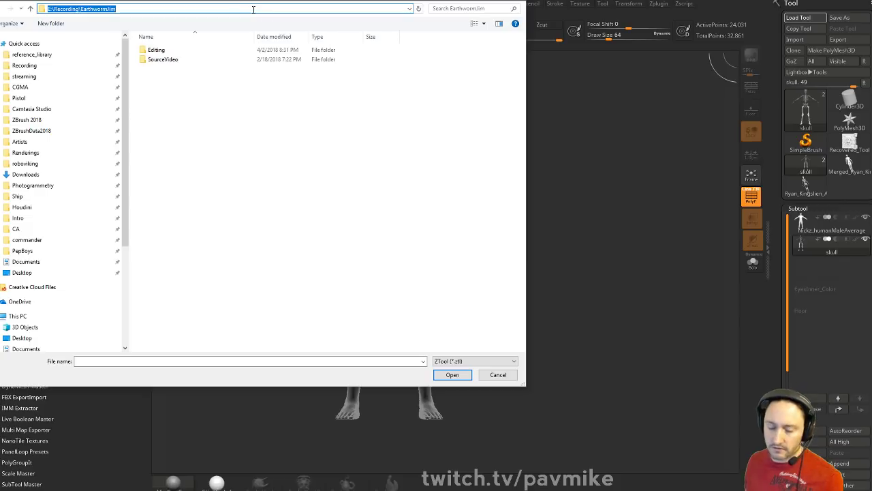
key(alt+Tab)
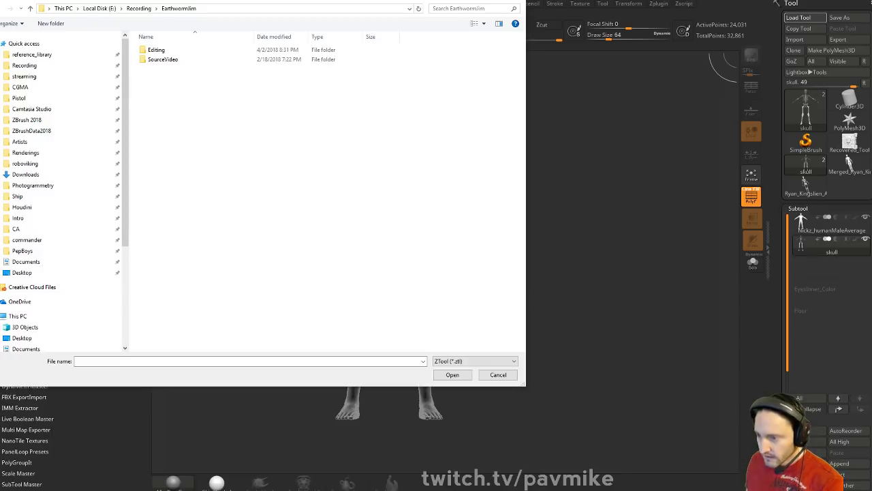
Load EarthwormJim003.ZTL from the streaming\EarthwormJim folder on drive E
click(105, 8)
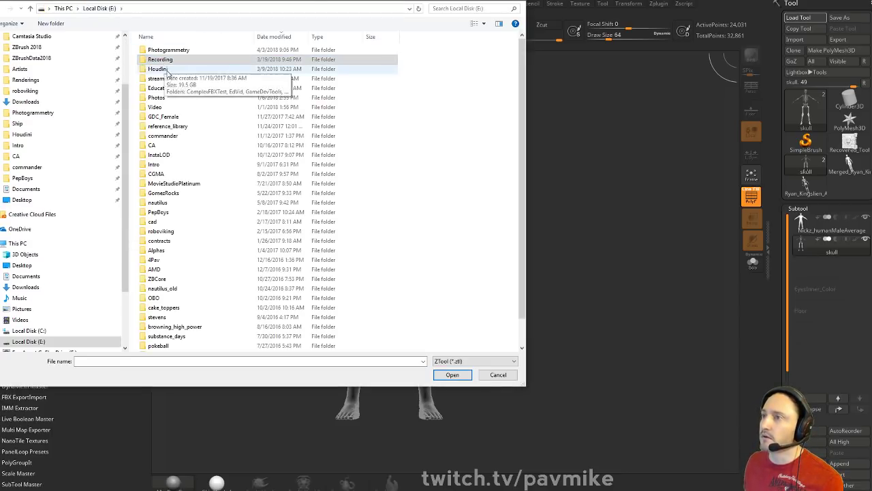
double_click(168, 79)
double_click(167, 78)
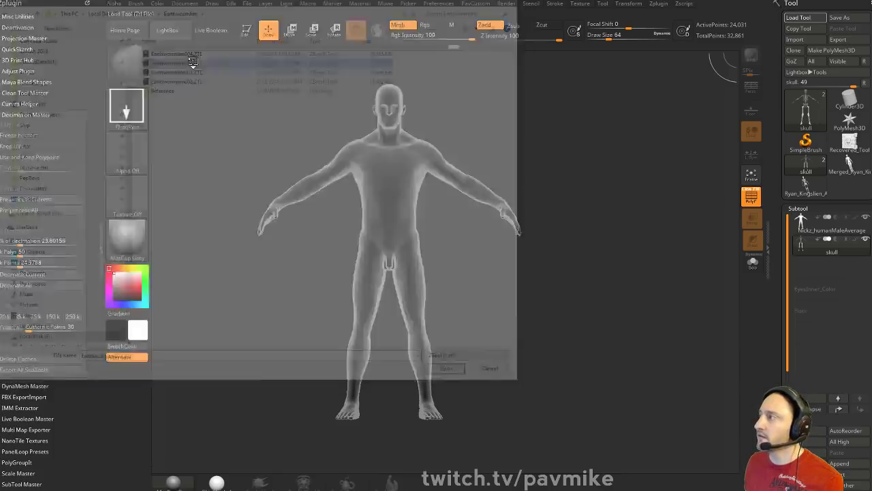
double_click(174, 60)
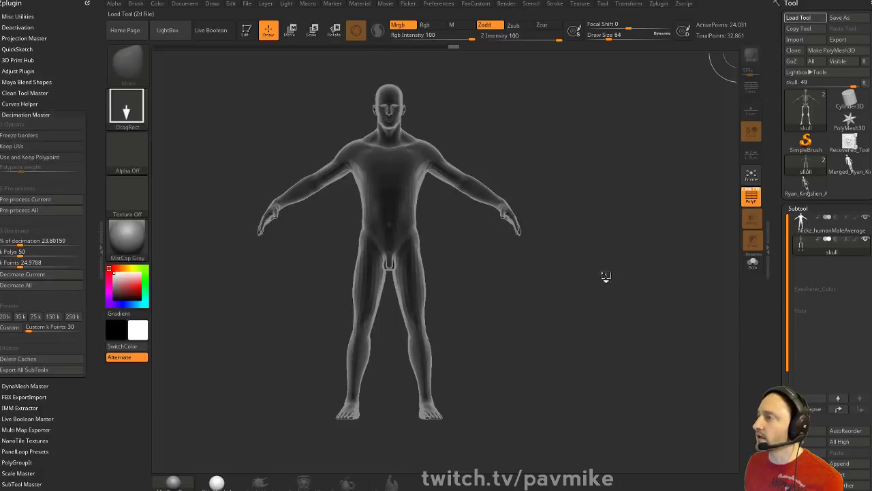
Place the EarthwormJim003 tool on the canvas, enter edit mode, and clear the leftover body image
drag(551, 231, 535, 330)
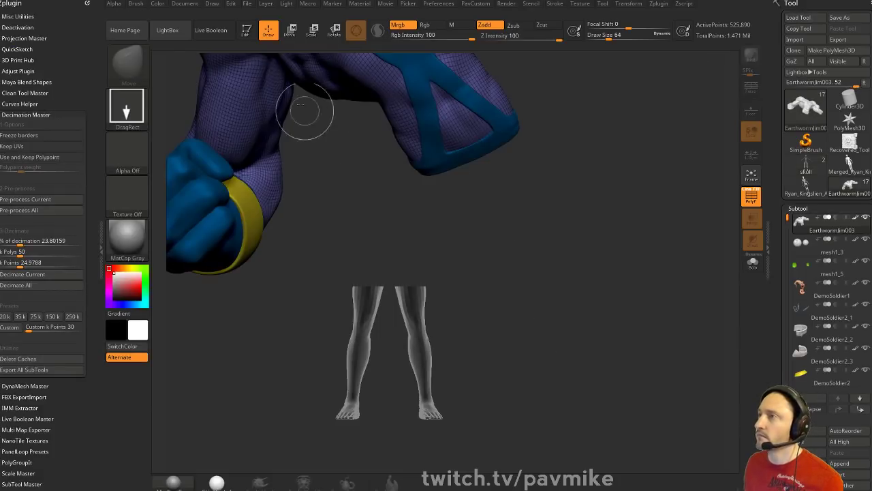
click(244, 39)
key(ctrl+n)
drag(598, 257, 734, 266)
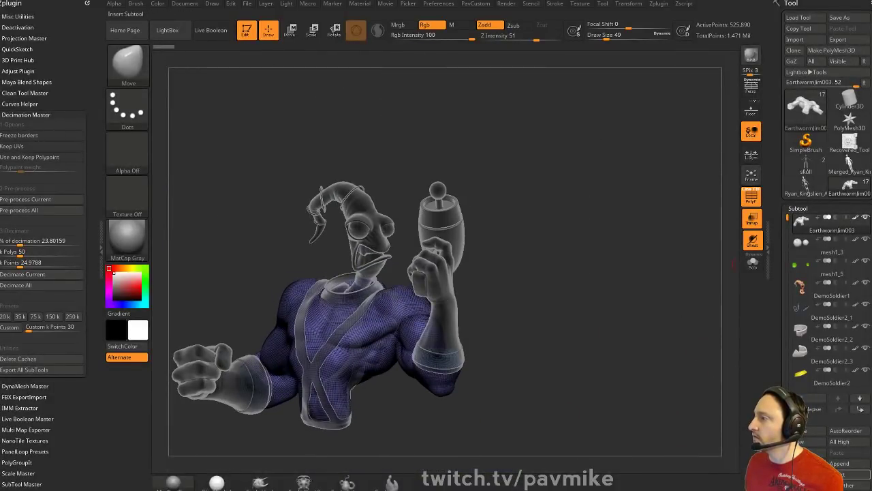
Replace the EarthwormJim003 tool with EarthwormJim002.ZTL loaded from the same folder
click(846, 489)
click(722, 488)
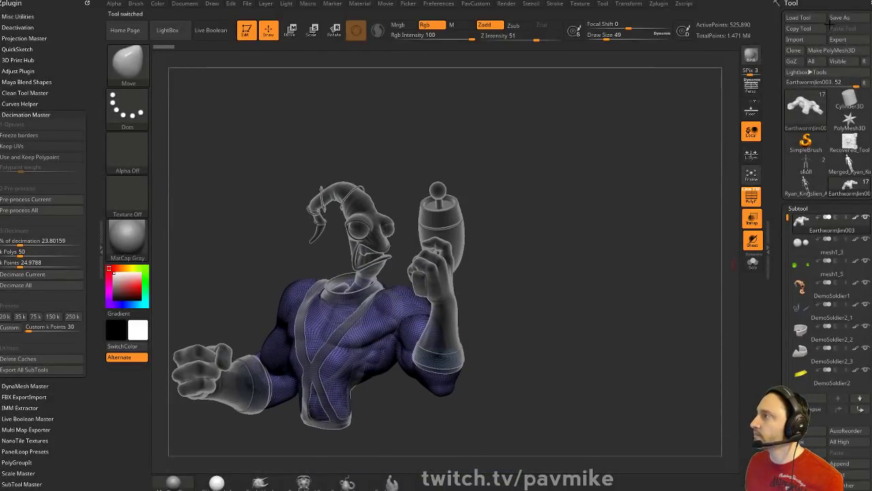
click(799, 18)
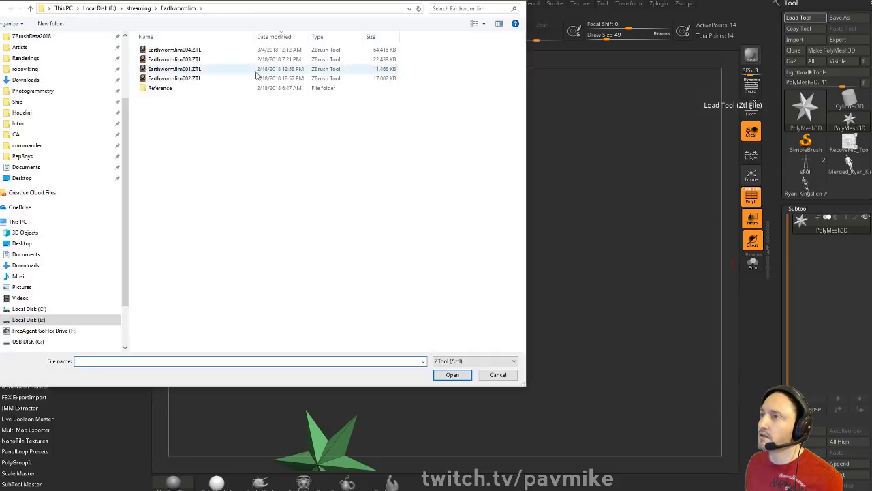
double_click(202, 78)
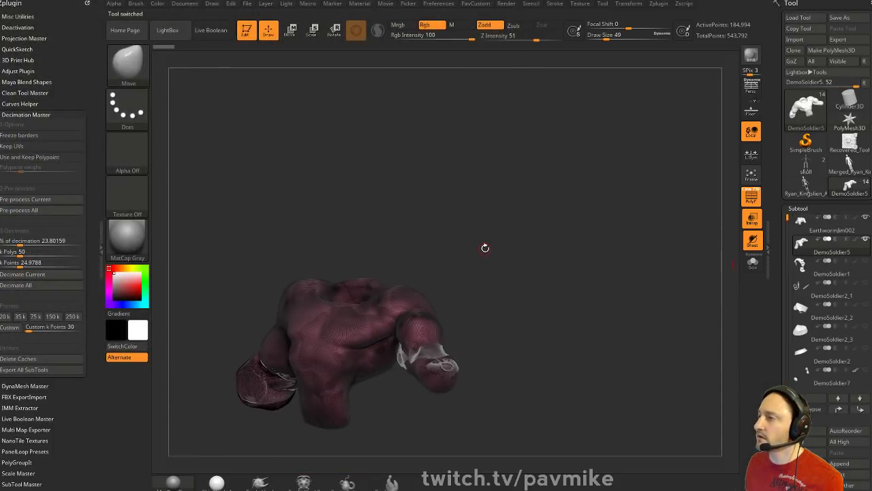
Isolate the torso of EarthwormJim002, select the DemoSoldier1 head, and delete all of the tool's subtools
drag(483, 247, 559, 245)
key(shift)
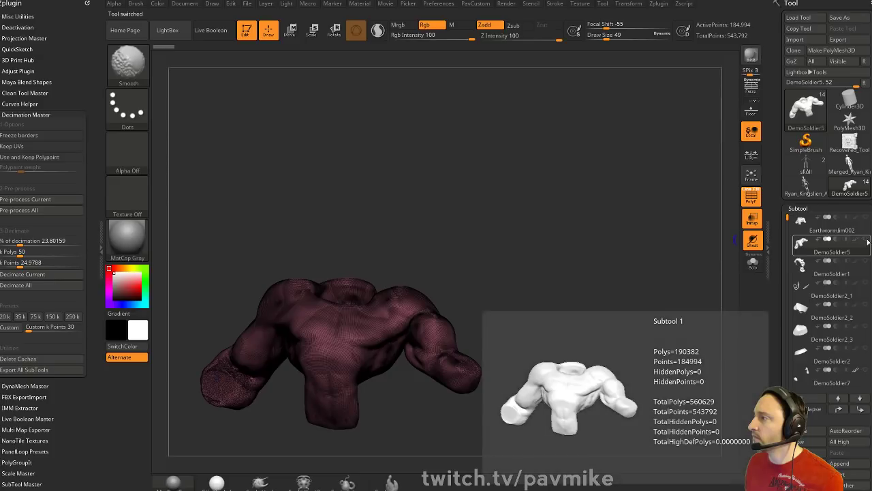
shift+click(865, 240)
click(840, 268)
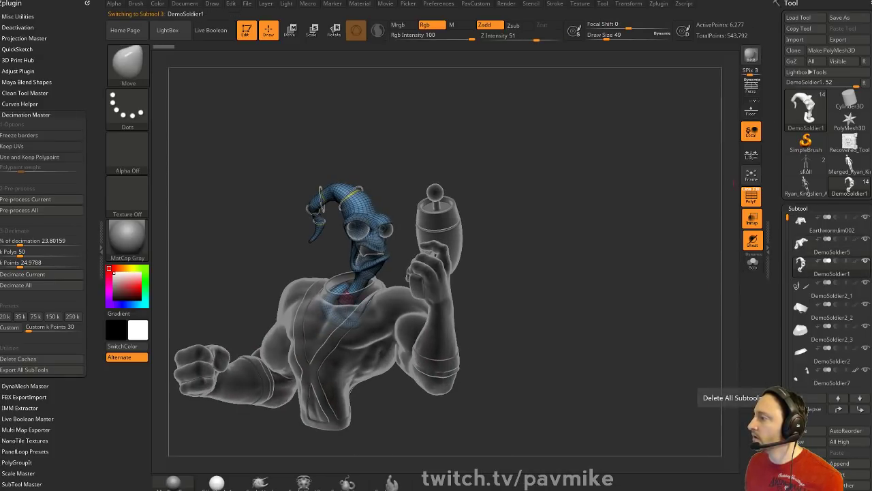
click(848, 490)
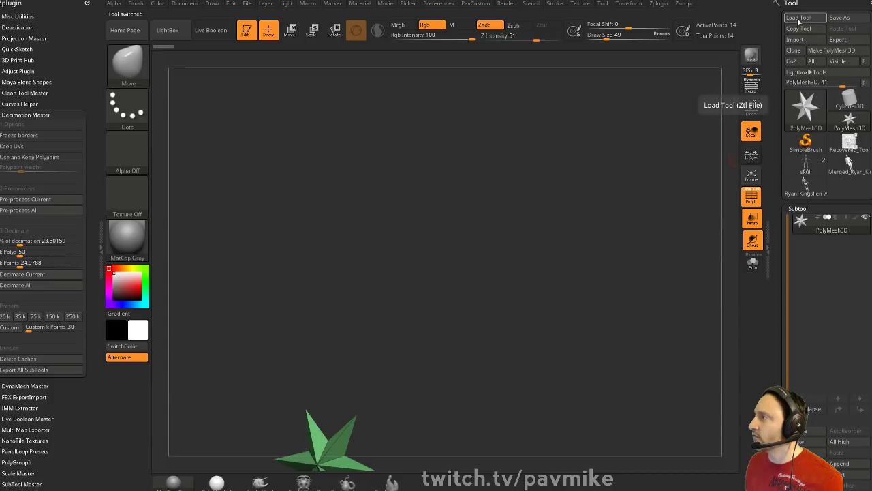
Load the EarthwormJim002 tool again and solo the DemoSoldier1 worm head to examine its low-poly mesh
click(798, 18)
click(170, 79)
double_click(170, 79)
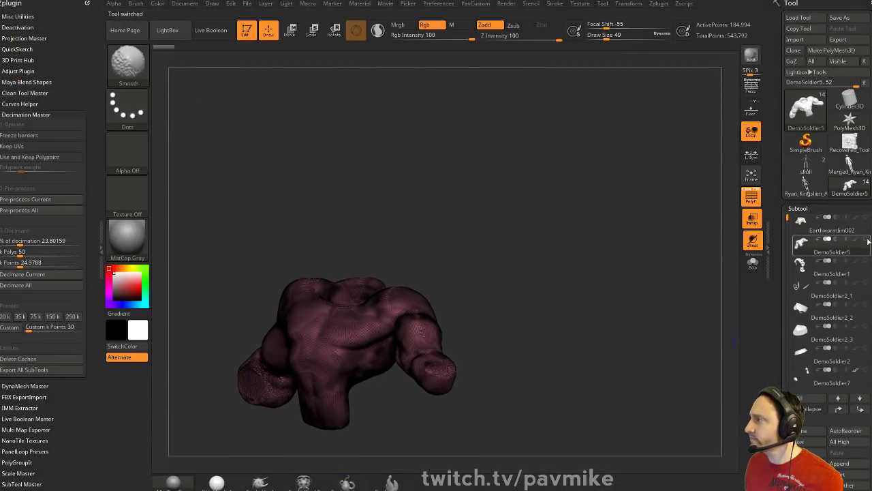
click(835, 271)
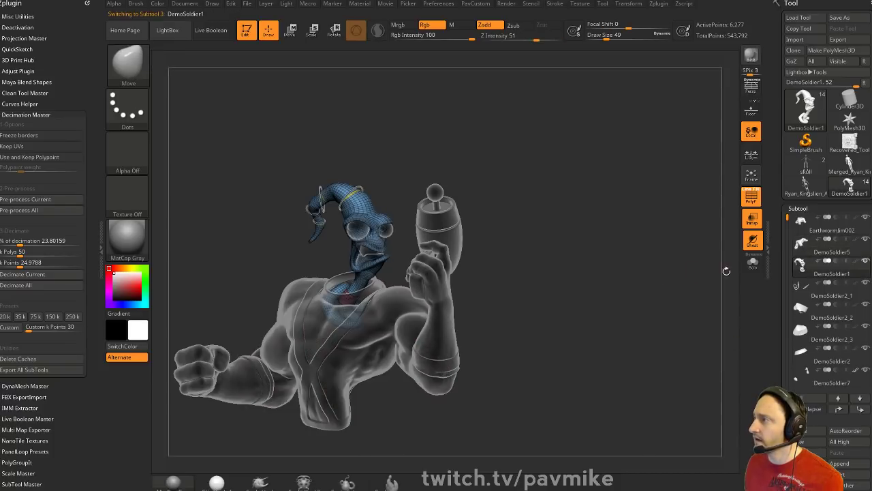
click(753, 262)
mouse_move(606, 262)
mouse_down()
mouse_move(660, 283)
mouse_move(617, 274)
mouse_up()
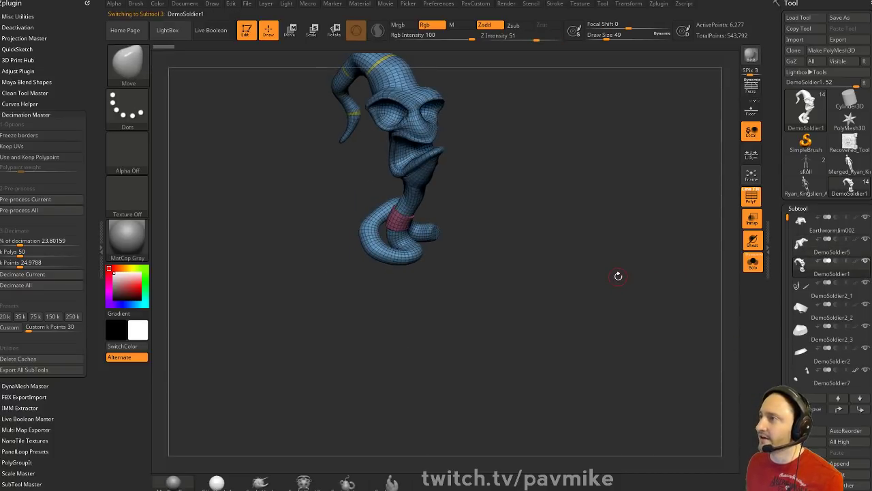
mouse_move(557, 64)
alt+mouse_down()
mouse_move(537, 159)
mouse_move(549, 182)
mouse_move(581, 179)
alt+mouse_up()
key(s)
key(s)
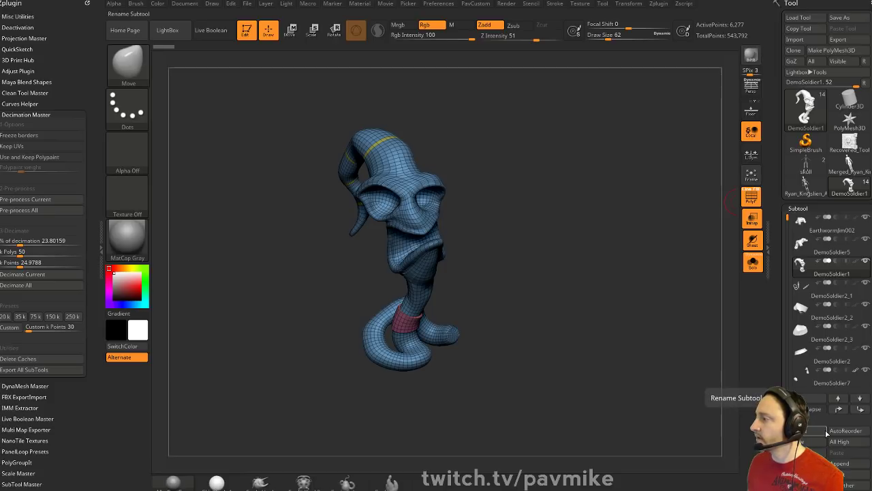
Replace the tool with the saved EarthwormJim004 tool and turn off Solo to show the whole character
click(841, 489)
click(799, 17)
double_click(178, 50)
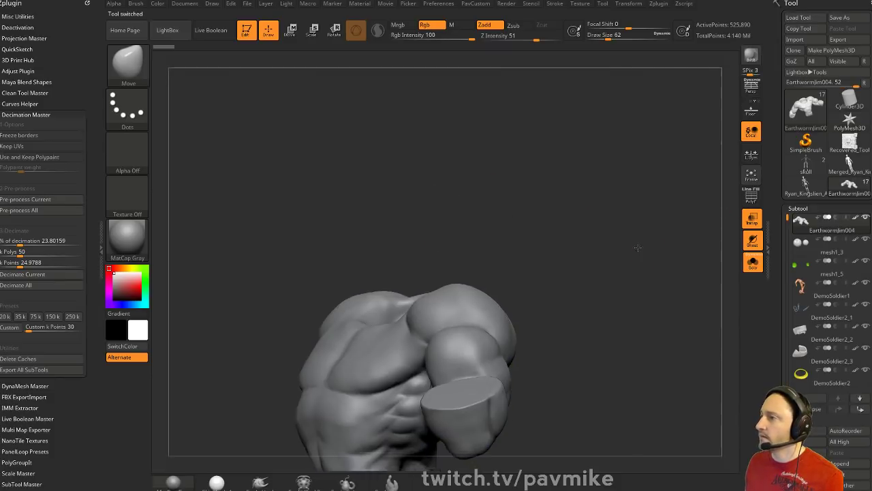
alt+drag(640, 243, 682, 116)
click(752, 264)
drag(637, 227, 694, 271)
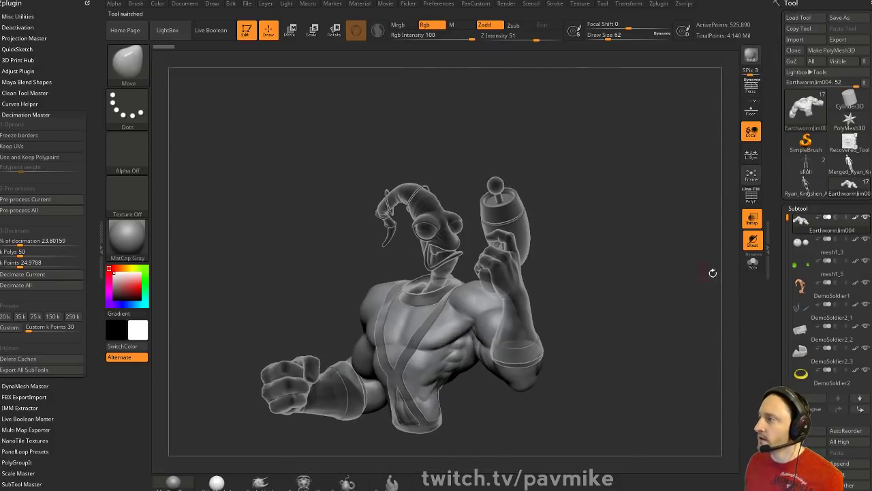
Turn off transparency, choose the Standard brush, and select the mesh1_2 eye subtool for a close look at the painted head
click(749, 217)
mouse_move(644, 215)
alt+mouse_down()
mouse_move(617, 189)
mouse_move(626, 212)
mouse_move(638, 212)
mouse_move(676, 300)
mouse_move(706, 455)
alt+mouse_up()
key(s)
key(b)
key(s)
key(t)
alt+click(419, 245)
mouse_move(331, 301)
alt+mouse_down()
mouse_move(318, 274)
mouse_move(333, 327)
alt+mouse_up()
key(s)
drag(717, 268, 713, 267)
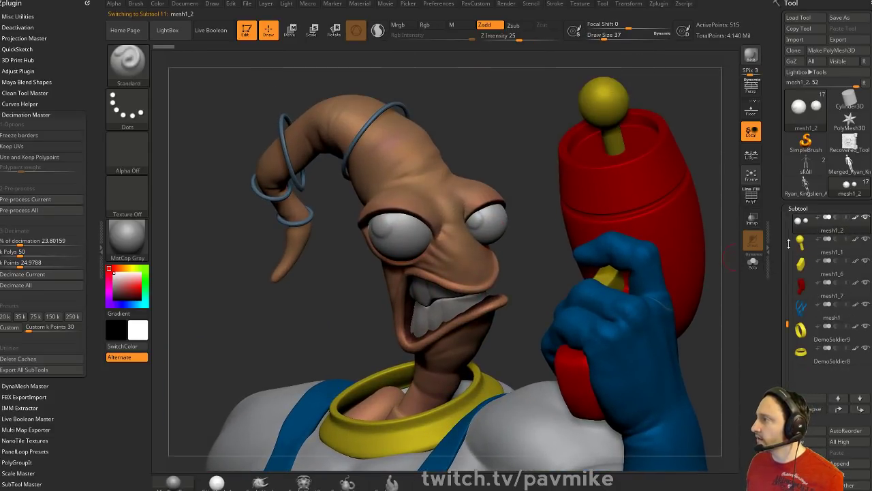
drag(787, 326, 778, 264)
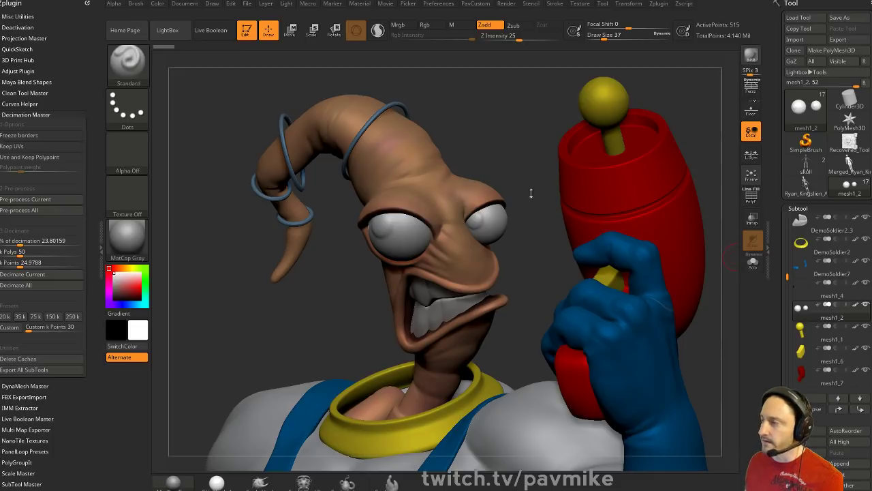
drag(491, 121, 381, 233)
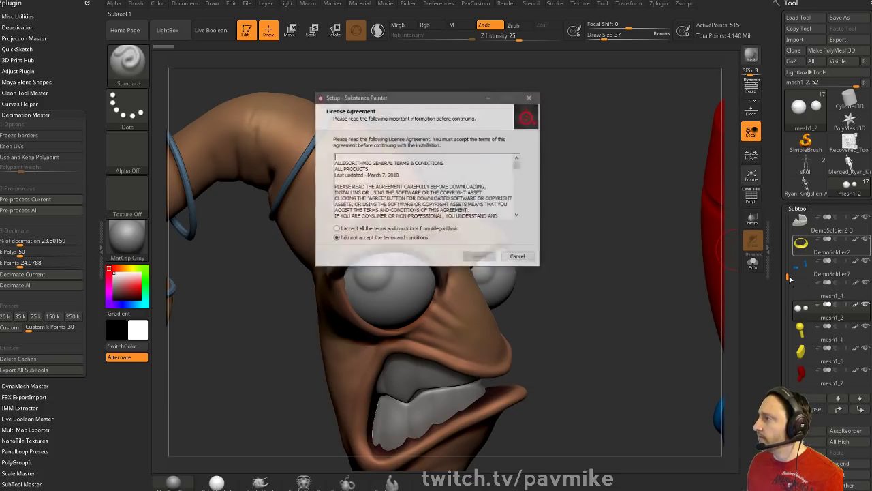
Switch to the Substance Painter setup, accept the license terms, keep the desktop shortcut option, and start the installation
click(395, 230)
click(479, 257)
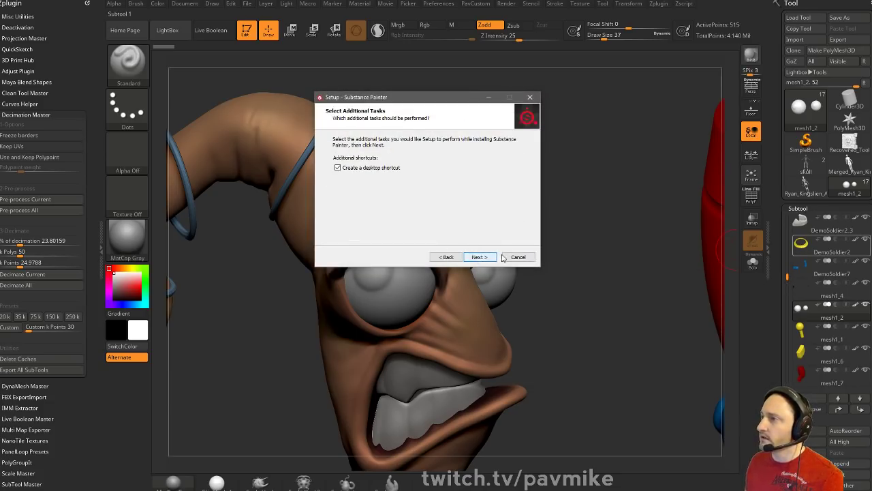
click(480, 257)
click(485, 257)
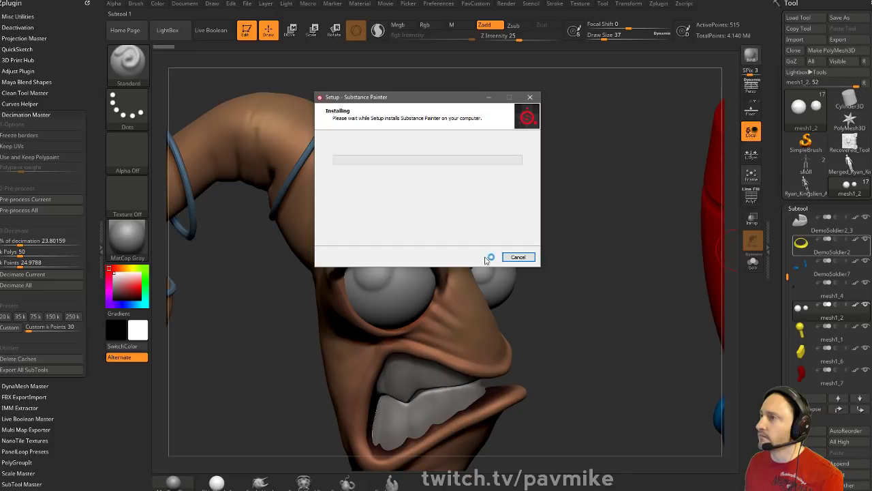
click(565, 230)
Move the eye subtools mesh1_4, mesh1_5, mesh1_2 and mesh1_3 to the start of the subtool list
drag(600, 293, 625, 245)
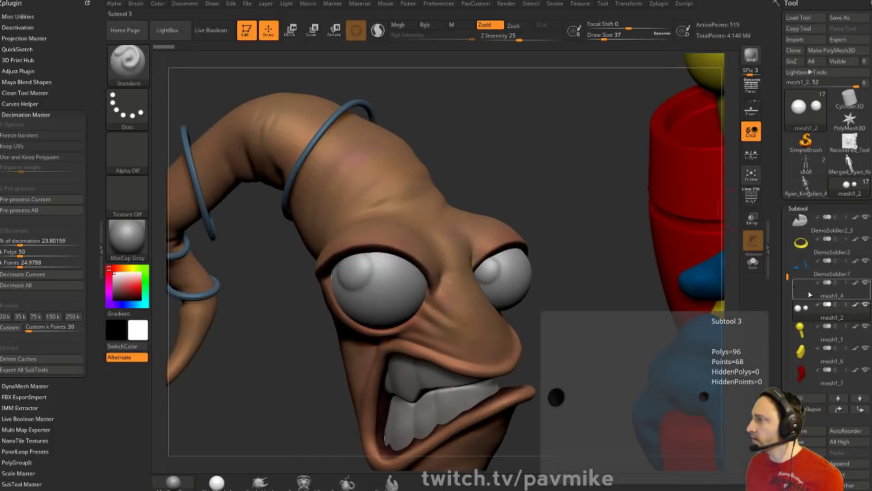
click(831, 298)
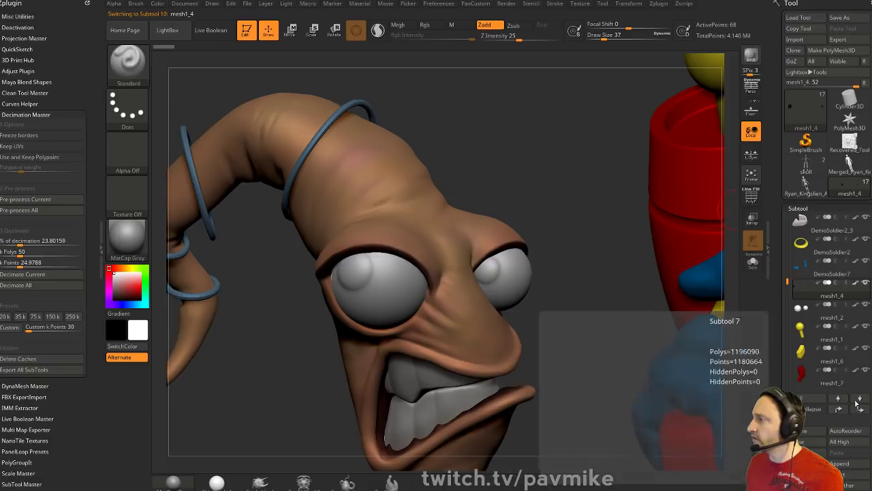
shift+click(846, 402)
click(829, 296)
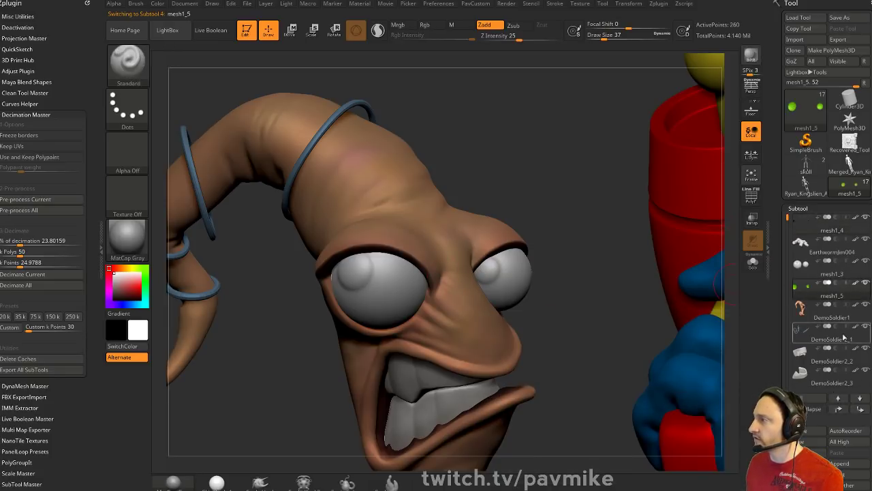
alt+click(535, 299)
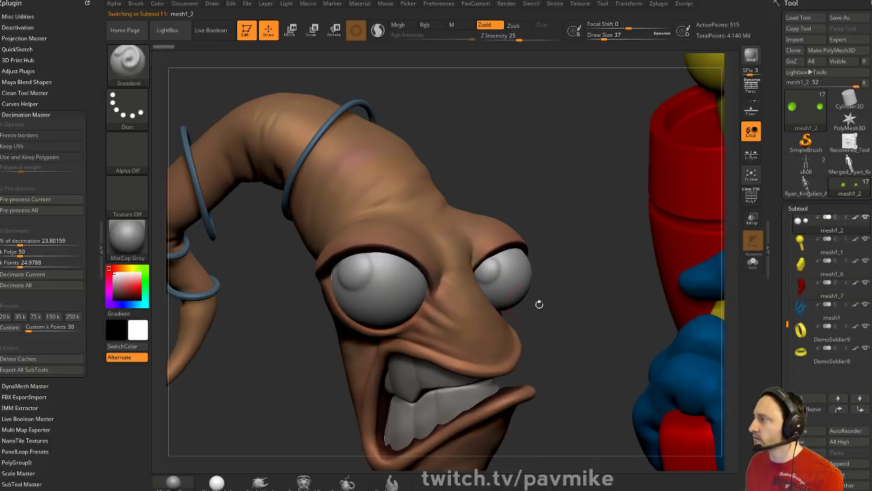
shift+click(839, 409)
shift+click(839, 409)
Hide the body and accessory subtools to isolate the eyes, and select the mesh1_2 eye shell
shift+click(866, 216)
click(866, 239)
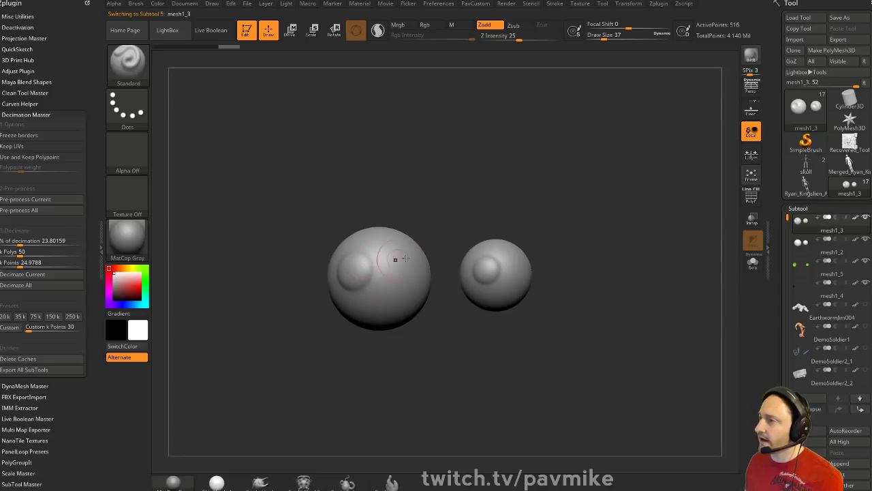
mouse_move(580, 216)
alt+mouse_down()
mouse_move(617, 223)
mouse_move(611, 238)
alt+mouse_up()
key(s)
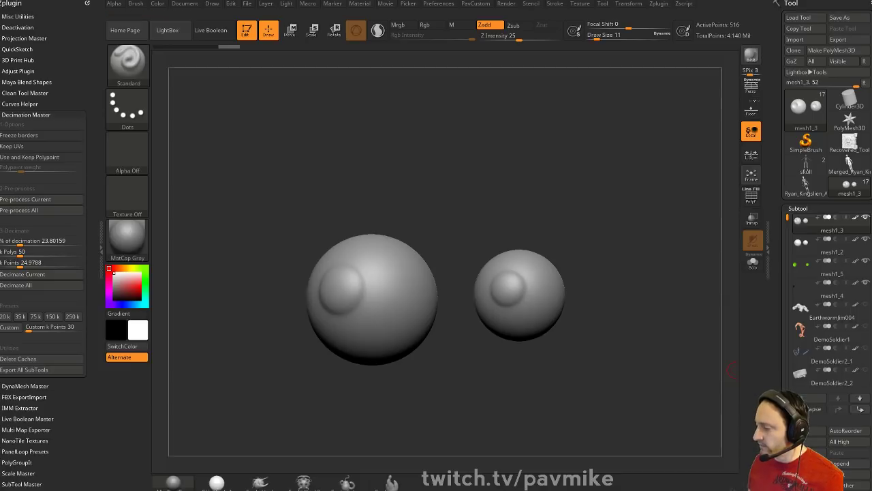
click(831, 250)
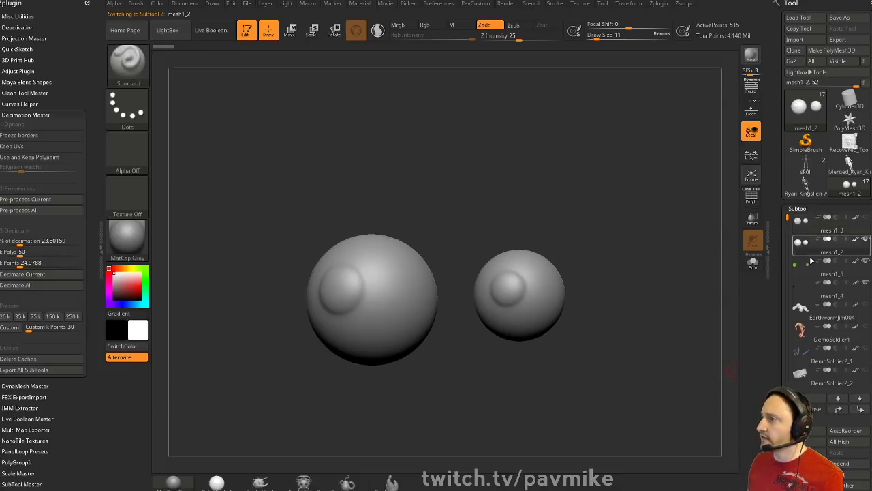
mouse_move(671, 277)
mouse_down()
mouse_move(697, 284)
mouse_move(671, 274)
mouse_up()
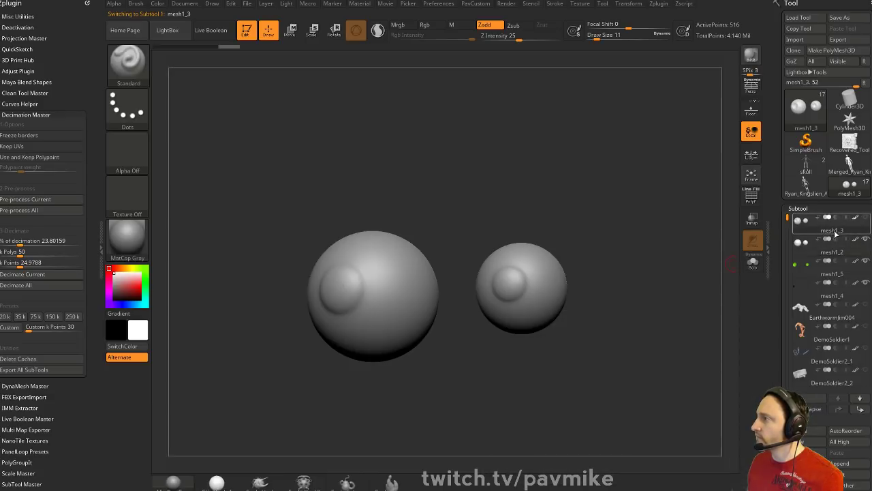
Order mesh1_2 above mesh1_3 in the subtool list and hide mesh1_2 to expose the irises and pupils
click(839, 409)
click(837, 254)
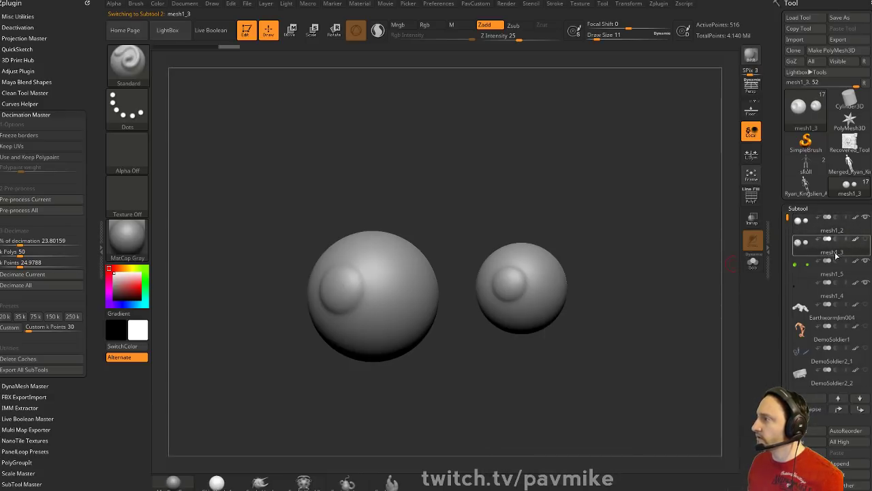
click(866, 218)
drag(626, 221, 622, 224)
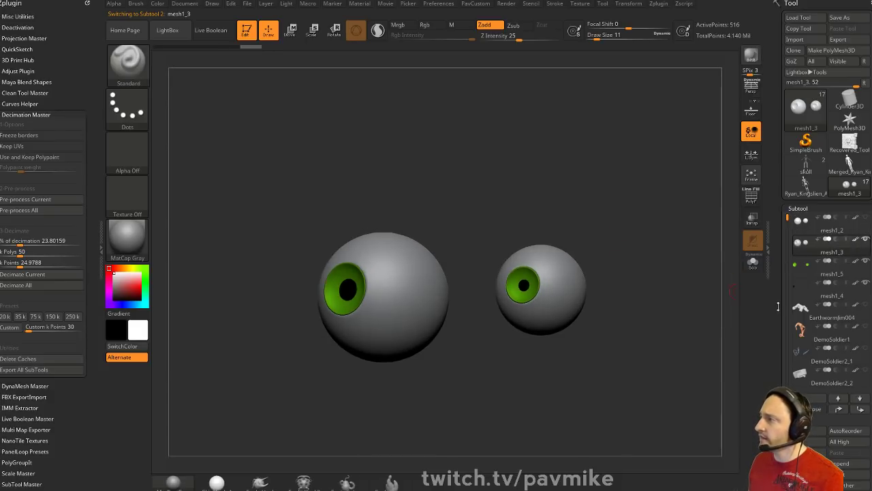
Examine the wireframes of the eyeball mesh1_3, iris mesh1_5 and pupil mesh1_4 one at a time in Solo mode
click(753, 262)
click(752, 197)
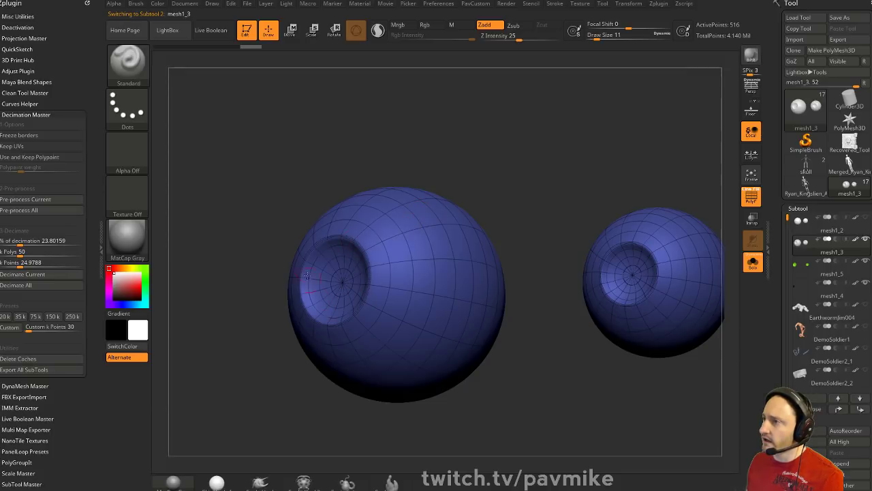
key(alt+Down)
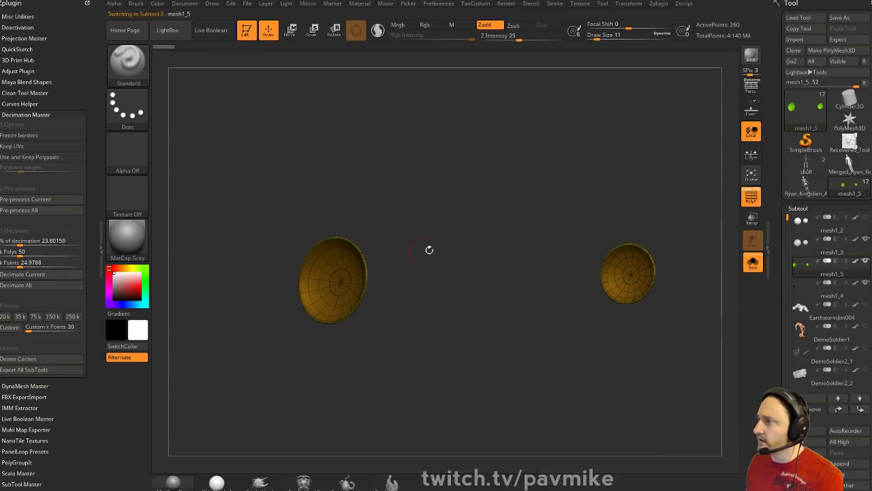
key(alt+Down)
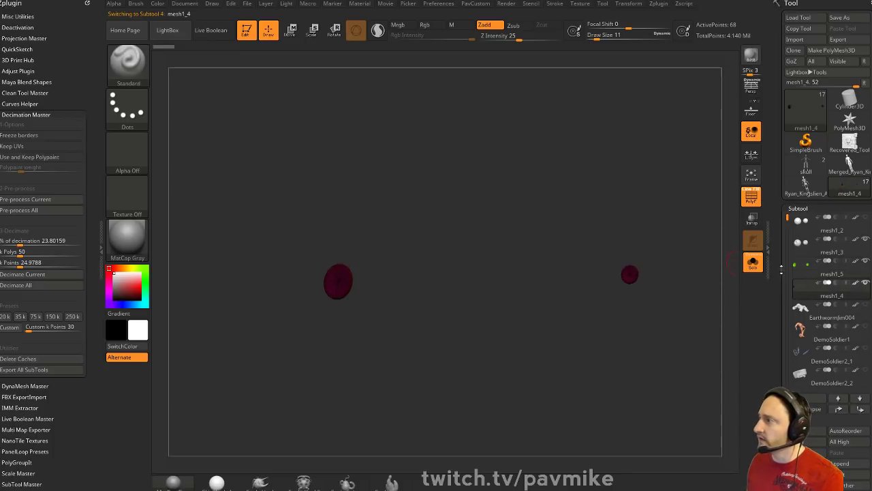
click(753, 263)
mouse_move(592, 184)
alt+mouse_down()
mouse_move(572, 161)
mouse_move(580, 171)
alt+mouse_up()
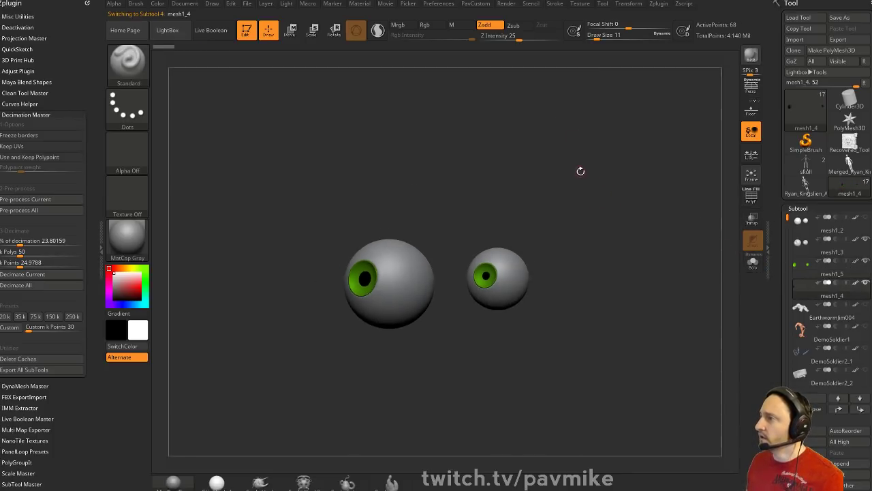
Show the outer eye shell mesh1_2 over the irises and pupils again
click(865, 218)
key(s)
mouse_move(617, 218)
mouse_down()
mouse_move(636, 224)
mouse_move(585, 229)
mouse_up()
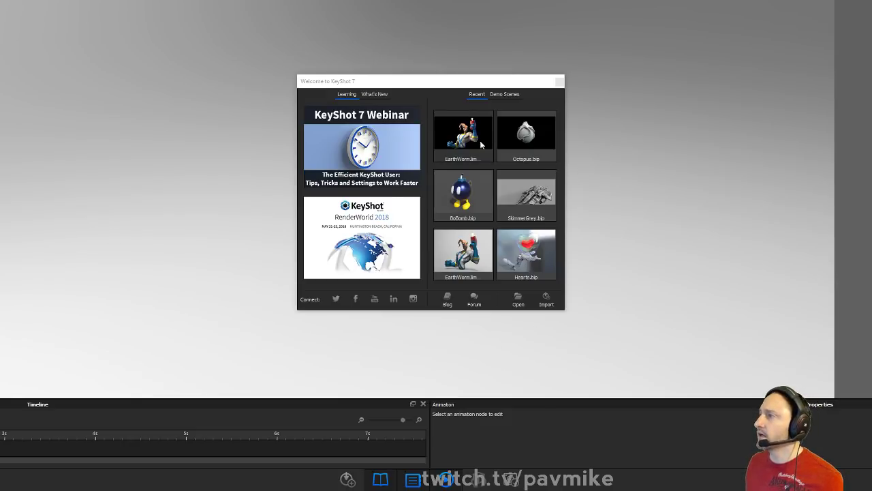
Switch to KeyShot 7, open the recent EarthWormJim02.bip scene, show its project settings, and fit the window to the screen
click(457, 131)
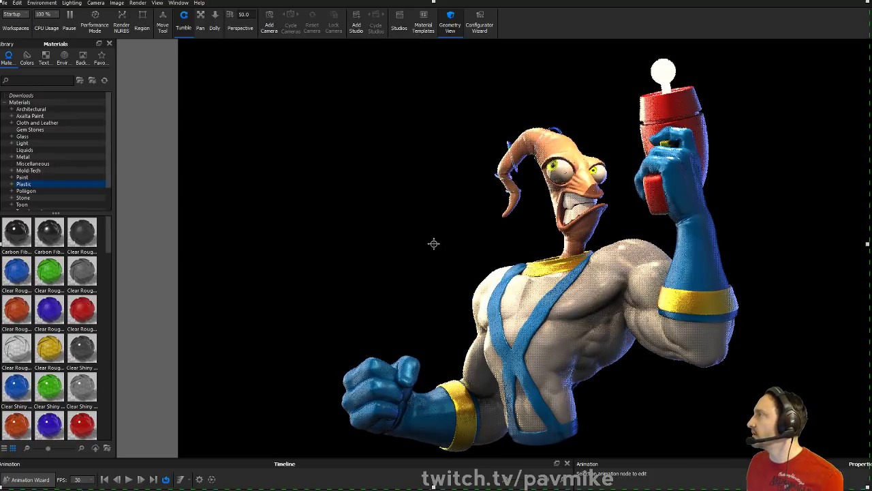
key(space)
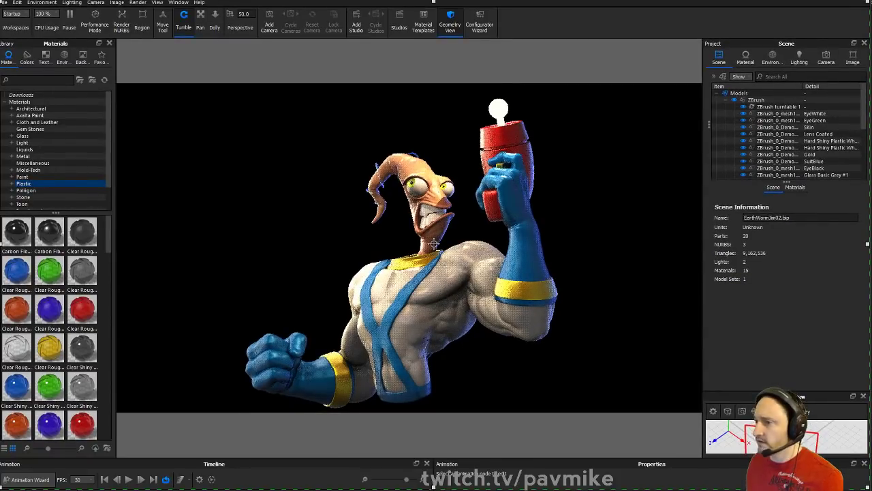
drag(512, 0, 513, 26)
double_click(512, 26)
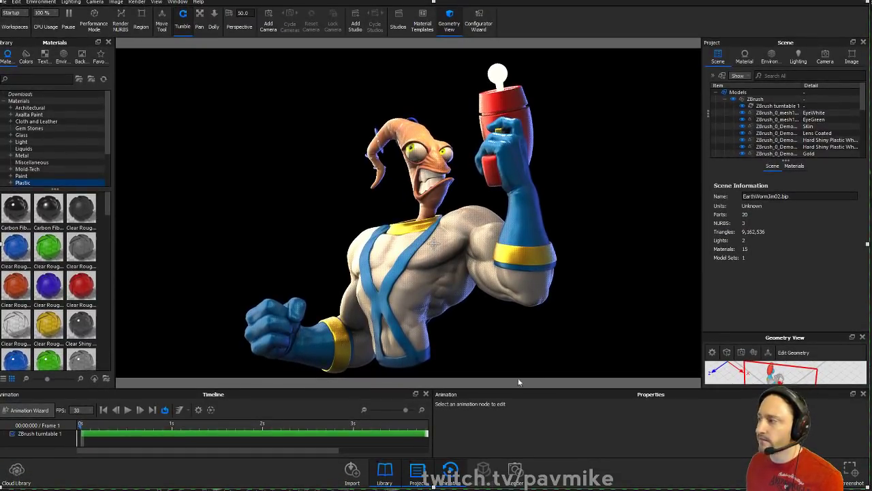
Examine the rendered worm head up close and close the animation properties pane
drag(534, 320, 470, 307)
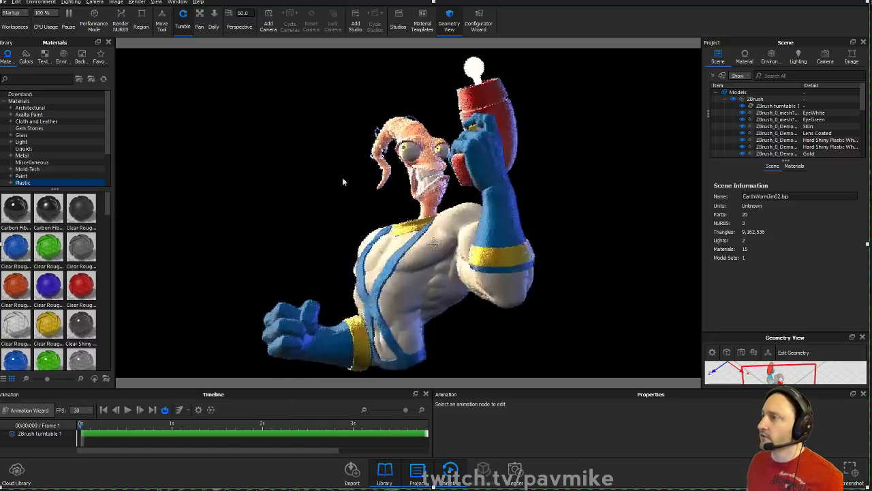
scroll(317, 165, up, 5)
middle_drag(358, 143, 354, 248)
scroll(354, 247, up, 3)
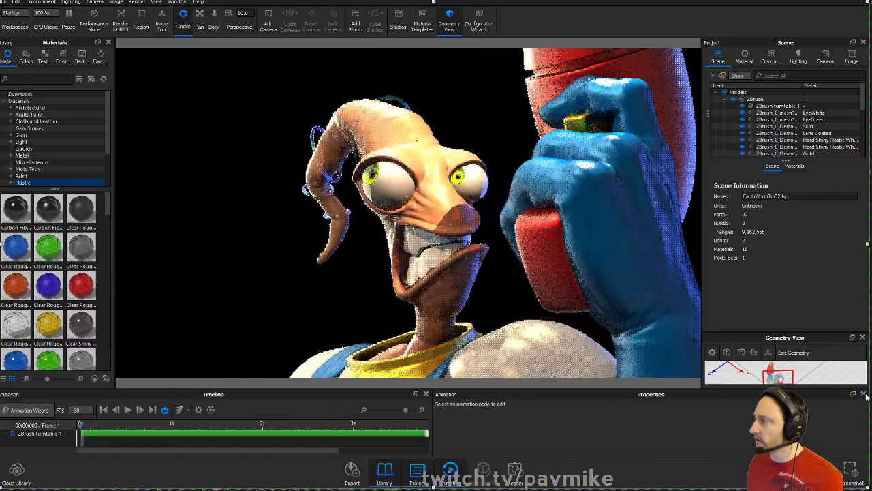
click(864, 394)
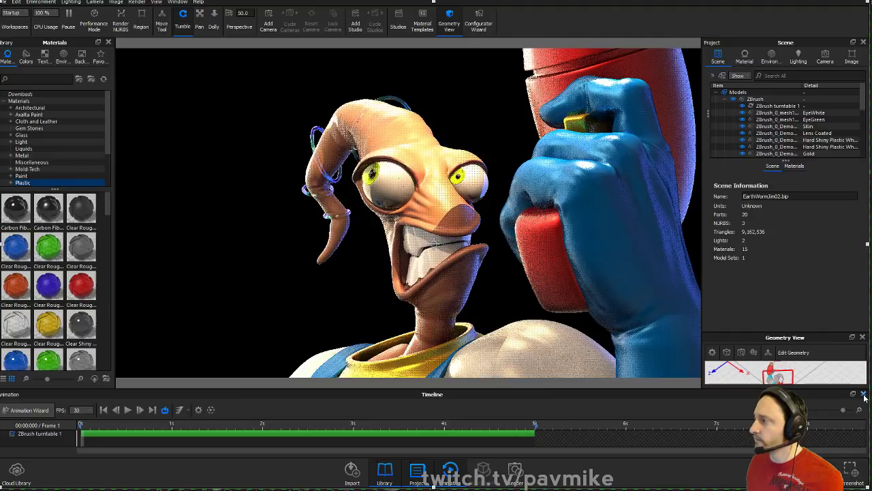
Close the animation timeline and turn off Lock Aspect for the rendered image
click(864, 394)
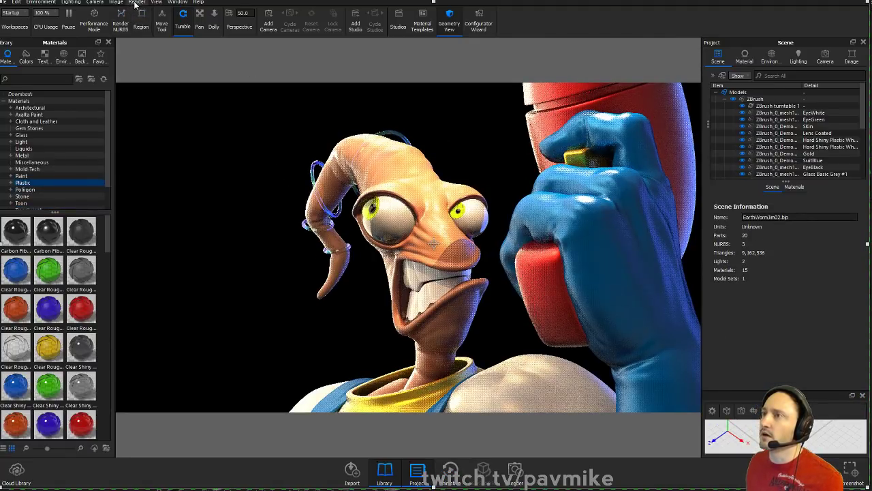
click(156, 2)
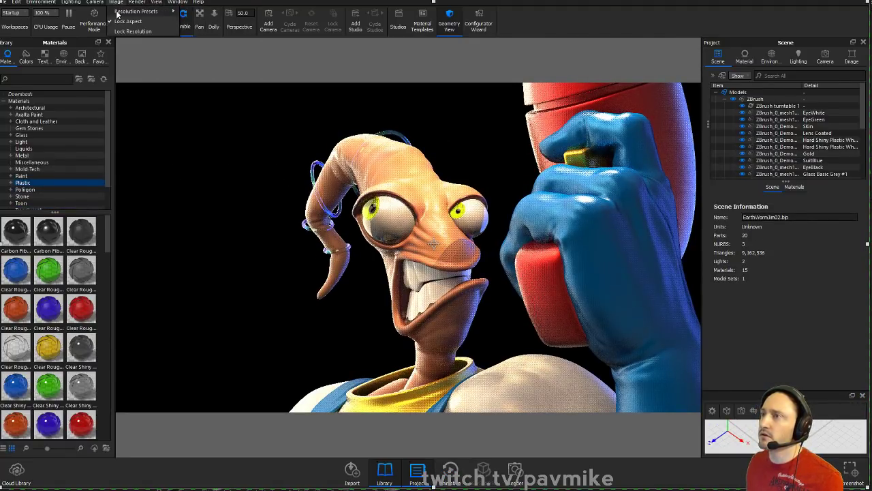
click(133, 22)
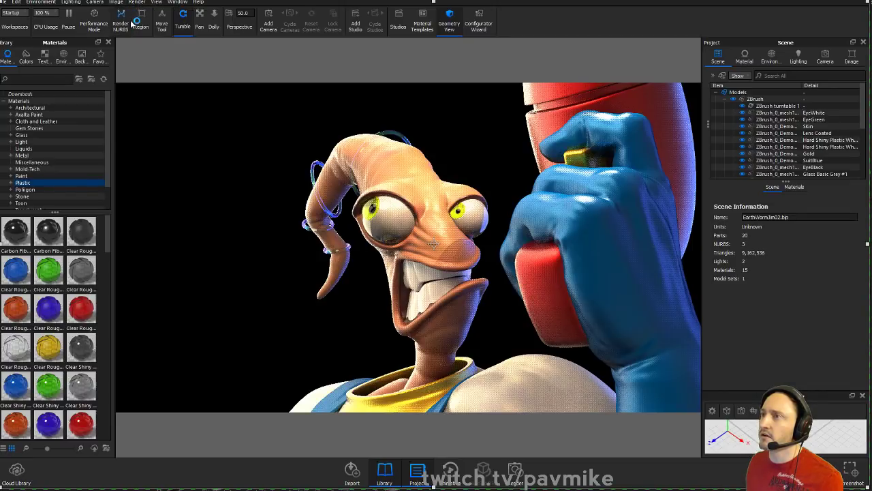
drag(334, 184, 349, 182)
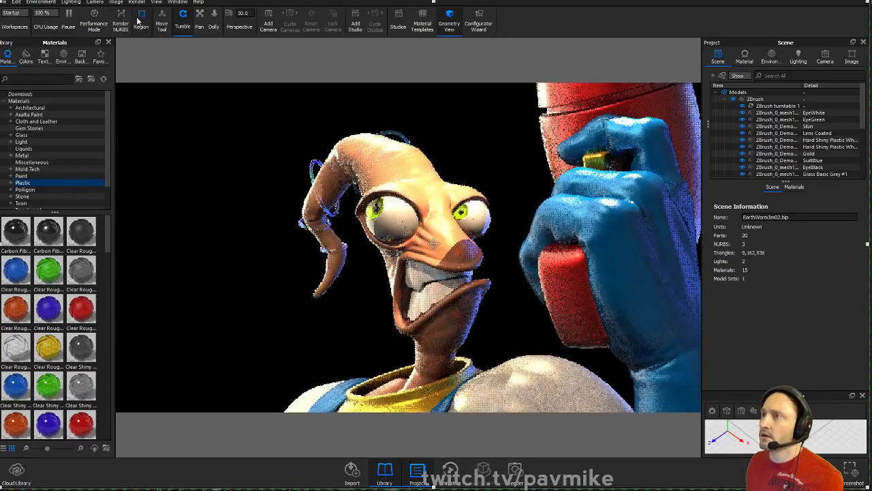
drag(230, 163, 419, 224)
Clear the animation panes and the Geometry View from around the render view
click(451, 474)
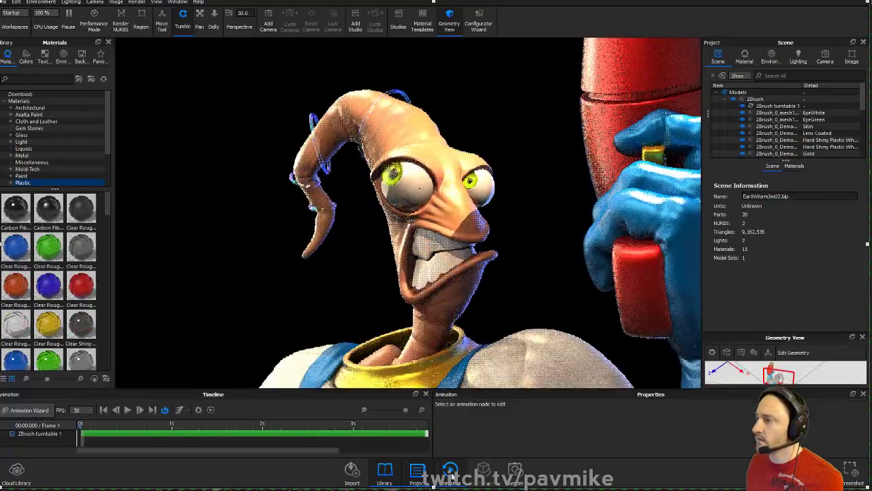
click(863, 393)
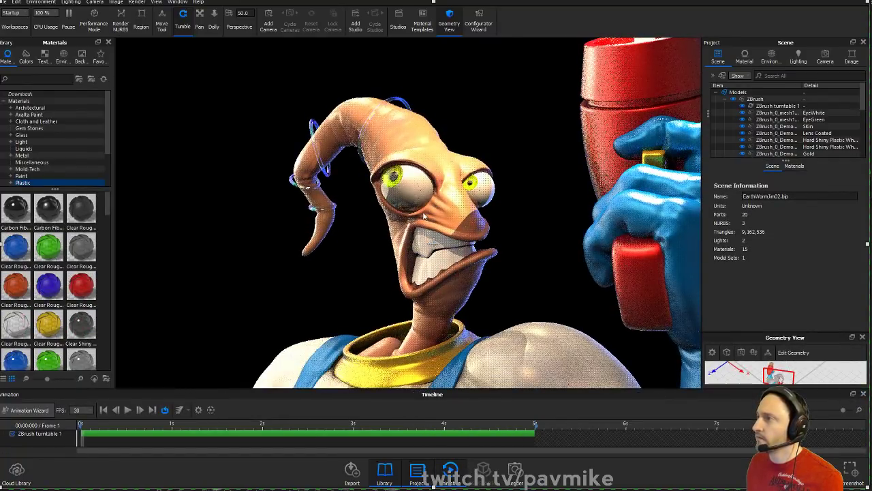
click(864, 394)
click(864, 395)
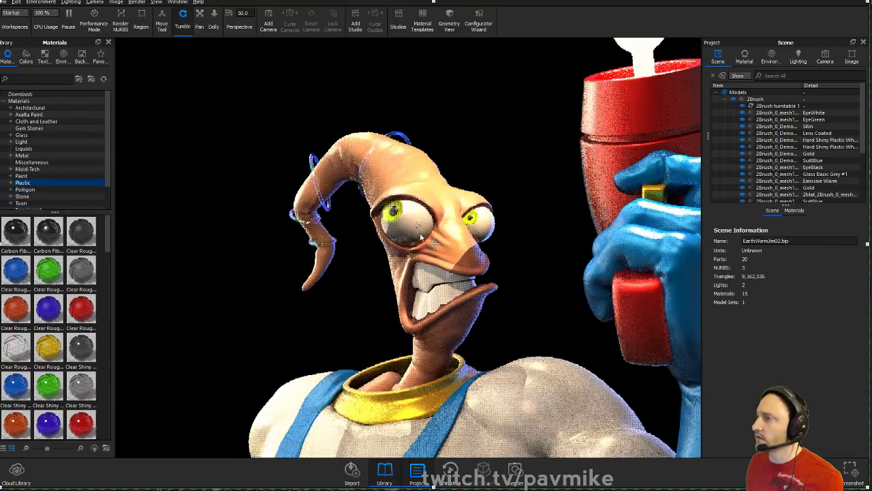
Inspect the Glass Basic Grey #1 material on the worm's outer eye shell up close and pause the live render
drag(408, 238, 477, 222)
scroll(583, 191, up, 5)
drag(583, 191, 593, 259)
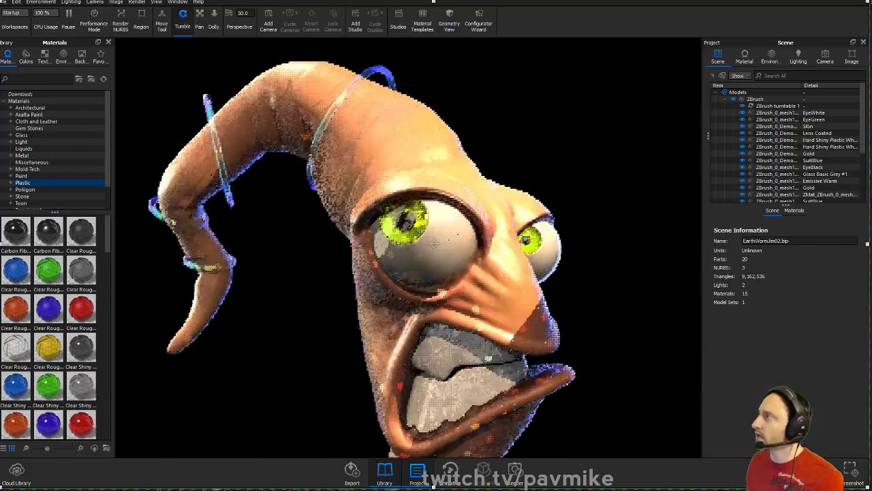
drag(433, 242, 396, 228)
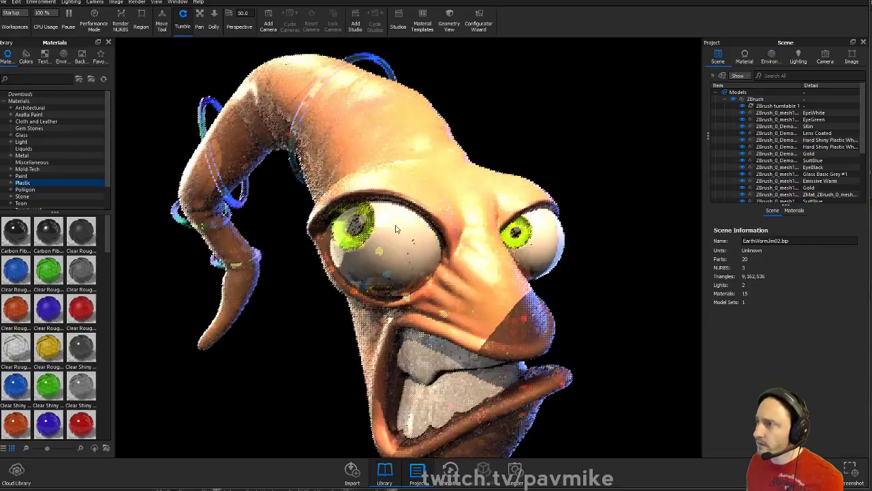
click(397, 228)
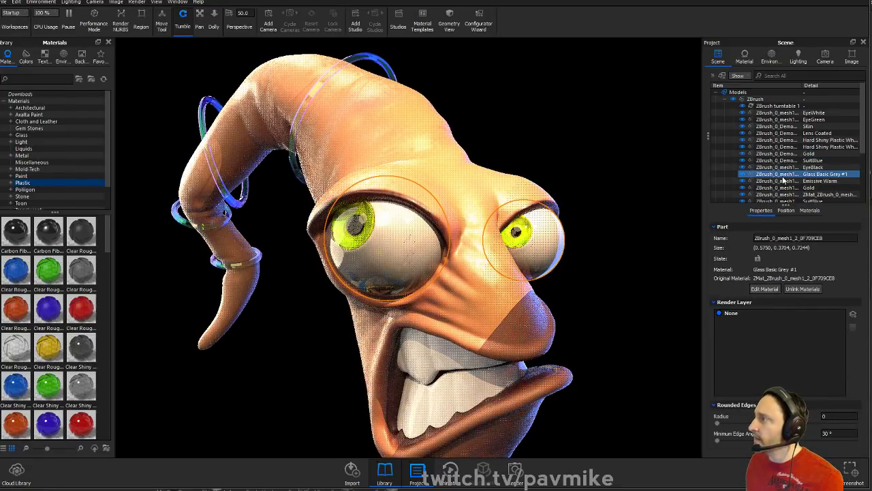
double_click(783, 177)
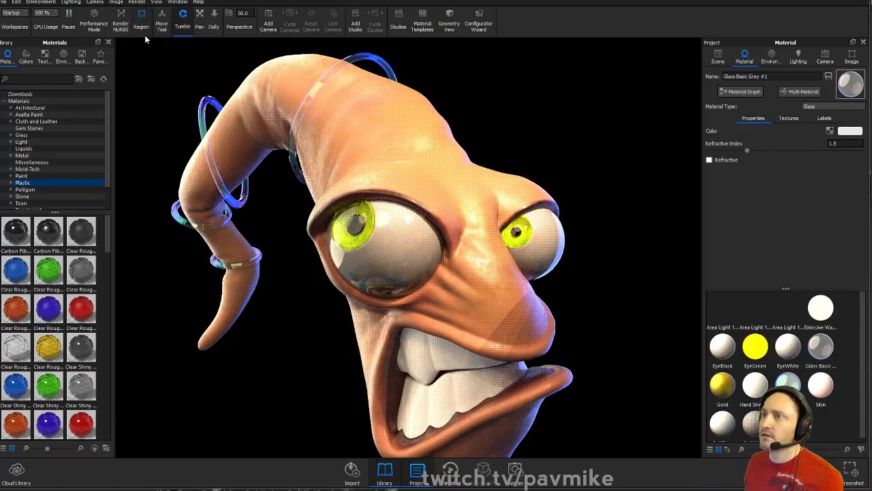
click(68, 13)
Switch to ZBrush and show only the worm body subtool DemoSoldier1
key(alt+Tab)
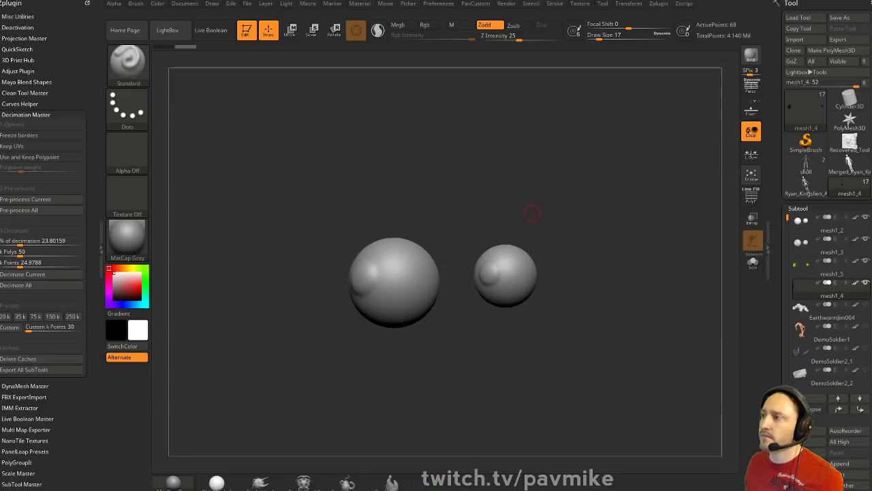
mouse_move(547, 175)
mouse_down()
mouse_move(646, 192)
mouse_move(620, 197)
mouse_up()
key(s)
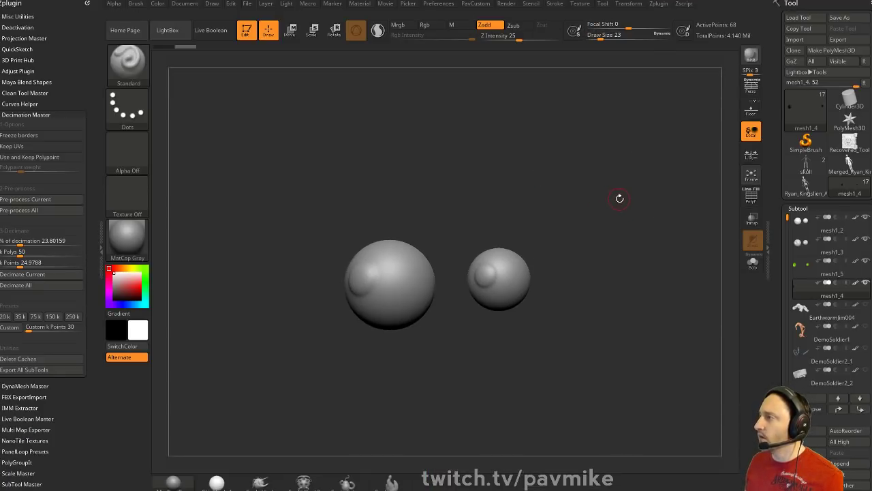
click(836, 340)
click(865, 328)
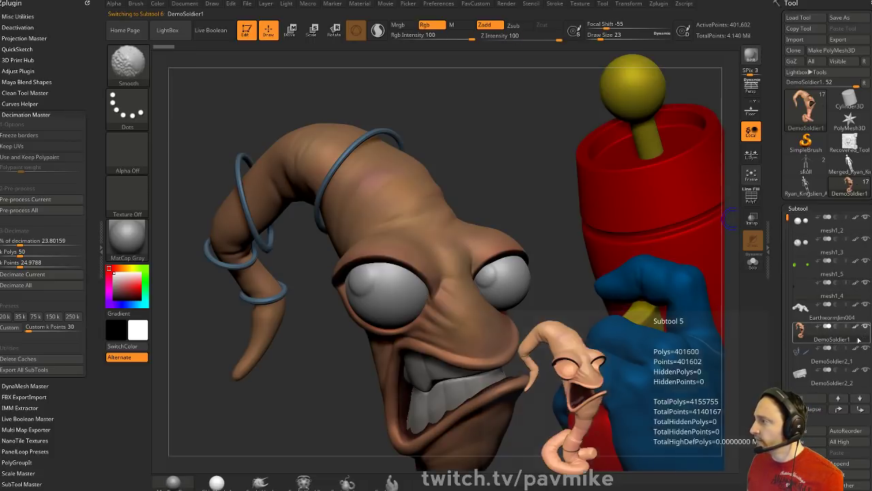
click(864, 329)
drag(657, 262, 632, 265)
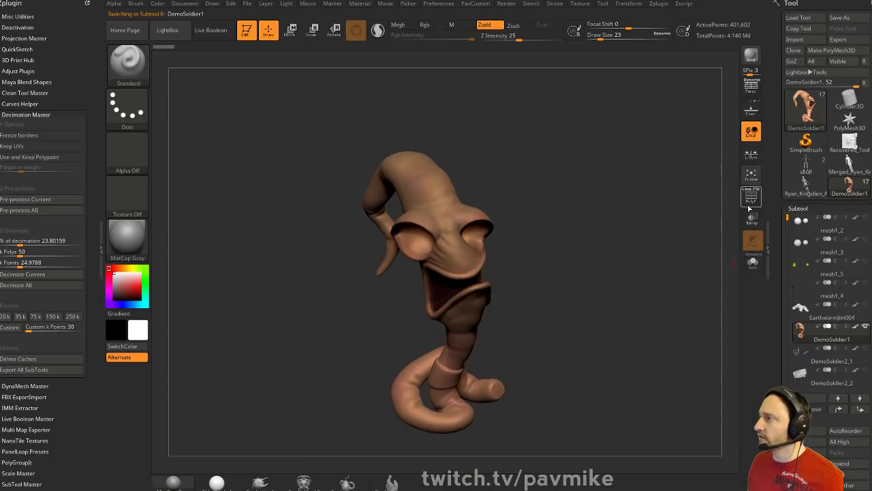
Examine the worm body's wireframe and open its geometry settings
key(shift+f)
drag(676, 244, 661, 238)
scroll(821, 212, down, 5)
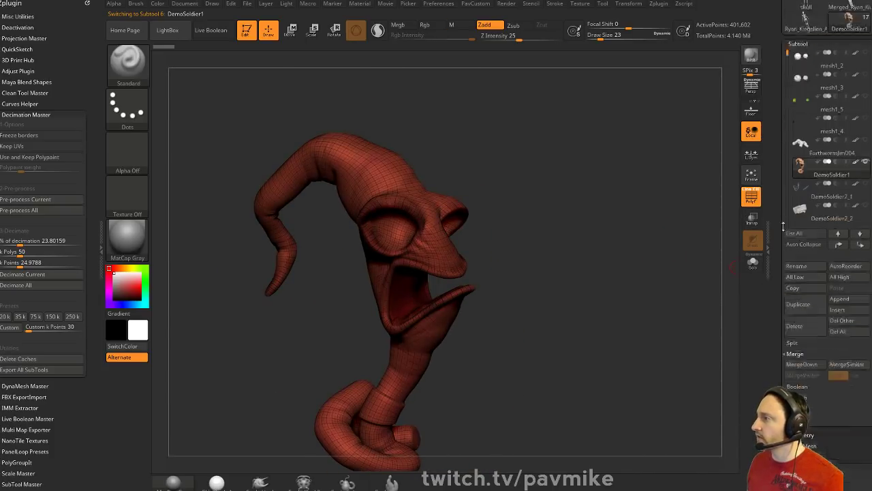
click(801, 261)
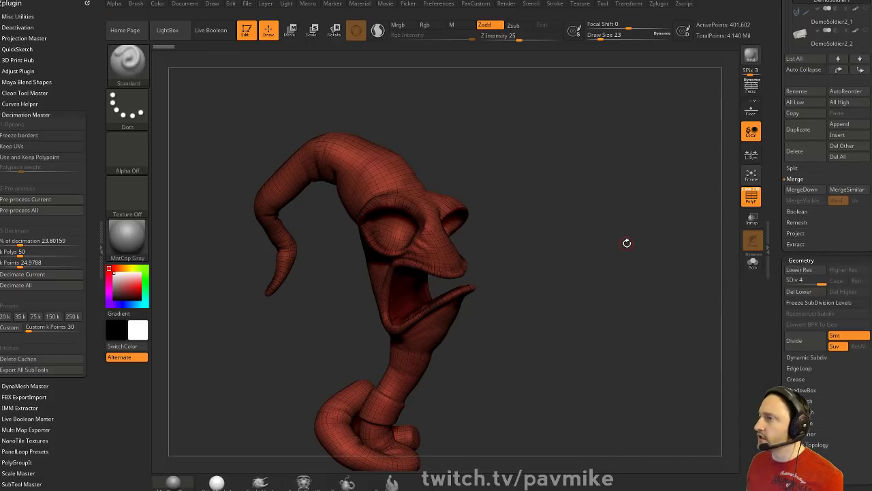
key(ctrl+space)
click(631, 154)
click(619, 154)
click(632, 141)
click(592, 159)
click(751, 197)
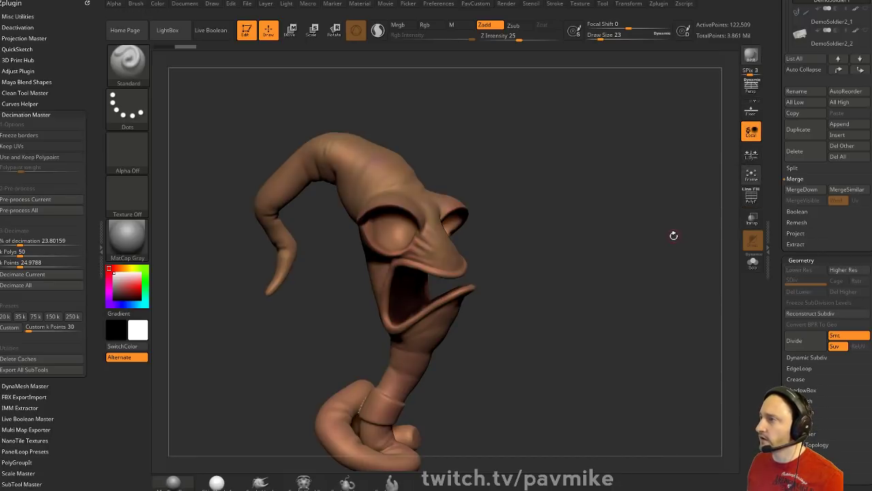
drag(672, 232, 511, 237)
drag(568, 242, 591, 249)
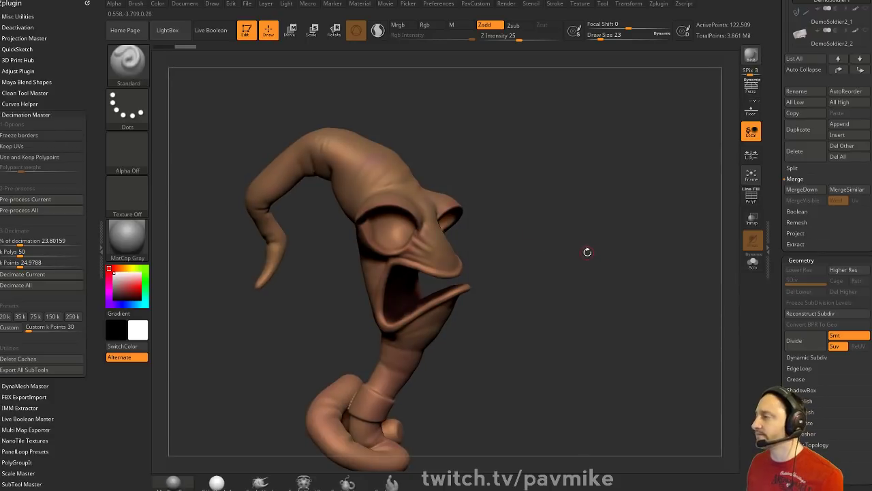
key(ctrl+z)
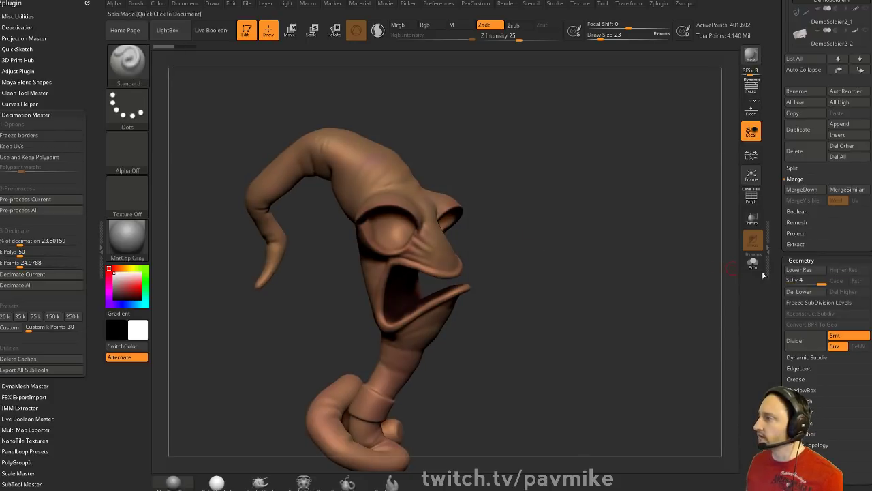
Drop the worm body to subdivision level 1 and delete its higher levels
drag(821, 282, 781, 284)
drag(576, 295, 604, 279)
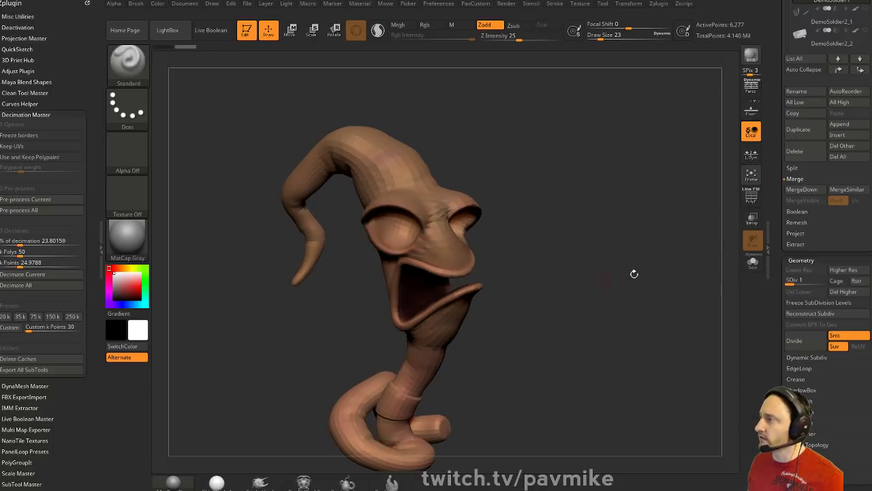
click(831, 293)
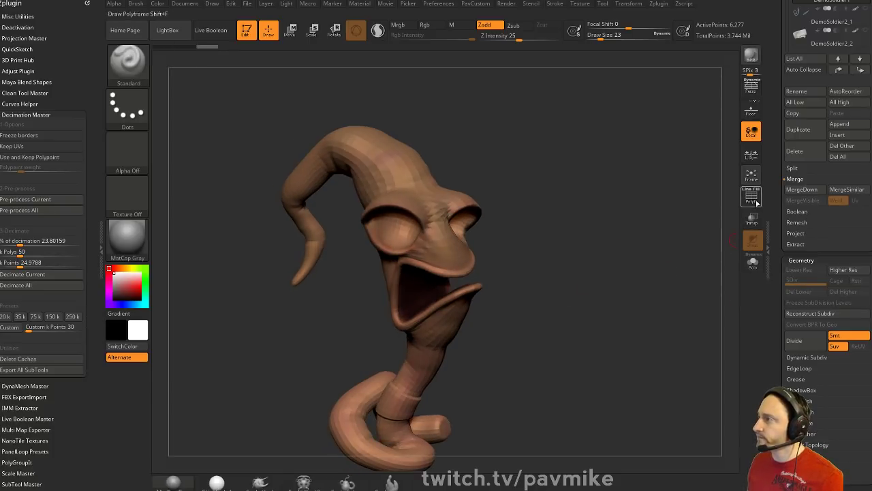
Enable Sculptris Pro and sculpt Standard brush strokes across the worm's forehead and brow with the wireframe shown
click(751, 197)
alt+drag(688, 208, 680, 228)
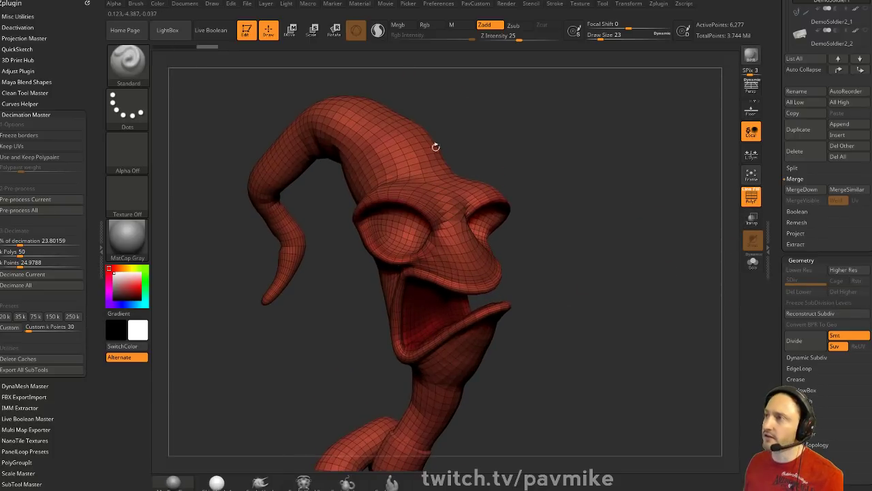
click(378, 31)
drag(413, 167, 442, 222)
alt+drag(568, 165, 565, 201)
key(s)
drag(456, 226, 348, 234)
Turn off the polypaint display on DemoSoldier1 and hide the wireframe
drag(817, 234, 832, 275)
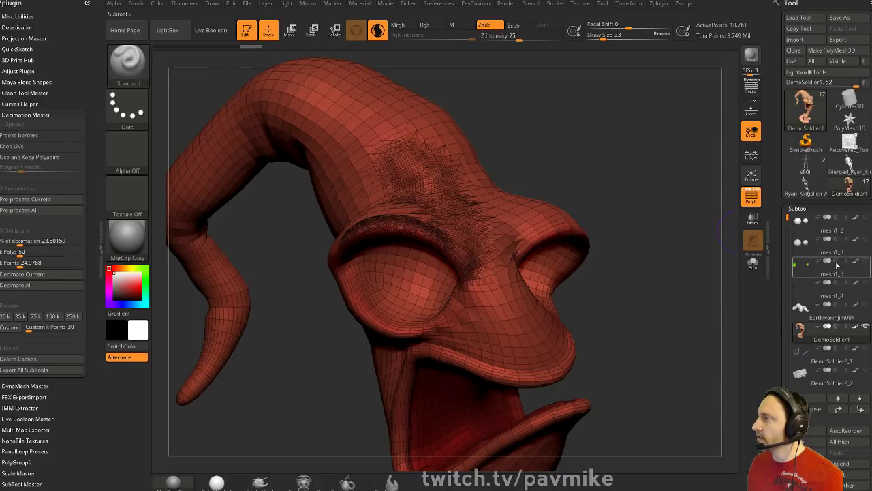
click(856, 329)
mouse_move(663, 230)
alt+mouse_down()
mouse_move(661, 249)
mouse_move(631, 250)
alt+mouse_up()
click(752, 198)
alt+drag(555, 171, 546, 205)
Reduce the brush size and sculpt a small fold on the nose beside the inner corner of the eye socket
key(bracketleft)
key(bracketleft)
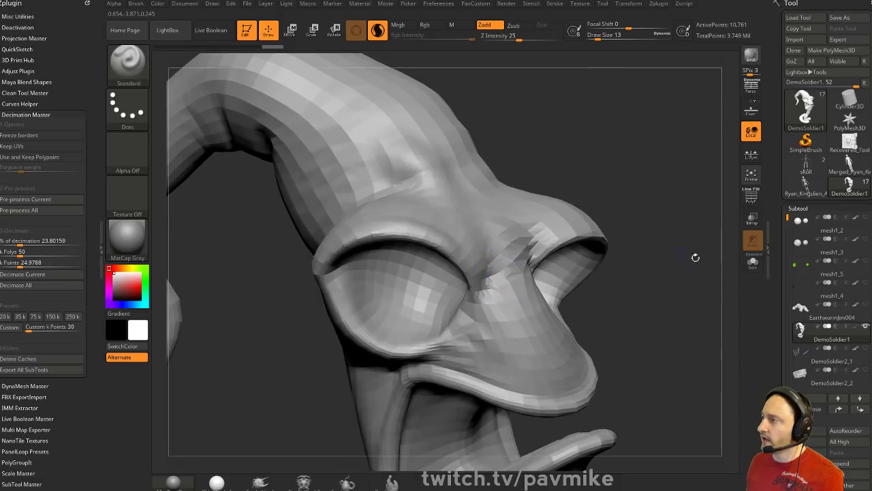
click(750, 198)
mouse_move(672, 266)
alt+mouse_down()
mouse_move(669, 228)
mouse_move(663, 262)
alt+mouse_up()
mouse_move(492, 312)
mouse_down()
mouse_move(544, 294)
mouse_move(518, 334)
mouse_up()
key(s)
drag(539, 350, 517, 336)
Smooth the sculpted fold without the wireframe and form fine wrinkles beside the eye socket with a smaller brush
key(shift+f)
key(s)
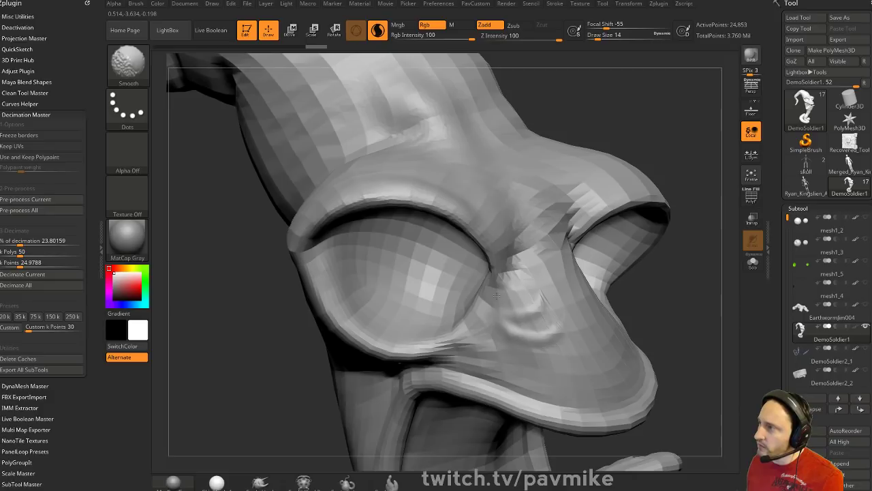
mouse_move(505, 345)
shift+mouse_down()
mouse_move(520, 329)
mouse_move(550, 320)
shift+mouse_up()
mouse_move(503, 305)
mouse_down()
mouse_move(535, 303)
mouse_move(535, 289)
mouse_up()
key(s)
drag(706, 301, 703, 302)
alt+drag(713, 305, 661, 311)
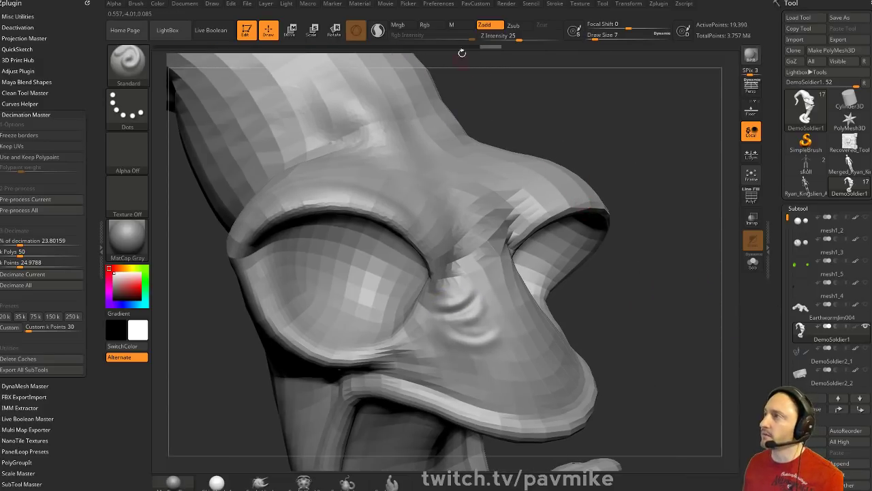
Set the Standard brush to Rgb without Zadd, fill the worm body with white, and choose red as the paint color
click(425, 24)
click(485, 25)
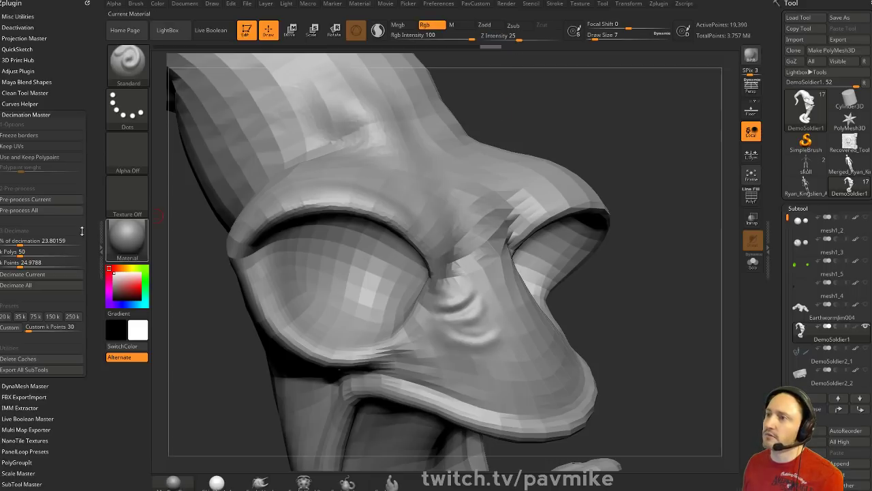
click(144, 270)
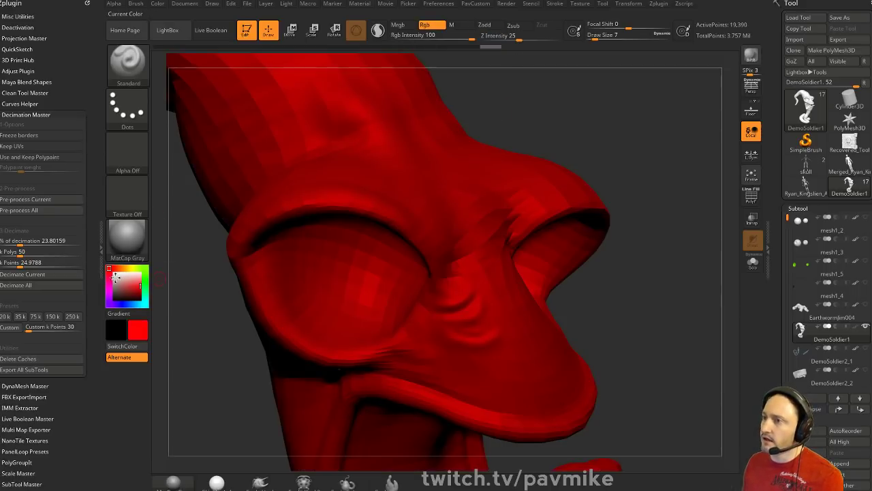
click(114, 274)
key(ctrl+f)
click(144, 285)
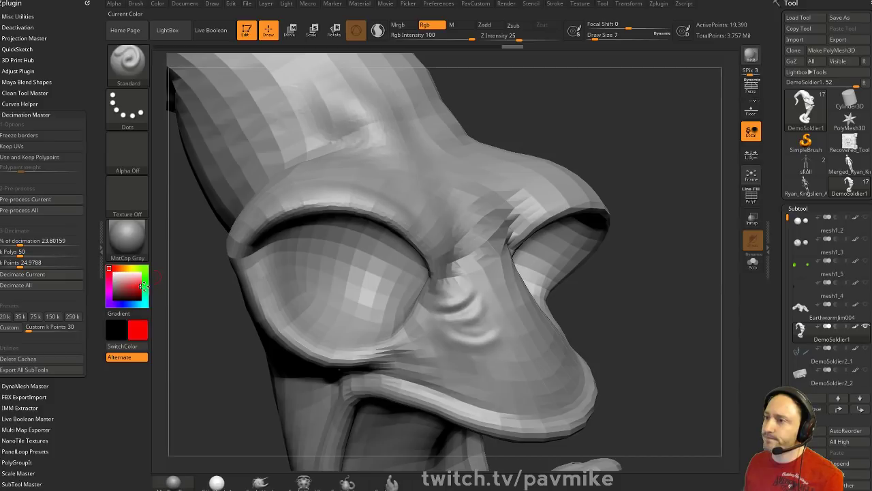
Try painting thin red lines beside the eye socket, over the nose wrinkles and along the upper lip
drag(422, 220, 443, 346)
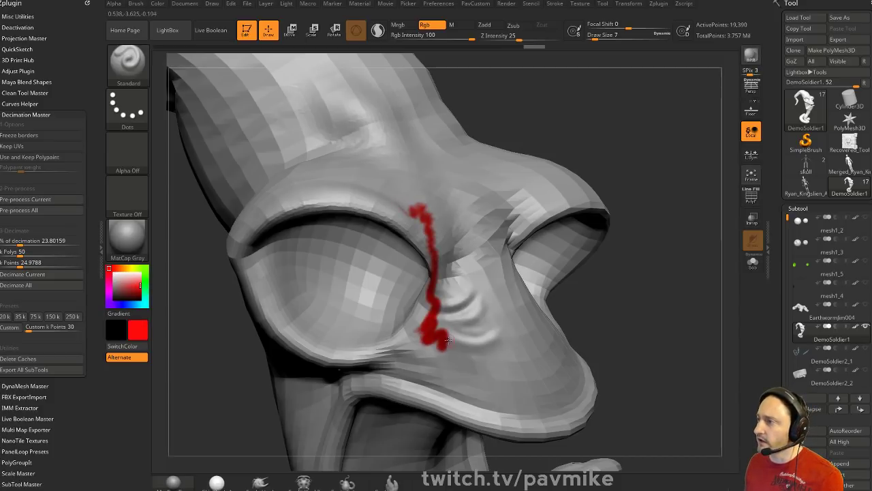
key(s)
key(ctrl+z)
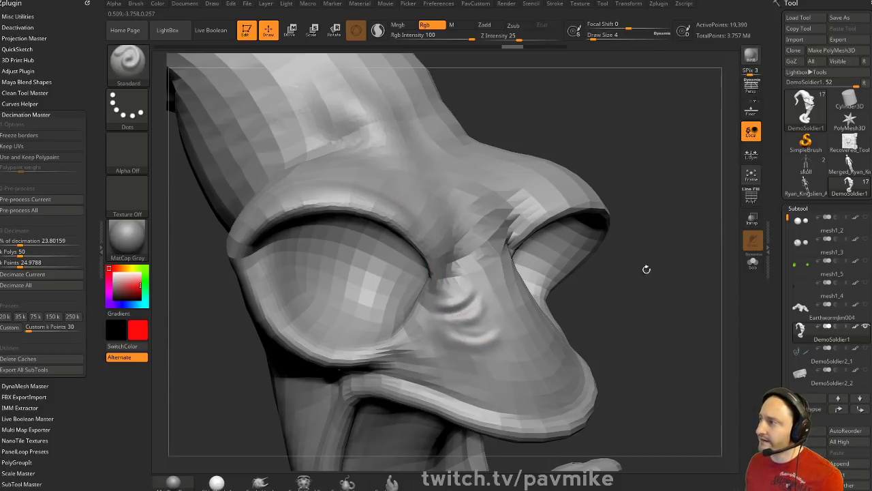
click(752, 197)
click(752, 196)
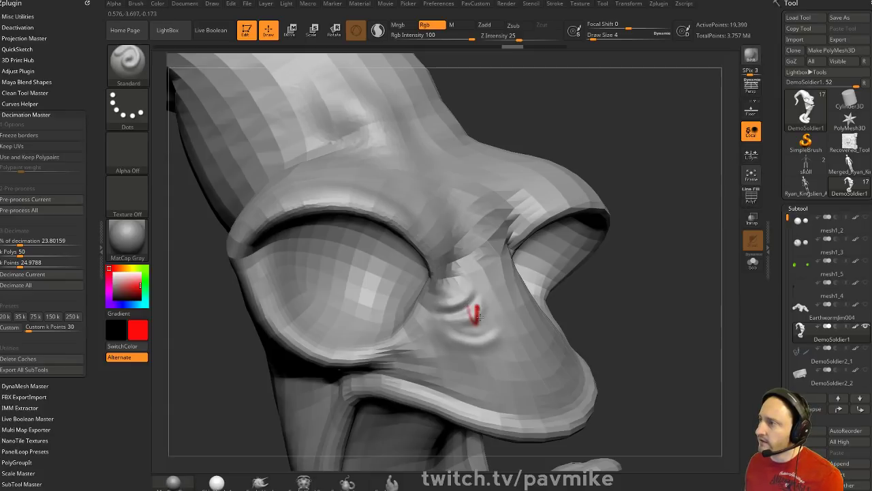
mouse_move(549, 387)
mouse_down()
mouse_move(518, 371)
mouse_move(512, 403)
mouse_move(436, 379)
mouse_move(432, 368)
mouse_up()
mouse_move(328, 388)
mouse_down()
mouse_move(399, 390)
mouse_move(542, 426)
mouse_move(581, 425)
mouse_up()
key(ctrl)
key(ctrl+z)
Paint the inside of the near eye socket and the nose wrinkles red with draw size 12
key(s)
click(520, 192)
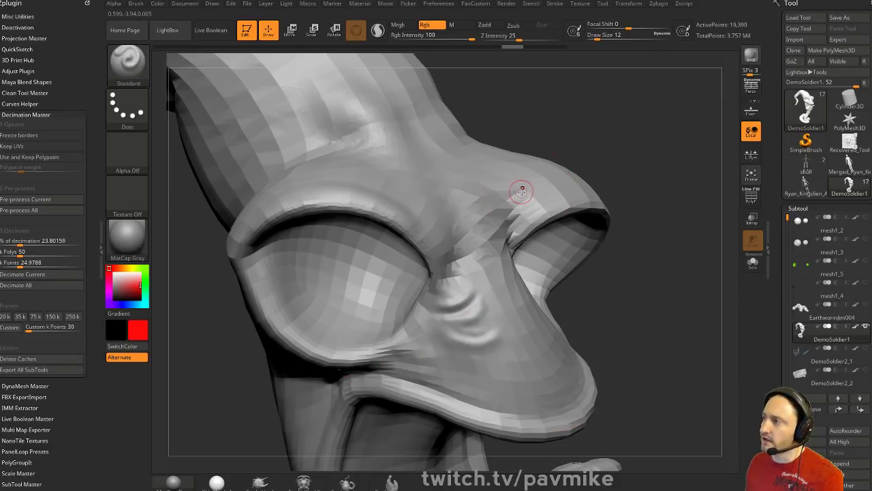
mouse_move(357, 286)
mouse_down()
mouse_move(333, 290)
mouse_move(345, 302)
mouse_move(310, 272)
mouse_move(293, 313)
mouse_move(315, 303)
mouse_up()
mouse_move(469, 229)
mouse_down()
mouse_move(463, 328)
mouse_move(504, 341)
mouse_up()
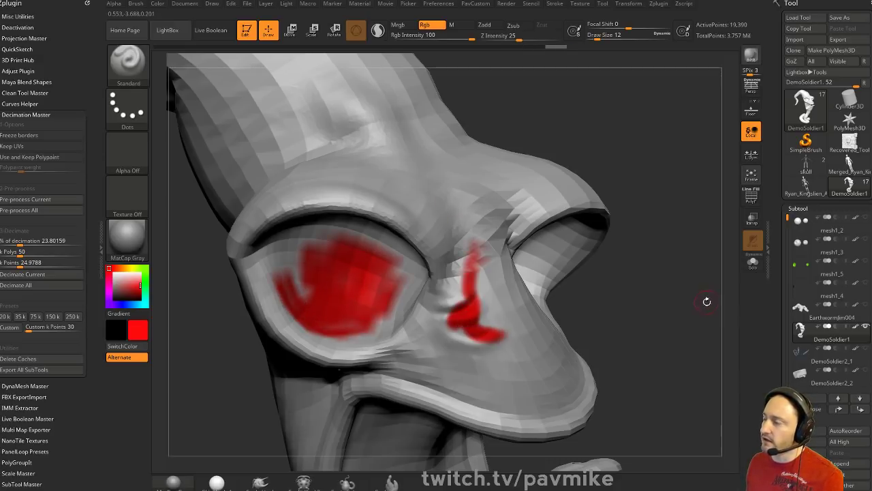
Undo the red paint in the eye socket and on the nose wrinkles, and activate Sculptris Pro mode
key(ctrl+z)
key(ctrl+z)
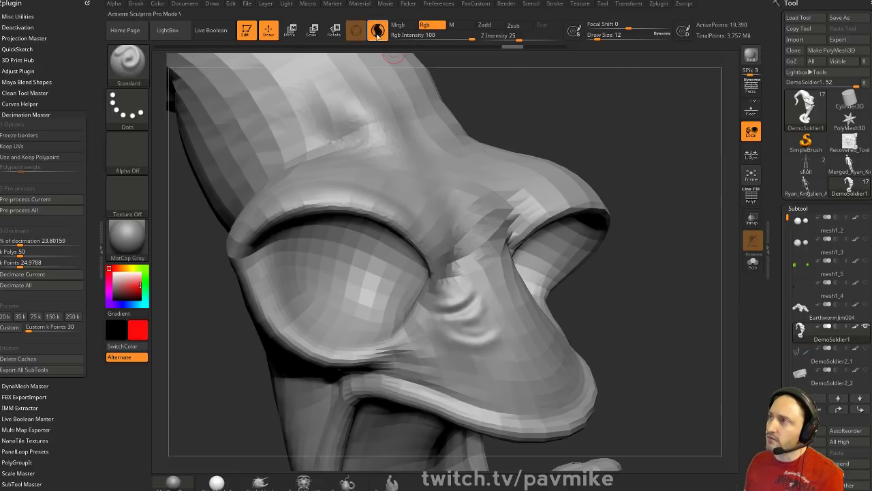
key(ctrl+z)
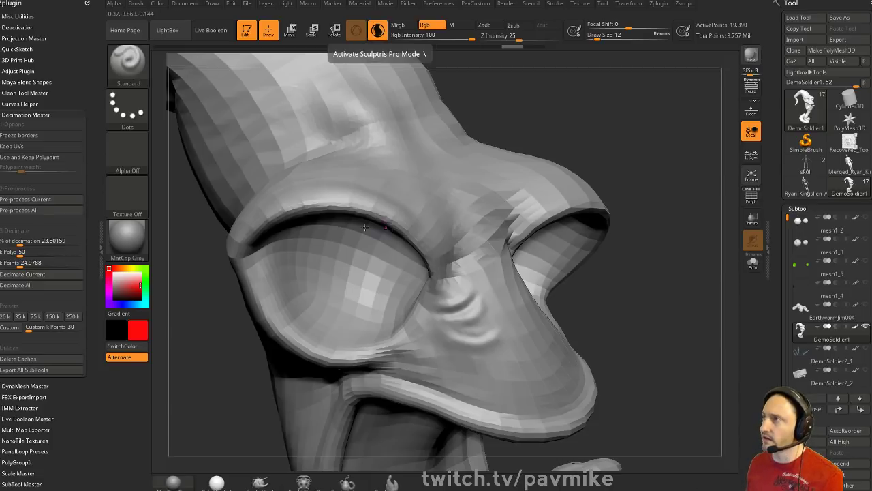
Paint red strokes inside the near eye socket, reducing the draw size to 5 for the thinner one
mouse_move(319, 308)
mouse_down()
mouse_move(311, 289)
mouse_move(316, 298)
mouse_move(351, 279)
mouse_move(369, 289)
mouse_move(349, 321)
mouse_up()
key(s)
drag(353, 283, 349, 282)
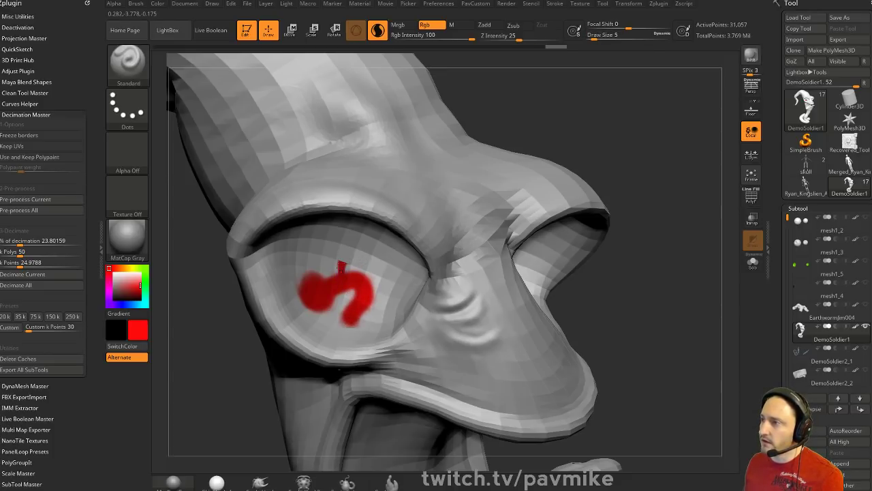
Display the wireframe and paint more red strokes in the near eye socket, bringing the draw size to 7
click(752, 198)
alt+drag(663, 225, 656, 262)
key(bracketright)
key(bracketright)
key(bracketright)
drag(346, 262, 370, 238)
key(s)
click(368, 244)
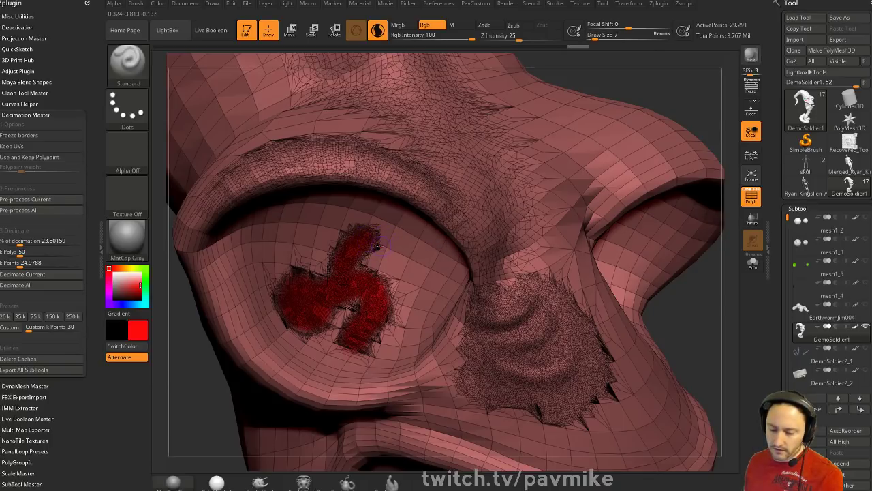
mouse_move(343, 276)
mouse_down()
mouse_move(394, 239)
mouse_move(383, 274)
mouse_move(390, 295)
mouse_move(355, 286)
mouse_up()
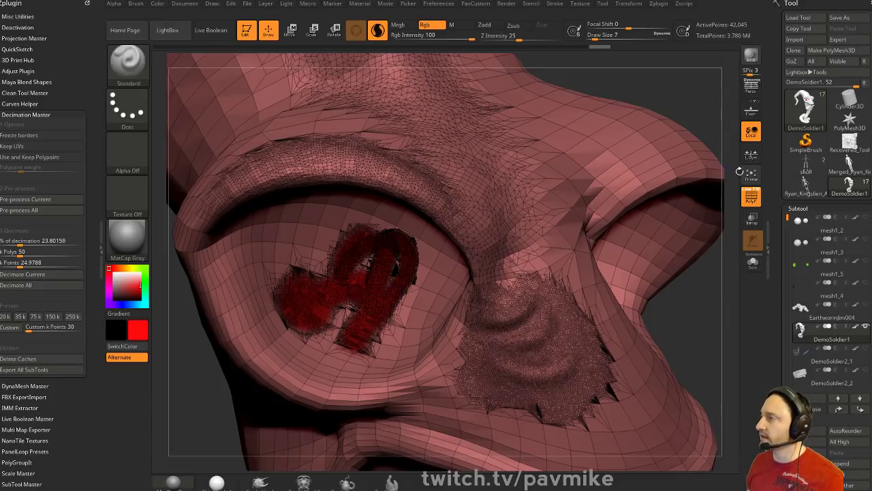
Hide the wireframe and paint thin red lines across the upper part of the eye socket, reducing the draw size to 3
click(751, 197)
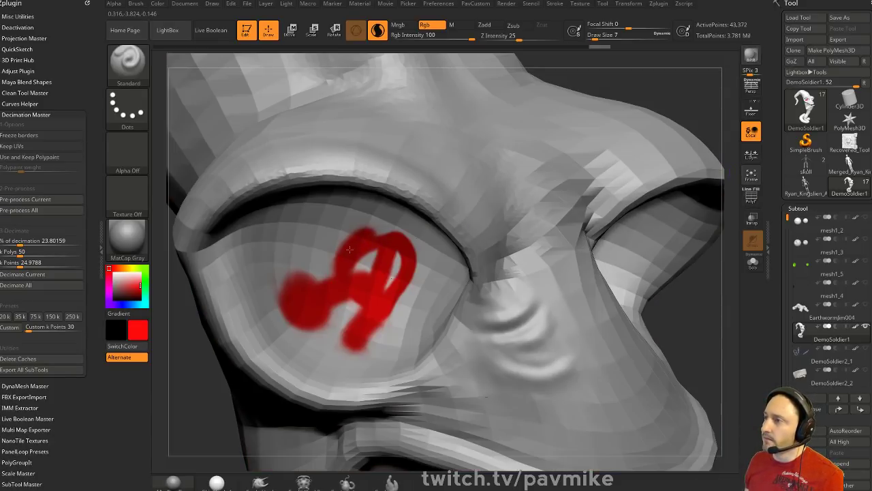
key(shift)
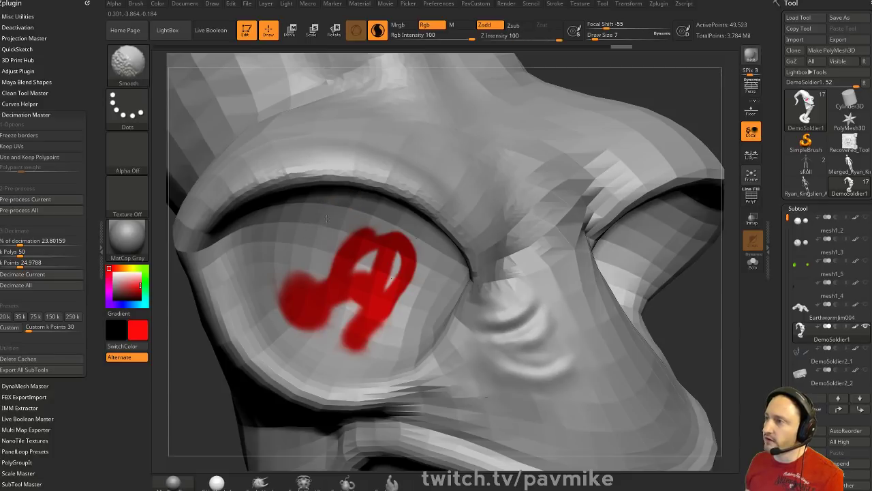
drag(315, 231, 302, 258)
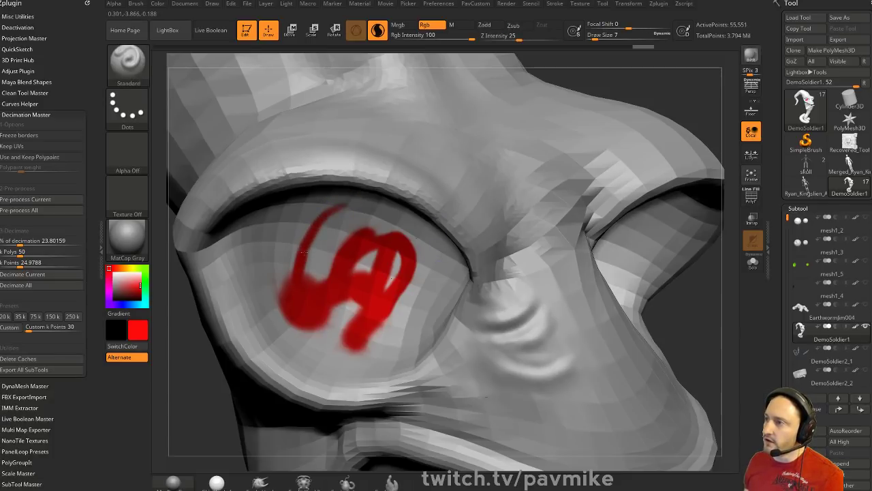
key(s)
click(344, 212)
drag(347, 205, 357, 216)
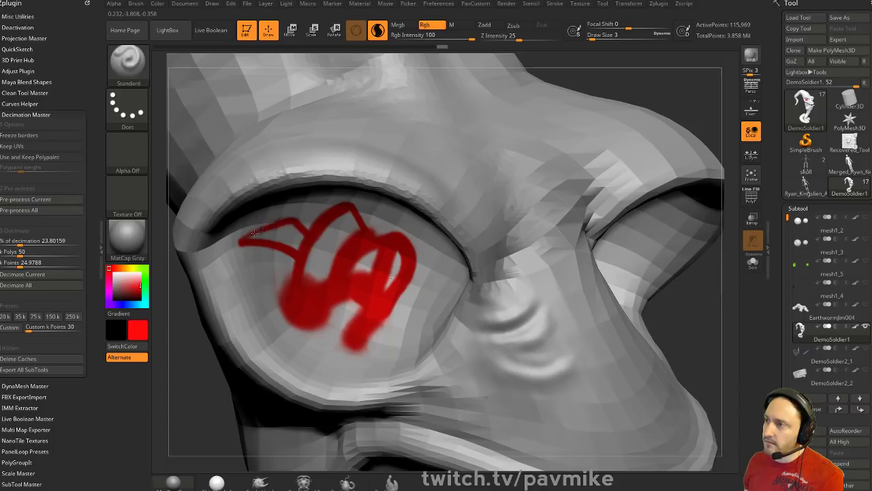
Turn off the polypaint display of the DemoSoldier1 subtool and pick white as the color
alt+drag(638, 109, 602, 82)
mouse_move(563, 130)
mouse_down()
mouse_move(650, 130)
mouse_move(642, 195)
mouse_up()
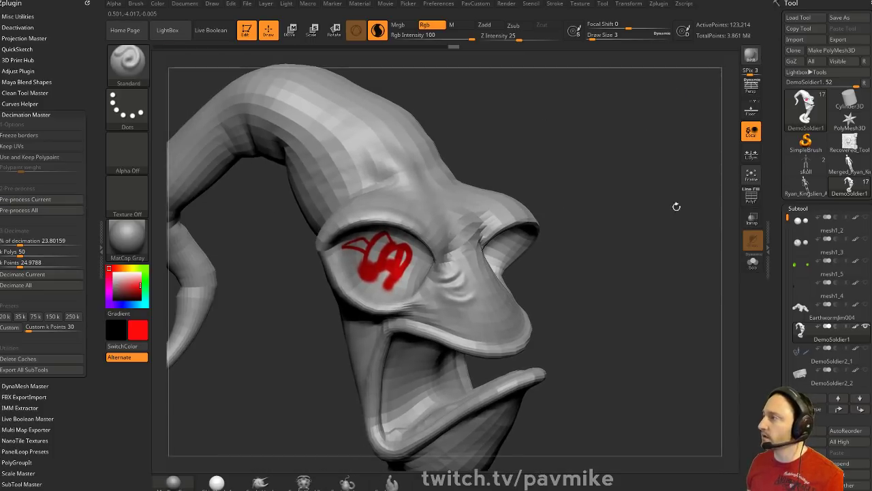
click(856, 326)
drag(671, 227, 600, 226)
click(111, 270)
drag(658, 195, 550, 227)
Smooth the long tail on top of the head down into a rounded stump with draw size 154
key(s)
mouse_move(568, 194)
alt+mouse_down()
mouse_move(586, 163)
mouse_move(477, 157)
mouse_move(486, 160)
alt+mouse_up()
key(s)
mouse_move(421, 183)
shift+mouse_down()
mouse_move(392, 175)
mouse_move(349, 207)
mouse_move(342, 277)
shift+mouse_up()
mouse_move(397, 151)
mouse_down()
mouse_move(485, 150)
mouse_move(413, 171)
mouse_move(426, 171)
mouse_up()
mouse_move(436, 125)
mouse_down()
mouse_move(555, 181)
mouse_move(561, 165)
mouse_up()
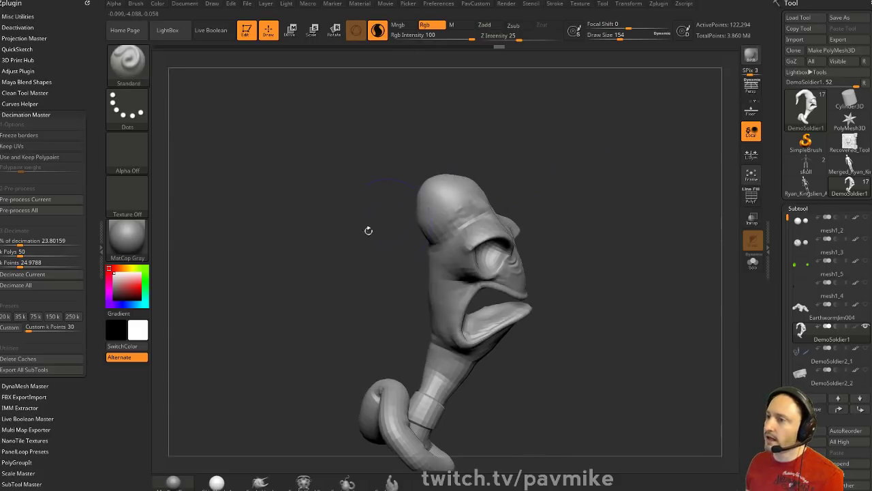
Pull the head's stump out into a long curved horn with the SnakeHook brush at draw size 202
click(261, 481)
mouse_move(429, 187)
mouse_down()
mouse_move(416, 147)
mouse_move(312, 189)
mouse_move(273, 240)
mouse_up()
drag(542, 172, 718, 228)
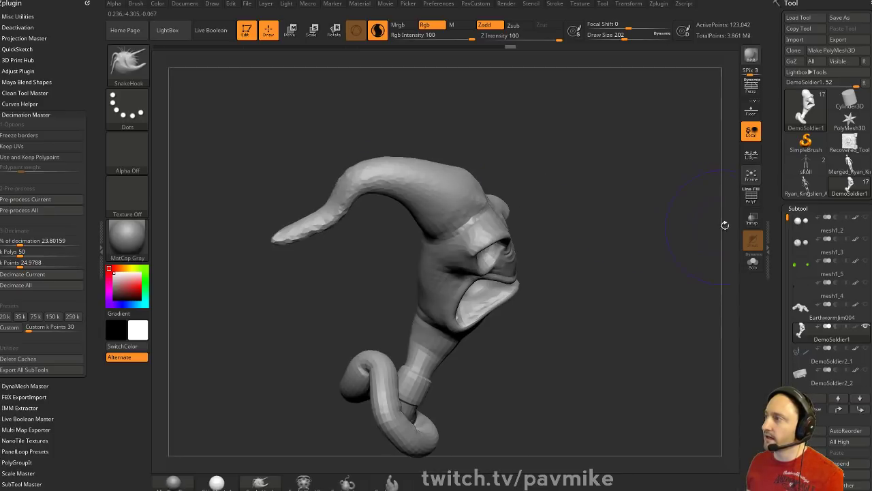
Display the wireframe and pull several thick limbs out of the horn with SnakeHook
click(751, 196)
drag(720, 189, 666, 188)
mouse_move(379, 182)
mouse_down()
mouse_move(352, 237)
mouse_move(351, 296)
mouse_move(471, 128)
mouse_move(544, 111)
mouse_up()
drag(354, 186, 236, 182)
drag(385, 208, 383, 303)
Pull thin curved tentacles out of the thick limbs with SnakeHook at draw size 59
drag(321, 190, 244, 270)
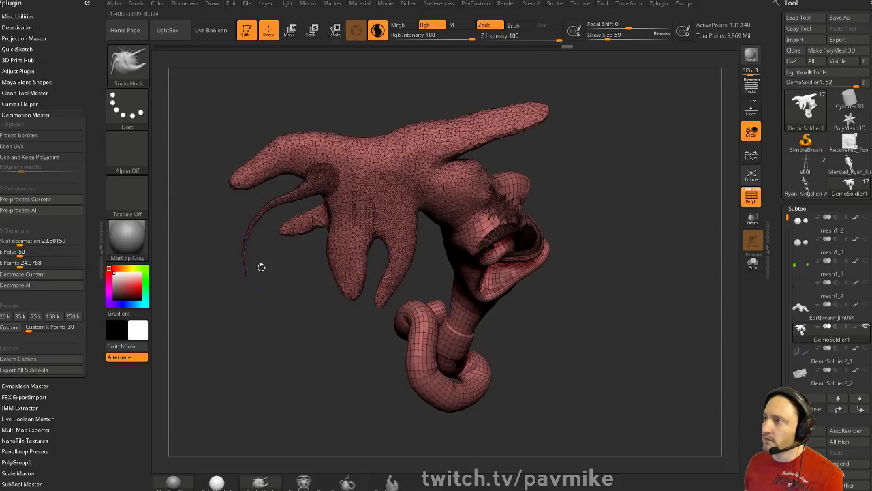
drag(237, 177, 191, 229)
drag(256, 163, 284, 112)
drag(329, 138, 349, 95)
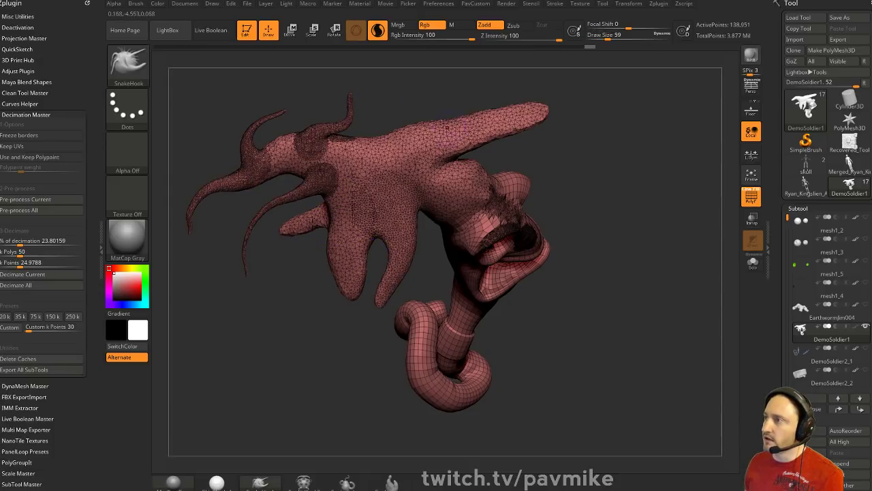
drag(440, 133, 463, 82)
drag(511, 136, 610, 143)
drag(351, 232, 269, 303)
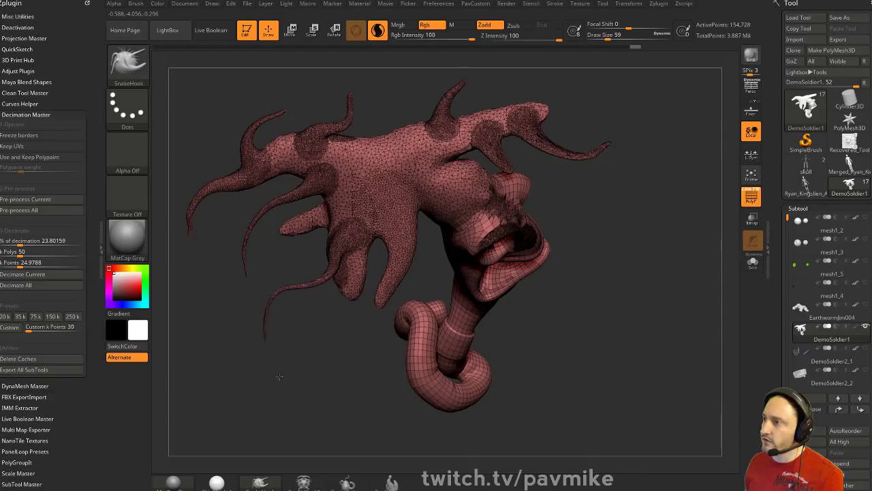
Switch to the Spiral brush and try twisting the underside of the pulled mass at draw size 223
key(b)
key(s)
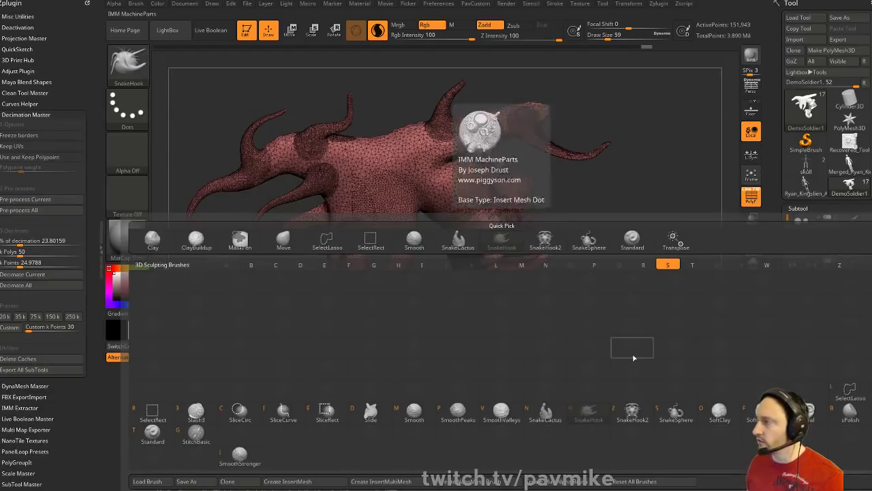
key(p)
key(s)
click(426, 224)
drag(403, 216, 411, 217)
key(s)
click(415, 222)
key(ctrl+z)
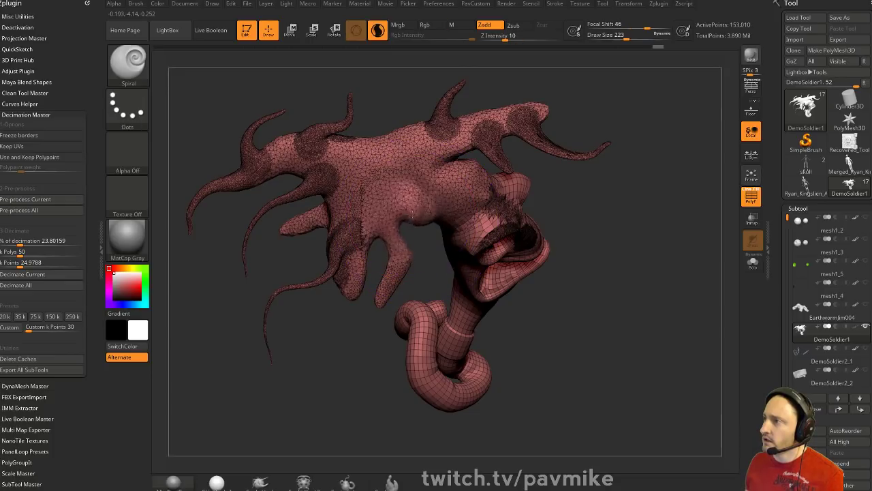
Curl the upper edge and the upper horn into spirals, reducing the Spiral brush's draw size to 80
mouse_move(401, 141)
mouse_down()
mouse_move(348, 125)
mouse_move(339, 132)
mouse_up()
mouse_move(521, 112)
mouse_down()
mouse_move(503, 111)
mouse_move(503, 103)
mouse_up()
key(s)
click(494, 103)
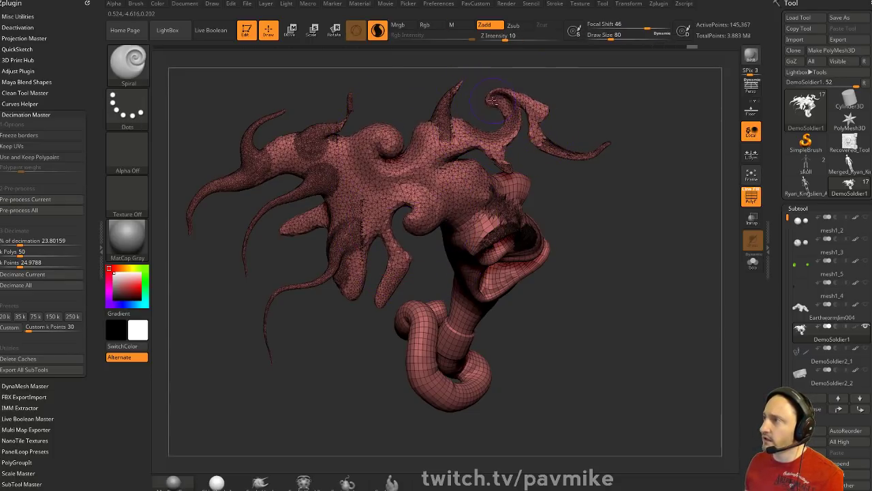
Twist a row of small curls below the upper horn with the Spiral brush at draw size 46, and hide the wireframe
alt+drag(656, 137, 664, 198)
key(s)
click(496, 164)
drag(496, 162, 501, 153)
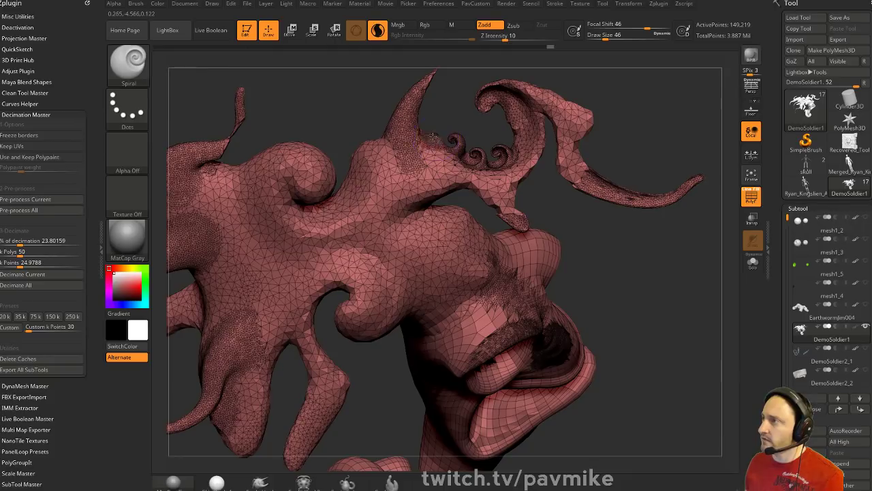
drag(436, 130, 434, 133)
click(751, 198)
mouse_move(645, 248)
alt+mouse_down()
mouse_move(659, 266)
mouse_move(597, 156)
alt+mouse_up()
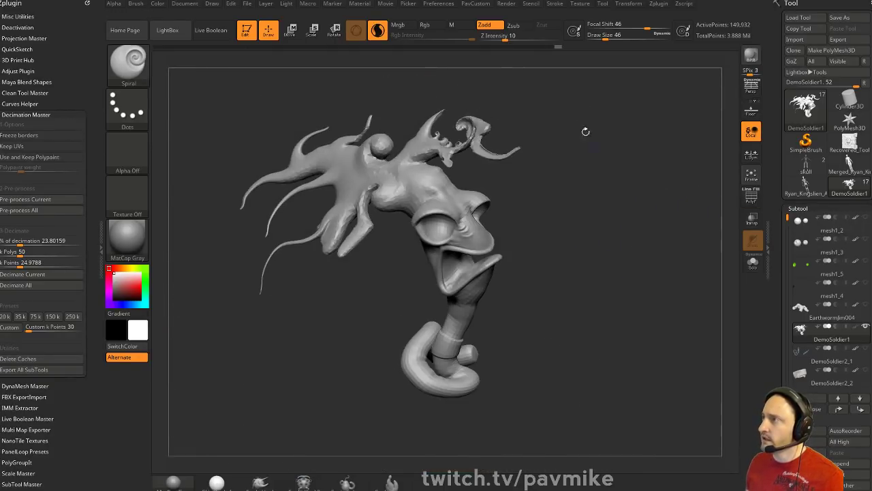
Roll the undo history back to the rounded stump from before the SnakeHook and Spiral edits
mouse_move(559, 50)
mouse_down()
mouse_move(459, 62)
mouse_move(388, 56)
mouse_up()
drag(523, 129, 385, 445)
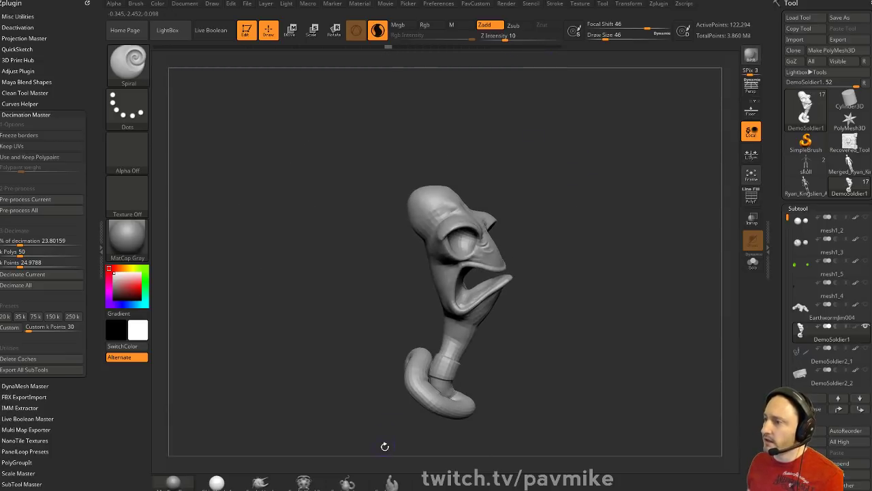
Try pulling the head's stump with the SnakeHook2 brush at draw size 187 and undo the strokes
click(348, 486)
click(304, 483)
drag(543, 153, 493, 186)
key(s)
mouse_move(447, 206)
mouse_down()
mouse_move(447, 199)
mouse_move(489, 206)
mouse_move(445, 204)
mouse_up()
key(ctrl+z)
key(s)
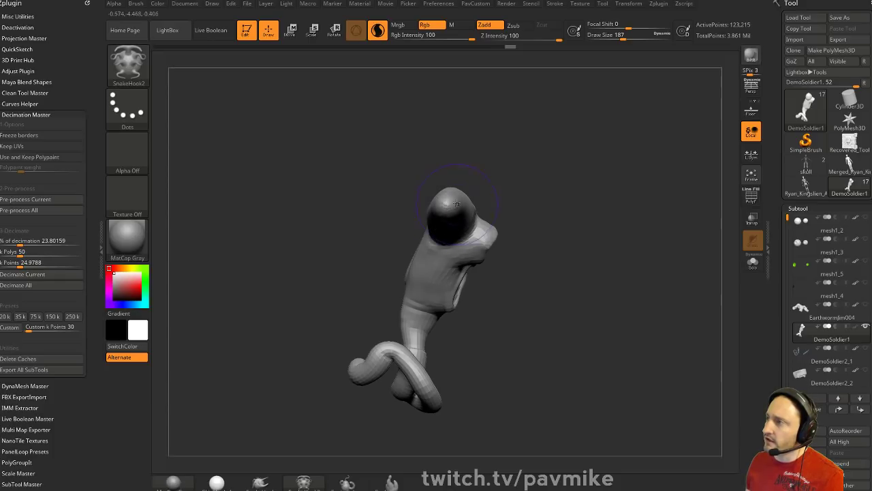
drag(601, 316, 546, 307)
drag(625, 282, 671, 262)
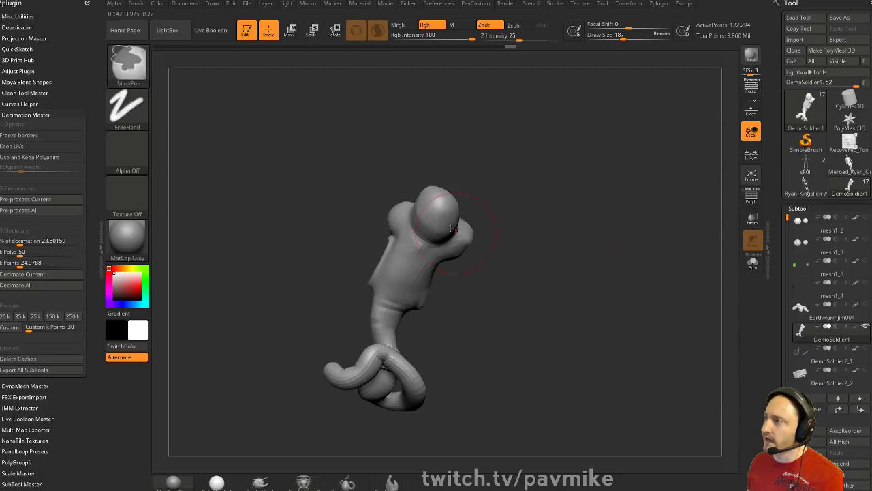
drag(444, 204, 445, 201)
mouse_move(516, 196)
mouse_down()
mouse_move(600, 207)
mouse_move(571, 222)
mouse_move(571, 179)
mouse_up()
key(ctrl+z)
Pull the head's stump out into a curved tail with SnakeHook, adjusting its bend and tip from several angles
click(270, 486)
drag(442, 197, 436, 213)
mouse_move(565, 189)
mouse_down()
mouse_move(487, 194)
mouse_move(369, 232)
mouse_move(374, 268)
mouse_move(390, 264)
mouse_move(403, 229)
mouse_up()
mouse_move(348, 291)
mouse_down()
mouse_move(389, 327)
mouse_move(409, 328)
mouse_up()
drag(382, 239, 351, 249)
drag(348, 320, 437, 328)
mouse_move(383, 274)
mouse_down()
mouse_move(402, 269)
mouse_move(366, 270)
mouse_up()
mouse_move(327, 283)
mouse_down()
mouse_move(436, 273)
mouse_move(414, 237)
mouse_move(447, 228)
mouse_up()
mouse_move(586, 248)
mouse_down()
mouse_move(466, 242)
mouse_move(422, 258)
mouse_move(443, 197)
mouse_move(436, 219)
mouse_move(470, 195)
mouse_up()
mouse_move(600, 197)
mouse_down()
mouse_move(634, 174)
mouse_move(545, 211)
mouse_up()
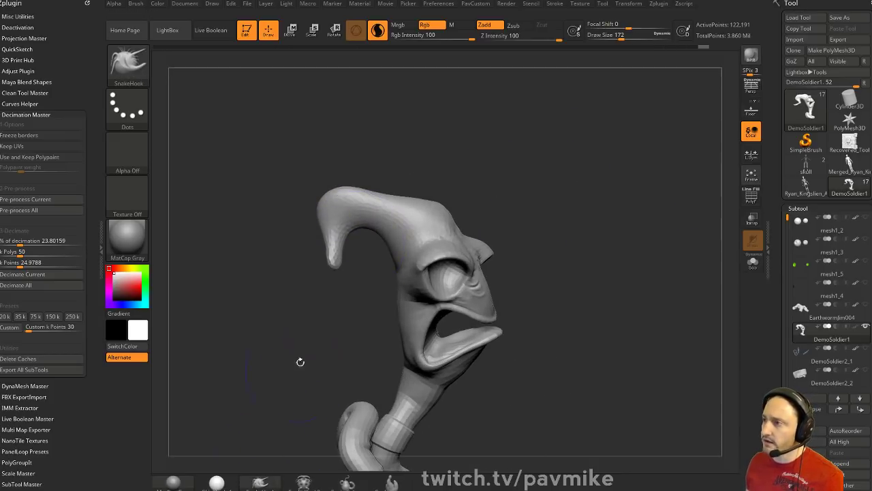
key(s)
mouse_move(334, 266)
mouse_down()
mouse_move(255, 275)
mouse_move(281, 272)
mouse_move(257, 276)
mouse_move(317, 242)
mouse_move(264, 271)
mouse_move(291, 271)
mouse_move(319, 232)
mouse_move(358, 207)
mouse_up()
Thicken the head's tail with the Inflate brush and smooth its tip
key(b)
key(i)
key(n)
shift+drag(289, 267, 270, 274)
alt+drag(544, 158, 549, 201)
Switch to the DamStandard brush and carve a crease across the bend of the head's tail at draw size 77
key(b)
key(s)
key(t)
key(s)
drag(415, 208, 408, 209)
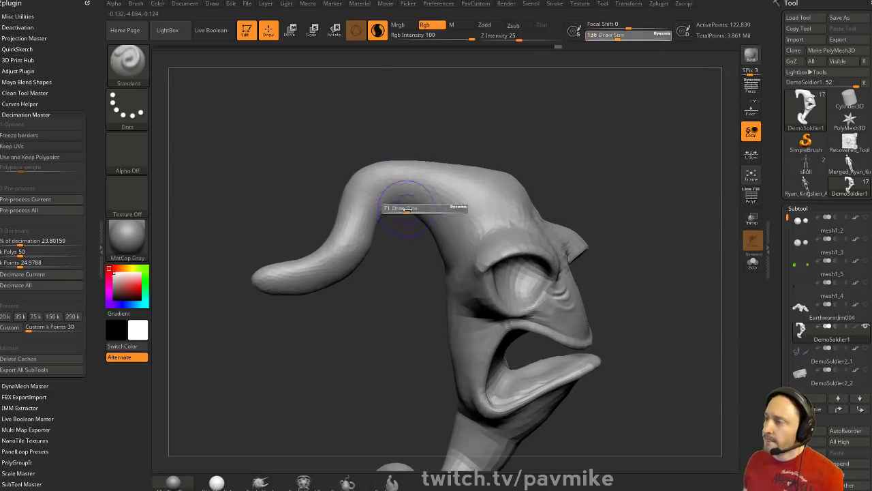
key(b)
key(d)
key(s)
drag(606, 134, 443, 164)
mouse_move(386, 187)
mouse_down()
mouse_move(403, 228)
mouse_move(381, 240)
mouse_move(470, 300)
mouse_move(347, 251)
mouse_up()
drag(310, 230, 338, 255)
drag(314, 247, 337, 263)
Carve creases around the back of the head, at the base of the tail, with DamStandard
mouse_move(392, 279)
mouse_down()
mouse_move(571, 148)
mouse_move(501, 194)
mouse_up()
drag(383, 308, 459, 315)
drag(525, 273, 388, 273)
drag(391, 305, 327, 314)
drag(383, 283, 320, 280)
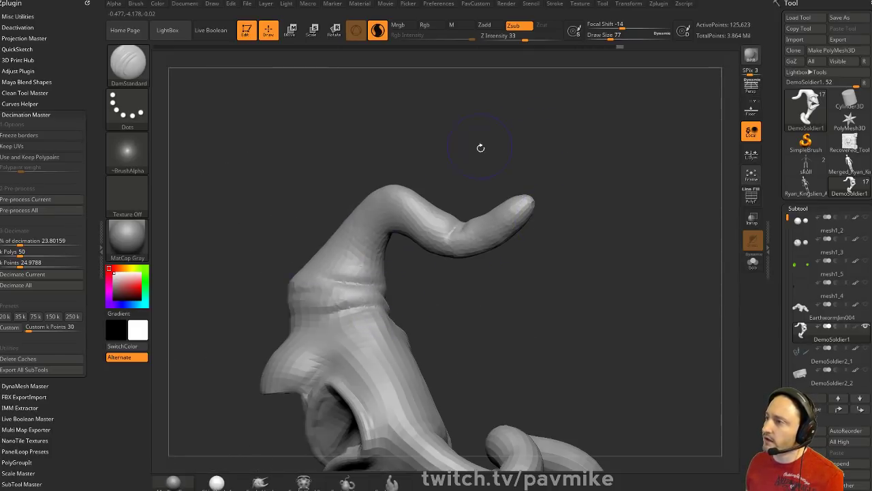
drag(480, 146, 443, 179)
Raise a fold between the creases behind the head with the Standard brush, using Zadd without Rgb
key(b)
key(s)
key(t)
drag(404, 294, 341, 293)
alt+drag(436, 369, 464, 301)
click(425, 26)
click(485, 25)
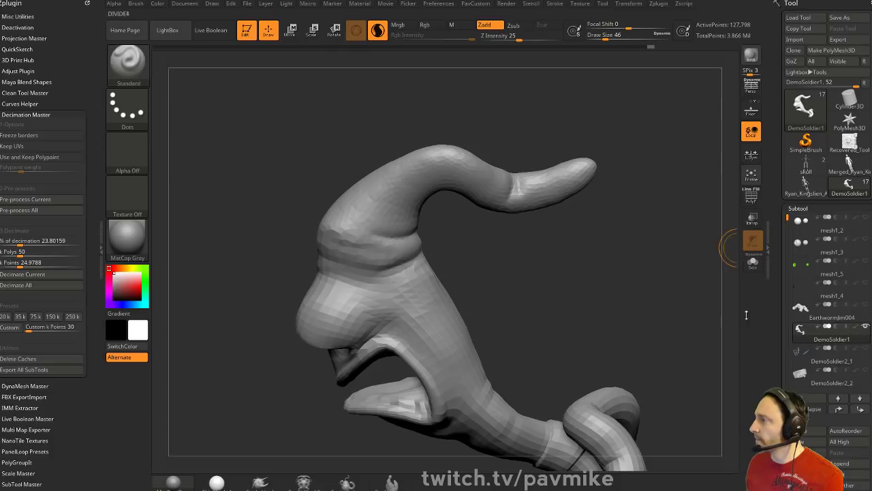
right_drag(432, 253, 414, 251)
mouse_move(413, 252)
mouse_down()
mouse_move(482, 259)
mouse_move(352, 284)
mouse_up()
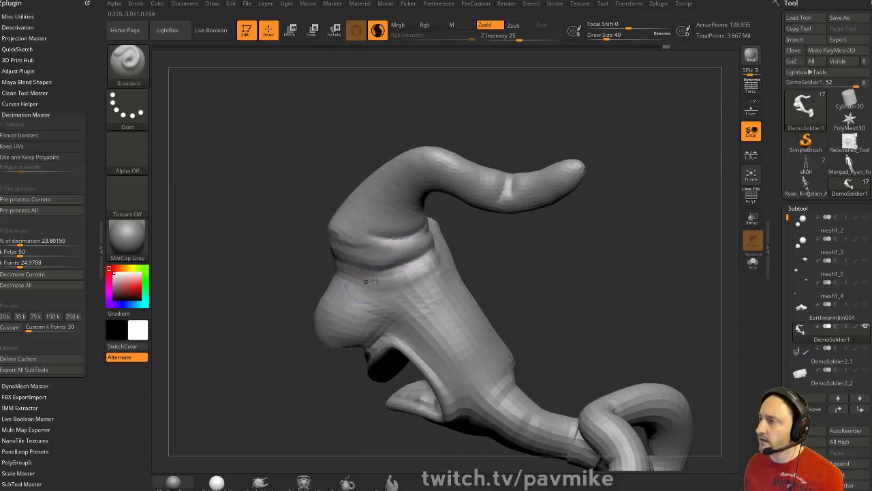
Examine the reshaped head from the front and side, and display the wireframe to inspect the density down to the coil
right_drag(353, 286, 612, 208)
mouse_move(589, 202)
mouse_down()
mouse_move(563, 160)
mouse_move(559, 343)
mouse_move(599, 259)
mouse_move(661, 225)
mouse_up()
alt+drag(654, 262, 648, 364)
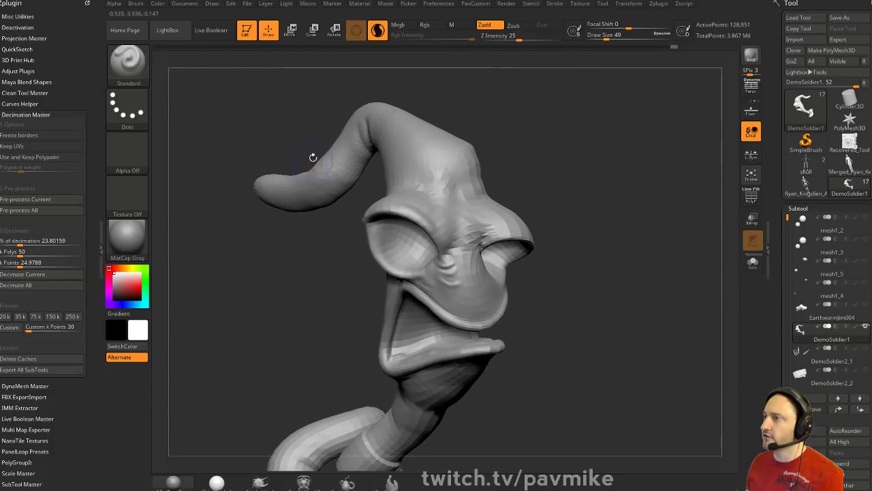
drag(577, 200, 579, 194)
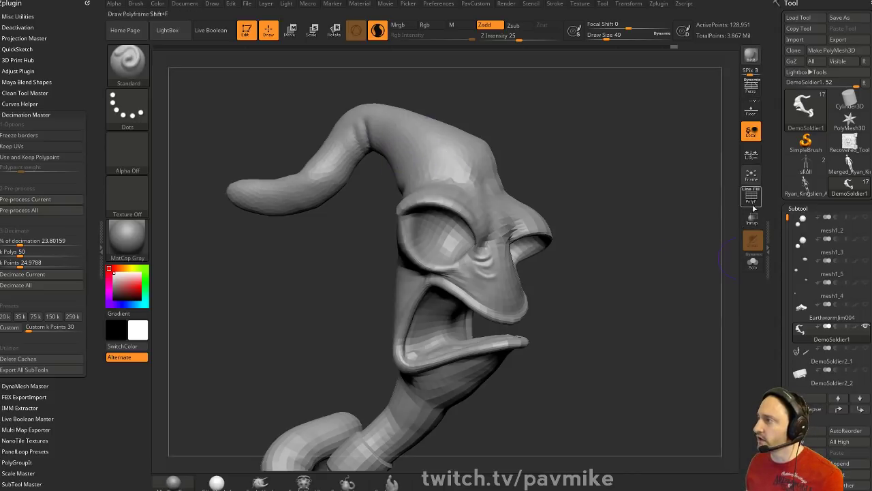
key(shift+f)
mouse_move(617, 276)
mouse_down()
mouse_move(653, 171)
mouse_move(637, 259)
mouse_move(650, 267)
mouse_move(426, 253)
mouse_up()
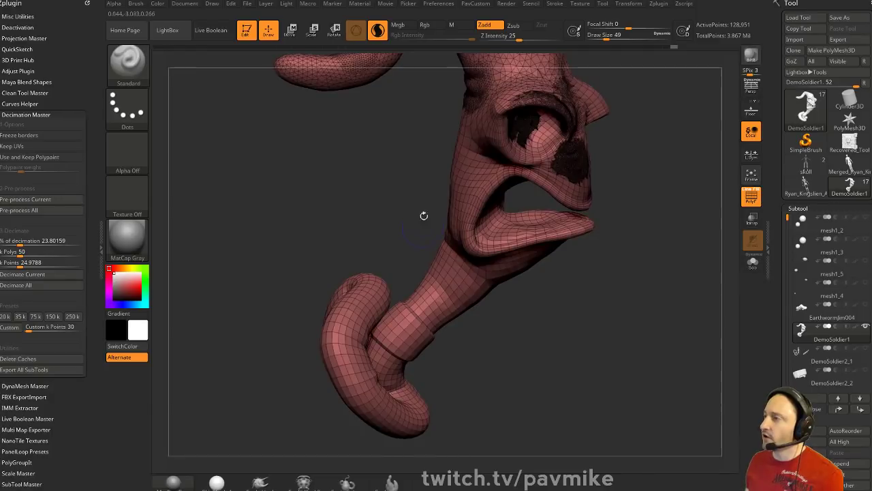
drag(514, 343, 407, 315)
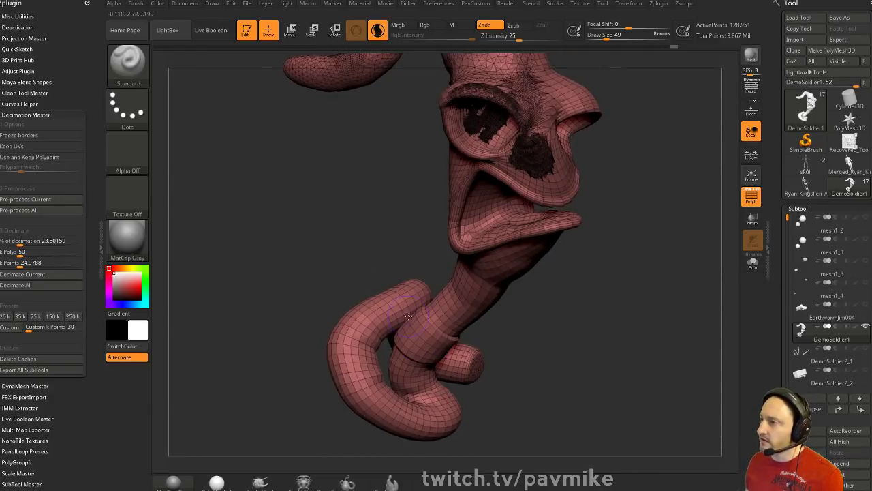
Try remeshing the worm with DynaMesh, inspect where the coil meets the collar, and undo the remesh
key(space)
click(640, 144)
mouse_move(586, 334)
mouse_down()
mouse_move(382, 272)
mouse_move(351, 237)
mouse_move(349, 210)
mouse_up()
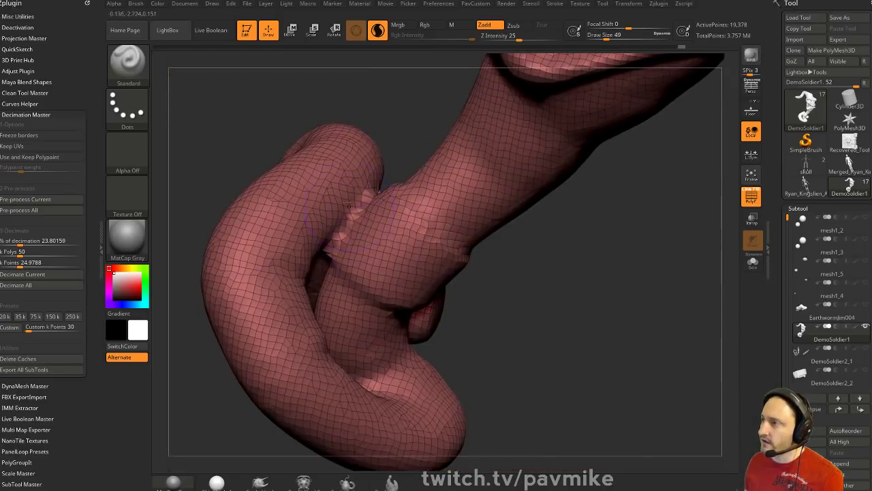
alt+drag(633, 323, 560, 385)
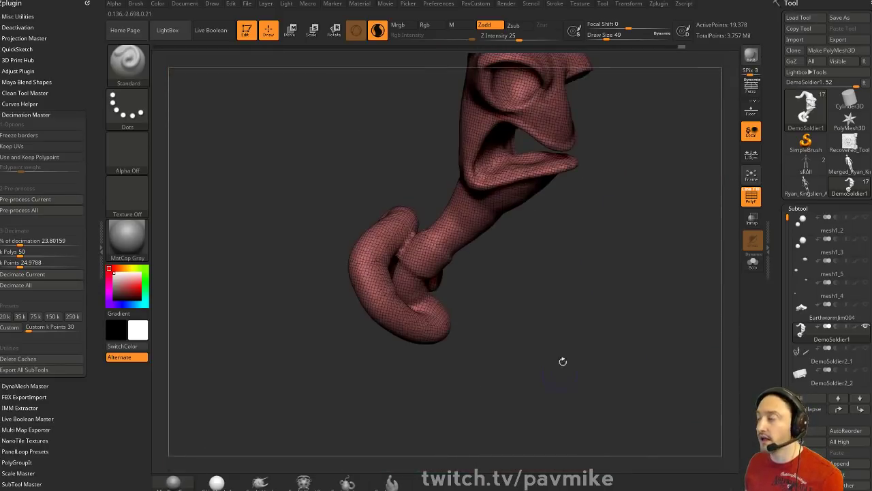
key(ctrl+z)
Separate the head and neck from the coiled body into their own polygroup using a topological mask
alt+drag(594, 288, 619, 297)
key(space)
mouse_move(542, 359)
mouse_down()
mouse_move(477, 348)
mouse_move(507, 319)
mouse_move(498, 300)
mouse_move(562, 310)
mouse_move(550, 326)
mouse_move(561, 292)
mouse_up()
key(r)
key(w)
ctrl+drag(443, 239, 436, 277)
key(ctrl+w)
key(q)
Isolate the head and neck polygroup and bring the whole worm back into view
mouse_move(613, 251)
alt+mouse_down()
mouse_move(616, 288)
mouse_move(599, 293)
alt+mouse_up()
ctrl+shift+click(450, 245)
ctrl+shift+click(604, 301)
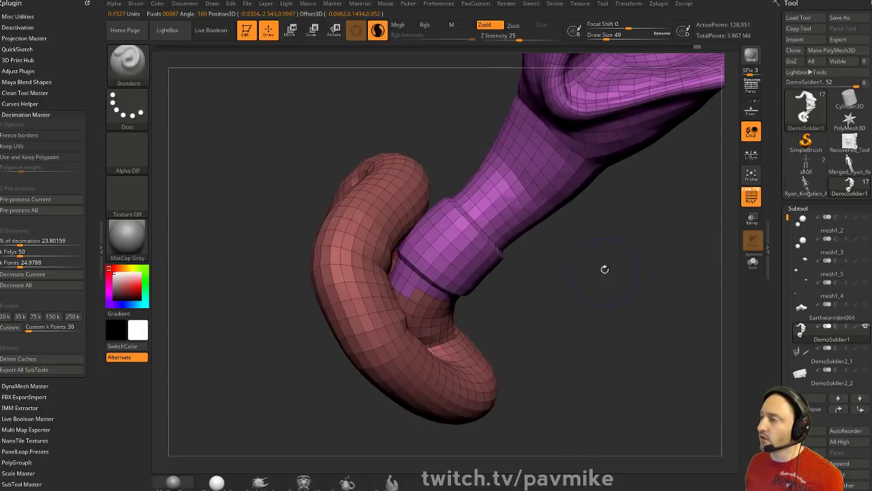
Mask everything except the head-and-neck polygroup and sculpt the collar with the Standard brush at draw sizes 54 and 20
key(ctrl)
key(w)
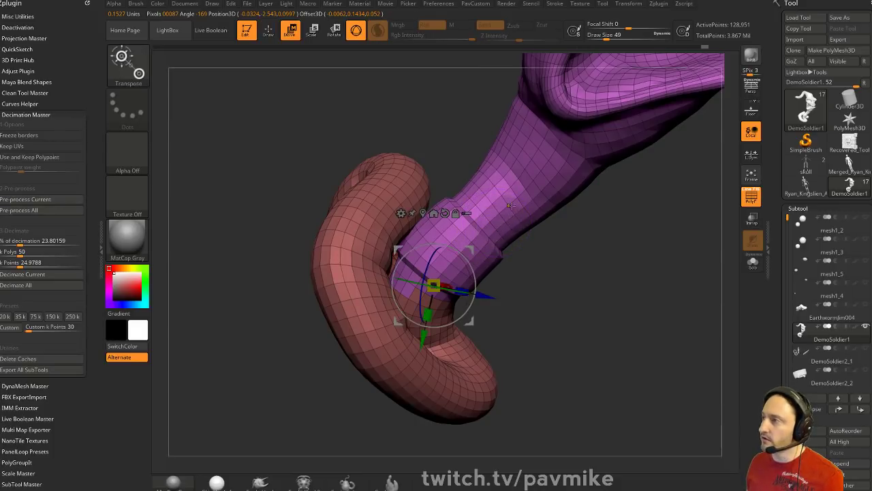
ctrl+click(516, 215)
key(q)
drag(608, 259, 581, 263)
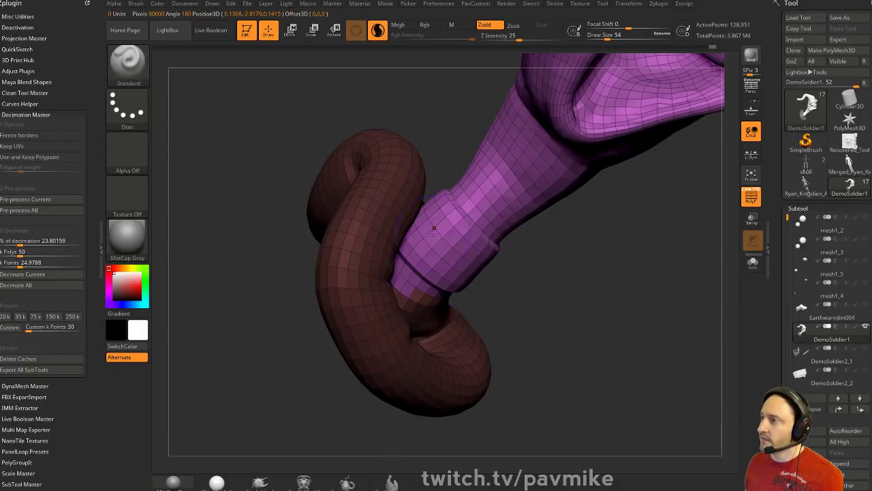
key(shift)
drag(522, 269, 425, 235)
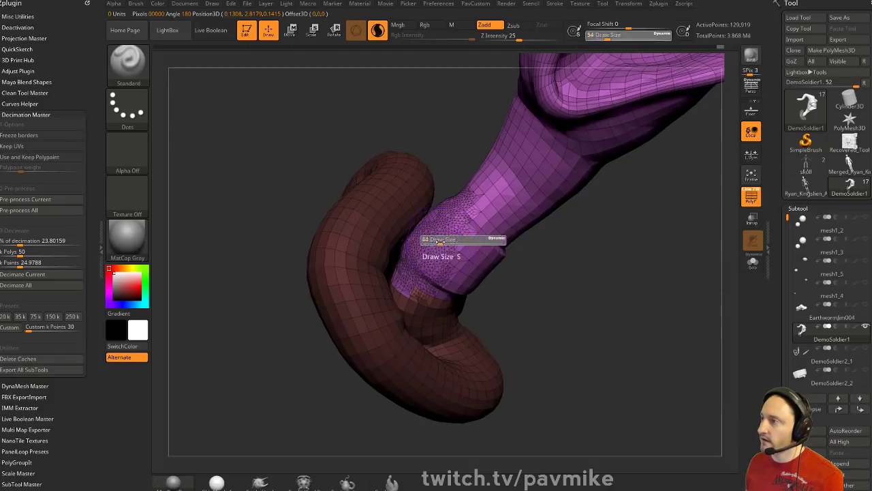
drag(573, 299, 391, 293)
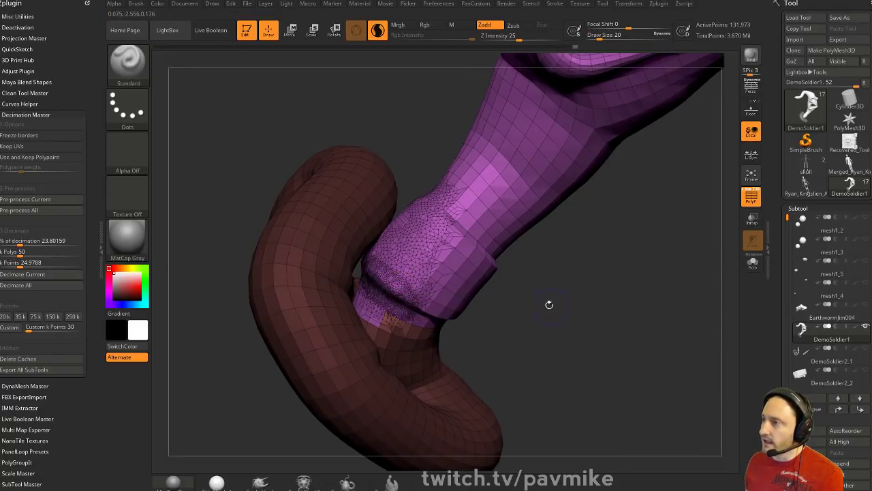
drag(551, 306, 516, 306)
Reshape the collar beside the masked coil with the Move brush and check the neck from another side
key(b)
key(m)
key(v)
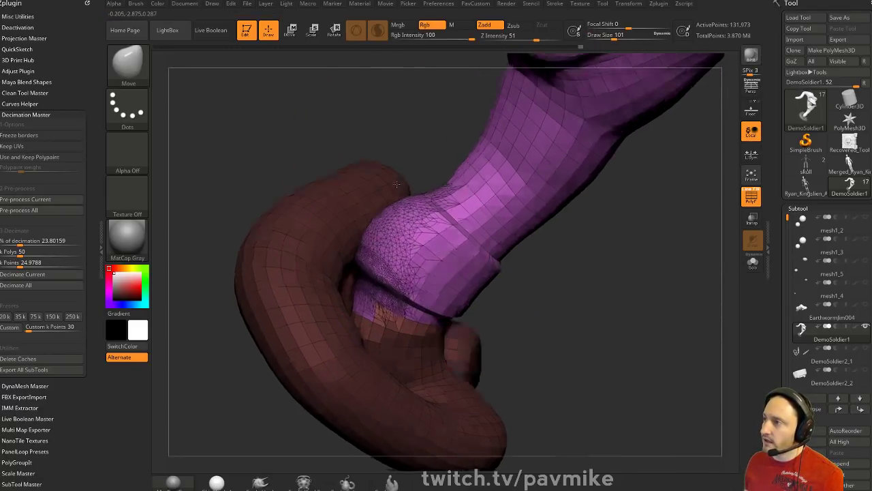
drag(390, 163, 443, 165)
drag(411, 197, 399, 191)
drag(382, 160, 334, 162)
drag(409, 236, 385, 256)
drag(553, 269, 651, 280)
drag(640, 279, 585, 287)
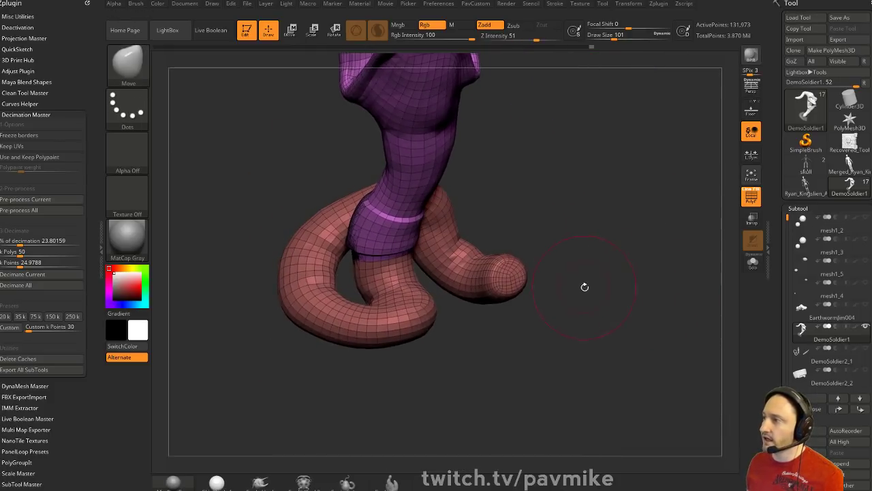
Pull the coil's free end into a curved, tapered tip with the SnakeHook brush, undoing the stray stroke
key(b)
key(s)
key(h)
drag(494, 339, 502, 298)
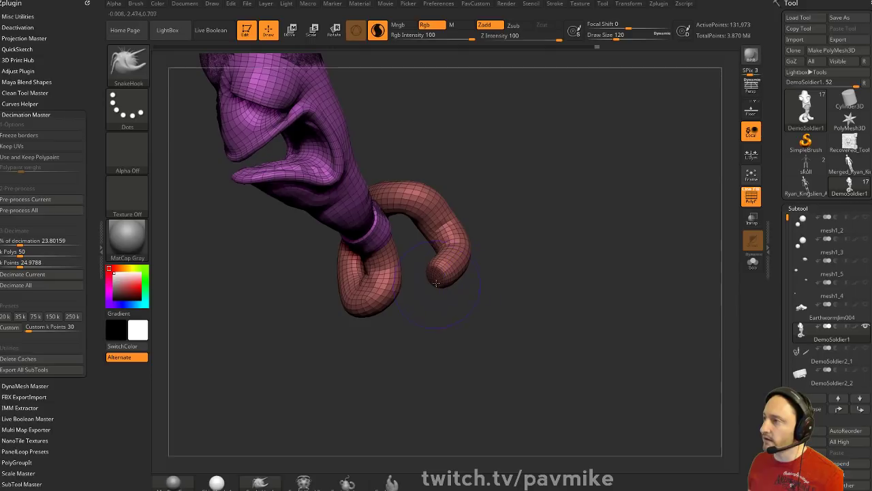
drag(436, 280, 395, 310)
mouse_move(407, 348)
mouse_down()
mouse_move(461, 365)
mouse_move(469, 351)
mouse_up()
drag(436, 304, 352, 257)
key(ctrl+z)
drag(492, 303, 482, 297)
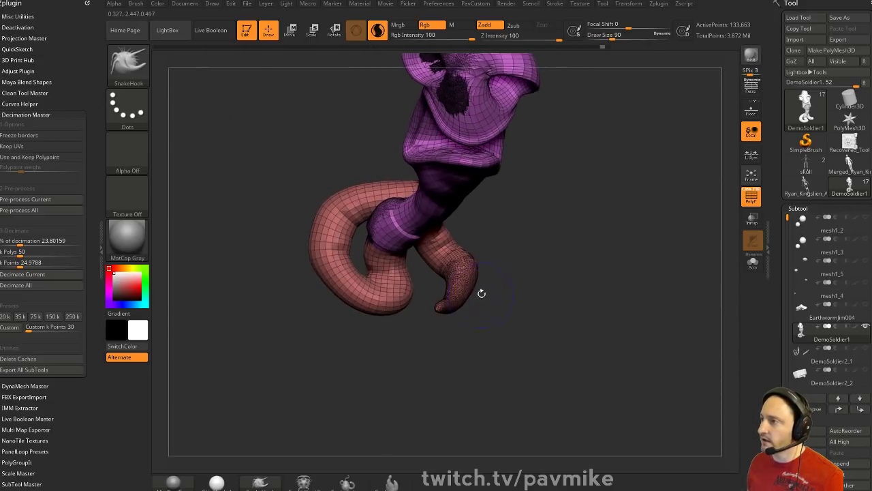
drag(536, 263, 506, 255)
Separate the tapered tail end into its own polygroup using a topological mask, and mask the rest of the worm
key(r)
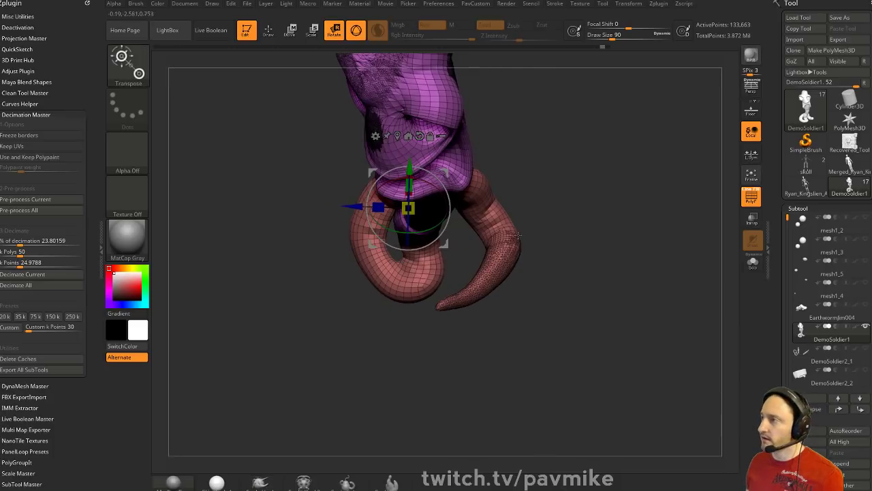
ctrl+drag(487, 201, 496, 219)
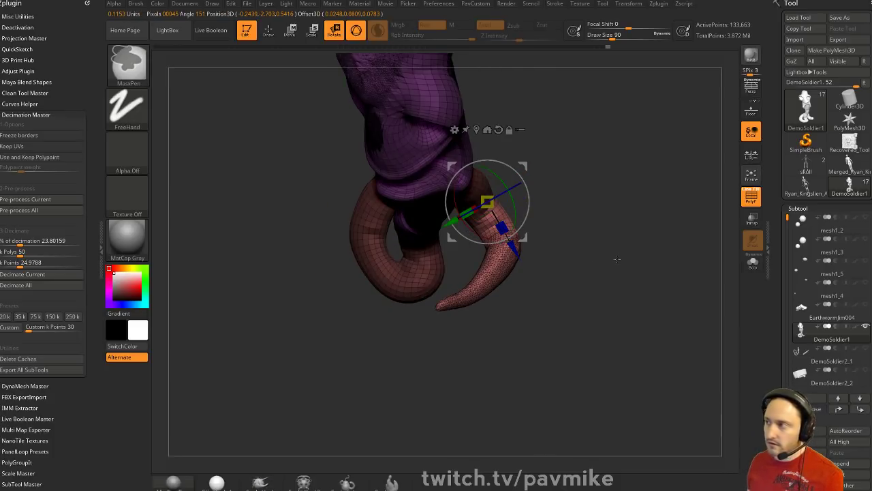
ctrl+click(615, 265)
key(q)
drag(618, 261, 546, 280)
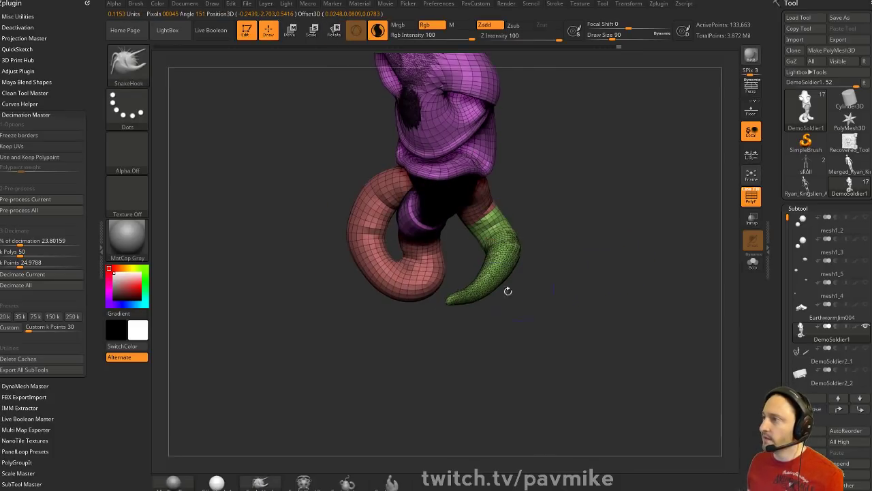
drag(467, 289, 526, 307)
key(r)
ctrl+click(497, 288)
key(q)
Pull the unmasked tail tip across the front of the coil with the SnakeHook brush
drag(413, 308, 384, 272)
drag(447, 272, 510, 283)
key(s)
drag(427, 304, 435, 304)
drag(508, 300, 488, 327)
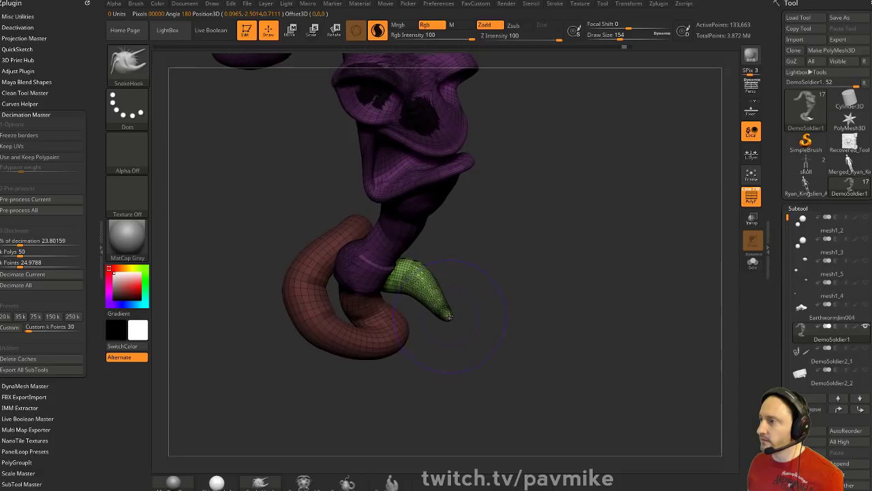
drag(385, 322, 343, 317)
drag(432, 347, 429, 317)
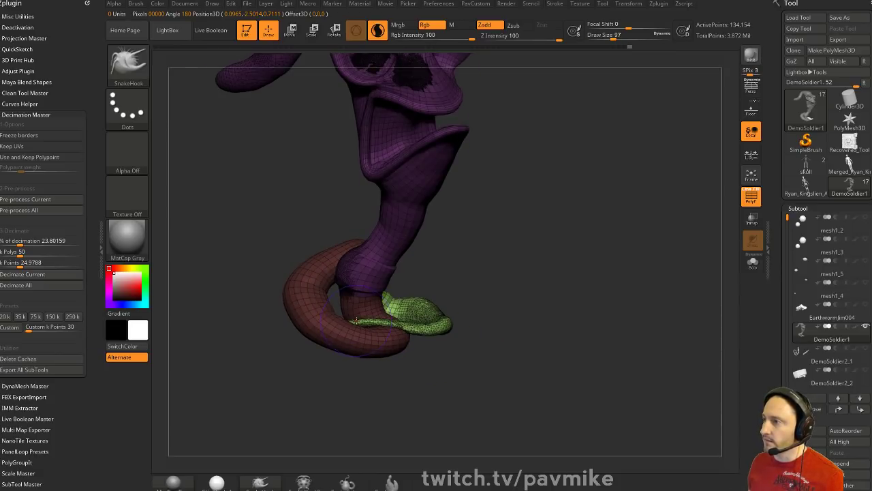
Thicken the thin tail with the Inflate brush at draw size 97, smooth it, and clear the mask
key(b)
key(i)
key(n)
drag(521, 253, 510, 317)
mouse_move(365, 315)
mouse_down()
mouse_move(445, 315)
mouse_move(402, 325)
mouse_move(451, 249)
mouse_up()
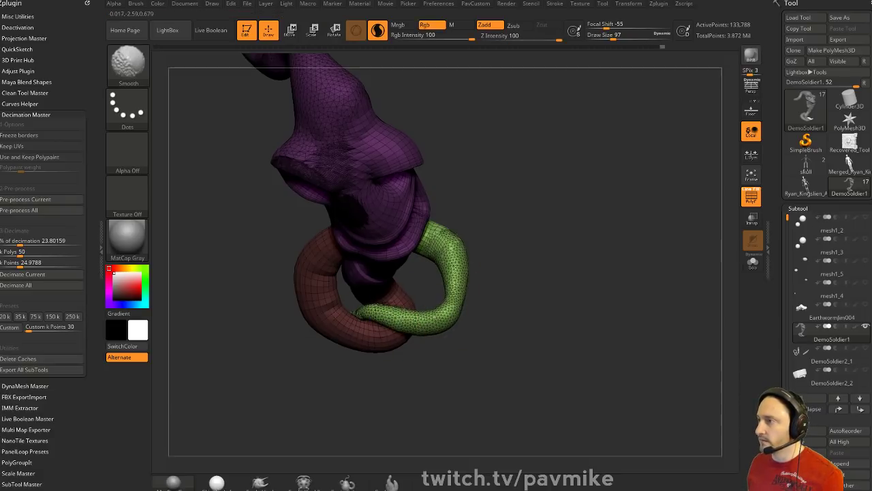
drag(503, 319, 509, 263)
mouse_move(477, 309)
mouse_down()
mouse_move(470, 268)
mouse_move(460, 304)
mouse_move(415, 301)
mouse_up()
drag(507, 299, 544, 273)
ctrl+drag(634, 253, 693, 255)
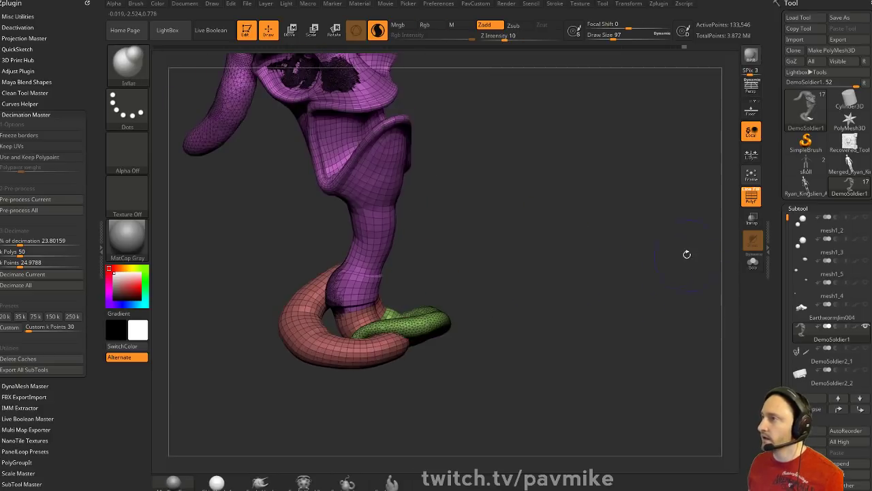
ctrl+drag(633, 216, 628, 301)
Smooth the front of the coil near the tail, hide the wireframe, and view the whole worm
mouse_move(550, 268)
mouse_down()
mouse_move(581, 291)
mouse_move(574, 256)
mouse_up()
key(s)
mouse_move(371, 341)
shift+mouse_down()
mouse_move(375, 351)
mouse_move(315, 347)
mouse_move(333, 339)
shift+mouse_up()
mouse_move(483, 338)
mouse_down()
mouse_move(451, 291)
mouse_move(489, 303)
mouse_up()
mouse_move(541, 292)
alt+mouse_down()
mouse_move(524, 214)
mouse_move(584, 276)
alt+mouse_up()
key(s)
drag(590, 276, 585, 276)
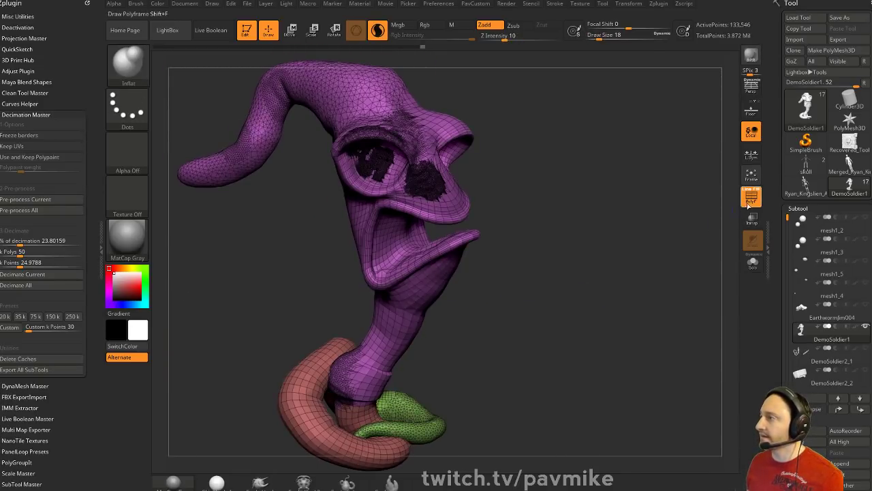
click(751, 196)
drag(681, 214, 666, 338)
mouse_move(534, 238)
mouse_down()
mouse_move(629, 252)
mouse_move(660, 231)
mouse_up()
Switch to the Standard brush and smooth over the dense eye-socket area of the head
key(b)
key(s)
key(t)
key(s)
drag(424, 192, 423, 193)
mouse_move(422, 193)
shift+mouse_down()
mouse_move(398, 199)
mouse_move(469, 187)
shift+mouse_up()
mouse_move(599, 205)
mouse_down()
mouse_move(508, 198)
mouse_move(542, 176)
mouse_move(524, 172)
mouse_move(545, 174)
mouse_up()
mouse_move(634, 204)
mouse_down()
mouse_move(555, 198)
mouse_move(538, 170)
mouse_move(539, 196)
mouse_move(532, 191)
mouse_up()
Fill the eye sockets with the Clay brush and smooth the transitions on the side of the head
key(b)
key(c)
key(l)
mouse_move(532, 173)
shift+mouse_down()
mouse_move(550, 176)
mouse_move(520, 212)
shift+mouse_up()
drag(411, 216, 570, 219)
mouse_move(510, 166)
mouse_down()
mouse_move(497, 176)
mouse_move(509, 144)
mouse_up()
shift+drag(473, 169, 476, 189)
mouse_move(595, 163)
alt+mouse_down()
mouse_move(600, 138)
mouse_move(546, 176)
alt+mouse_up()
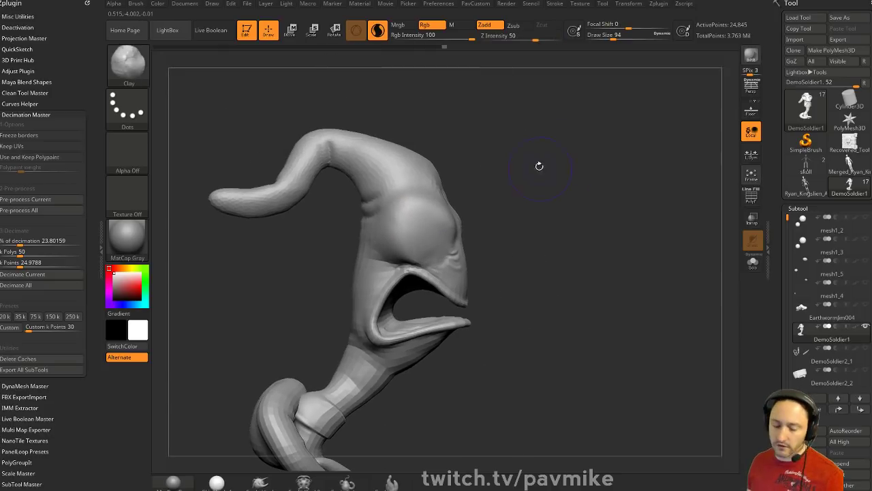
Carve into the filled eye area on both sides of the head with the Clay brush in subtractive mode
drag(405, 213, 407, 213)
mouse_move(411, 213)
alt+mouse_down()
mouse_move(409, 233)
mouse_move(424, 217)
alt+mouse_up()
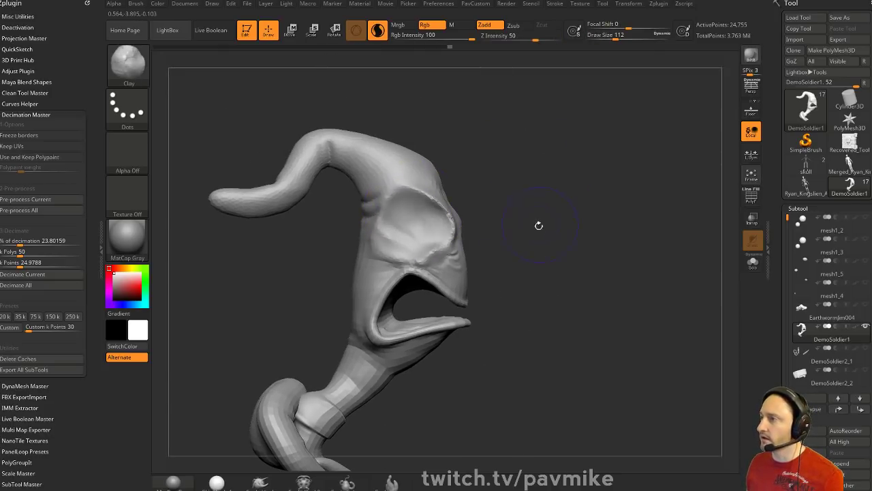
drag(540, 222, 484, 221)
alt+drag(440, 232, 446, 212)
drag(579, 223, 469, 230)
mouse_move(419, 215)
mouse_down()
mouse_move(532, 191)
mouse_move(443, 229)
mouse_move(447, 259)
mouse_up()
Smooth the carved eye area and forehead into one continuous head surface
drag(541, 206, 576, 206)
shift+drag(391, 222, 393, 248)
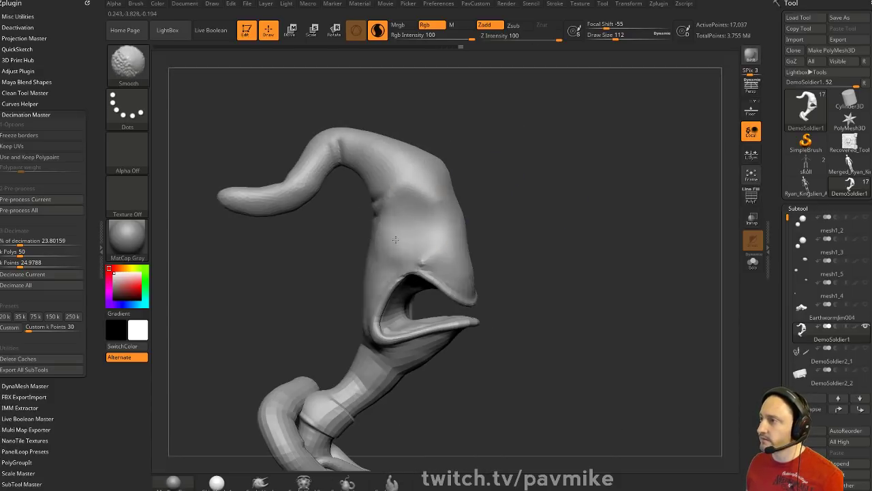
shift+drag(445, 212, 447, 231)
mouse_move(610, 199)
mouse_down()
mouse_move(559, 195)
mouse_move(579, 195)
mouse_up()
shift+drag(457, 181, 456, 164)
alt+drag(600, 238, 593, 204)
Fill the remaining dents on the side of the head with the Clay brush and smooth them
mouse_move(572, 212)
mouse_down()
mouse_move(611, 212)
mouse_move(453, 227)
mouse_move(513, 186)
mouse_move(517, 209)
mouse_up()
key(s)
drag(423, 247, 409, 225)
drag(516, 221, 493, 226)
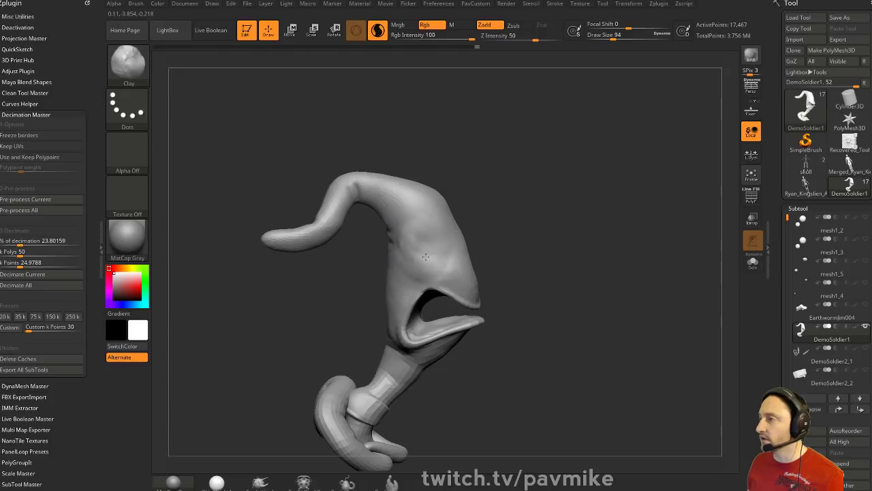
drag(417, 235, 428, 249)
shift+drag(413, 244, 413, 249)
right_drag(420, 222, 582, 224)
Start the Project Primitive deformer on the worm and position its primitive at the head
key(w)
alt+drag(527, 366, 515, 298)
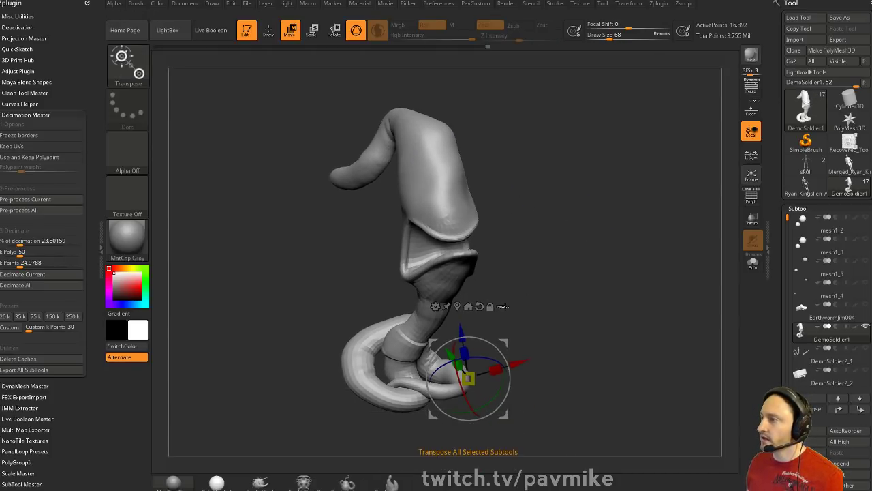
click(435, 306)
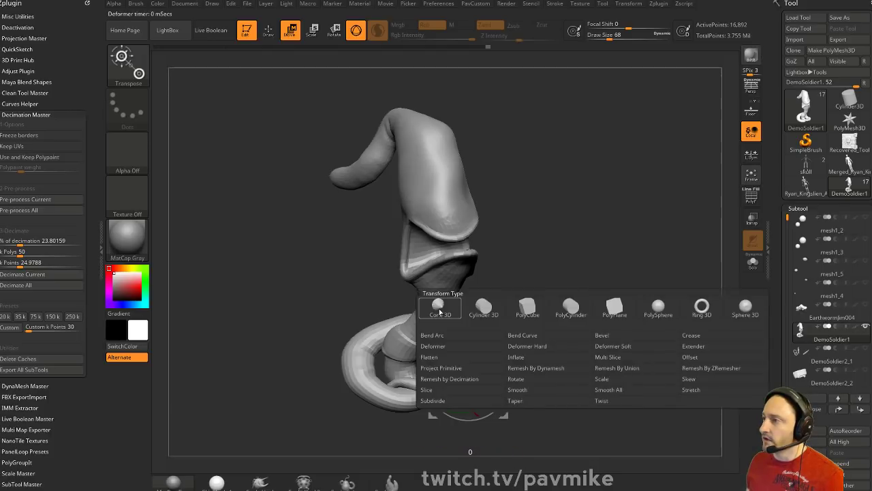
click(477, 369)
drag(646, 208, 588, 247)
drag(450, 253, 501, 190)
drag(585, 199, 535, 200)
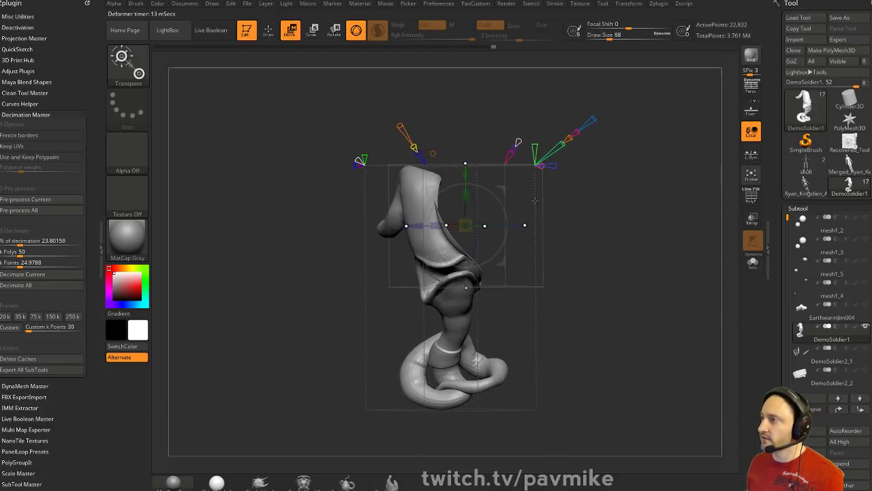
drag(471, 222, 427, 229)
drag(575, 193, 483, 209)
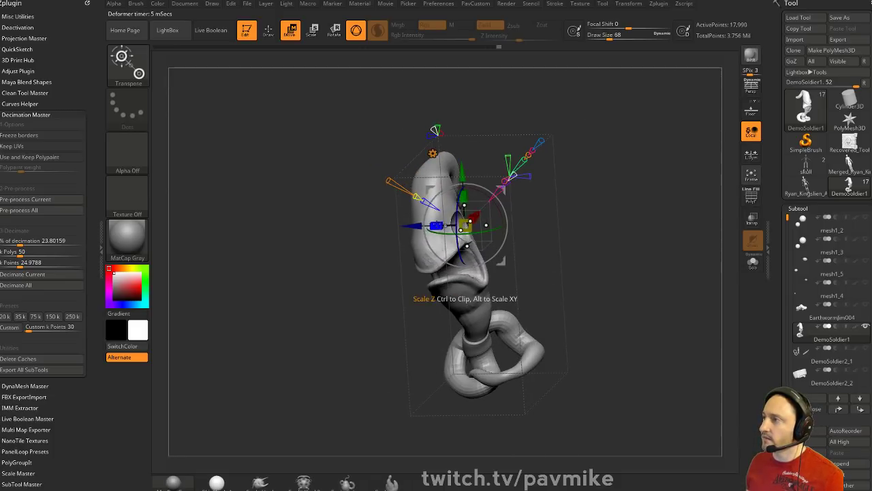
Move and scale the projected primitive into a rounded eye bulge on one side of the head
drag(432, 191, 382, 194)
drag(538, 196, 659, 203)
drag(460, 192, 445, 187)
drag(647, 206, 409, 280)
drag(409, 225, 417, 226)
drag(604, 203, 467, 178)
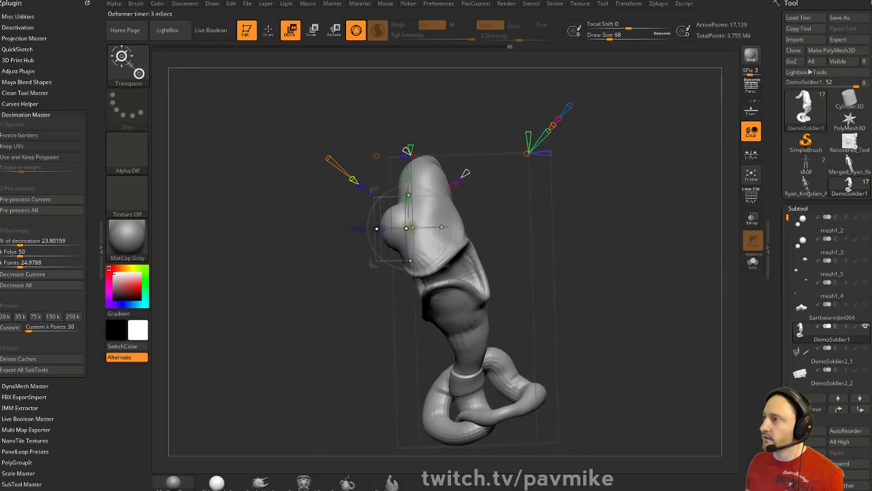
drag(623, 205, 528, 192)
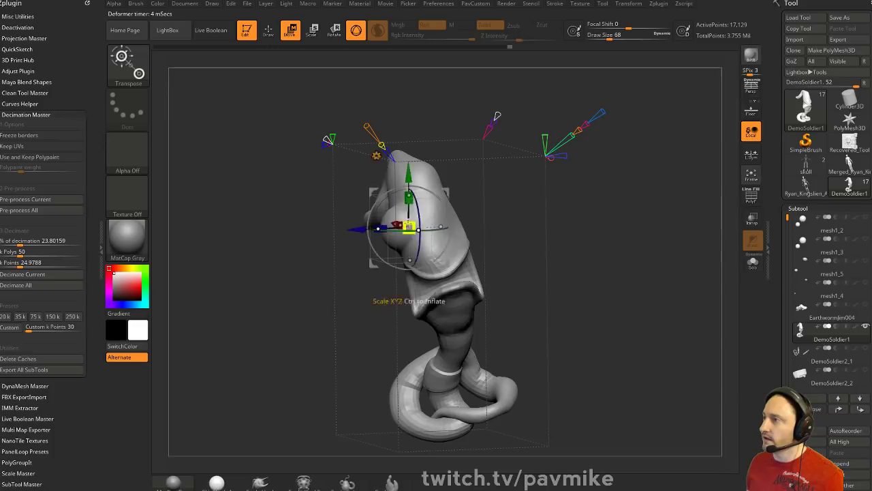
Project a second rounded bulge on the opposite side of the head and inspect the pair of eyes
drag(359, 228, 402, 225)
drag(341, 216, 382, 256)
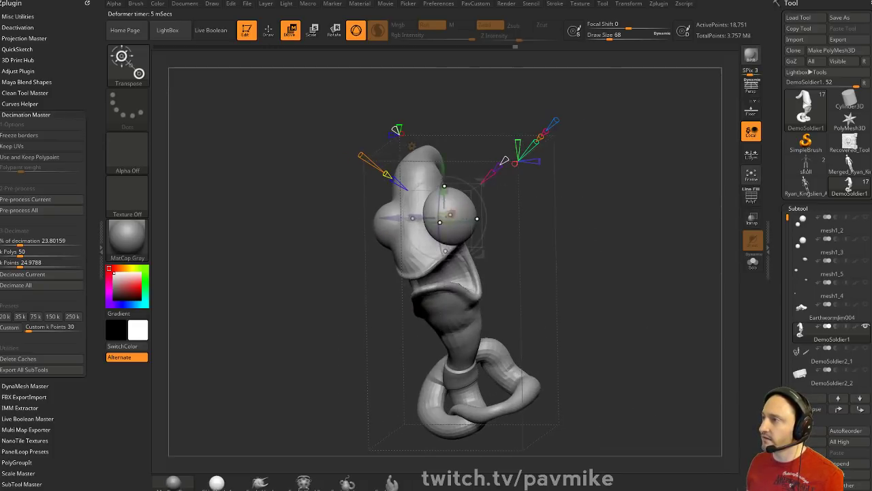
drag(606, 198, 477, 191)
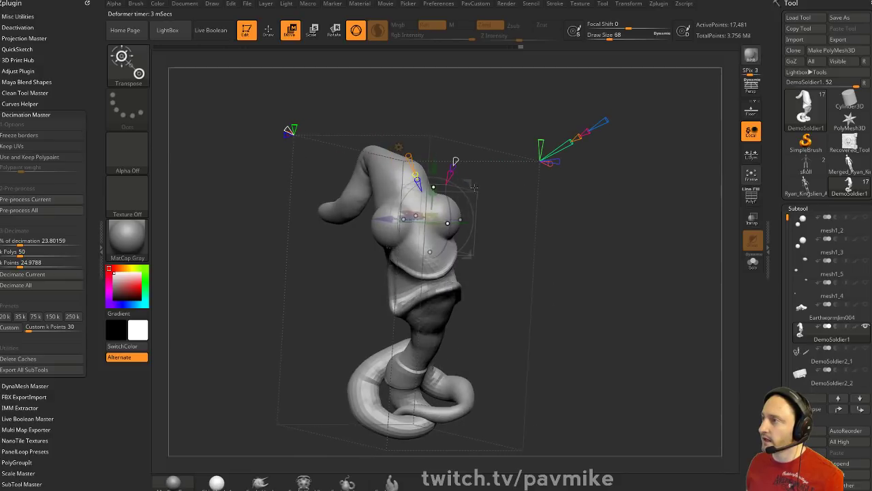
drag(600, 205, 517, 227)
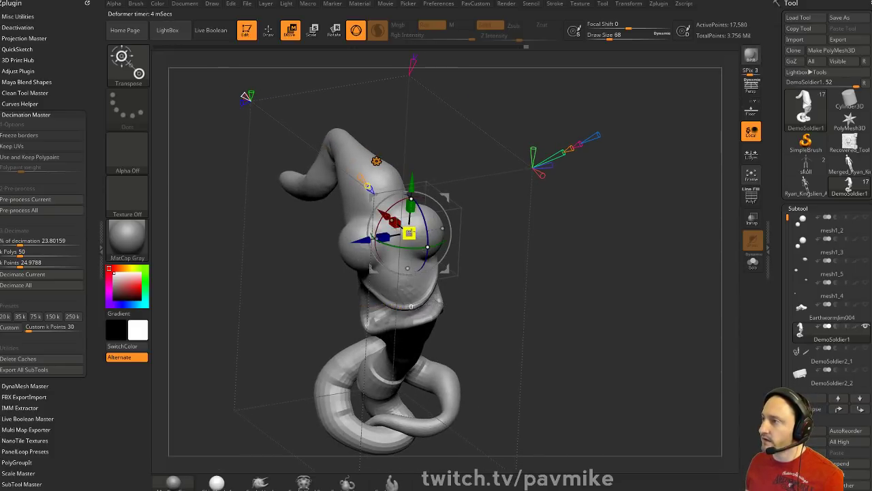
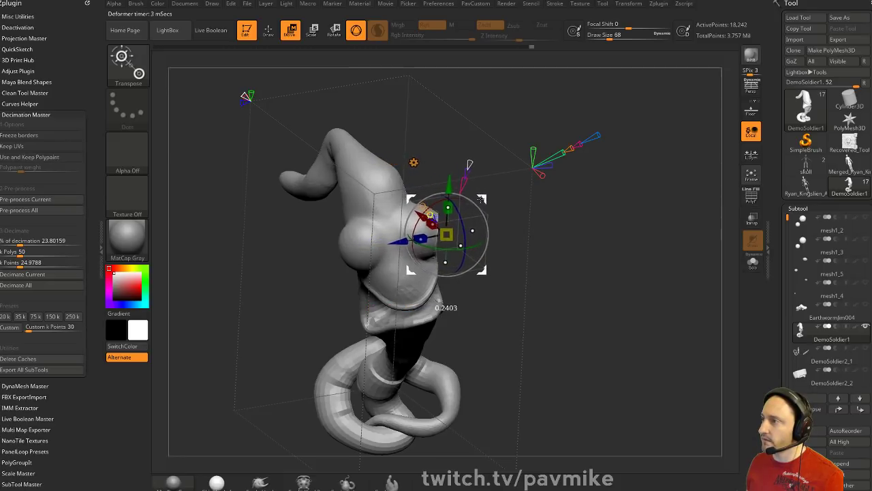
Hollow an eye socket with a resized primitive, adjust the New surface setting, and project a full sphere at that eye
drag(525, 196, 540, 210)
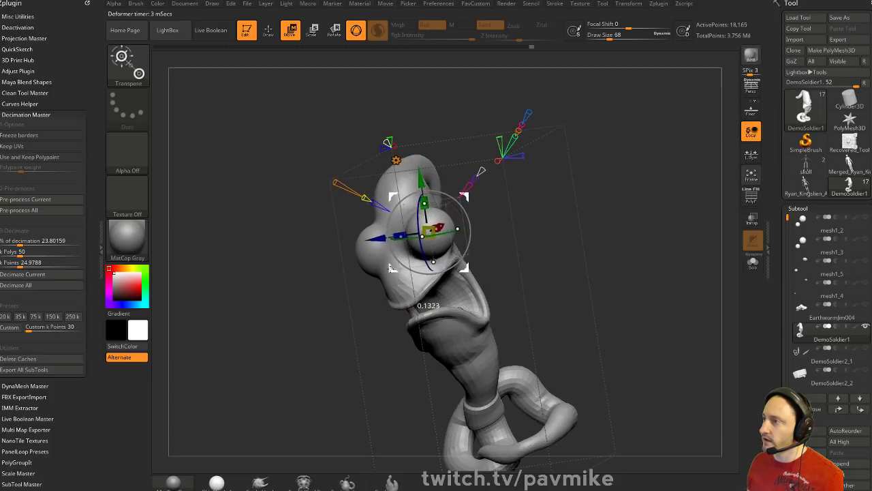
drag(513, 230, 554, 219)
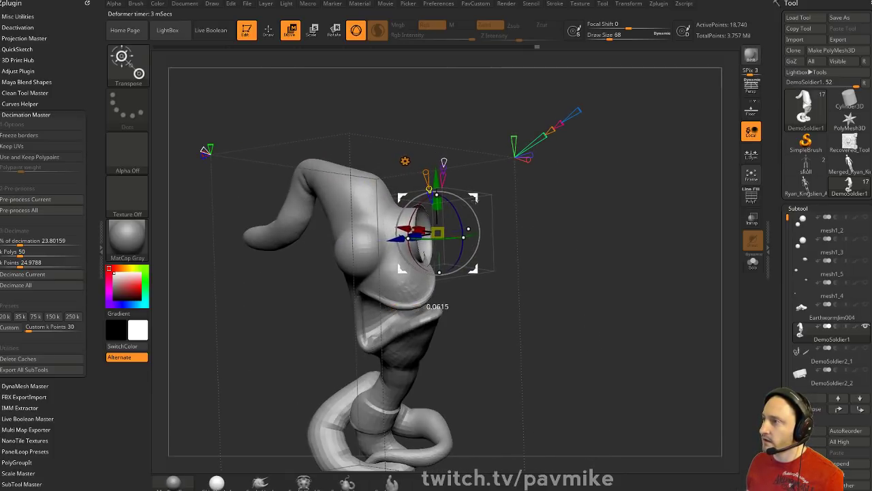
drag(530, 203, 535, 225)
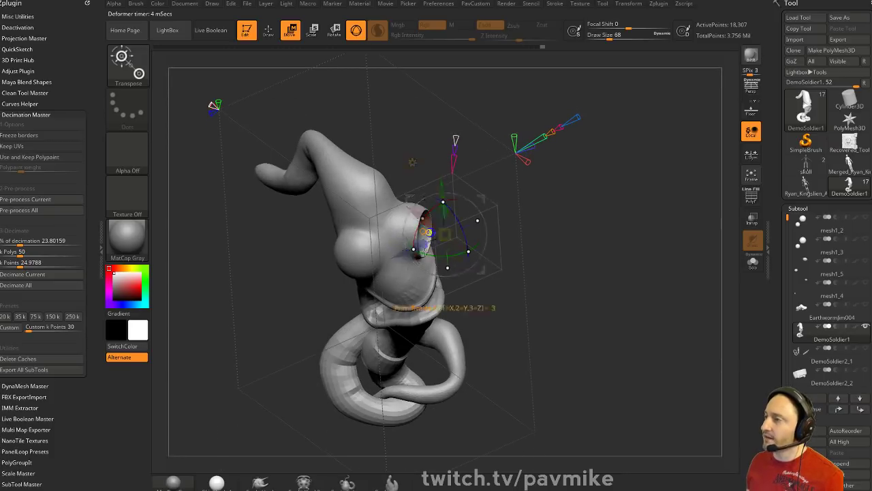
drag(567, 225, 564, 203)
alt+drag(525, 152, 507, 185)
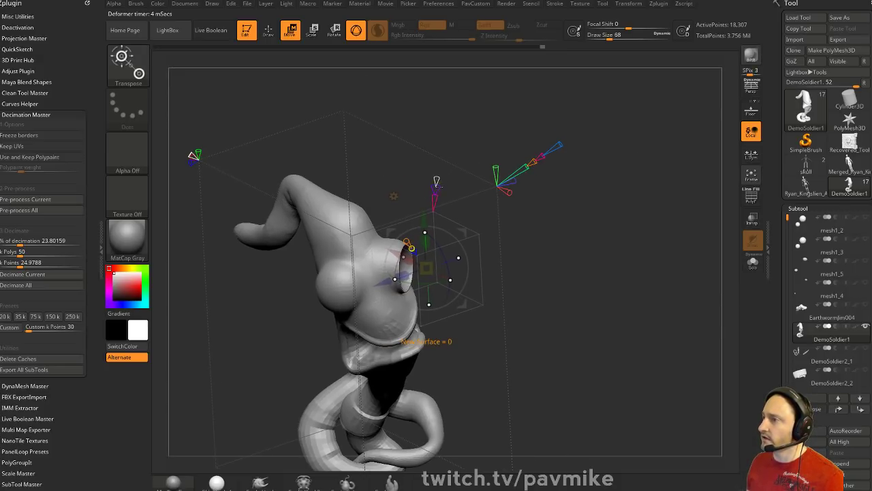
drag(438, 187, 439, 184)
drag(514, 214, 508, 279)
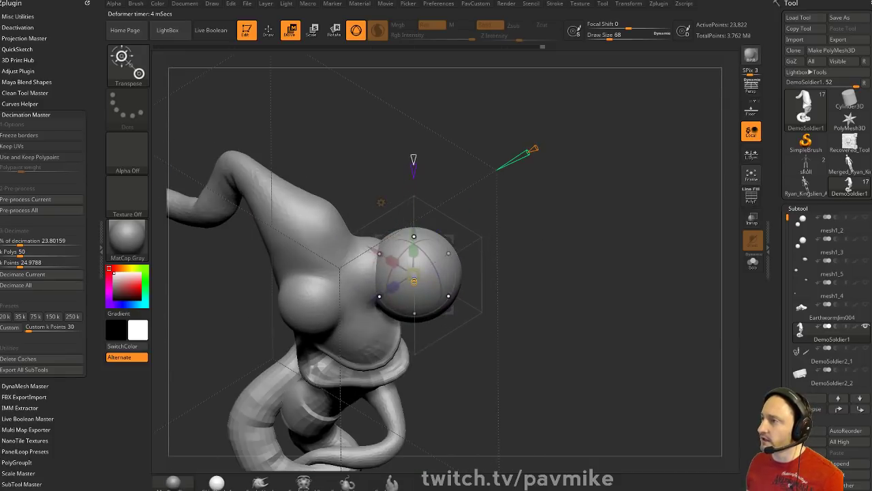
Reposition and reshape the projected sphere at the second eye to hollow a matching eye socket
drag(392, 262, 371, 248)
drag(422, 293, 441, 254)
mouse_move(478, 272)
mouse_down()
mouse_move(455, 274)
mouse_move(464, 274)
mouse_up()
right_drag(464, 274, 461, 246)
drag(389, 272, 380, 274)
right_drag(380, 274, 536, 226)
drag(535, 228, 592, 230)
ctrl+drag(472, 216, 381, 240)
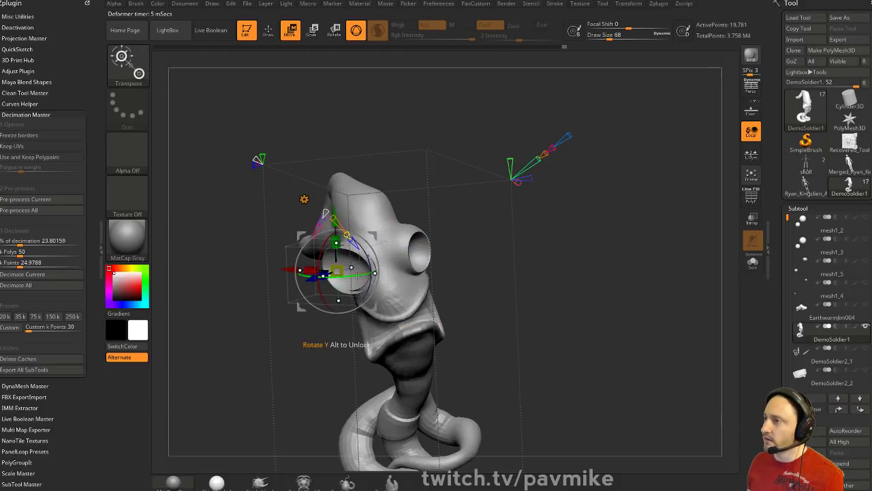
Rotate and reshape the primitive at the eye and adjust its New Surface setting to leave an open socket
drag(400, 225, 458, 271)
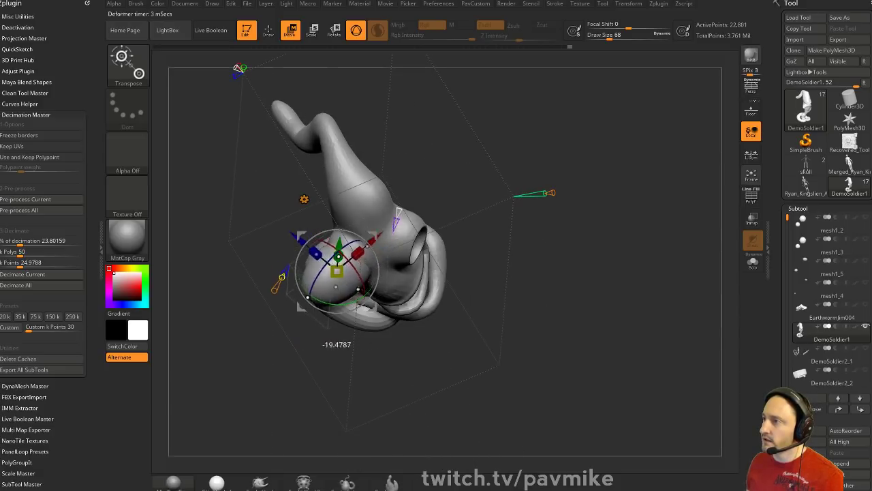
drag(372, 277, 514, 234)
drag(374, 243, 362, 253)
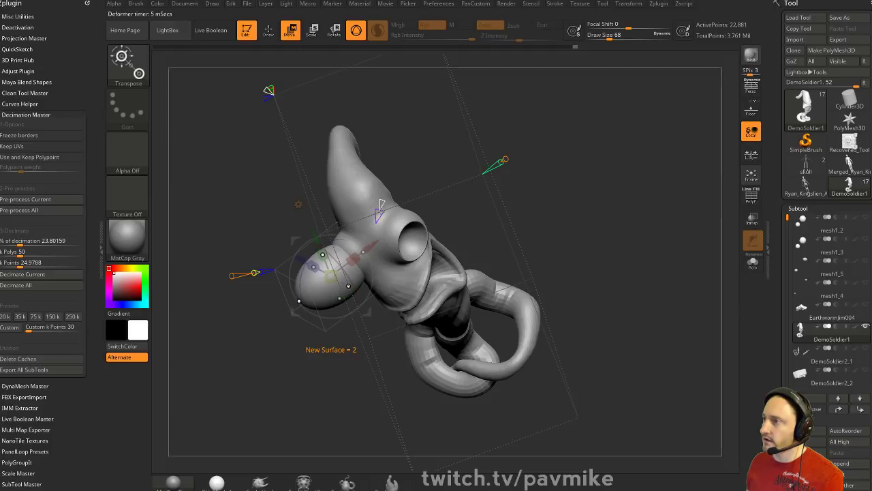
drag(382, 212, 389, 197)
drag(491, 272, 658, 293)
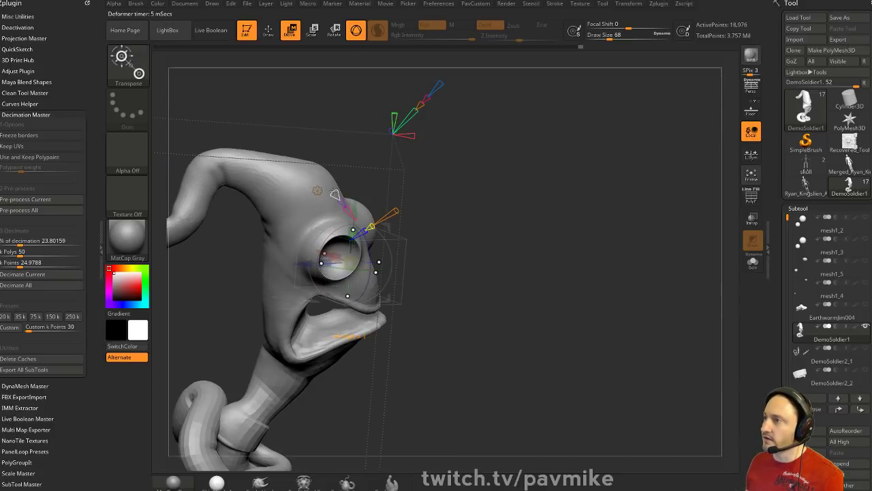
drag(538, 187, 395, 197)
alt+drag(491, 210, 438, 187)
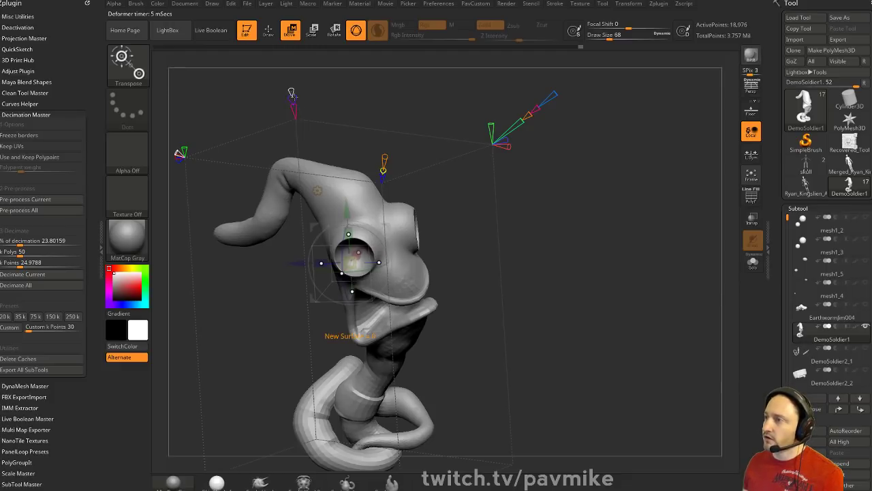
Finish the eye-socket projection and start a new Project Primitive deformer on the worm
key(shift+f)
key(shift+f)
drag(293, 97, 212, 122)
drag(279, 205, 669, 207)
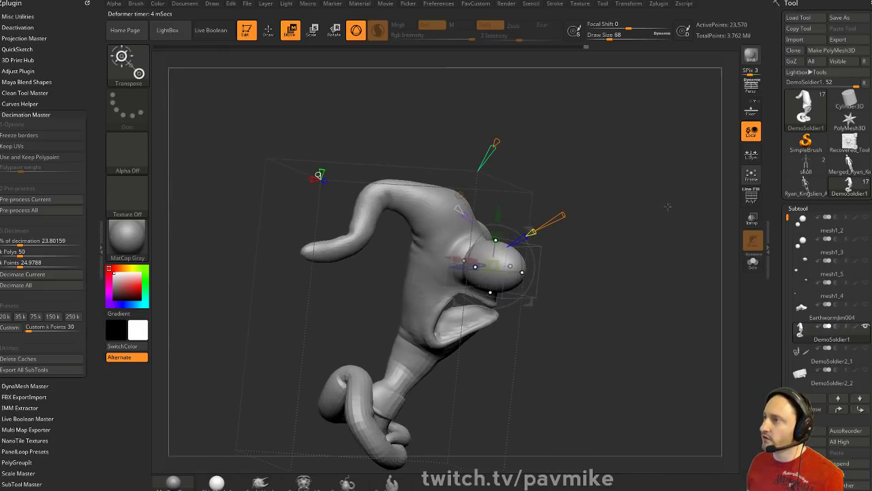
alt+drag(609, 211, 574, 227)
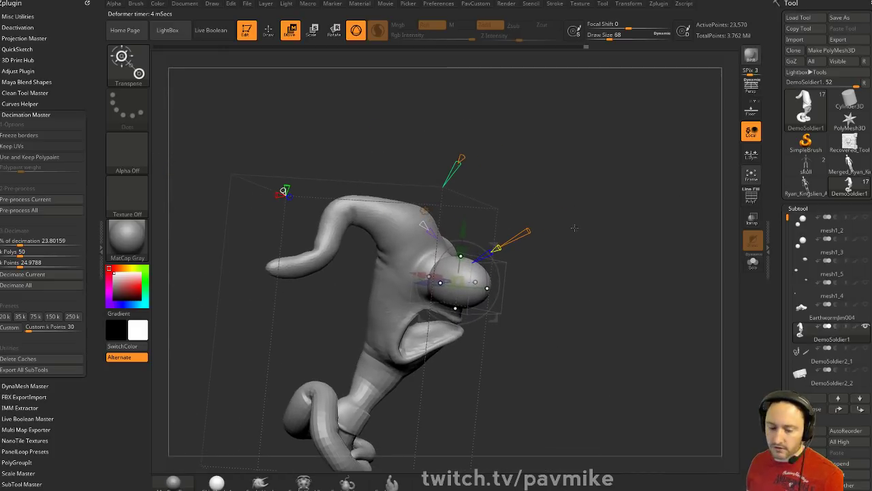
click(426, 211)
click(667, 210)
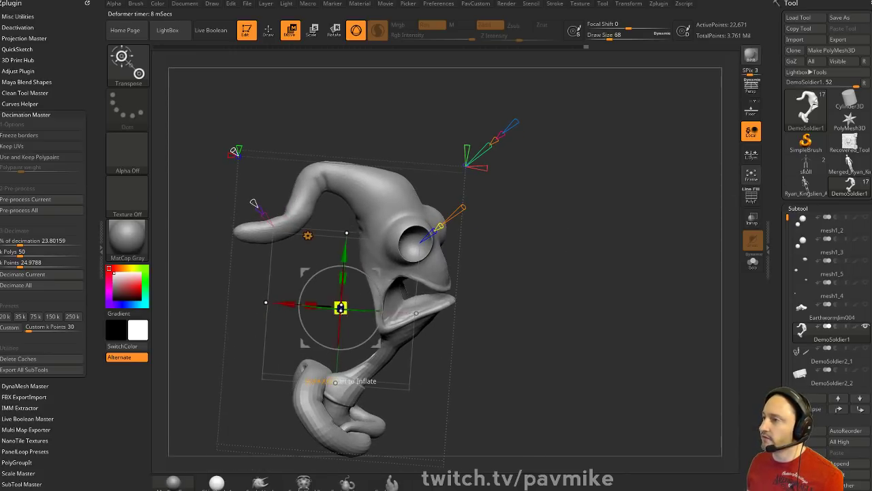
Project a full sphere at the front of the head and scale it down to eyeball size
drag(478, 151, 362, 186)
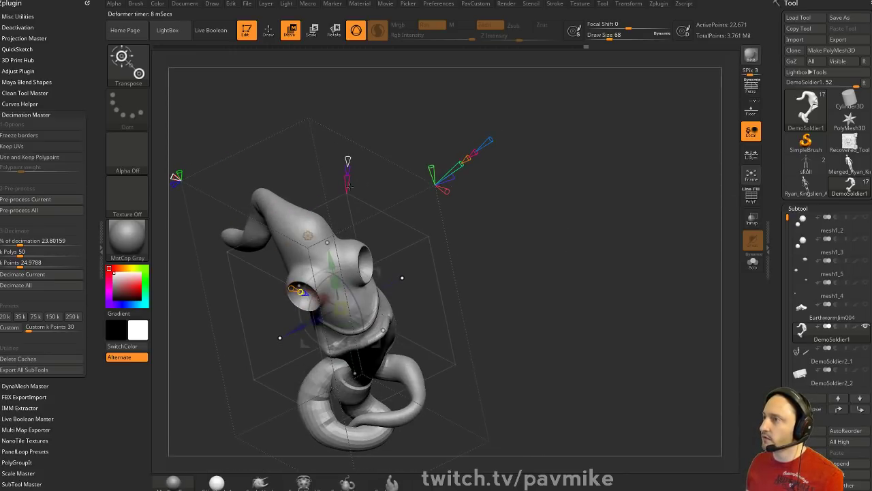
click(347, 170)
drag(470, 200, 580, 222)
drag(377, 272, 467, 203)
drag(575, 213, 516, 231)
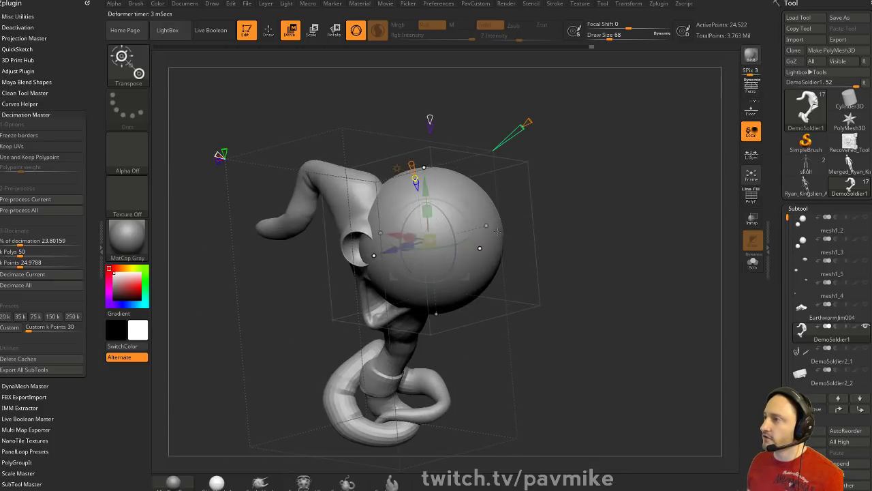
drag(429, 240, 345, 254)
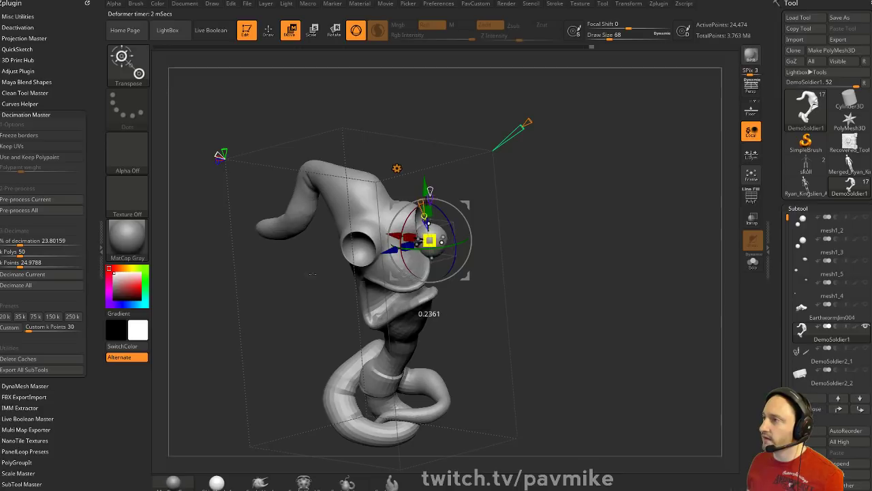
Resize the small projected sphere and fit it inside one of the open eye sockets
drag(460, 194, 462, 190)
drag(495, 208, 424, 224)
right_drag(422, 222, 599, 167)
drag(470, 187, 409, 225)
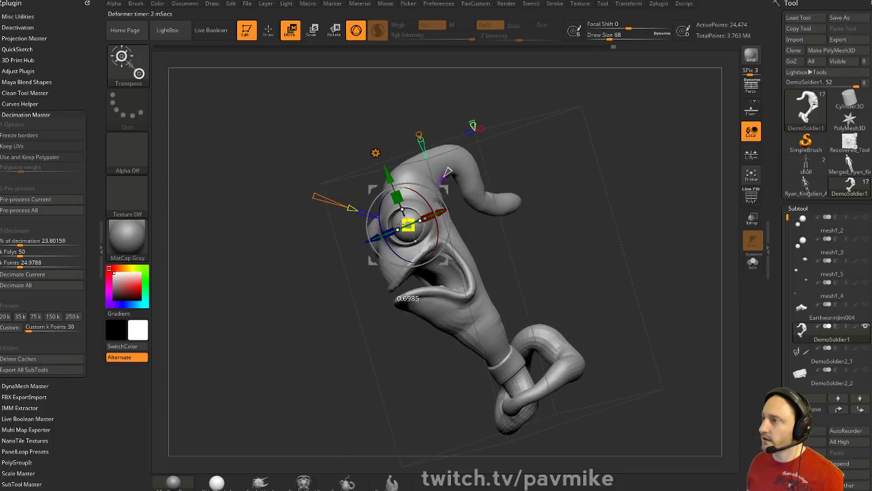
right_drag(445, 188, 609, 166)
drag(608, 164, 596, 179)
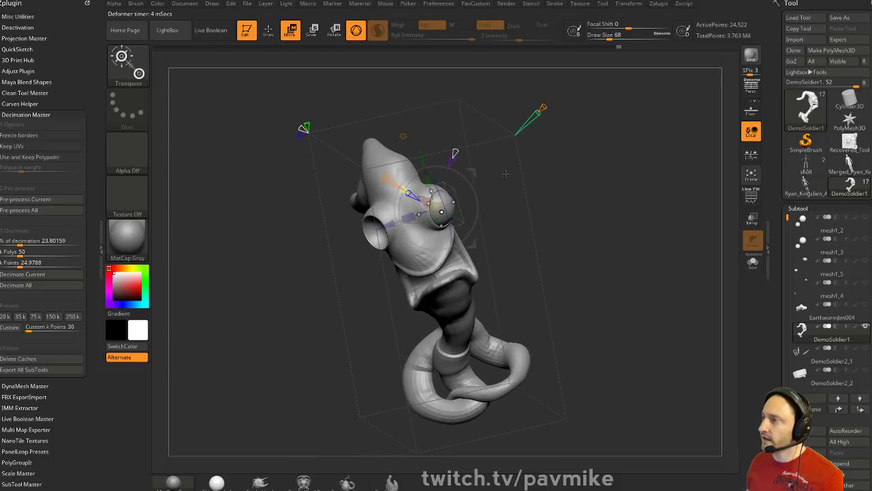
Adjust the primitive's X Symmetry and seat an eyeball sphere inside the opposite eye socket
drag(498, 176, 439, 203)
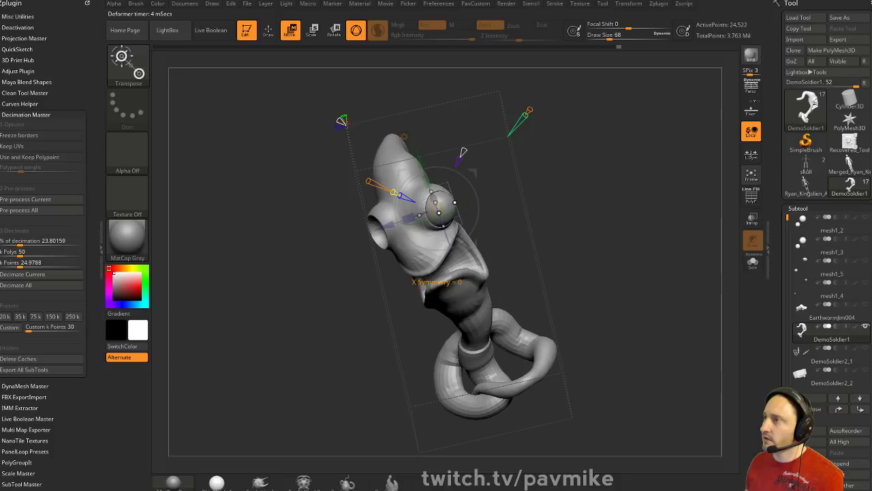
right_drag(436, 204, 440, 208)
ctrl+drag(441, 208, 376, 232)
right_drag(376, 232, 617, 168)
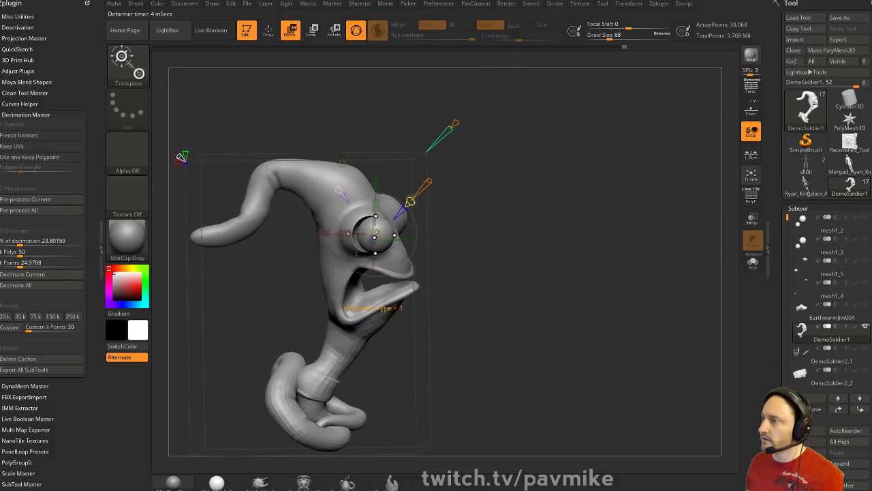
drag(411, 197, 405, 195)
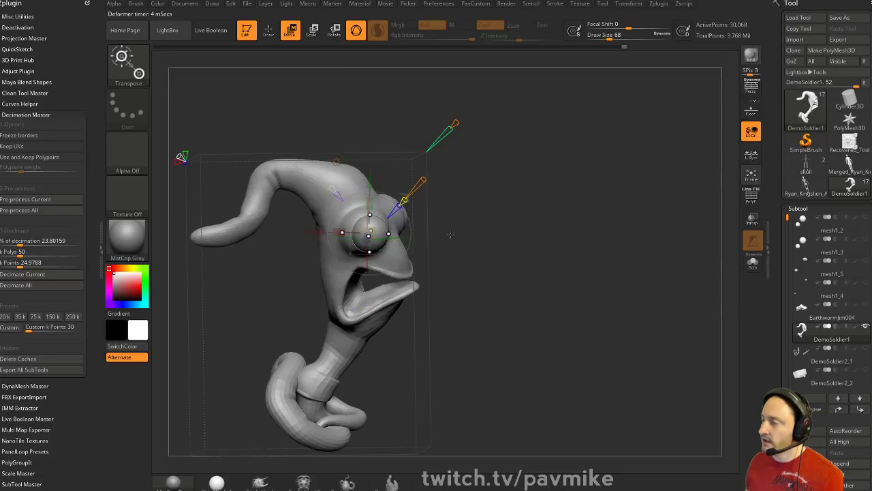
Try to adjust the head's eyeball using the gizmo with the active deformer
drag(449, 234, 506, 271)
drag(405, 262, 401, 257)
mouse_move(454, 251)
mouse_down()
mouse_move(403, 196)
mouse_move(285, 209)
mouse_up()
key(q)
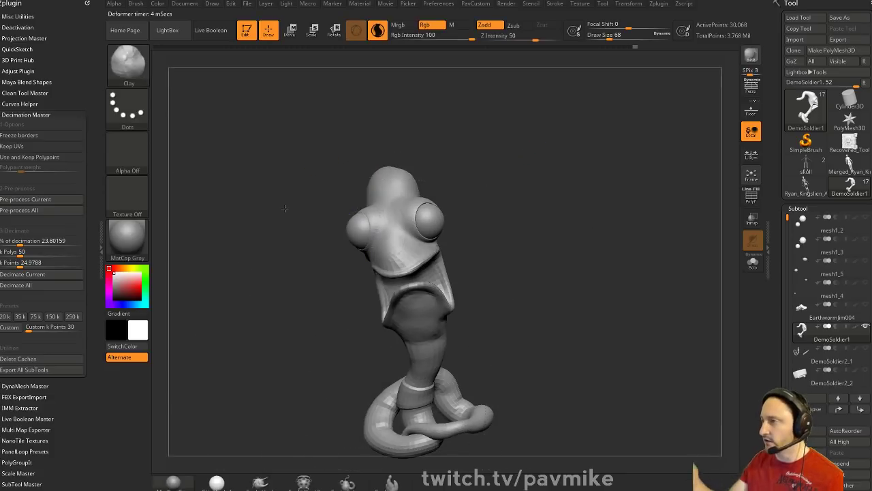
drag(542, 202, 540, 224)
key(w)
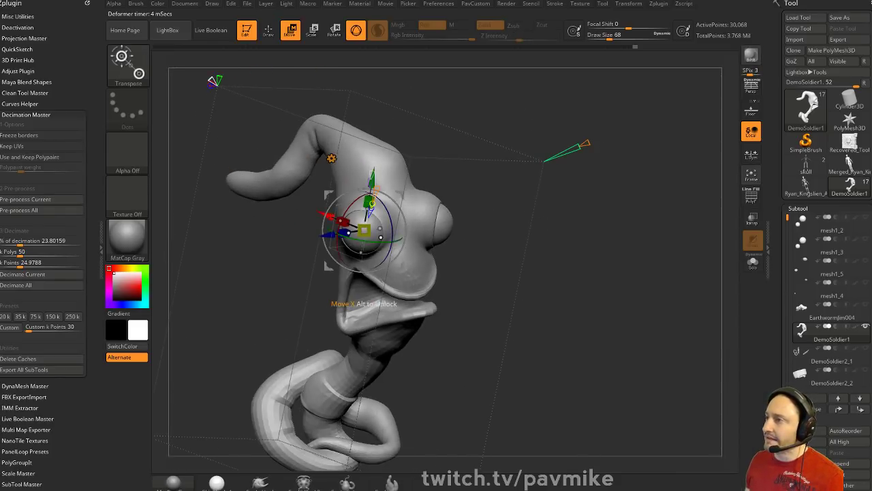
drag(329, 217, 331, 218)
drag(403, 193, 402, 193)
drag(365, 230, 362, 231)
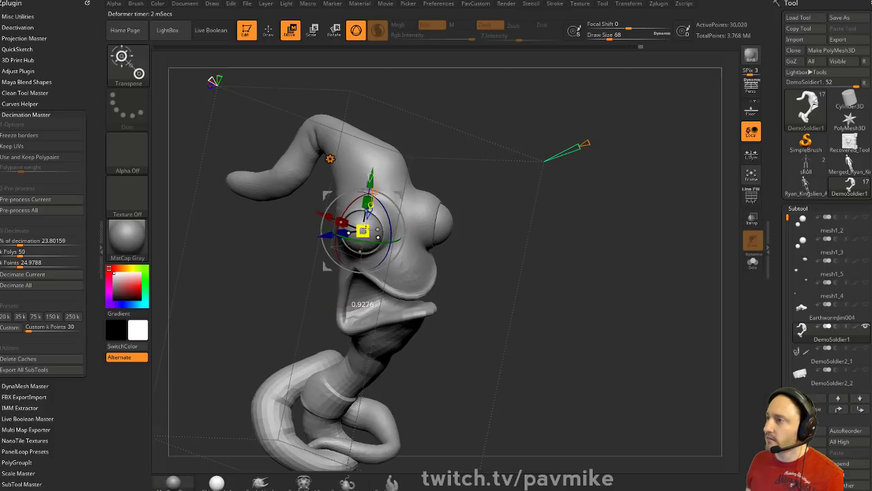
Replace the active gizmo deformer with the standard gizmo and return to Draw mode
key(q)
key(w)
alt+drag(445, 145, 477, 123)
drag(634, 208, 563, 215)
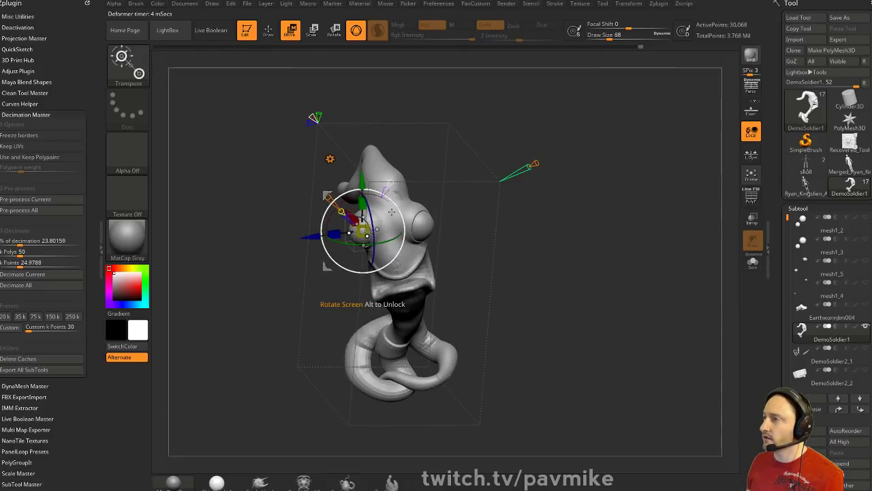
click(331, 161)
click(518, 162)
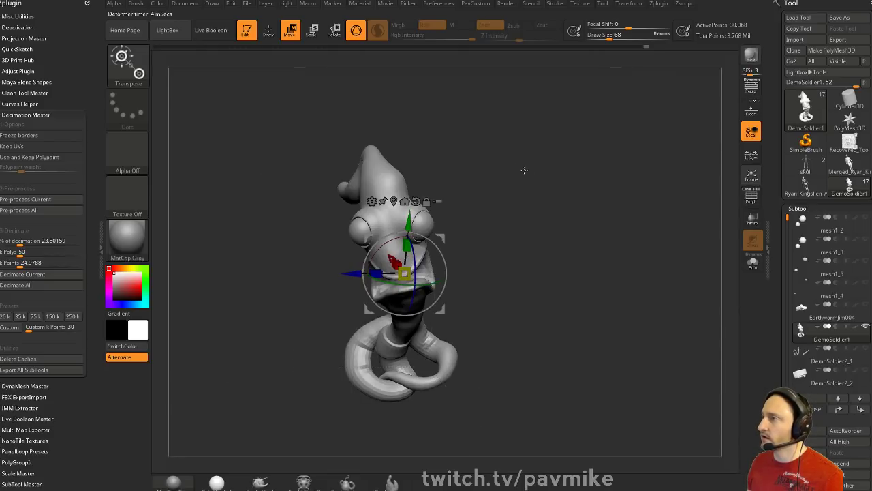
drag(557, 212, 577, 184)
key(q)
Frame the worm head and turn on its polygroup wireframe display
key(f)
mouse_move(588, 216)
mouse_down()
mouse_move(509, 209)
mouse_move(574, 217)
mouse_up()
drag(571, 185, 718, 226)
key(shift+f)
drag(629, 229, 531, 219)
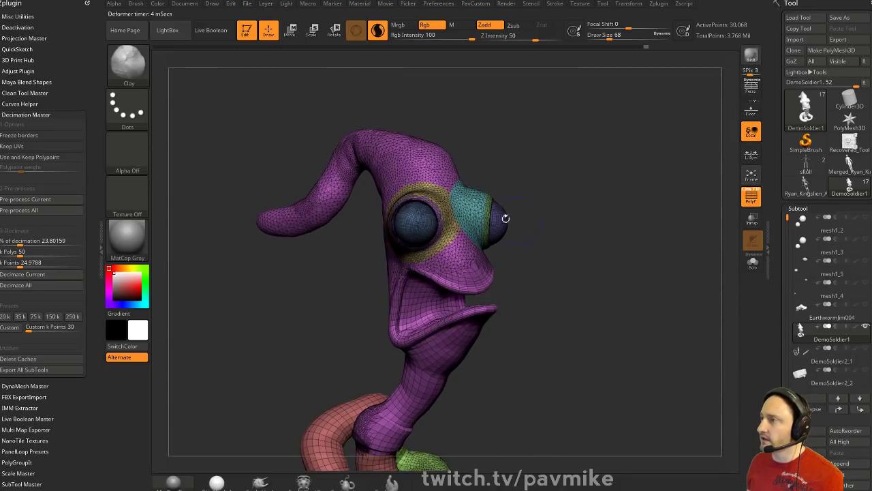
Set the visibility selection brush to SelectRect
key(ctrl+shift)
click(127, 61)
click(196, 77)
Try hiding the head's eyeball polygroups and show the whole head again
ctrl+shift+click(418, 228)
drag(625, 218, 582, 216)
ctrl+shift+drag(602, 183, 619, 213)
ctrl+shift+click(532, 240)
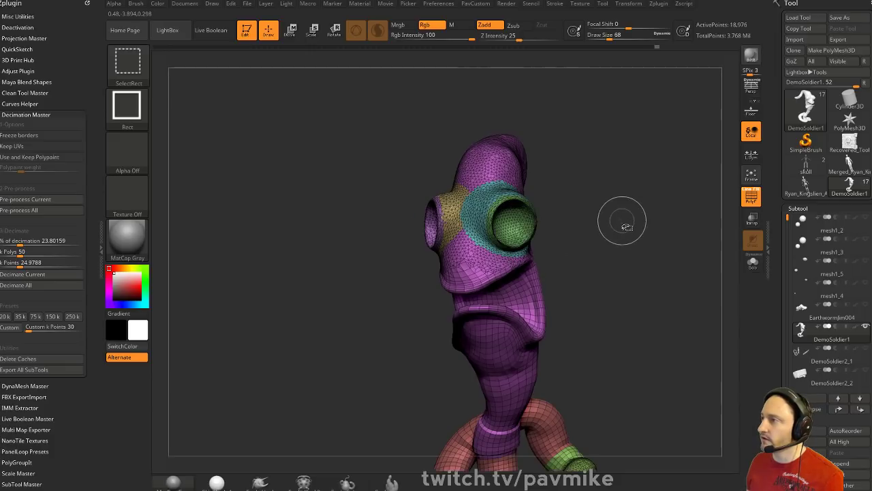
ctrl+shift+click(629, 200)
mouse_move(609, 144)
mouse_down()
mouse_move(623, 178)
mouse_move(591, 203)
mouse_up()
key(s)
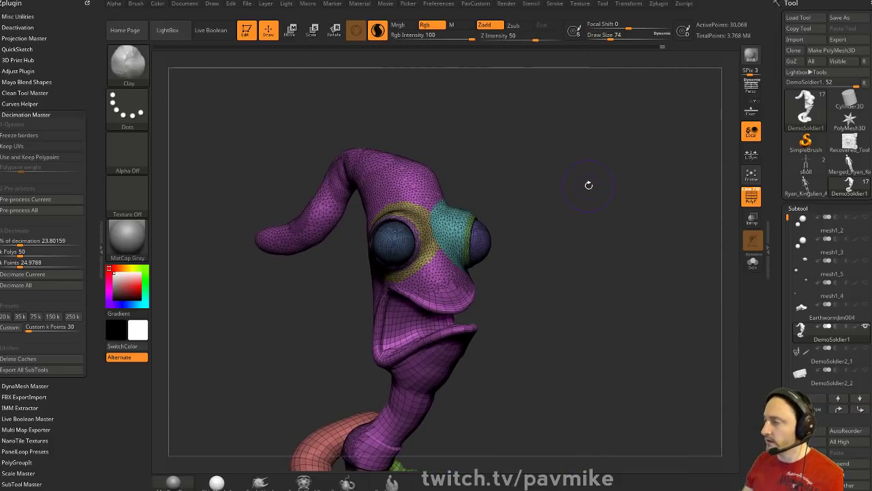
Hide both old eyeball polygroups and delete the hidden geometry from the head
ctrl+shift+click(404, 238)
ctrl+shift+drag(516, 198, 553, 227)
ctrl+shift+click(471, 243)
ctrl+shift+drag(626, 196, 645, 253)
key(space)
click(593, 198)
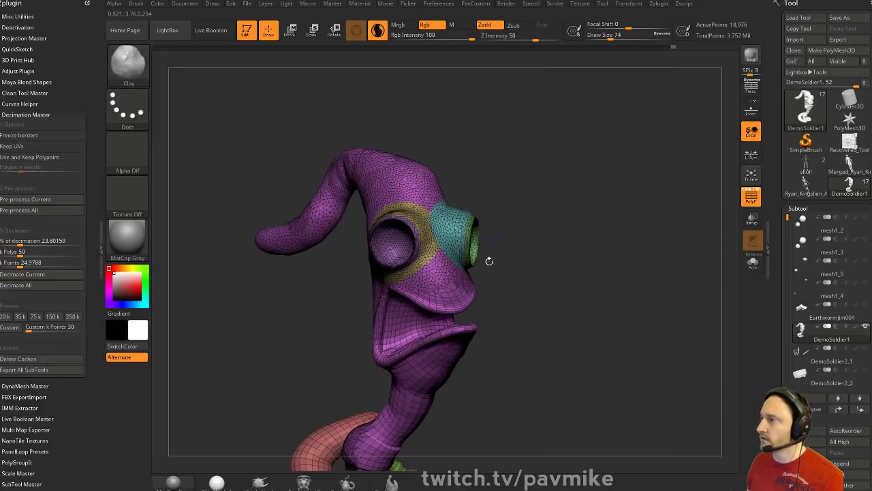
Insert a Sphere16 primitive from the IMM_Base_Prim brush into the near eye socket
key(1)
key(m)
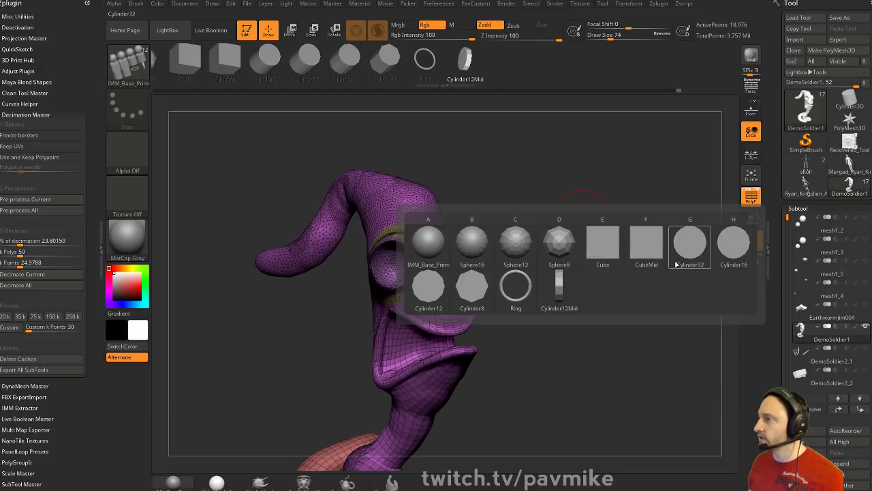
click(476, 253)
drag(552, 200, 432, 232)
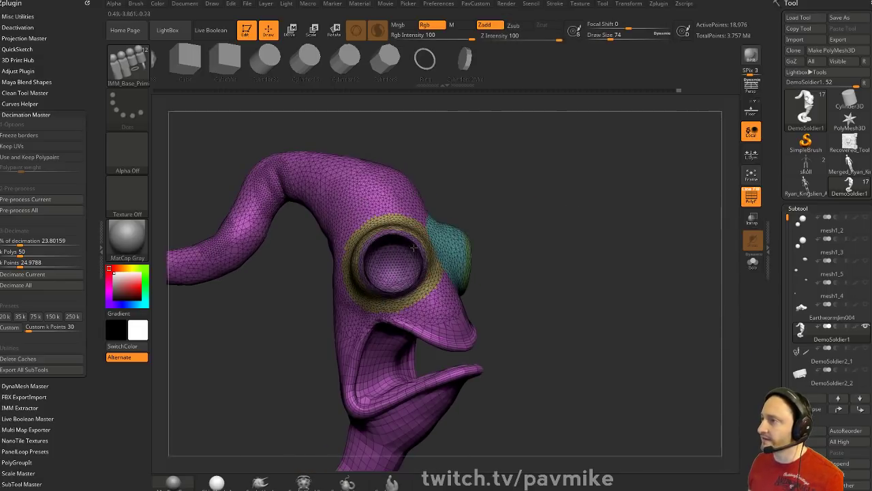
drag(399, 268, 420, 275)
drag(501, 270, 350, 264)
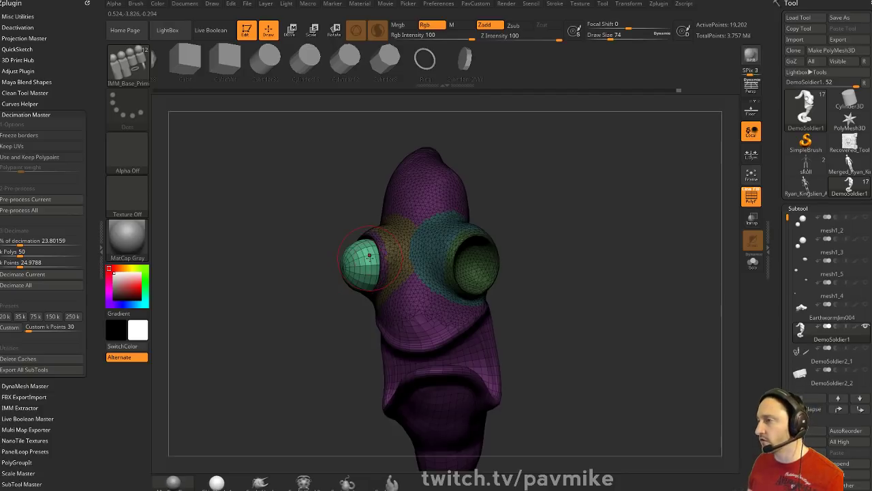
Adjust the new sphere with the gizmo so that it sits properly in its eye socket
drag(601, 175, 591, 164)
key(w)
drag(429, 226, 434, 223)
key(q)
mouse_move(532, 211)
mouse_down()
mouse_move(575, 218)
mouse_move(592, 242)
mouse_up()
key(s)
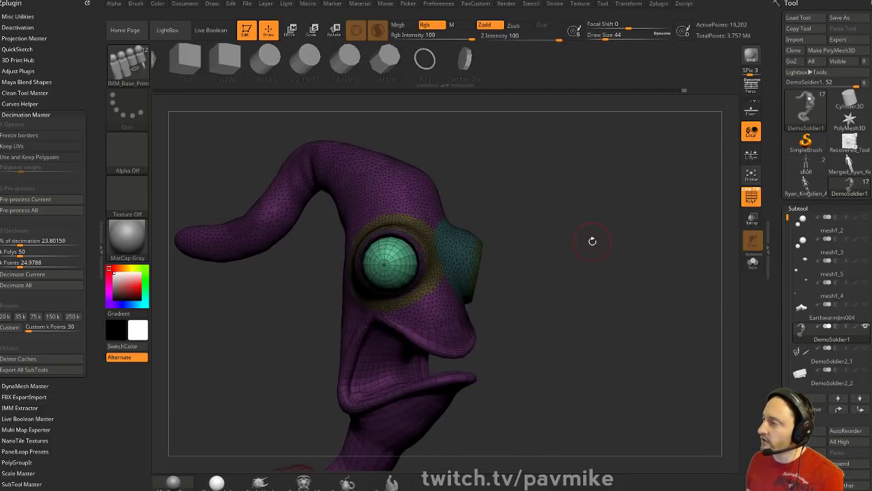
Duplicate the eyeball sphere and place the copy in the opposite eye socket
alt+drag(553, 211, 528, 231)
key(w)
ctrl+drag(410, 231, 497, 237)
drag(484, 301, 471, 229)
mouse_move(524, 235)
mouse_down()
mouse_move(466, 230)
mouse_move(556, 223)
mouse_up()
key(q)
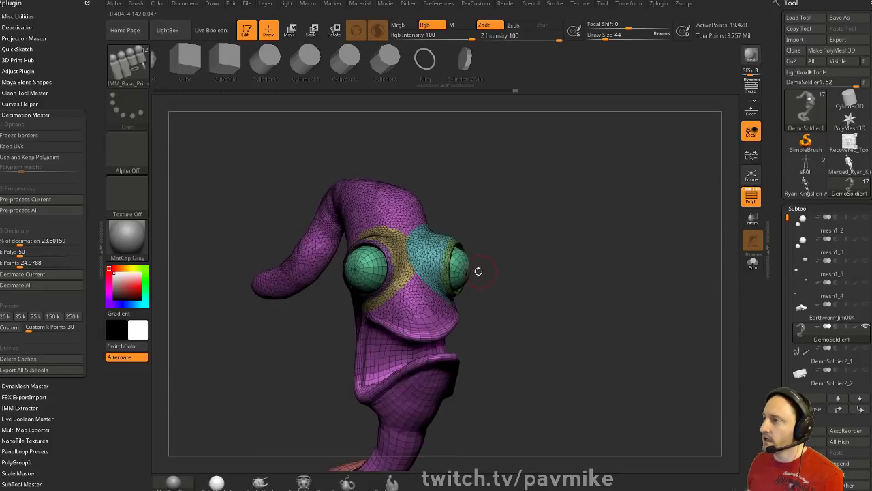
Isolate the two eyeball spheres and split them from the head into their own subtool
ctrl+shift+click(466, 269)
key(space)
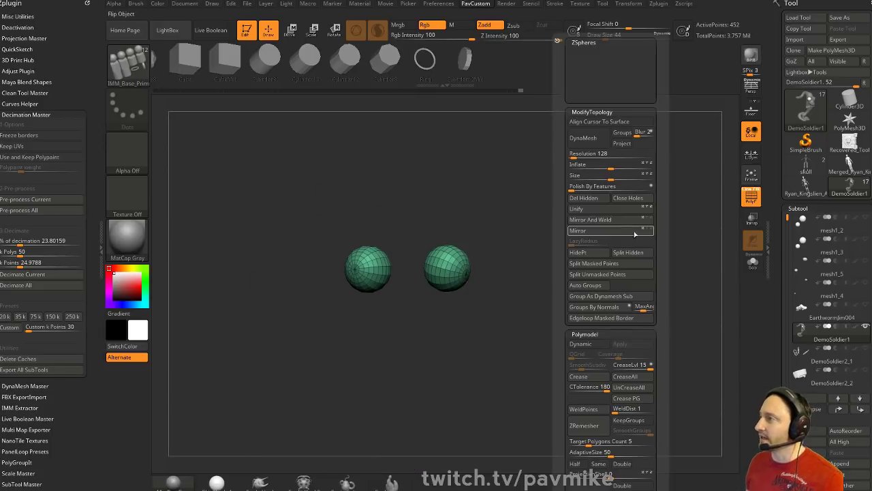
click(629, 252)
alt+drag(507, 271, 609, 271)
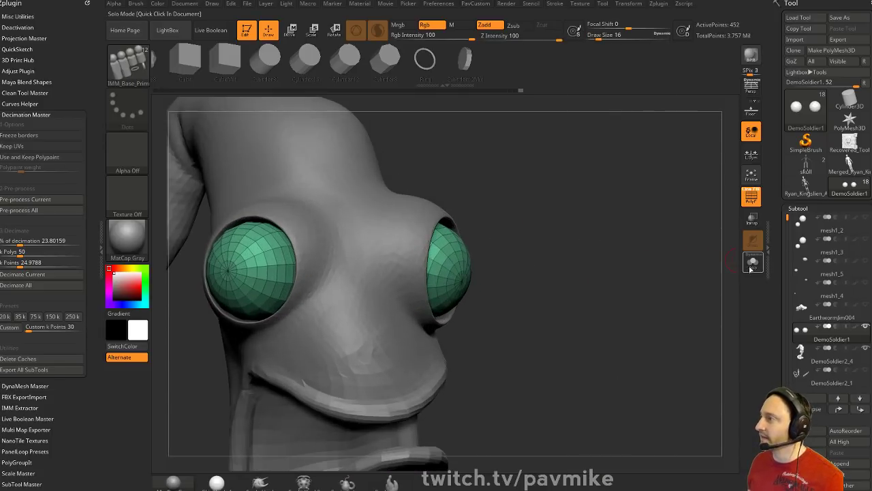
Show the eyeball subtool in Solo mode and set the draw size to 7
click(751, 263)
key(f)
drag(643, 230, 612, 251)
mouse_move(452, 177)
alt+mouse_down()
mouse_move(612, 223)
mouse_move(514, 218)
mouse_move(526, 200)
mouse_move(506, 195)
alt+mouse_up()
text(s7)
key(Return)
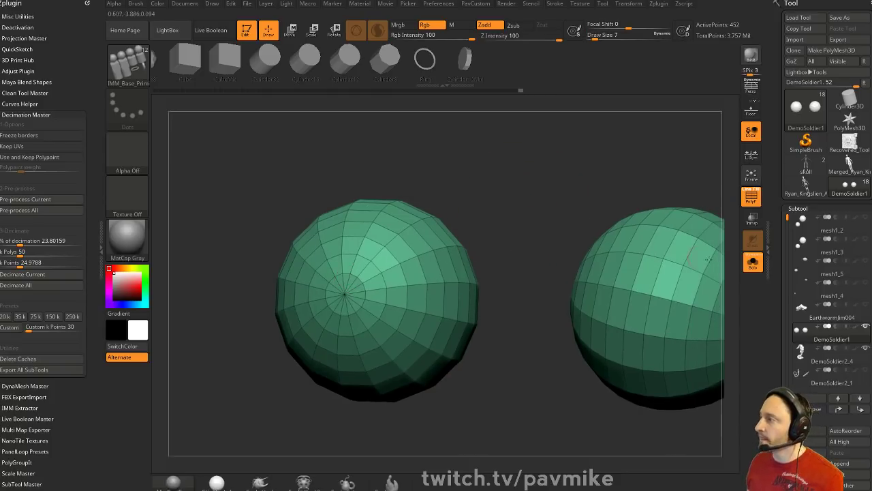
Duplicate the eyeball subtool and switch to the ZModeler brush
click(813, 453)
click(837, 452)
key(b)
key(z)
key(m)
Mark the polygons around one eyeball's front pole and remove them with Delete targeting Polygroup All
key(space)
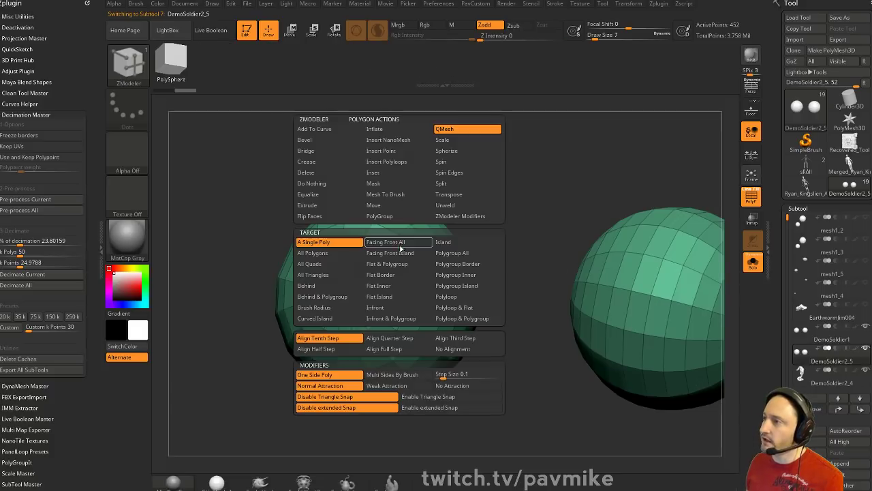
click(451, 253)
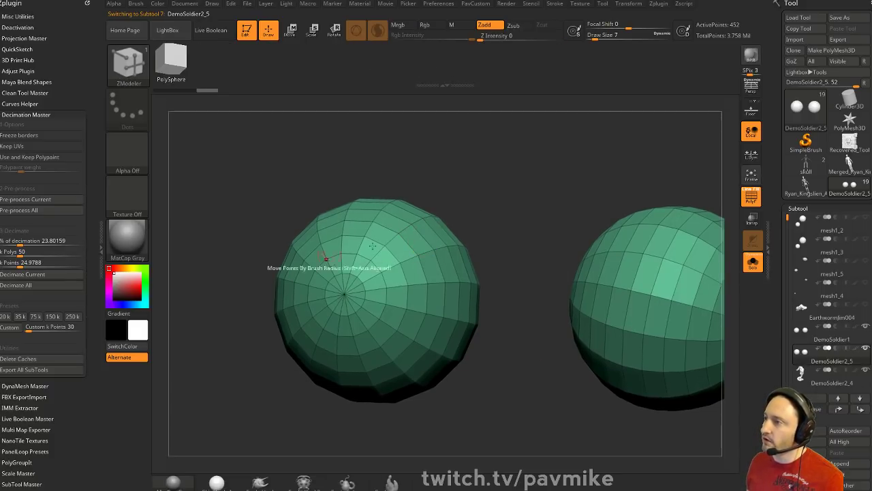
mouse_move(366, 269)
alt+mouse_down()
mouse_move(372, 280)
mouse_move(349, 264)
mouse_move(350, 302)
alt+mouse_up()
mouse_move(520, 192)
mouse_down()
mouse_move(484, 193)
mouse_move(482, 217)
mouse_up()
key(space)
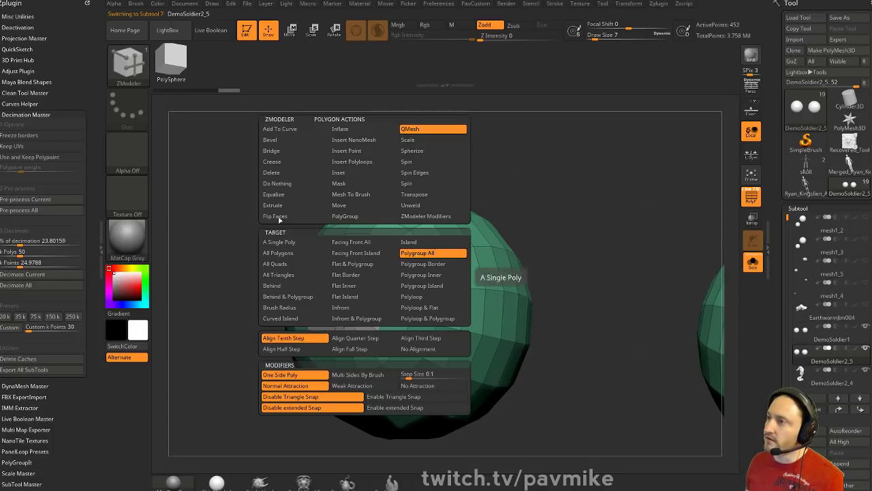
click(282, 173)
click(419, 254)
click(372, 282)
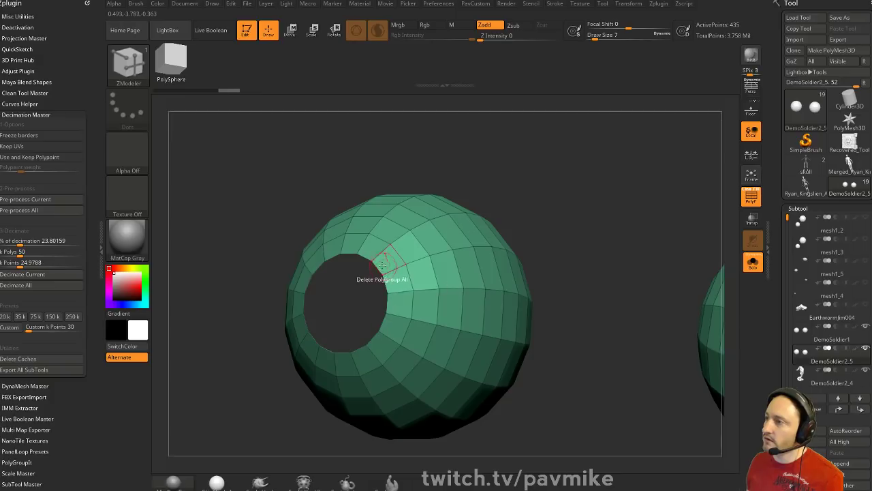
Close the eyeball's opening with a raised spline dome using the Close edge action on Convex Hole
key(space)
click(301, 271)
click(361, 340)
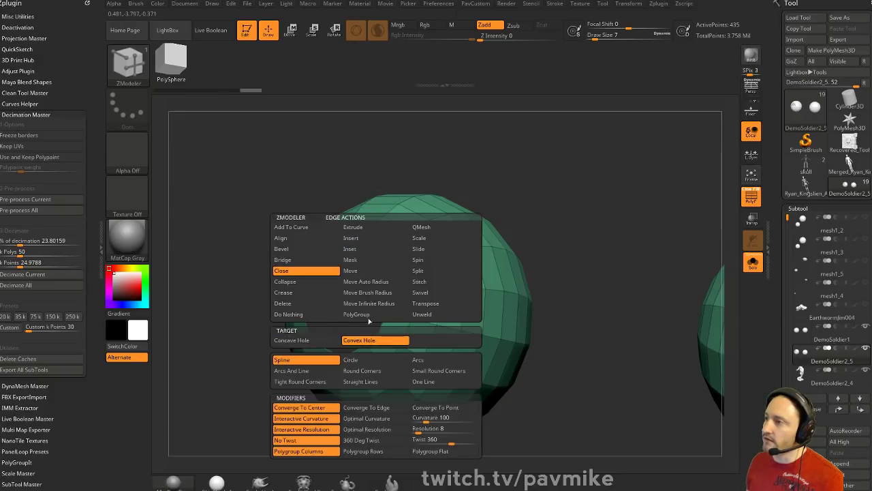
click(373, 268)
drag(333, 276, 448, 249)
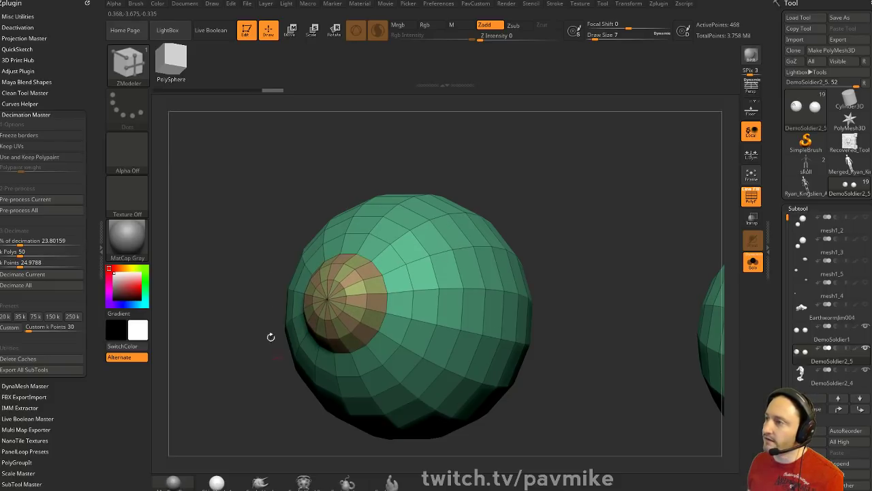
Isolate the eyeball's dome cap, assign it a single polygroup and show the whole subtool again
ctrl+shift+click(346, 296)
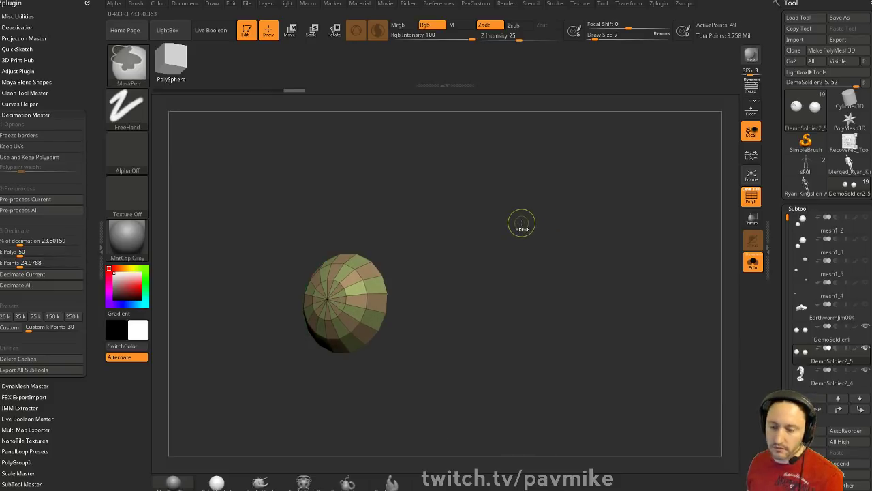
key(ctrl+w)
ctrl+shift+click(545, 213)
key(grave)
ctrl+shift+click(345, 300)
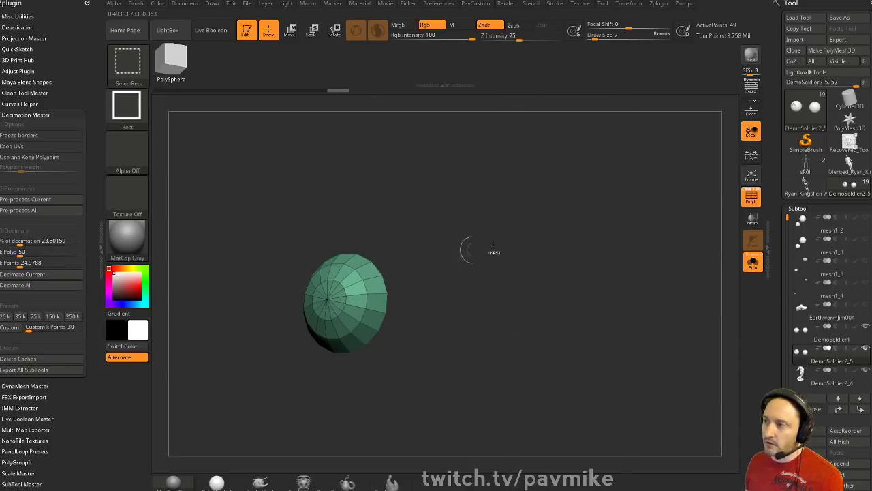
key(ctrl+w)
key(grave)
key(ctrl+w)
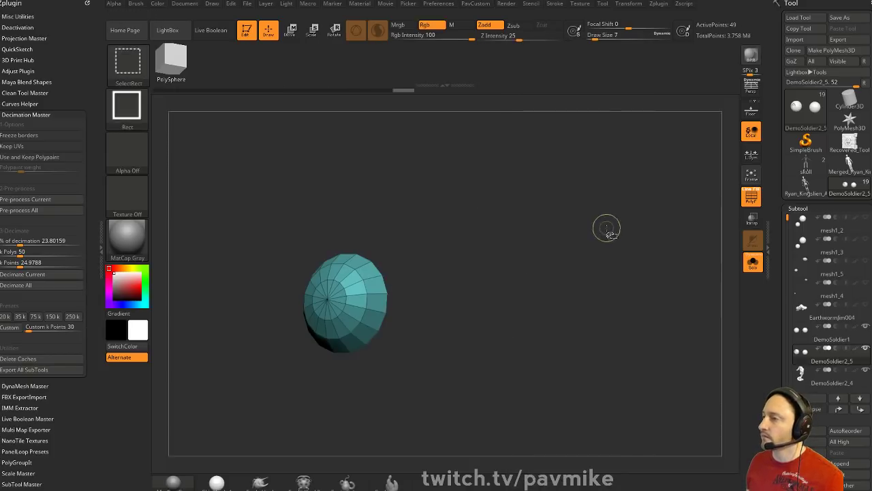
ctrl+shift+click(608, 229)
key(grave)
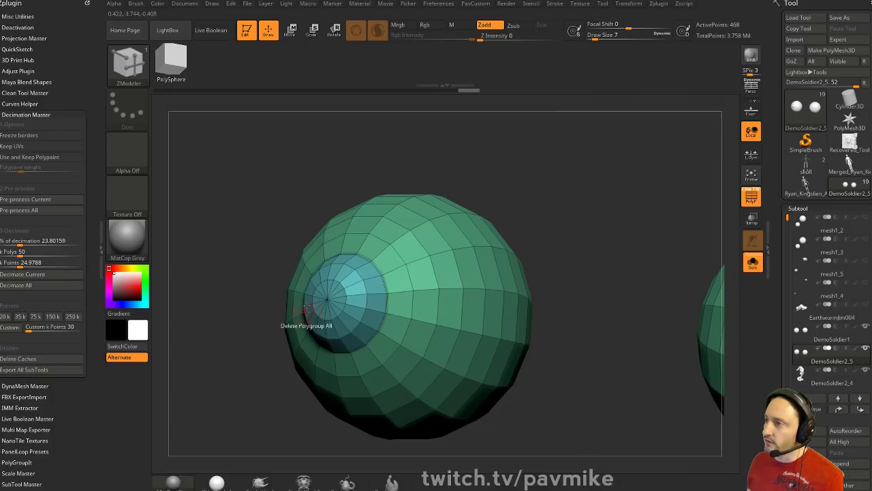
Turn on dynamic subdivision for the eyeballs and hide the wireframe display
key(d)
click(457, 155)
click(751, 197)
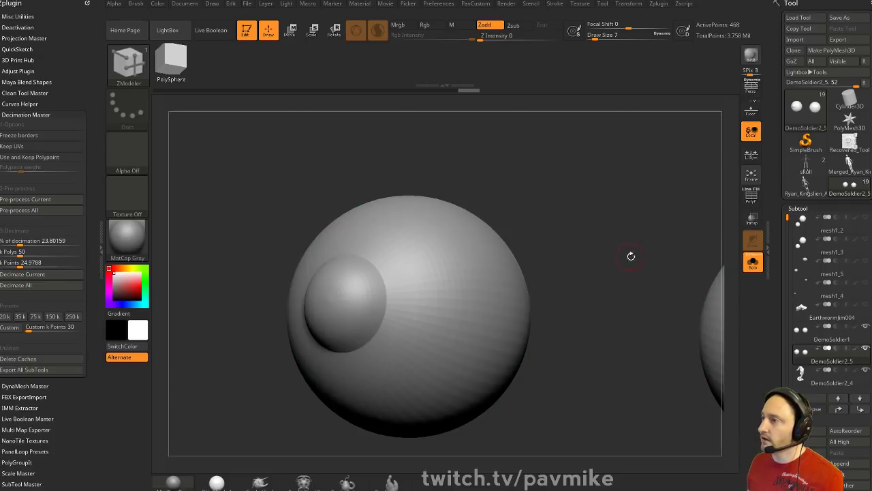
Set the crease level to 3 and compare the eyeball with dynamic subdivision off and on
key(space)
click(612, 366)
drag(660, 366, 642, 368)
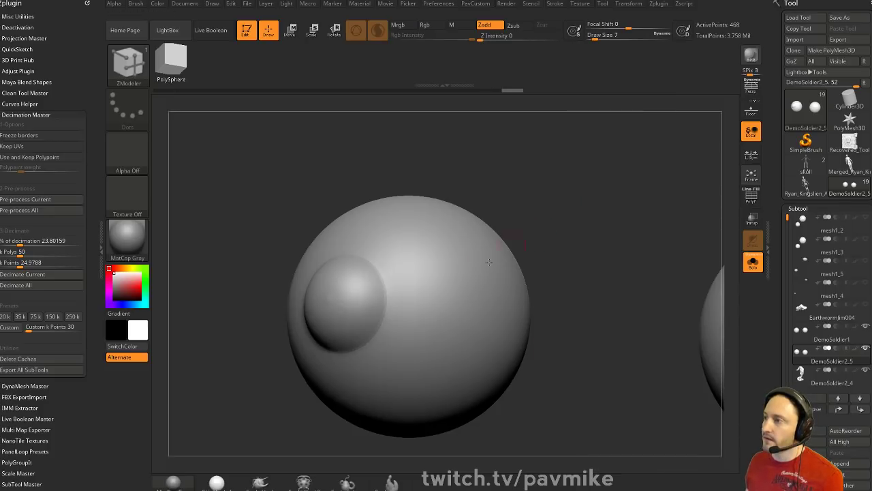
key(grave)
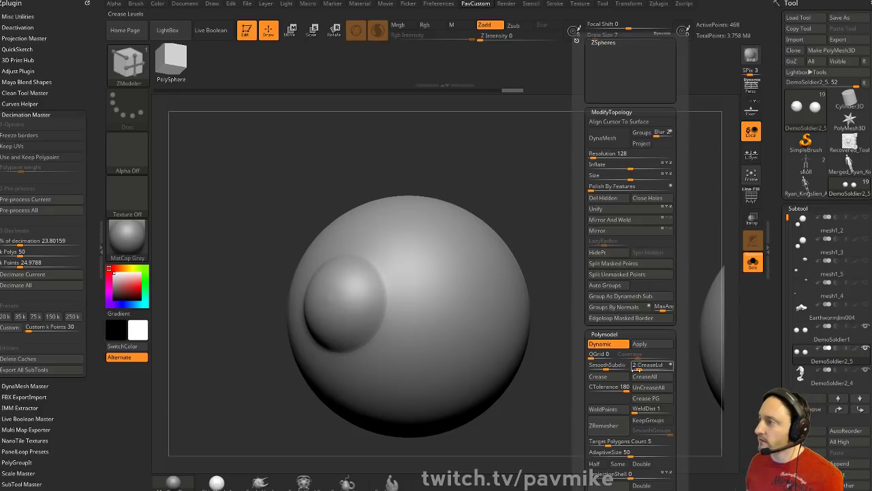
drag(609, 366, 641, 366)
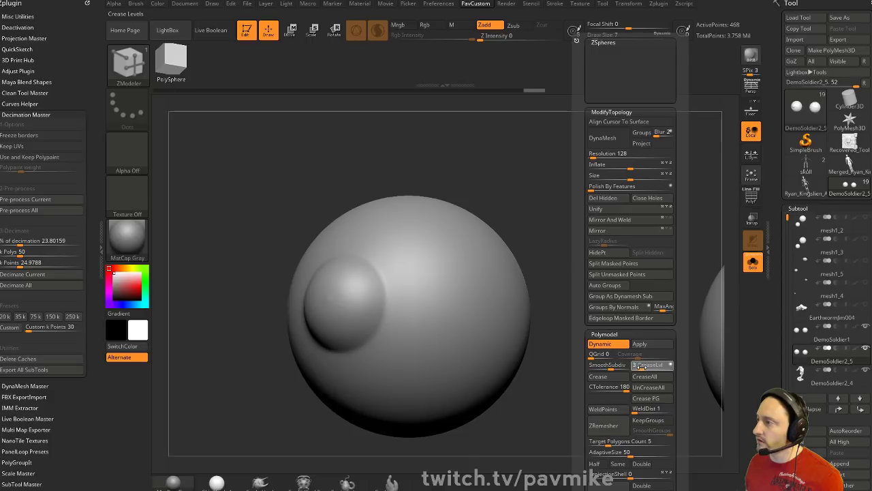
key(shift+d)
key(d)
mouse_move(581, 231)
mouse_down()
mouse_move(553, 213)
mouse_move(561, 208)
mouse_up()
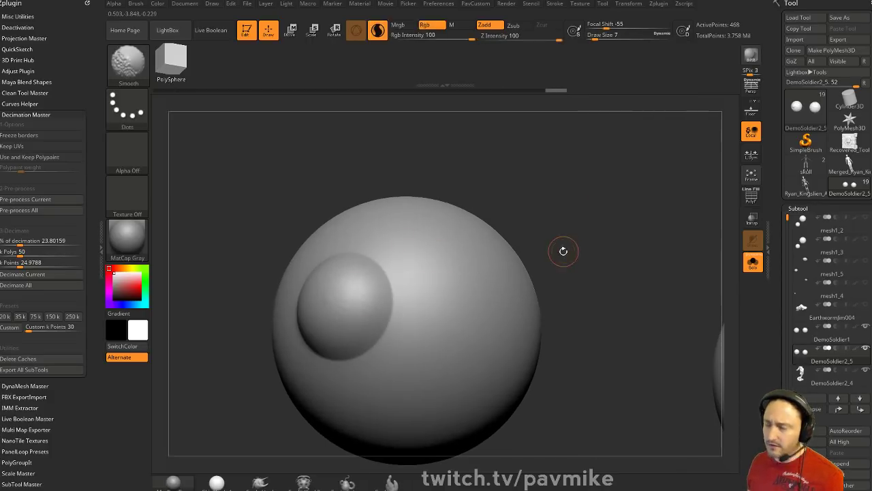
Turn off dynamic subdivision, show the wireframe and insert an edge loop in the dome cap with ZModeler
key(shift+d)
click(754, 201)
drag(555, 199, 490, 201)
drag(326, 186, 518, 195)
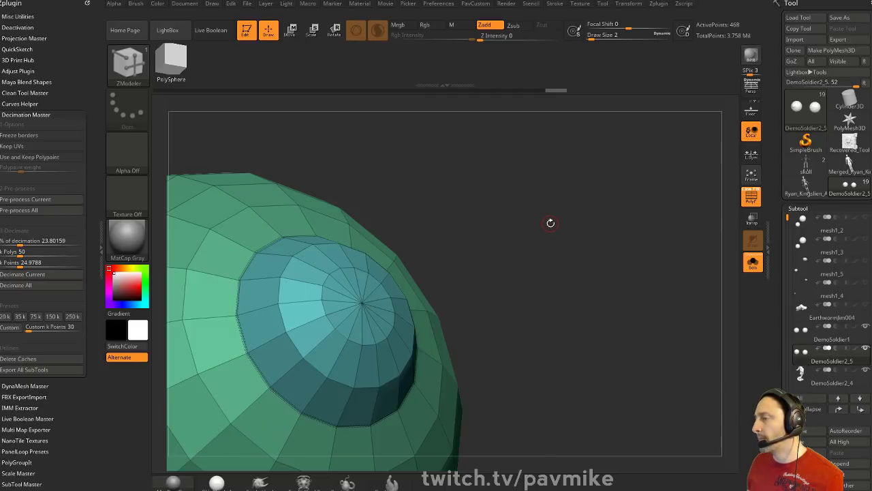
drag(577, 243, 570, 280)
key(space)
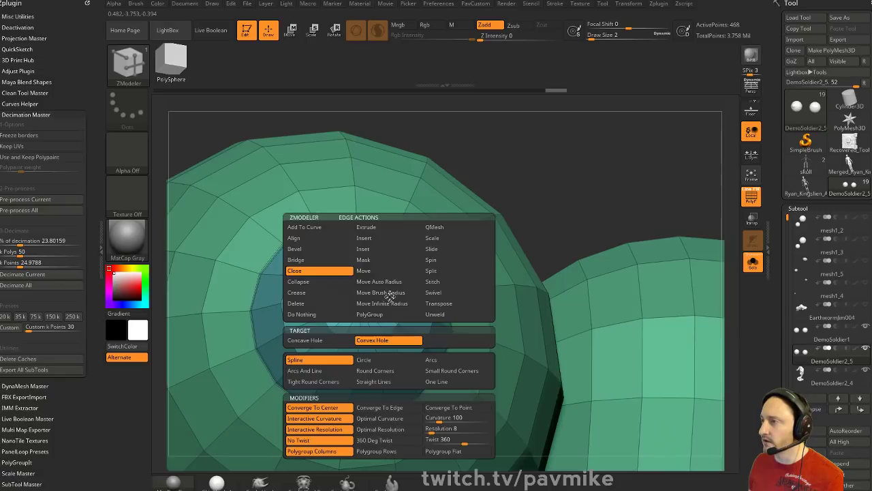
click(370, 240)
click(376, 290)
drag(565, 197, 542, 162)
alt+drag(600, 197, 548, 207)
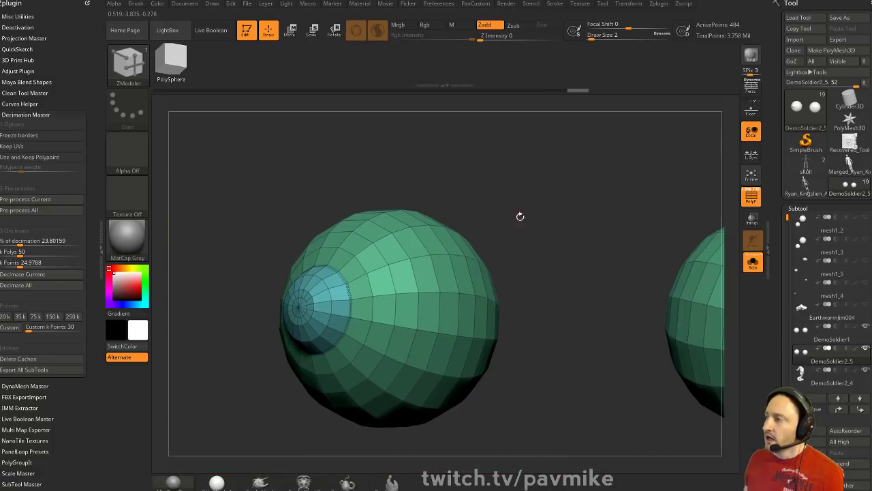
In the DemoSoldier1 subtool, mark the two polygon rings around the eyeball's front pole and delete them with ZModeler
click(827, 339)
drag(566, 247, 526, 191)
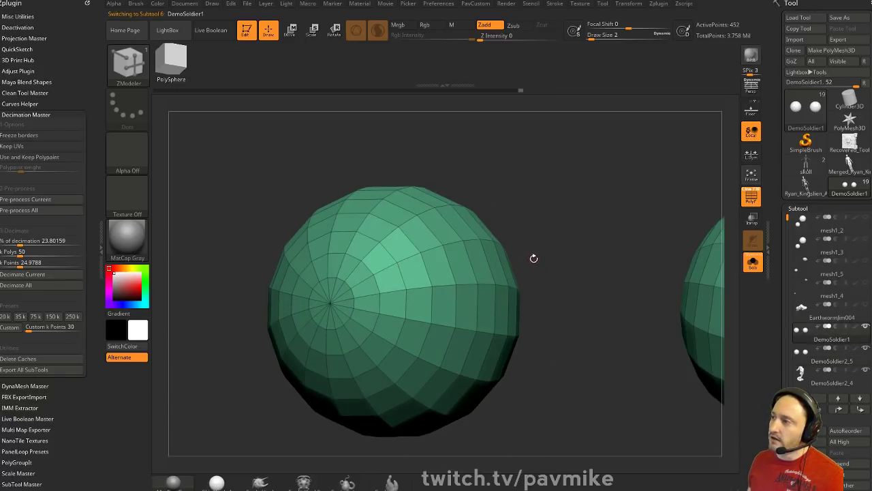
mouse_move(345, 274)
alt+mouse_down()
mouse_move(361, 317)
mouse_move(349, 275)
mouse_move(330, 285)
mouse_move(328, 326)
mouse_move(320, 315)
alt+mouse_up()
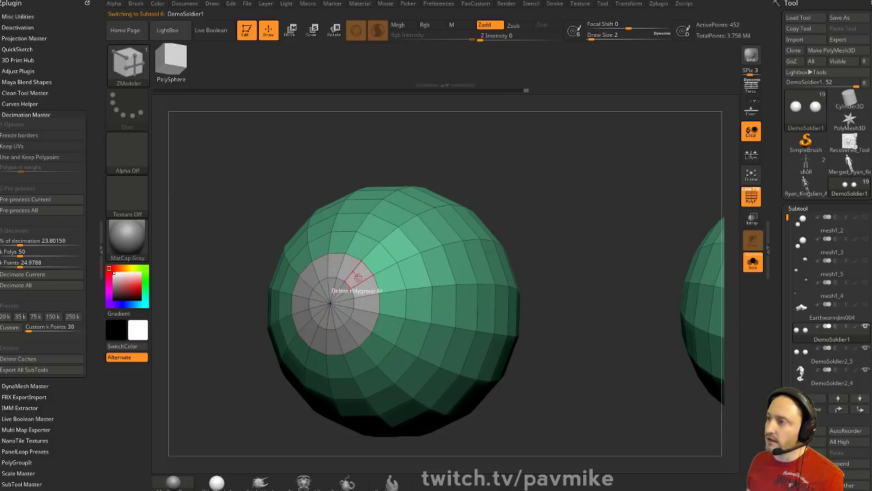
key(space)
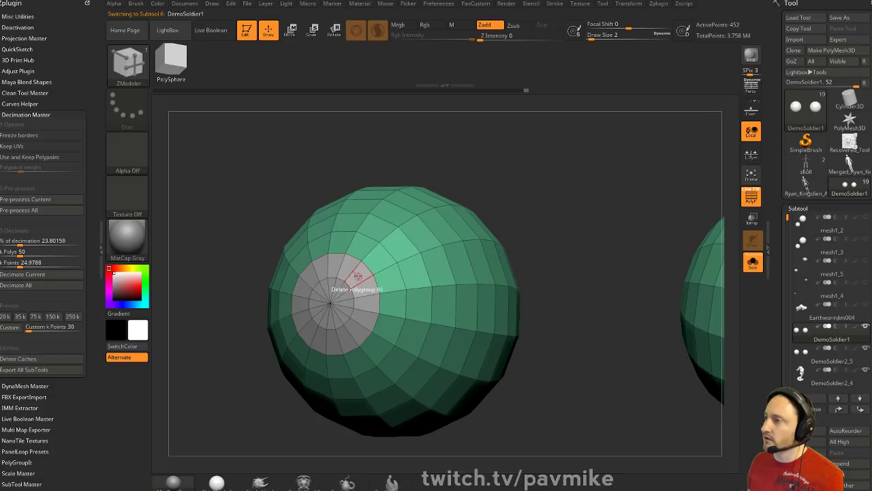
click(358, 276)
Set ZModeler's edge action to Close Convex Hole, try capping the eyeball's opening with it, and undo the cap
drag(580, 230, 480, 254)
key(space)
click(270, 270)
click(298, 288)
drag(299, 288, 334, 281)
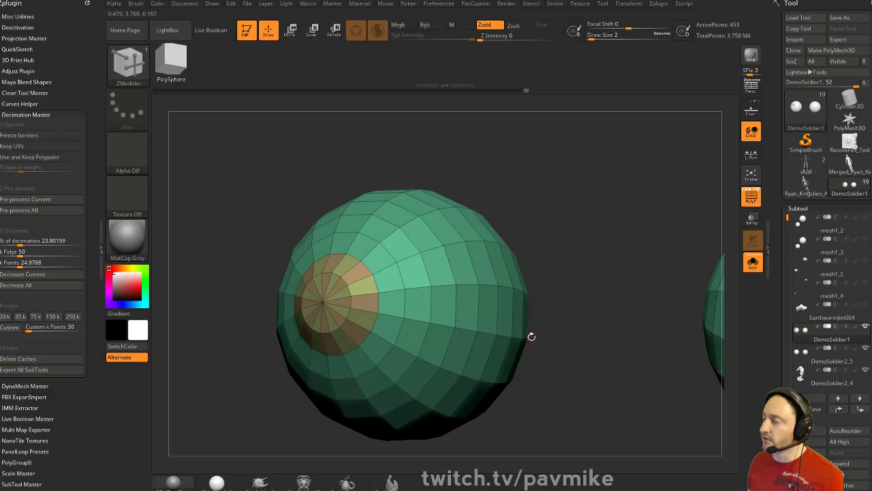
key(ctrl+z)
Turn on double-sided display for the eyeball subtool in the display properties
drag(776, 289, 778, 220)
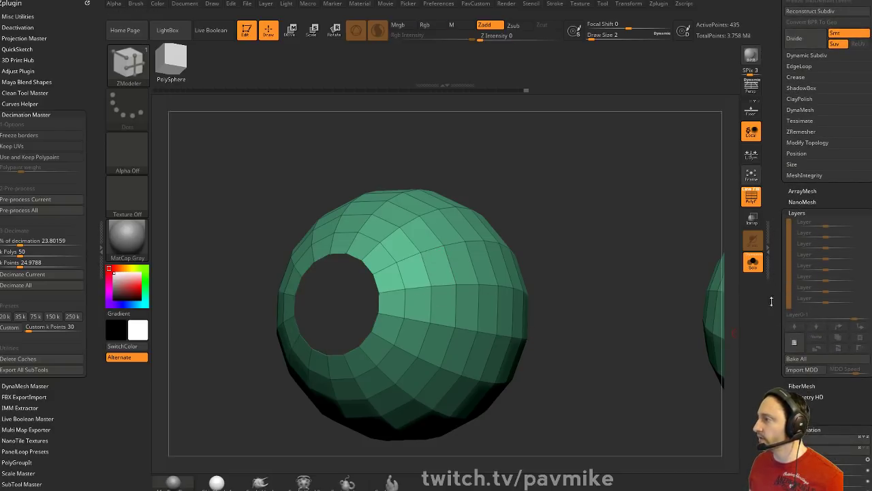
scroll(784, 300, down, 5)
click(811, 309)
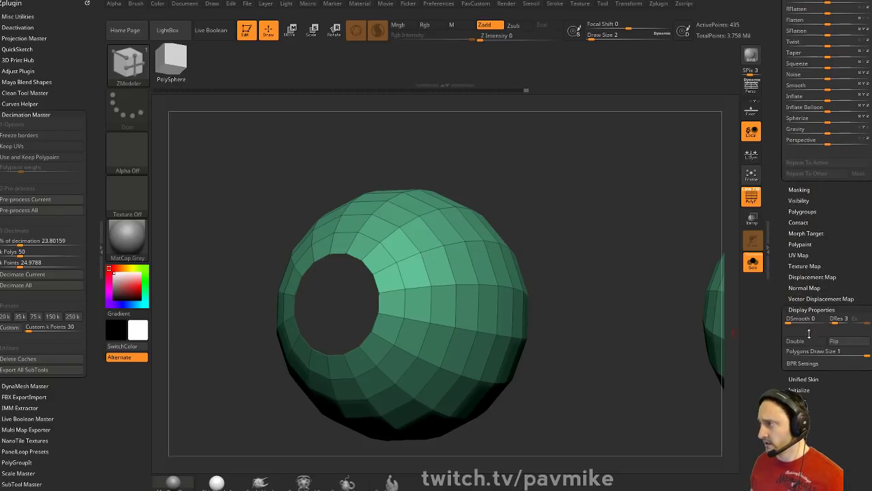
click(834, 346)
Close the eyeball's opening with an inward-curving bowl using Close Convex Hole, and turn off double-sided display
drag(672, 222, 552, 195)
drag(416, 269, 508, 280)
click(843, 343)
Isolate the inward bowl, assign it a single polygroup and show the whole eyeball subtool again
right_drag(523, 240, 567, 389)
ctrl+shift+click(444, 310)
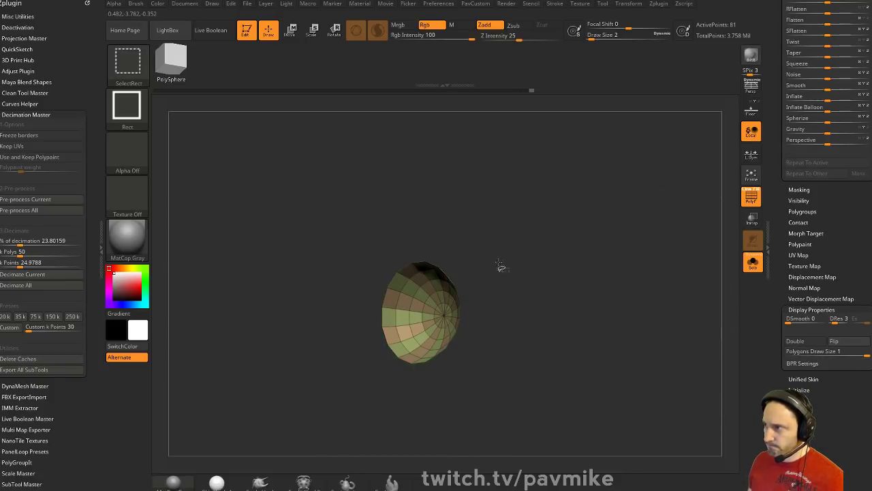
key(ctrl+w)
ctrl+shift+click(599, 229)
Duplicate the eyeball subtool, isolate the inward bowl in the copy and delete the hidden geometry
right_drag(598, 229, 617, 188)
right_drag(619, 154, 610, 180)
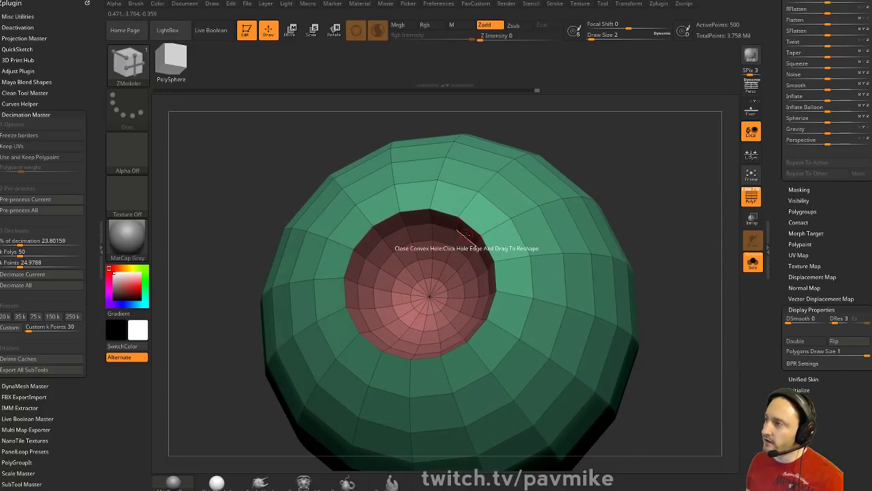
scroll(781, 299, up, 10)
scroll(781, 299, up, 3)
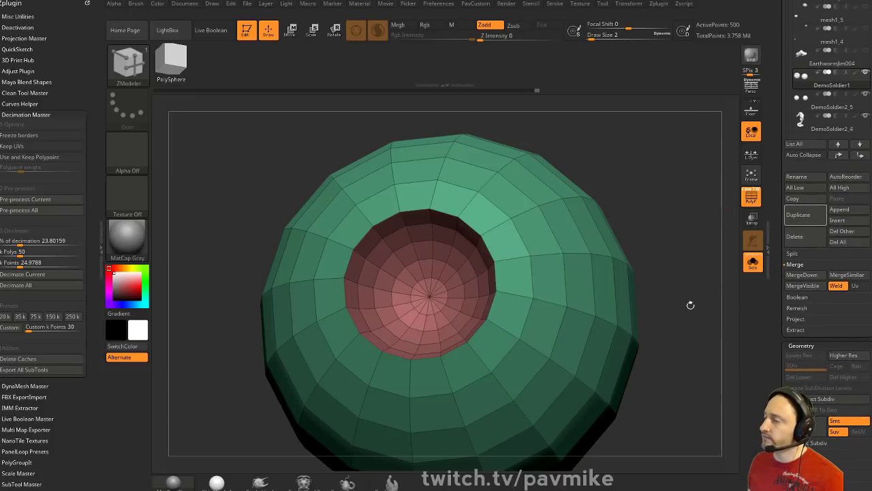
click(470, 242)
key(ctrl)
key(ctrl+z)
key(space)
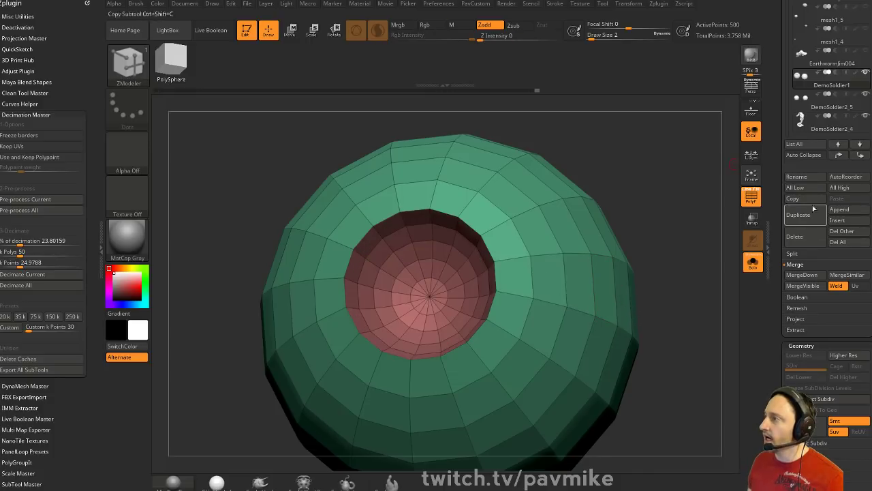
scroll(776, 288, up, 3)
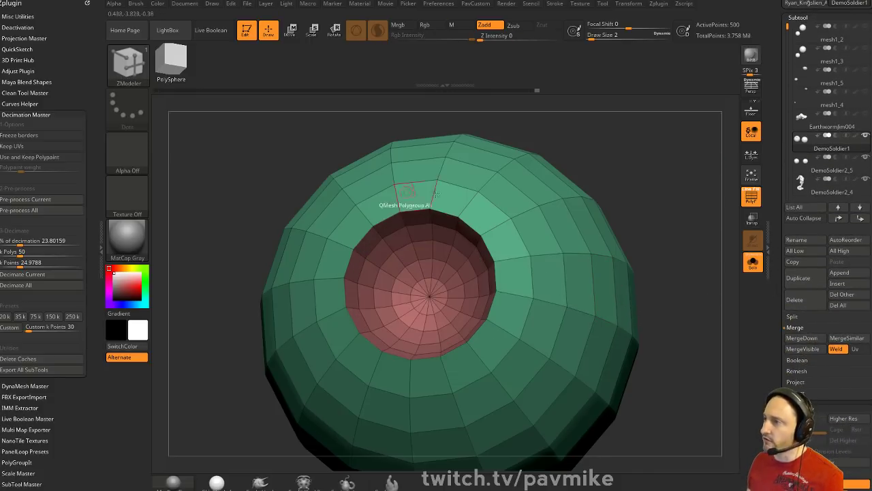
click(798, 278)
ctrl+shift+click(425, 297)
click(602, 3)
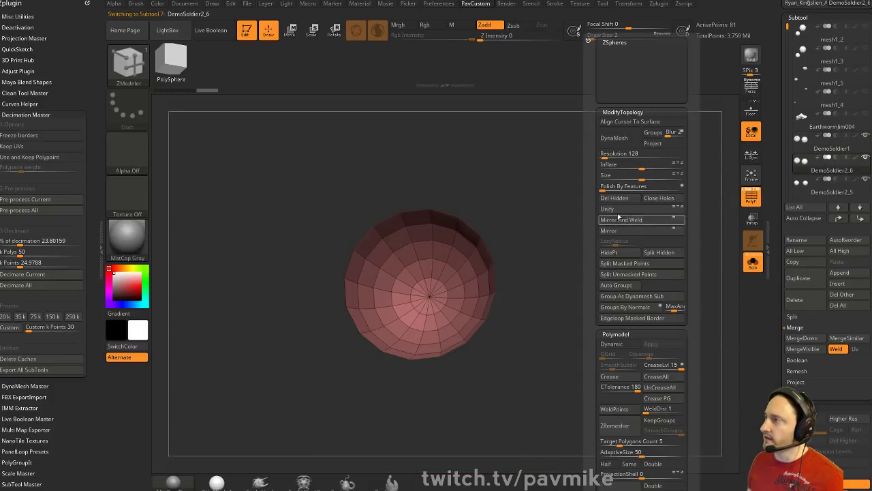
Thicken the separated bowl into a thin shell with ZModeler's QMesh on the whole polygroup
key(space)
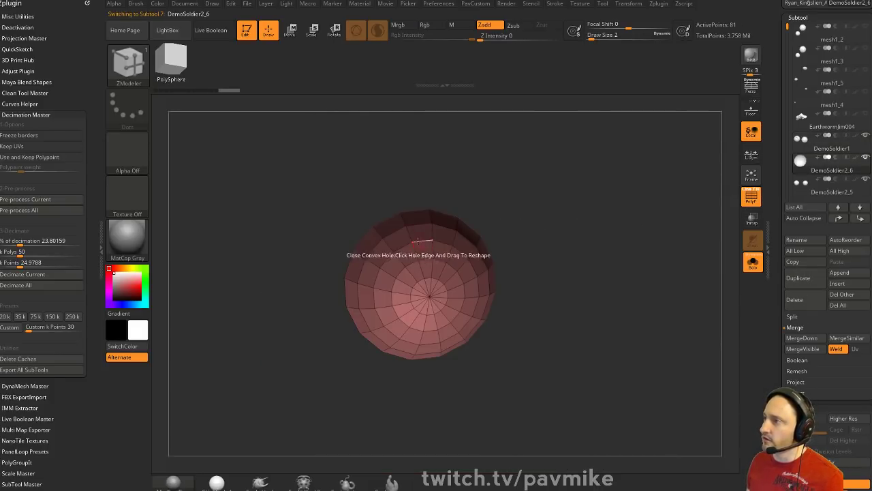
drag(425, 223, 446, 222)
key(1)
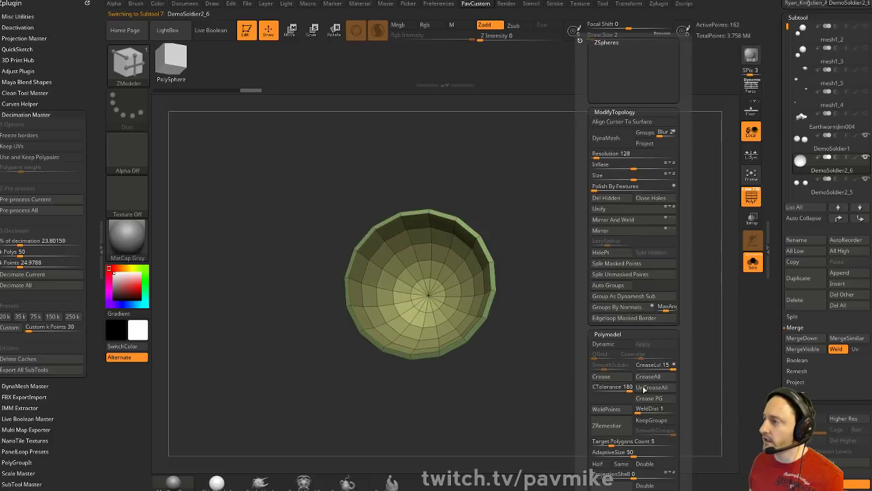
drag(588, 216, 623, 252)
drag(559, 275, 563, 271)
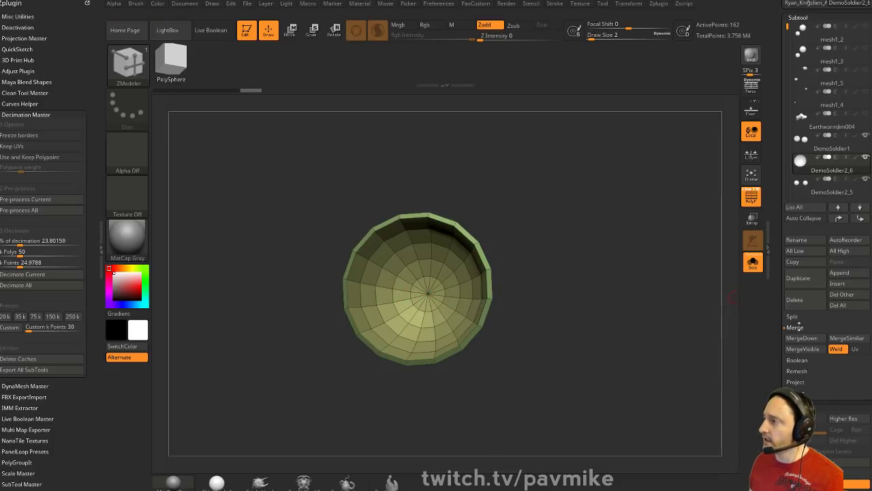
Duplicate the shell subtool, reduce the copy to the small disc around the bowl's pole and assign it a new polygroup
click(802, 286)
key(2)
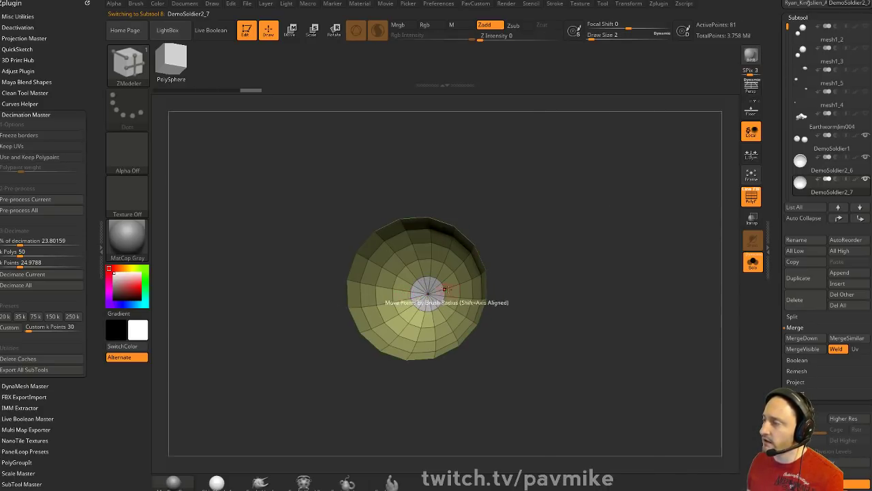
ctrl+shift+click(427, 296)
key(2)
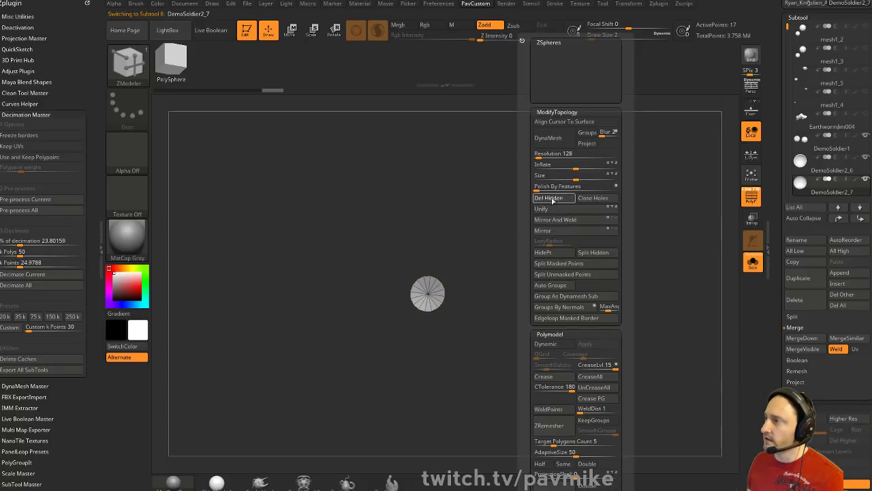
click(551, 200)
key(ctrl+w)
Thicken the small pupil disc with QMesh on its polygroup and turn off solo mode
alt+drag(544, 217, 581, 273)
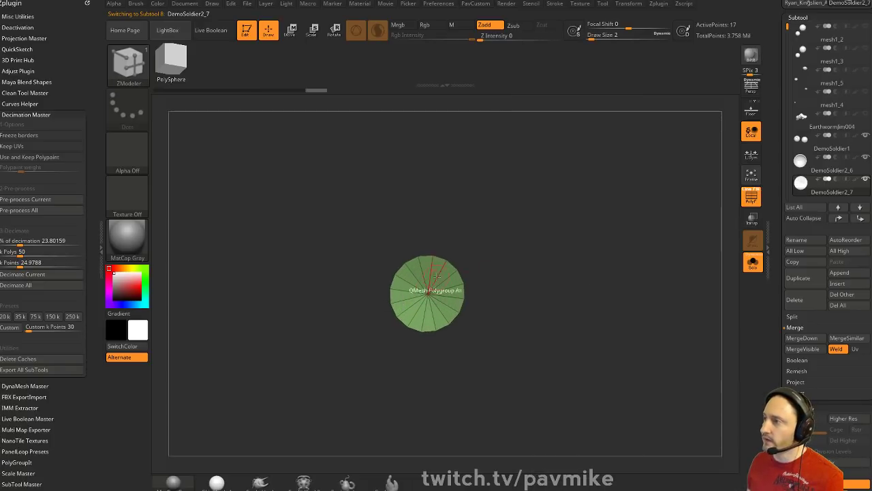
click(407, 273)
click(752, 262)
alt+drag(728, 182, 685, 121)
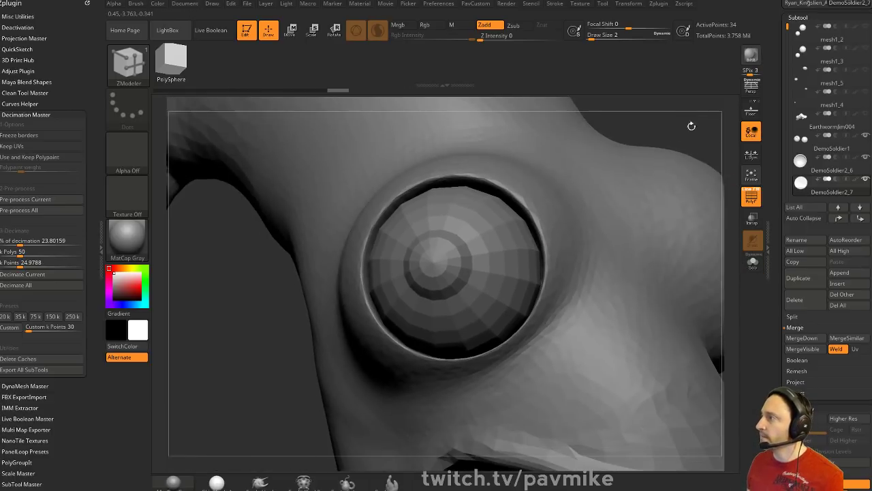
Hide the body and show only the pupil disc, iris bowl, eyeball and cornea cap subtools, with DemoSoldier1 selected
click(864, 181)
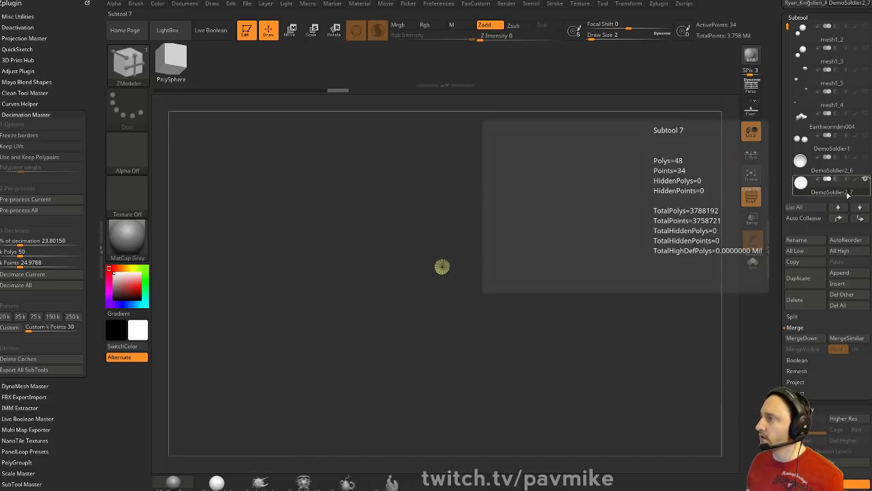
click(844, 162)
click(844, 150)
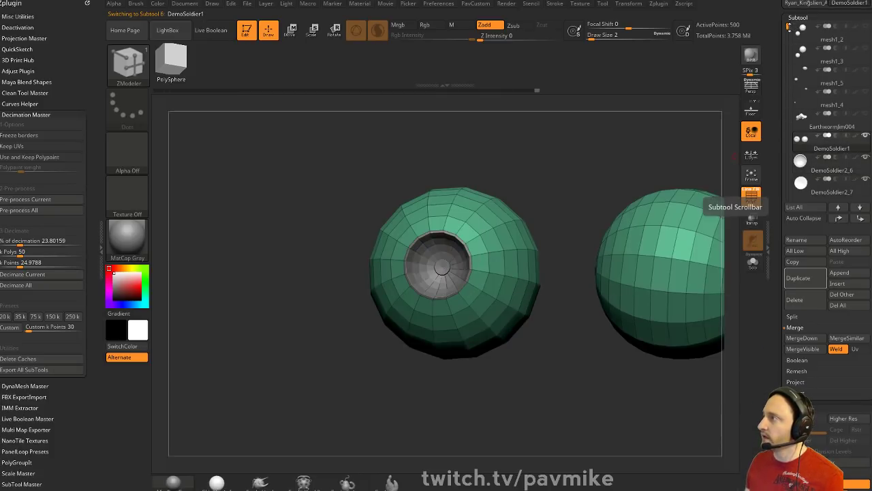
scroll(839, 157, down, 2)
mouse_move(860, 164)
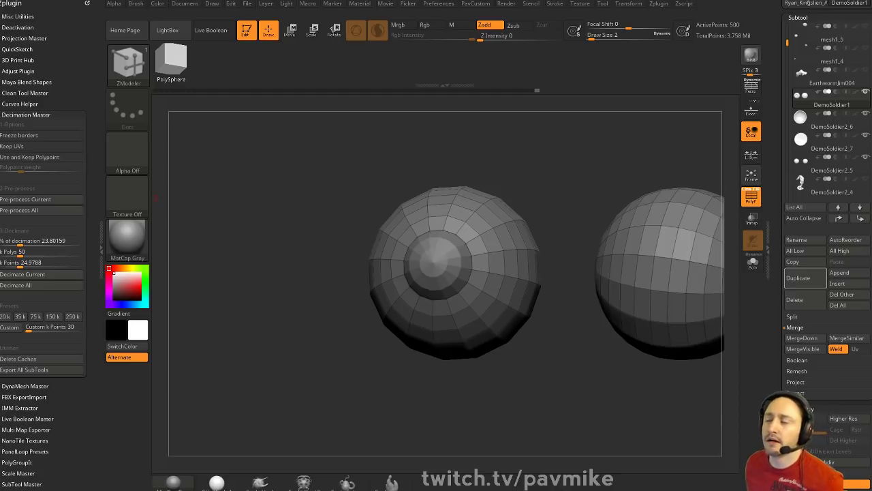
click(658, 4)
drag(652, 17, 27, 107)
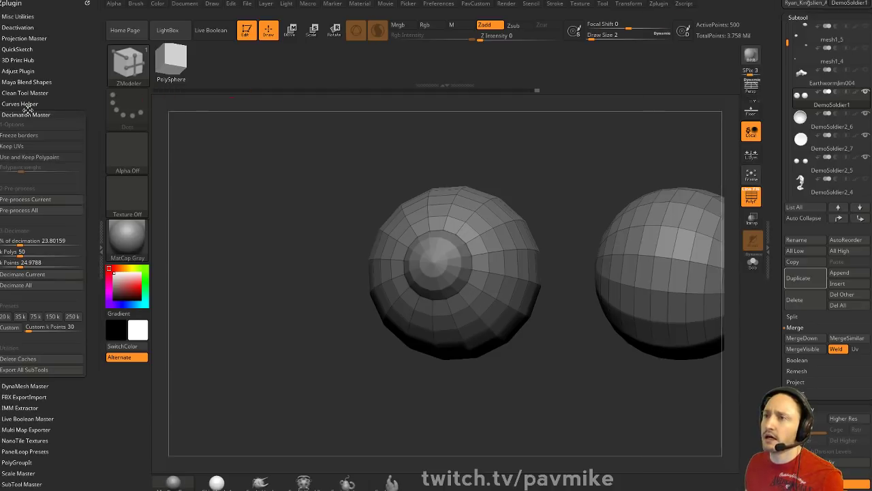
click(27, 114)
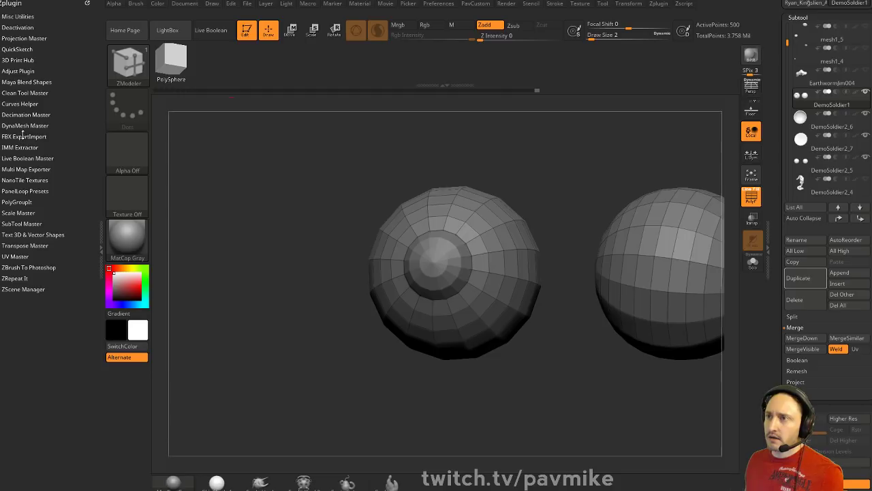
click(18, 60)
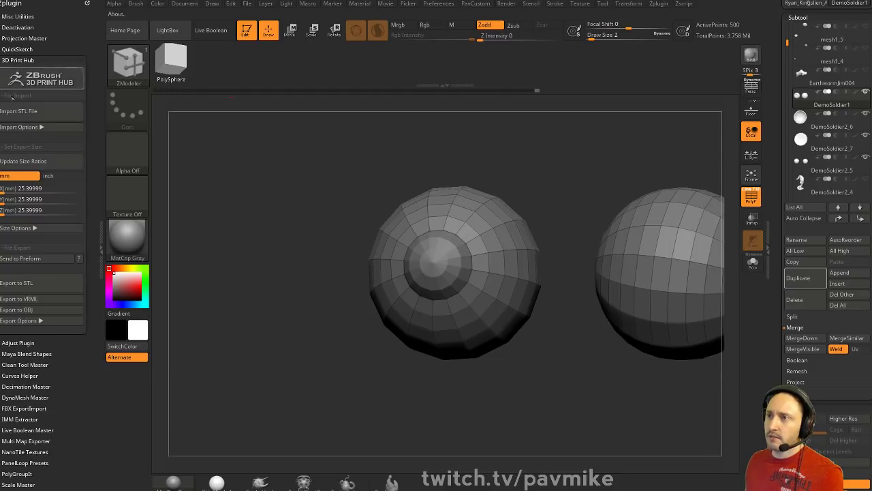
click(32, 129)
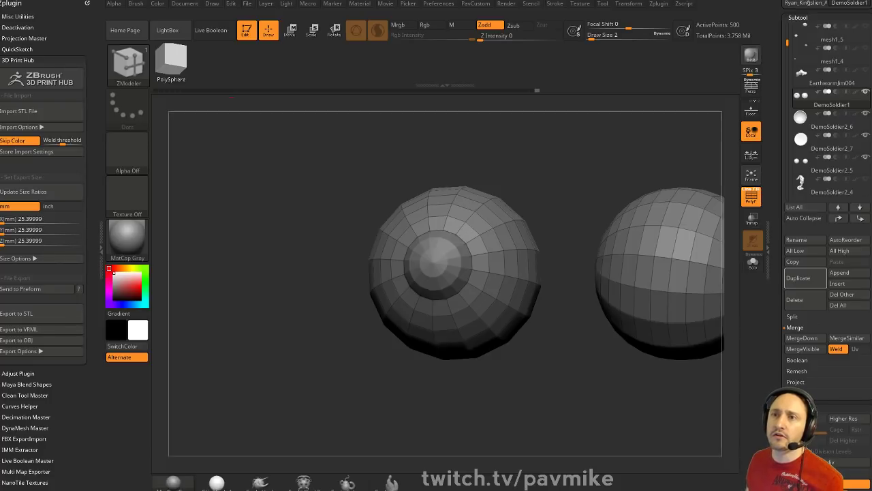
Dock the Brush palette in the side tray and expand its Create section
click(142, 4)
drag(131, 7, 23, 34)
key(shift)
click(10, 296)
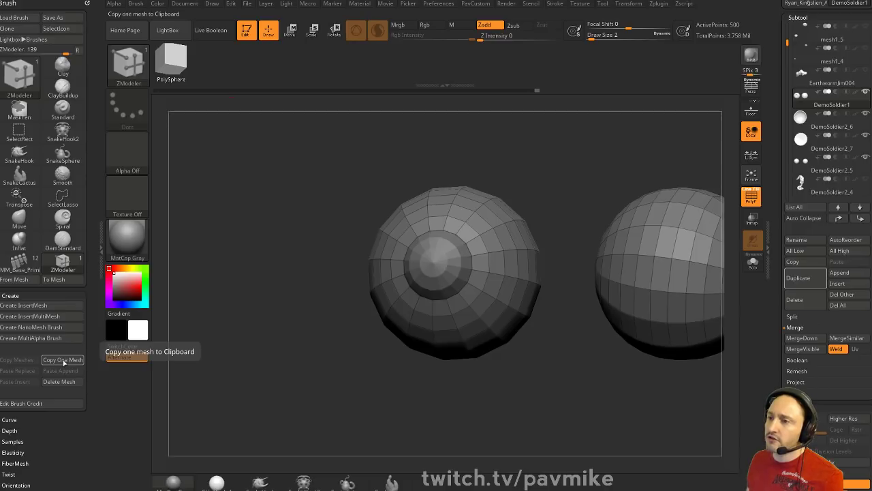
Solo the eyeball subtool, switch to the Standard brush and create a new InsertMesh brush from the eyeball mesh
drag(331, 171, 655, 307)
click(751, 264)
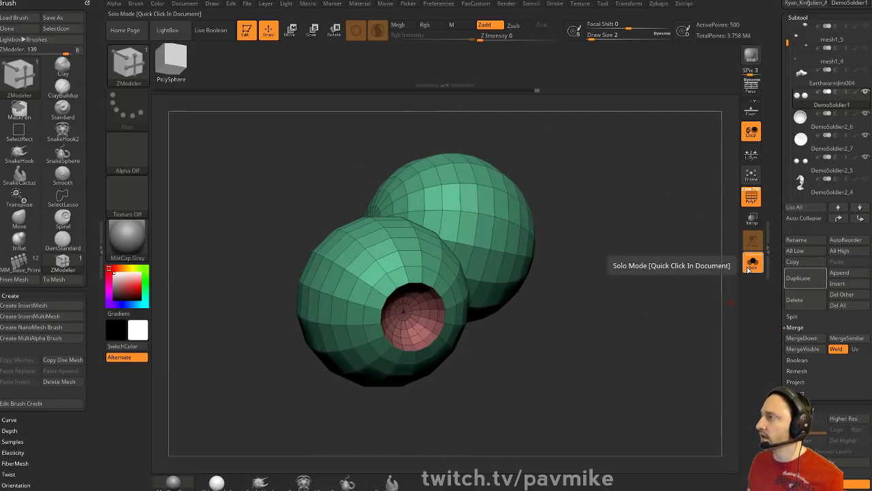
drag(709, 255, 617, 170)
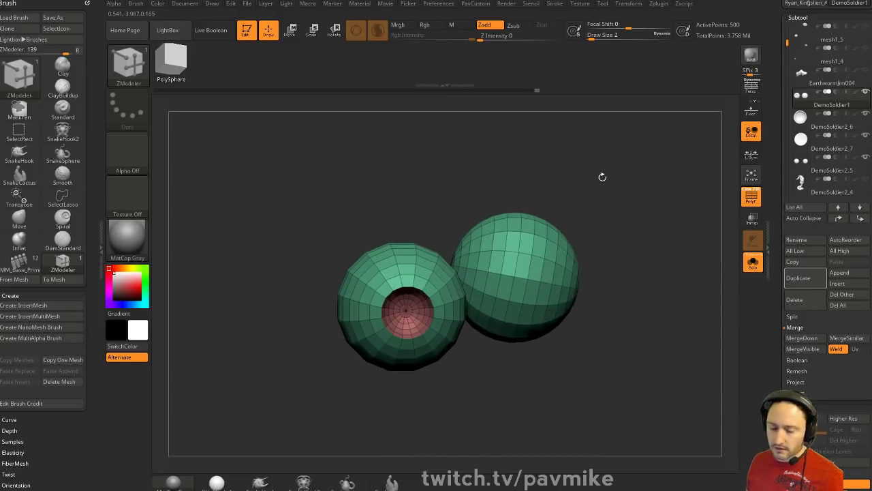
key(b)
key(s)
key(t)
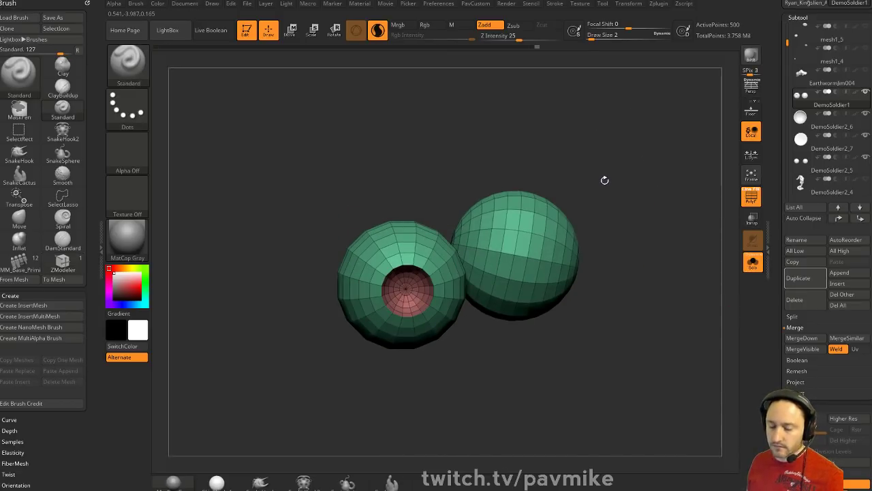
key(b)
click(305, 458)
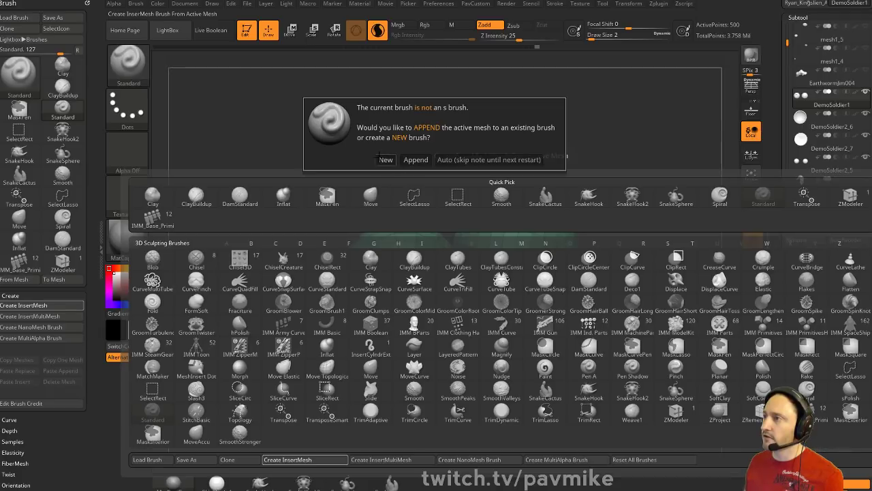
click(388, 157)
Append the iris bowl mesh from DemoSoldier2_6 to the current InsertMesh brush and dismiss the note
click(831, 128)
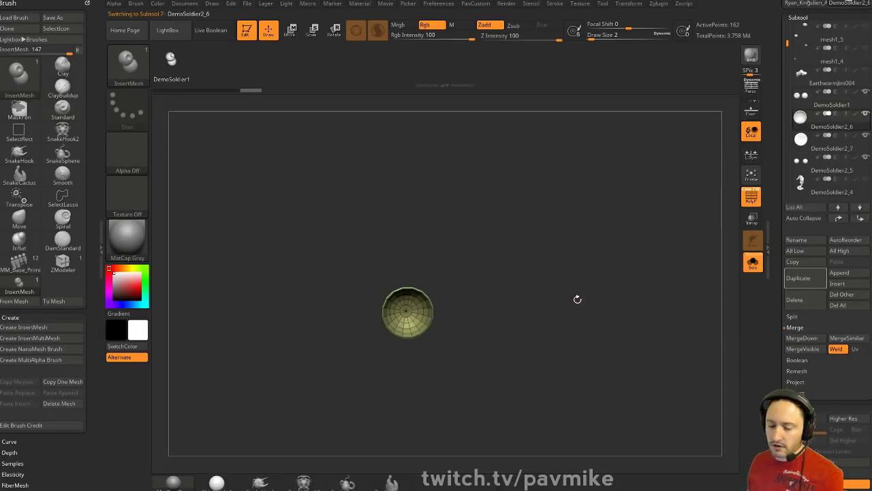
key(b)
click(287, 481)
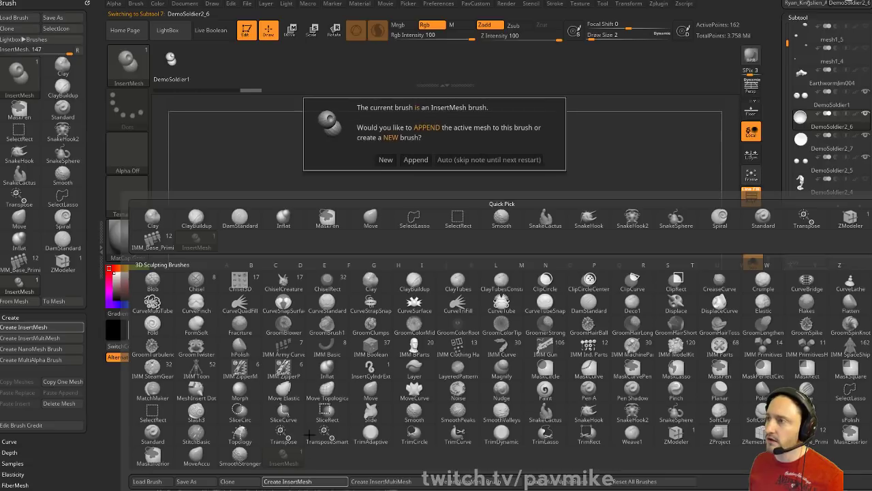
click(416, 159)
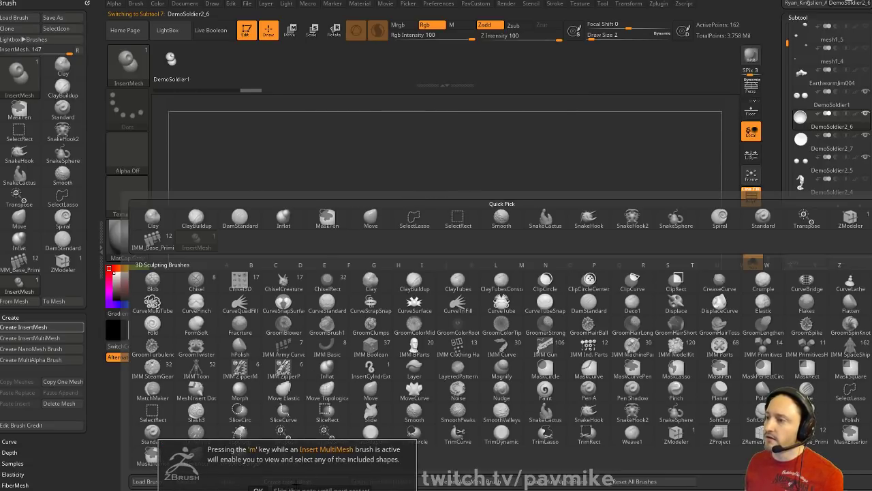
click(286, 486)
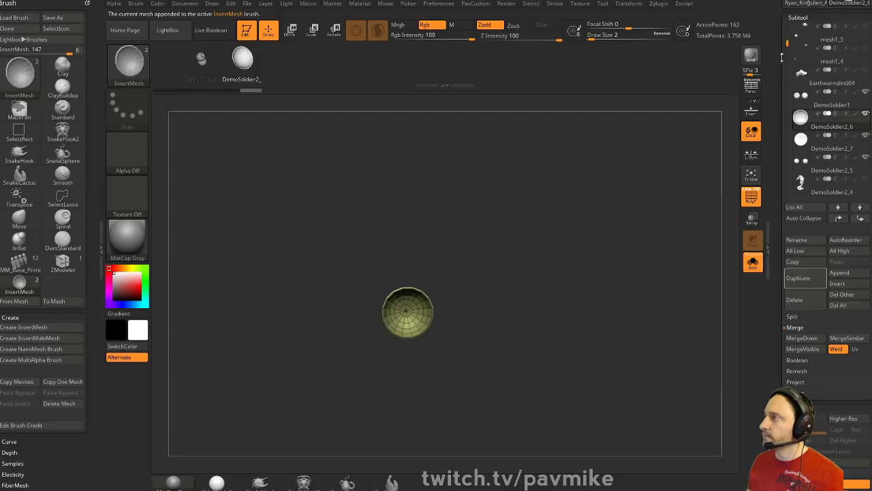
Select the DemoSoldier1 subtool and merge the three other eye-part subtools beneath it down into one mesh
click(815, 103)
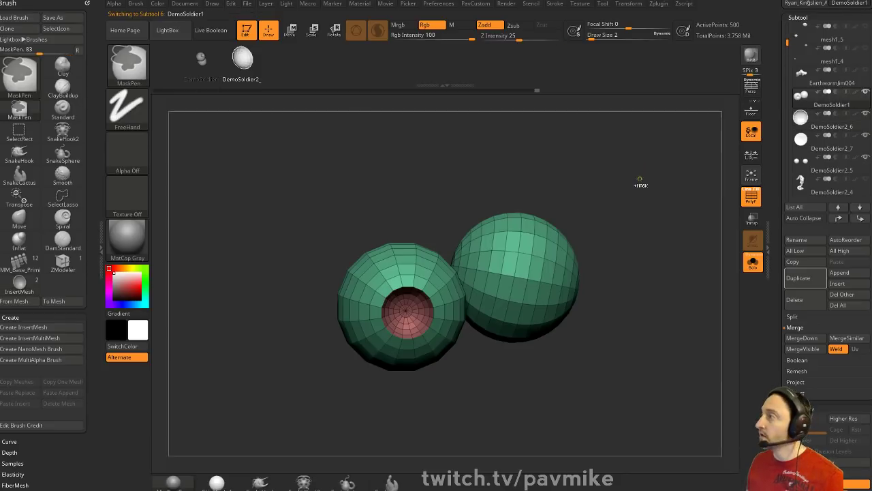
key(ctrl+e)
key(ctrl+e)
key(ctrl+e)
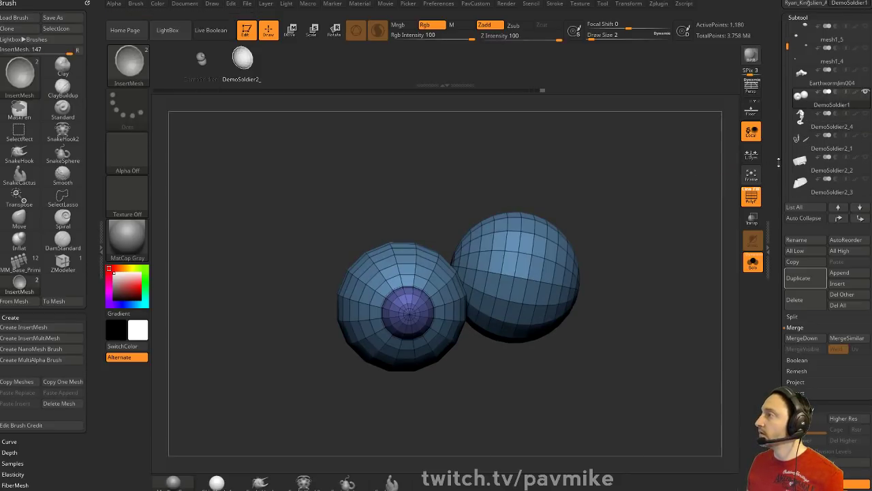
Clone the merged DemoSoldier1 eye mesh as a separate tool and switch to that clone
drag(779, 163, 780, 354)
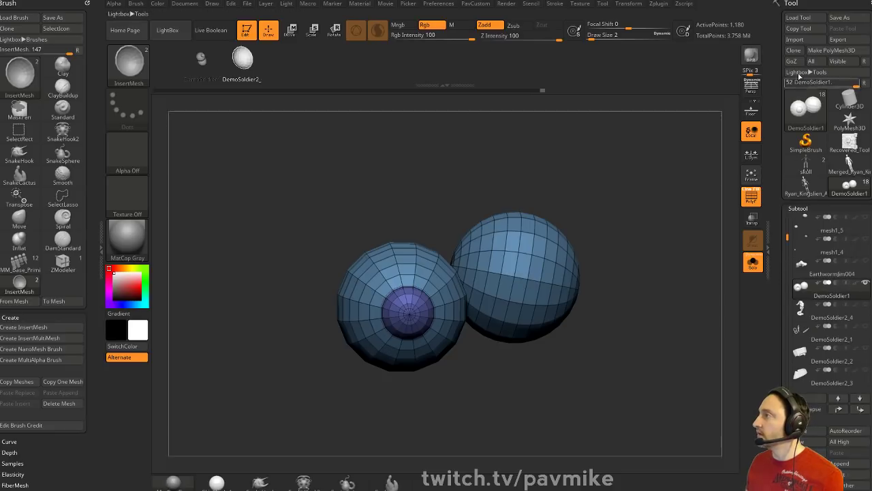
click(793, 50)
click(849, 186)
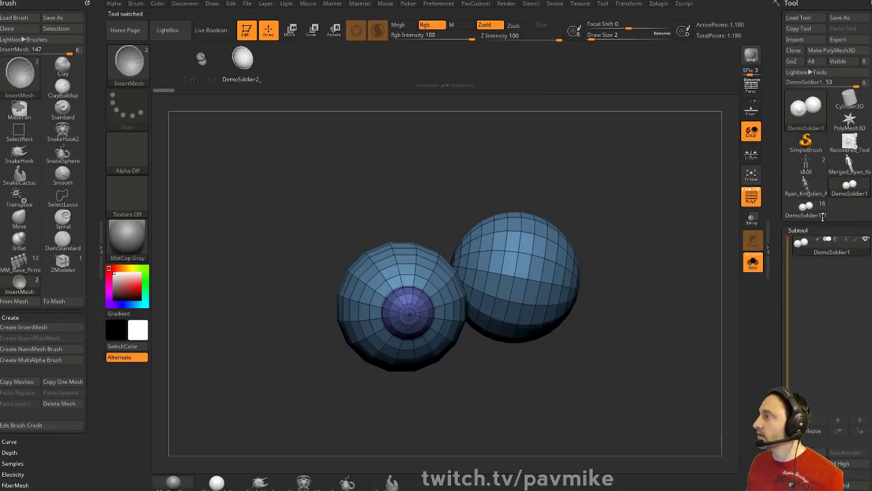
Split the cloned eye mesh into separate subtools by its parts and accept the non-undoable operation
scroll(787, 273, down, 5)
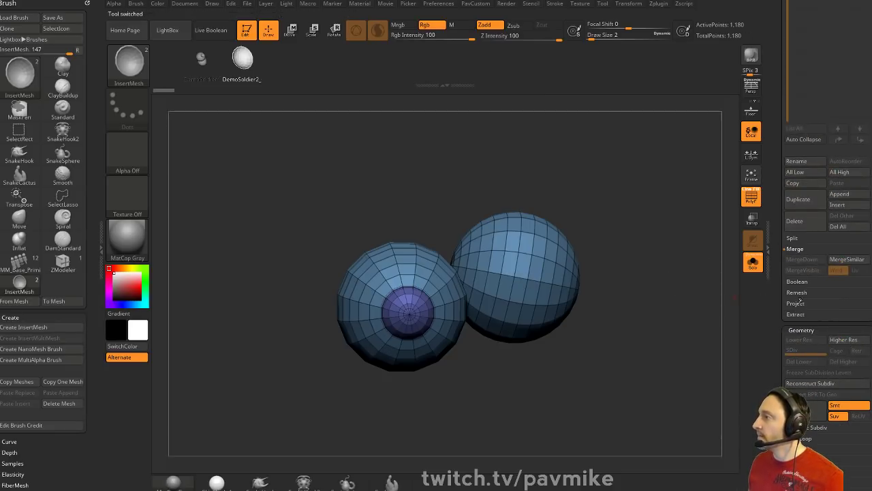
click(792, 238)
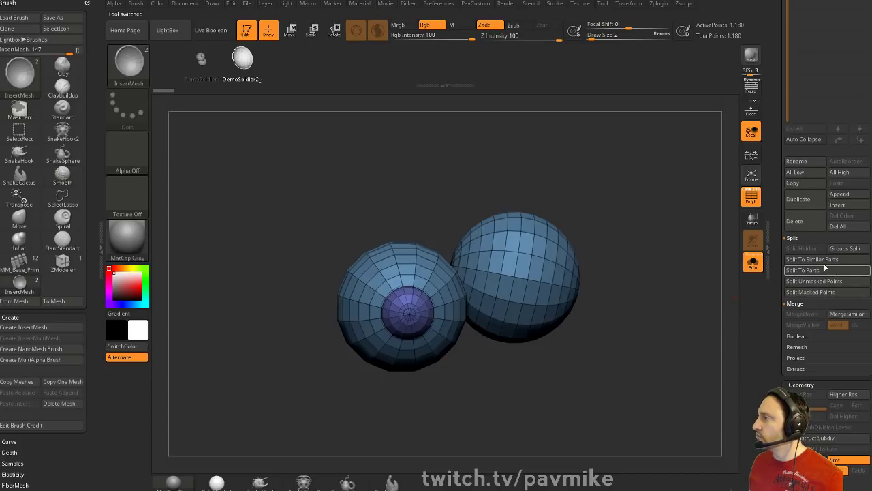
click(822, 270)
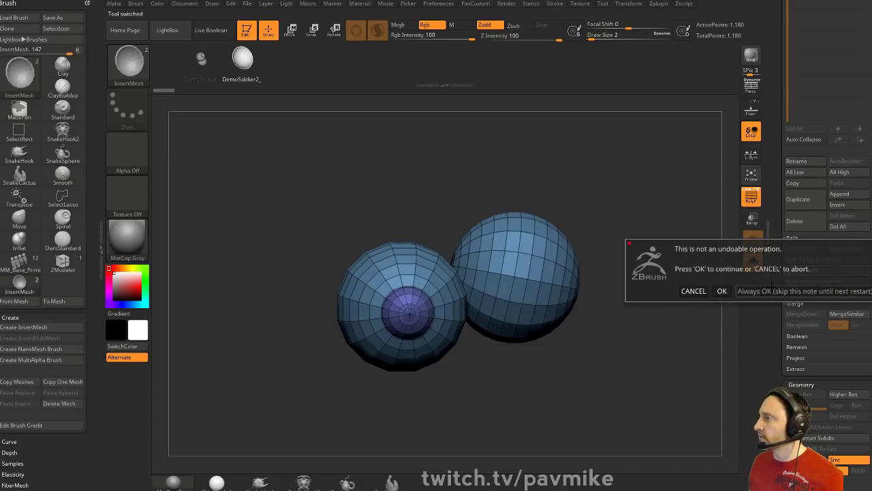
click(722, 291)
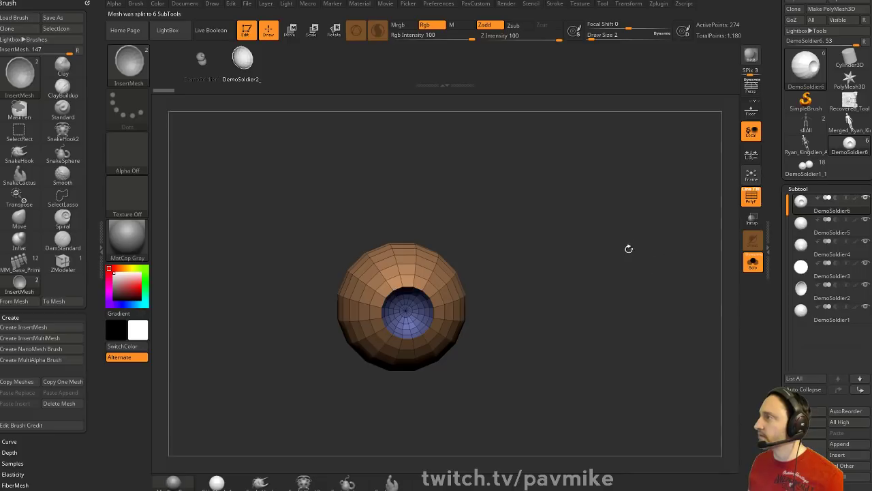
Unify the active eyeball part, repeat the deformation on the other subtools and frame the mesh
drag(774, 283, 772, 111)
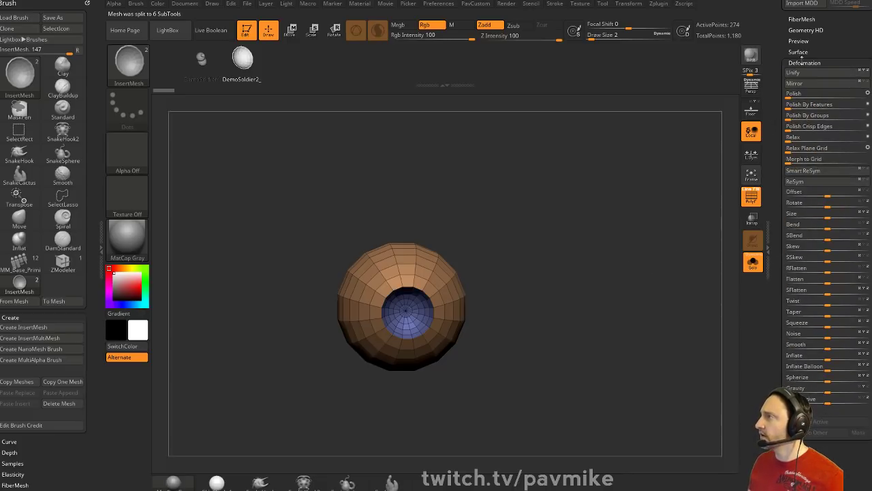
click(796, 72)
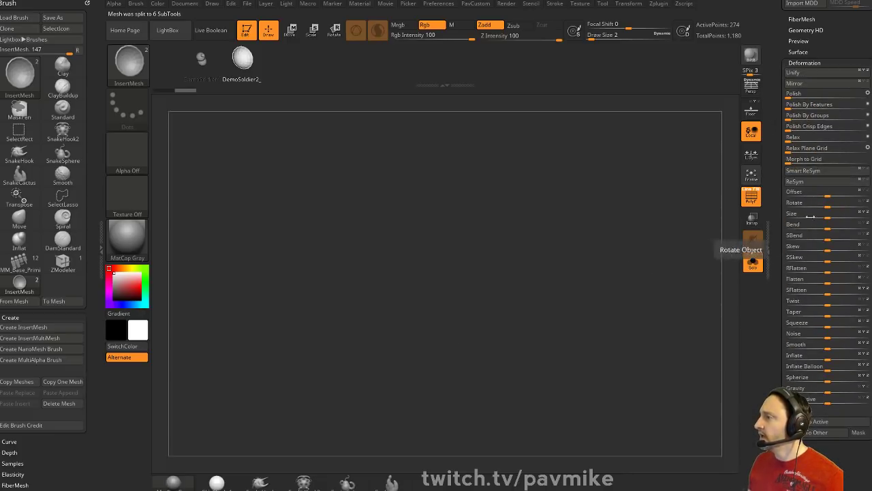
click(818, 433)
key(f)
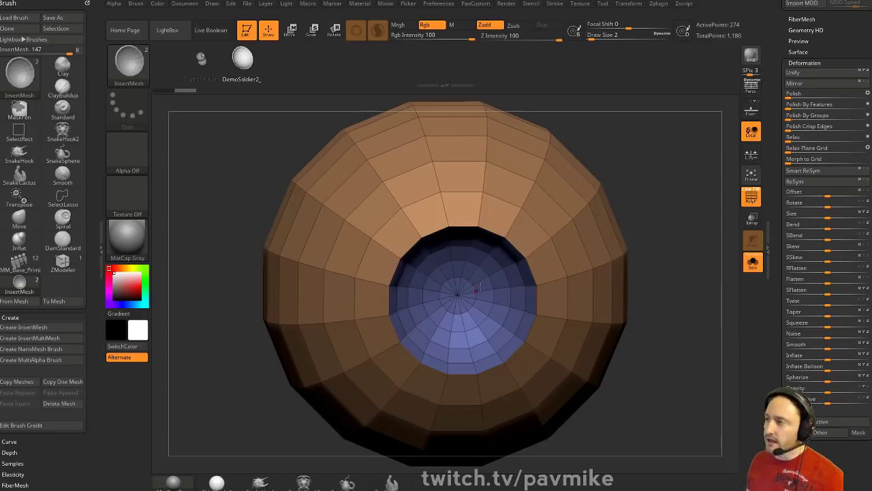
Turn Solo off and create an InsertMultiMesh brush from all the split eye subtools
alt+drag(665, 231, 693, 221)
click(753, 263)
drag(691, 256, 625, 283)
drag(776, 202, 773, 409)
mouse_move(618, 244)
mouse_down()
mouse_move(595, 294)
mouse_move(609, 237)
mouse_up()
key(b)
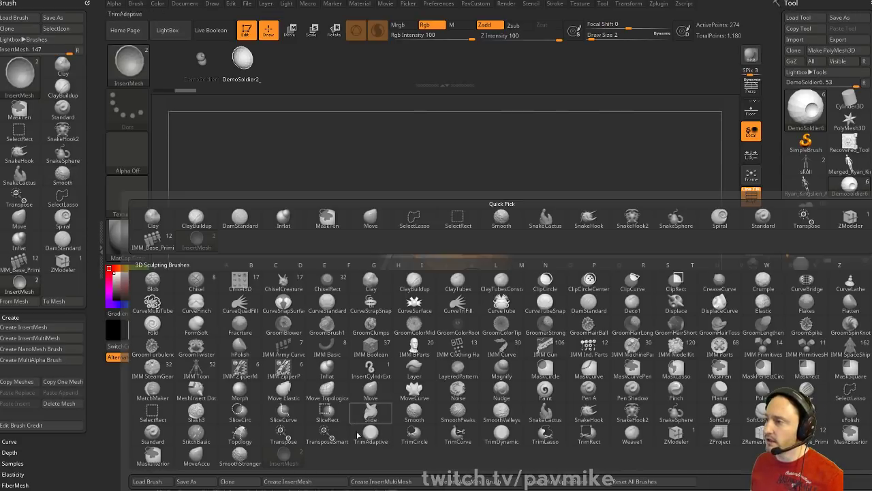
click(387, 482)
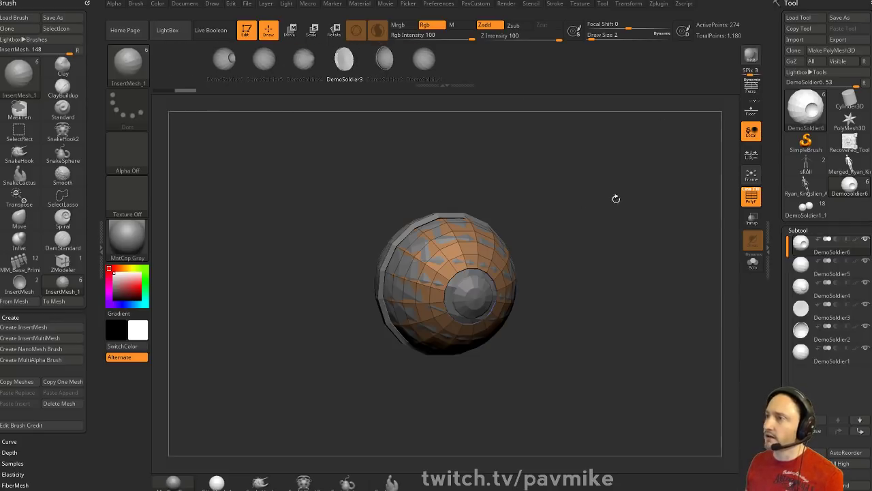
Copy the single DemoSoldier1 mesh from the InsertMesh brush and paste-append it to the InsertMesh_1 brush
key(b)
click(263, 452)
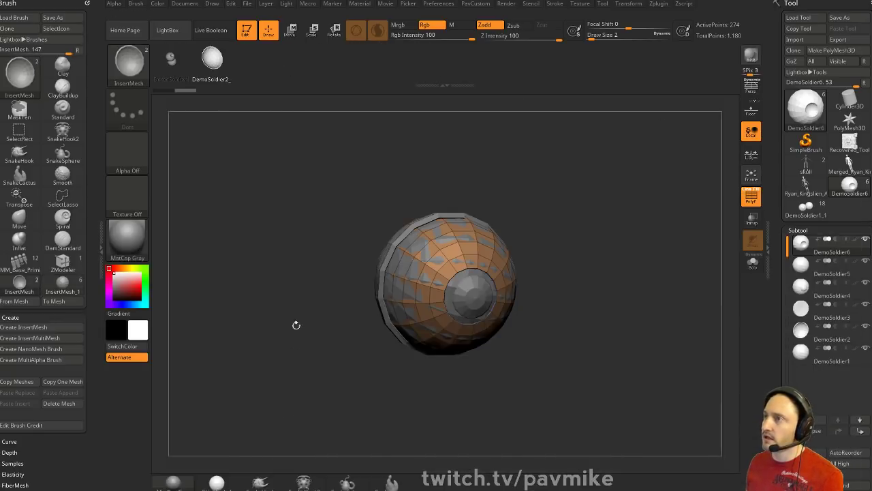
click(72, 381)
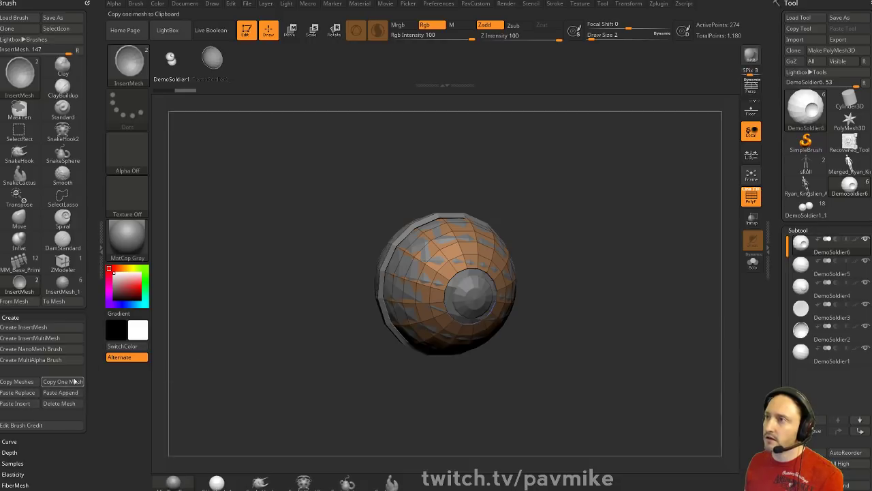
key(b)
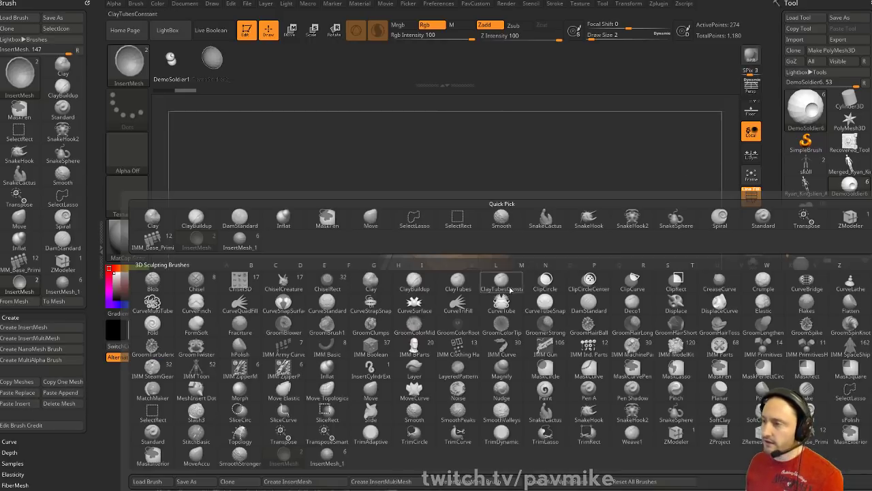
click(357, 353)
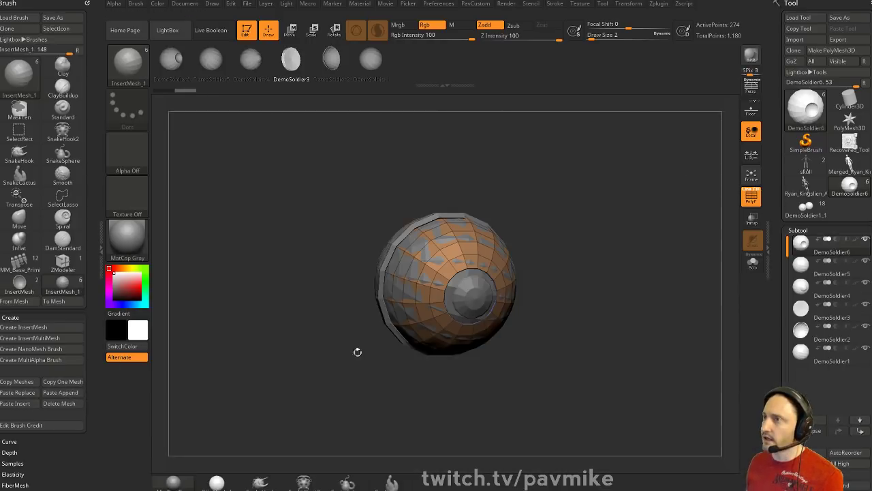
click(60, 393)
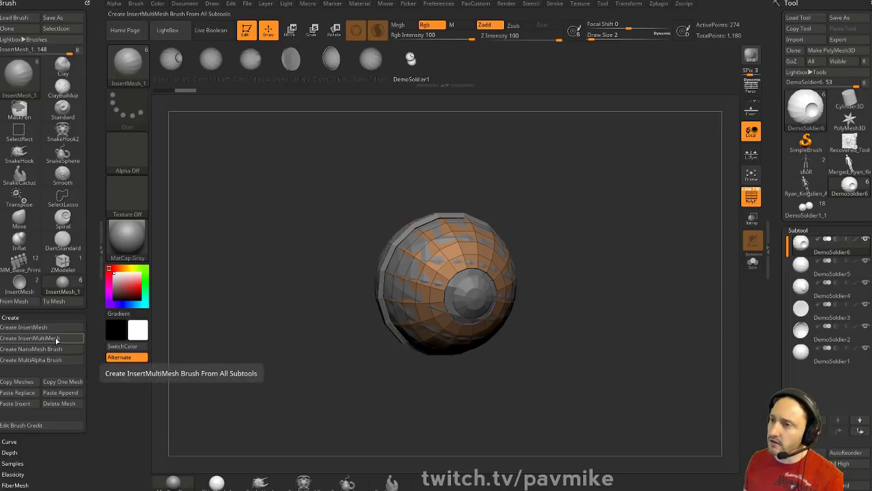
Select the DemoSoldier3 disc subtool and append its mesh to the InsertMesh_1 brush
click(25, 302)
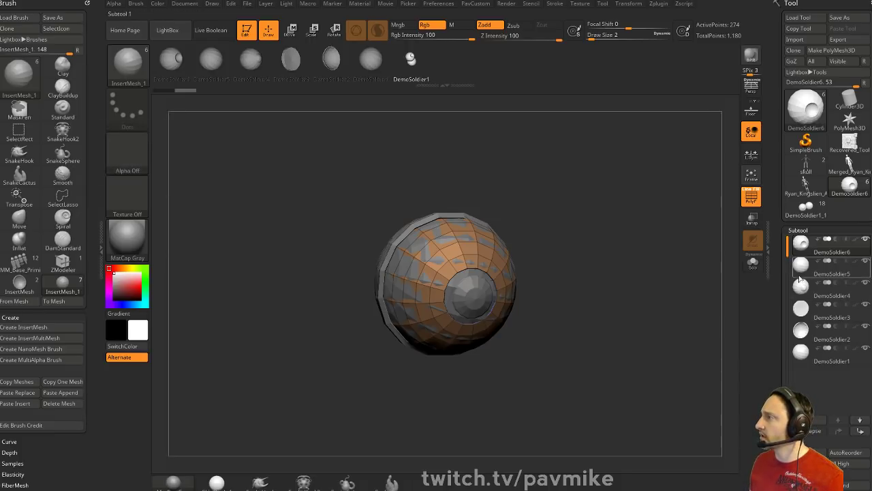
click(802, 309)
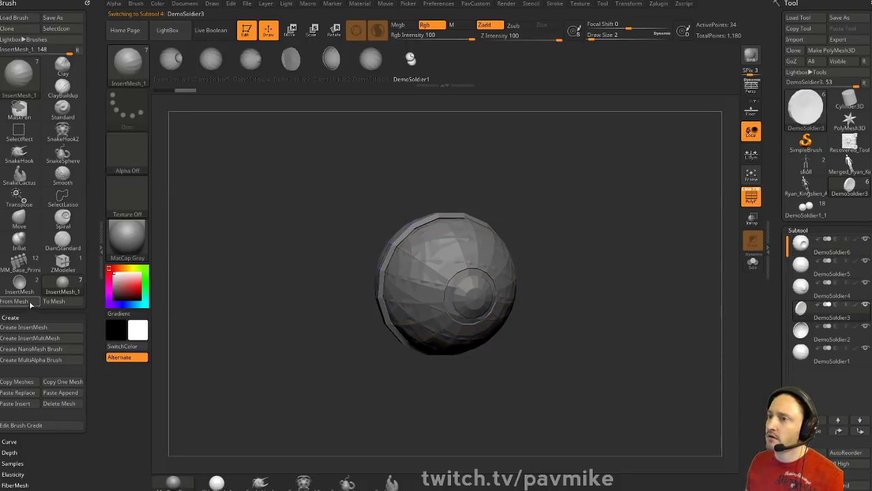
click(28, 302)
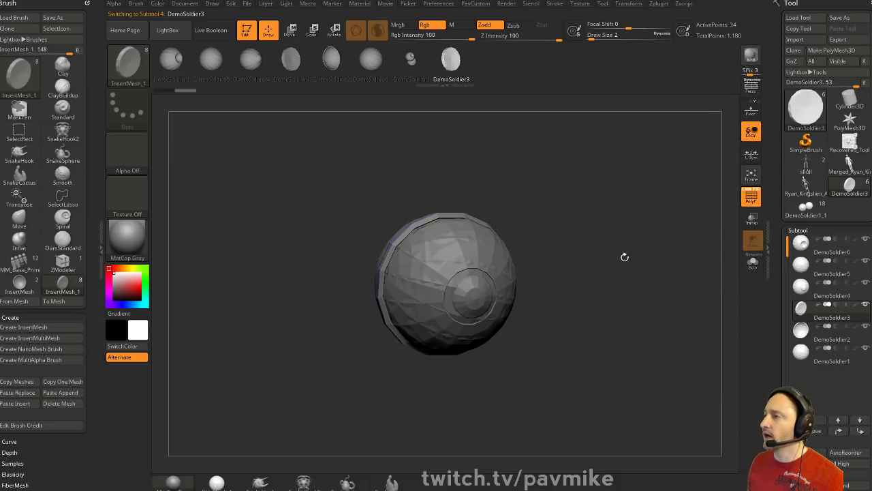
Replace the docked Brush palette with the Zplugin palette and expand its IMM Extractor section
key(b)
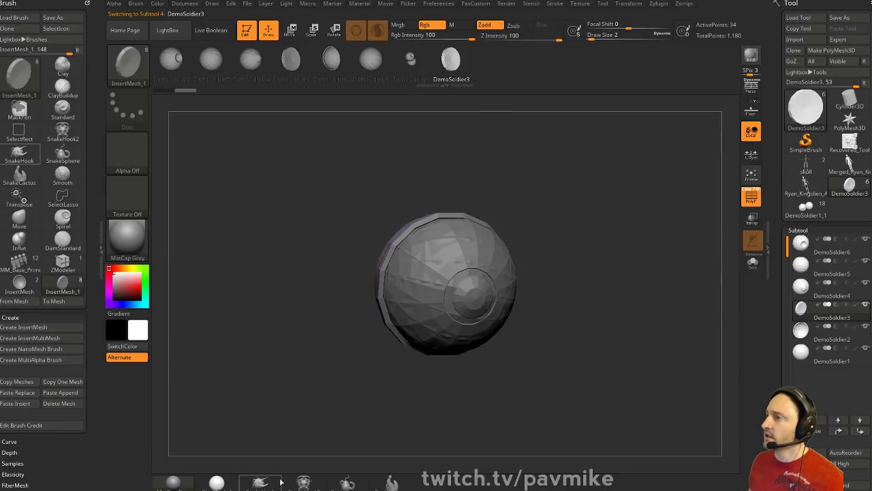
click(88, 3)
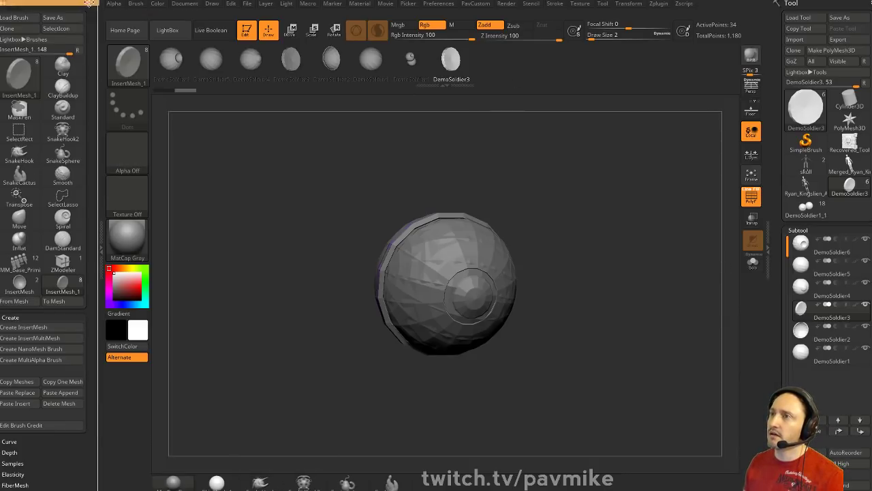
click(48, 59)
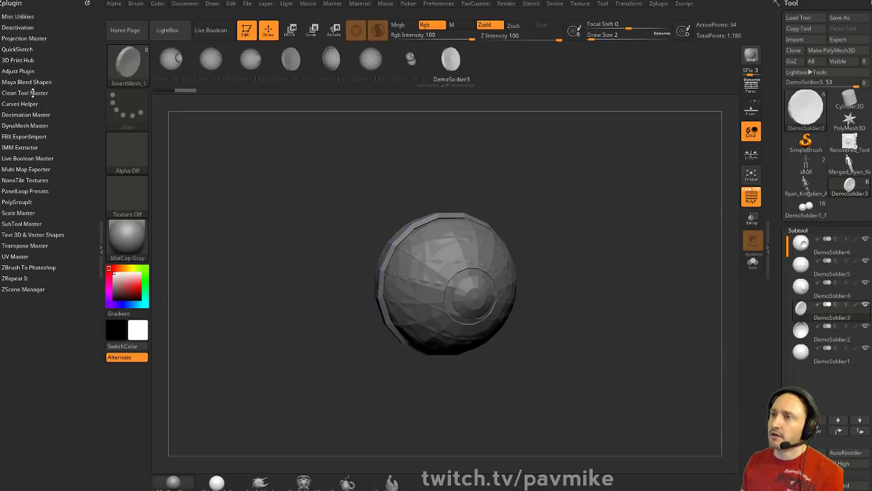
click(22, 147)
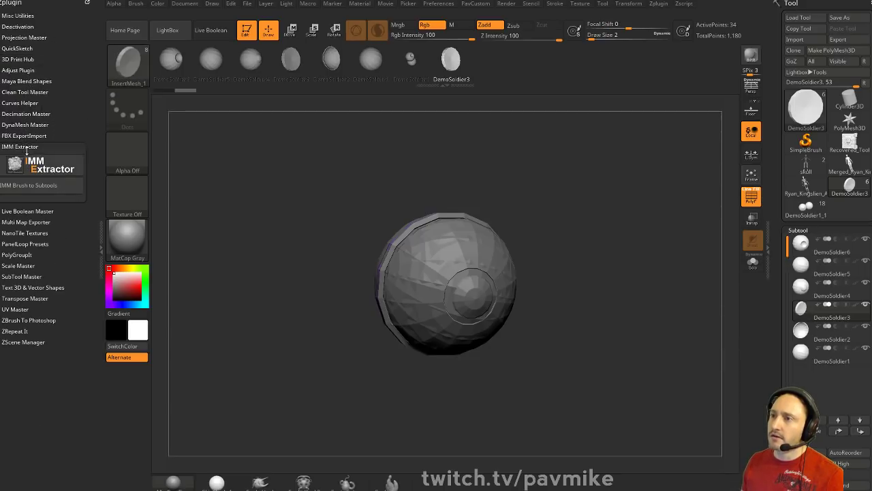
Switch to the IMM Ind. Parts brush and extract its meshes to subtools with IMM Extractor
key(b)
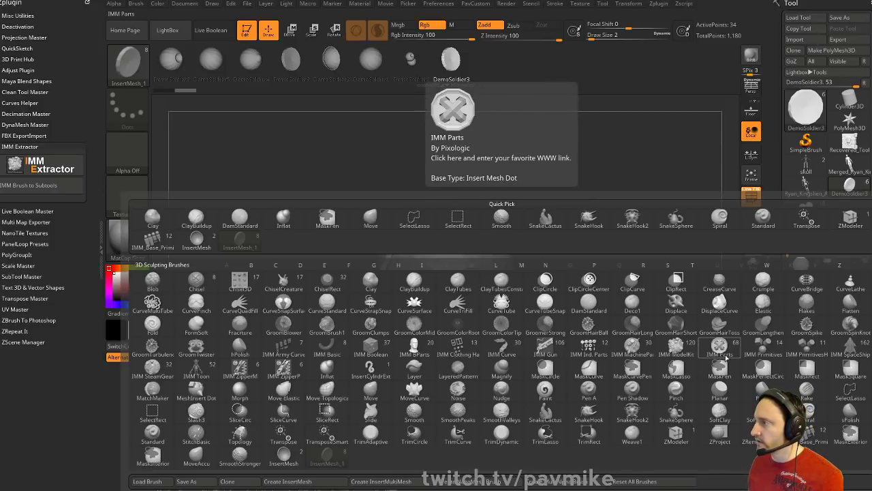
click(334, 353)
key(b)
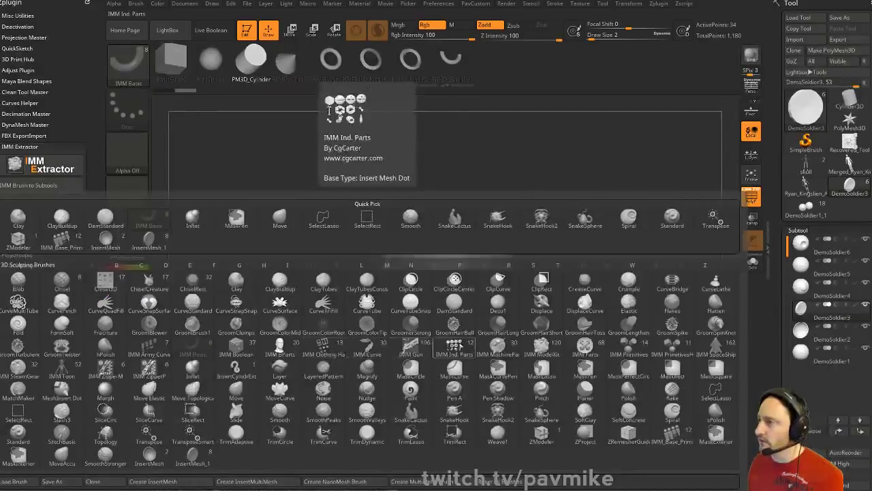
click(455, 347)
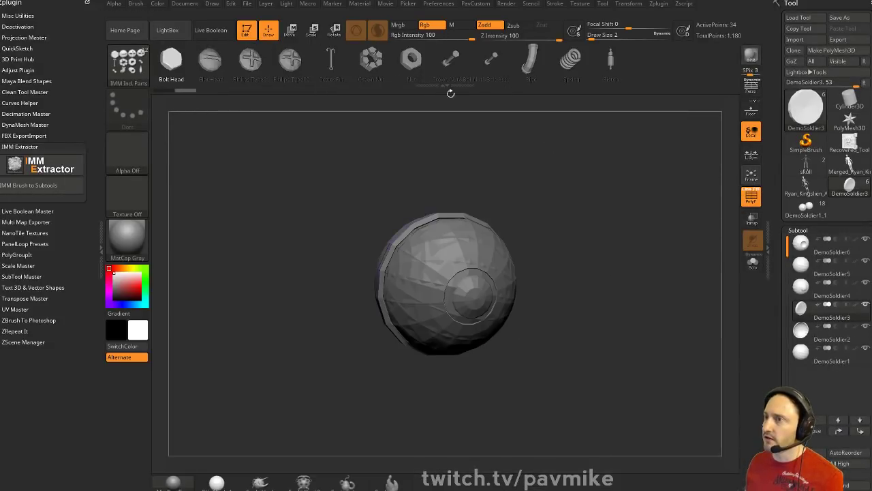
click(33, 184)
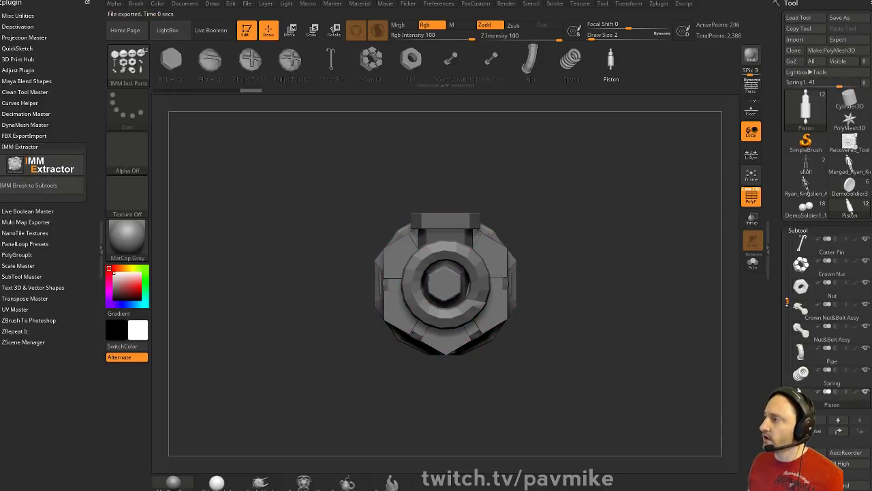
Duplicate the Flat Head subtool and the Cotter Pin subtool
drag(541, 198, 554, 251)
click(832, 272)
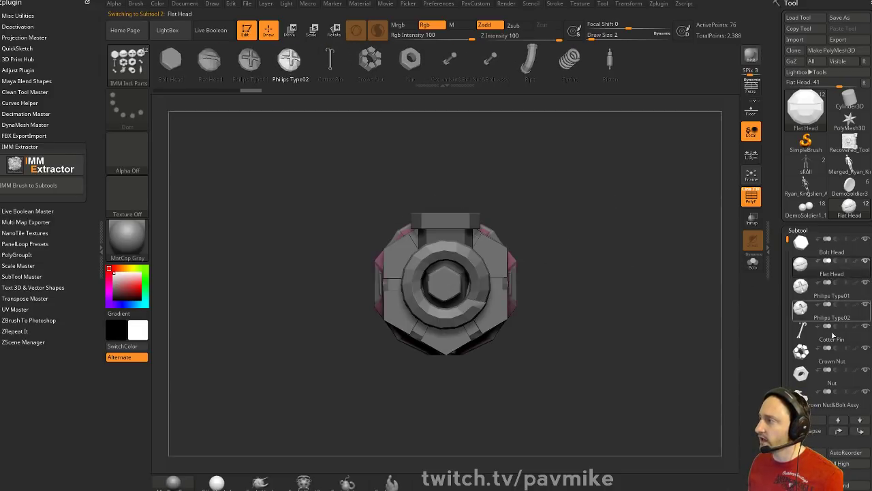
click(806, 485)
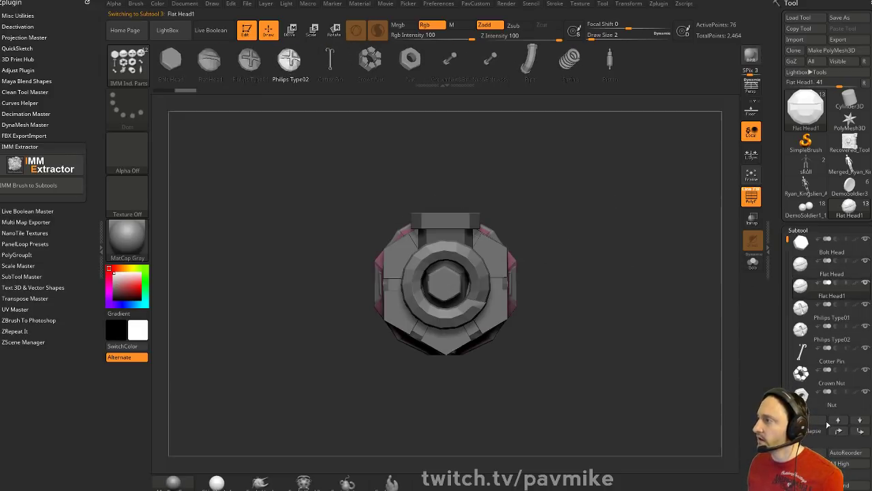
click(826, 353)
scroll(822, 382, down, 2)
key(ctrl+shift+d)
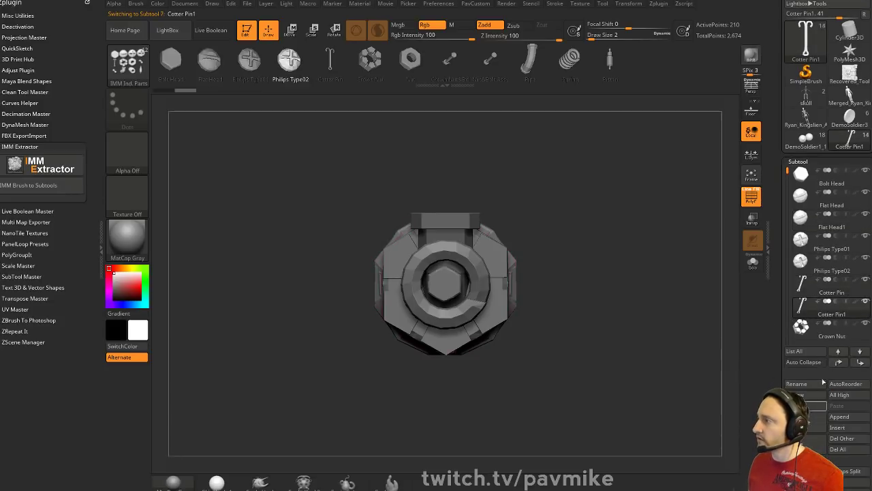
Solo the duplicated cotter pin, mask its lower half, stretch the shaft by moving the hooked end upward, then clear the mask and leave Solo
click(753, 262)
ctrl+drag(346, 128, 536, 284)
ctrl+click(582, 259)
ctrl+right_drag(580, 256, 566, 223)
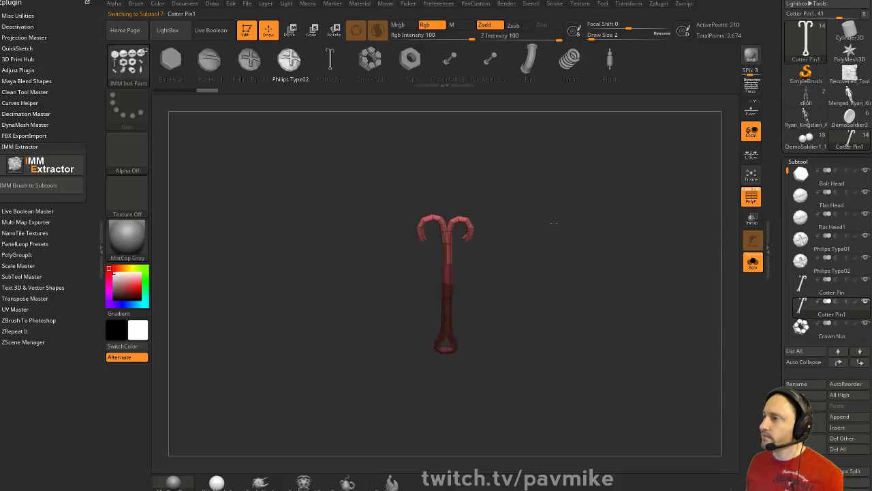
key(w)
drag(445, 230, 445, 102)
ctrl+drag(611, 202, 650, 245)
alt+right_drag(655, 258, 635, 334)
key(q)
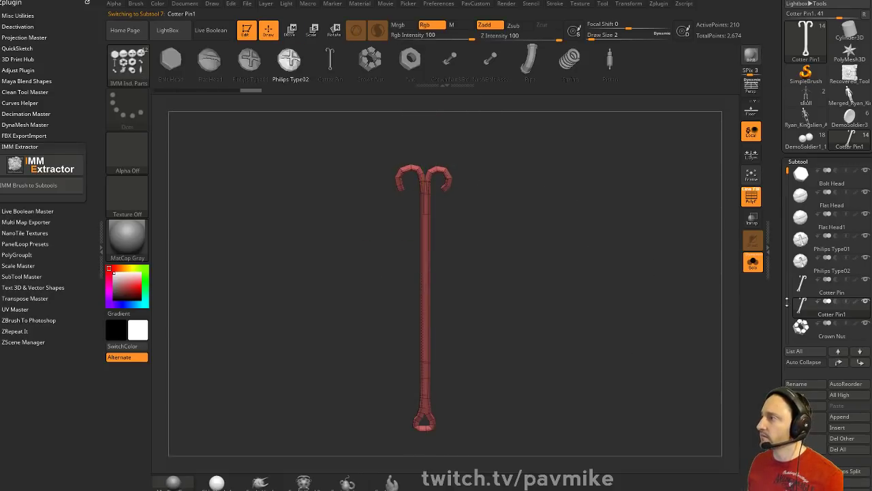
click(753, 262)
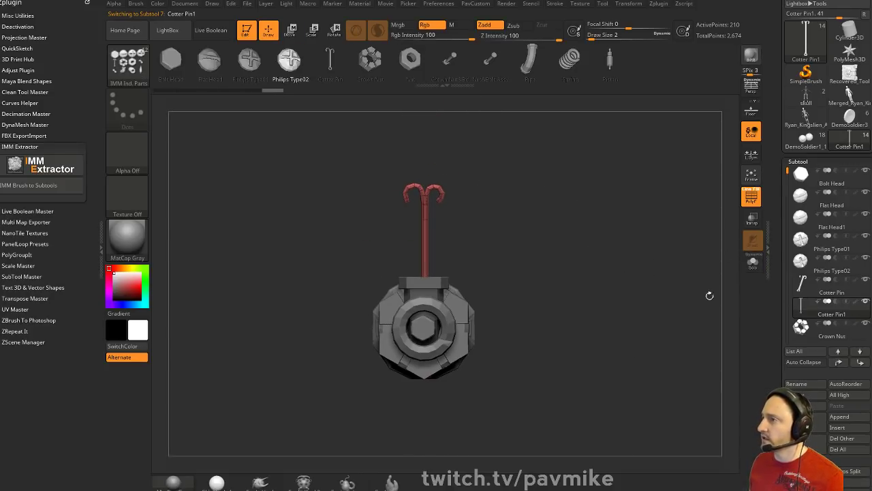
Create an insert multi-mesh brush from all the hardware subtools and rename the Cotter Pin1 subtool to Longy
key(b)
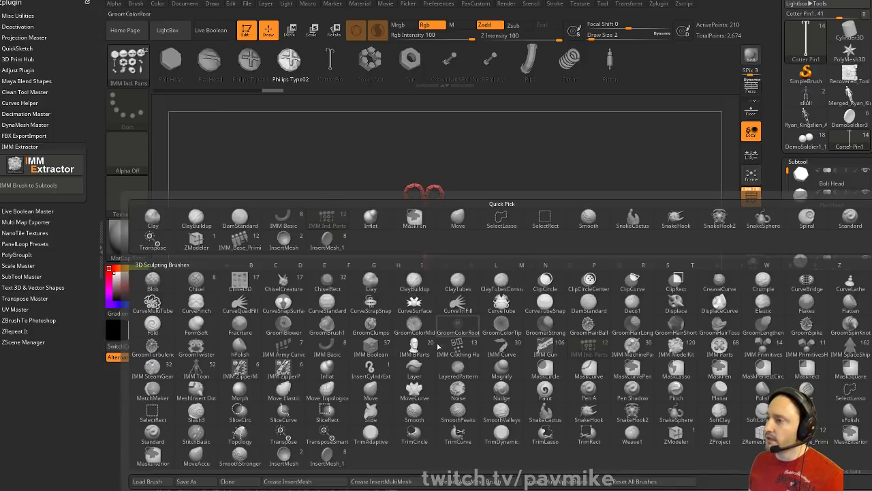
click(382, 482)
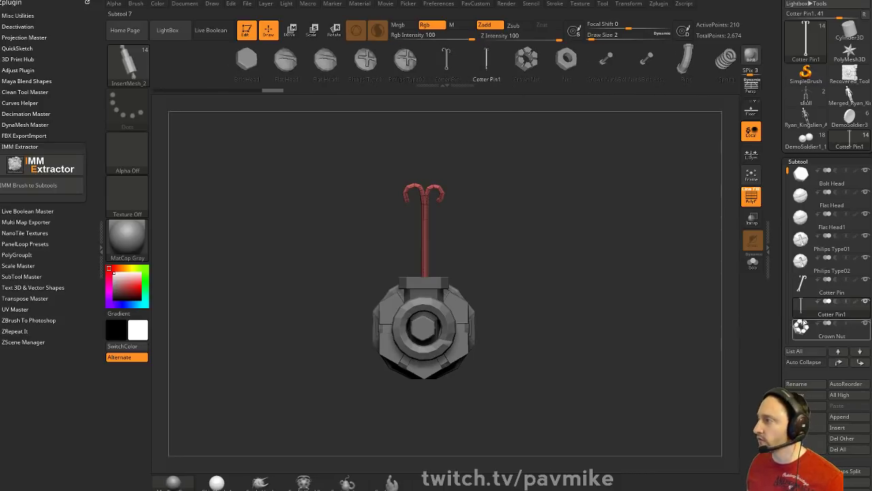
click(804, 385)
text(Lo)
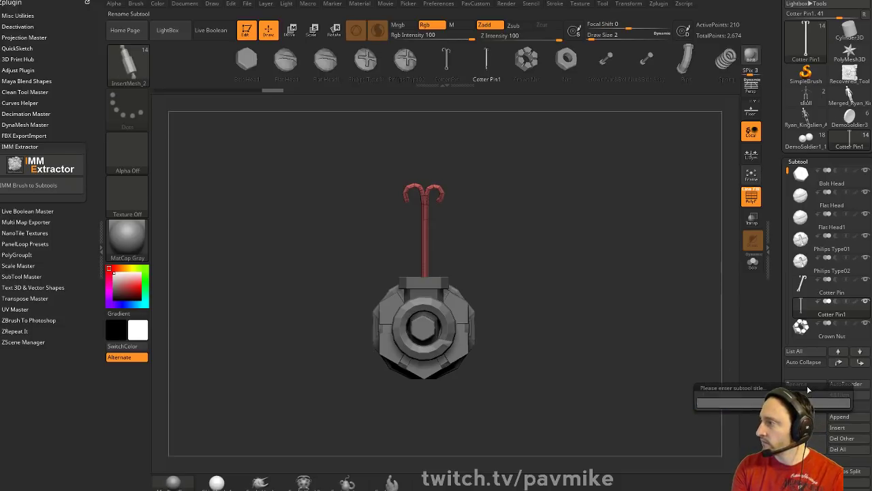
text(ngy)
key(Return)
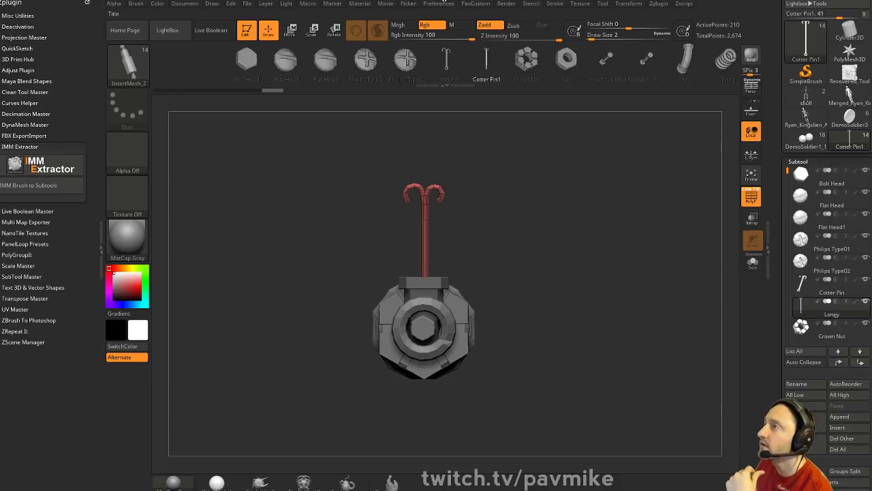
Expand the GoZ preferences and clear the GoZ cache files
click(449, 6)
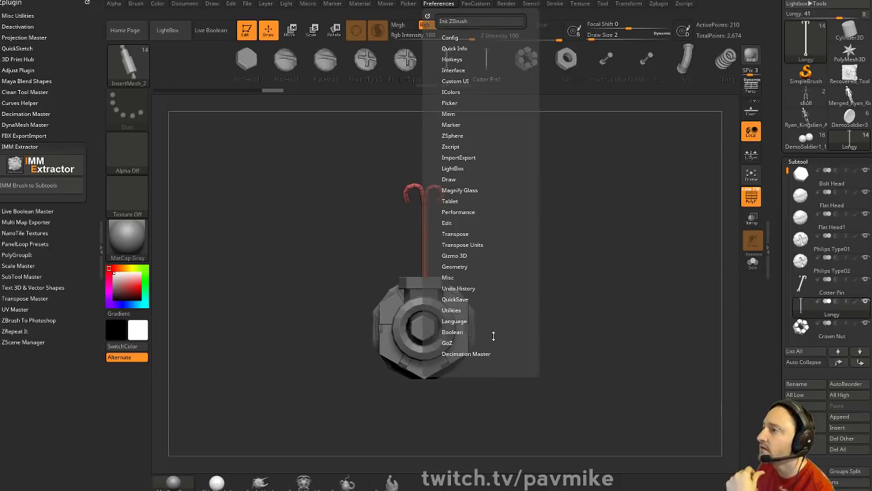
click(446, 341)
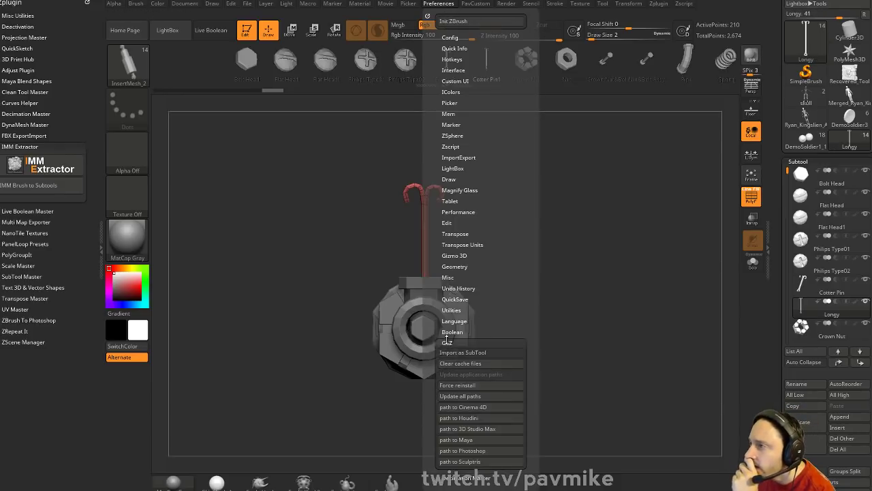
click(487, 365)
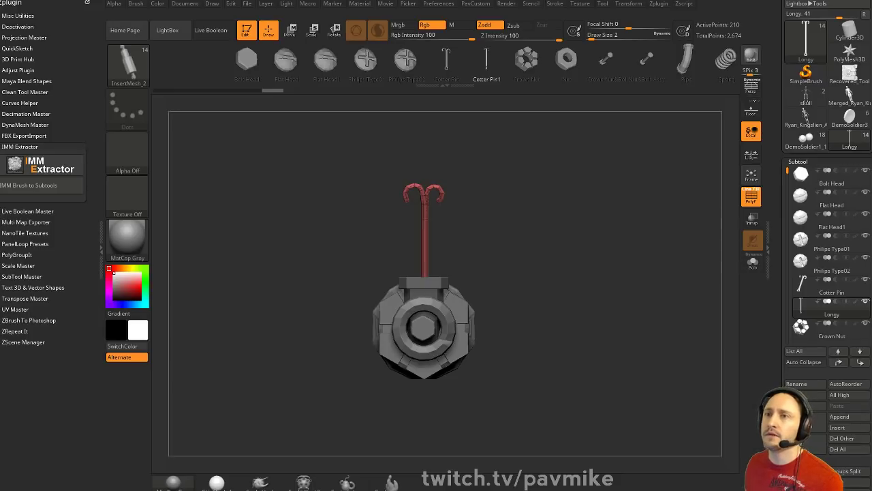
Switch to a Sphere3D converted to PolyMesh3D, subdivide it twice, and turn off its polyframe display
drag(781, 120, 782, 189)
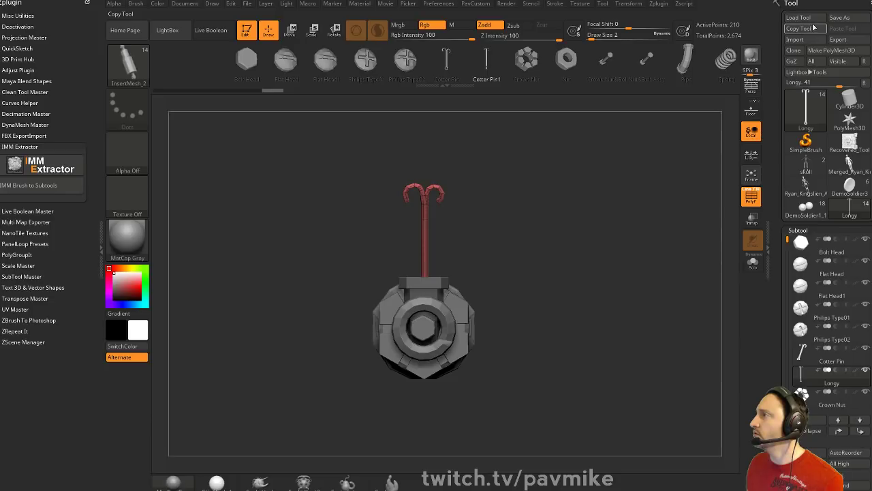
click(806, 109)
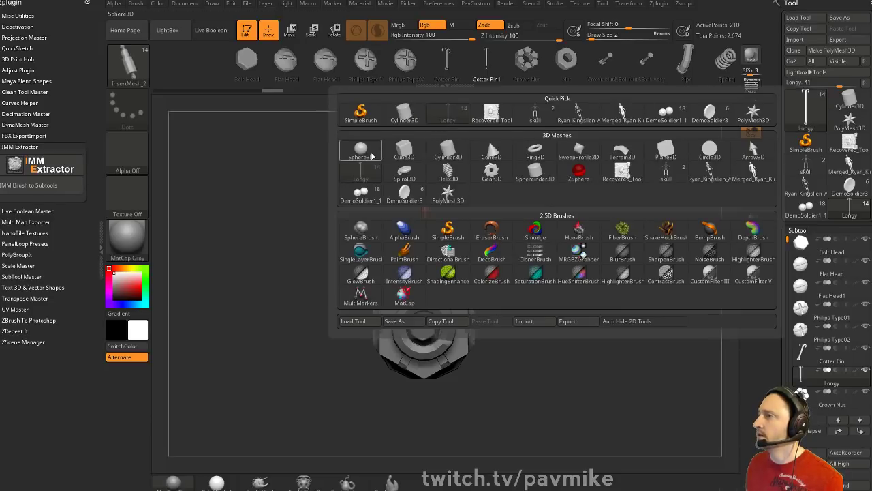
click(360, 148)
click(848, 51)
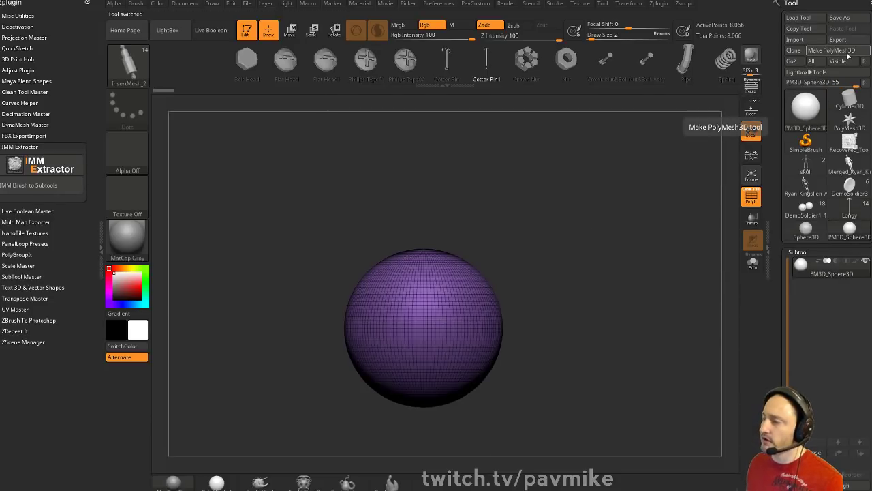
key(f)
key(ctrl+d)
key(ctrl+d)
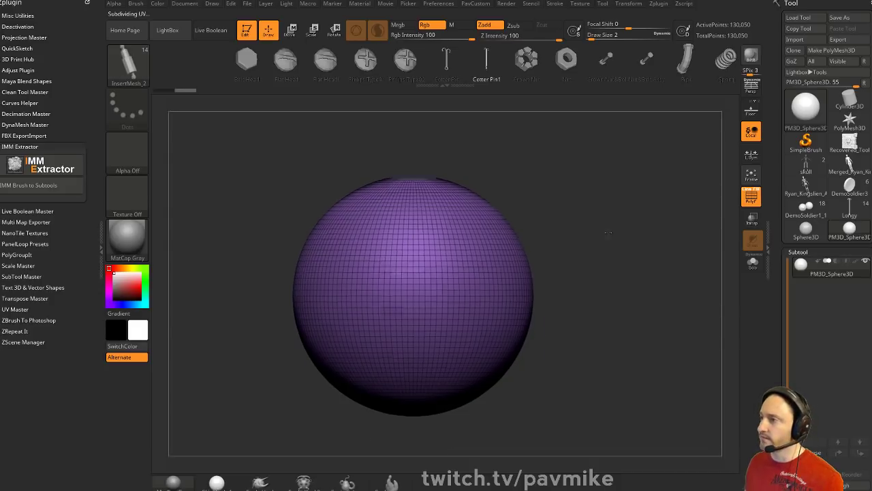
click(759, 201)
alt+drag(643, 234, 644, 216)
Choose the Standard brush with draw size 74 and sculpt a freehand test stroke on the sphere's front
key(s)
drag(390, 247, 397, 247)
click(370, 220)
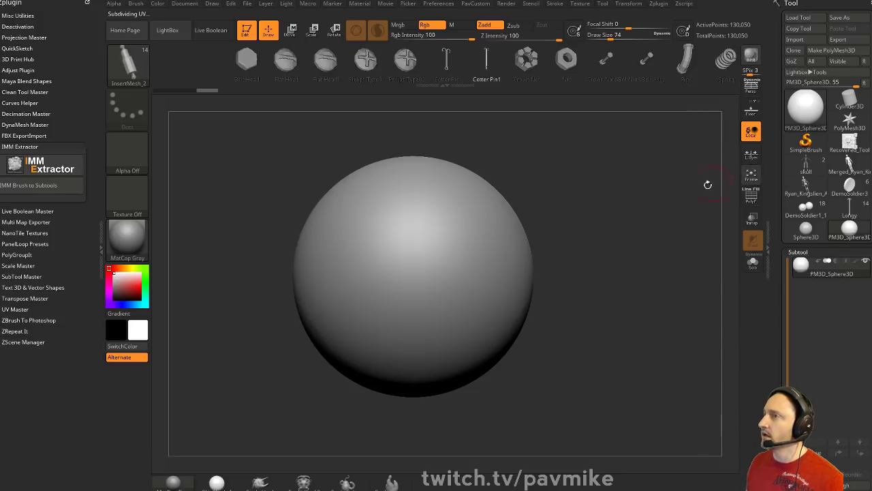
key(b)
key(s)
key(t)
mouse_move(379, 204)
mouse_down()
mouse_move(429, 222)
mouse_move(485, 220)
mouse_up()
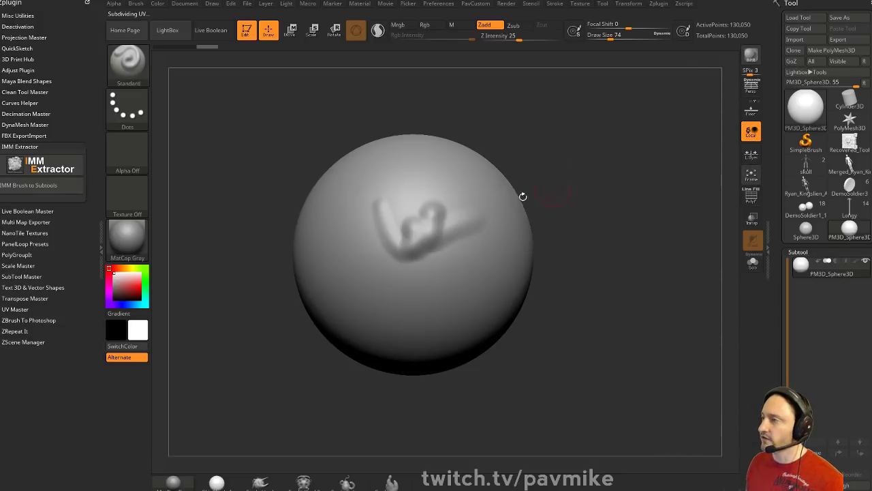
Undo the test strokes, reduce the draw size to 44, and sculpt three short diagonal ridges on the sphere
key(bracketleft)
key(bracketleft)
key(bracketleft)
alt+drag(562, 160, 568, 177)
key(ctrl+z)
key(ctrl+z)
drag(338, 237, 503, 259)
key(ctrl+z)
drag(355, 215, 416, 276)
drag(462, 190, 413, 233)
drag(508, 210, 385, 333)
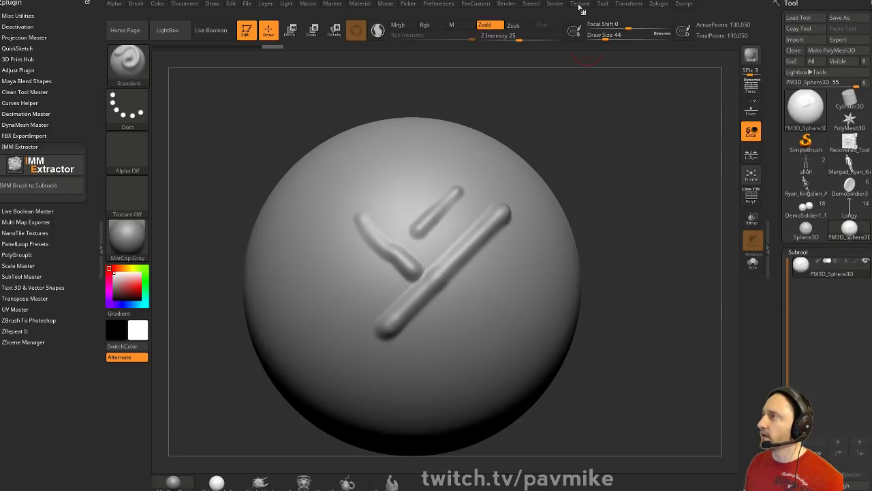
Turn on LazyMouse and sculpt three long strokes, two steep ones and one diagonal, beside the existing ridges
click(555, 3)
click(577, 261)
mouse_move(311, 248)
mouse_down()
mouse_move(317, 273)
mouse_move(350, 308)
mouse_move(314, 302)
mouse_move(326, 384)
mouse_up()
mouse_move(539, 247)
mouse_down()
mouse_move(520, 269)
mouse_move(467, 296)
mouse_move(405, 376)
mouse_up()
mouse_move(334, 217)
mouse_down()
mouse_move(342, 320)
mouse_move(365, 406)
mouse_up()
Turn off LazyMouse, reduce the draw size to 29, and sculpt a small cross near the sphere's top
click(556, 4)
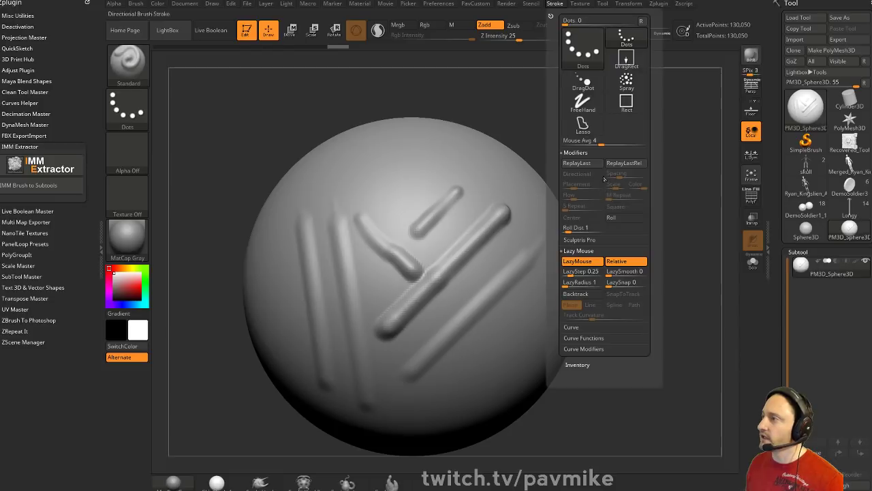
key([)
mouse_move(405, 157)
mouse_down()
mouse_move(406, 231)
mouse_move(402, 156)
mouse_move(478, 170)
mouse_up()
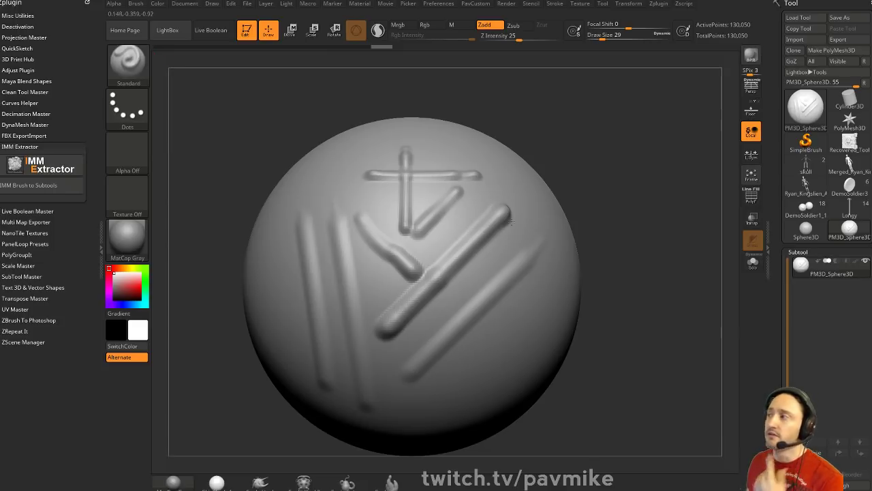
Review the Deformation mirror command and SubTool Master's mirror options, and cancel without mirroring the sphere
drag(775, 258, 778, 126)
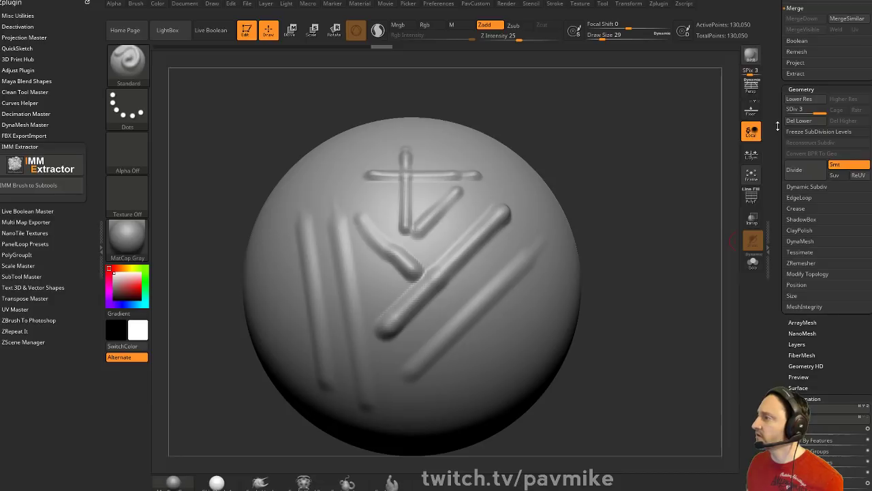
scroll(777, 117, down, 5)
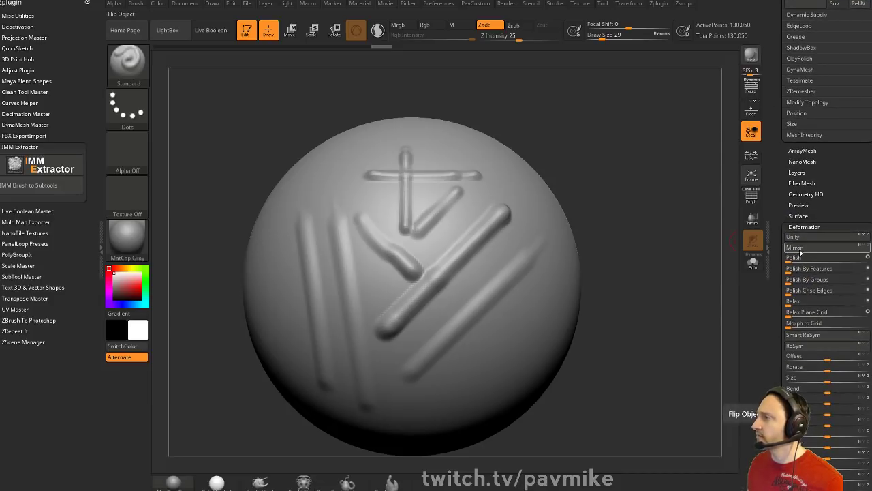
click(658, 4)
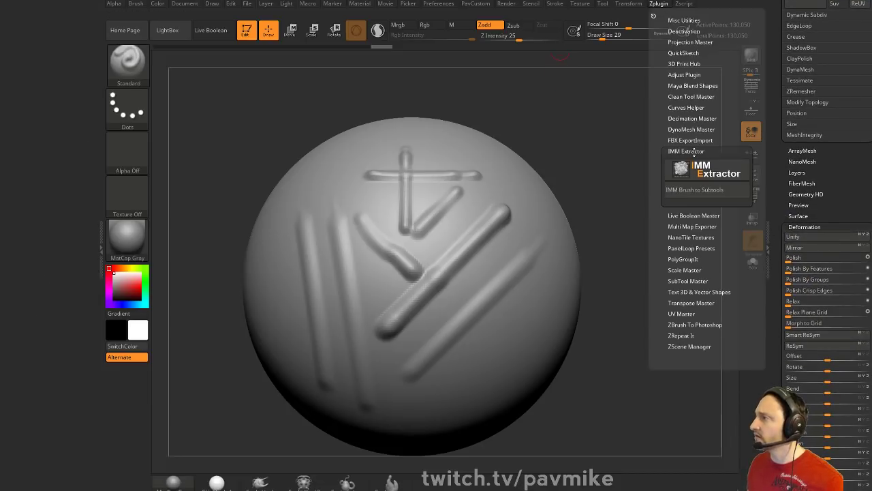
click(694, 152)
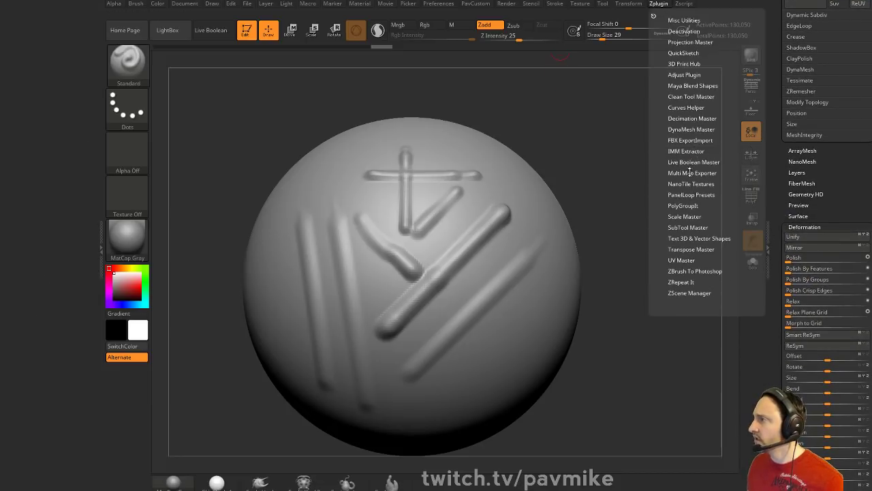
click(687, 227)
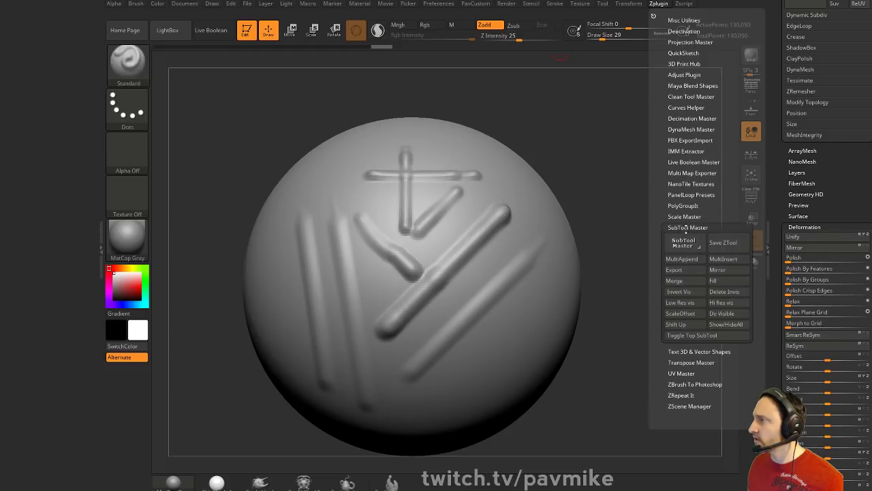
click(724, 271)
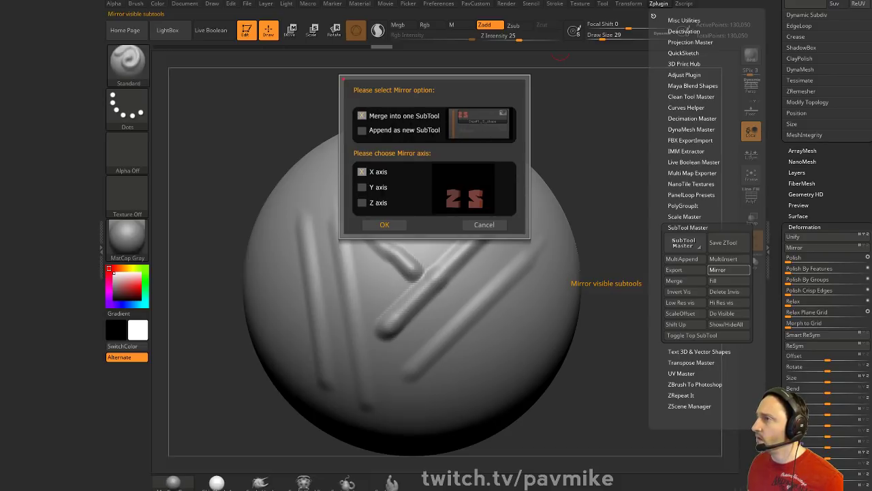
click(470, 225)
Expand the docked ZRepeat It plugin and examine its recording and script options
drag(785, 148, 777, 444)
shift+click(21, 236)
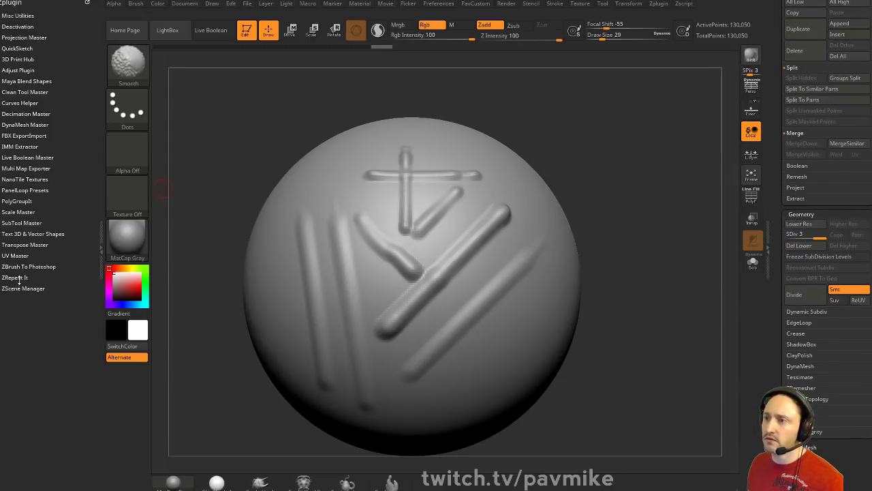
click(19, 281)
drag(42, 256, 54, 131)
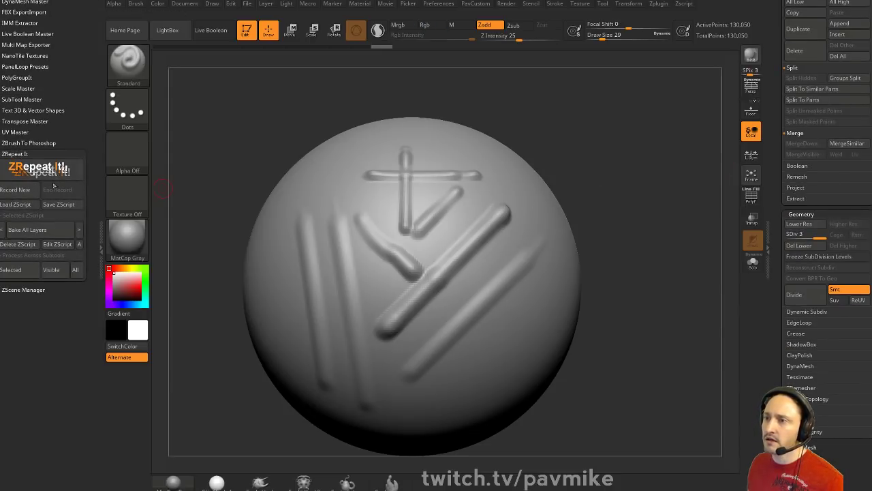
click(35, 232)
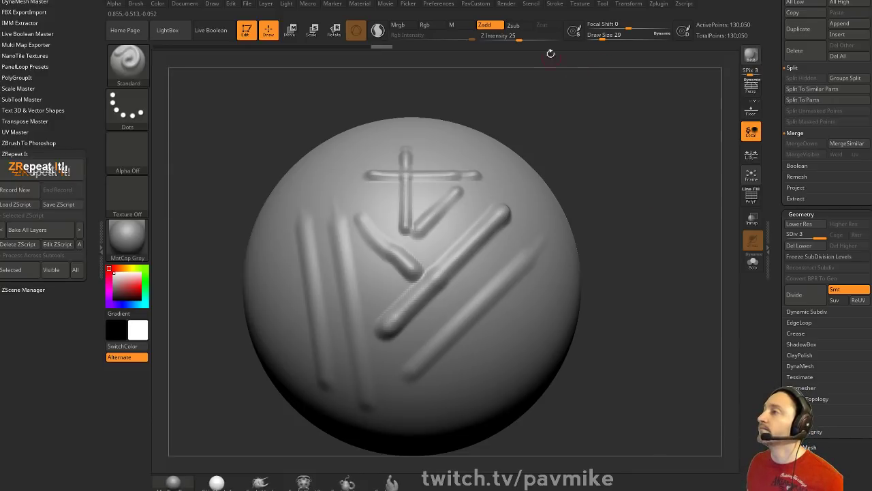
Dock the Stroke palette above the Zplugin palette and expand its Sculptris Pro settings in place of Lazy Mouse
click(560, 6)
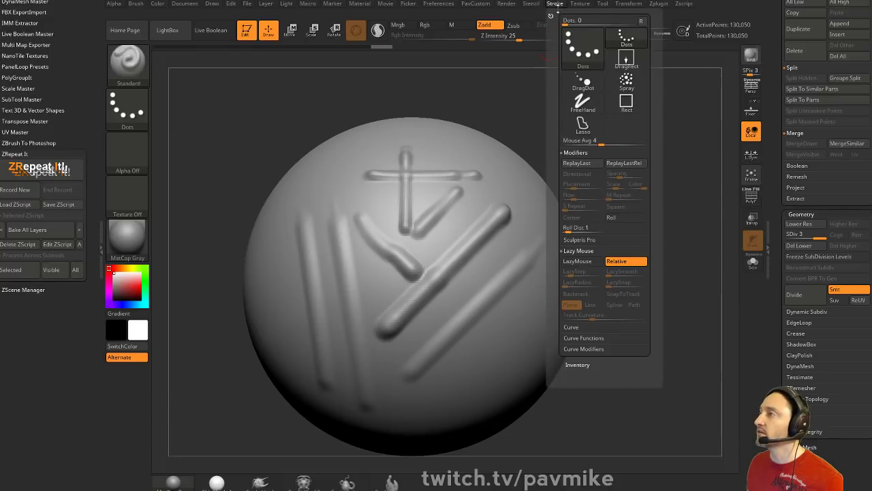
click(565, 24)
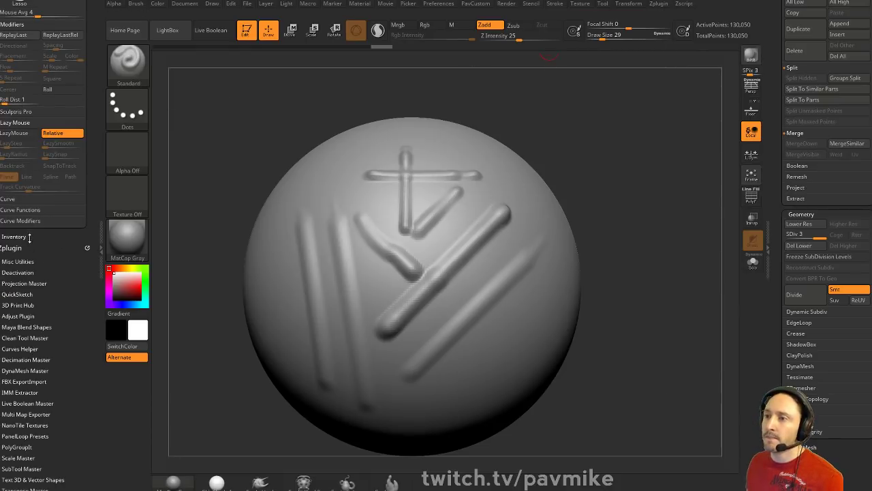
scroll(35, 256, up, 3)
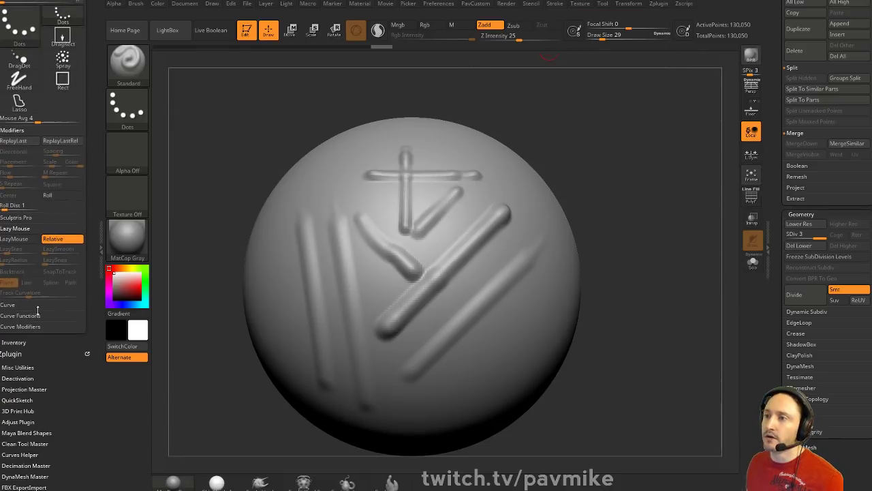
key(shift)
click(15, 228)
click(16, 217)
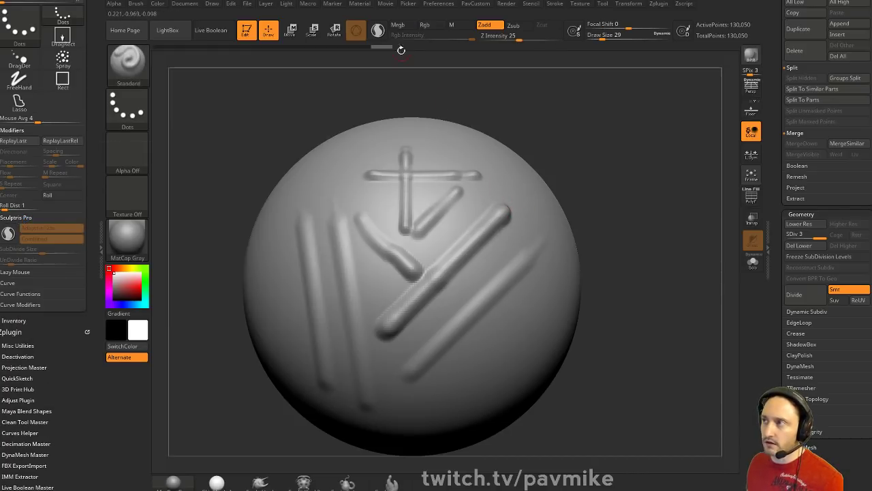
Try Sculptris Pro mode with an UnDivide Ratio of 1, and set the brush draw size to 108
click(377, 29)
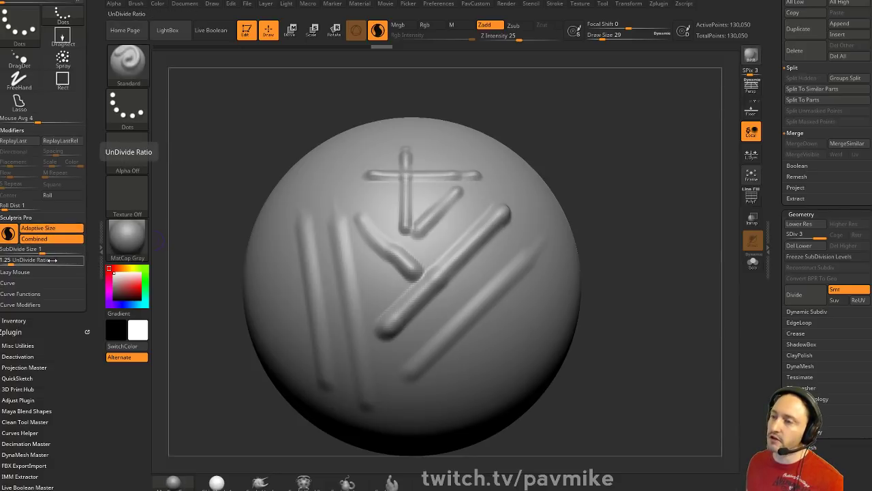
key(ctrl)
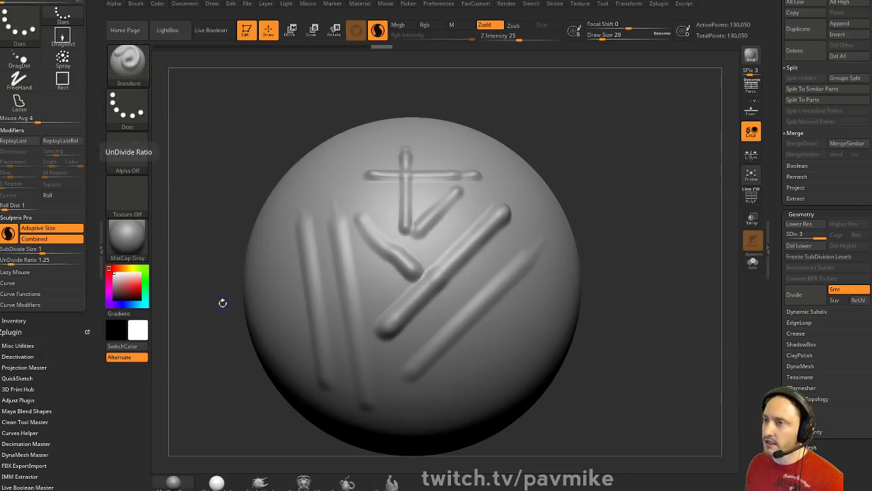
click(53, 260)
text(1)
drag(636, 120, 702, 124)
key(s)
mouse_move(336, 249)
mouse_down()
mouse_move(351, 250)
mouse_move(325, 259)
mouse_up()
click(325, 257)
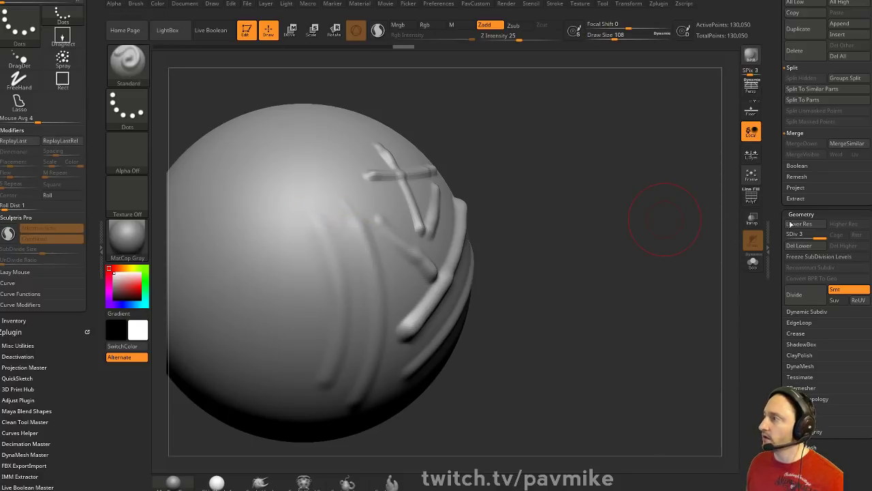
Drop the sphere to its lowest subdivision level, delete the higher levels, and frame it with the polyframe shown
click(793, 249)
key(ctrl+z)
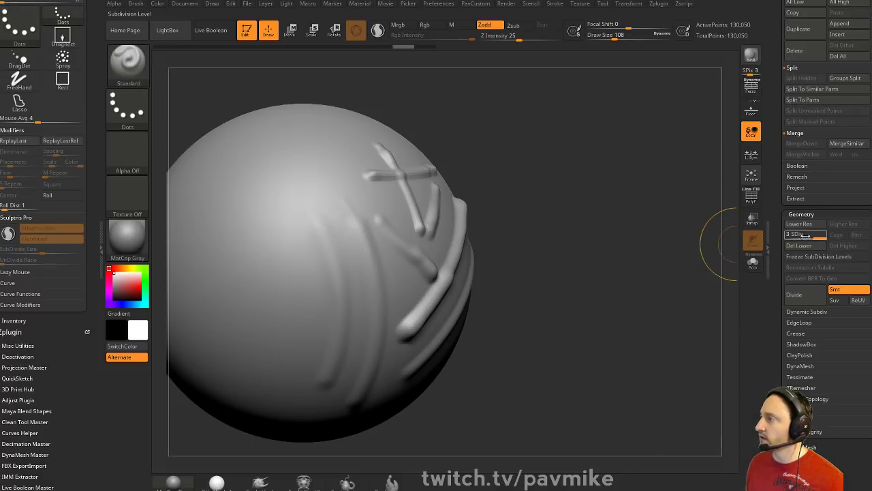
click(788, 235)
click(844, 245)
key(f)
key(shift+f)
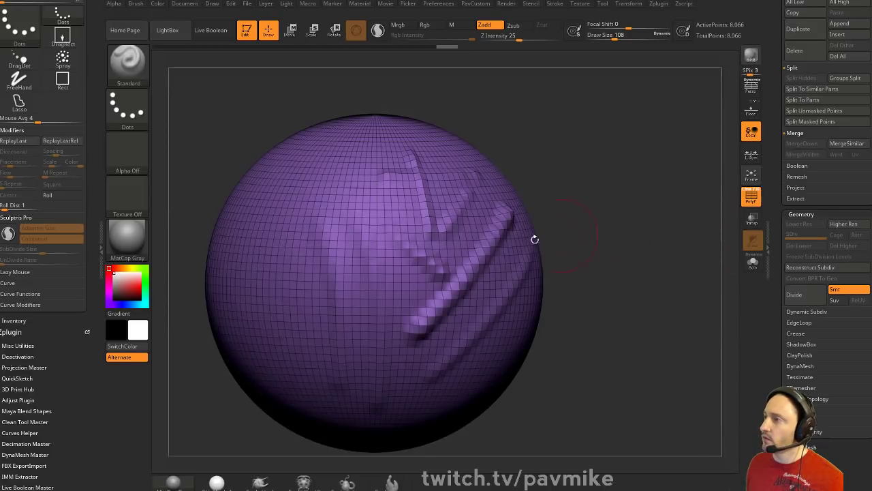
key(shift)
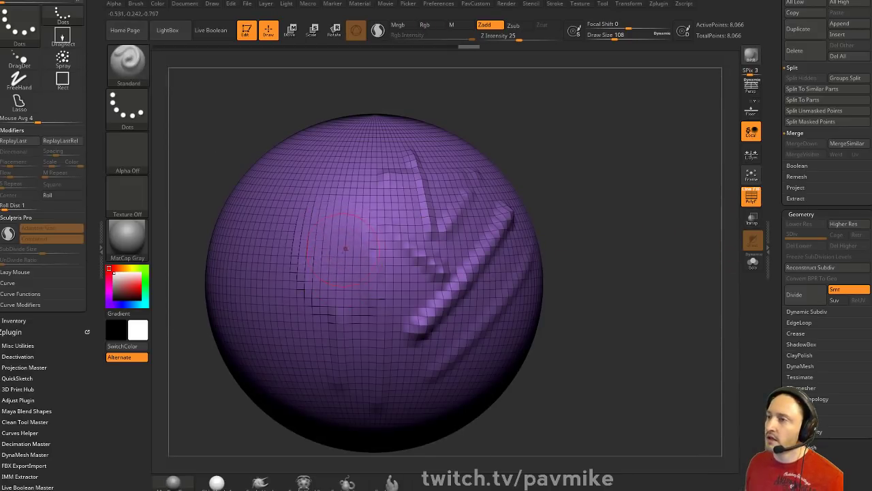
Turn on Sculptris Pro, smooth a patch on the sphere's front, and set the UnDivide Ratio to 1.25
click(378, 30)
mouse_move(370, 269)
shift+mouse_down()
mouse_move(334, 268)
mouse_move(377, 270)
mouse_move(363, 274)
mouse_move(361, 262)
shift+mouse_up()
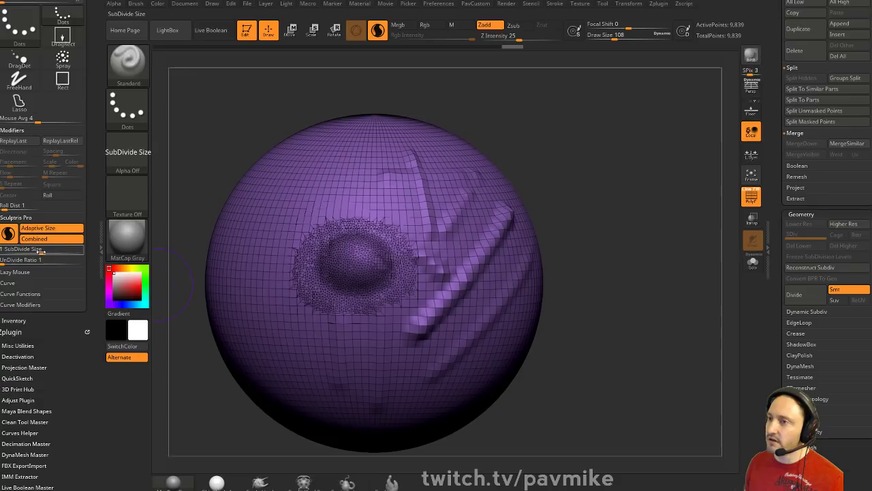
text(1.25)
key(Return)
Smooth the sphere's front to coarsen its dense triangles, working over a wider area with a draw size of 187
shift+drag(358, 263, 393, 263)
mouse_move(340, 261)
shift+mouse_down()
mouse_move(375, 261)
mouse_move(335, 260)
mouse_move(373, 259)
mouse_move(343, 259)
mouse_move(368, 263)
mouse_move(354, 247)
mouse_move(341, 263)
mouse_move(349, 237)
mouse_move(324, 238)
mouse_move(408, 252)
mouse_move(372, 258)
shift+mouse_up()
key(s)
click(376, 262)
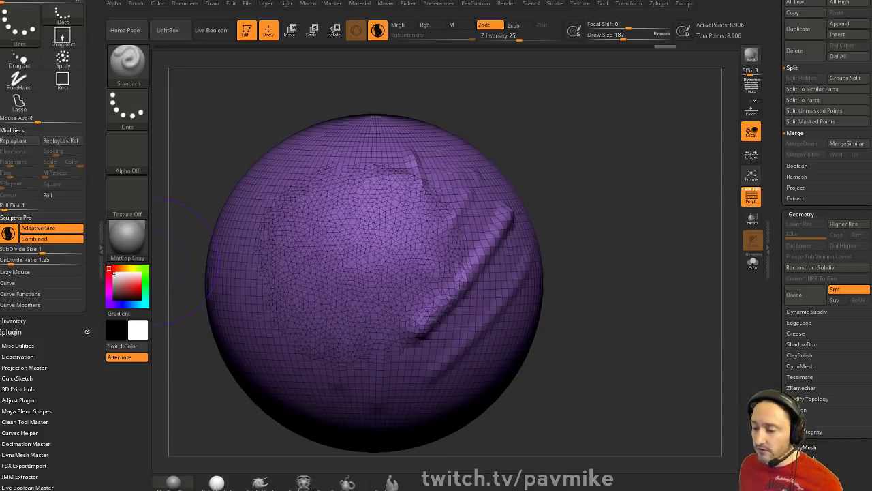
key(ctrl+s)
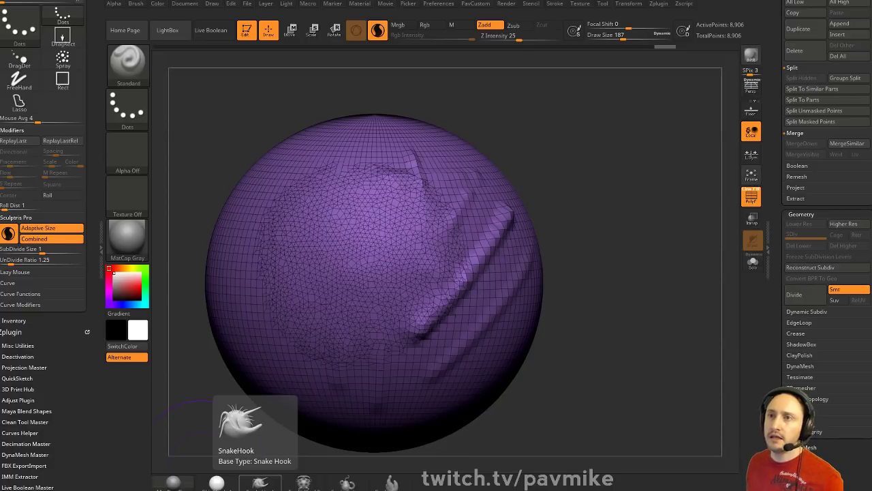
Pull two long curved horns out of the sphere's upper sides with the SnakeHook brush at draw size 358
mouse_move(602, 177)
alt+mouse_down()
mouse_move(586, 164)
mouse_move(584, 195)
alt+mouse_up()
key(s)
click(591, 196)
click(260, 482)
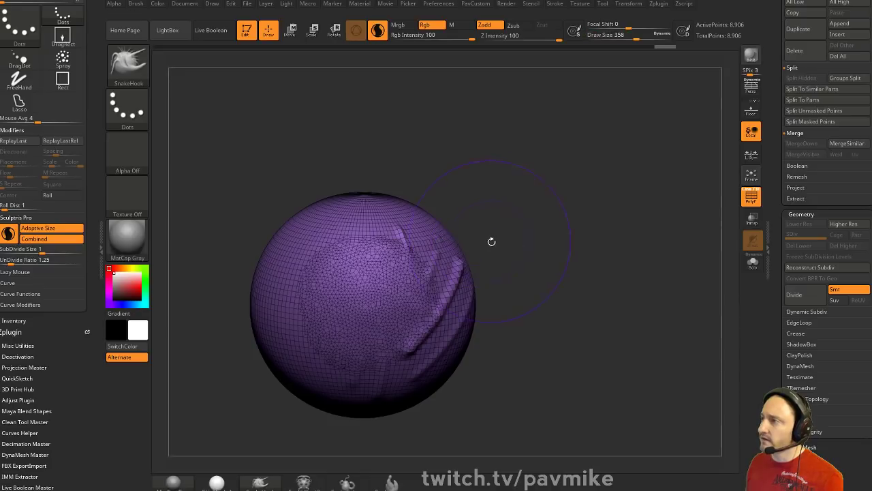
alt+drag(489, 240, 484, 261)
mouse_move(417, 258)
mouse_down()
mouse_move(552, 173)
mouse_move(528, 165)
mouse_up()
mouse_move(332, 274)
mouse_down()
mouse_move(190, 259)
mouse_move(258, 121)
mouse_up()
drag(499, 283, 556, 278)
key(bracketleft)
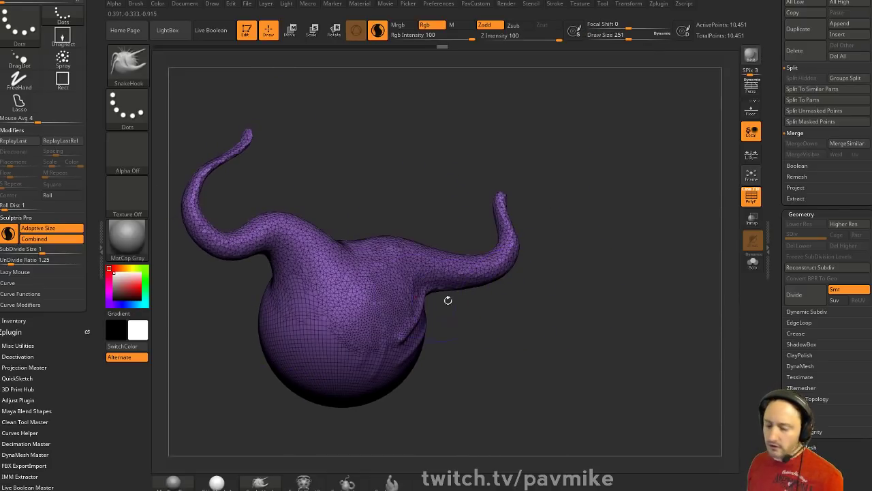
Try a round Clay brush dab on the front of the head and undo it
key(b)
key(c)
key(l)
drag(470, 307, 421, 304)
drag(356, 293, 355, 291)
click(353, 294)
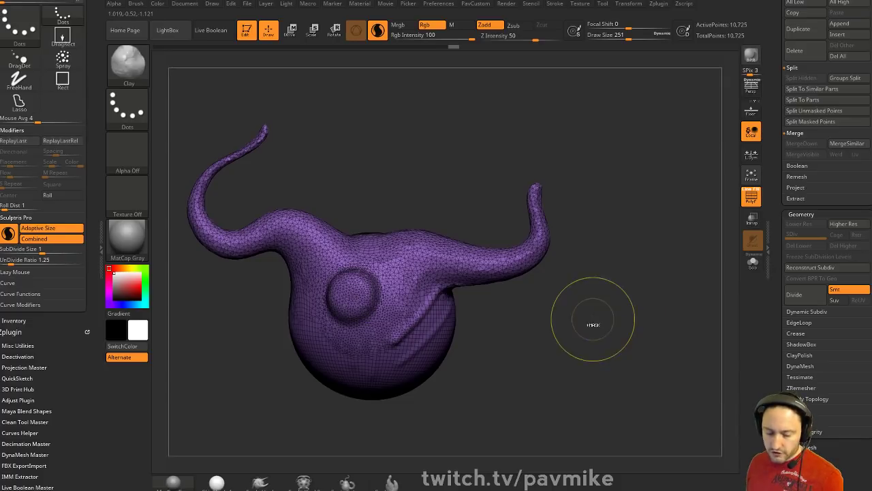
key(ctrl+z)
Hide the polyframe and load the Spherical brush from LightBox's Misc brush folder, with draw size 197
key(s)
drag(522, 324, 537, 320)
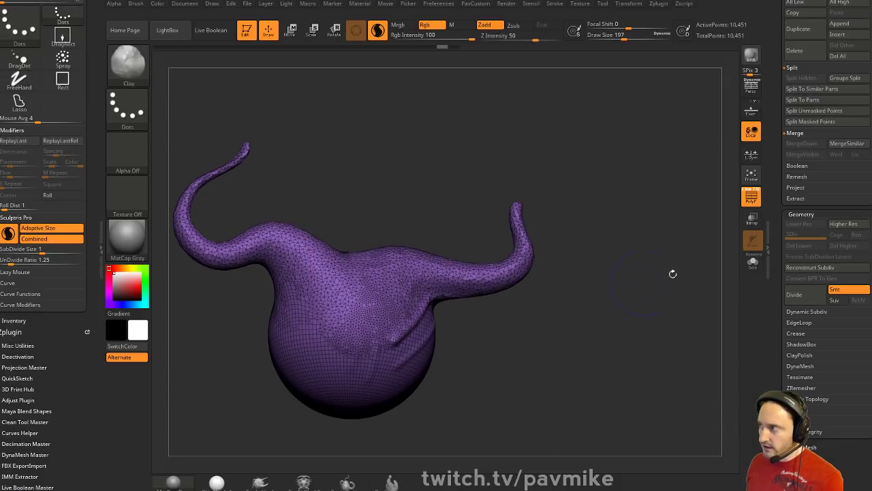
key(shift+f)
key(comma)
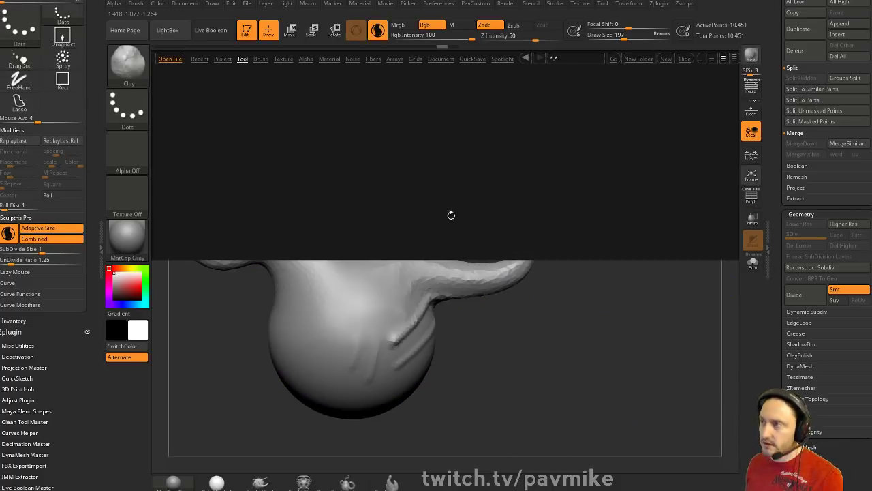
click(263, 59)
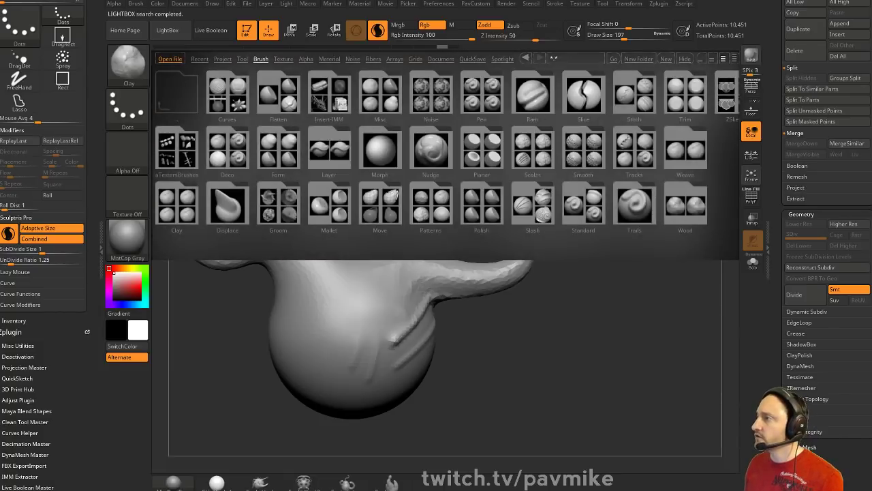
drag(545, 174, 484, 176)
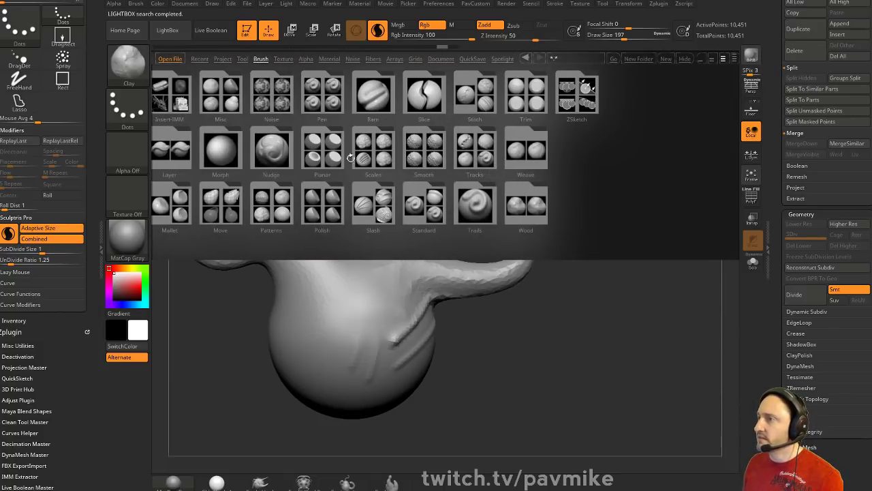
double_click(210, 109)
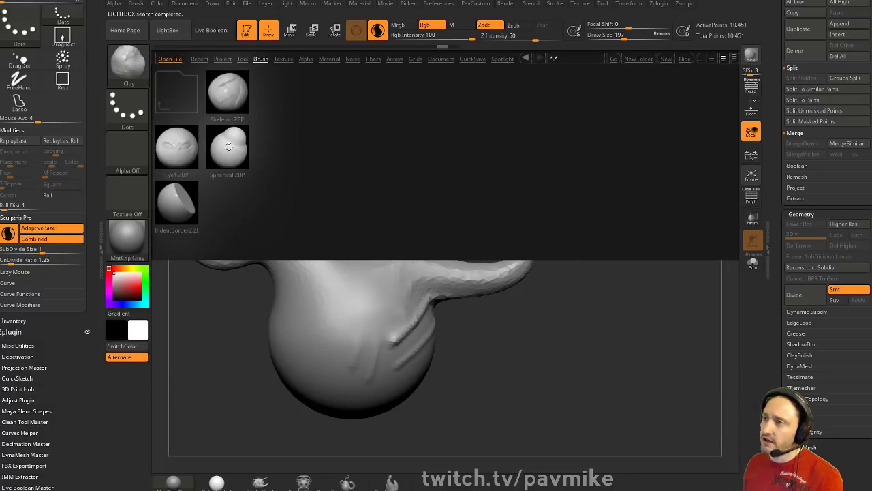
double_click(233, 145)
Try two raised Spherical brush eyeballs on the face, then undo both of them
drag(556, 266, 554, 291)
drag(346, 293, 346, 293)
mouse_move(552, 293)
mouse_down()
mouse_move(432, 292)
mouse_move(562, 297)
mouse_move(514, 303)
mouse_up()
drag(417, 304, 417, 301)
mouse_move(500, 311)
mouse_down()
mouse_move(515, 222)
mouse_move(535, 312)
mouse_up()
drag(352, 293, 351, 295)
drag(547, 317, 534, 264)
mouse_move(535, 264)
right_down()
mouse_move(553, 323)
mouse_move(565, 307)
right_up()
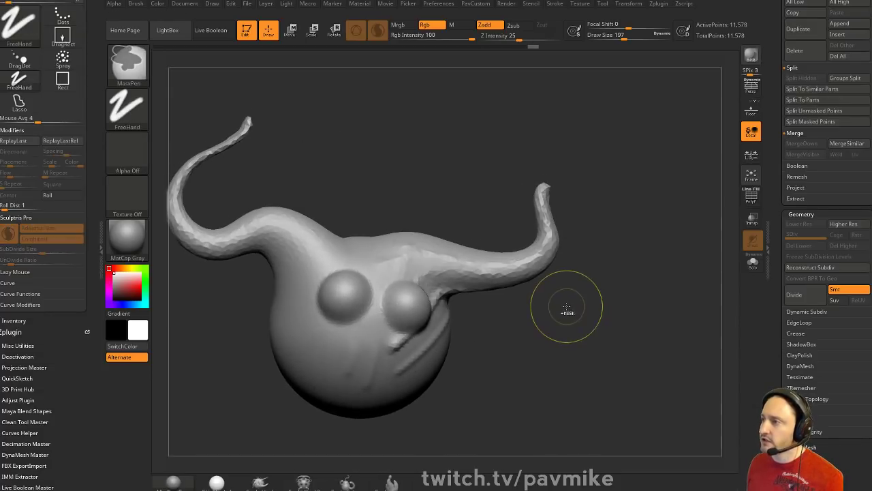
key(ctrl+z)
key(ctrl+z)
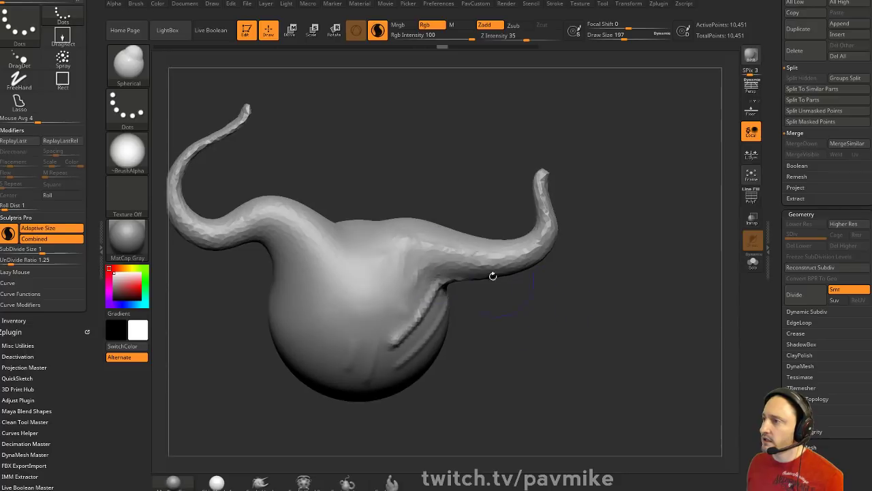
Carve two round eye sockets with the Spherical brush and raise a smaller eyeball inside each at draw size 172
alt+drag(332, 289, 328, 289)
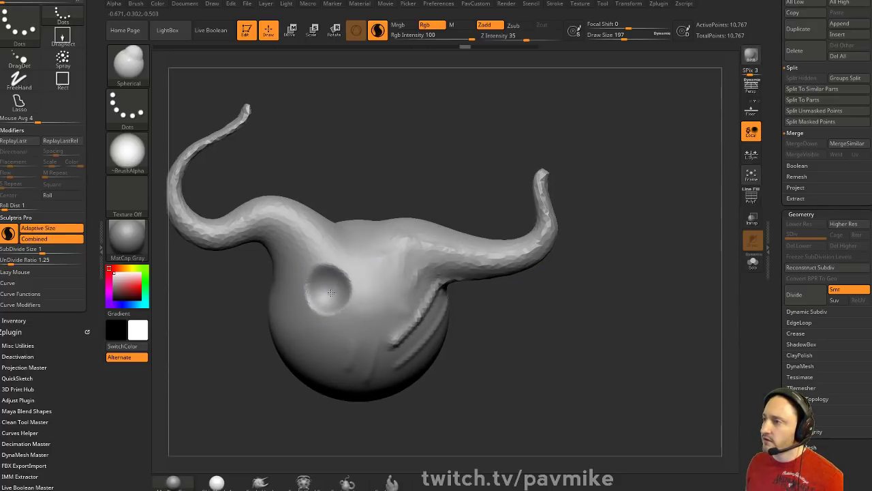
drag(508, 313, 464, 311)
alt+drag(401, 293, 399, 292)
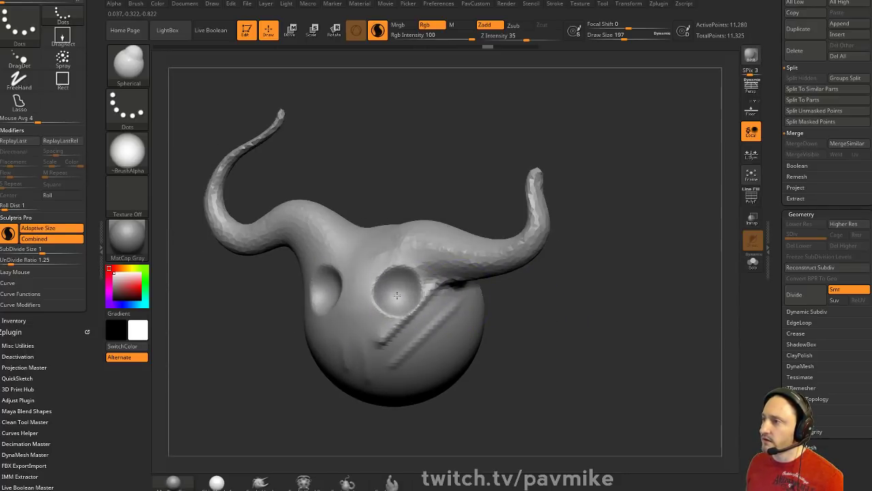
right_drag(515, 308, 341, 291)
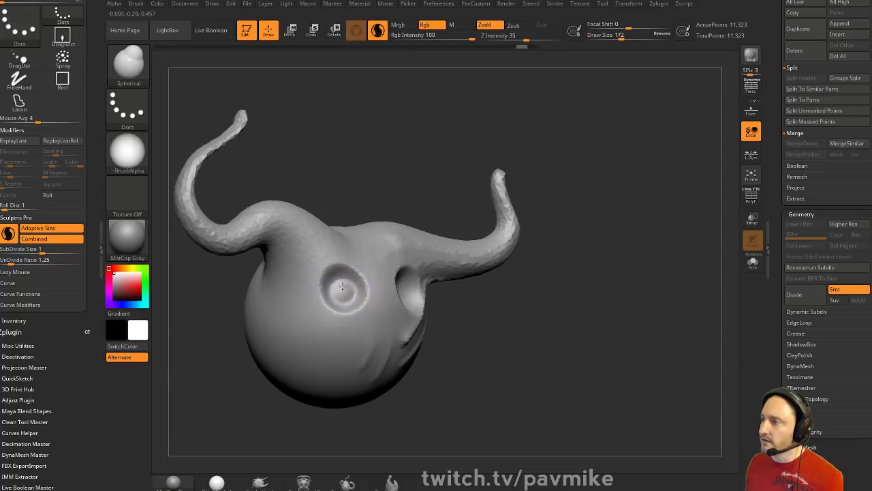
right_drag(493, 278, 423, 289)
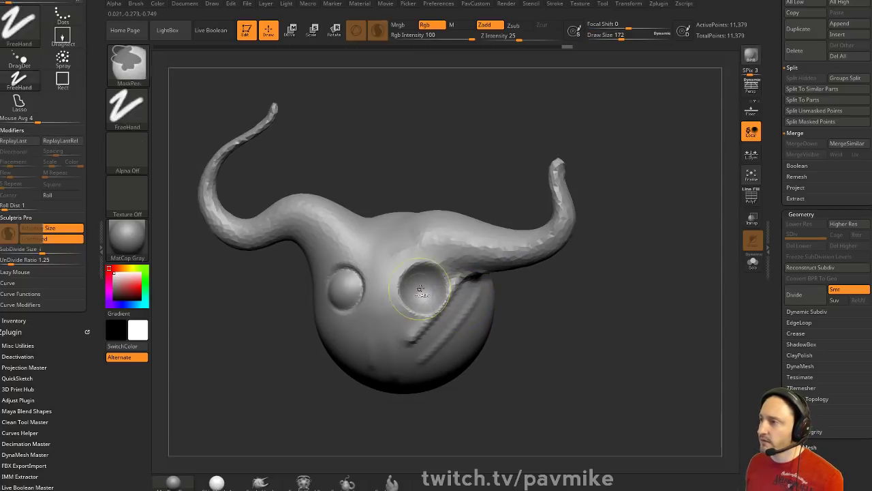
drag(422, 290, 427, 289)
mouse_move(535, 292)
mouse_down()
mouse_move(582, 257)
mouse_move(530, 291)
mouse_move(549, 291)
mouse_up()
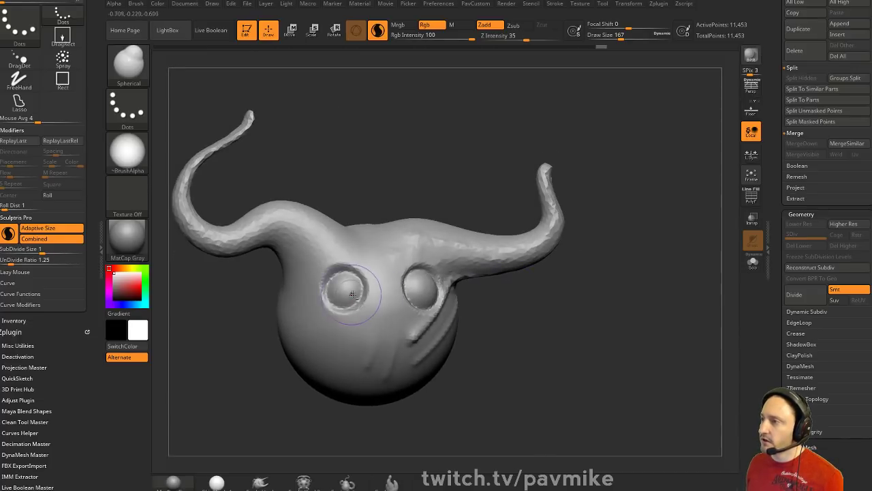
Build up cheek folds and dripping shapes below both eyes with the Clay brush at draw size 108
key(b)
key(s)
key(t)
mouse_move(511, 330)
mouse_down()
mouse_move(535, 334)
mouse_move(547, 308)
mouse_move(515, 309)
mouse_up()
key([)
key(b)
key(c)
key(l)
key(])
drag(319, 293, 374, 331)
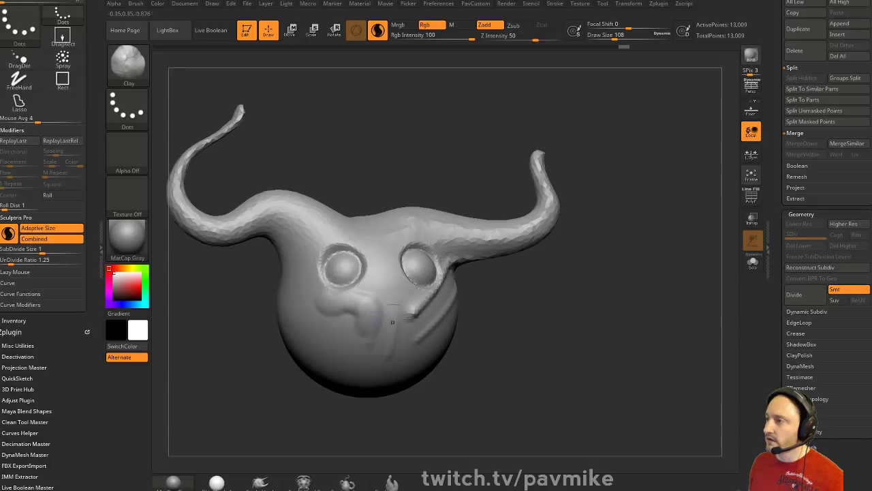
key(ctrl+z)
right_drag(377, 308, 466, 287)
mouse_move(328, 297)
mouse_down()
mouse_move(352, 323)
mouse_move(366, 310)
mouse_move(385, 359)
mouse_move(400, 303)
mouse_move(392, 319)
mouse_up()
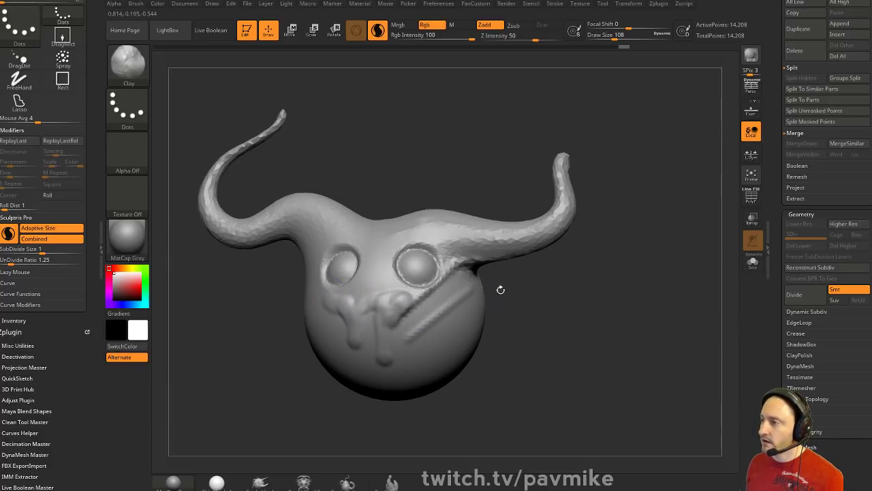
Build up a nose between the eyes and shape its nostrils, reducing the draw size to 74
right_drag(392, 319, 420, 315)
key(s)
click(358, 300)
mouse_move(349, 298)
mouse_down()
mouse_move(388, 283)
mouse_move(404, 300)
mouse_move(390, 290)
mouse_move(397, 304)
mouse_move(353, 311)
mouse_up()
key(bracketleft)
key(bracketleft)
key(bracketleft)
key(bracketleft)
key(s)
click(403, 304)
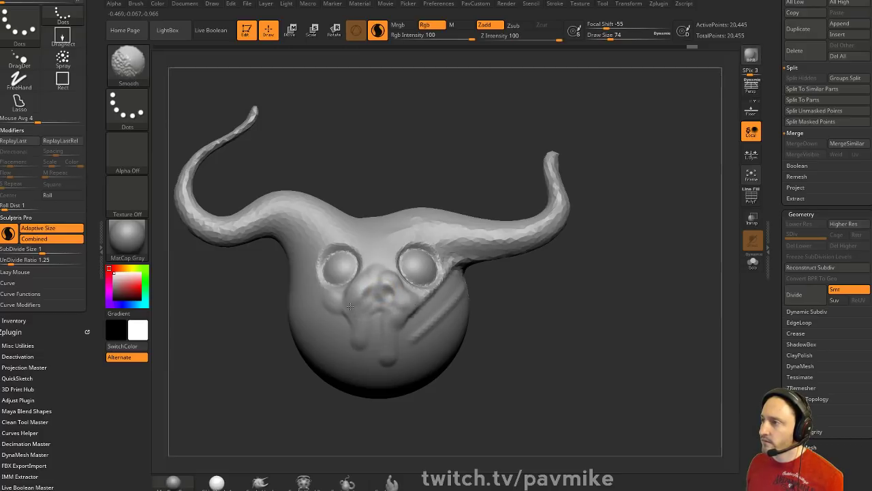
Carve creases around the eyes, cheek, nose and drips with the DamStandard brush at draw size 87
drag(508, 278, 561, 271)
key(3)
key(s)
mouse_move(319, 281)
mouse_down()
mouse_move(310, 296)
mouse_move(342, 307)
mouse_up()
drag(448, 325, 412, 327)
mouse_move(346, 312)
mouse_down()
mouse_move(347, 341)
mouse_move(358, 343)
mouse_up()
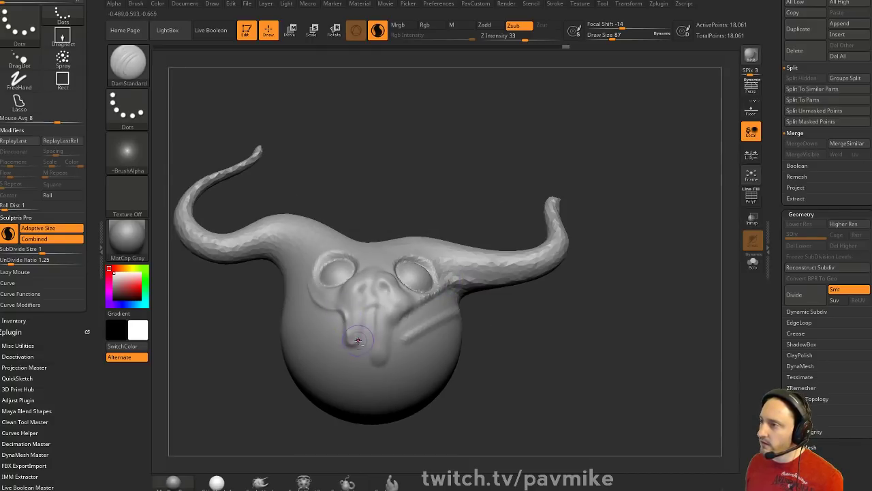
mouse_move(372, 300)
mouse_down()
mouse_move(377, 368)
mouse_move(405, 311)
mouse_up()
drag(499, 298, 507, 320)
Thicken the area under the nose with the Clay brush and smooth the surface around it
key(b)
key(c)
key(l)
mouse_move(385, 313)
mouse_down()
mouse_move(384, 355)
mouse_move(387, 323)
mouse_move(400, 311)
mouse_up()
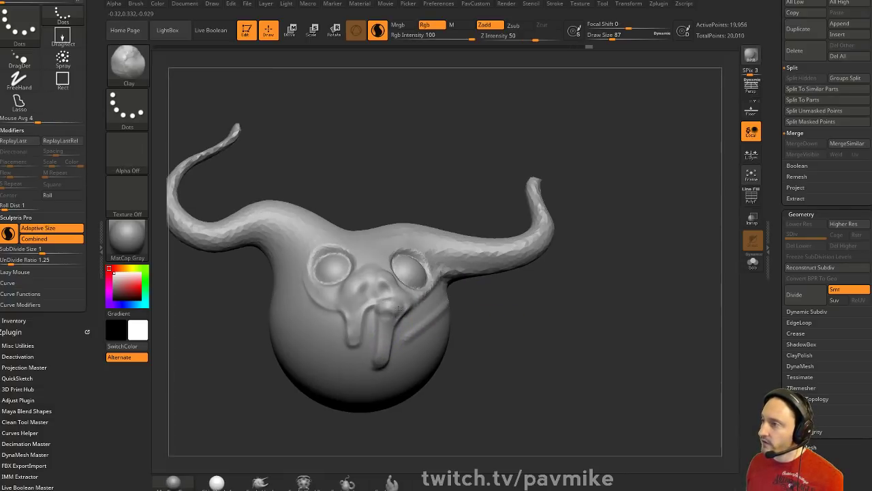
drag(491, 303, 491, 313)
mouse_move(391, 310)
mouse_down()
mouse_move(380, 358)
mouse_move(388, 304)
mouse_move(387, 317)
mouse_move(386, 306)
mouse_move(343, 309)
mouse_move(369, 298)
mouse_up()
drag(483, 290, 463, 302)
shift+drag(364, 313, 373, 294)
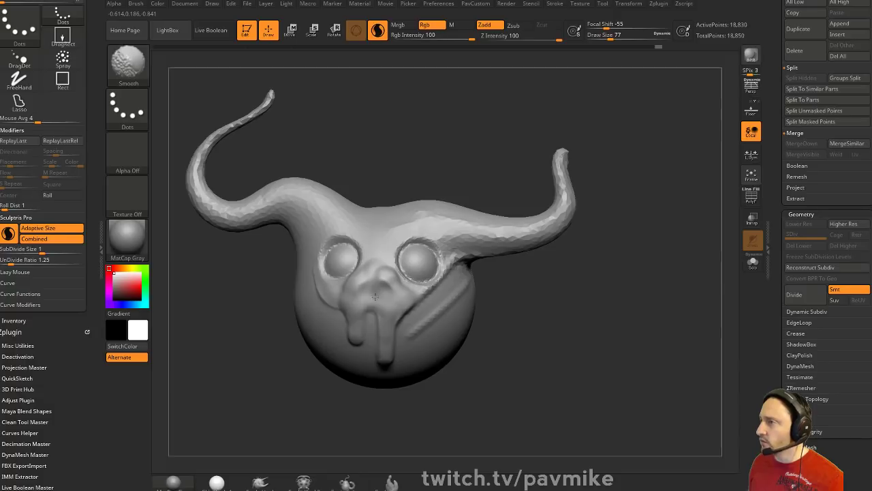
Recarve the nostrils and dab a small pupil on each eyeball with the Clay brush at draw size 41
drag(491, 283, 501, 280)
key(s)
click(368, 285)
mouse_move(362, 288)
alt+mouse_down()
mouse_move(389, 294)
mouse_move(361, 292)
mouse_move(369, 294)
alt+mouse_up()
drag(579, 290, 593, 297)
click(342, 277)
click(422, 275)
Apply the Remesh By Dynamesh deformer to the head at about 103,000 points with the polyframe shown, and accept it
key(w)
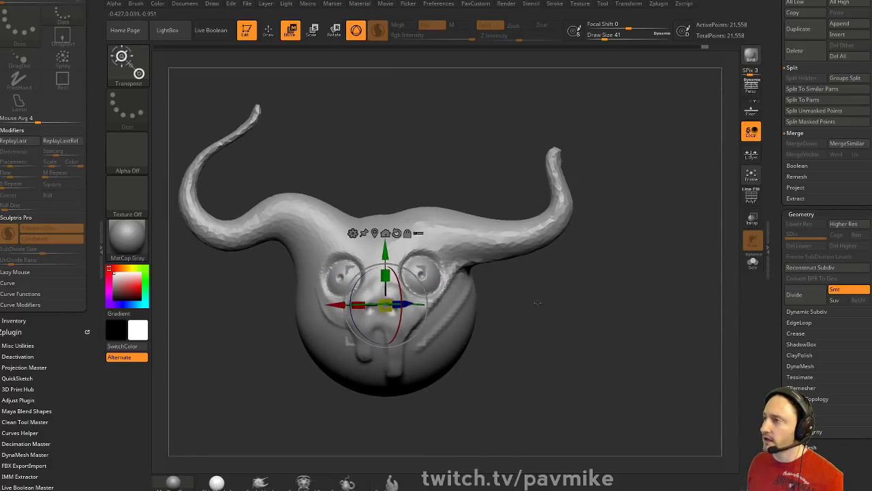
click(356, 230)
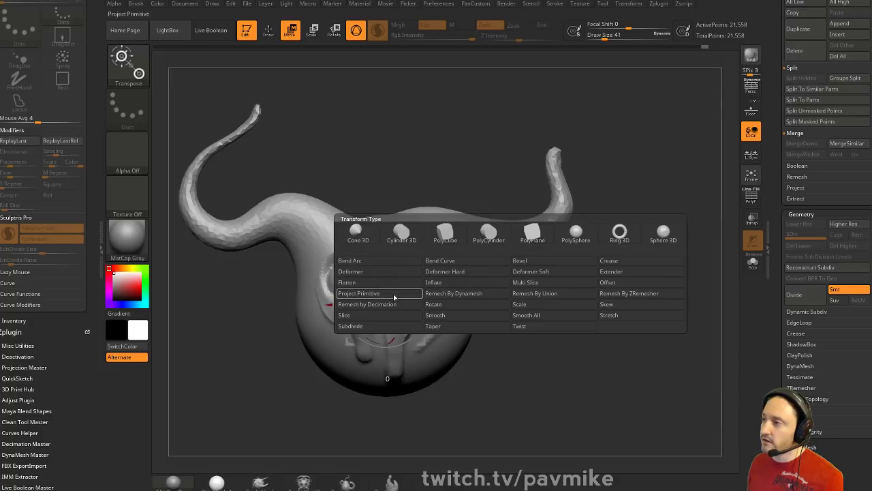
click(468, 296)
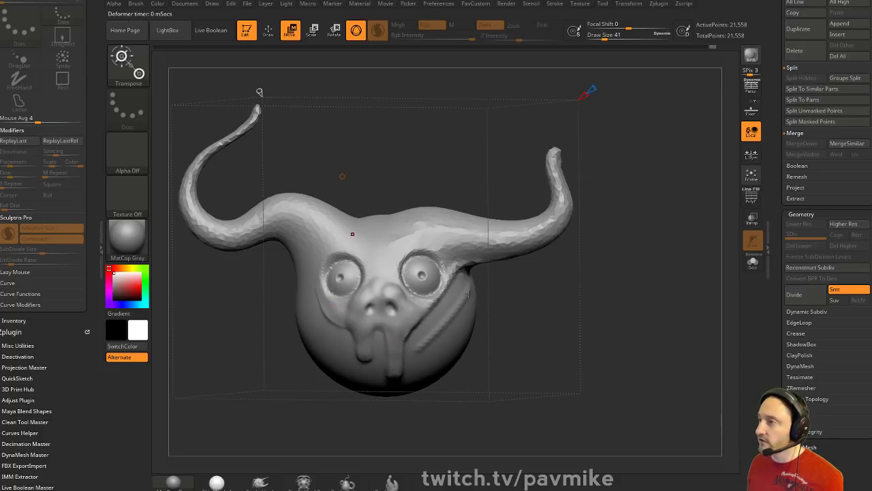
alt+drag(648, 141, 691, 172)
click(753, 194)
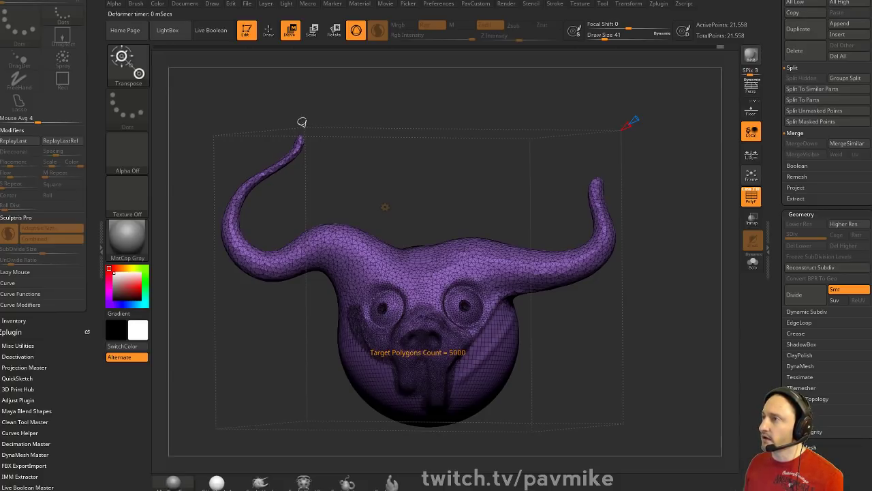
drag(301, 121, 281, 79)
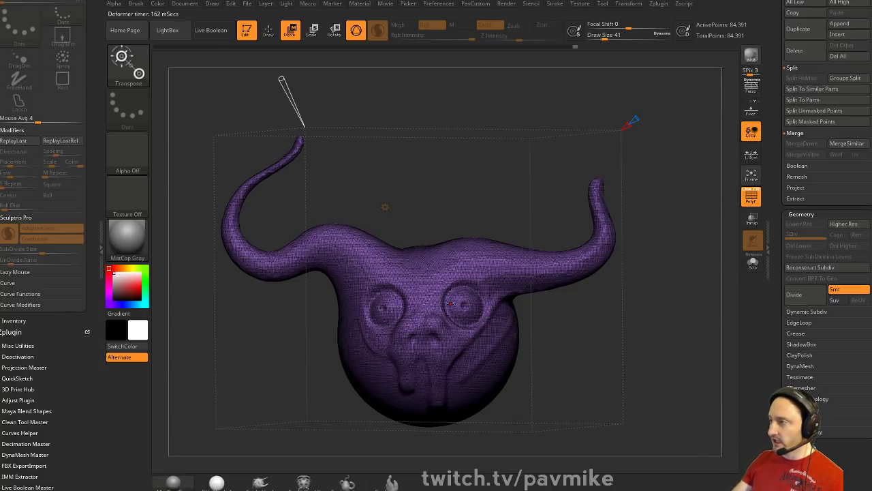
mouse_move(281, 79)
mouse_down()
mouse_move(300, 118)
mouse_move(273, 68)
mouse_move(292, 91)
mouse_move(280, 77)
mouse_up()
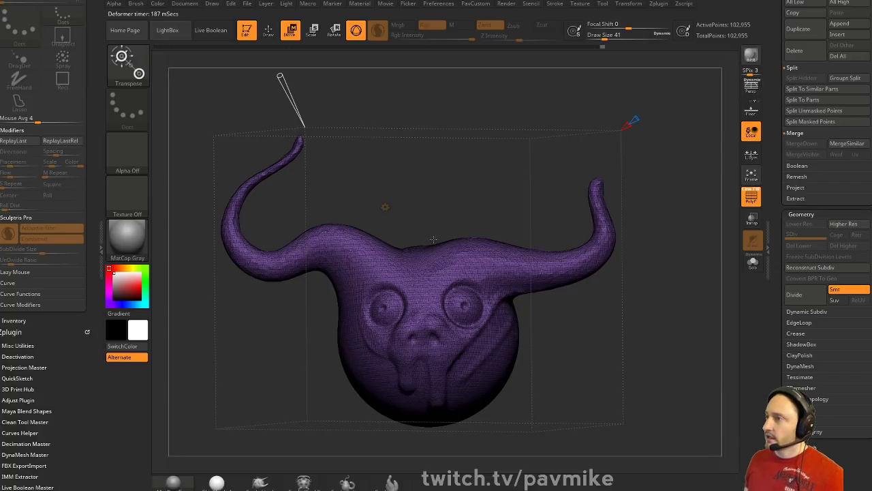
click(385, 207)
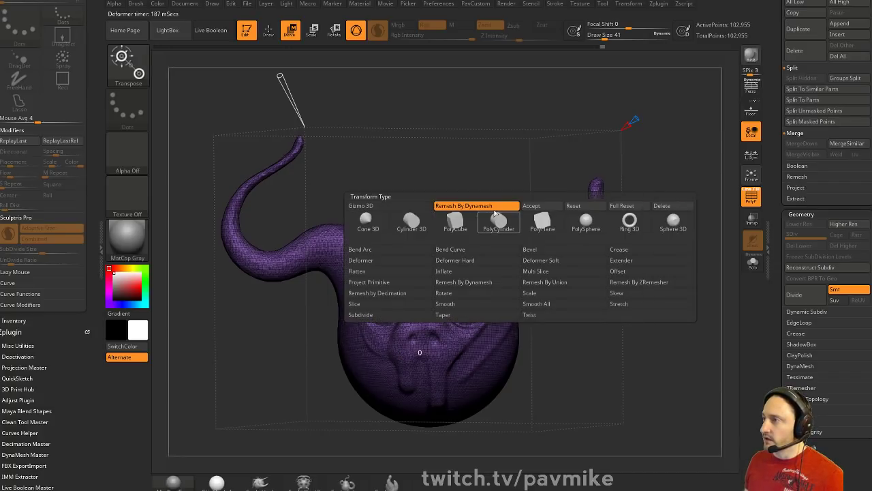
click(527, 206)
Remesh the head with the Remesh By ZRemesher deformer, adjusting its polygon target down to a low-poly mesh of about 313 points
click(385, 207)
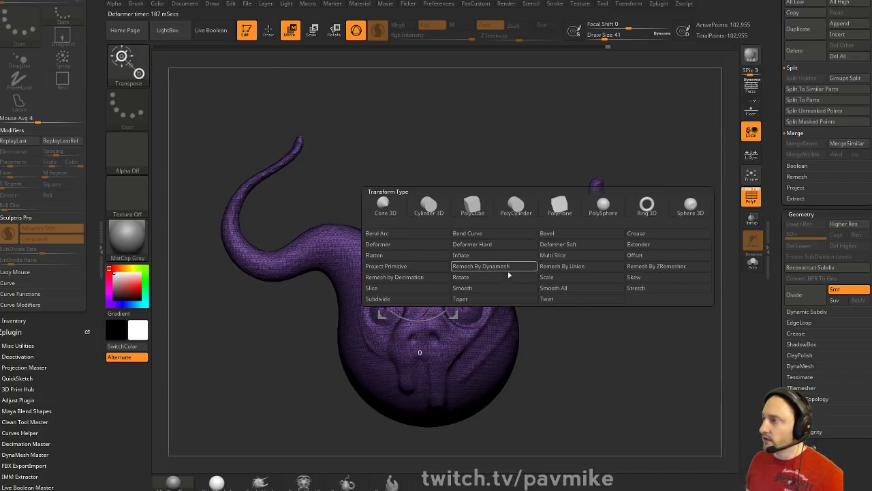
click(644, 271)
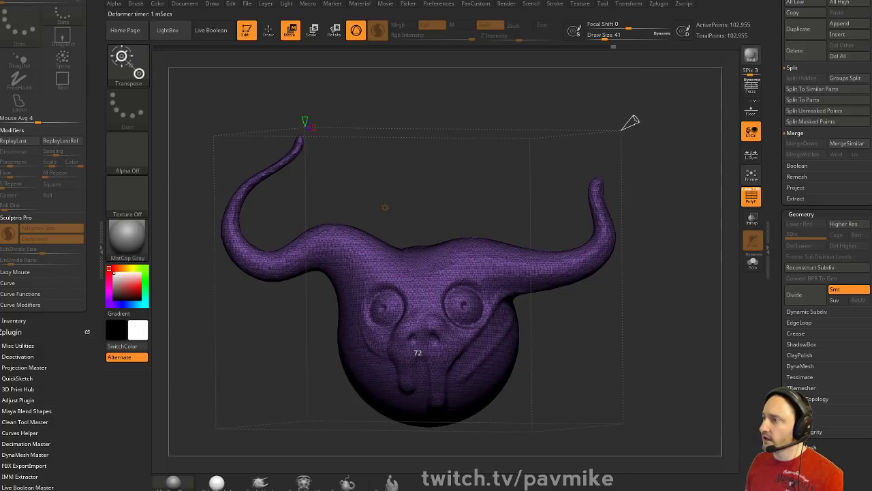
drag(626, 126, 685, 114)
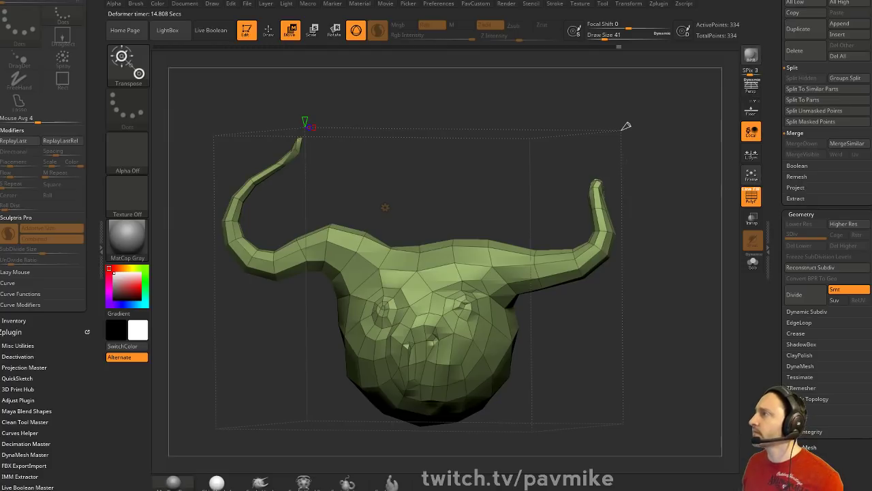
drag(627, 126, 628, 124)
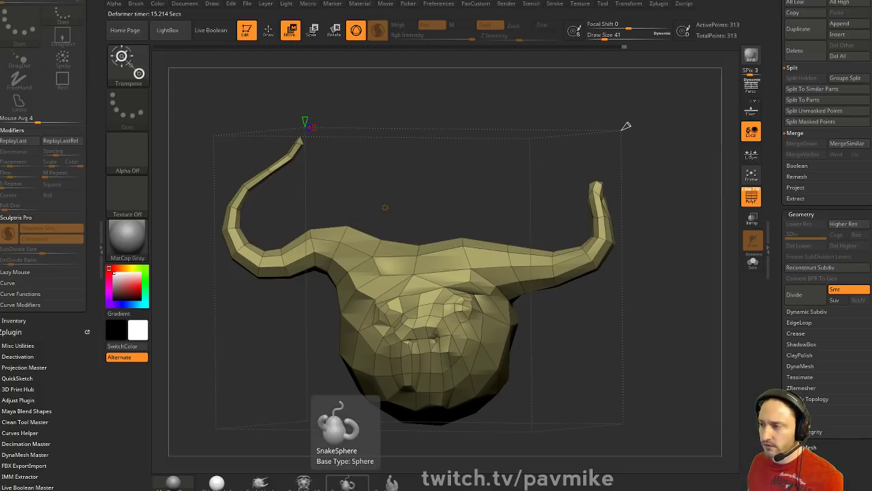
Clear the horned head from the canvas and draw a Cube3D in its place, ready for editing
click(250, 32)
key(ctrl+n)
drag(781, 145, 783, 314)
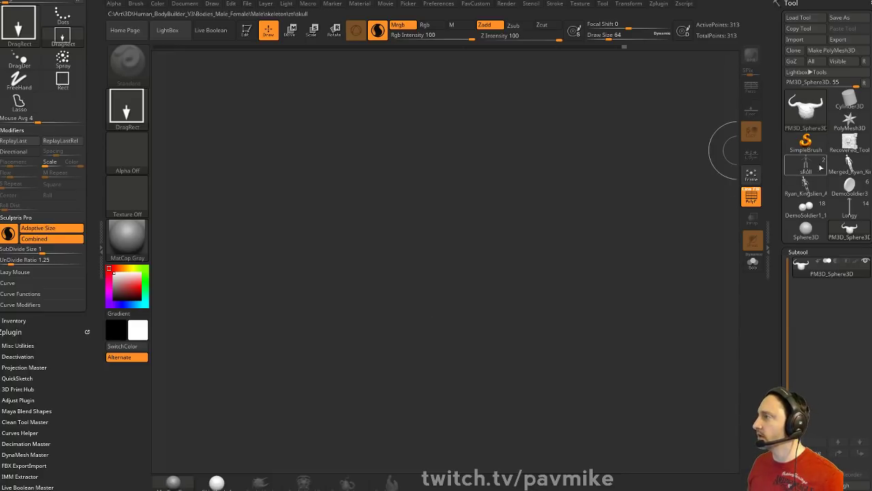
click(805, 141)
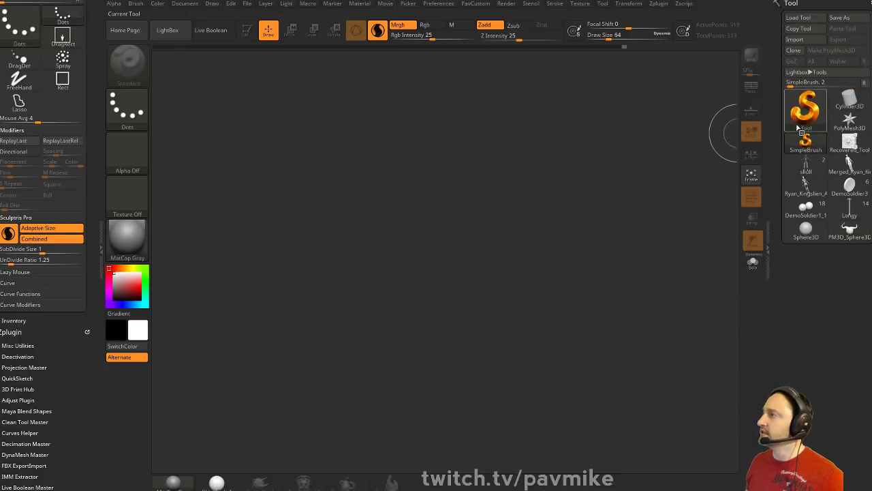
click(795, 130)
click(407, 177)
drag(399, 287, 411, 383)
click(248, 32)
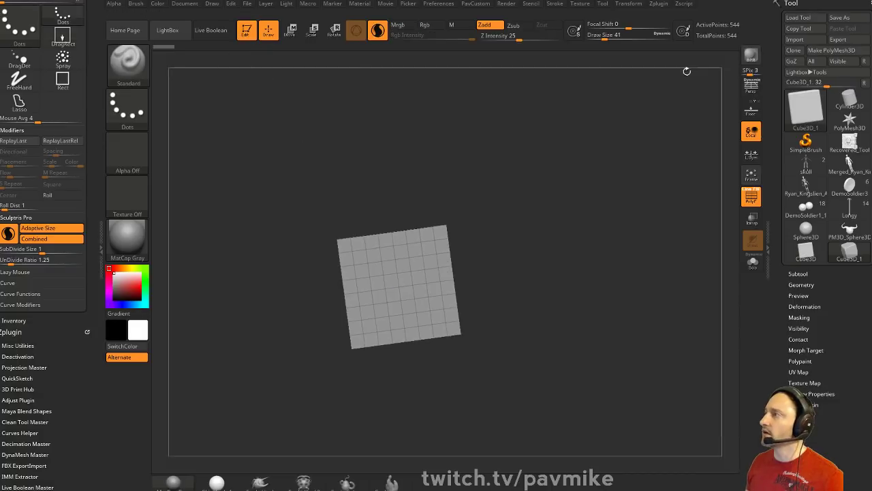
Convert the cube to a PolyMesh3D and turn it to a straight-on front view
click(831, 50)
key(w)
mouse_move(426, 283)
mouse_down()
mouse_move(360, 277)
mouse_move(511, 240)
mouse_move(535, 209)
mouse_move(553, 232)
mouse_move(413, 286)
mouse_move(364, 273)
mouse_up()
key(q)
key(w)
key(q)
mouse_move(587, 258)
shift+mouse_down()
mouse_move(569, 243)
mouse_move(584, 238)
shift+mouse_up()
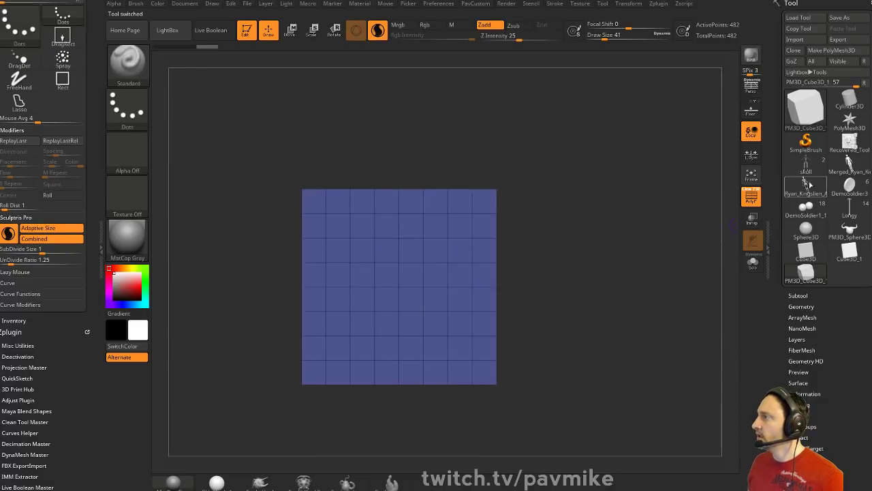
Load the skull tool, solo its skeleton, and duplicate the skeleton subtool
click(807, 165)
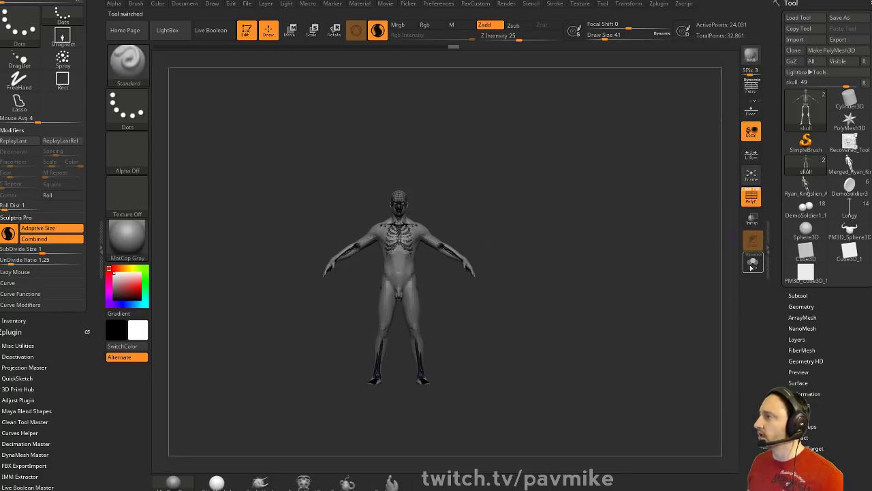
click(752, 263)
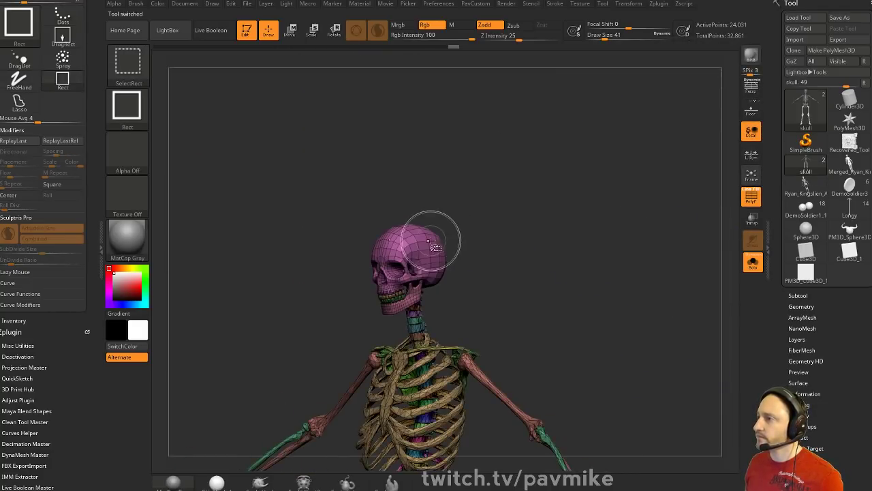
drag(548, 253, 712, 275)
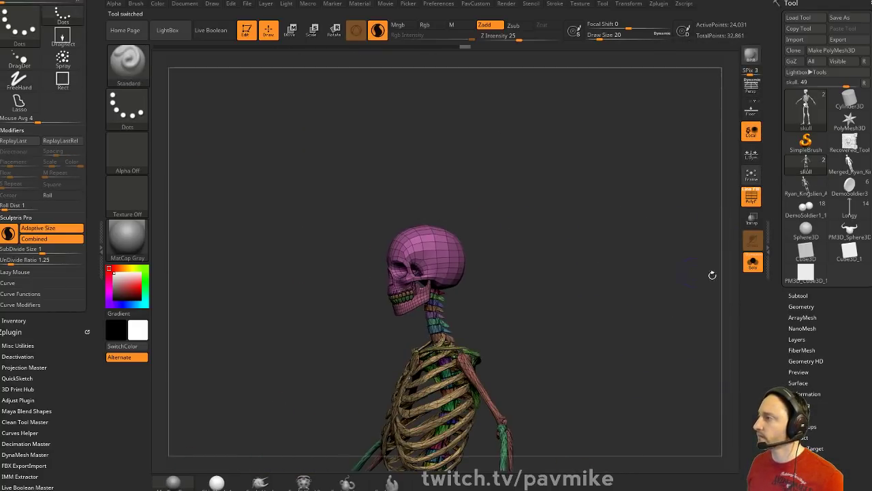
click(798, 296)
drag(772, 481, 771, 387)
click(805, 368)
shift+drag(602, 252, 579, 252)
Isolate the skull on the duplicated skeleton, delete the hidden bones, and face it to the front
ctrl+shift+drag(371, 200, 428, 326)
ctrl+shift+click(623, 258)
key(space)
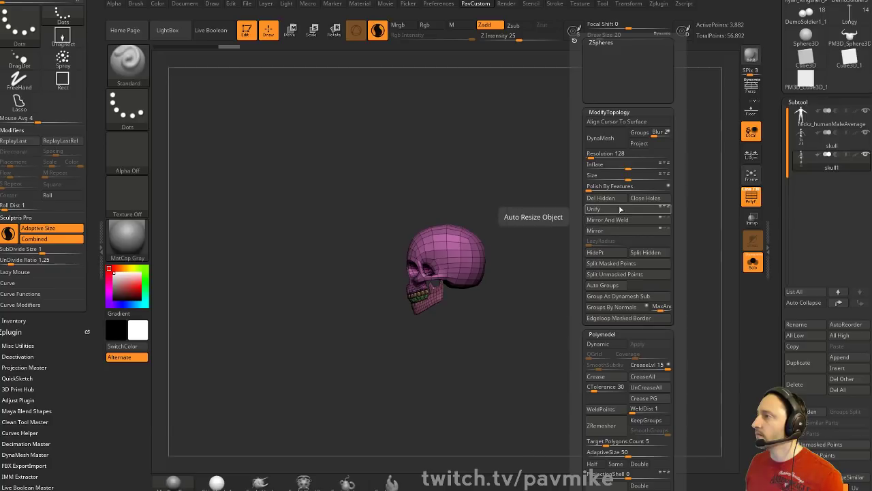
shift+drag(516, 225, 602, 226)
key(w)
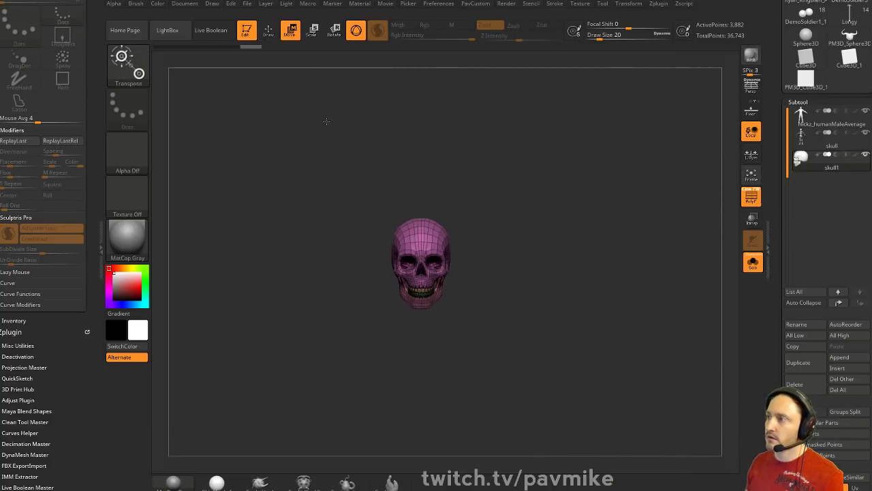
Create a new InsertMesh brush from the front-facing skull
key(b)
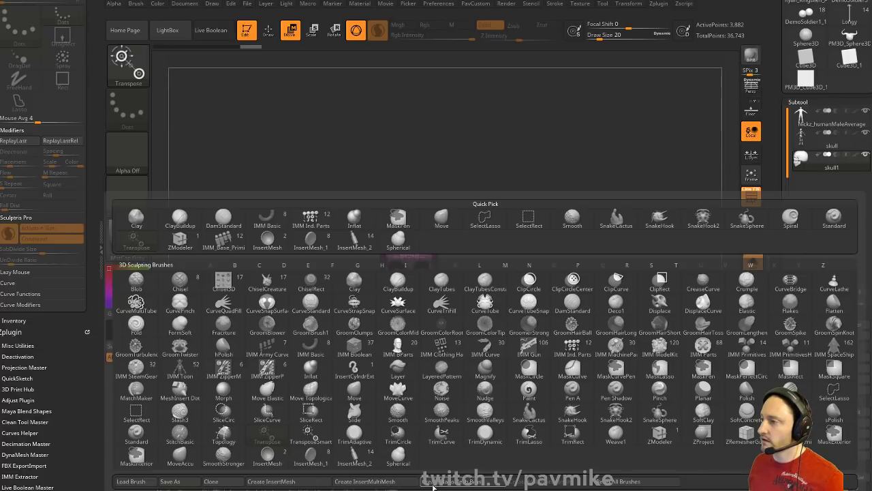
click(271, 481)
click(387, 159)
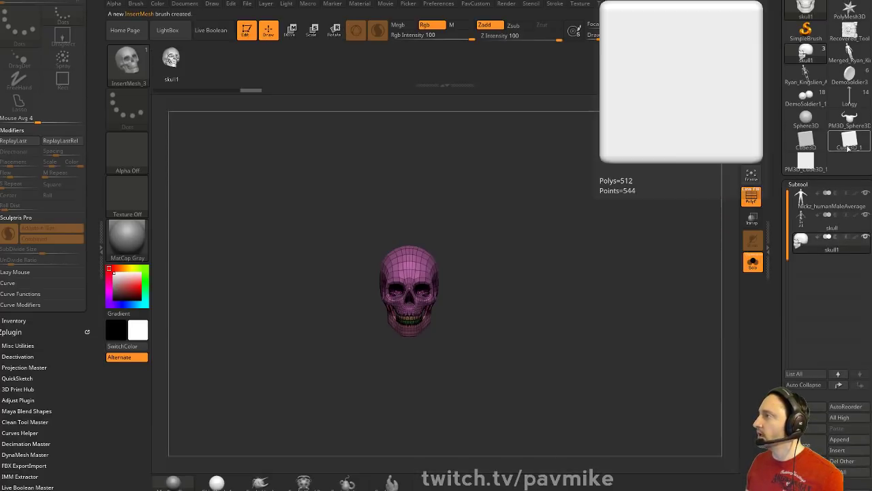
Insert the skull on the PM3D cube, position it with the Gizmo, and show it in profile without polyframe
click(849, 139)
click(806, 163)
drag(444, 256, 444, 318)
drag(606, 243, 681, 243)
key(w)
drag(539, 218, 546, 319)
drag(461, 272, 412, 323)
mouse_move(458, 291)
mouse_down()
mouse_move(466, 265)
mouse_move(510, 280)
mouse_move(435, 277)
mouse_move(478, 281)
mouse_up()
key(q)
shift+drag(690, 217, 658, 237)
key(f)
key(shift+f)
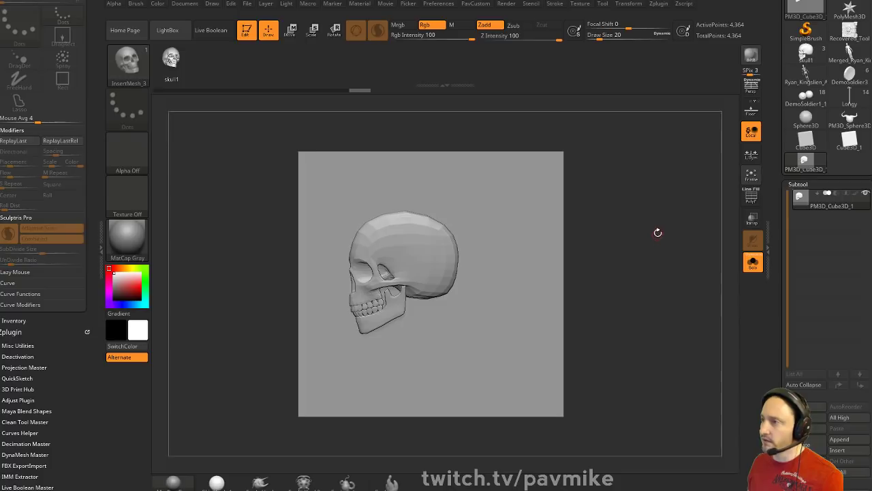
Insert a Cube from the IMM primitives brush beside the skull and split the unmasked points into a separate subtool
key(b)
key(i)
key(p)
key(m)
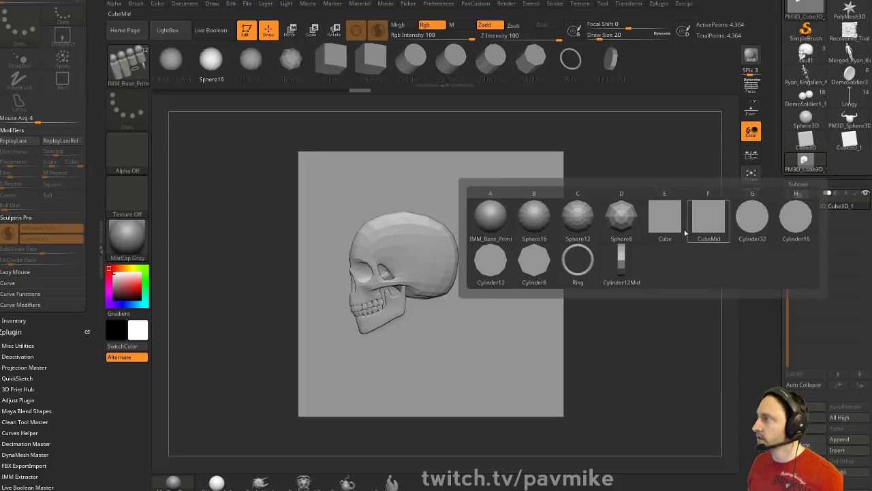
click(668, 229)
drag(489, 285, 489, 325)
key(grave)
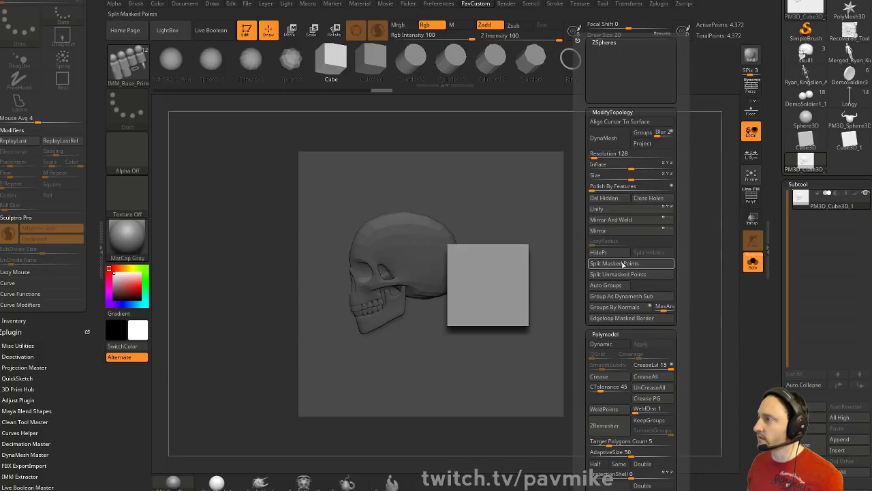
click(627, 273)
key(w)
key(Tab)
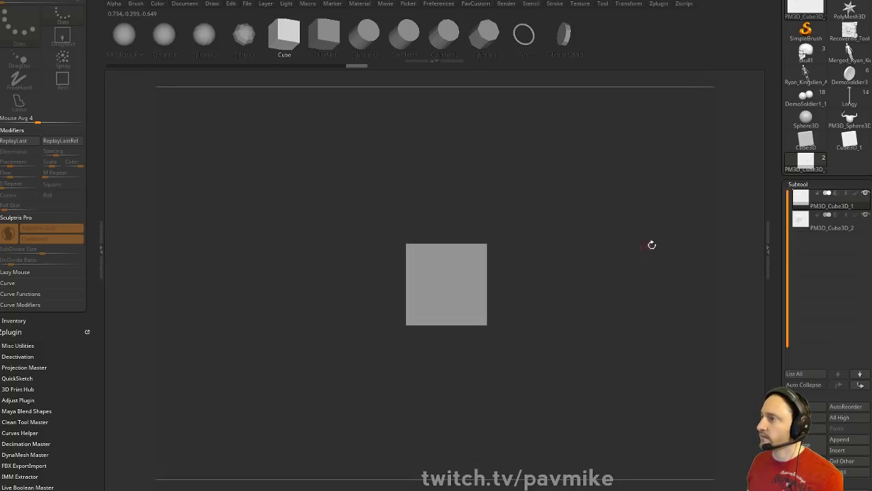
key(Tab)
key(shift+f)
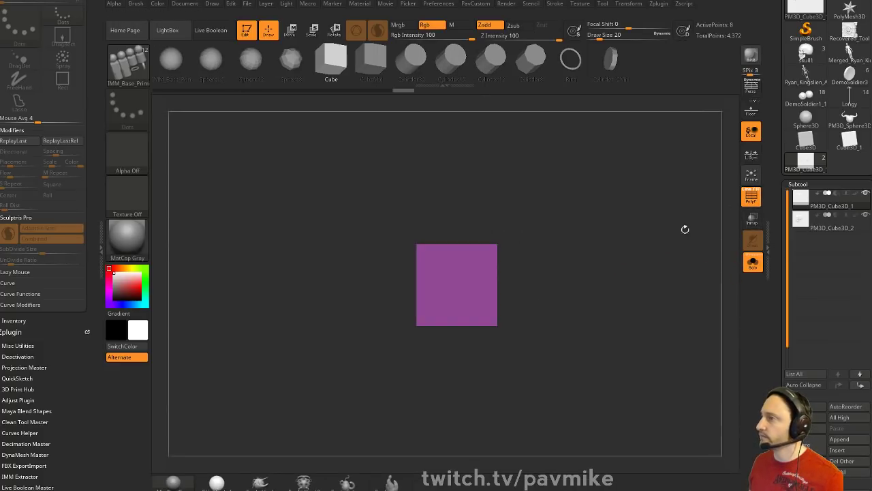
Reduce the inserted cube to a single flat face by hiding and deleting the rest of its geometry
ctrl+shift+drag(583, 174, 466, 383)
key(2)
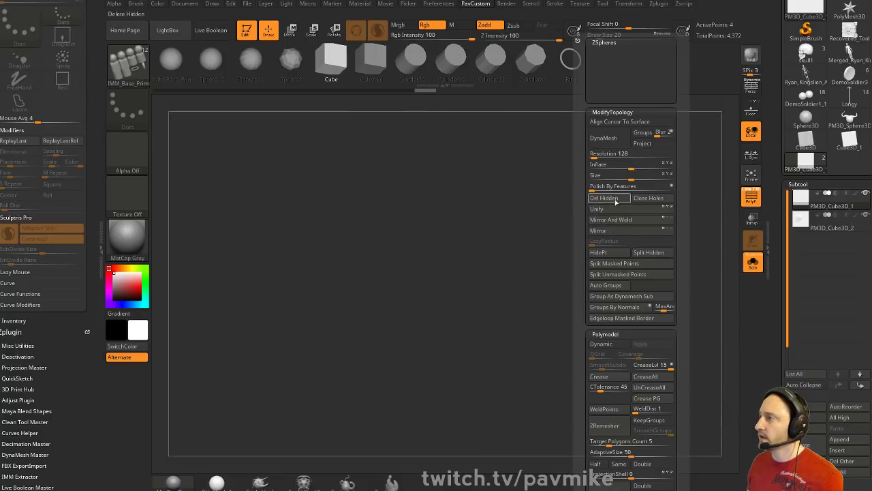
click(615, 202)
drag(614, 236, 759, 284)
Show all subtools and use the Gizmo to place the flat plane between the skull and the large block
key(w)
click(753, 265)
drag(666, 266, 603, 272)
drag(453, 294, 515, 280)
drag(610, 290, 644, 286)
drag(471, 265, 380, 264)
right_drag(380, 264, 460, 261)
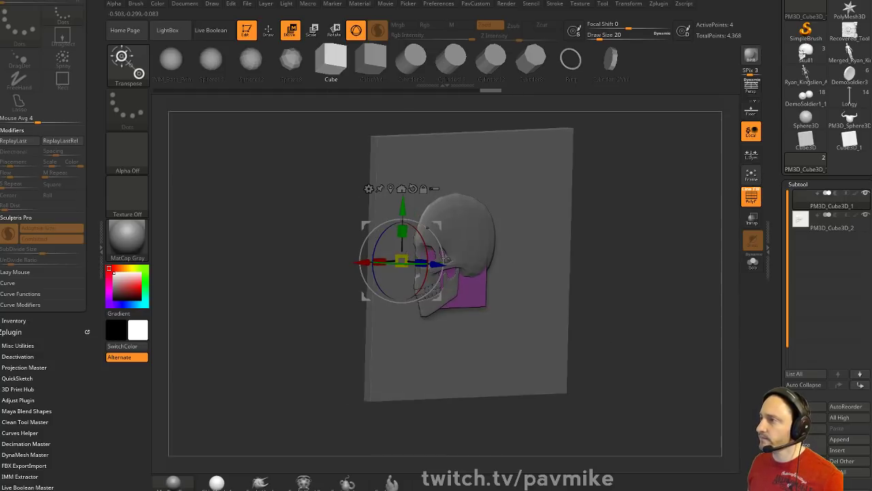
alt+click(390, 188)
drag(457, 267, 661, 257)
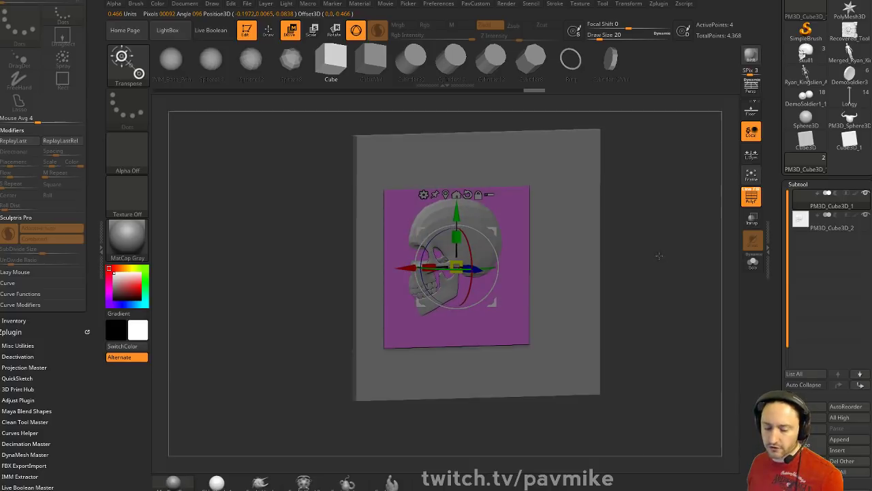
Turn off subdivision smoothing and divide the plane up to subdivision level 12
scroll(813, 248, down, 10)
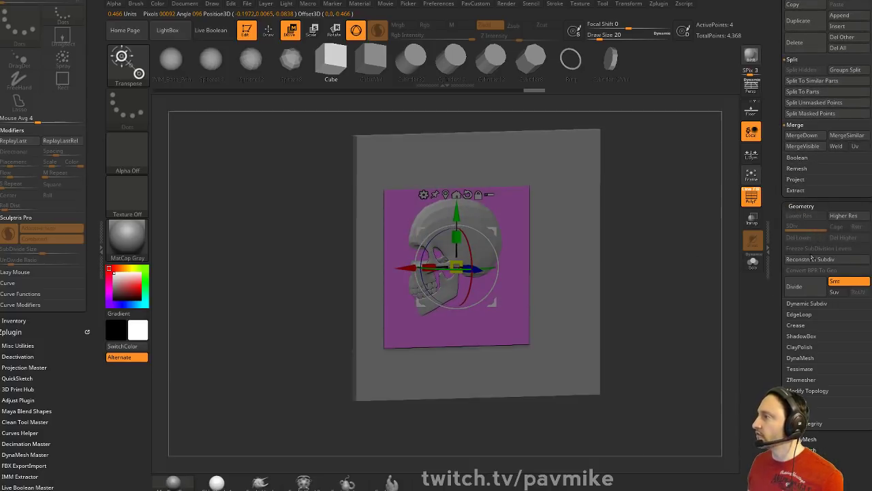
click(838, 282)
click(804, 287)
click(807, 288)
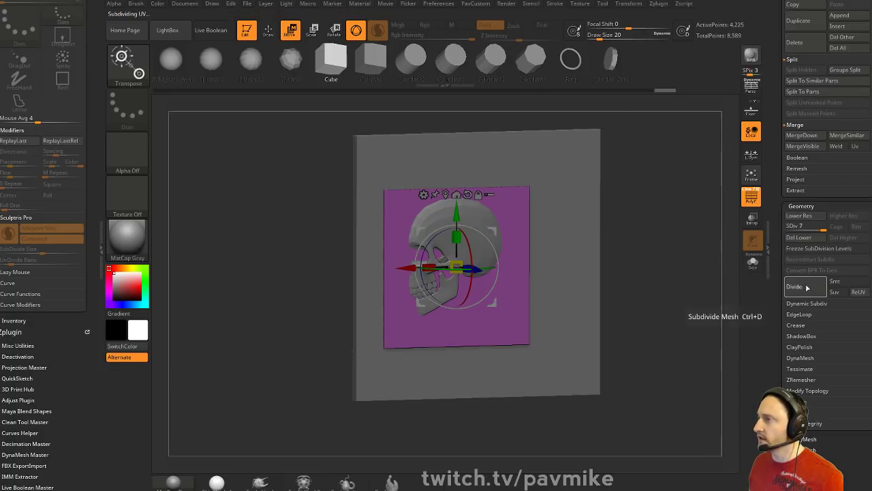
click(807, 292)
click(807, 292)
click(807, 291)
Nudge the subdivided plane with the Gizmo and return to the straight profile view of the skull
key(q)
mouse_move(621, 230)
mouse_down()
mouse_move(645, 254)
mouse_move(662, 233)
mouse_move(680, 241)
mouse_up()
key(w)
drag(508, 285, 502, 285)
key(q)
shift+drag(631, 216, 639, 233)
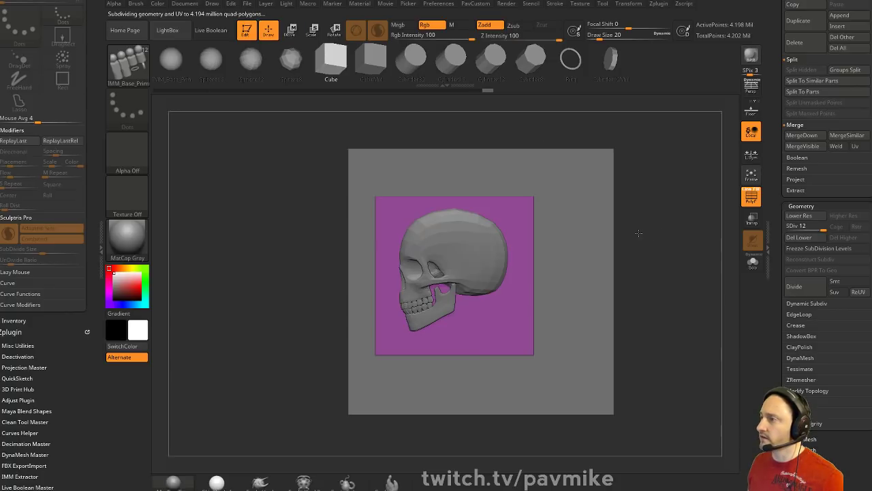
Try stamping the skull's shape into the plane with the MatchMaker brush at draw size 177, and undo it
key(bracketright)
key(bracketright)
key(bracketright)
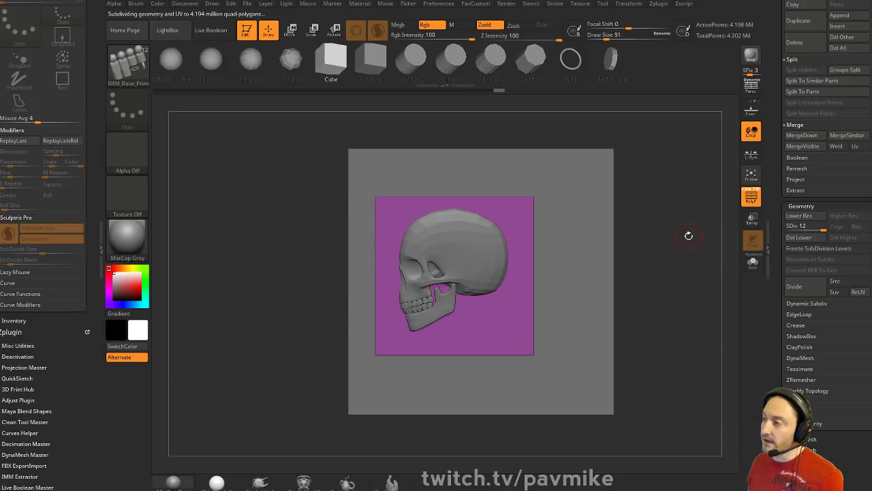
key(b)
key(m)
key(m)
key(s)
drag(632, 251, 626, 251)
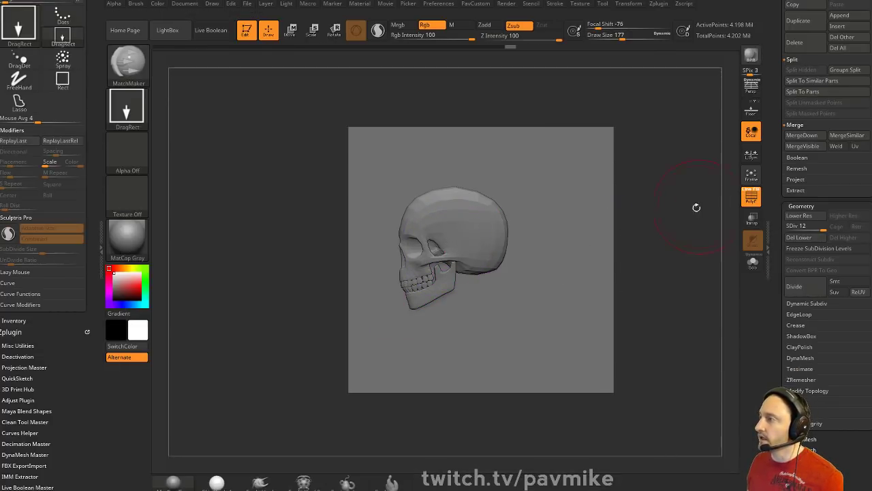
click(751, 263)
drag(744, 270, 675, 266)
key(ctrl+z)
Shift the plane with the Gizmo, stamp the skull's relief into it with the MatchMaker brush, and undo the changes
key(w)
drag(490, 263, 503, 265)
key(q)
mouse_move(604, 250)
shift+mouse_down()
mouse_move(524, 251)
mouse_move(539, 268)
shift+mouse_up()
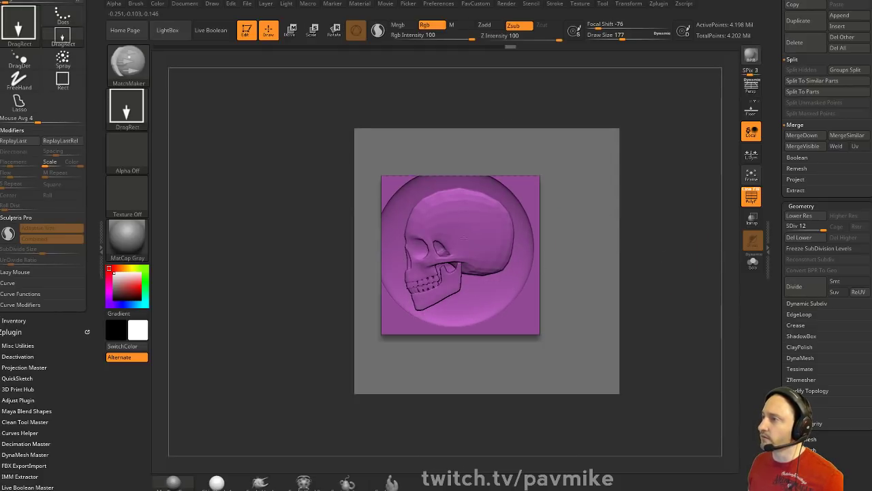
mouse_move(655, 227)
mouse_down()
mouse_move(677, 261)
mouse_move(660, 266)
mouse_move(636, 246)
mouse_up()
key(ctrl+z)
key(ctrl+z)
Set the draw size to 41 and switch to the Standard brush
text(s41)
key(Return)
click(753, 263)
click(753, 263)
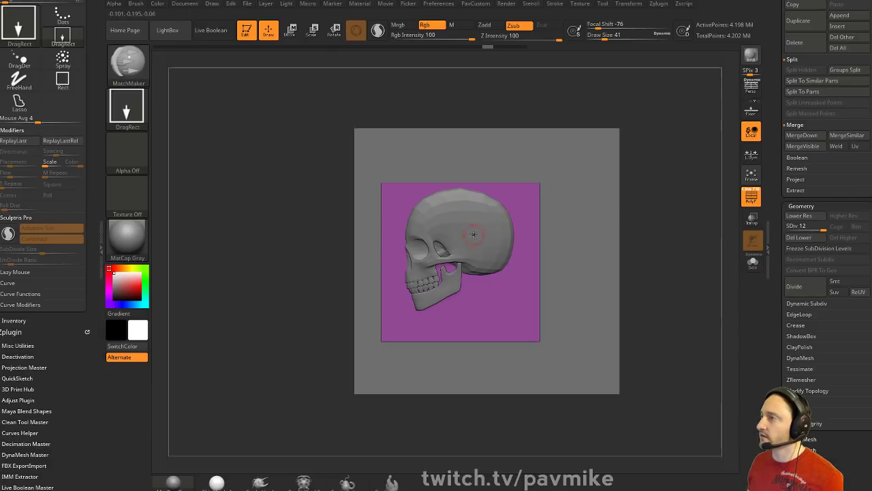
key(b)
key(s)
key(t)
drag(779, 194, 777, 422)
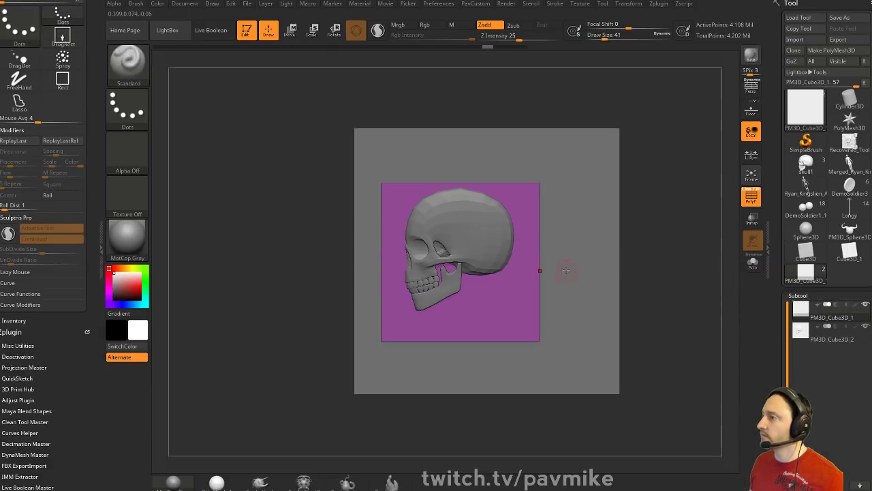
Insert a second skull with the InsertMesh_3 brush on the large block and position it beside the first skull
key(b)
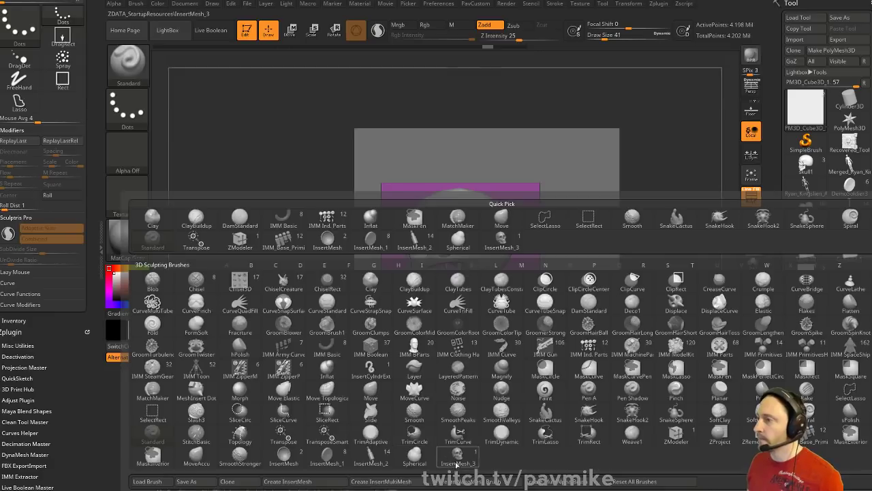
click(458, 460)
click(584, 280)
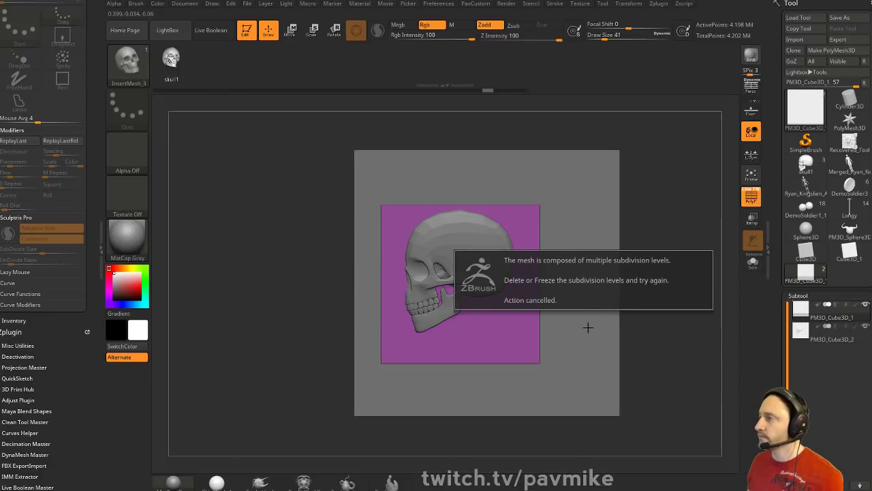
alt+click(597, 232)
drag(584, 282, 655, 293)
key(w)
drag(599, 273, 574, 282)
key(q)
Split the new skull into its own subtool, subdivide it twice, and turn off the polyframe
key(space)
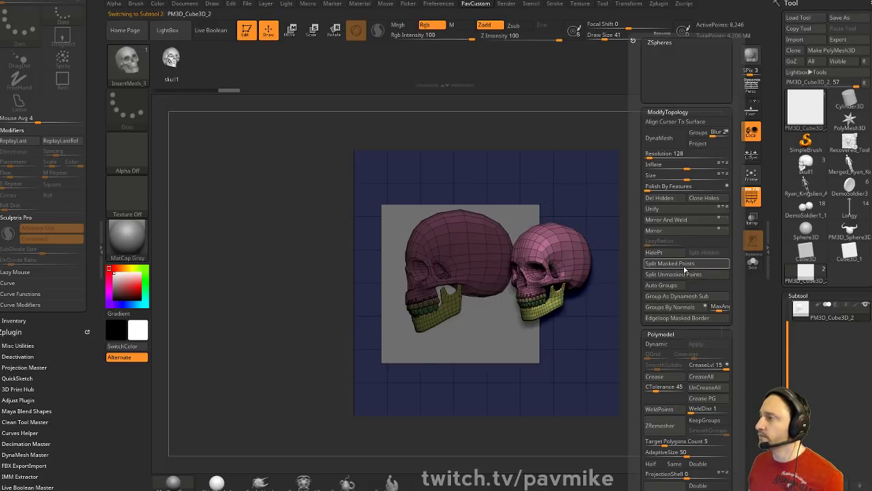
click(691, 264)
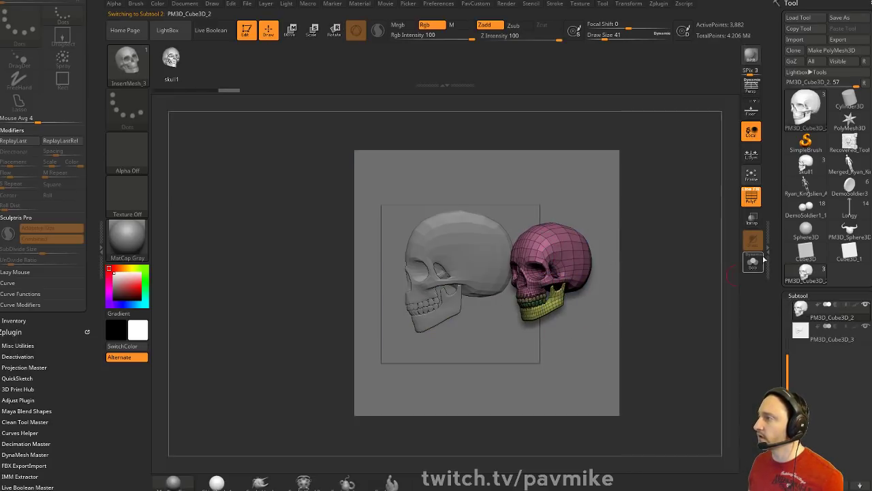
key(ctrl+d)
key(ctrl+d)
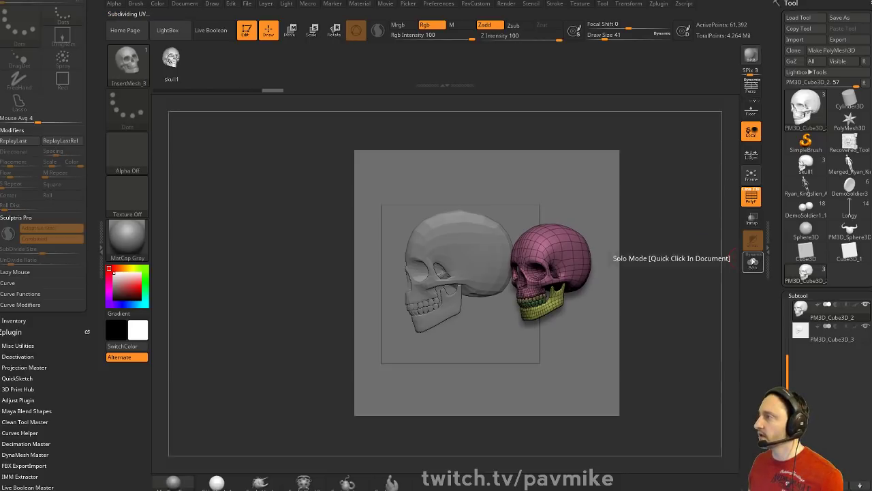
click(748, 201)
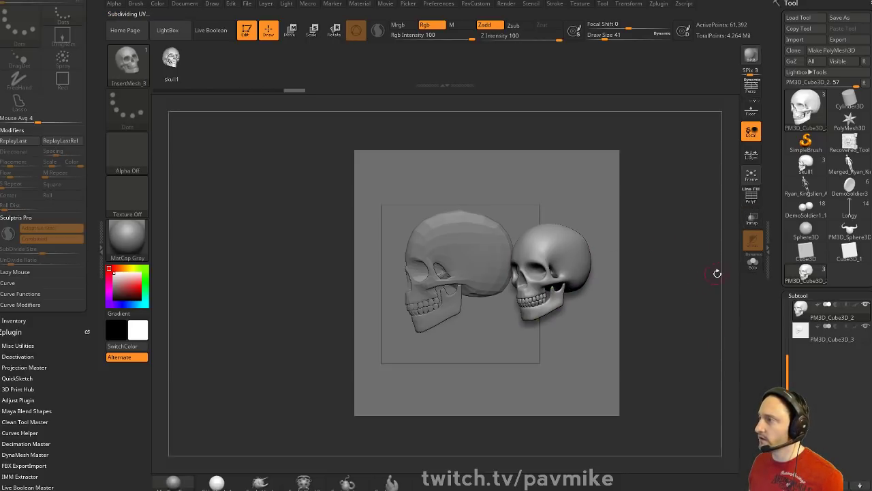
Solo the smoothed skull and examine its surface up close
click(753, 263)
alt+drag(691, 262, 657, 302)
mouse_move(643, 300)
alt+mouse_down()
mouse_move(672, 304)
mouse_move(652, 290)
alt+mouse_up()
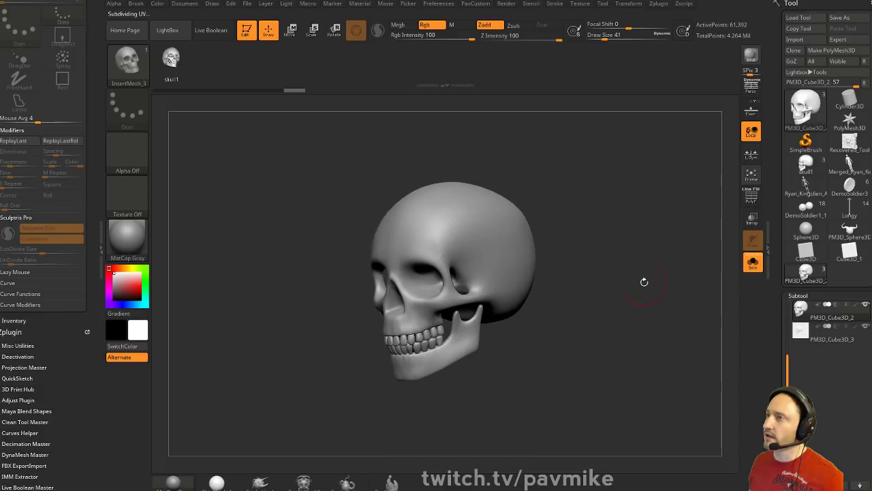
Capture the soloed skull from the canvas as a depth alpha and texture with the MRGBZGrabber
click(814, 127)
click(810, 113)
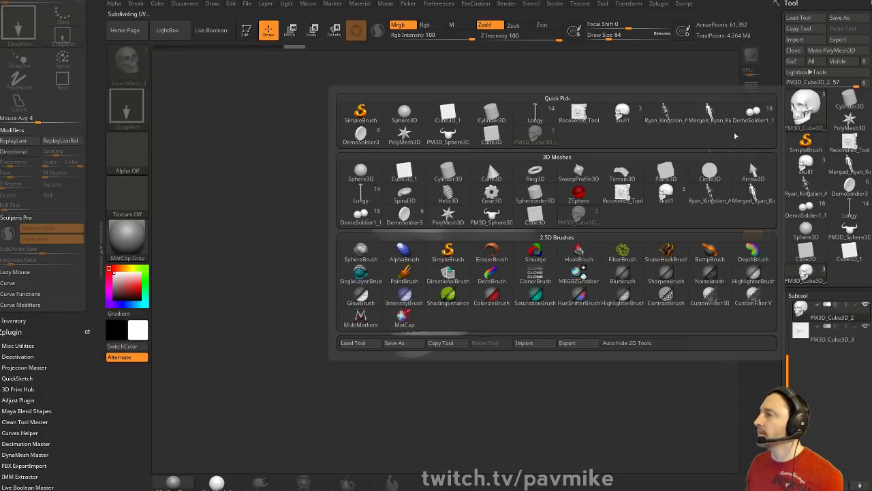
mouse_move(579, 217)
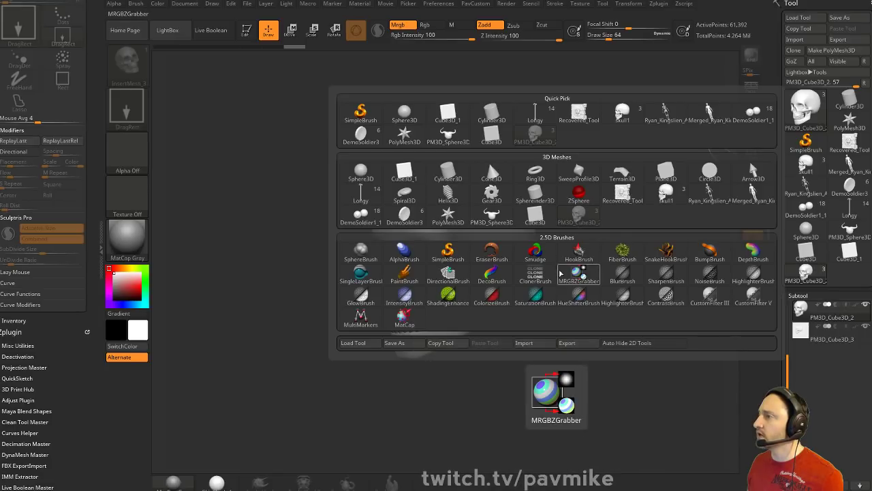
click(578, 276)
drag(435, 256, 549, 370)
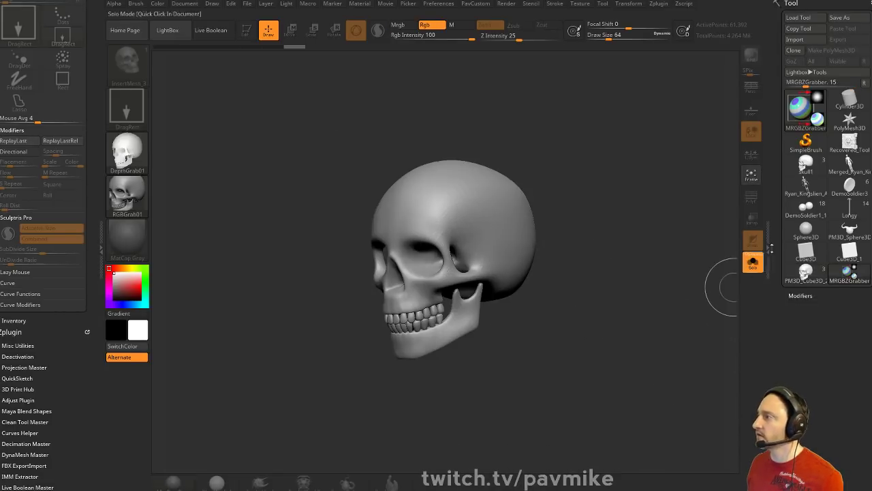
Return to the PM3D_Cube3D_2 skull tool and select its PM3D_Cube3D_3 subtool
click(807, 273)
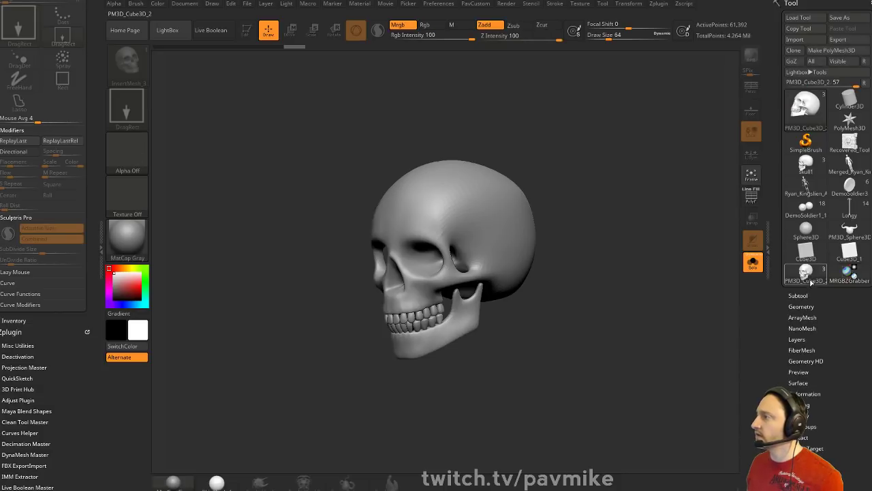
click(805, 278)
click(796, 278)
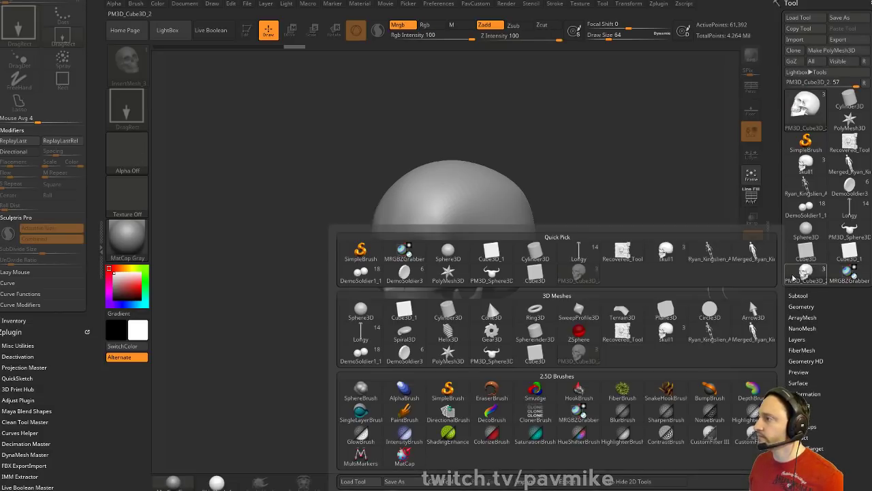
click(798, 295)
click(820, 321)
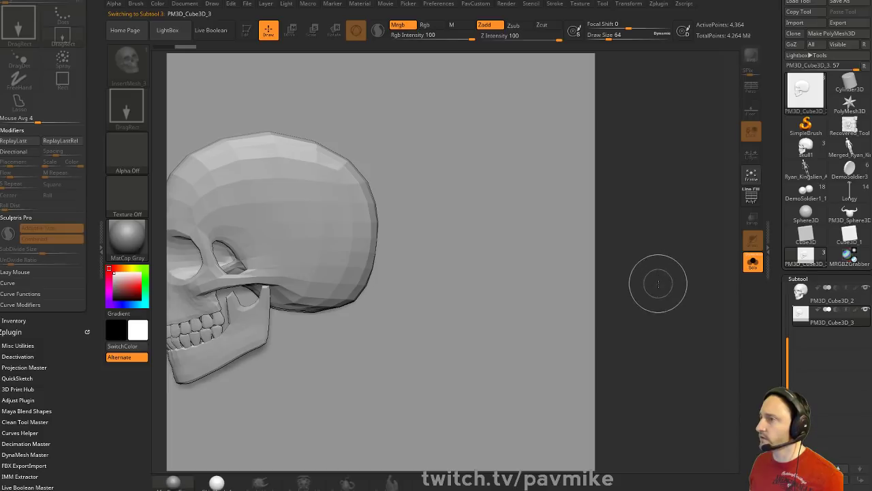
Clear the canvas, redraw the model and re-enter Edit mode with the plaque squared up and framed
drag(667, 286, 643, 255)
key(ctrl+n)
mouse_move(428, 275)
mouse_down()
mouse_move(382, 215)
mouse_move(348, 199)
mouse_up()
click(246, 31)
shift+drag(561, 187, 639, 237)
key(f)
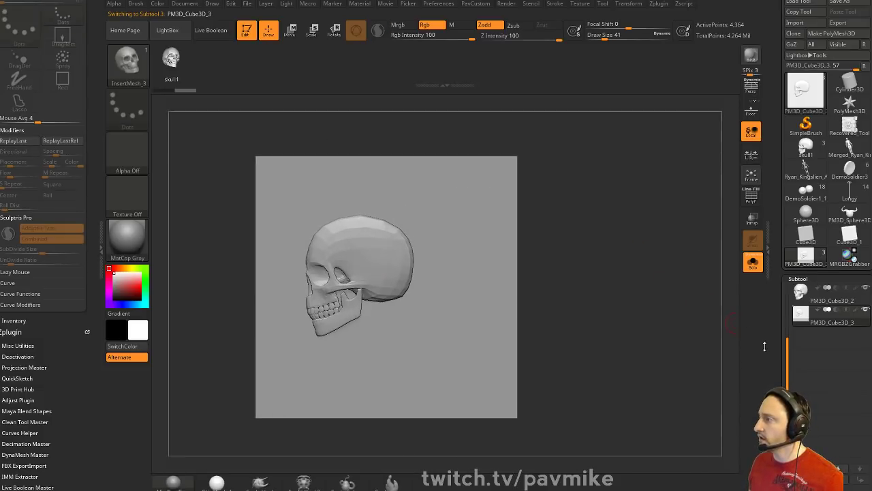
Show all subtools to compare them, then select the PM3D_Cube3D_1 plane and isolate it in Solo mode
drag(626, 314, 721, 278)
click(752, 263)
drag(787, 346, 783, 289)
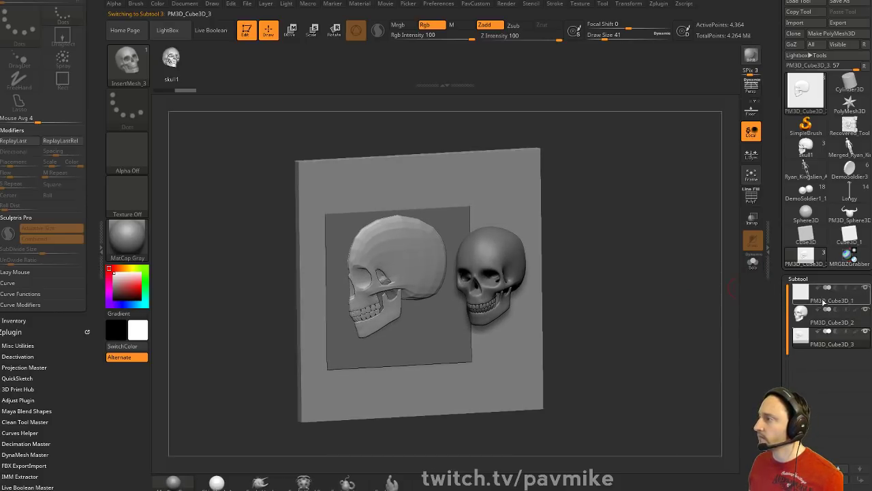
click(752, 262)
drag(691, 280, 698, 285)
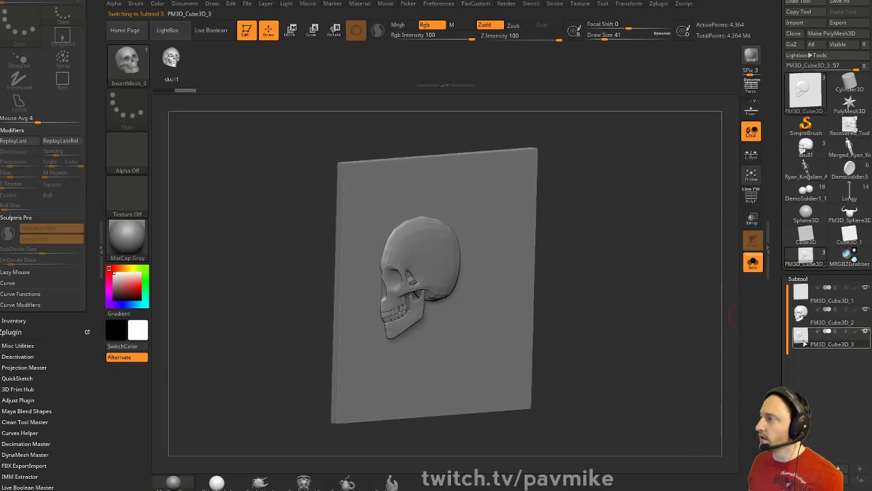
mouse_move(809, 344)
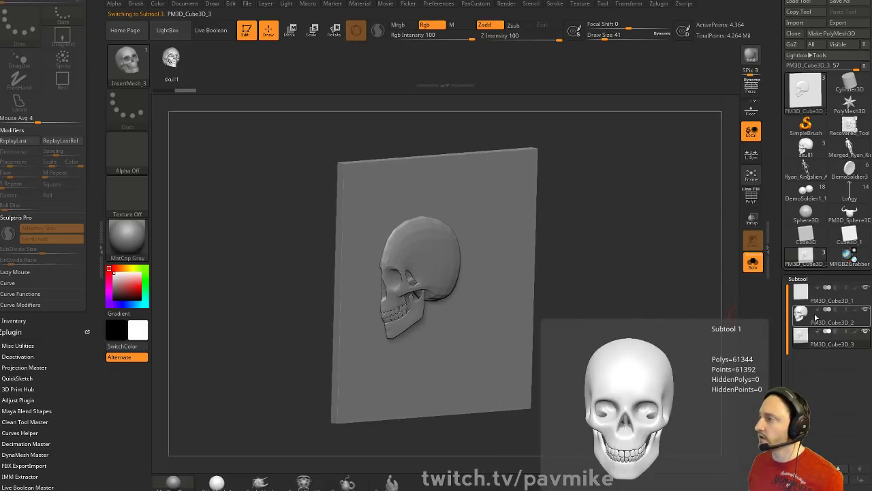
click(797, 293)
drag(651, 268, 706, 271)
click(751, 262)
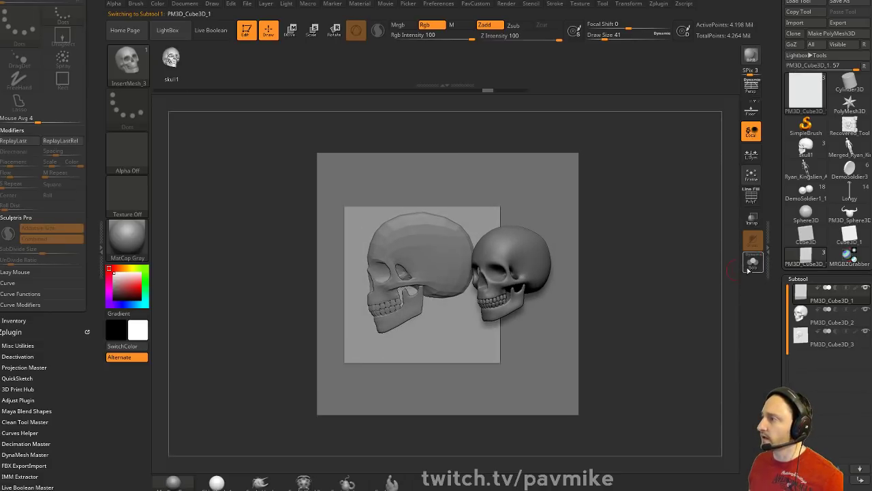
click(753, 262)
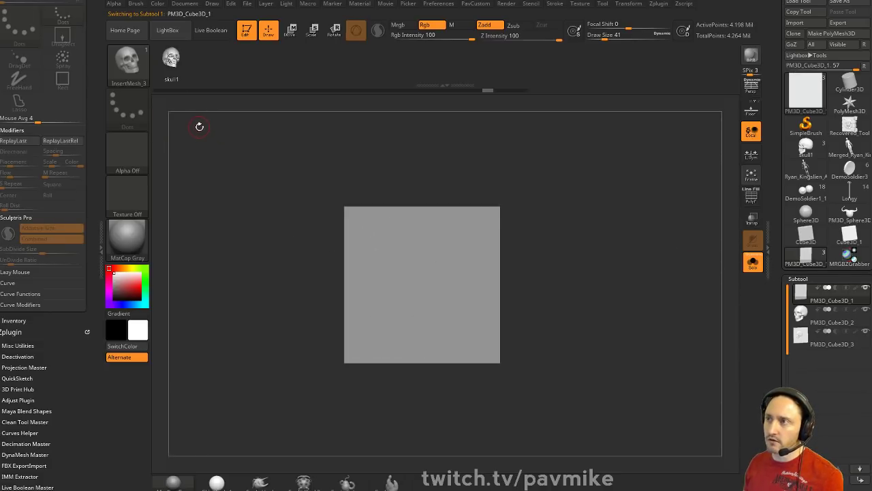
Set up the Standard brush with the DragRect stroke, the DepthGrab01 alpha and a focal shift of -100
key(b)
key(s)
key(t)
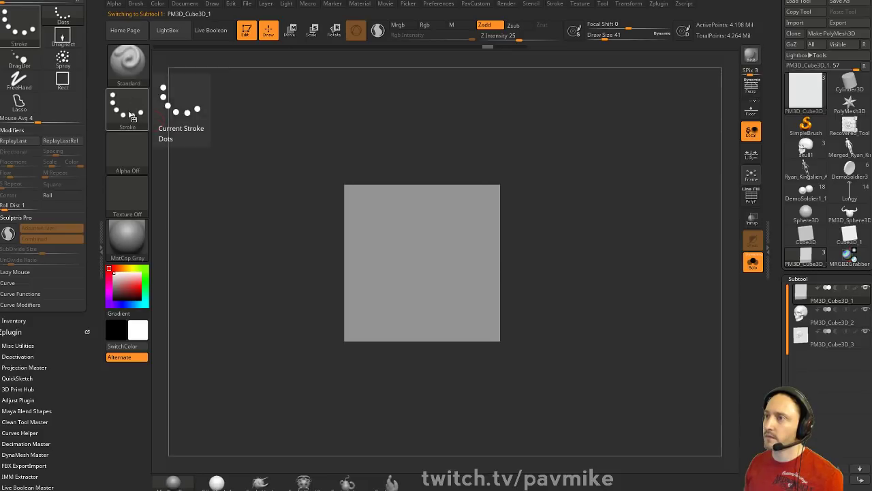
click(135, 113)
click(227, 121)
click(127, 151)
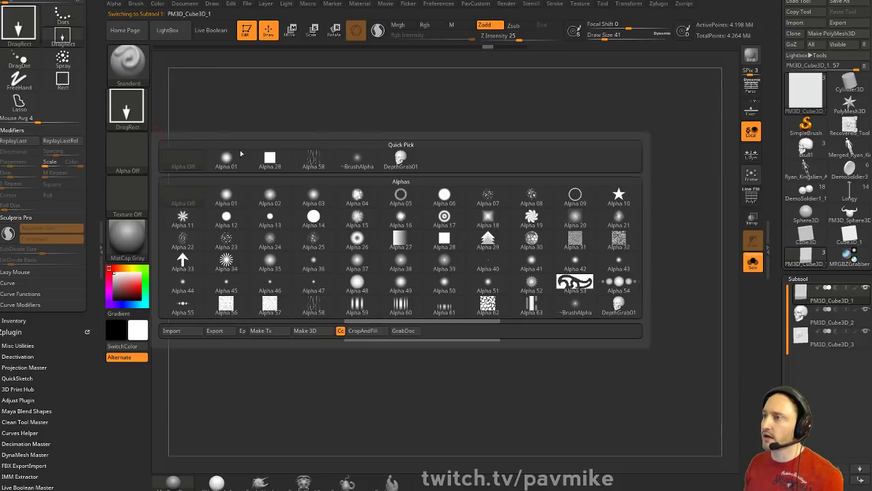
click(400, 154)
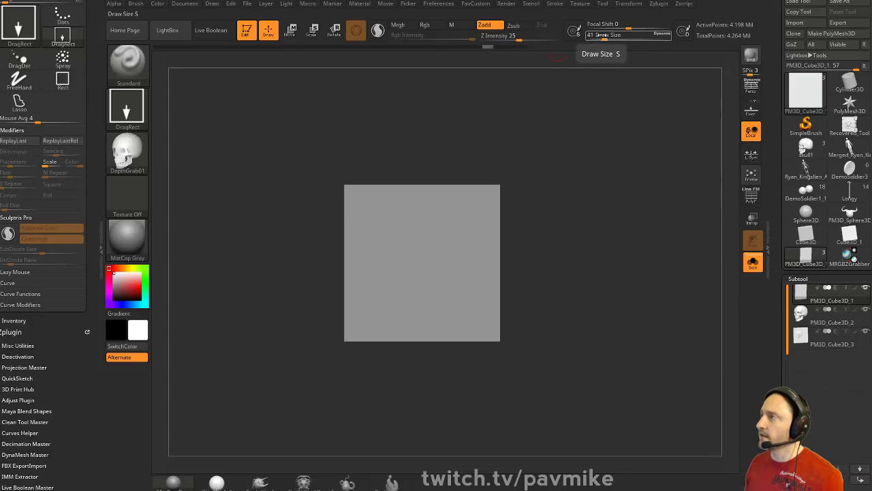
drag(613, 28, 587, 27)
Try stamping the skull alpha onto the middle of the plane and undo each stamp
drag(419, 260, 487, 207)
key(ctrl+z)
drag(417, 262, 420, 332)
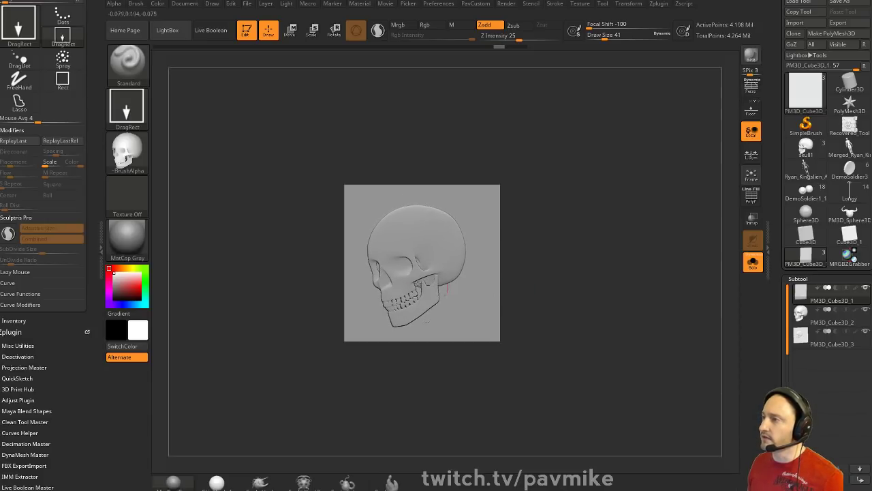
key(ctrl+z)
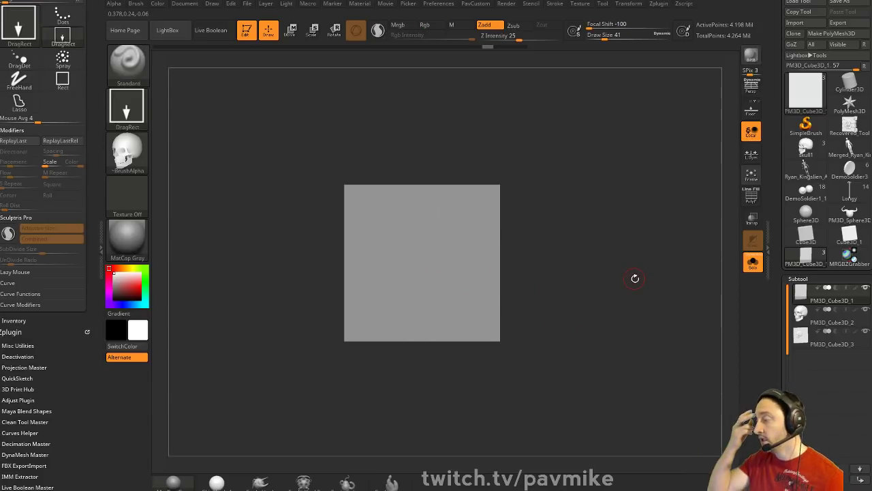
Select the PM3D_Cube3D_3 subtool and remesh the plaque with its skull relief
drag(636, 279, 728, 317)
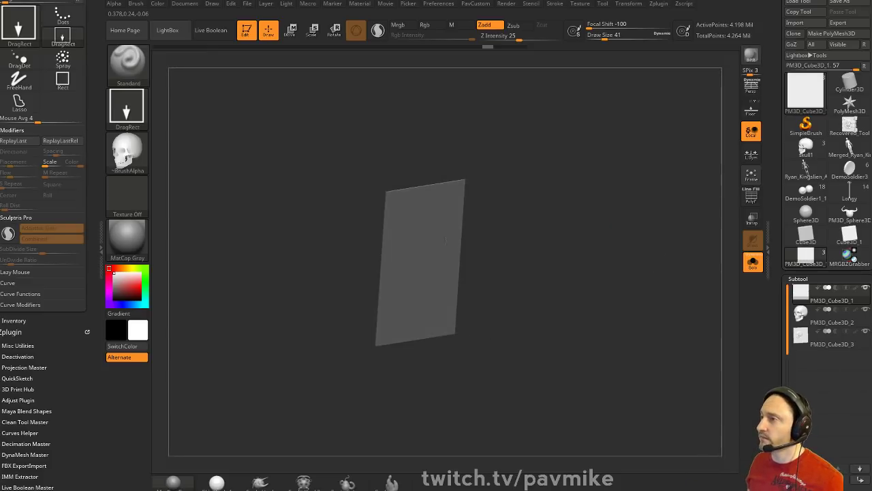
click(824, 348)
drag(630, 290, 676, 306)
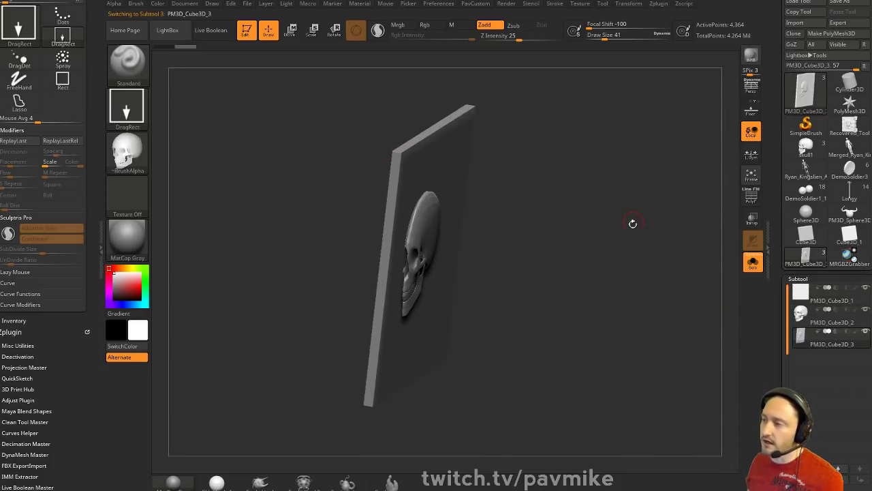
drag(636, 215, 611, 242)
drag(511, 217, 594, 199)
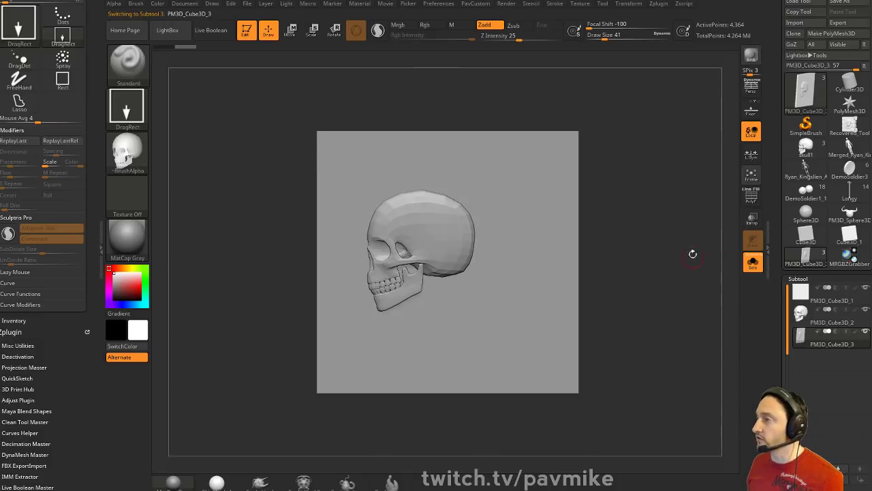
key(space)
click(675, 141)
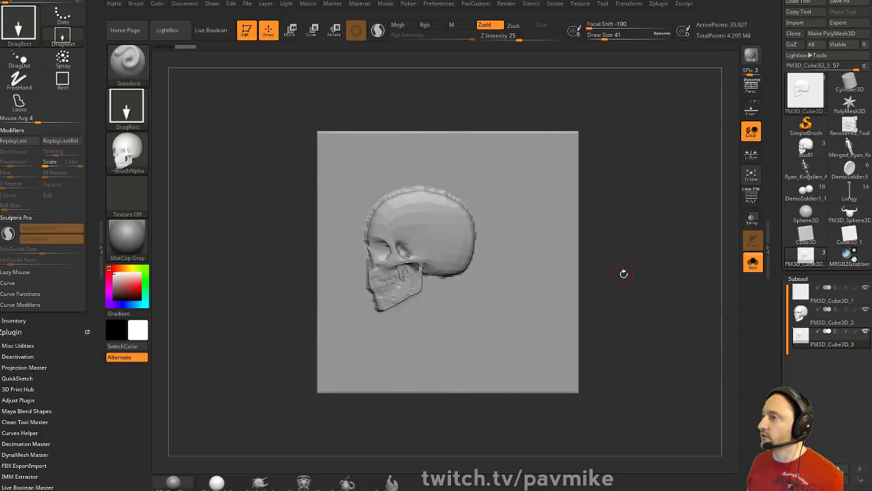
Switch to the Clay brush and adjust its draw size for the plaque
alt+drag(634, 248, 599, 263)
key(s)
key(b)
key(c)
key(l)
key(s)
Try Clay strokes across the skull relief on the plaque and undo them
drag(450, 240, 486, 240)
drag(485, 241, 472, 254)
mouse_move(648, 185)
ctrl+mouse_down()
mouse_move(668, 300)
mouse_move(583, 288)
ctrl+mouse_up()
key(ctrl+z)
key(ctrl+z)
key(ctrl+z)
key(ctrl+z)
Set the draw size to 87 and enable BackfaceMask in the Clay brush's auto masking options
key(s)
mouse_move(674, 258)
shift+mouse_down()
mouse_move(738, 245)
mouse_move(665, 255)
mouse_move(688, 255)
shift+mouse_up()
key(s)
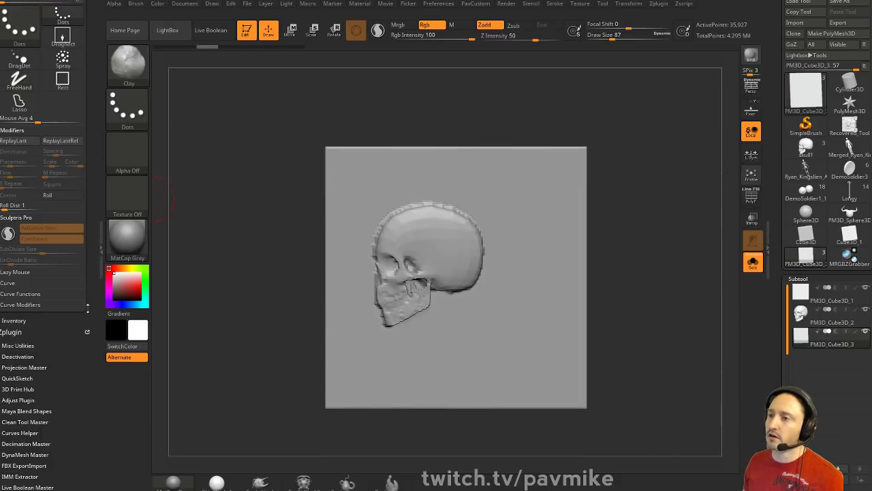
scroll(91, 281, up, 1)
click(136, 4)
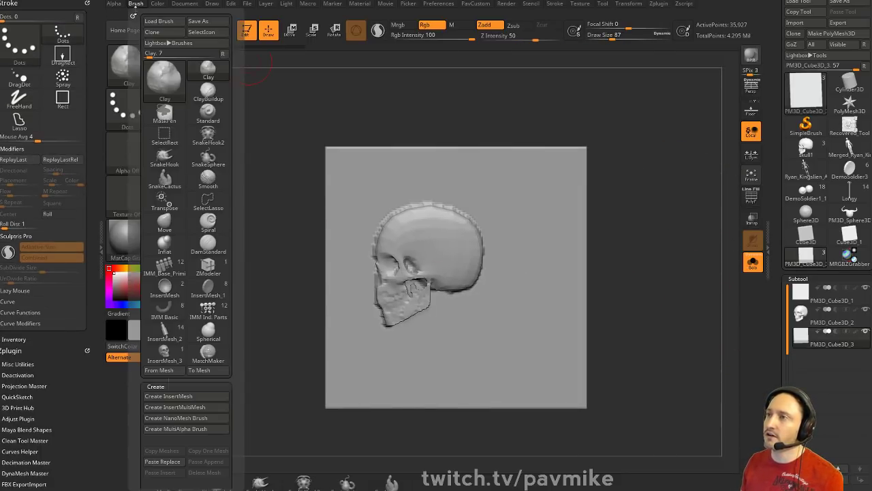
drag(133, 15, 55, 16)
drag(95, 178, 85, 81)
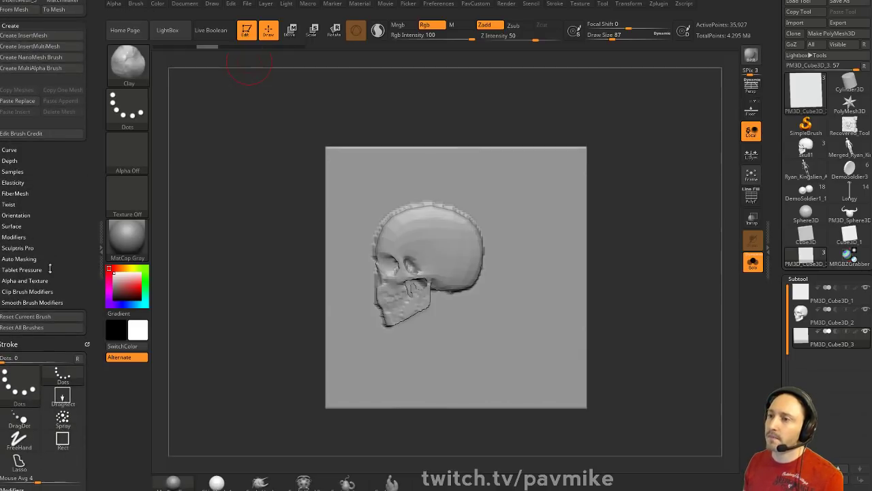
click(19, 259)
scroll(41, 273, down, 3)
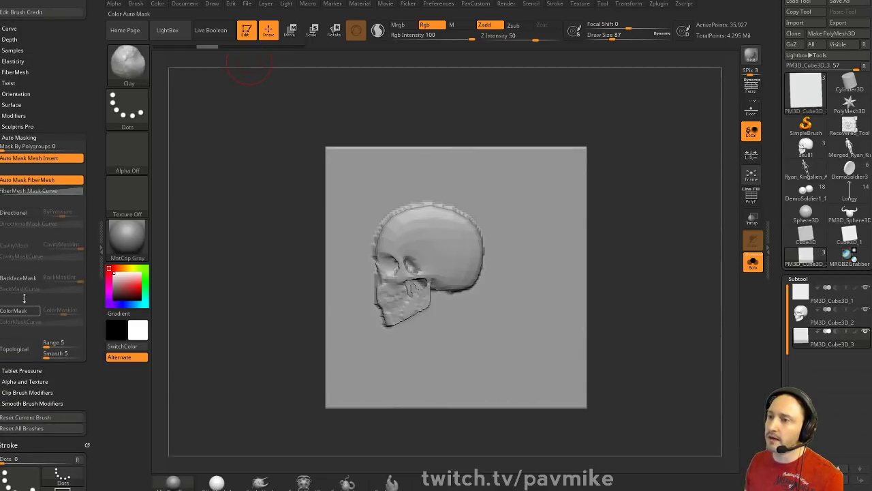
click(19, 278)
Enlarge the draw size to 280 and build up a large Clay bulge behind the skull relief on the plaque
key(])
key(])
key(])
key(])
key(])
key(])
key(])
key(])
key(])
key(])
mouse_move(508, 252)
mouse_down()
mouse_move(485, 262)
mouse_move(477, 280)
mouse_move(471, 235)
mouse_up()
right_drag(474, 239, 555, 228)
shift+drag(662, 107, 722, 115)
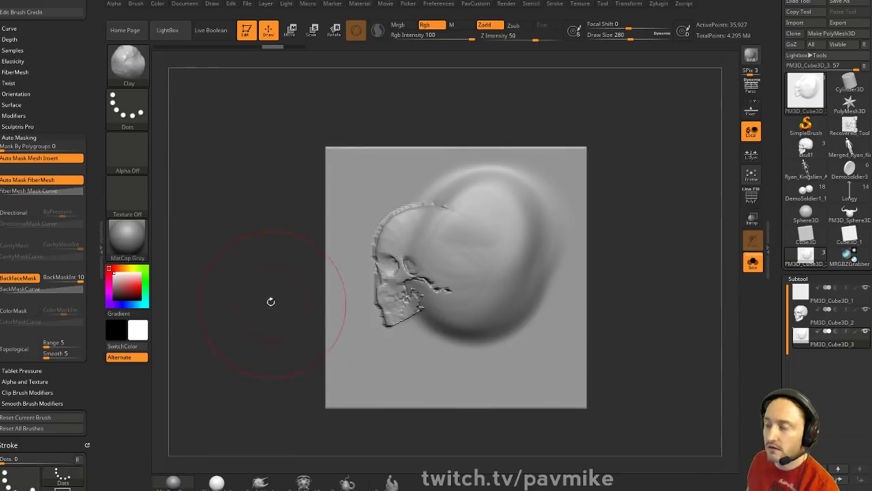
Switch to the IMM Curve brush and browse its meshes to the vine variants
drag(266, 300, 260, 300)
key(b)
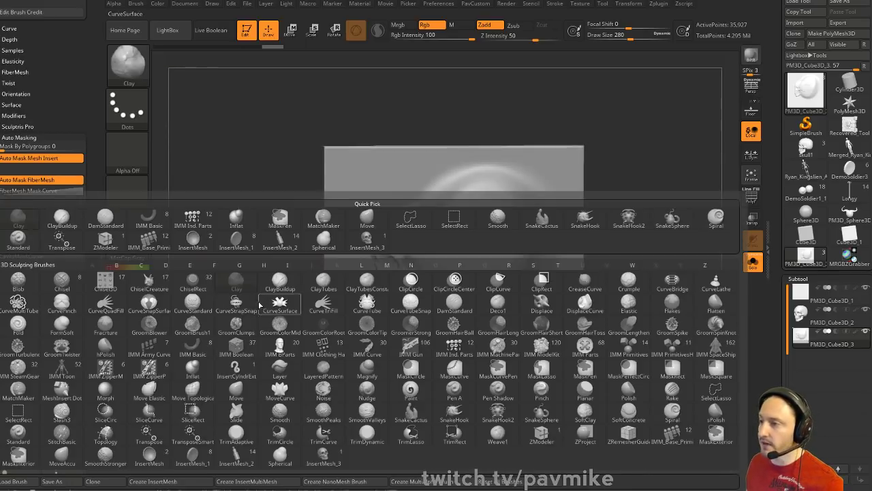
key(i)
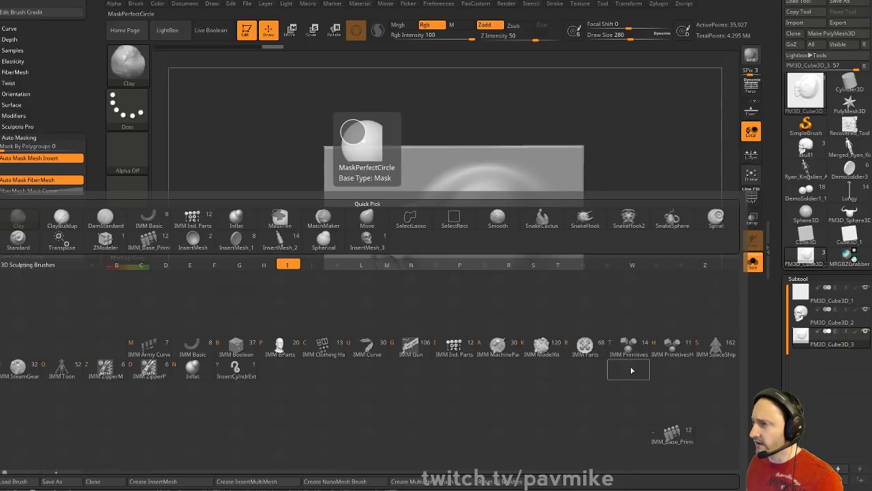
click(372, 342)
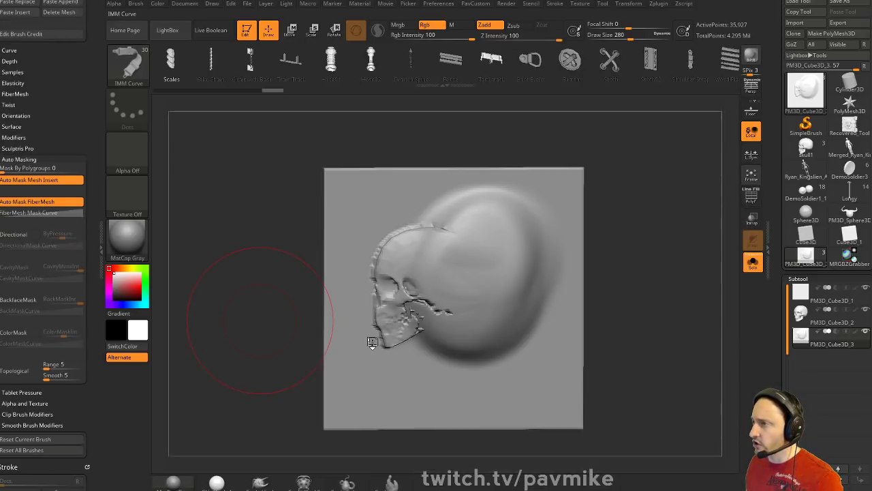
mouse_move(580, 73)
mouse_down()
mouse_move(335, 73)
mouse_move(326, 81)
mouse_up()
scroll(325, 81, down, 5)
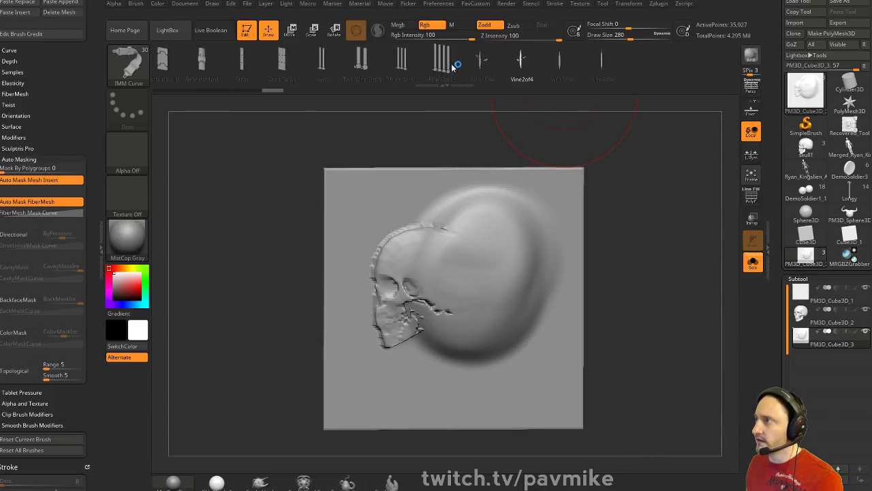
Insert a short vine curve running from the clay bulge out past the plaque's edge
alt+drag(638, 235, 571, 237)
key(s)
click(565, 236)
mouse_move(490, 258)
mouse_down()
mouse_move(650, 201)
mouse_move(651, 151)
mouse_up()
key(s)
Set the draw size to 90 and insert a long looping Vine1Of4 curve starting near the plaque's lower edge
click(659, 291)
alt+drag(658, 291, 473, 287)
key(s)
click(457, 291)
mouse_move(386, 305)
mouse_down()
mouse_move(628, 231)
mouse_move(525, 217)
mouse_up()
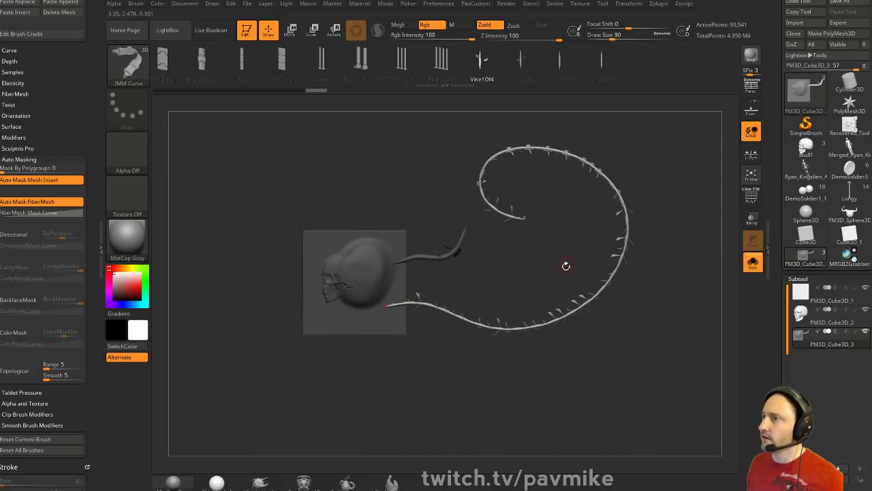
Bring the brush settings back into view and expand Modifiers to examine the IMM Curve brush's mesh selection and variation options
drag(65, 153, 76, 409)
shift+drag(86, 159, 87, 21)
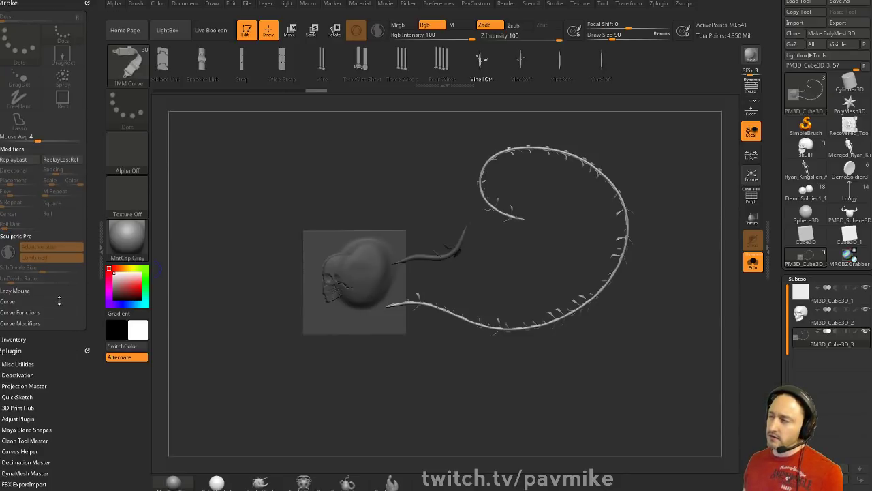
scroll(59, 300, down, 8)
click(86, 142)
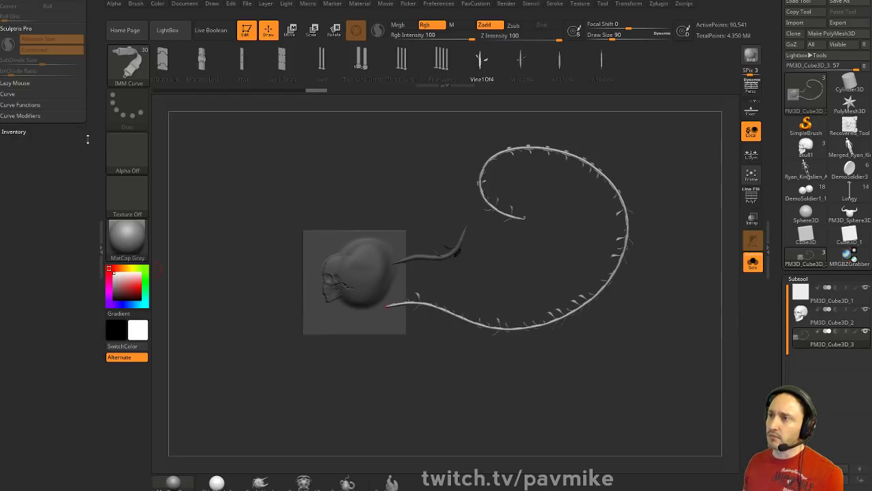
click(136, 4)
drag(134, 13, 32, 26)
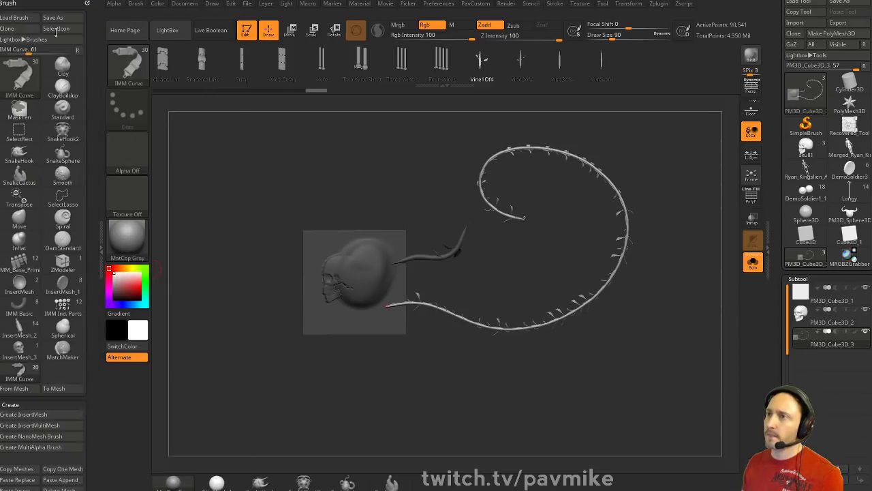
click(78, 50)
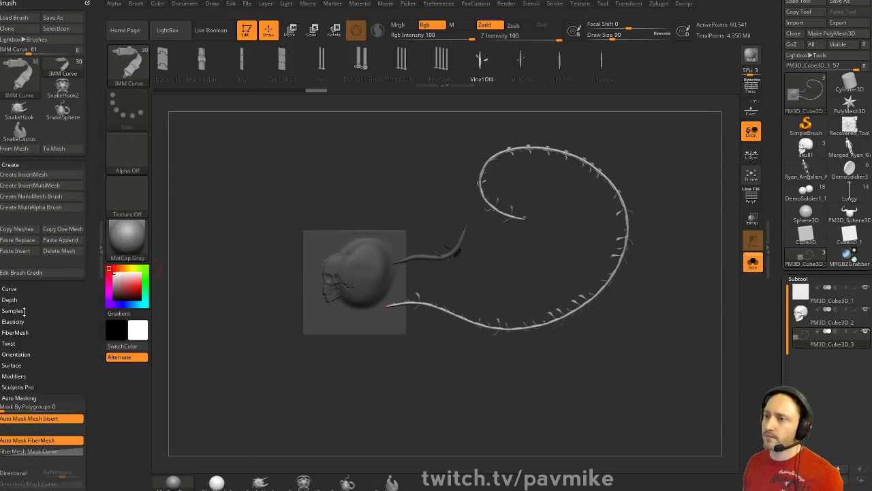
key(shift)
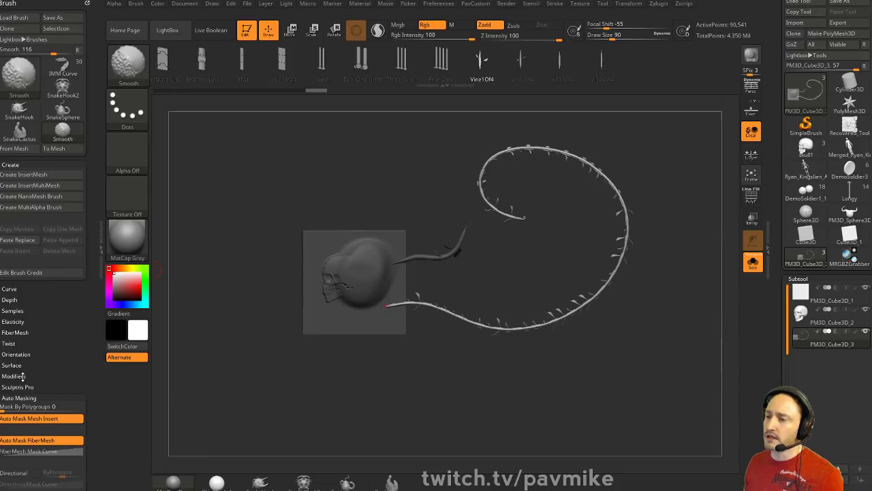
click(14, 375)
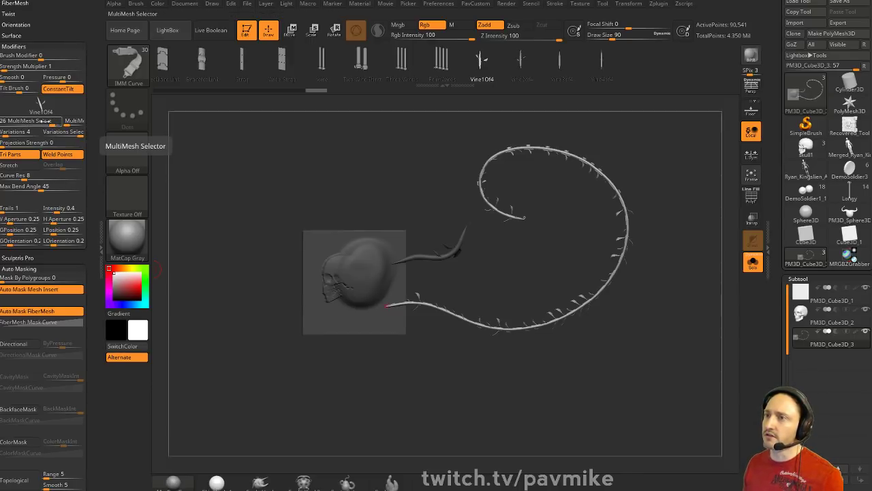
click(49, 110)
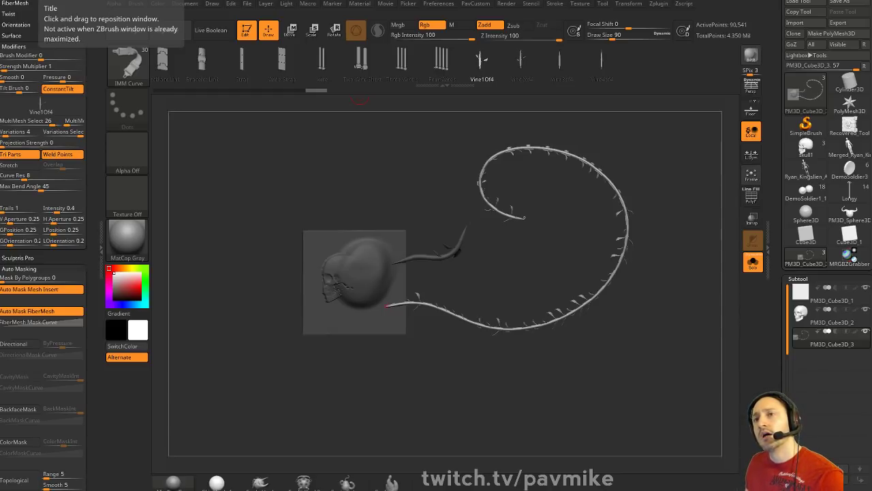
click(750, 156)
click(751, 158)
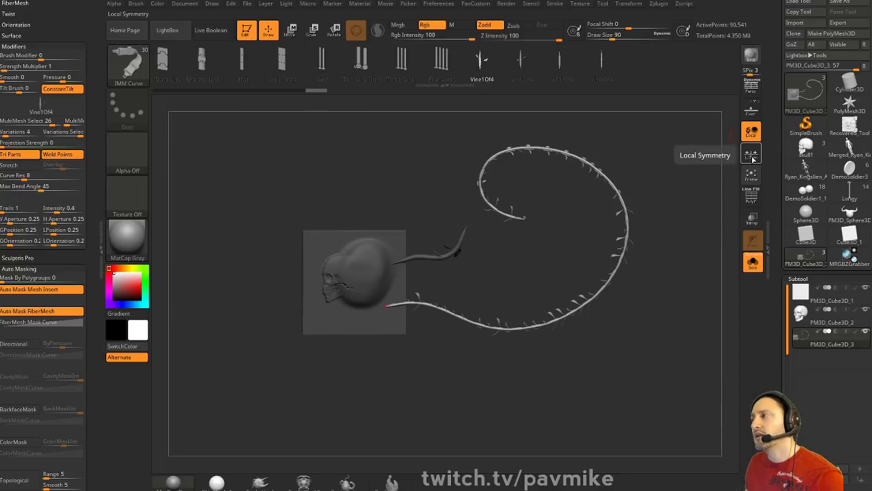
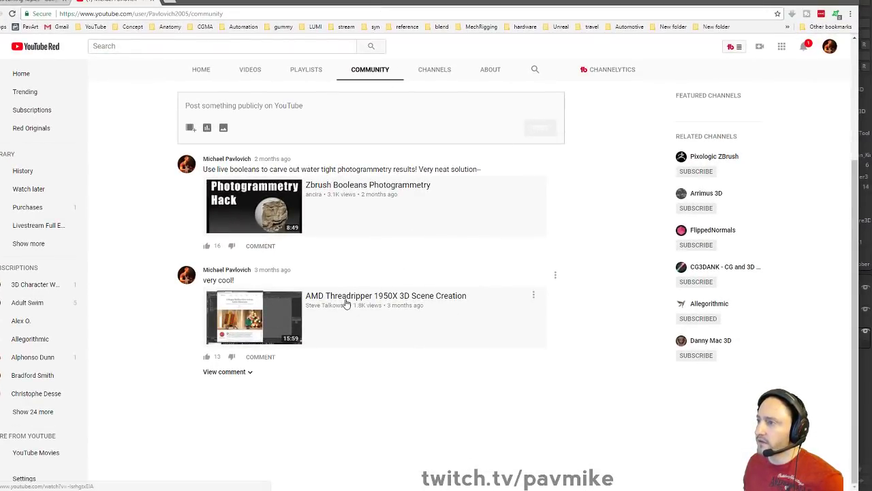
In the web browser, open the AMD Threadripper 1950X 3D Scene Creation video, select its URL, and return to ZBrush
click(353, 297)
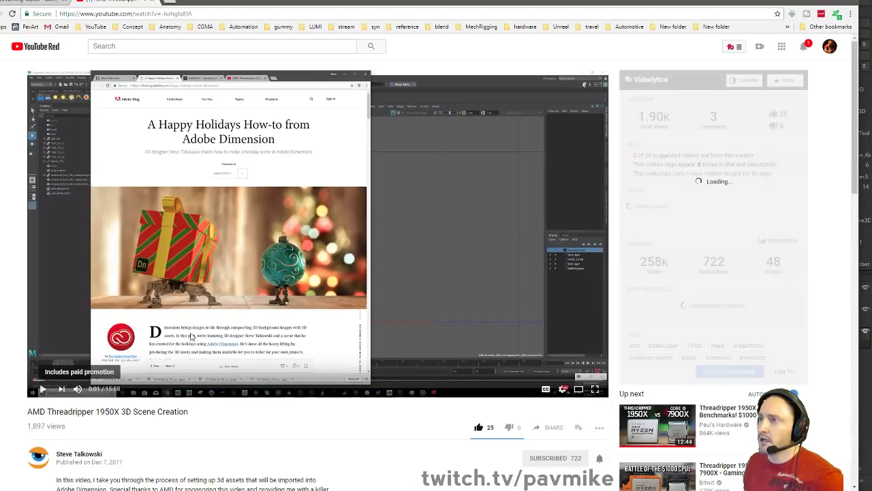
click(215, 14)
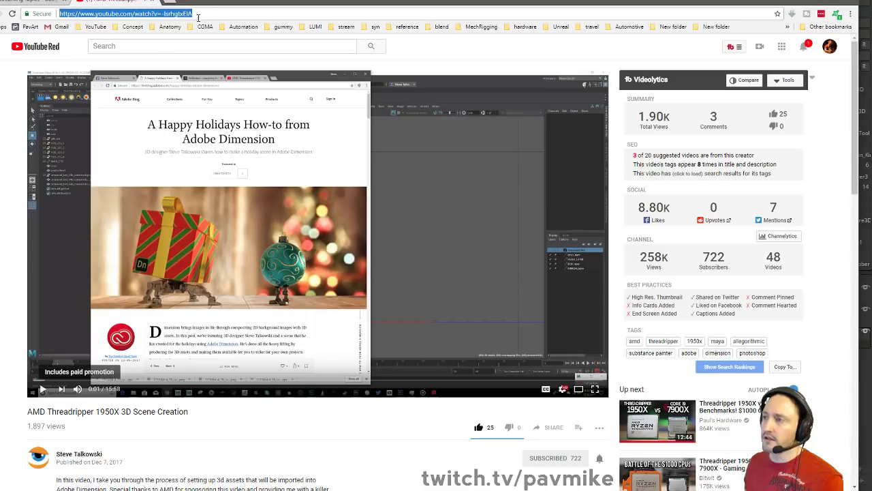
key(alt+Tab)
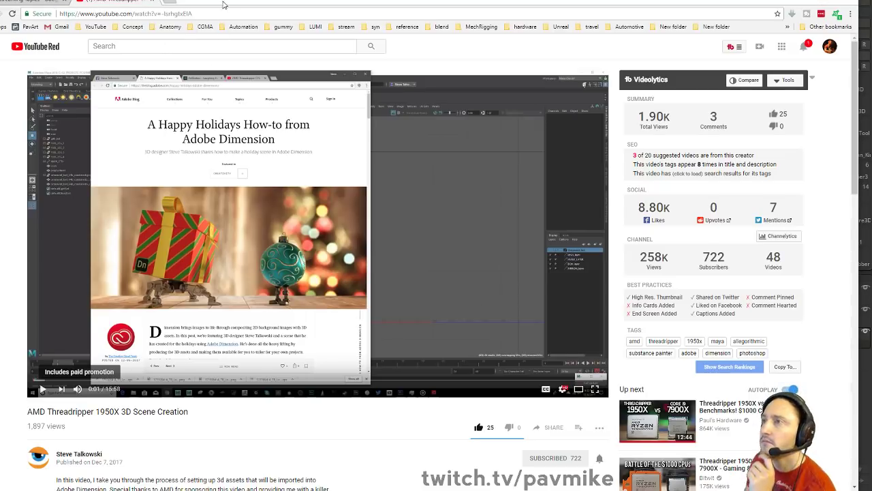
key(alt+Tab)
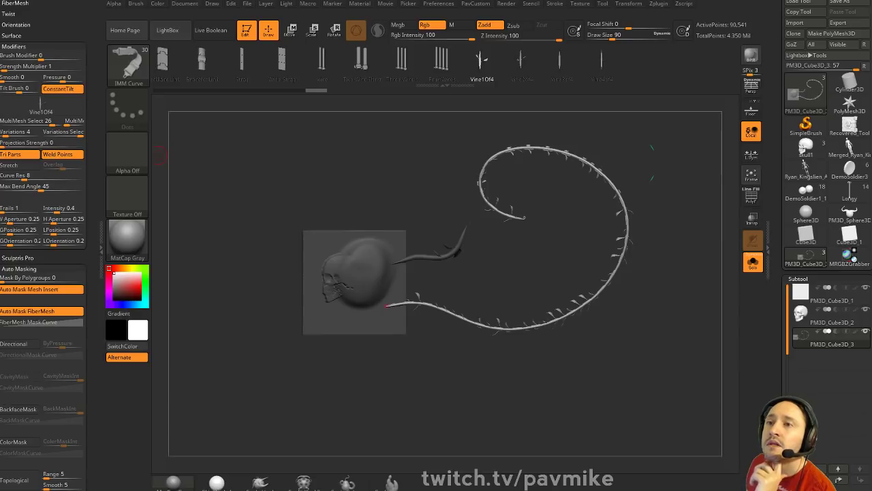
Expand the Geometry settings and their MeshIntegrity section to examine the mesh checking and fixing options
key(ctrl+s)
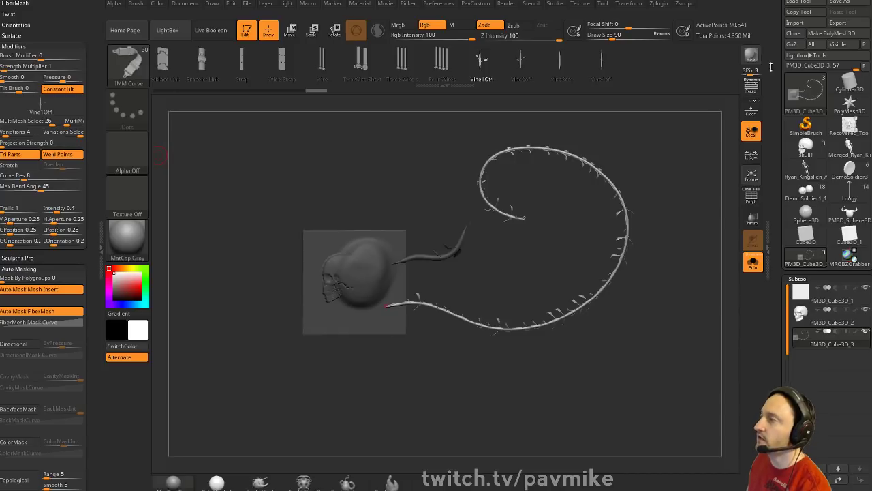
click(798, 279)
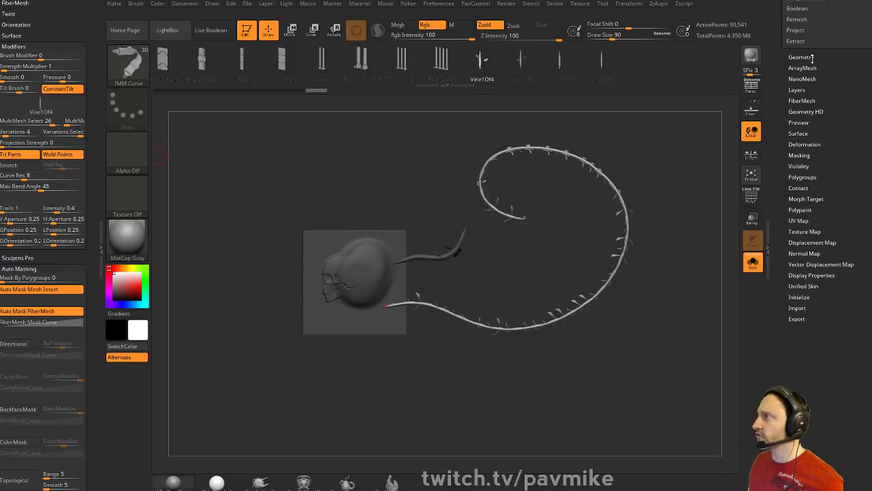
click(810, 58)
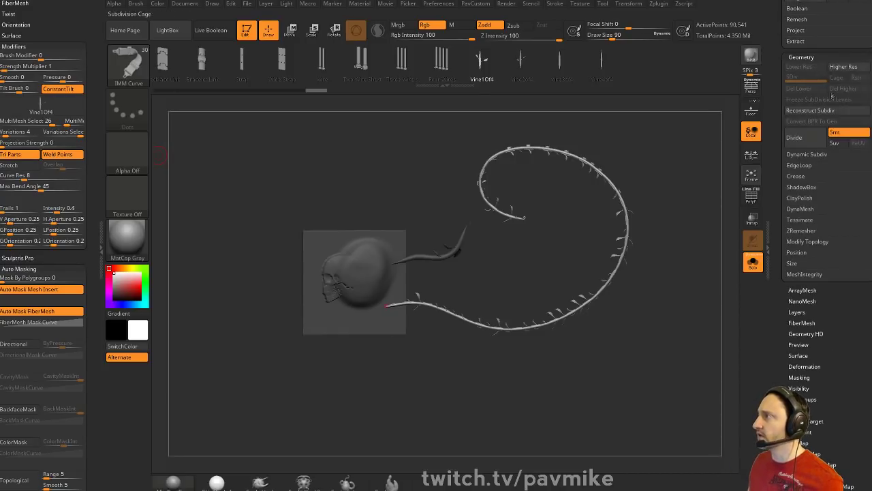
shift+click(808, 273)
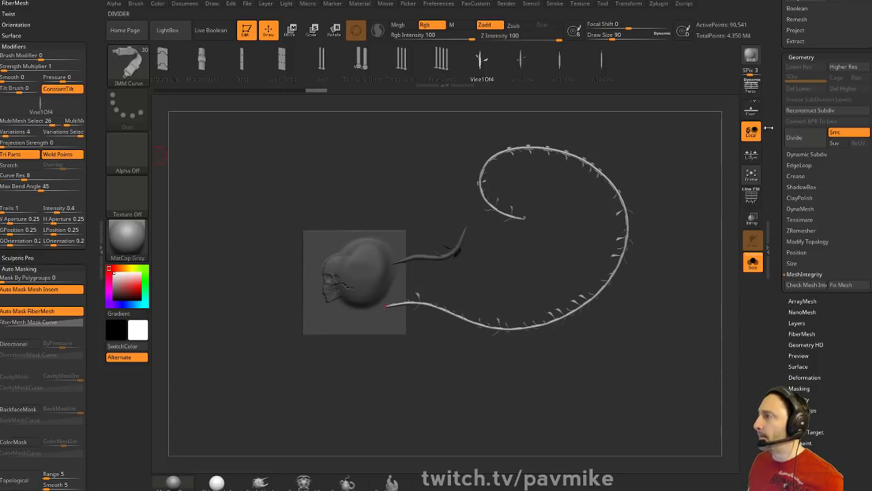
drag(778, 123, 789, 338)
mouse_move(867, 203)
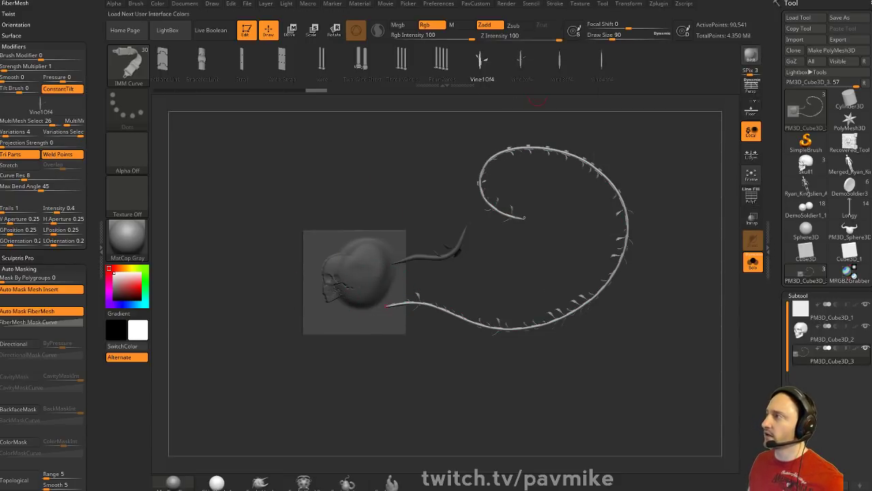
click(247, 4)
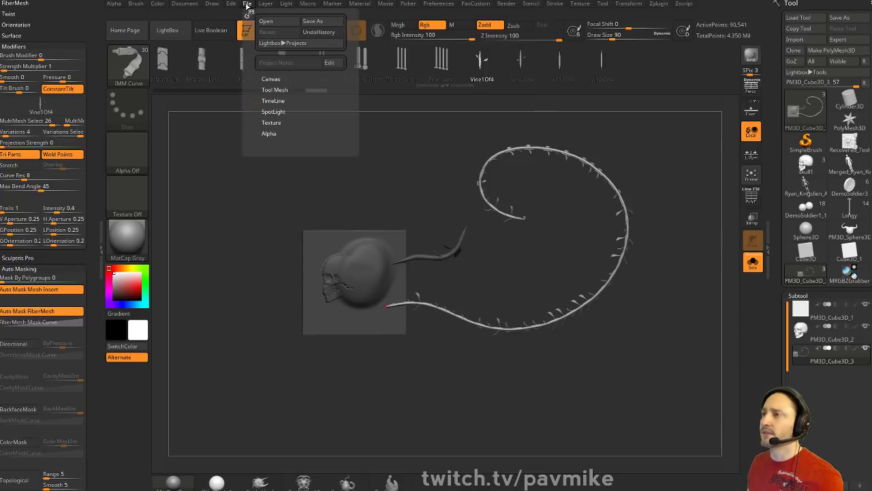
click(436, 6)
shift+click(469, 340)
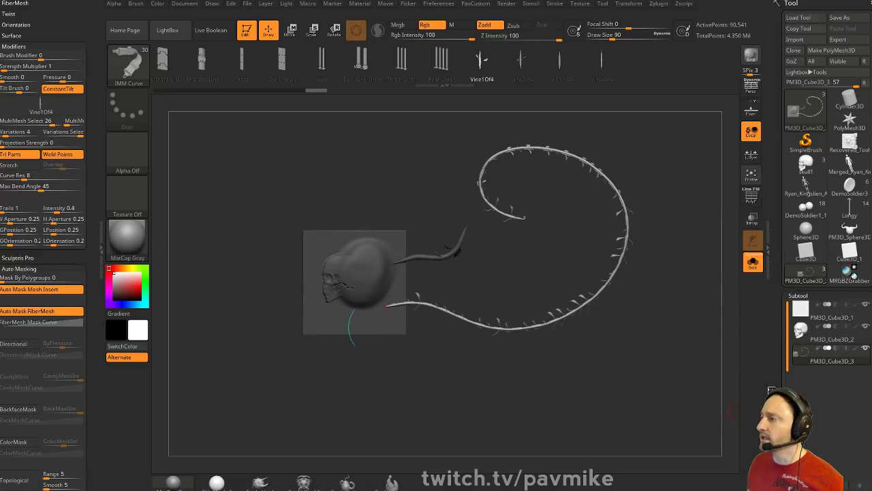
drag(773, 412, 772, 281)
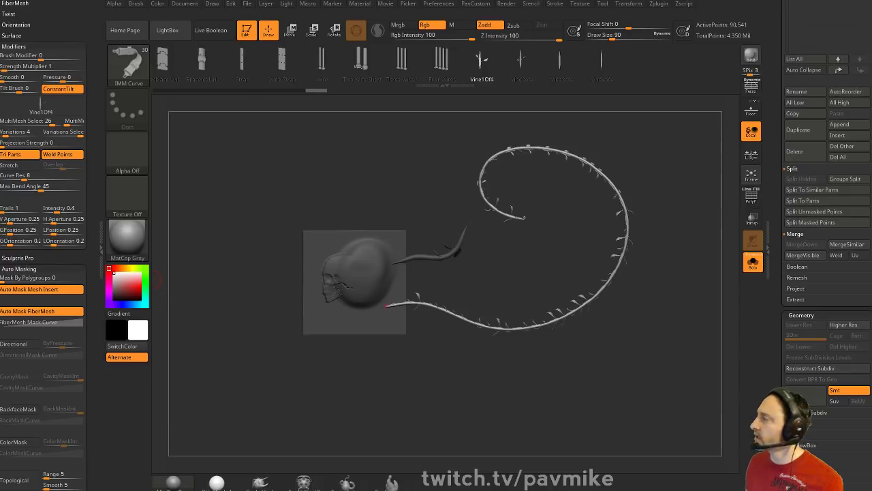
mouse_move(329, 169)
mouse_down()
mouse_move(463, 181)
mouse_move(321, 171)
mouse_up()
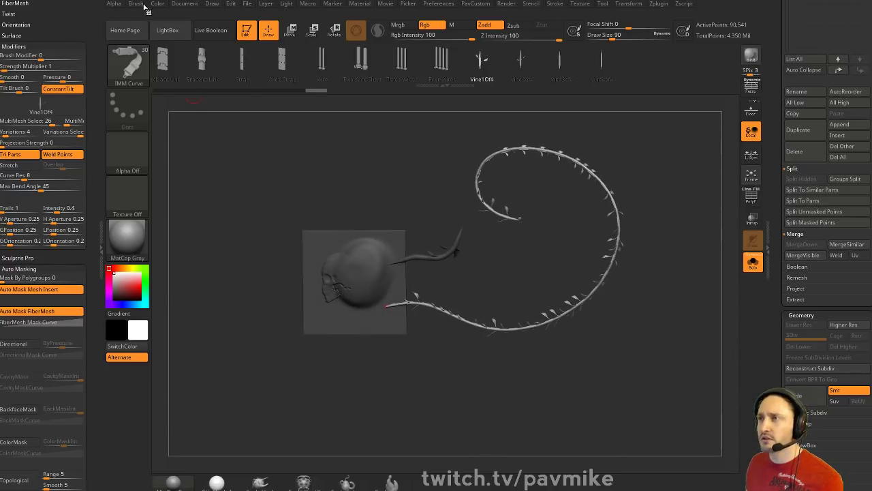
Locate the Reset All Brushes command among the brush settings
click(135, 4)
scroll(142, 289, down, 10)
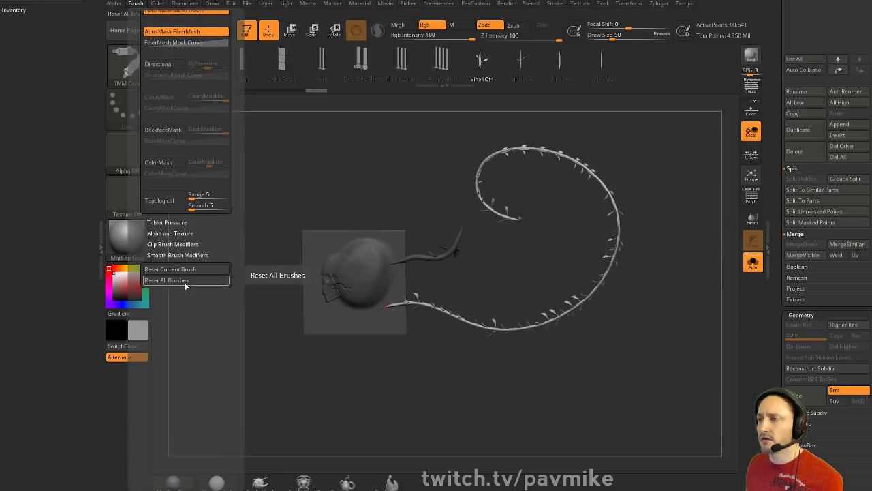
click(167, 280)
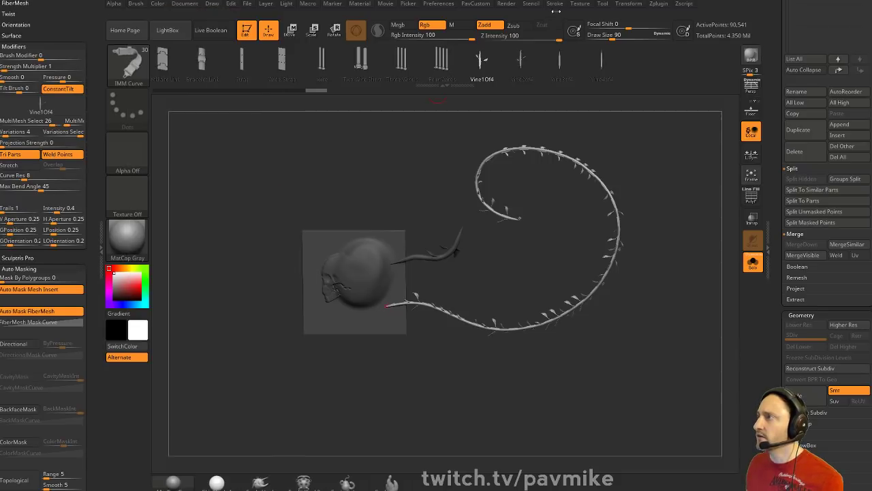
Browse for a hotkeys file to StartupHotkeys.TXT in ZBrushData2018's ZStartup Hotkeys folder, and close the dialog without loading it
click(440, 4)
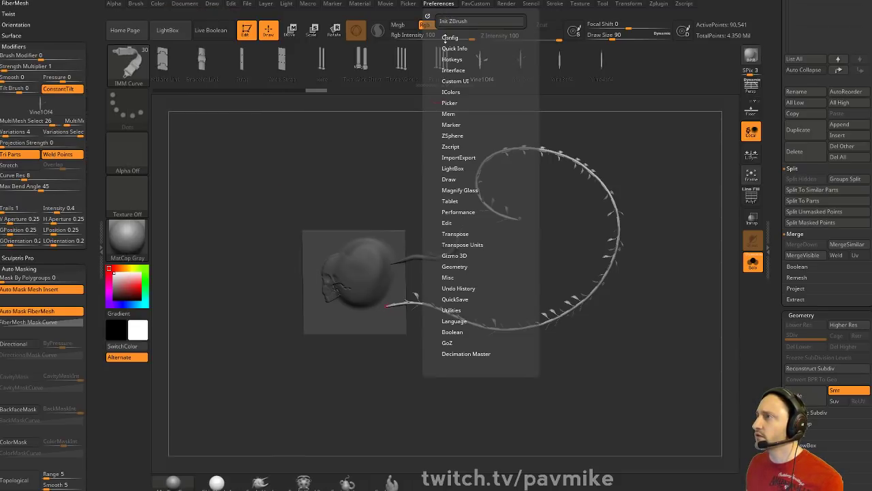
click(451, 59)
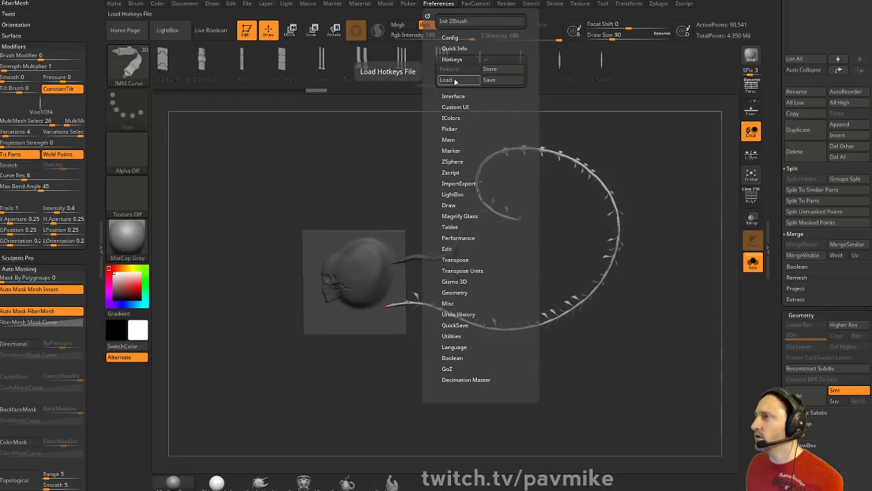
click(454, 81)
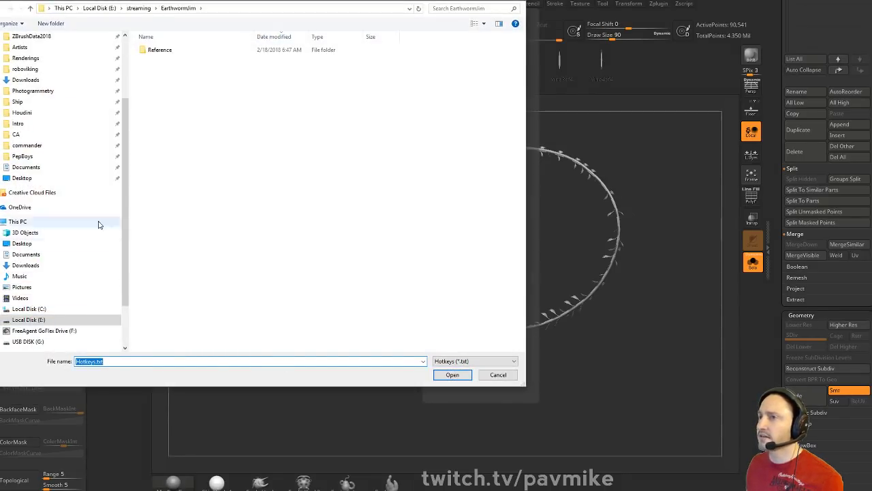
scroll(69, 184, up, 3)
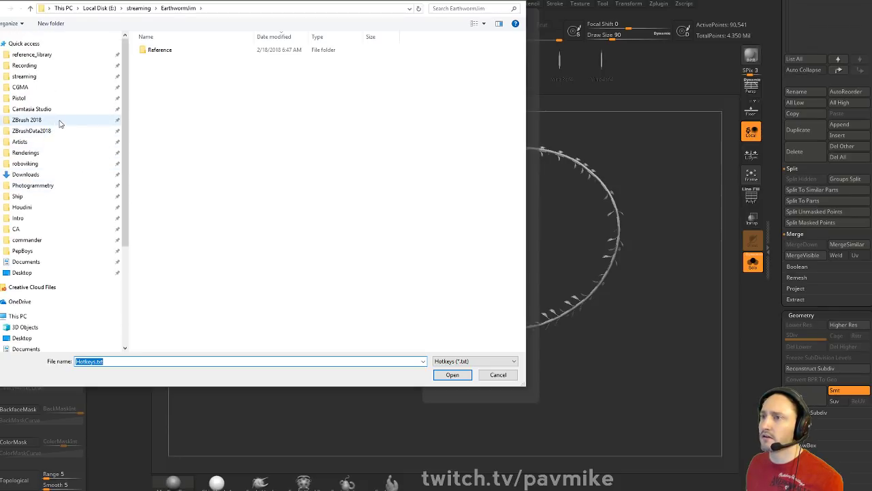
click(58, 131)
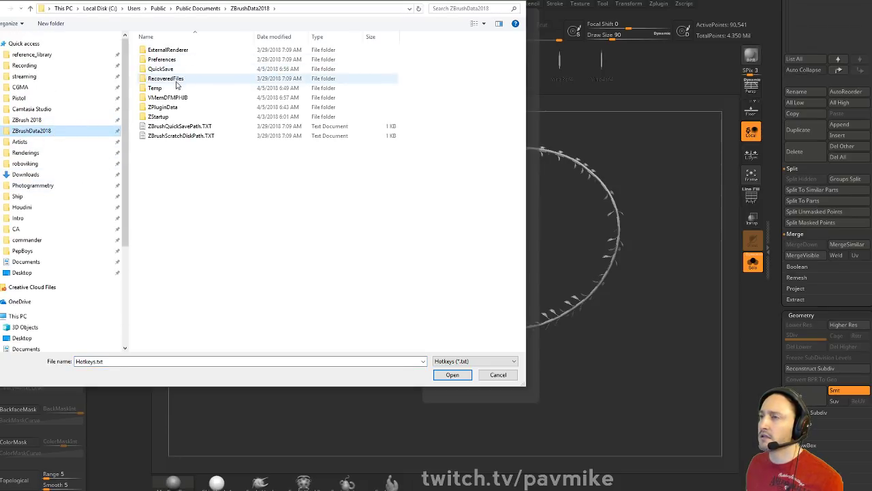
double_click(164, 116)
double_click(167, 69)
click(178, 51)
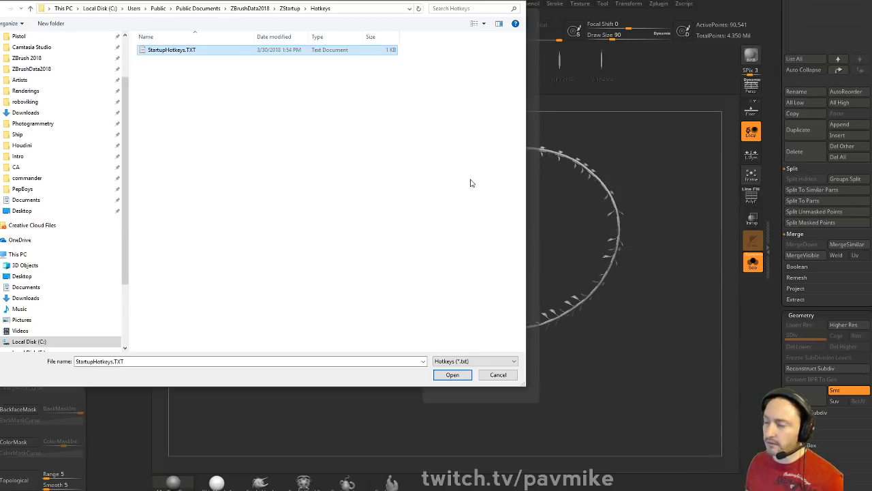
click(510, 1)
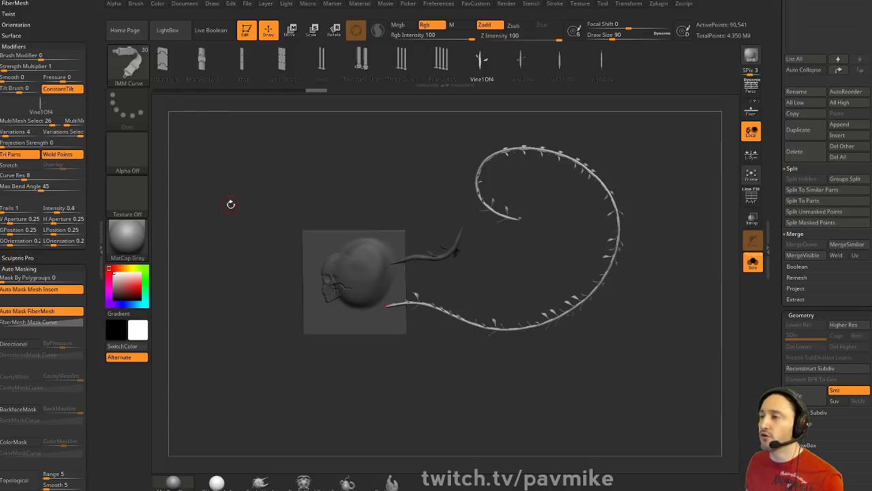
Switch to the Standard brush with the Dots stroke and no alpha
shift+drag(271, 176, 279, 173)
key(b)
key(s)
key(t)
click(127, 152)
click(172, 168)
click(128, 108)
click(181, 114)
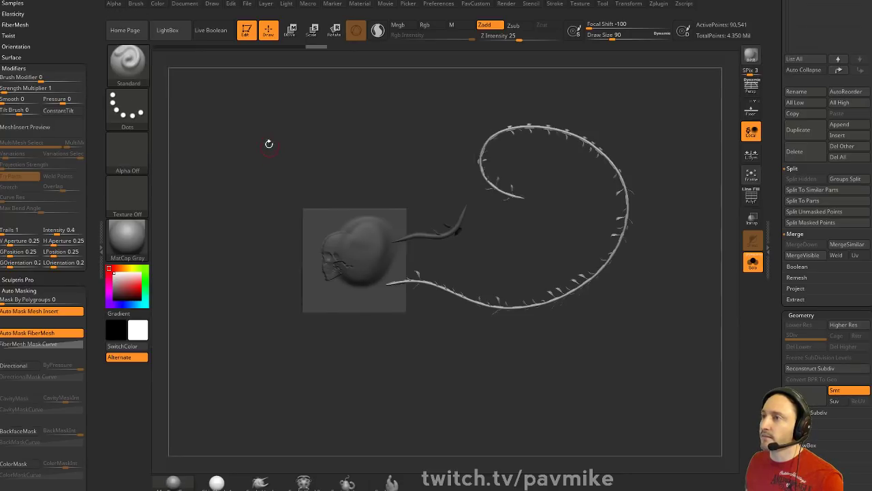
click(131, 68)
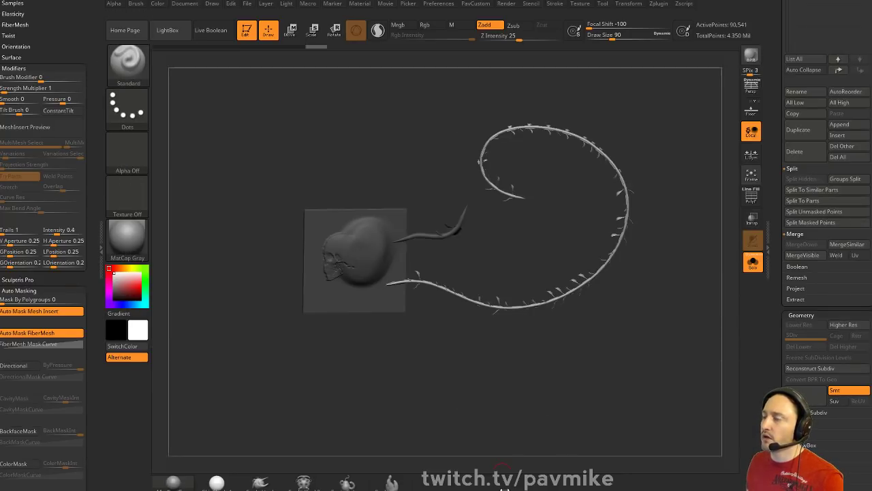
Turn on BackfaceMask for the Standard brush and start saving it as a brush preset
drag(88, 232, 92, 173)
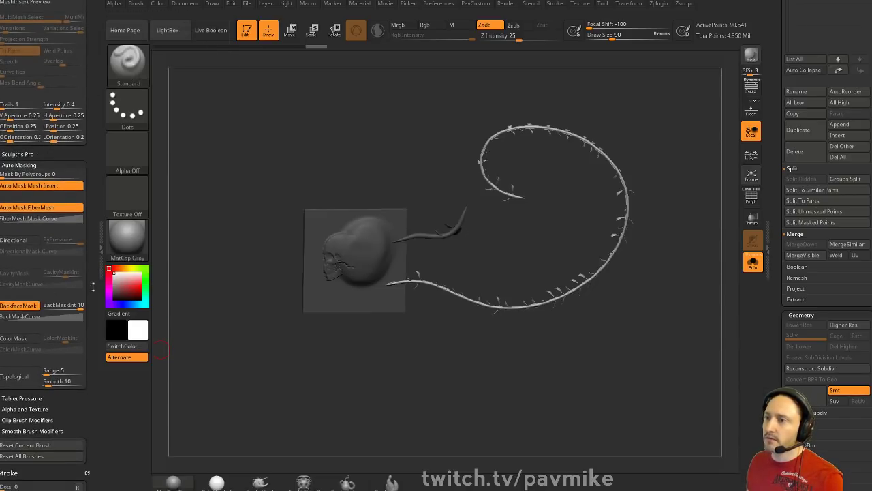
click(138, 6)
click(199, 21)
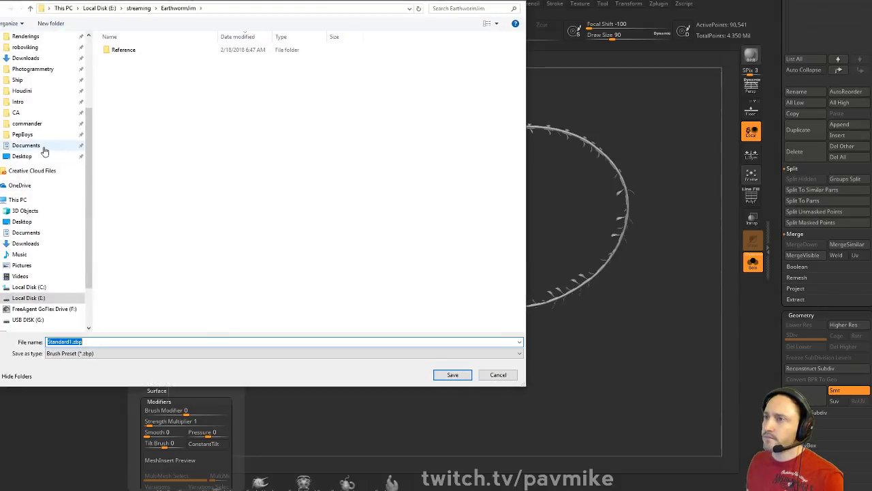
Browse to ZBrush 2018's ZData BrushPresets folder, pick Standard.ZBP as the file to overwrite, and cancel the save
scroll(43, 147, up, 3)
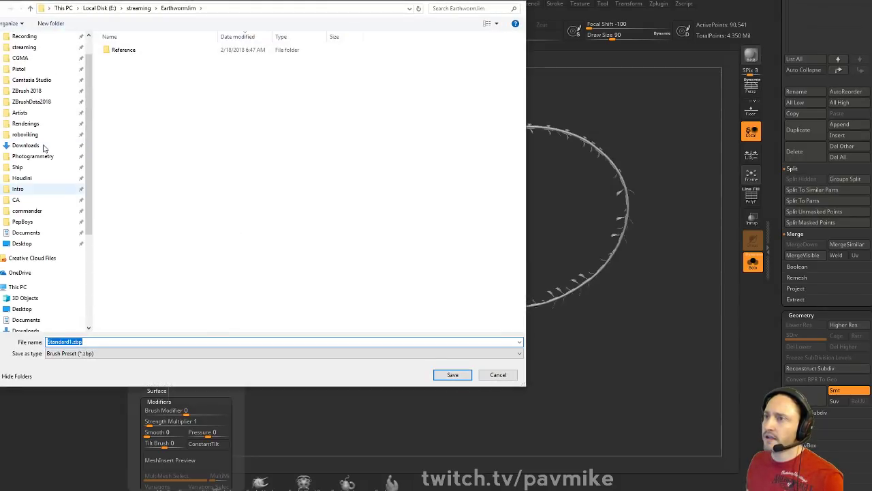
click(49, 91)
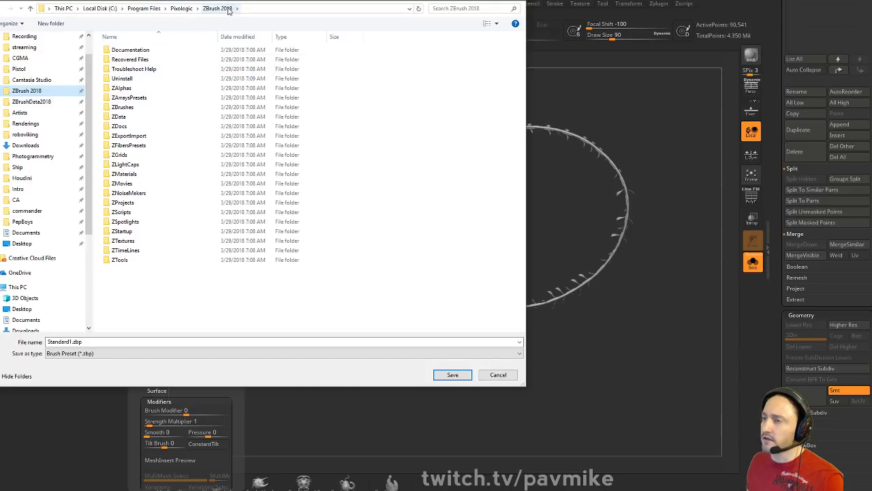
click(137, 195)
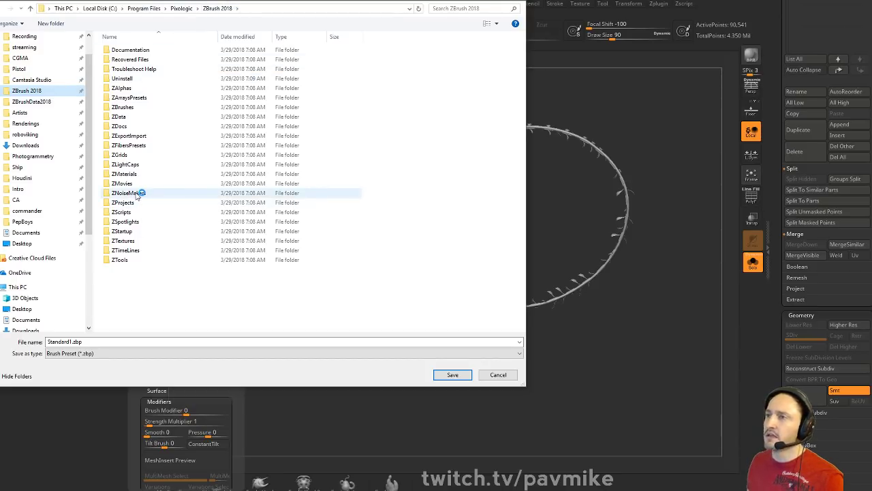
double_click(148, 116)
double_click(140, 69)
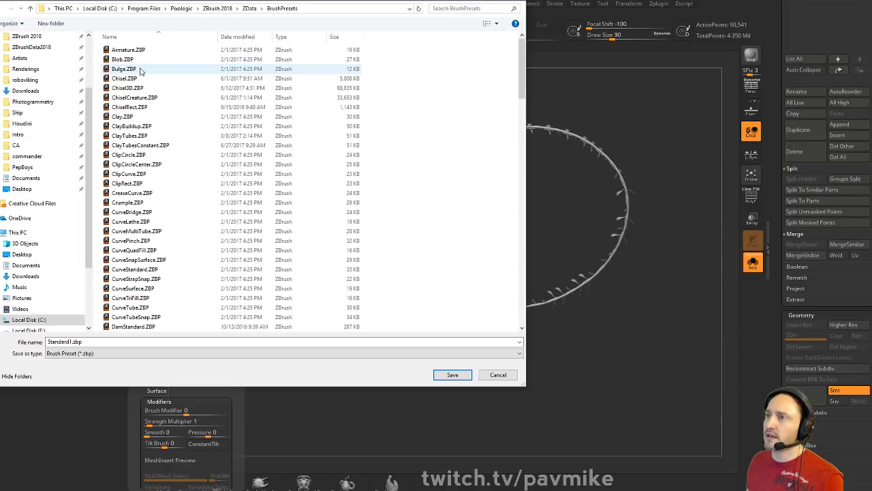
scroll(164, 238, down, 20)
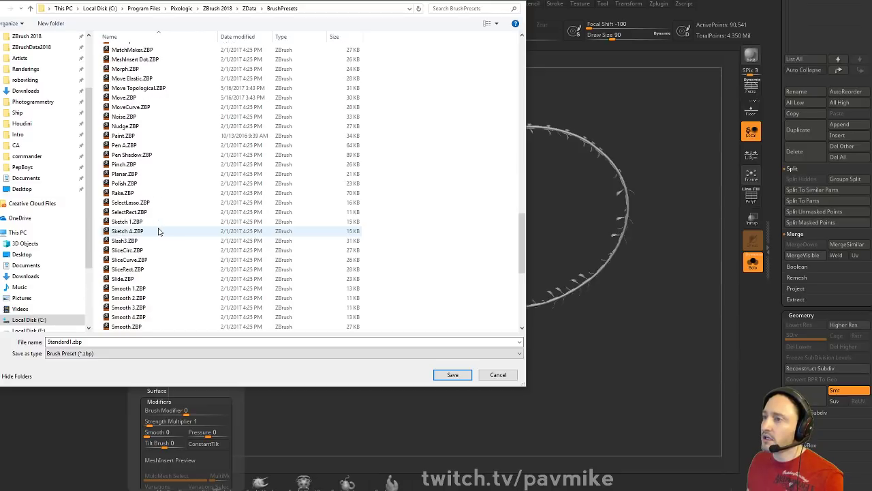
scroll(158, 231, down, 4)
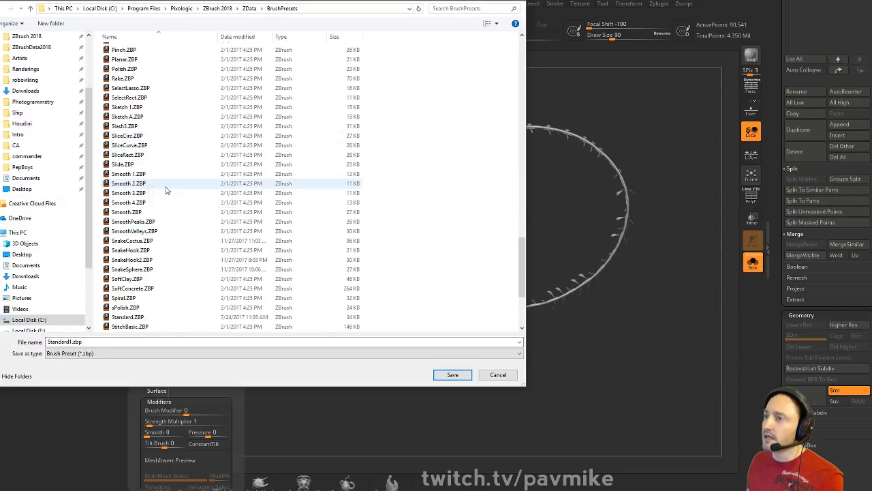
scroll(166, 188, down, 3)
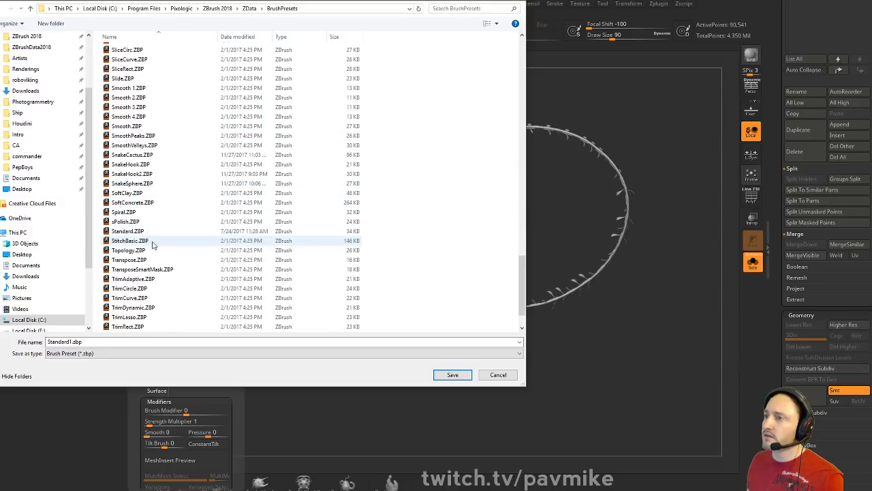
click(127, 231)
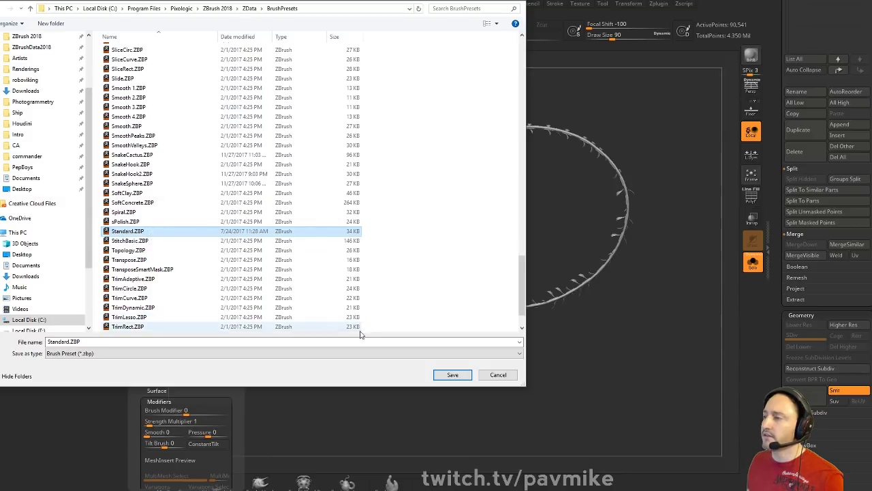
click(494, 375)
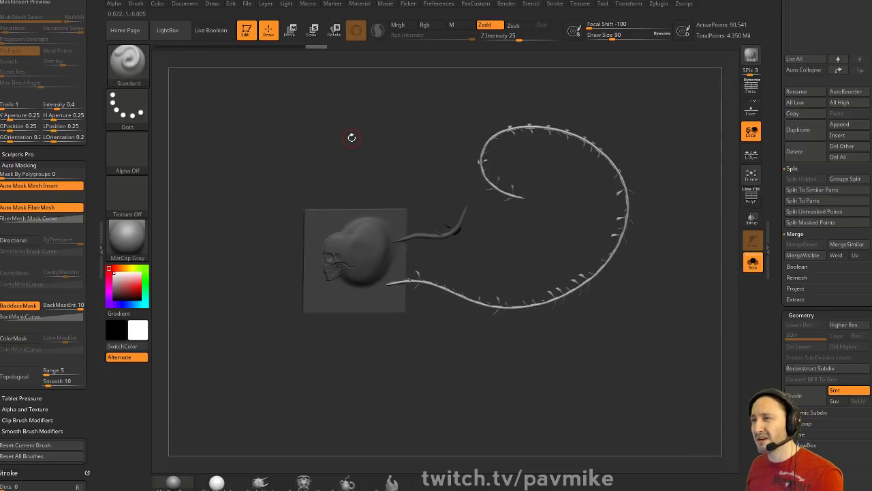
Delete all subtools of the current tool containing the skull relief and the vine
click(129, 62)
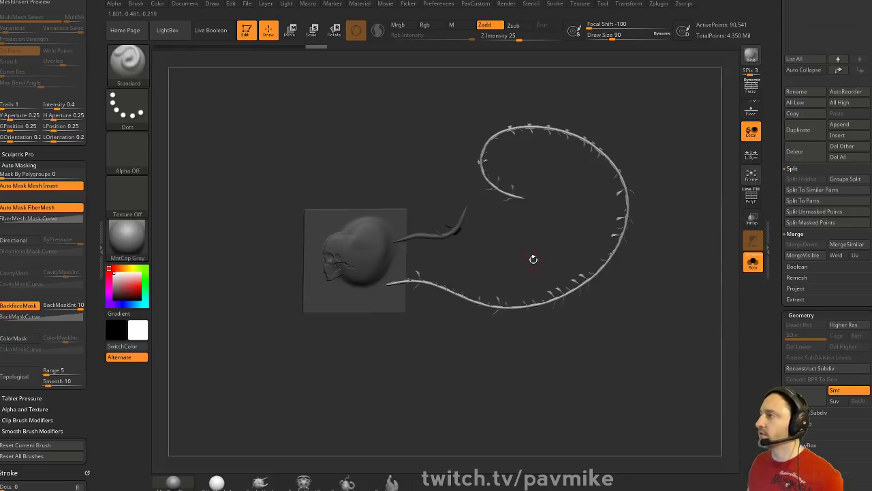
drag(775, 144, 776, 282)
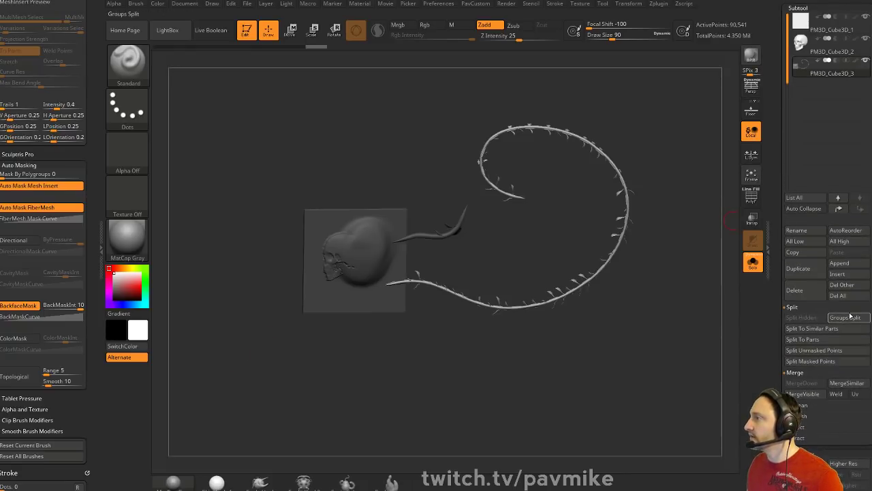
click(853, 297)
drag(776, 177, 776, 464)
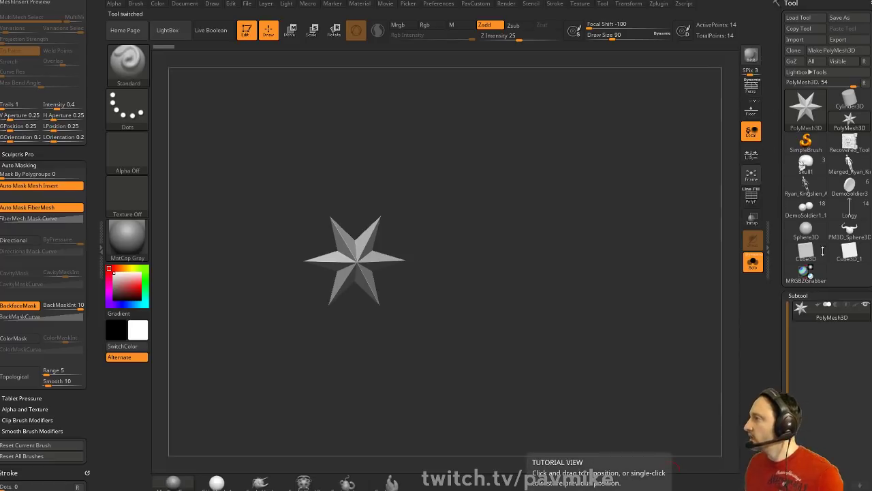
Delete the Cube3D_1 tool and make Cube3D the active tool
click(854, 257)
scroll(828, 230, down, 3)
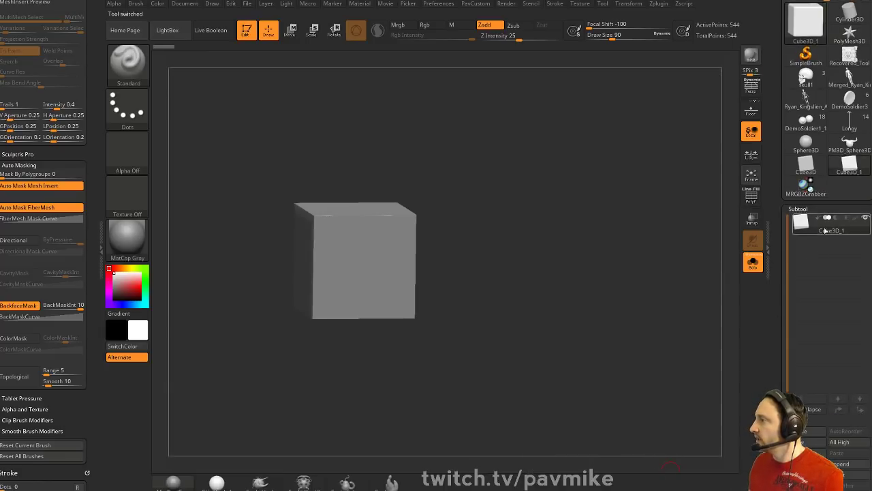
click(805, 485)
click(806, 165)
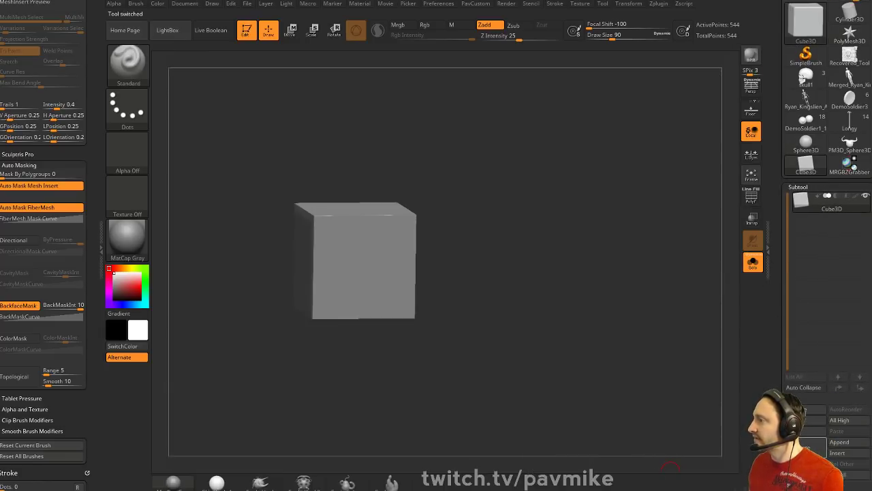
Delete the horned PM3D_Sphere3D tool and make Sphere3D the active tool
click(850, 143)
drag(663, 344, 518, 303)
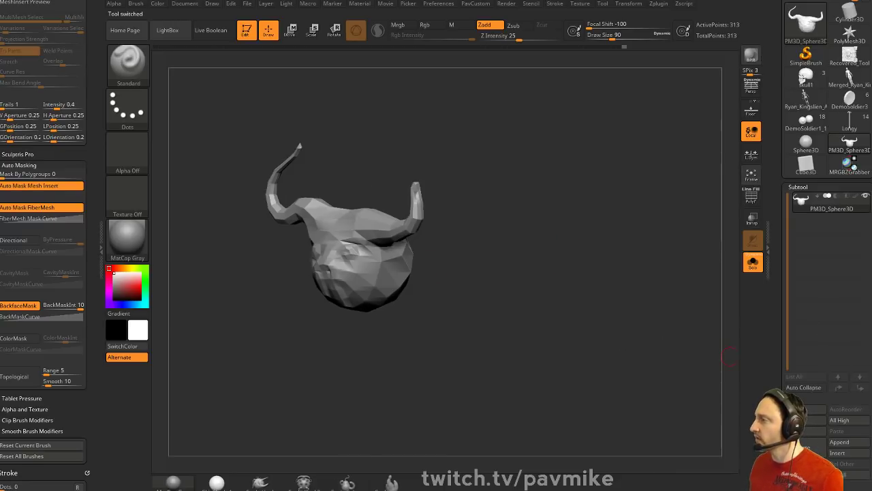
click(805, 480)
click(823, 150)
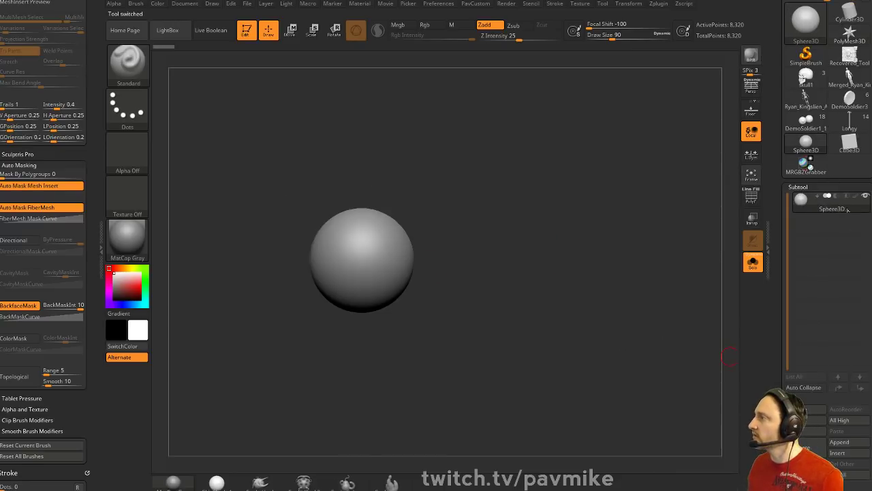
Delete the Longy tool with all its subtools and switch to the DemoSoldier1_1 tool
click(849, 122)
click(842, 475)
click(808, 123)
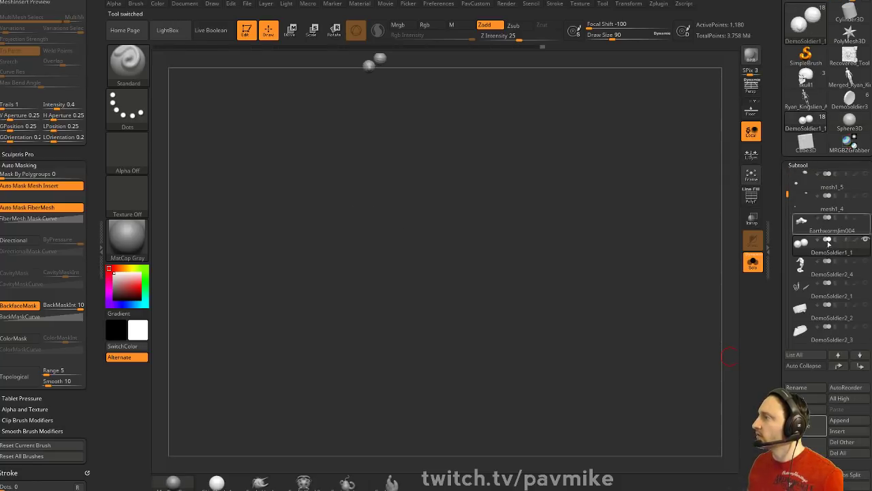
click(845, 449)
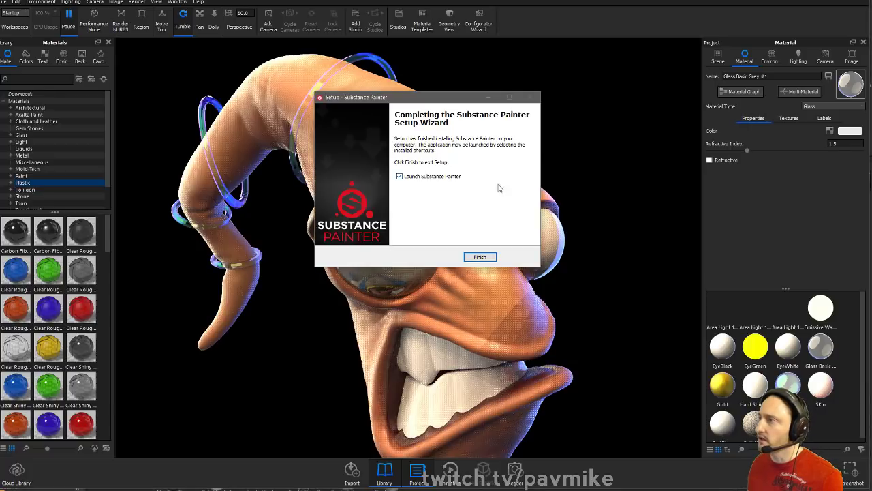
Finish the Substance Painter setup wizard, and in KeyShot resume the paused render with the whole Earthworm Jim bust framed
click(481, 257)
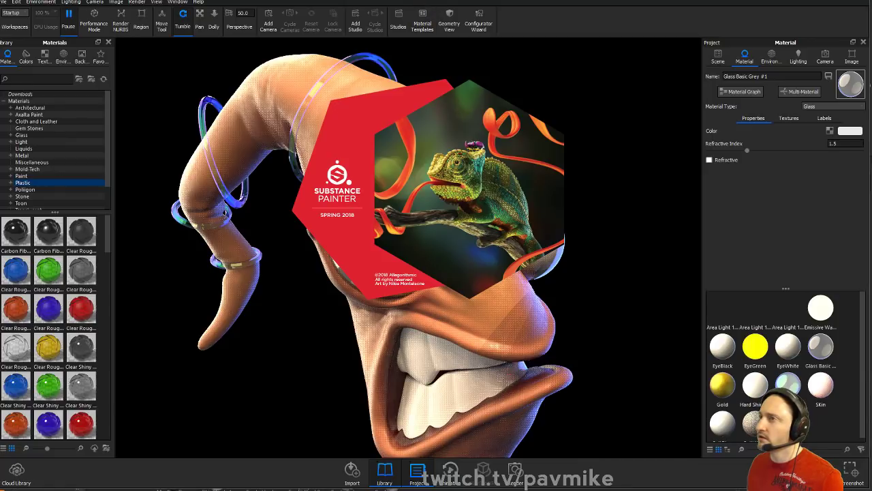
click(72, 20)
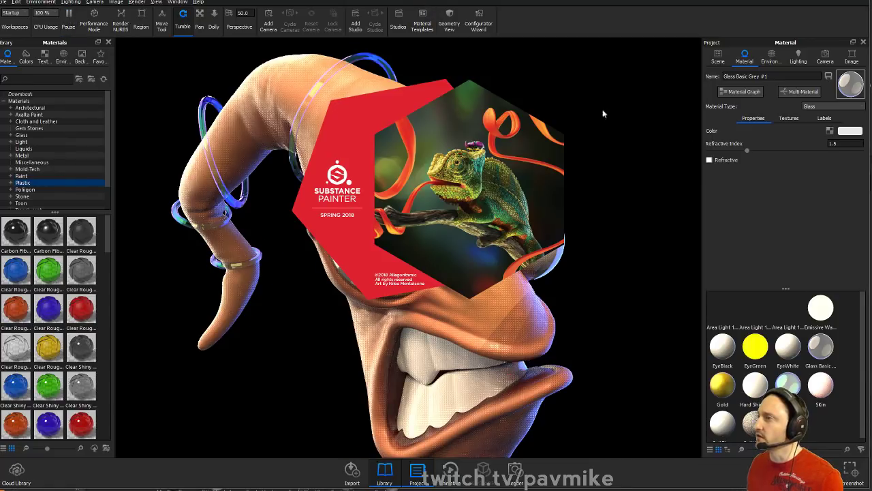
scroll(573, 117, down, 8)
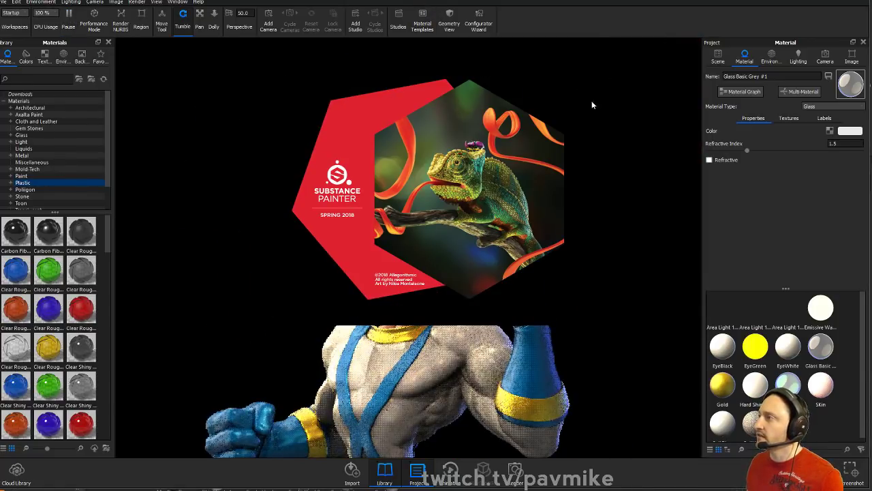
right_click(675, 287)
drag(641, 276, 458, 333)
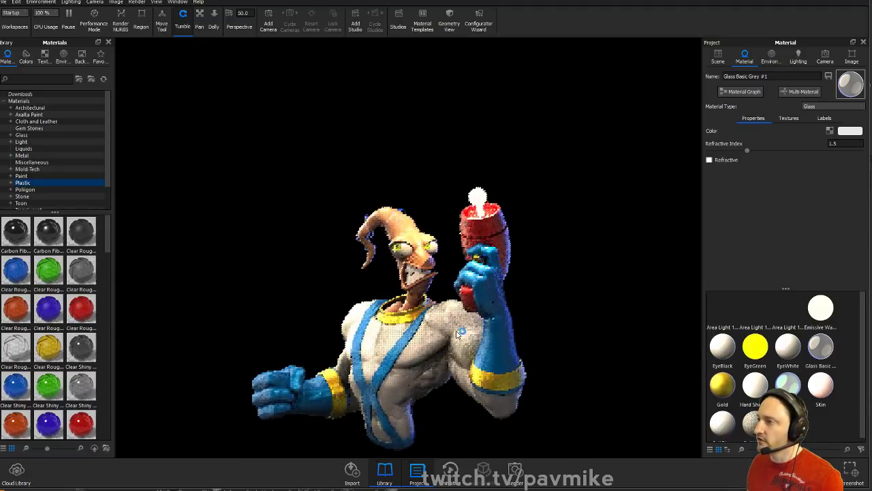
Examine the bust's SuitWhite and SuitBlue materials, including the clear-coat properties of SuitBlue
double_click(461, 331)
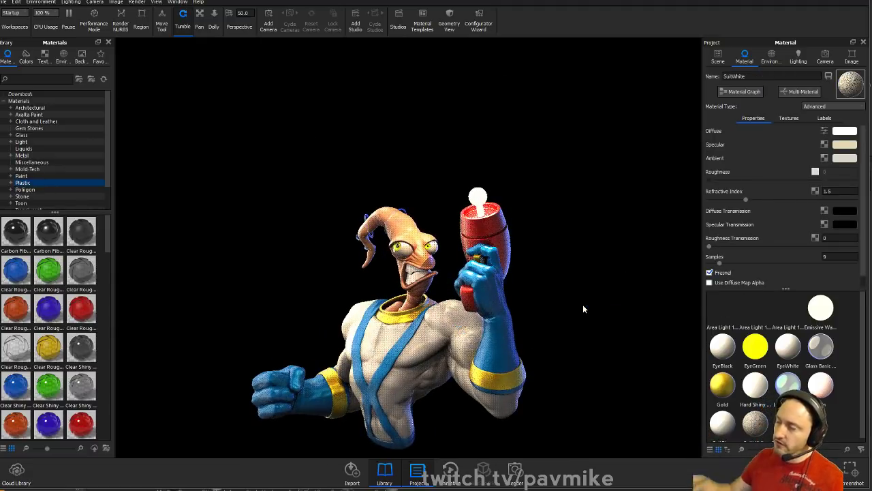
drag(465, 125, 517, 346)
double_click(518, 345)
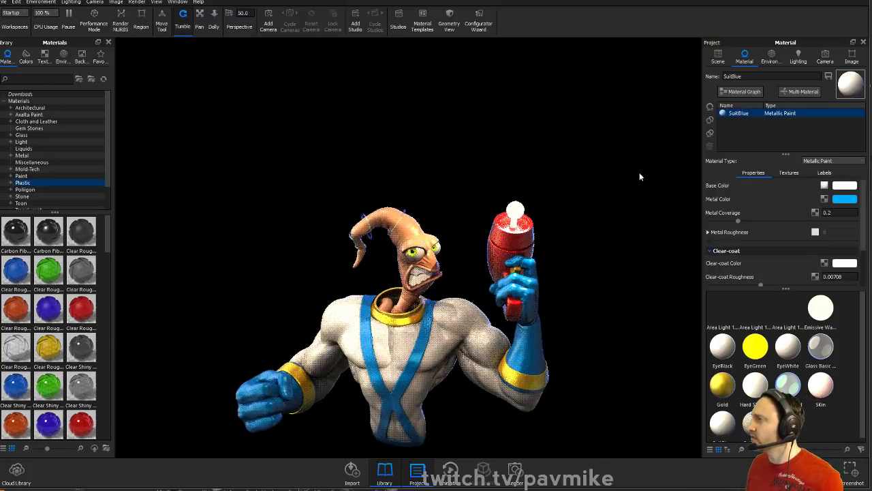
drag(689, 215, 481, 218)
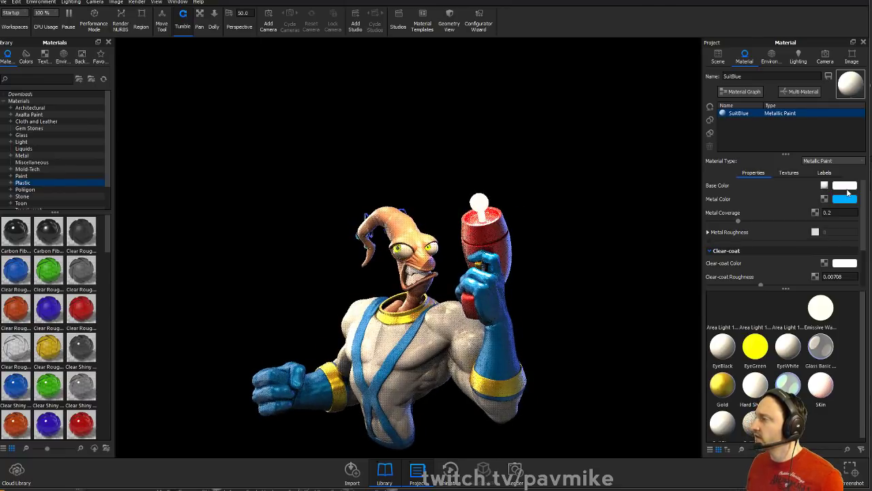
scroll(788, 205, down, 2)
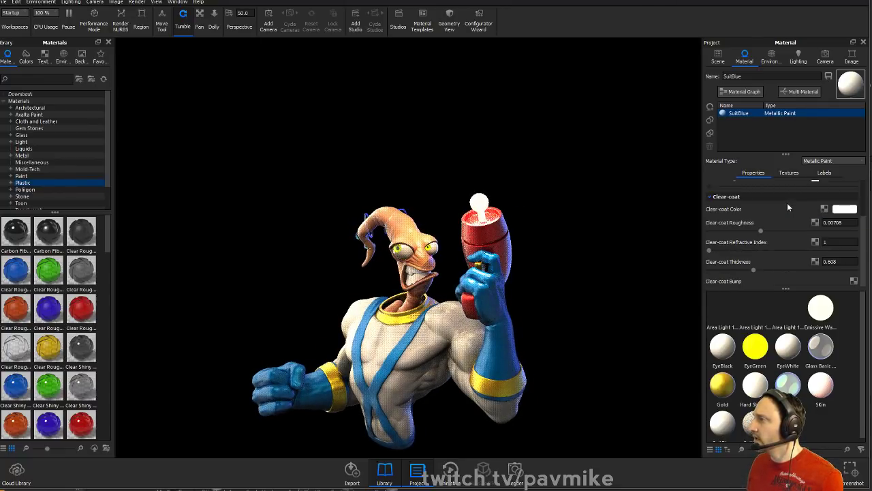
scroll(787, 204, up, 2)
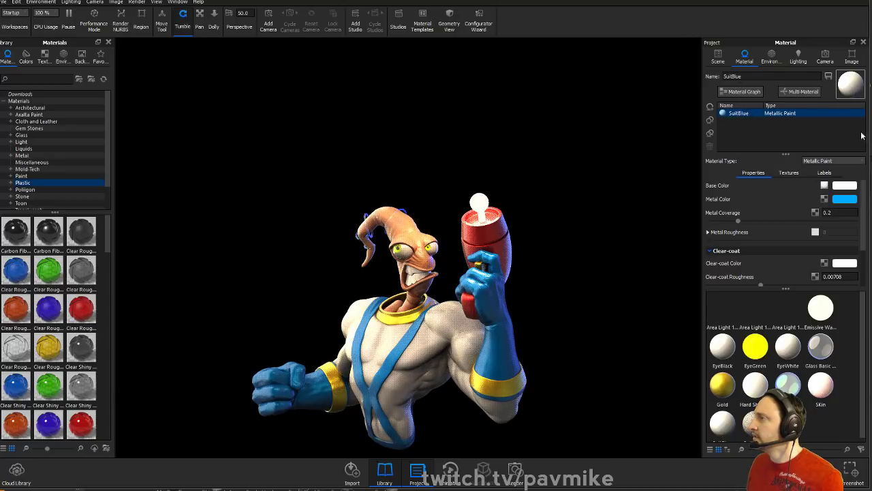
double_click(393, 337)
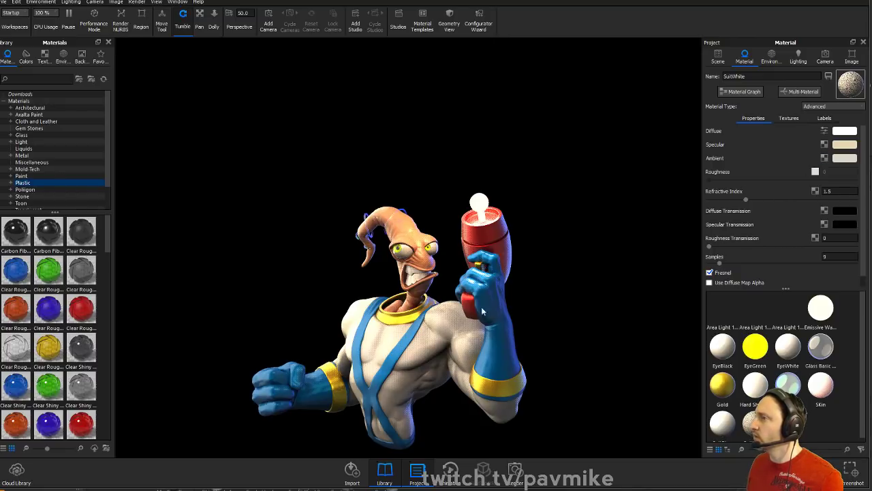
Turn off the Round Pins and Background Pins light groups in the environment's HDRI Editor
alt+right_drag(593, 304, 648, 355)
middle_drag(648, 355, 592, 200)
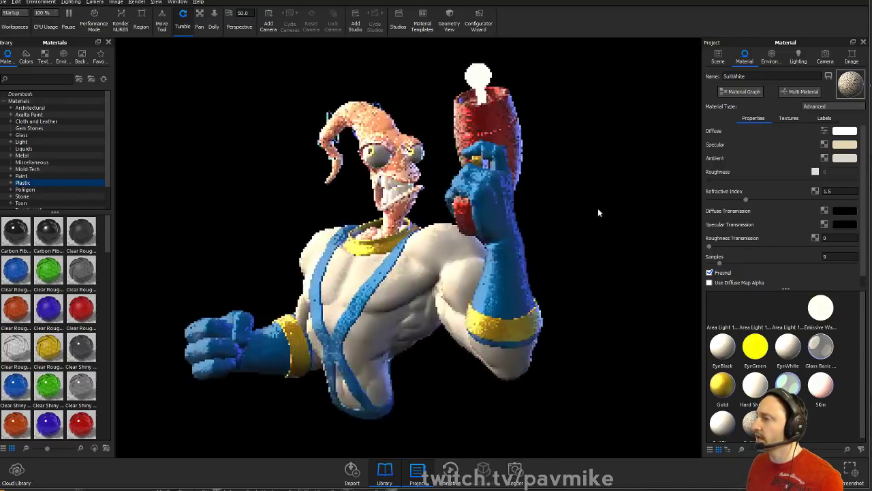
alt+right_drag(591, 200, 615, 228)
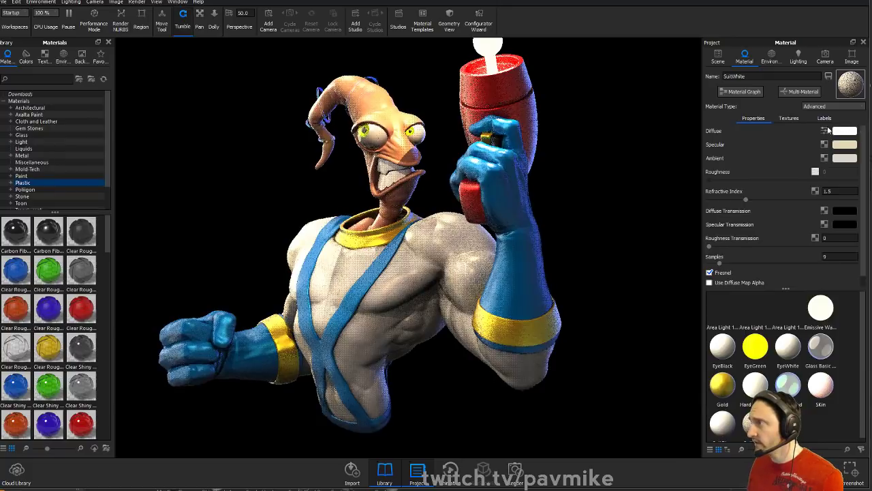
middle_drag(567, 187, 583, 200)
scroll(582, 201, down, 2)
click(772, 58)
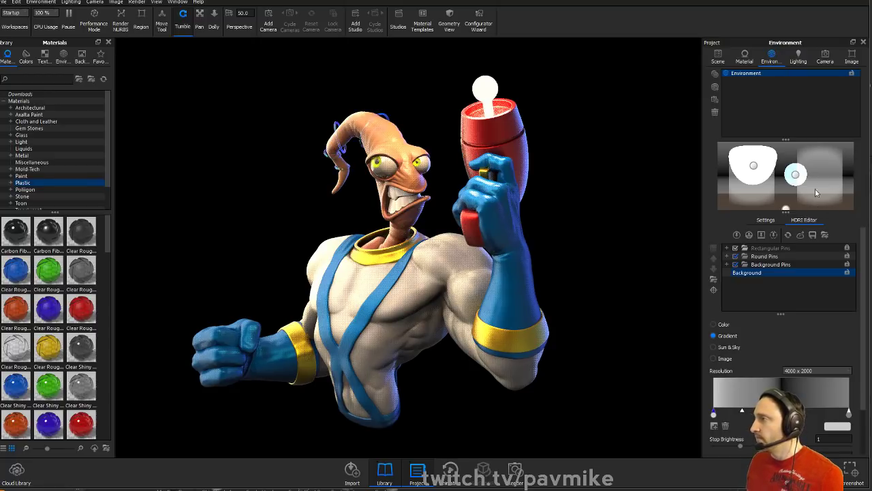
drag(592, 184, 616, 202)
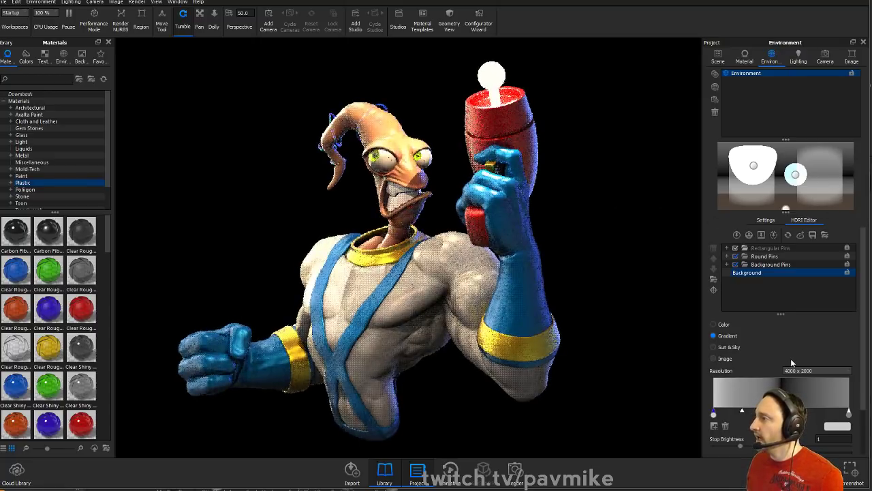
drag(751, 275, 739, 259)
click(738, 257)
click(738, 264)
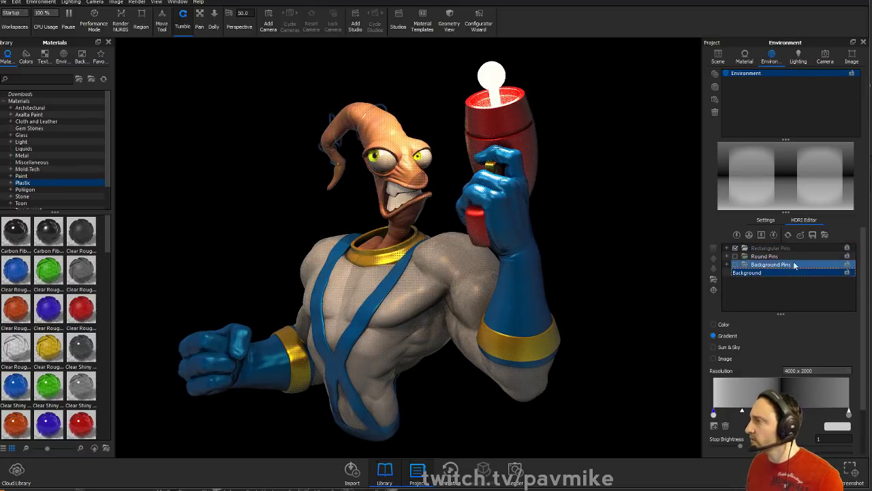
Unlock the Rectangular Pins light group in the HDRI Editor and turn it off
click(849, 249)
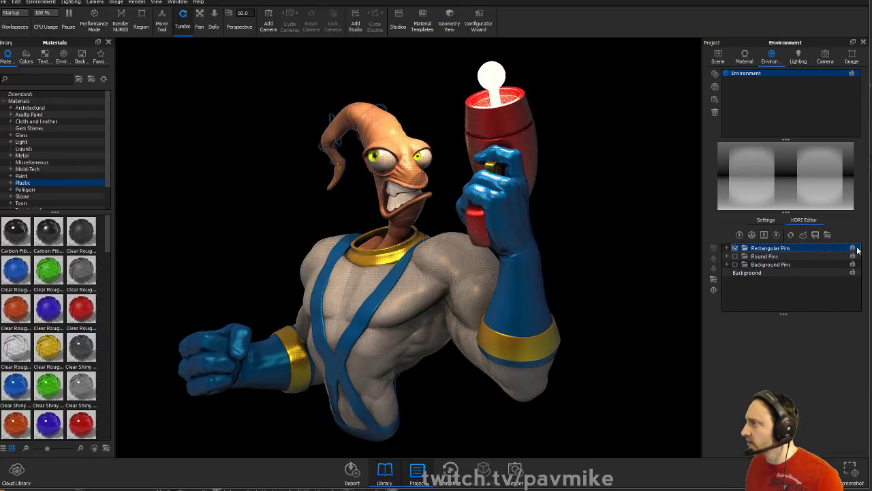
click(735, 248)
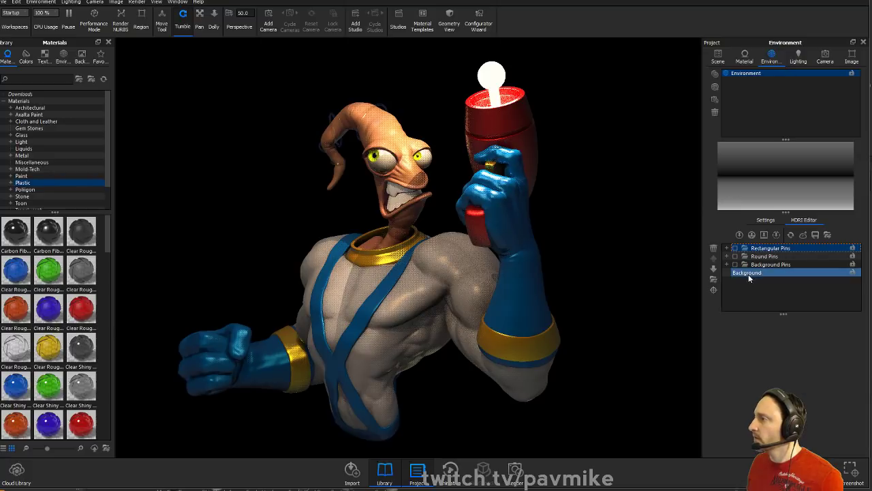
Locate the visible Disc area light in the scene tree, bring it into view and open its material properties
click(719, 57)
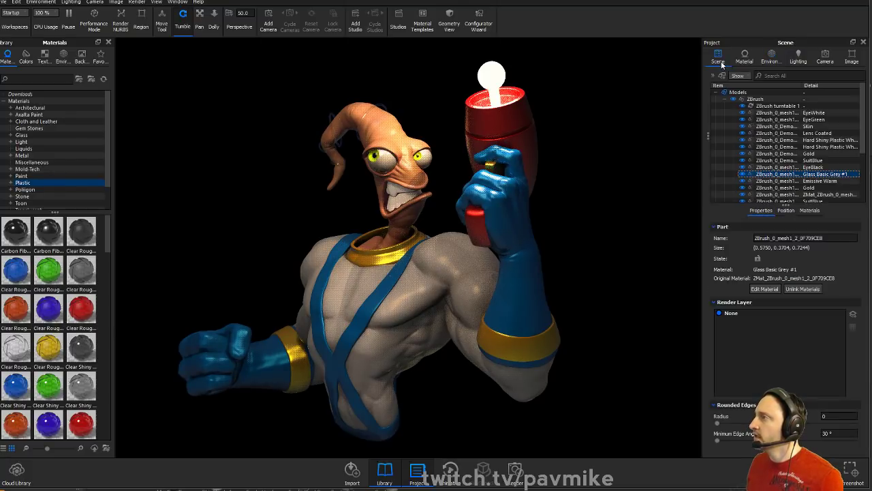
click(762, 180)
scroll(760, 164, down, 1)
scroll(761, 165, up, 3)
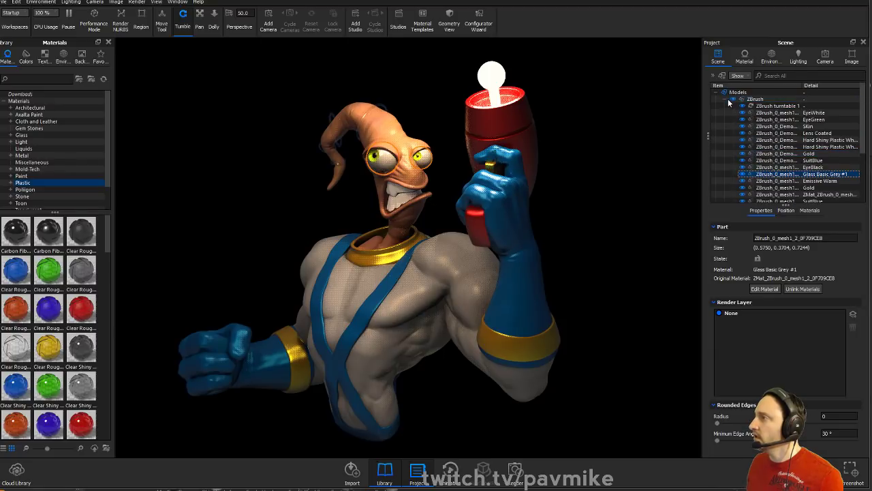
click(726, 98)
click(761, 126)
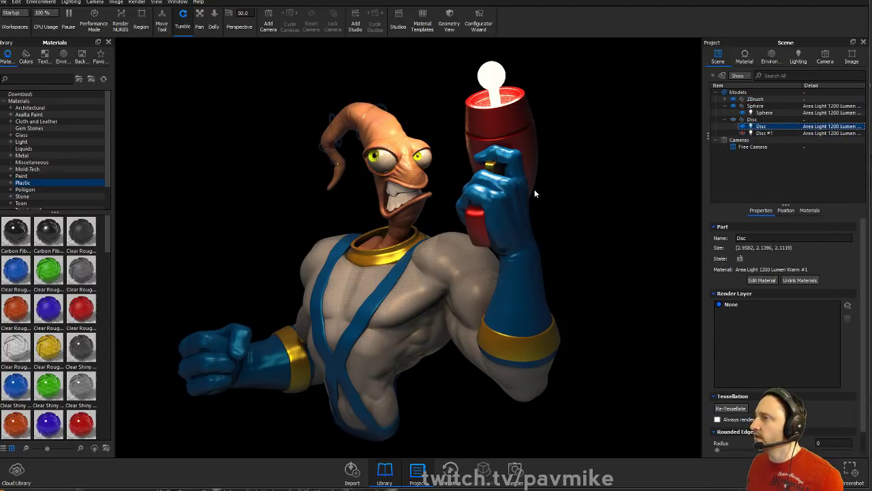
scroll(628, 184, down, 6)
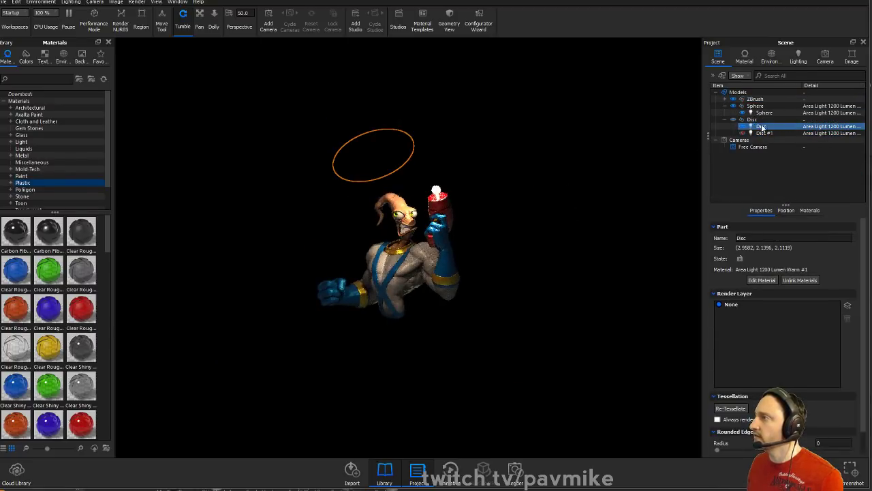
double_click(762, 127)
click(728, 193)
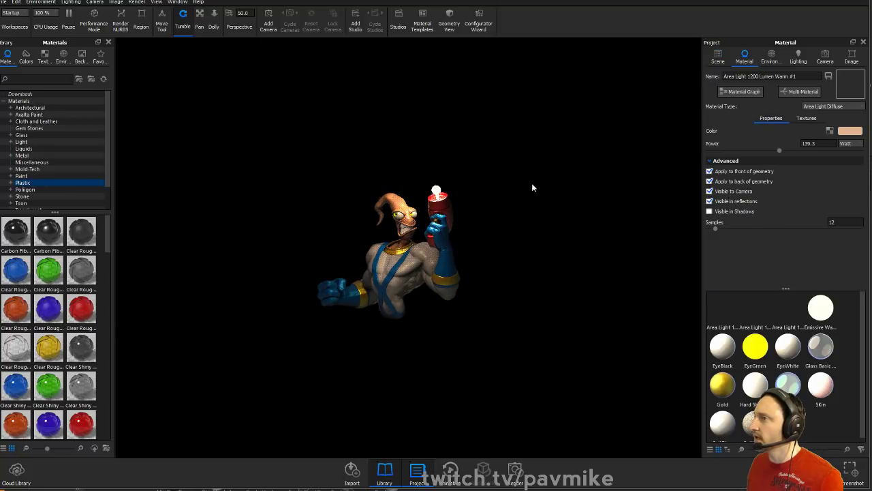
View the disc light and bust from different angles, and inspect the Emissive Warm material on the gun's glowing tip
drag(512, 156, 466, 196)
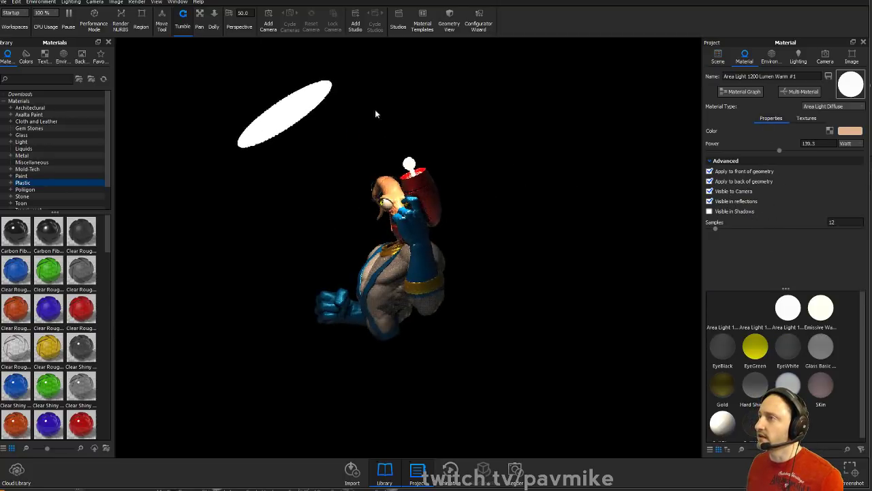
drag(595, 205, 485, 175)
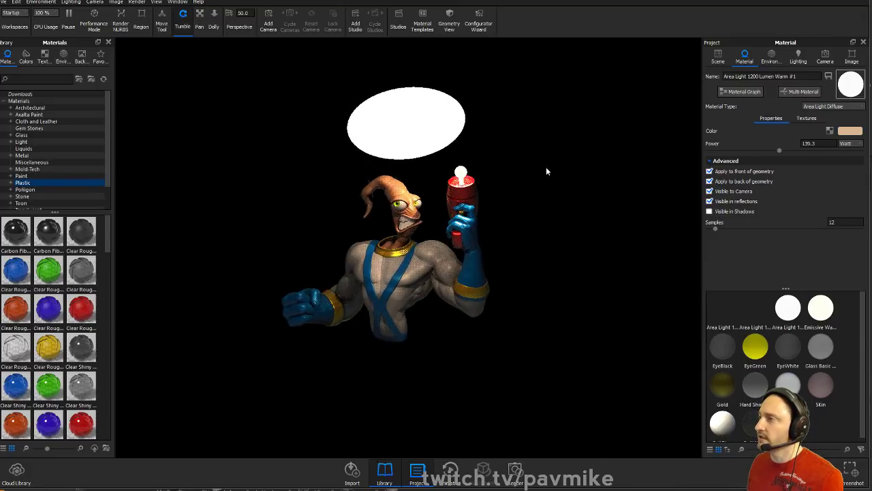
scroll(565, 175, up, 3)
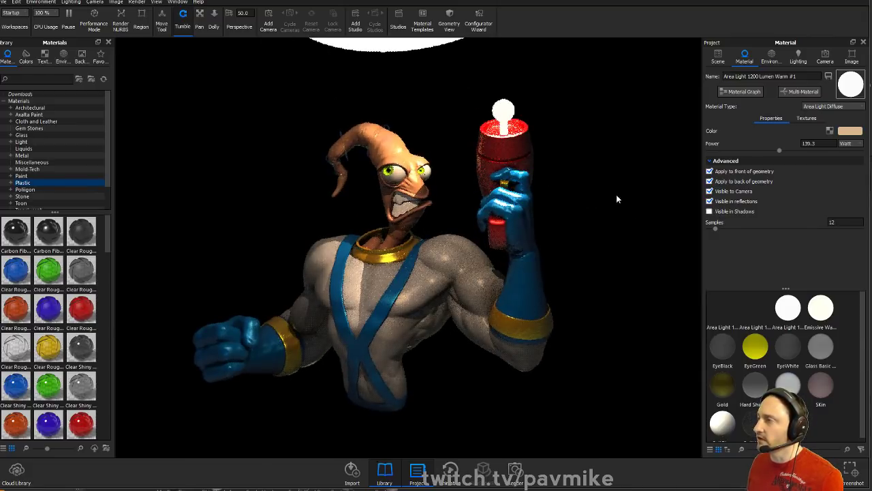
click(514, 114)
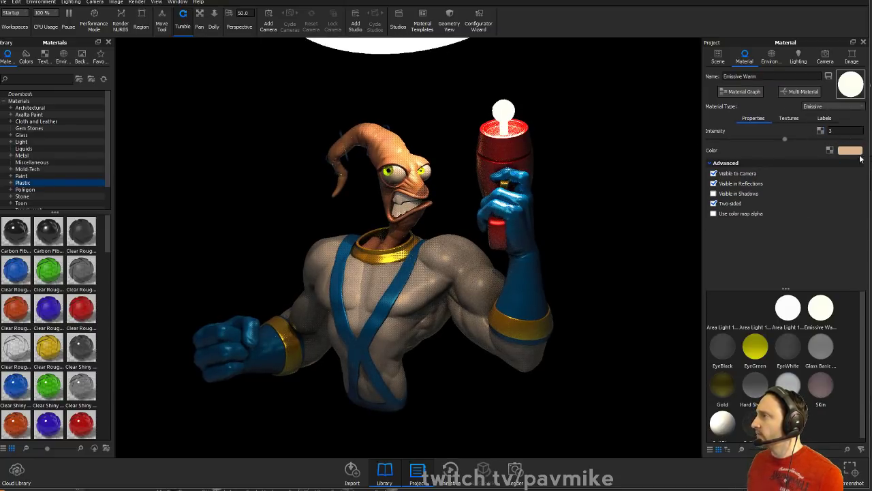
drag(549, 205, 549, 156)
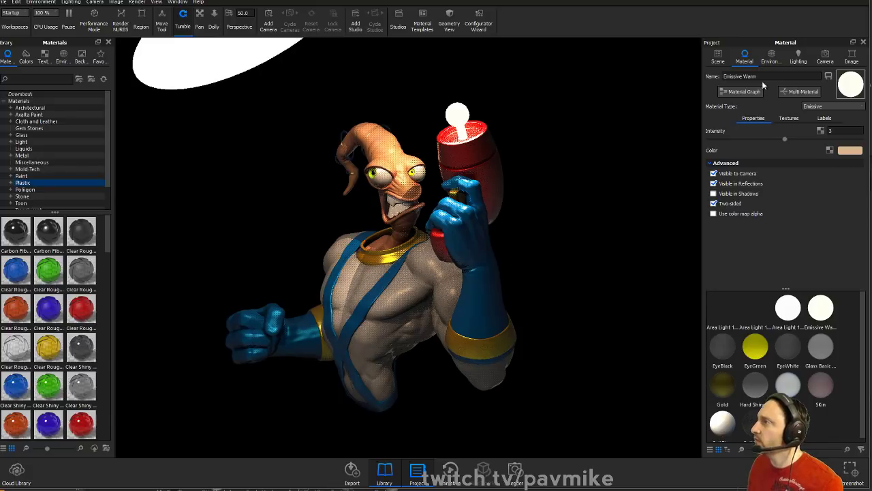
Add two circular HDRI pins to the Rectangular Pins group, placing one as a highlight on the raised arm, and turn the group on
click(772, 58)
drag(630, 255, 616, 172)
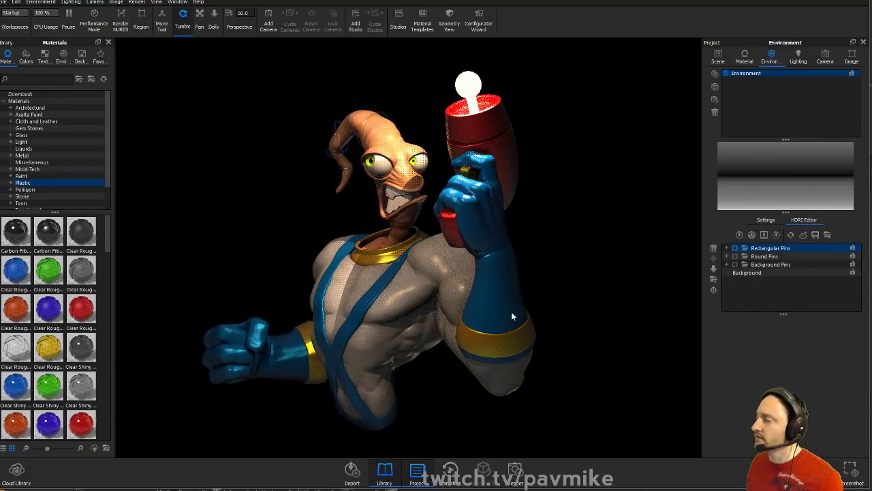
click(738, 235)
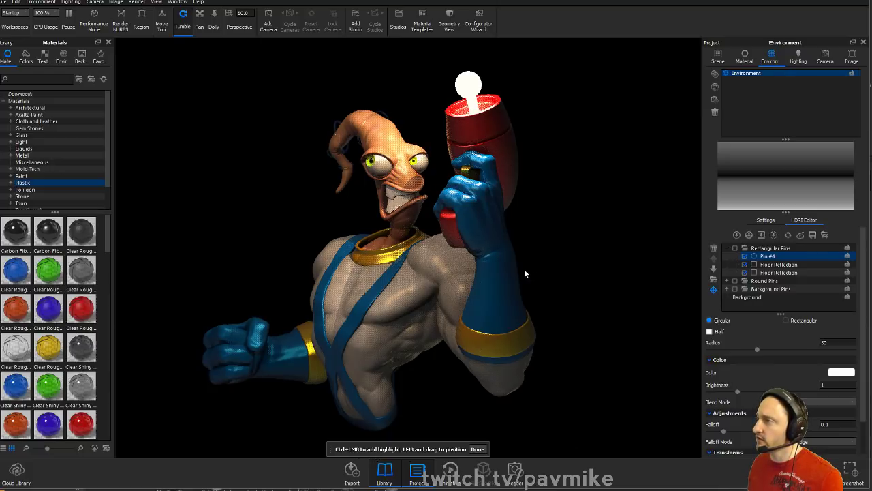
ctrl+click(510, 257)
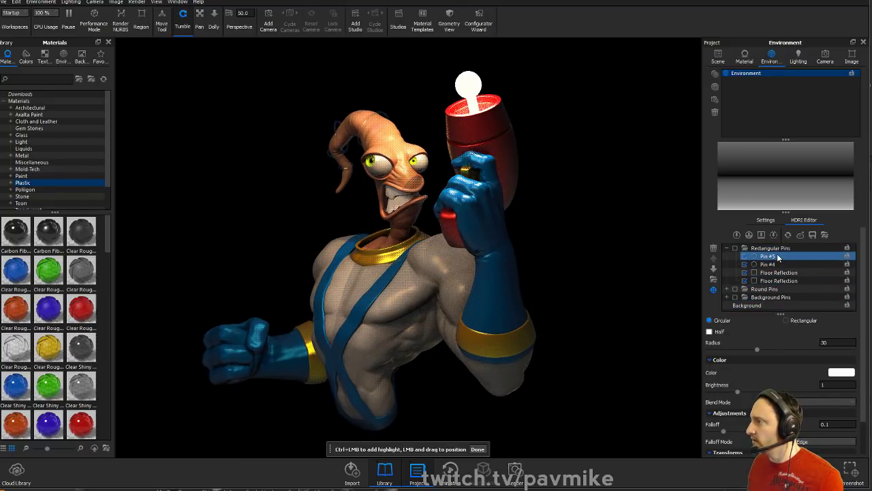
click(739, 250)
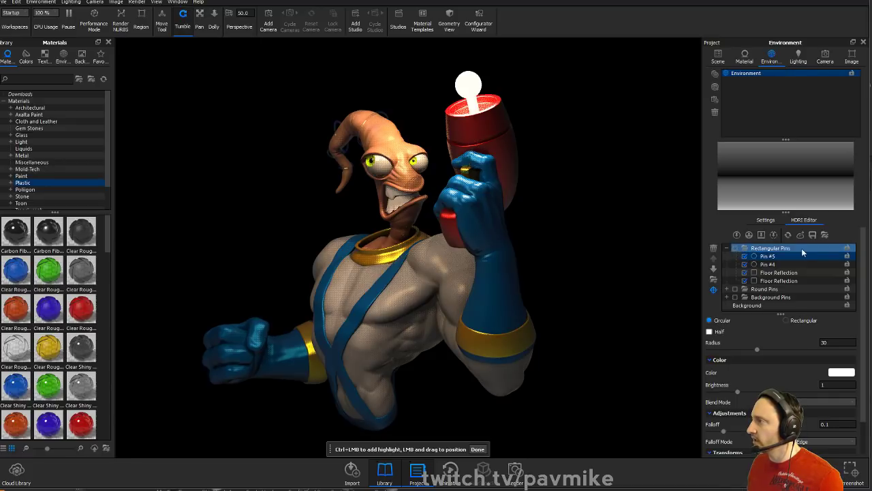
click(736, 248)
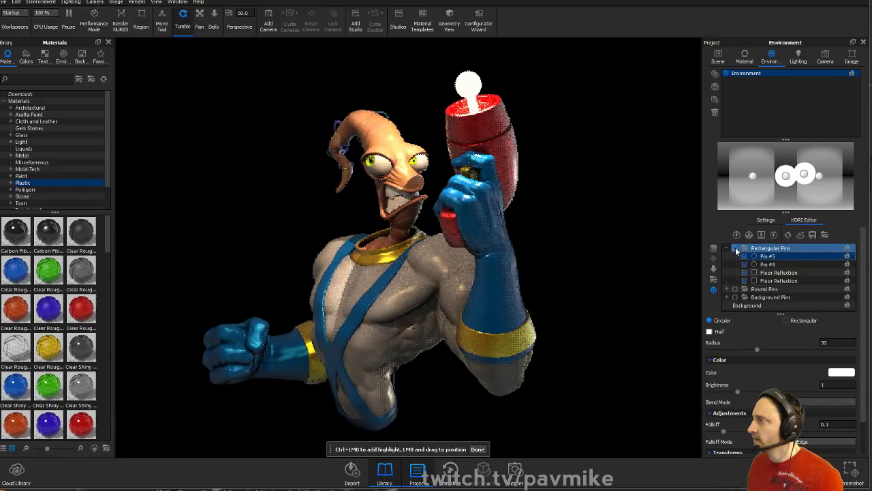
Delete Pin #5 and turn off Pin #4 and both Floor Reflection pins in the Rectangular Pins group
click(739, 256)
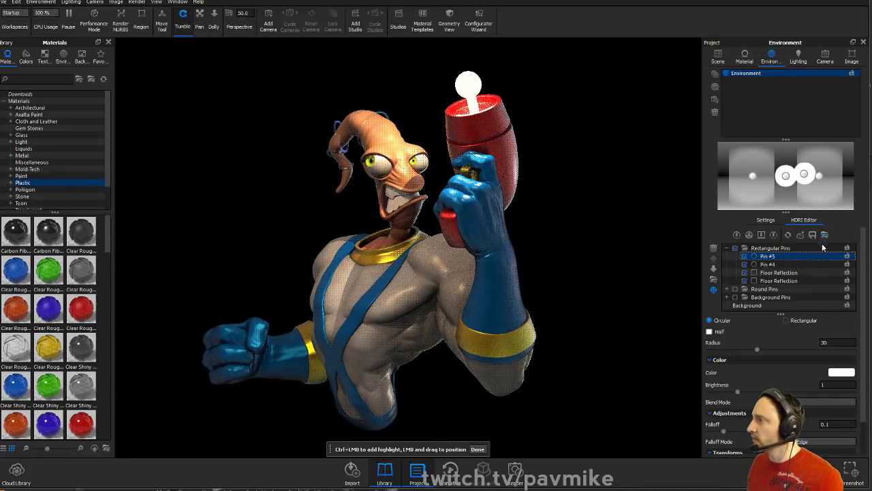
click(745, 255)
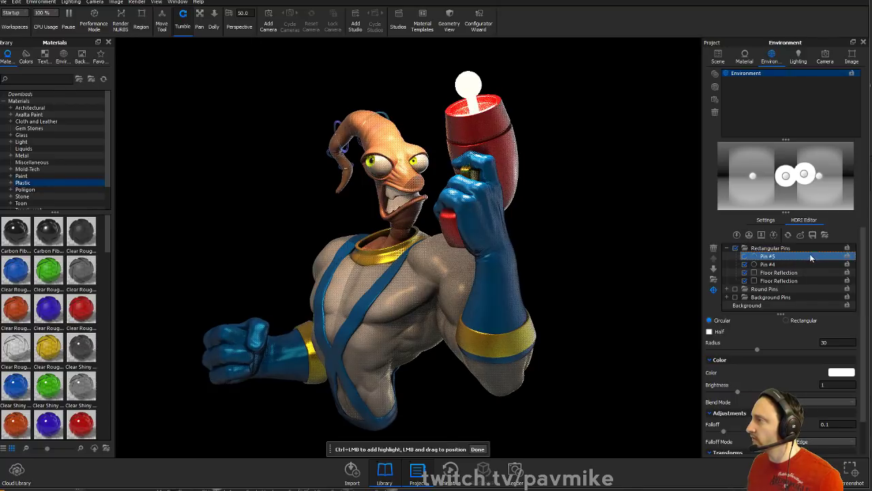
click(713, 248)
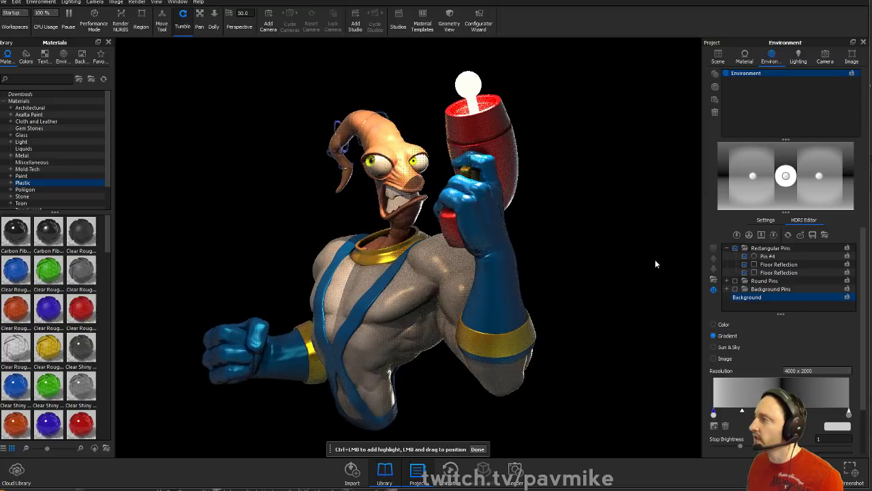
click(734, 265)
click(745, 265)
click(744, 272)
click(745, 257)
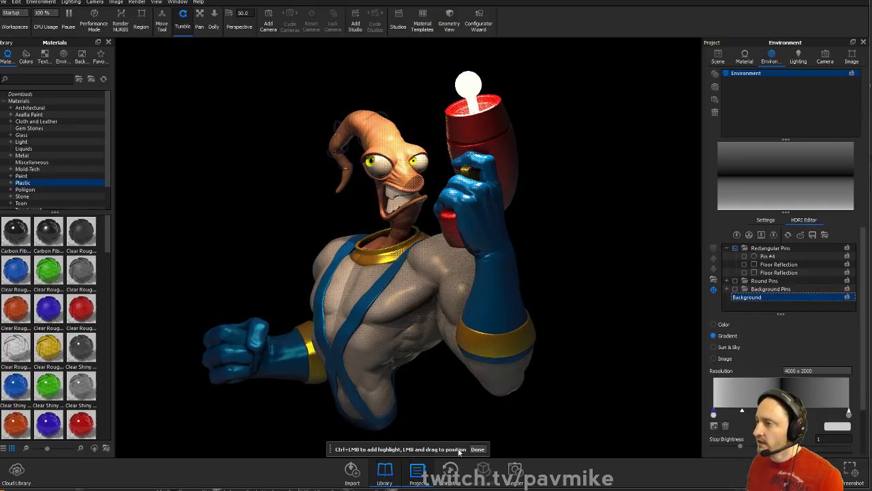
Place a new highlight pin on the raised blue glove's forearm, make it rectangular and pick a light-blue hue for its color
ctrl+click(509, 288)
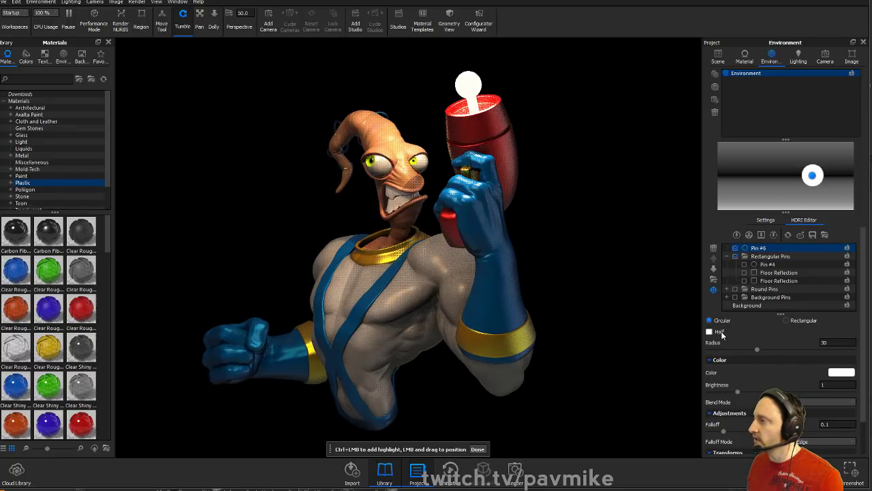
click(783, 319)
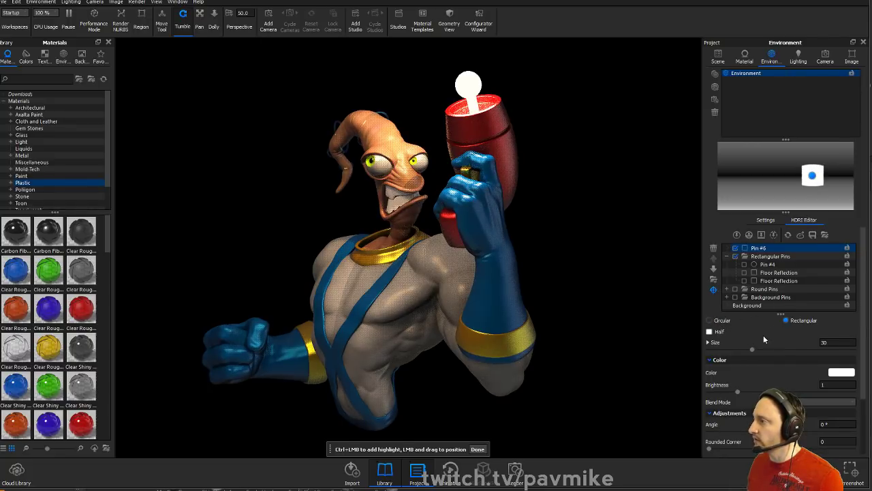
click(841, 372)
click(837, 306)
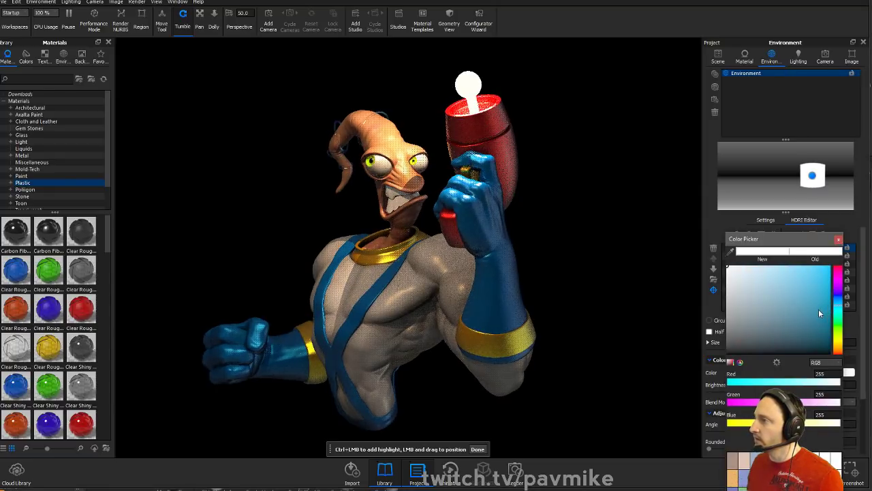
Change the colour of the Pin #6 light to light blue, RGB 56, 189, 228
click(824, 282)
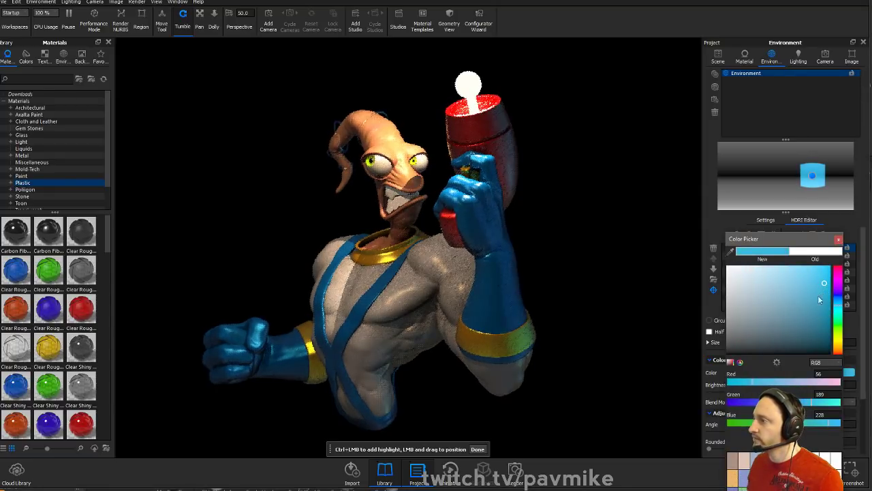
drag(786, 239, 784, 107)
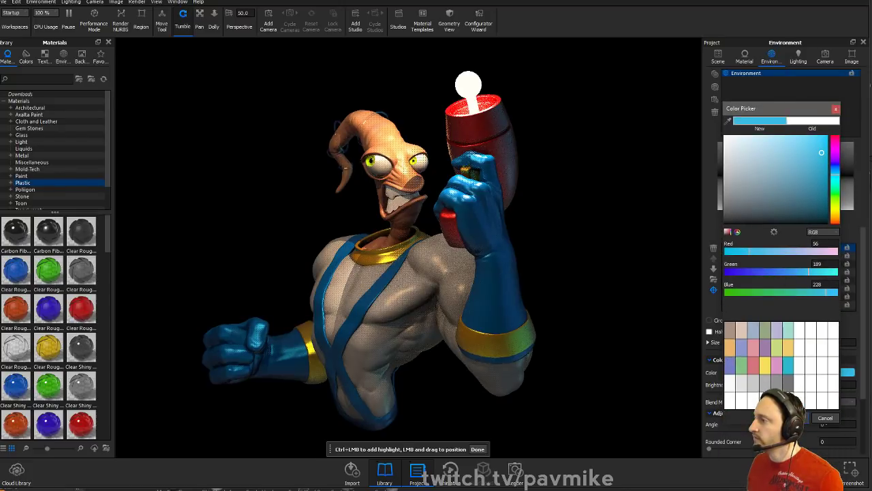
click(789, 416)
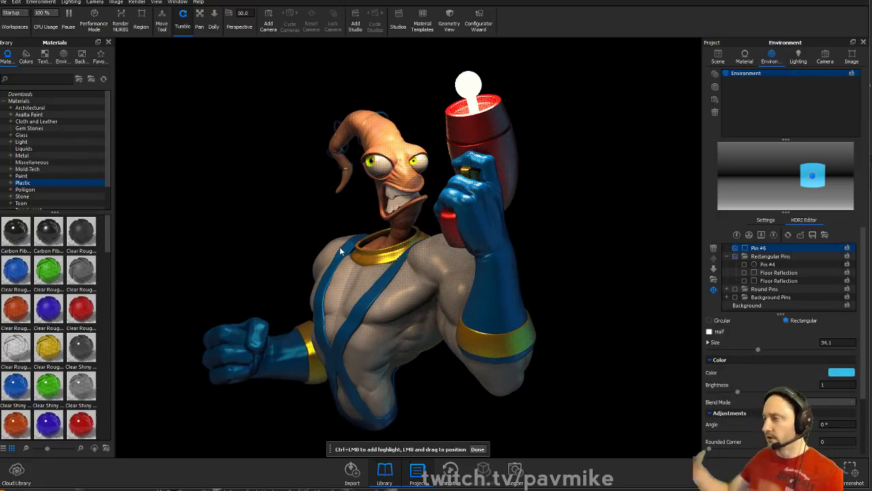
Enable Pin #4, both Floor Reflection pins, and the Round Pins and Background Pins groups in the HDRI lighting
click(745, 265)
click(746, 273)
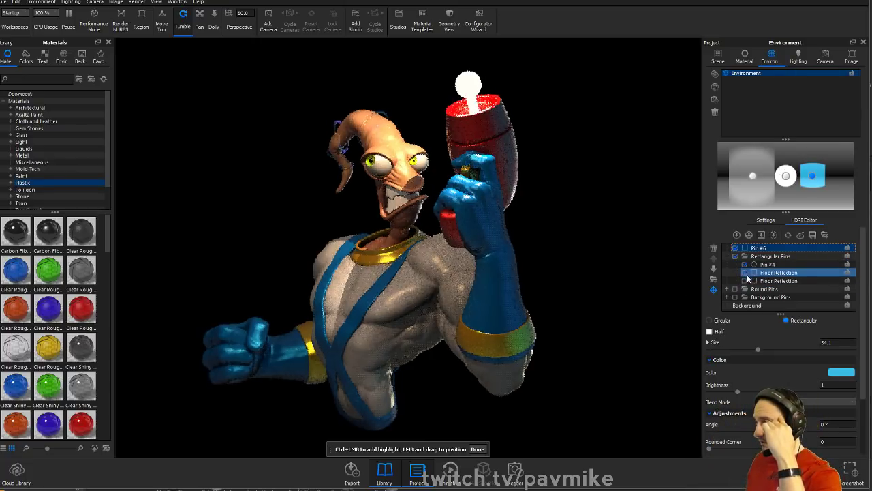
click(744, 281)
click(736, 290)
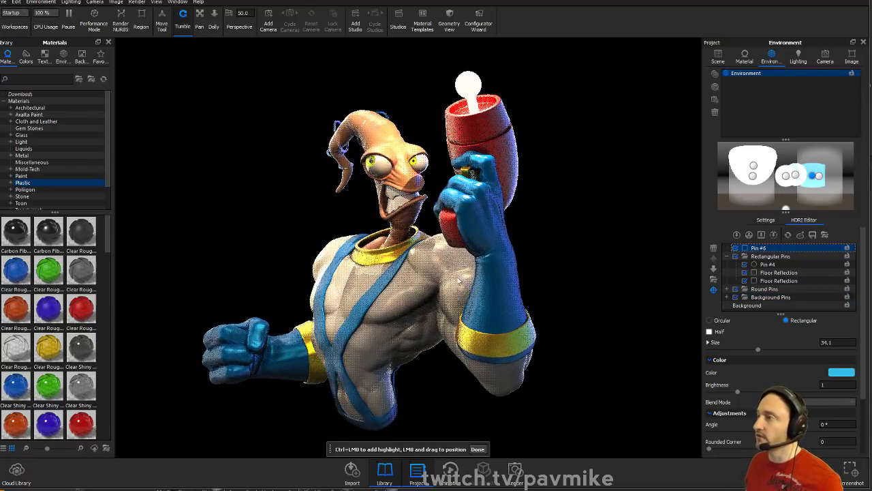
Make the Area Light 1200 Lumen Warm #1 material invisible to the camera
scroll(608, 229, down, 3)
click(249, 53)
double_click(249, 54)
click(728, 192)
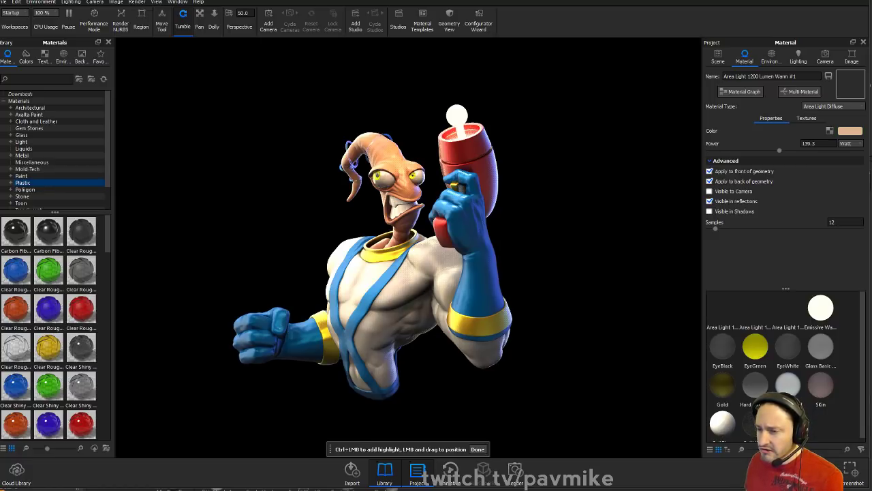
Switch to the ZBrushData2018 folder and read the paths in ZBrushScratchDiskPath.TXT and ZBrushQuickSavePath.TXT
drag(436, 490, 250, 47)
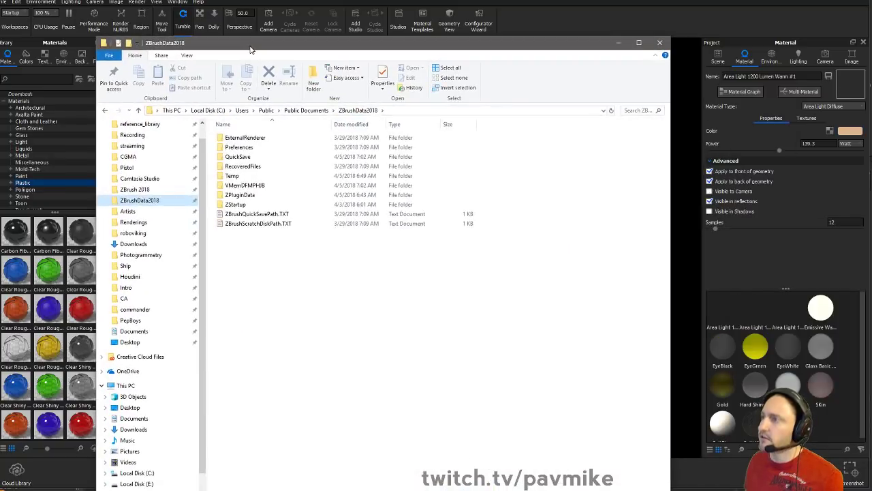
double_click(278, 224)
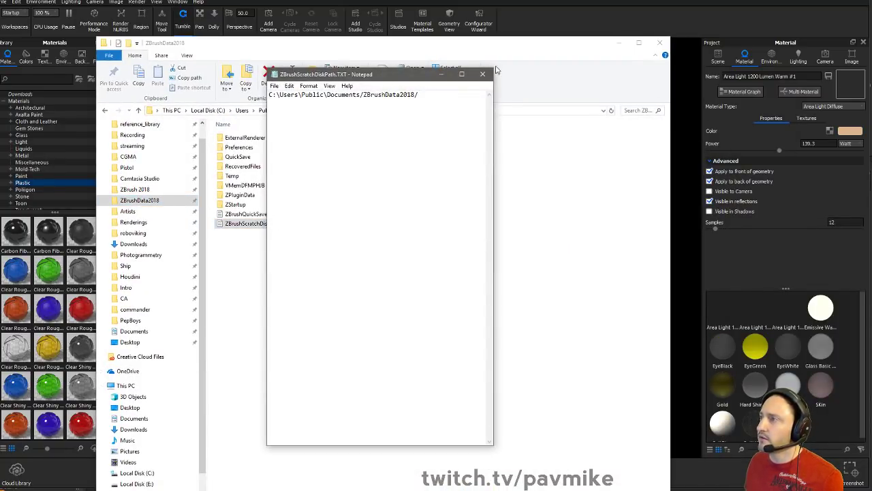
click(482, 73)
double_click(279, 213)
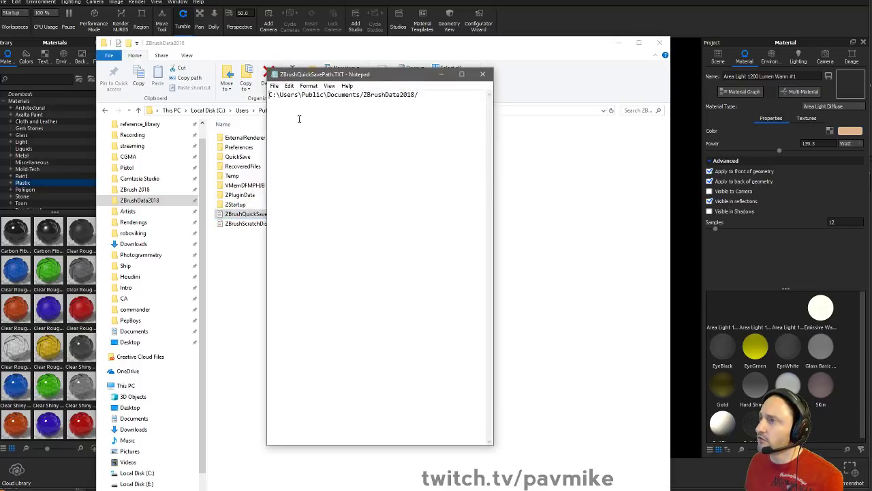
click(482, 73)
click(284, 228)
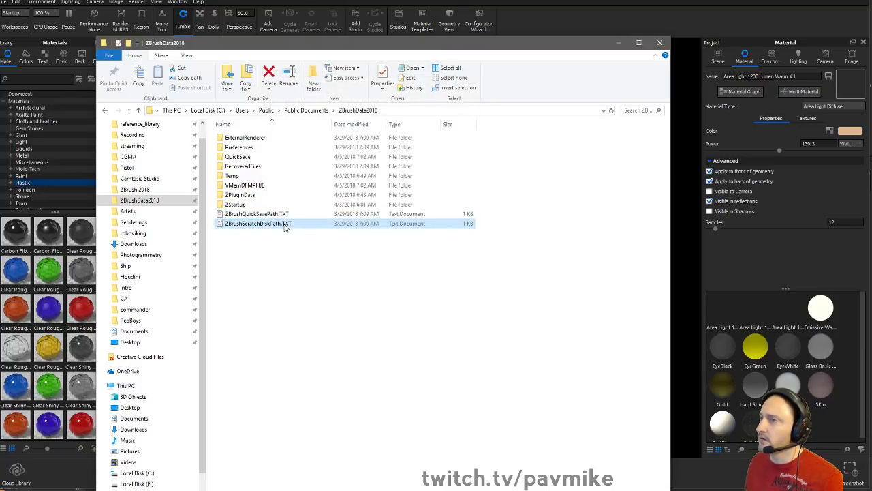
Open the QuickSave folder to view its saved ZBrush projects and put the file window aside
click(252, 157)
double_click(252, 157)
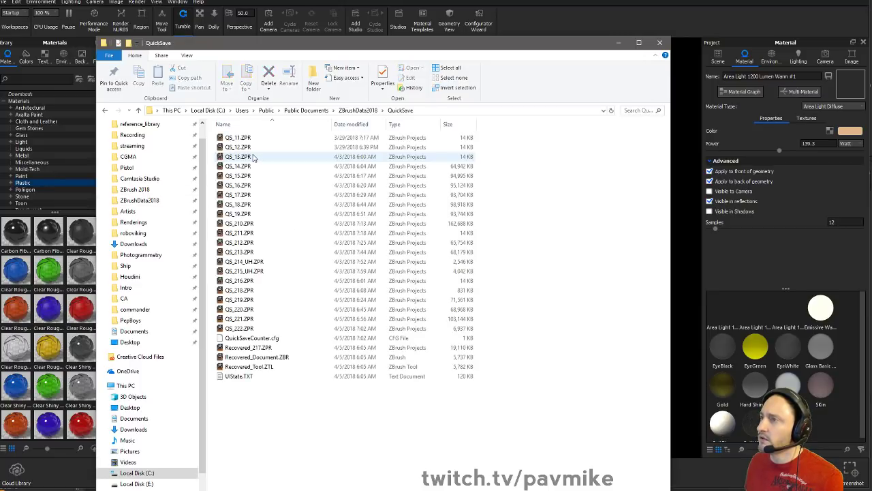
drag(306, 46, 871, 84)
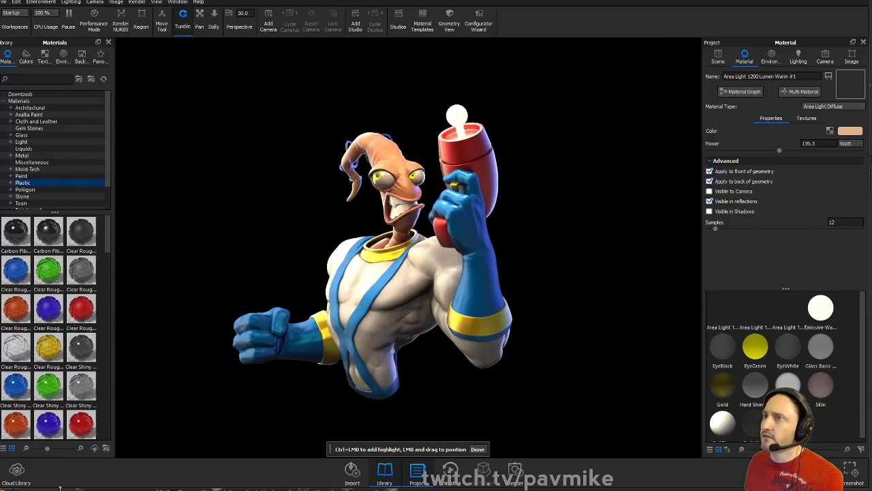
Switch to ZBrush and look at the QuickSave preferences
key(alt+Tab)
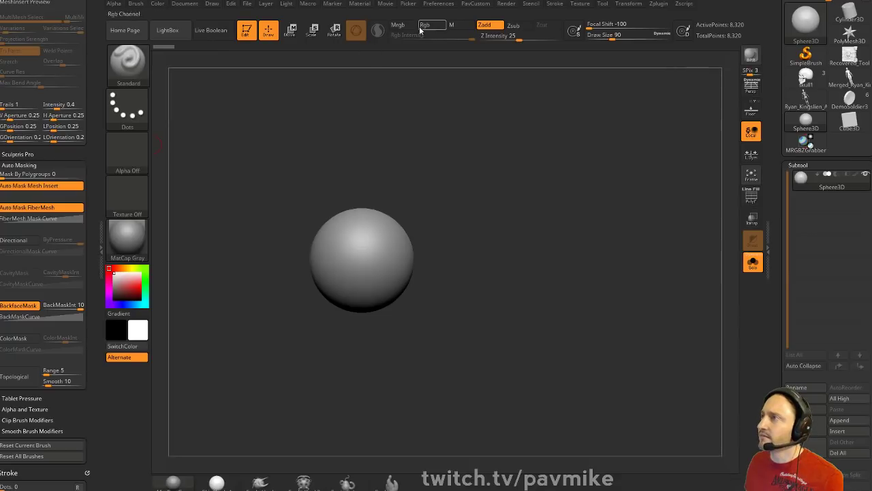
click(438, 4)
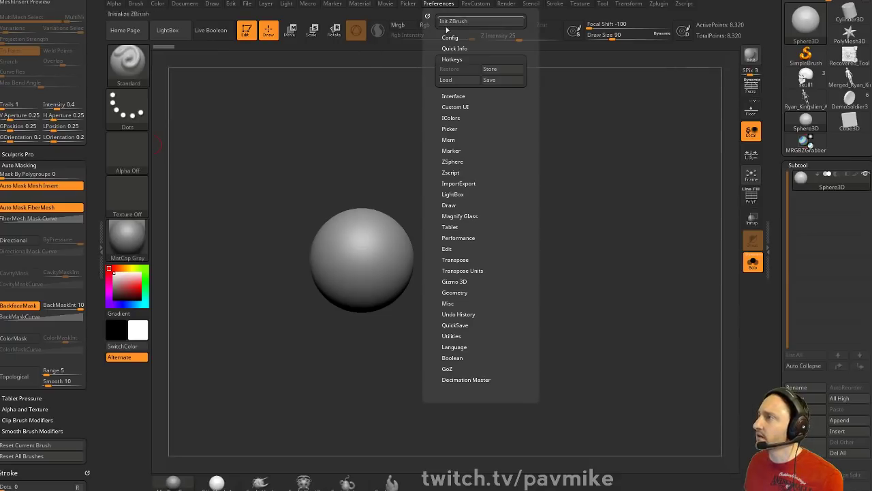
click(455, 325)
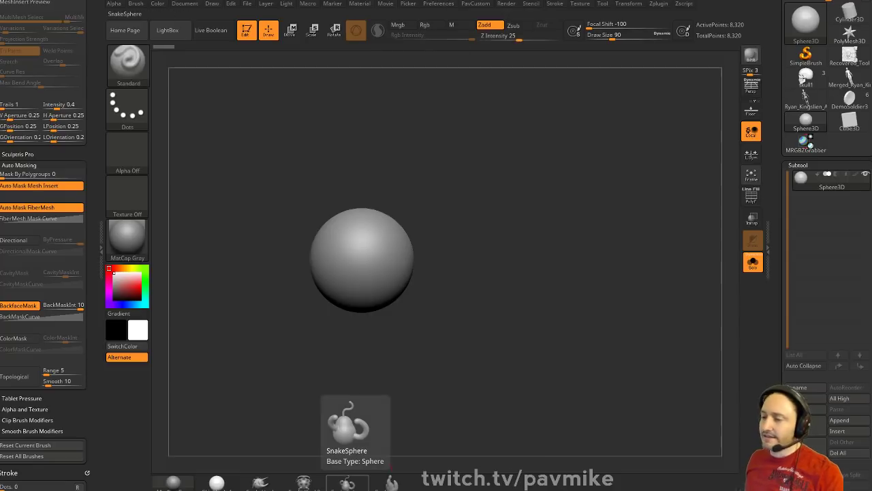
drag(518, 489, 511, 123)
drag(386, 120, 431, 490)
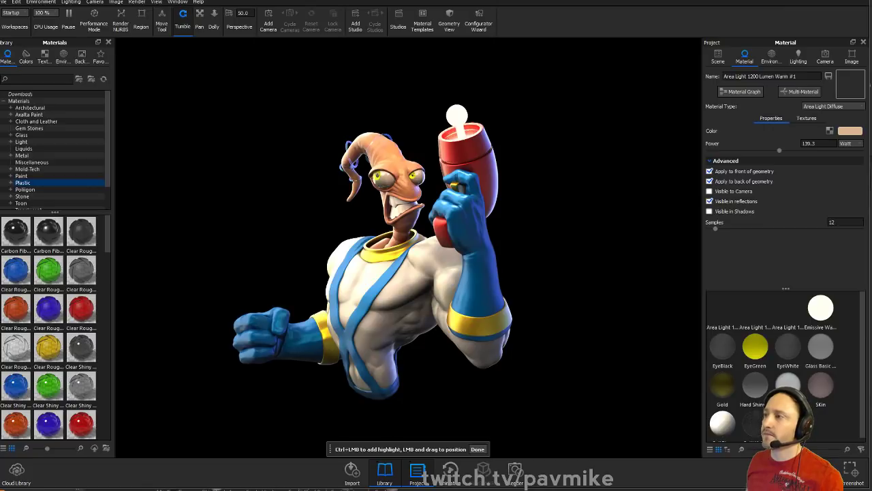
Pause KeyShot's real-time rendering and minimize its window
click(69, 15)
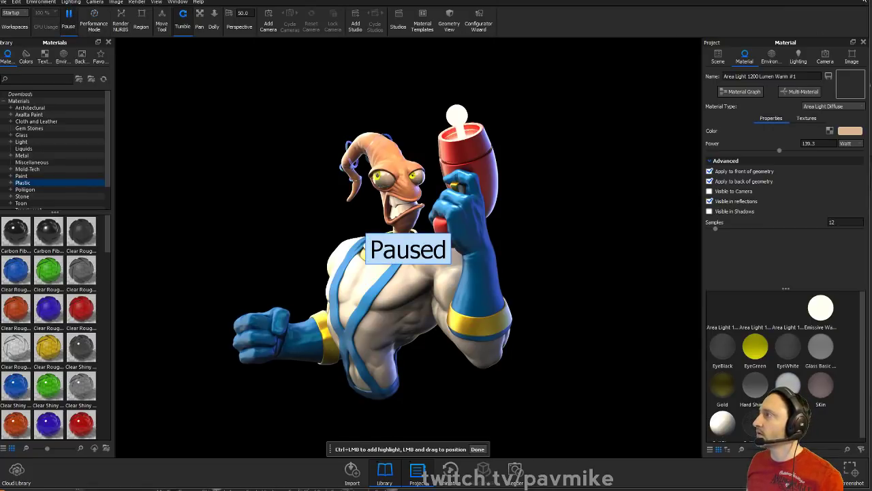
click(865, 2)
Continue past the graphics driver warning in Substance Painter and open the recent project HoudiniSkimmerOrange.spp
click(459, 189)
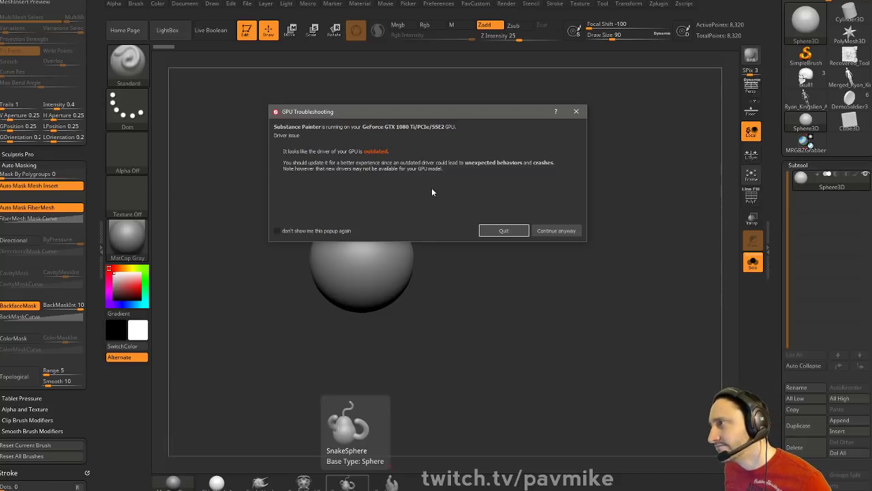
click(556, 231)
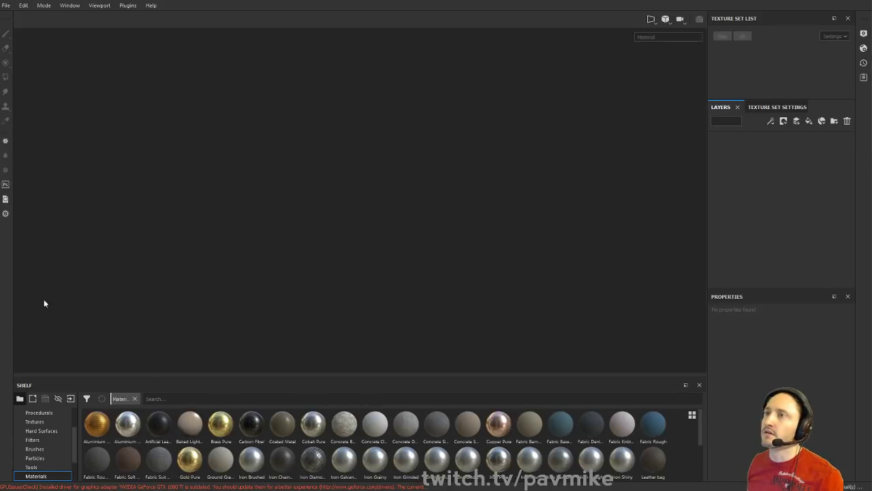
click(5, 5)
mouse_move(21, 35)
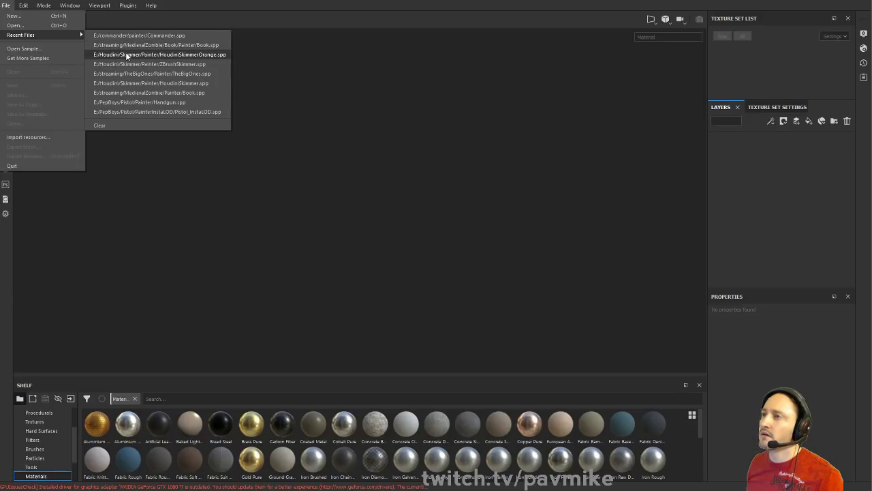
click(127, 55)
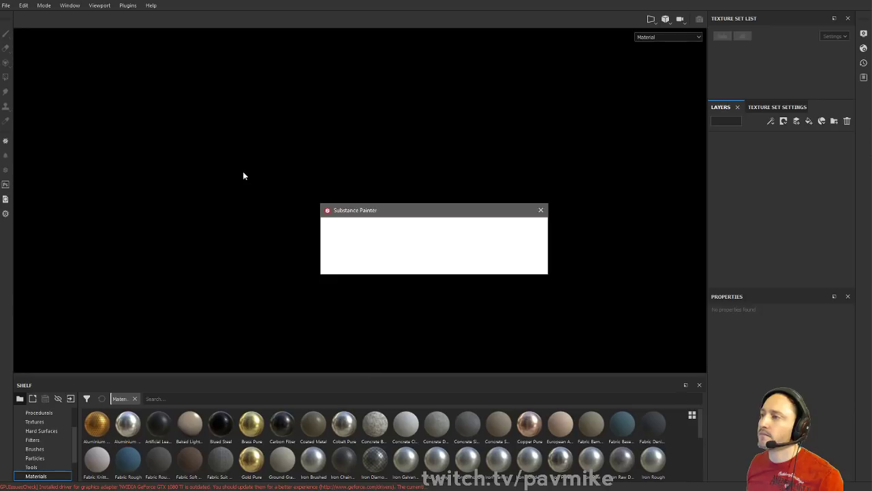
click(432, 262)
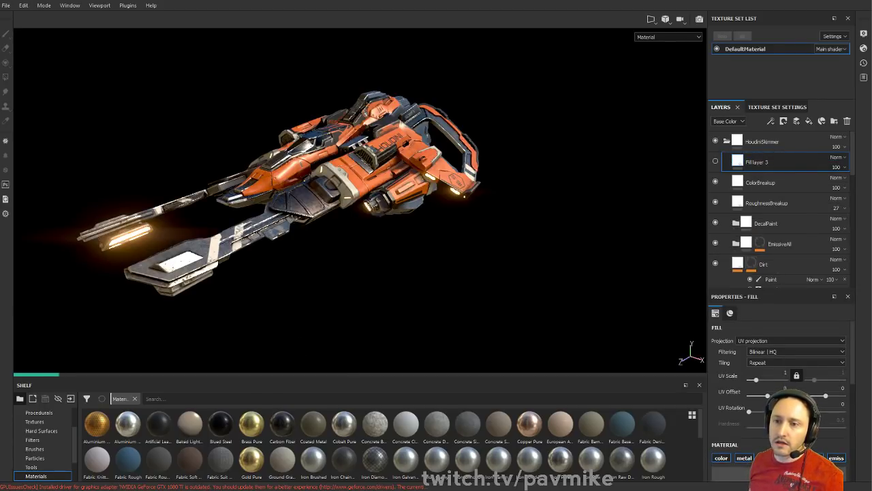
Examine the orange ship from several angles and look through the viewport and environment sections of the display settings
alt+drag(410, 250, 326, 235)
alt+right_drag(285, 186, 336, 147)
alt+middle_drag(336, 143, 379, 201)
alt+drag(381, 201, 493, 253)
click(864, 33)
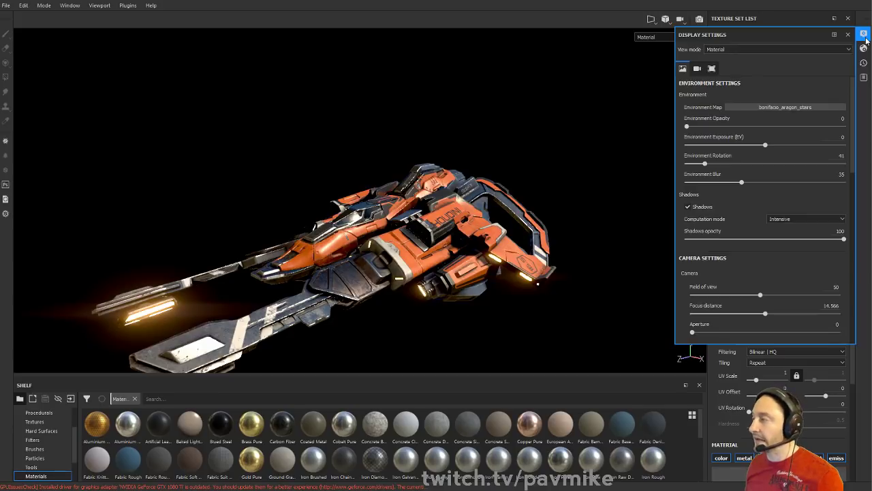
alt+drag(279, 151, 303, 123)
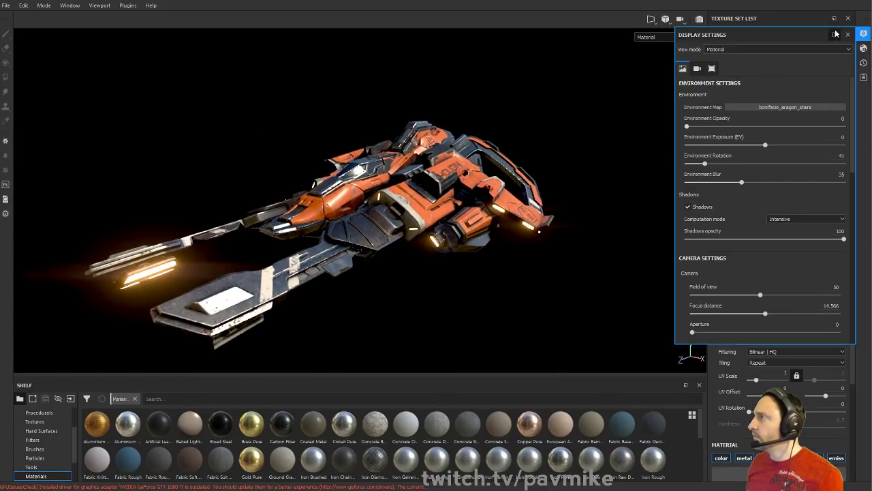
click(712, 69)
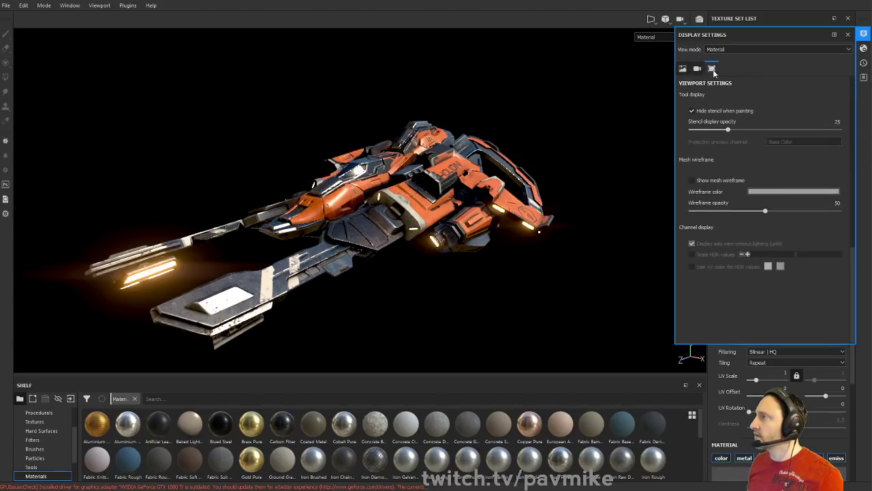
click(684, 68)
drag(854, 142, 862, 79)
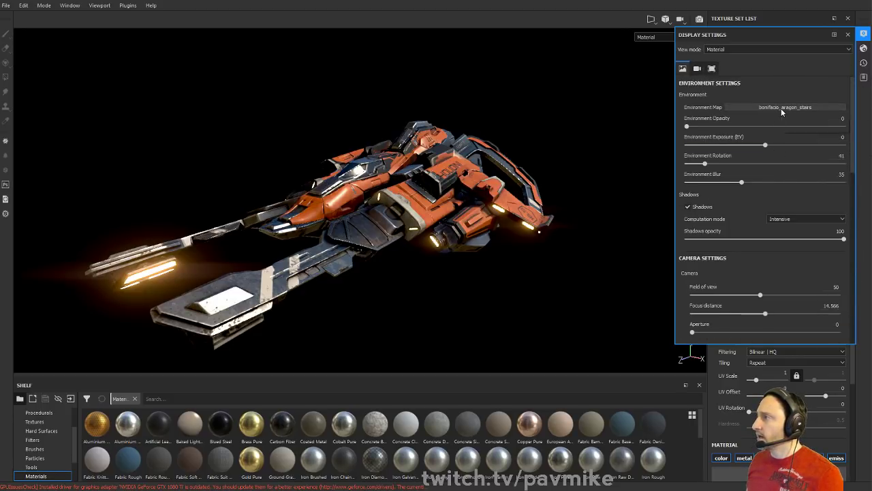
Toggle the environment shadows off and on and try a shadows opacity of about 76
click(703, 207)
click(702, 207)
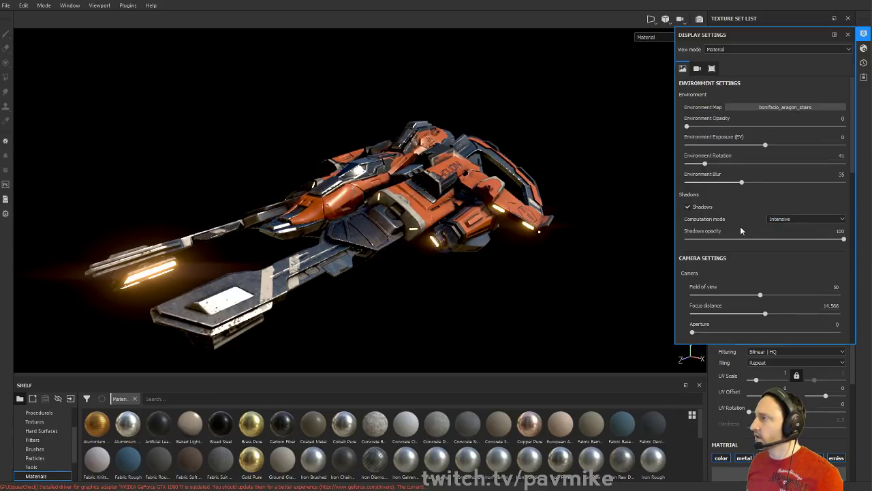
click(843, 240)
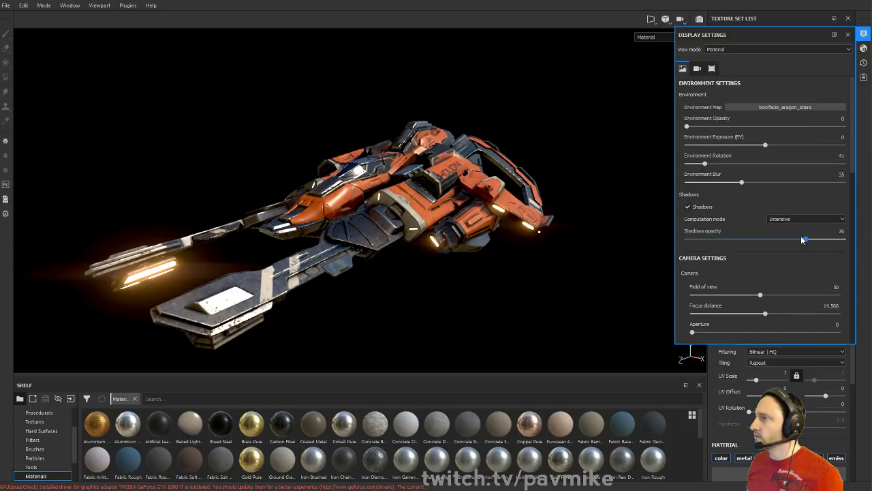
Toggle the Antialiasing and Glare post effects off and on to compare their effect on the ship
scroll(797, 263, down, 5)
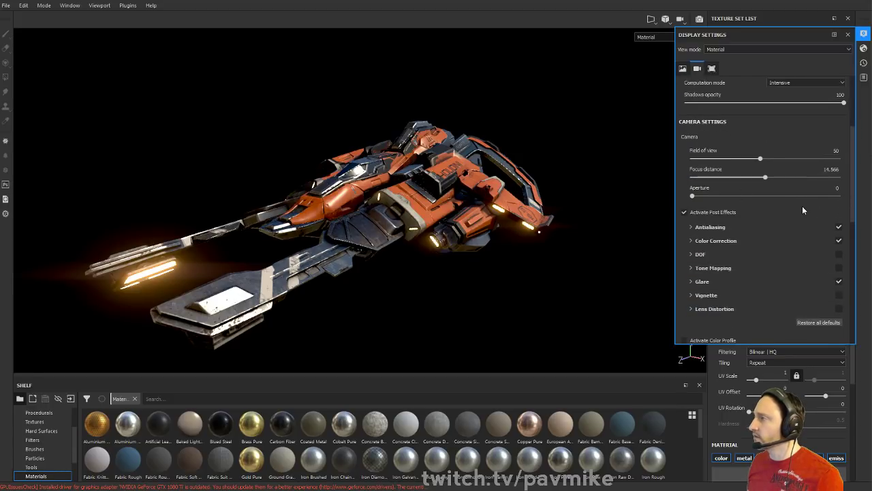
scroll(802, 206, down, 3)
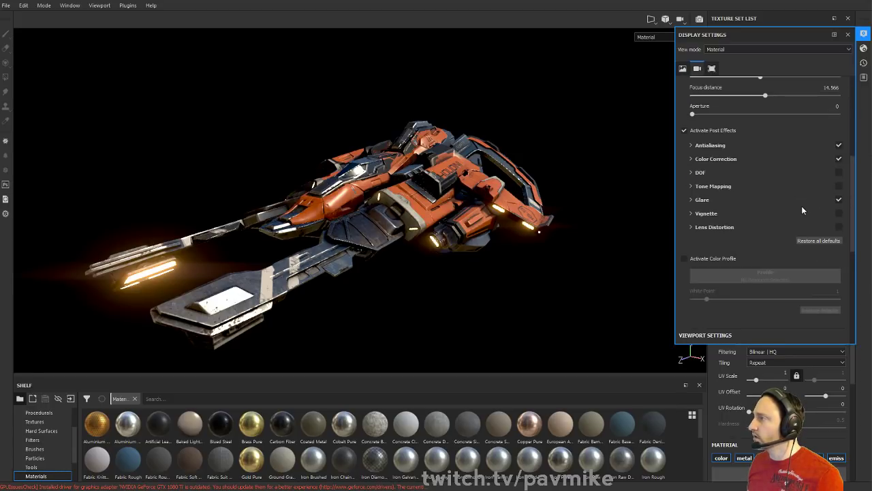
click(839, 146)
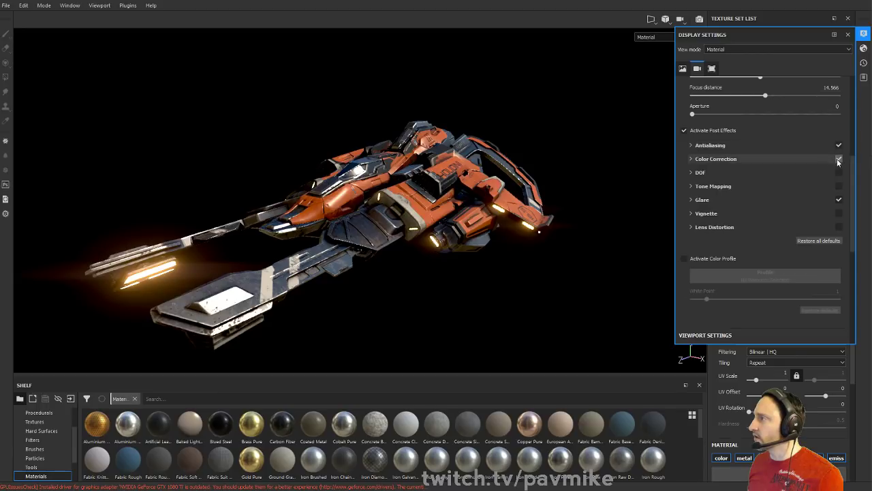
click(839, 200)
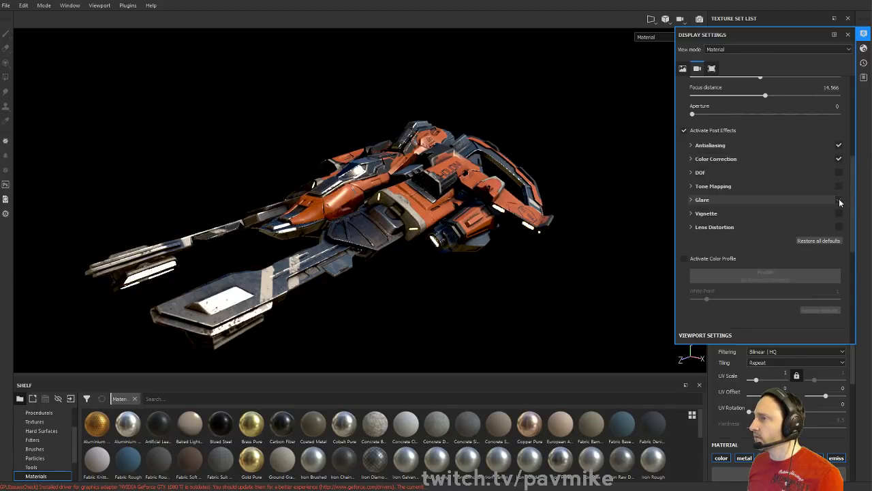
click(839, 200)
Set the Glare post effect's luminance to 1.28 and its shape to Lens Flare
click(692, 200)
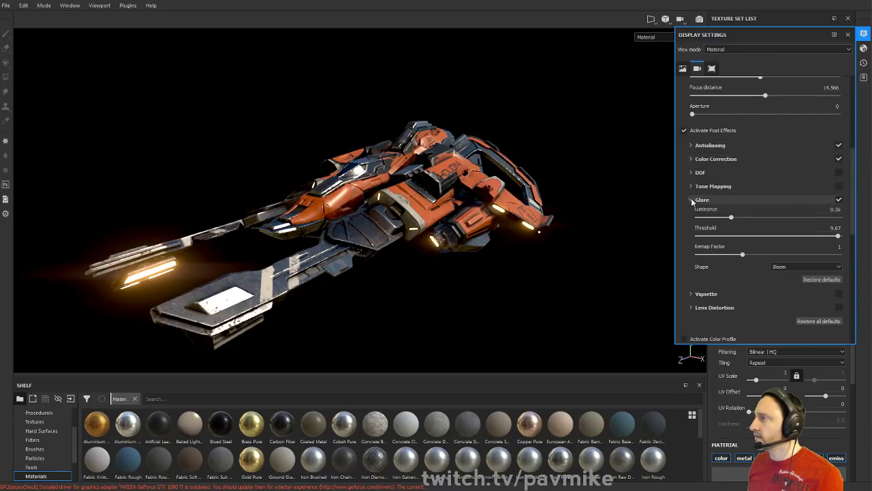
drag(730, 215, 746, 221)
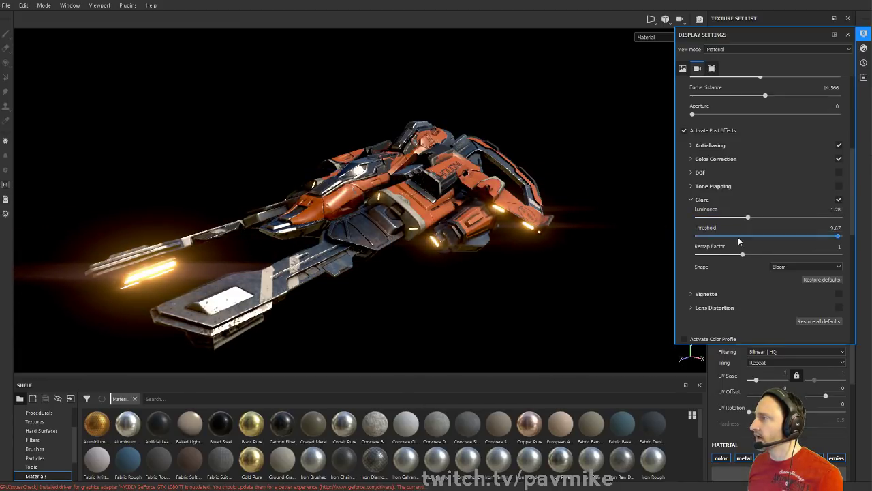
click(806, 265)
click(802, 280)
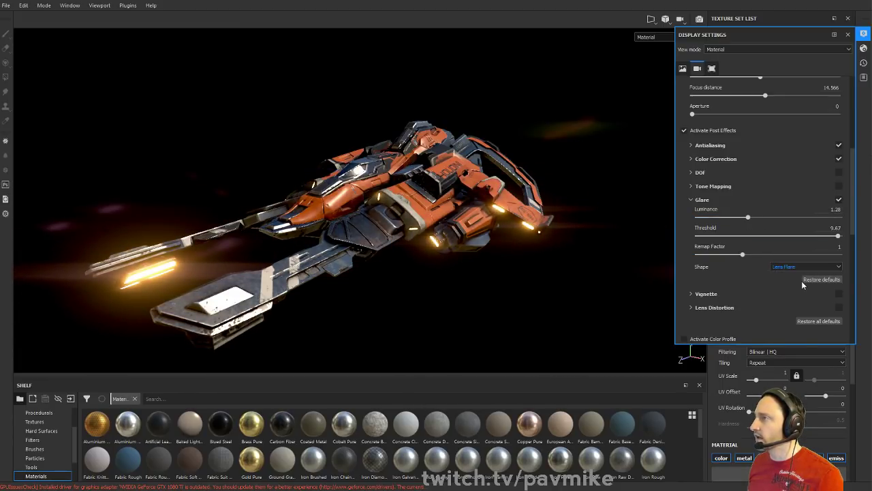
Set the Glare post effect's shape to Bloom
click(799, 267)
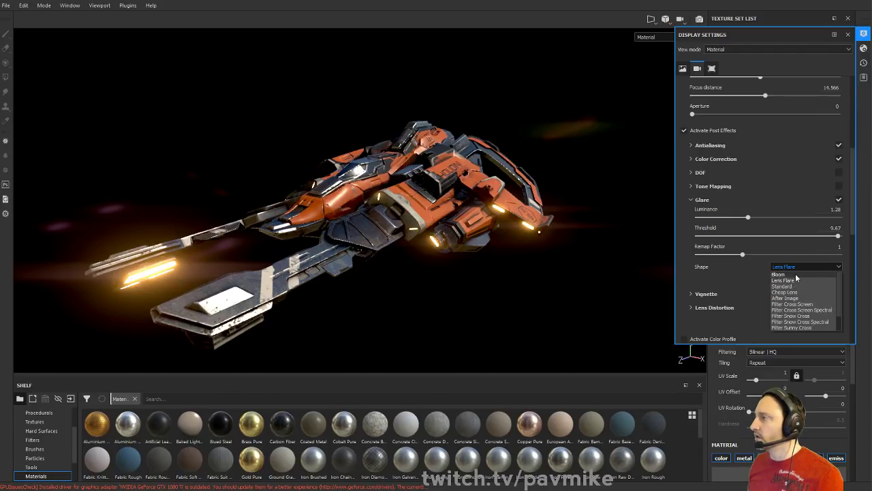
click(795, 273)
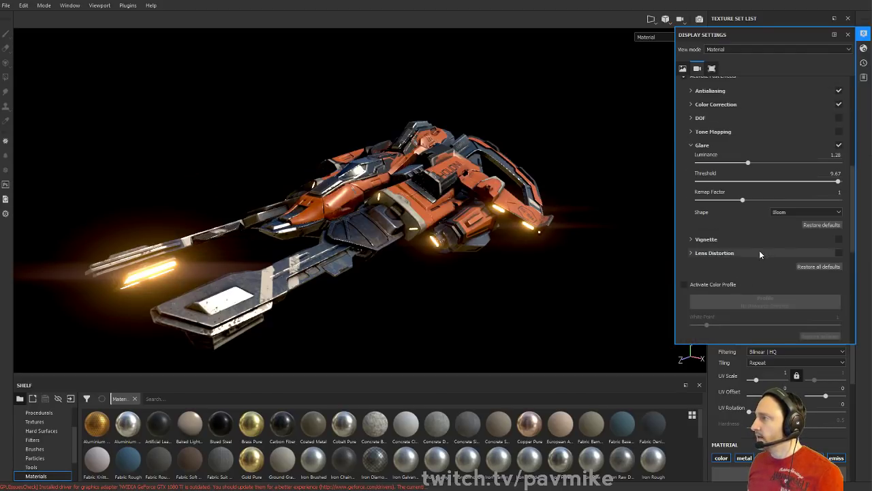
Show the mesh wireframe on the ship in a light grey of about 0.755 with an opacity of 56
scroll(758, 252, down, 6)
scroll(758, 255, down, 2)
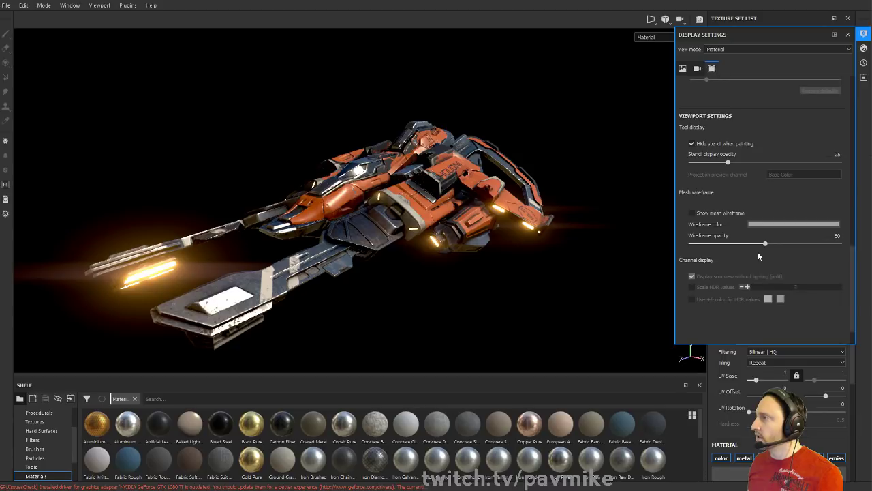
click(692, 213)
alt+drag(430, 184, 624, 181)
click(784, 225)
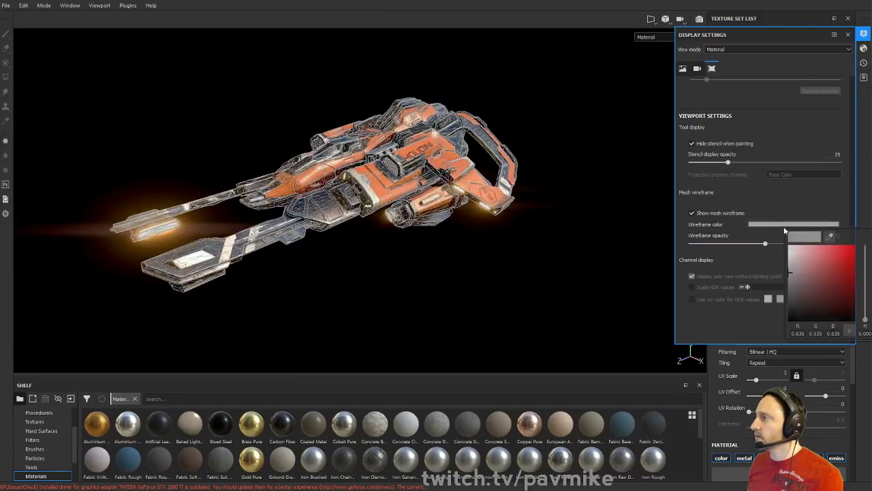
drag(811, 258, 779, 266)
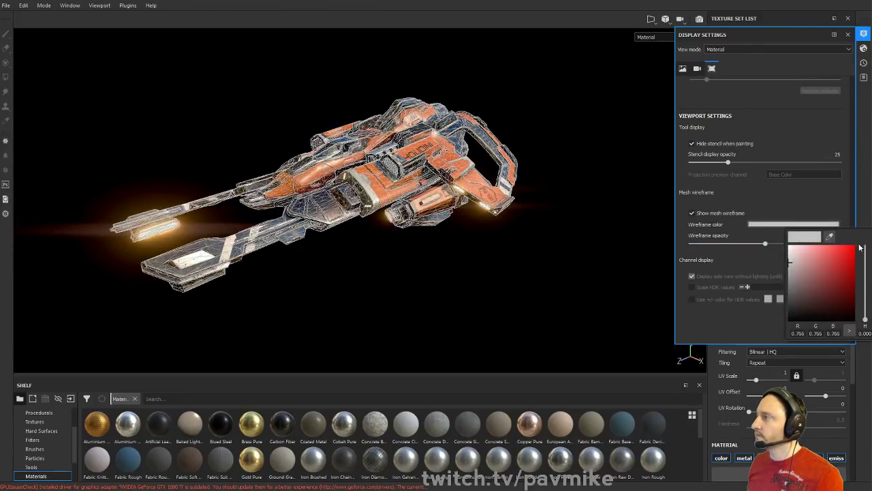
click(714, 256)
scroll(400, 179, up, 1)
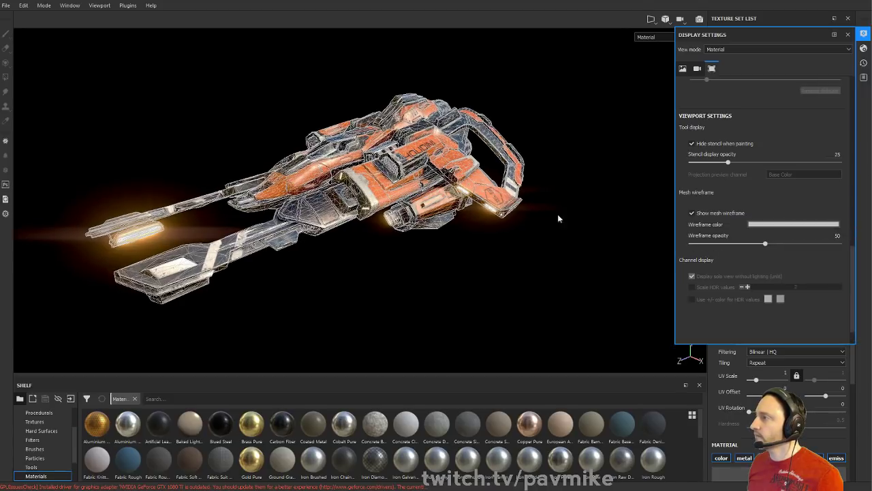
drag(765, 244, 775, 244)
Examine the wireframed ship from the rear, the side and close to the HOUDINI lettering, closing the display settings along the way
alt+drag(252, 155, 264, 194)
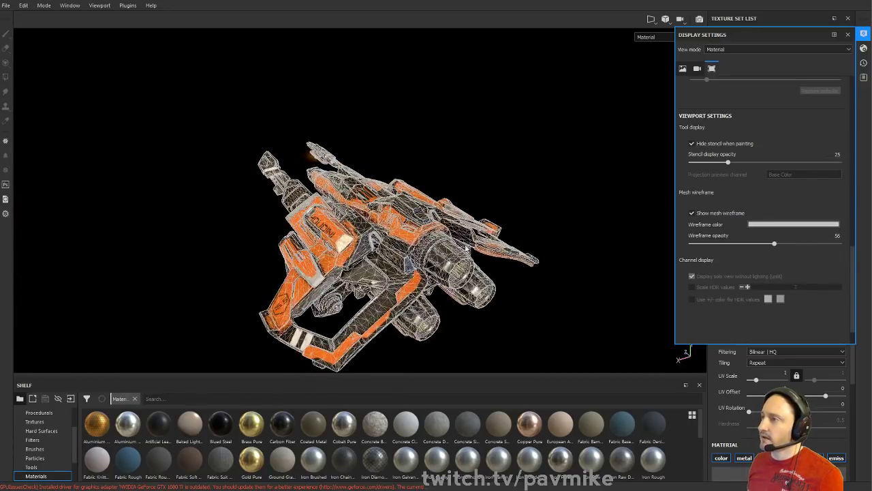
alt+drag(386, 310, 467, 239)
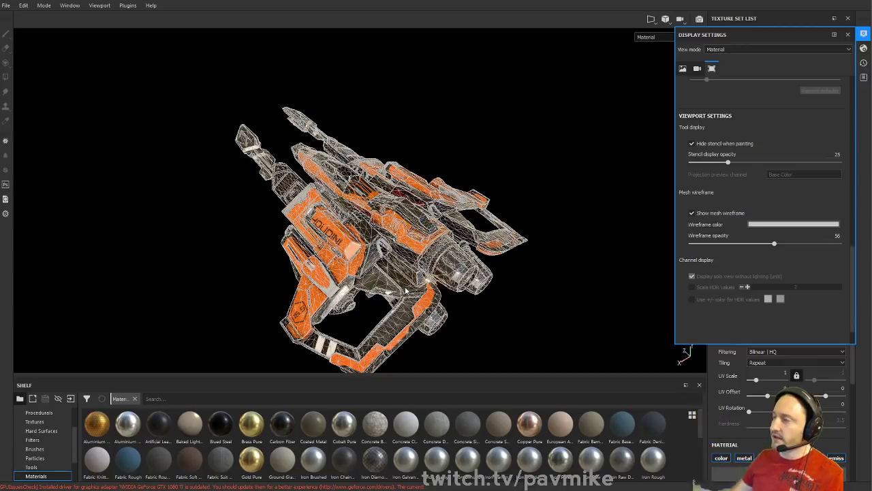
alt+drag(244, 232, 569, 137)
alt+drag(343, 202, 278, 262)
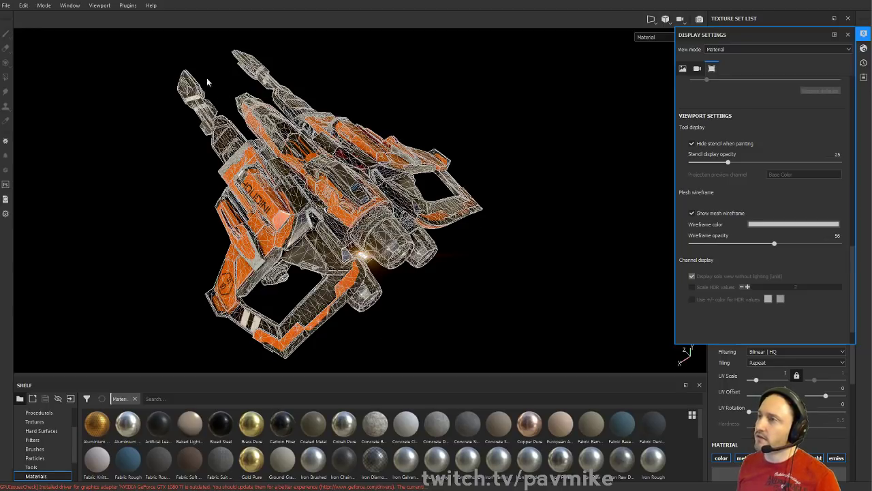
alt+drag(240, 147, 602, 110)
alt+drag(271, 199, 325, 233)
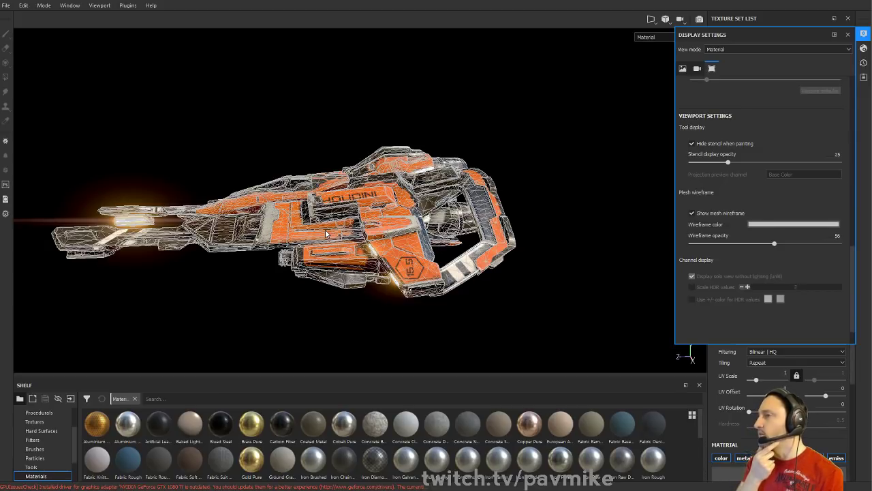
alt+drag(325, 229, 262, 189)
alt+right_drag(263, 189, 409, 204)
alt+drag(409, 205, 402, 129)
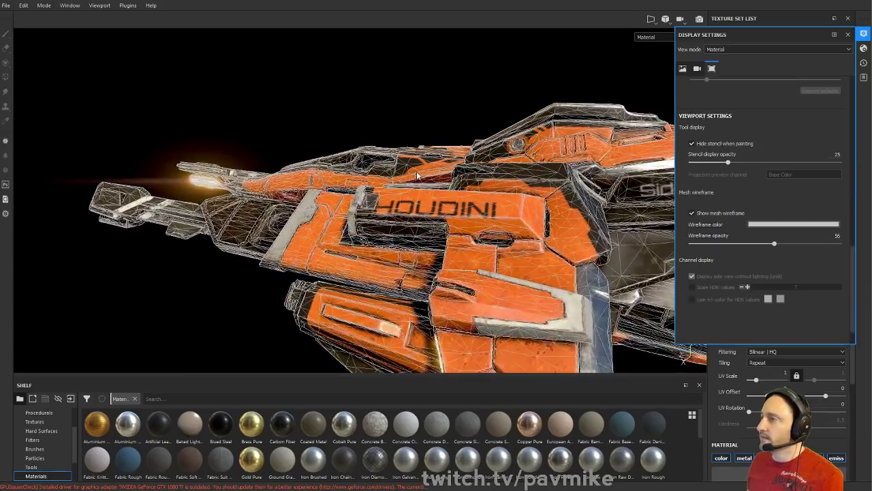
alt+right_drag(402, 129, 327, 100)
click(848, 35)
alt+drag(472, 131, 365, 155)
alt+drag(625, 218, 563, 197)
Look over the layer stack and the texture set settings of DefaultMaterial
click(773, 107)
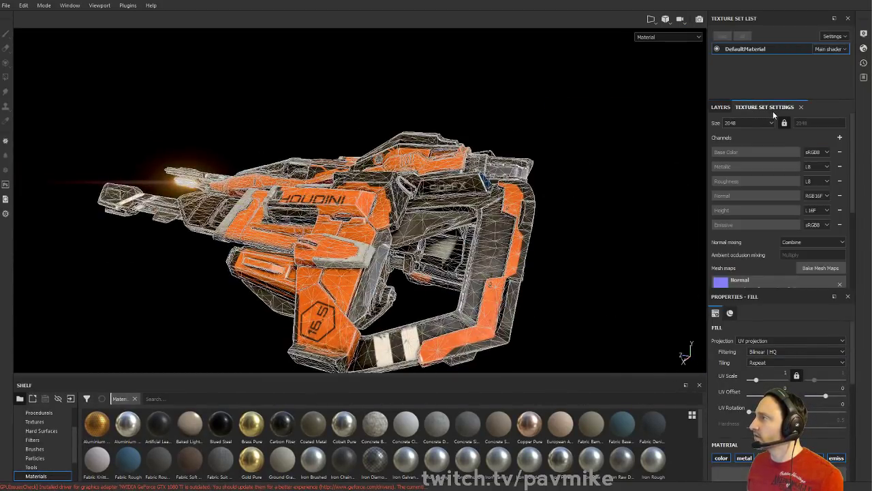
alt+drag(446, 151, 515, 133)
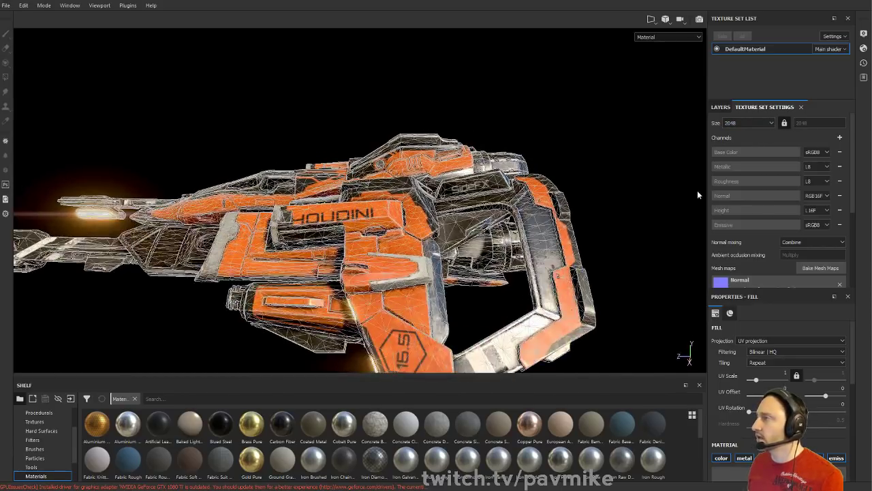
click(718, 108)
click(767, 108)
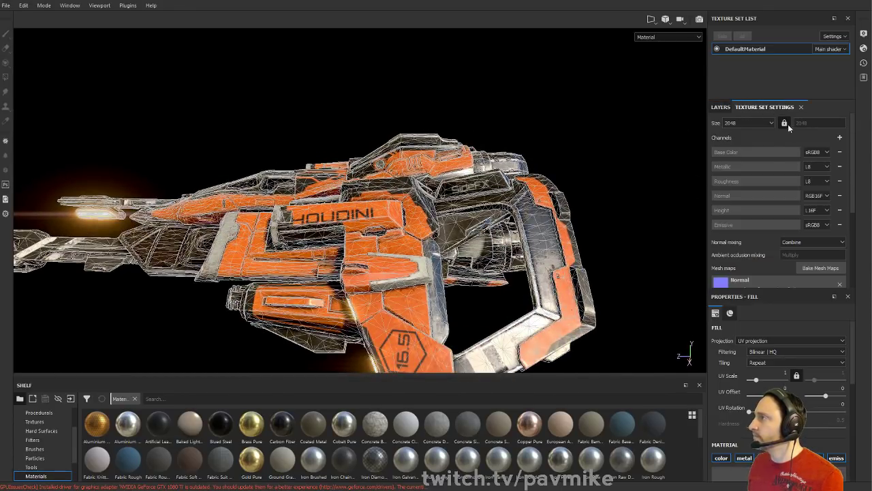
Turn off the mesh wireframe display and close the display settings
click(863, 34)
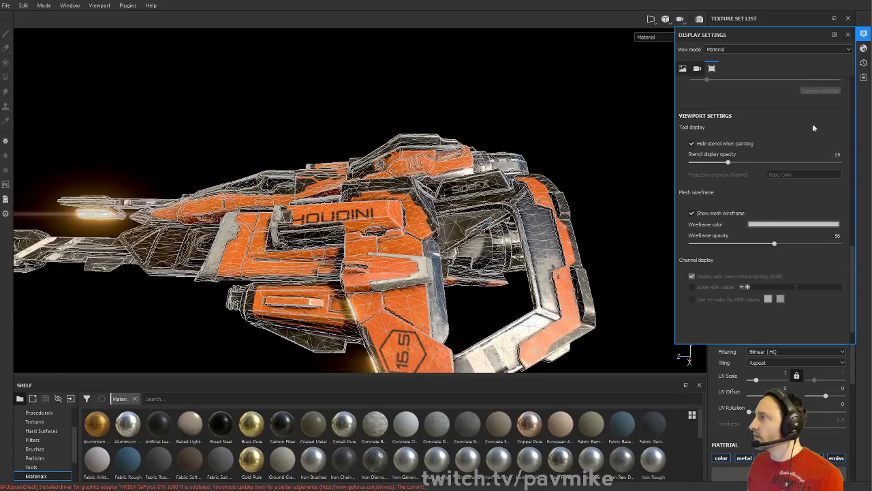
click(693, 213)
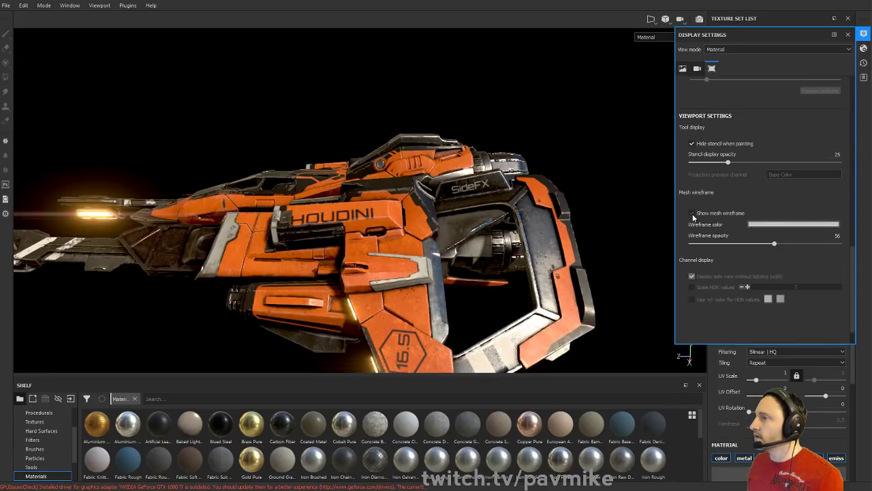
click(848, 34)
Check the available texture set sizes without changing the size, and view the ship from the front and side
alt+drag(335, 205, 469, 207)
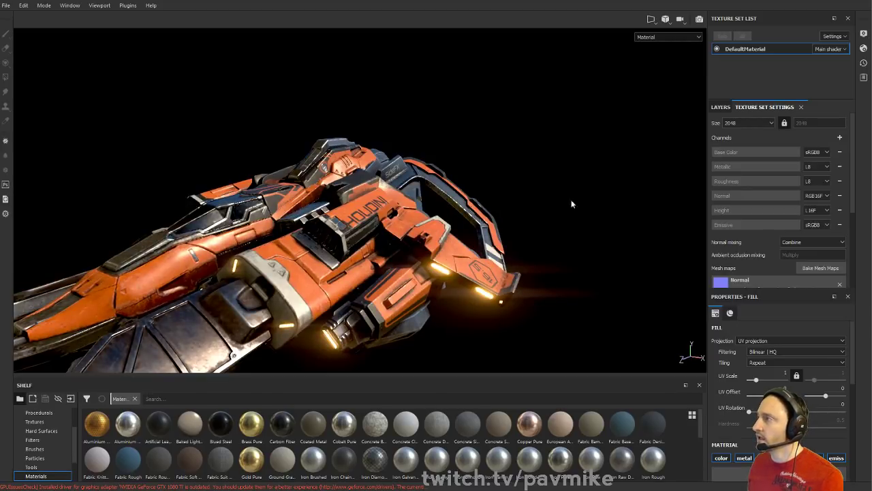
click(760, 124)
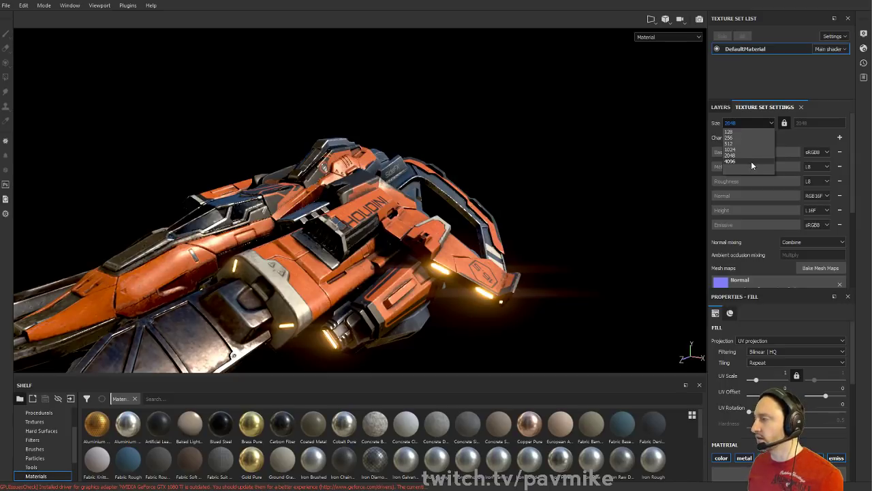
click(754, 122)
alt+drag(599, 166, 409, 103)
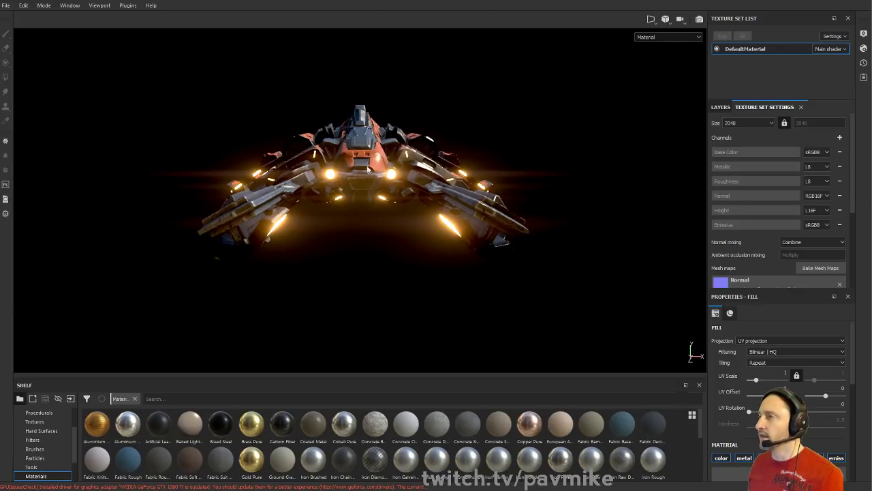
alt+drag(428, 210, 779, 148)
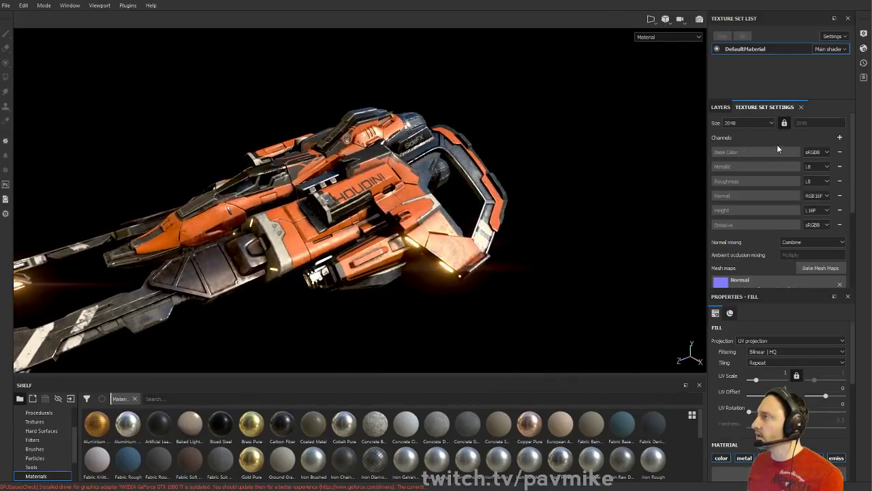
Set the environment opacity to 100 and the environment blur to 0
click(863, 48)
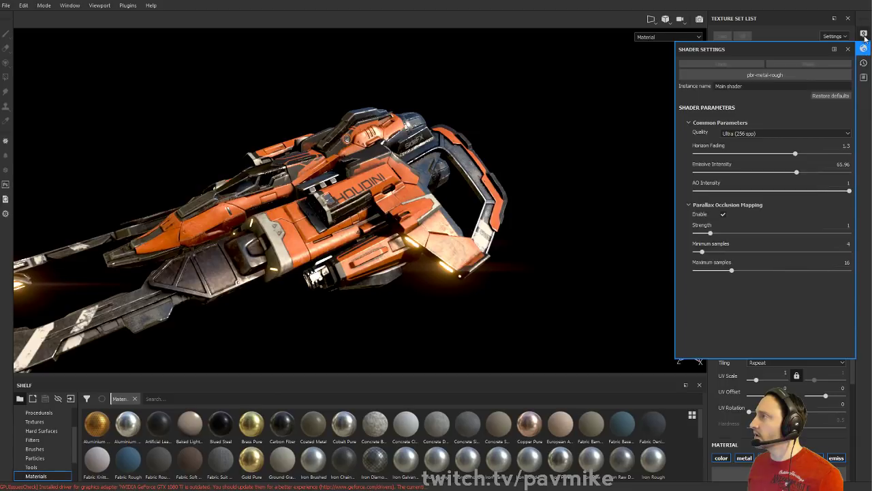
click(863, 32)
click(711, 69)
click(683, 69)
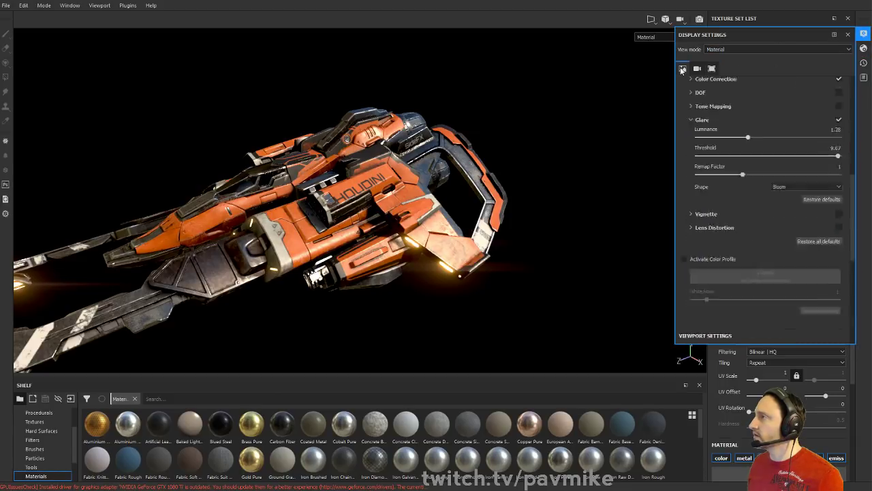
drag(738, 125, 856, 140)
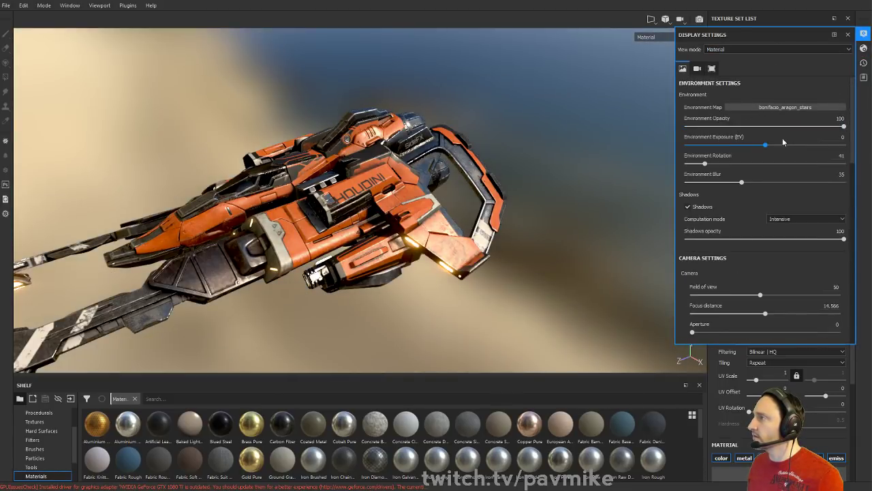
drag(740, 183, 660, 186)
Examine the ship against the environment background from a distance, then close up on the HOUDINI lettering
alt+drag(565, 184, 519, 137)
alt+right_drag(519, 137, 375, 119)
alt+drag(375, 119, 457, 132)
alt+right_drag(458, 132, 501, 133)
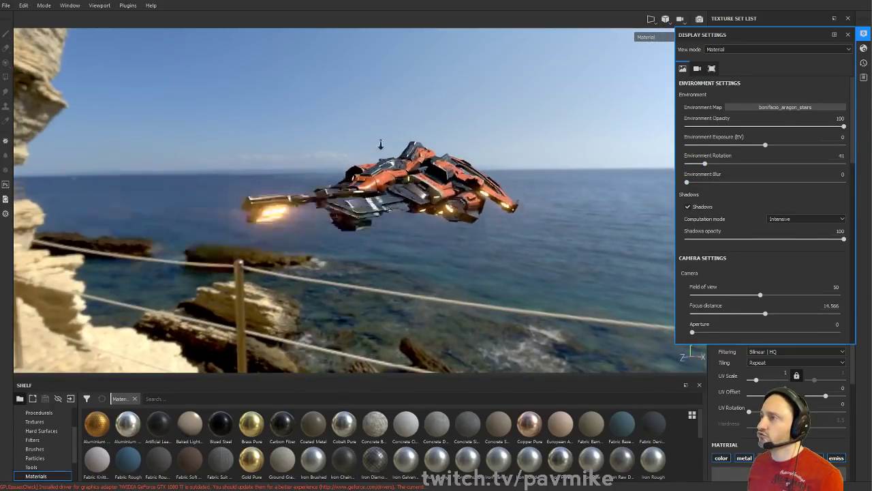
alt+drag(501, 133, 528, 139)
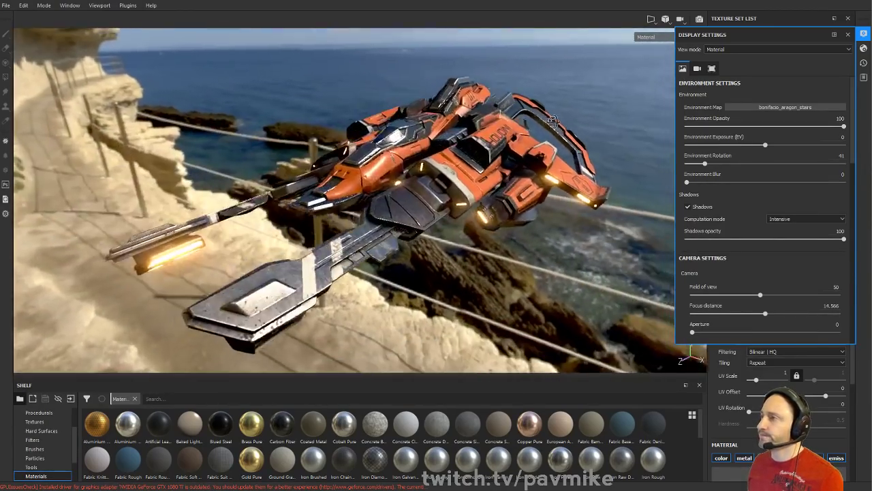
alt+right_drag(528, 139, 736, 165)
alt+drag(736, 165, 698, 219)
alt+right_drag(184, 153, 286, 162)
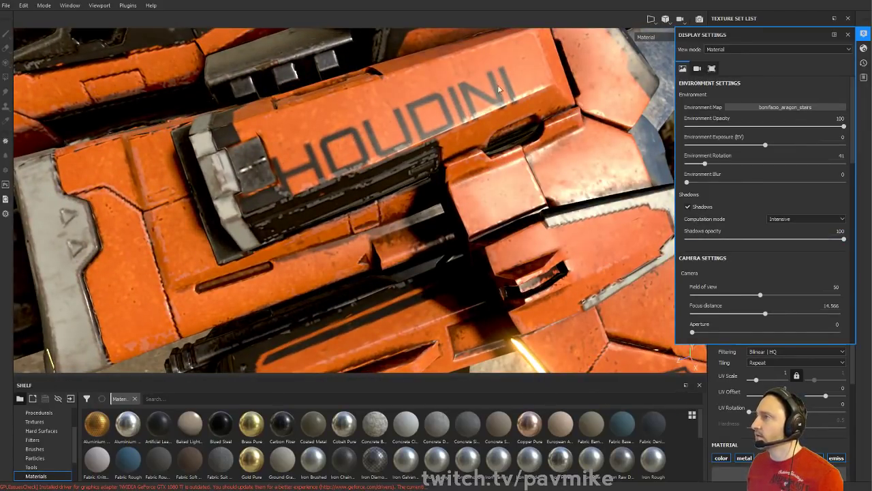
Close the display settings, check the texture size list again, and view the whole upper side of the ship
click(848, 34)
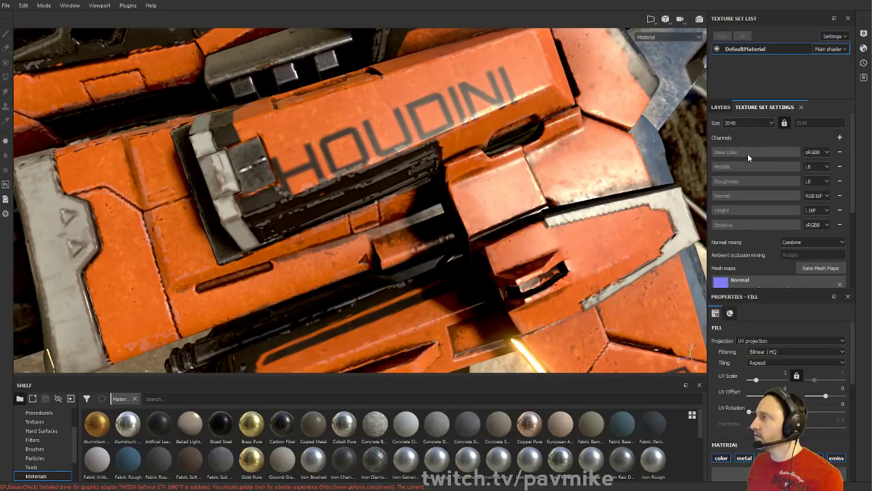
click(772, 124)
click(772, 125)
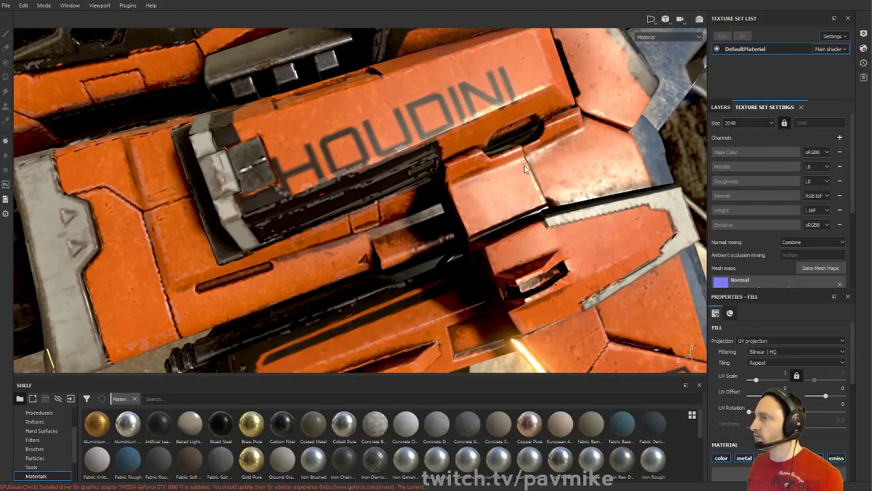
alt+right_drag(592, 171, 487, 165)
alt+drag(486, 165, 487, 109)
alt+middle_drag(487, 109, 463, 116)
alt+drag(462, 116, 518, 182)
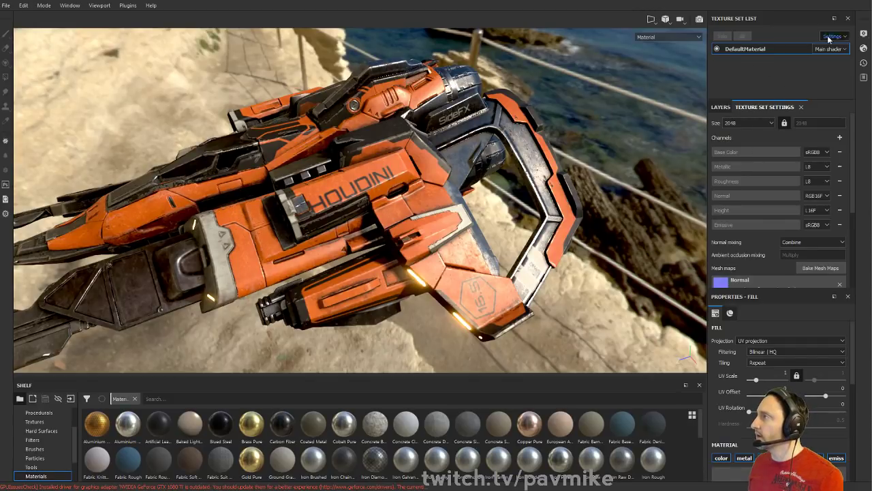
Look over the shader settings and the environment display settings, and close them
click(864, 49)
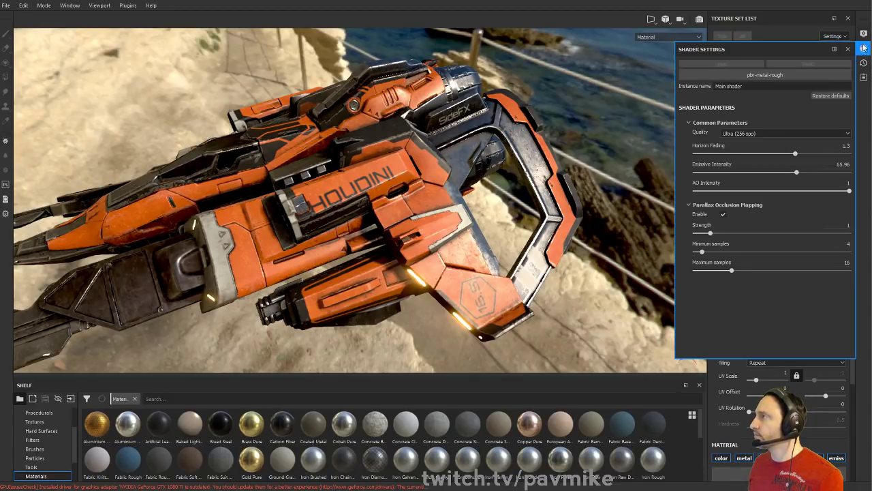
click(864, 34)
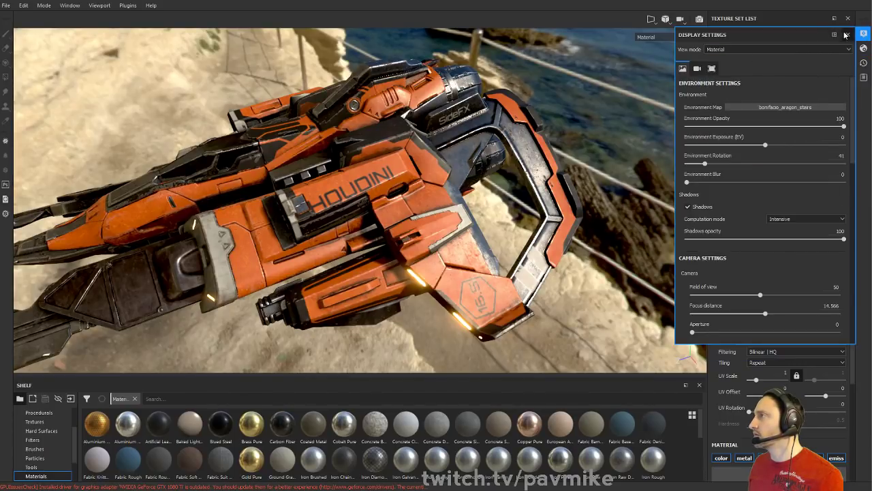
click(847, 34)
Find the Steel Scratched folder in the layer stack and display its mask on the ship
click(721, 107)
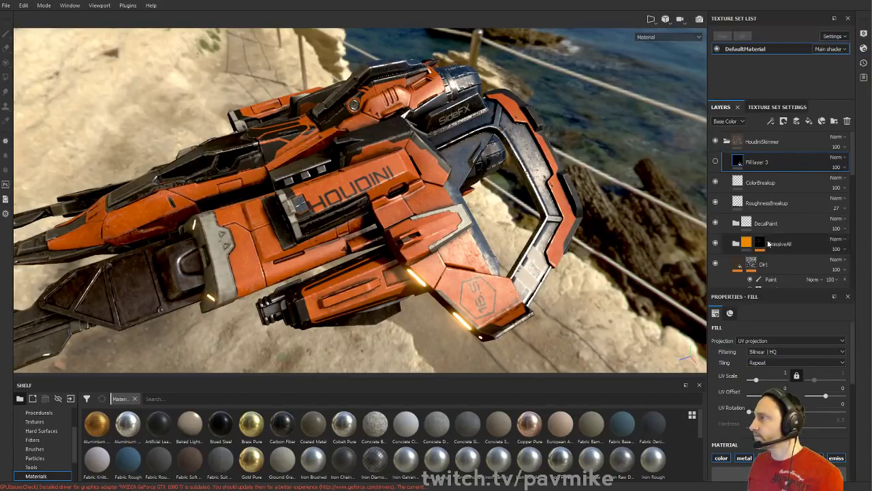
scroll(765, 200, down, 2)
click(756, 209)
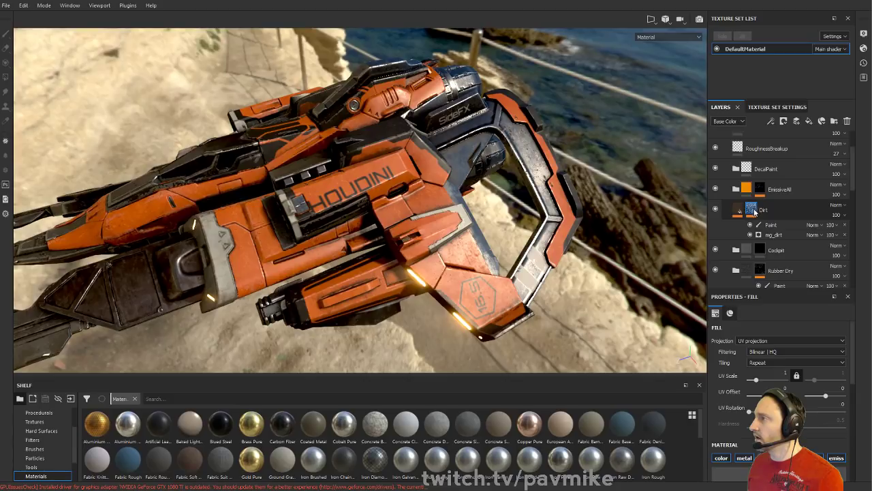
scroll(754, 212, down, 4)
click(761, 202)
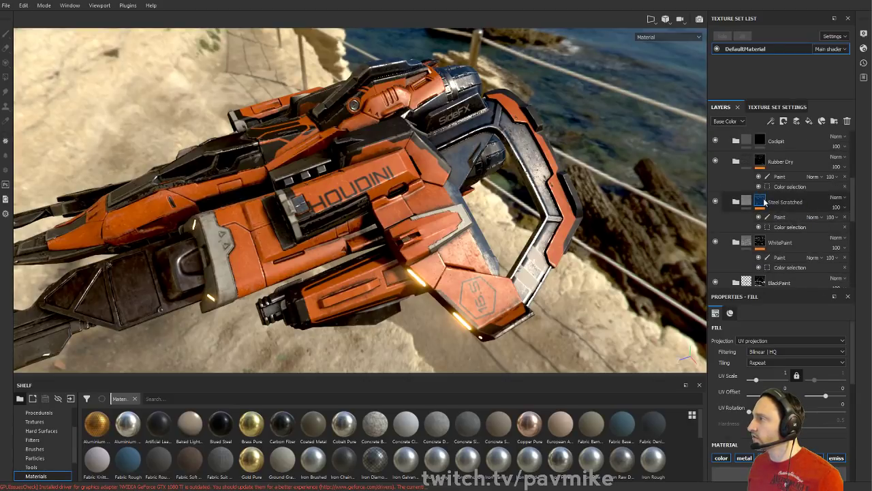
alt+click(761, 202)
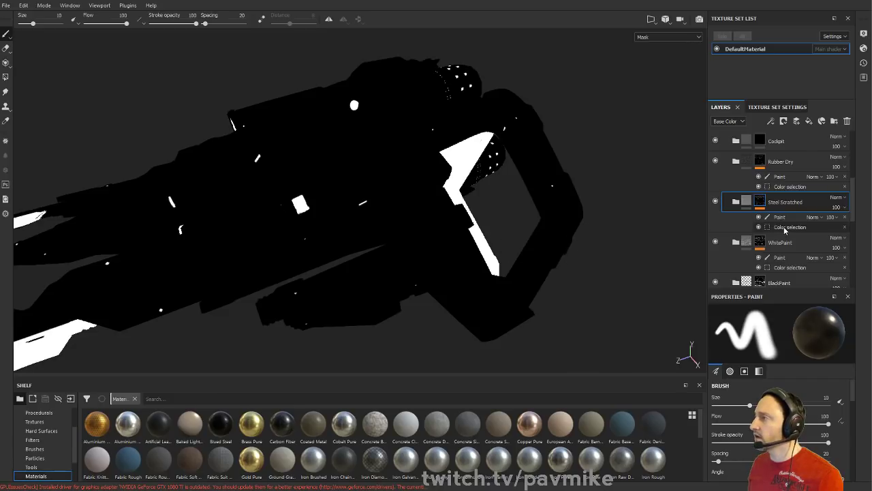
Display the BlackPaint folder's mask and the OrangePaint folder's mask on the ship
scroll(807, 244, down, 2)
alt+click(762, 228)
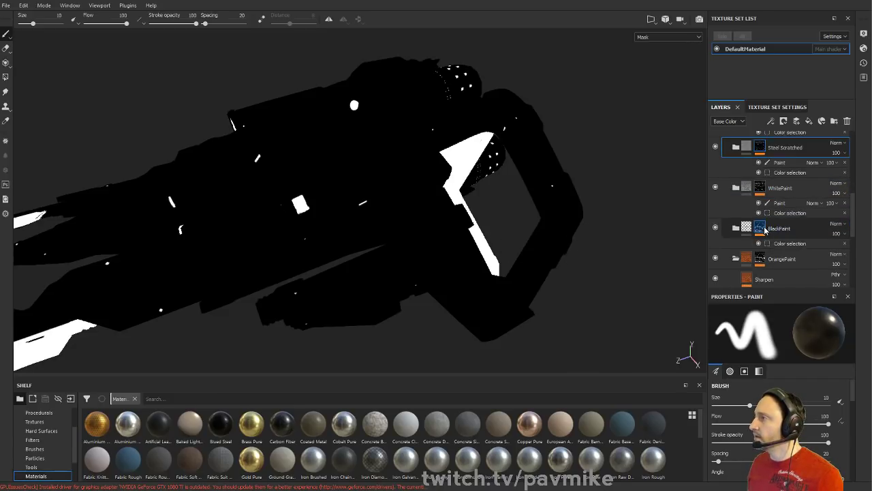
alt+click(760, 260)
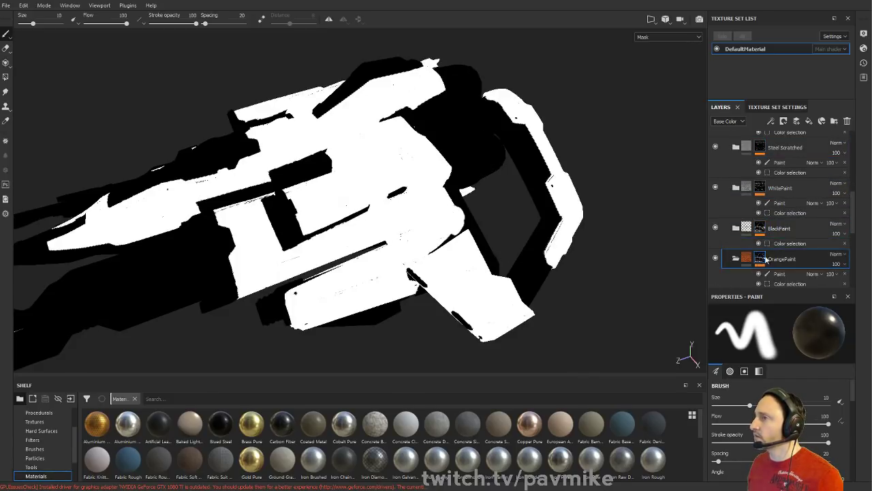
Compare the Edges Damages and Surface Details masks on the ship, ending with the Edges Damages mask displayed
scroll(778, 254, down, 3)
alt+click(761, 247)
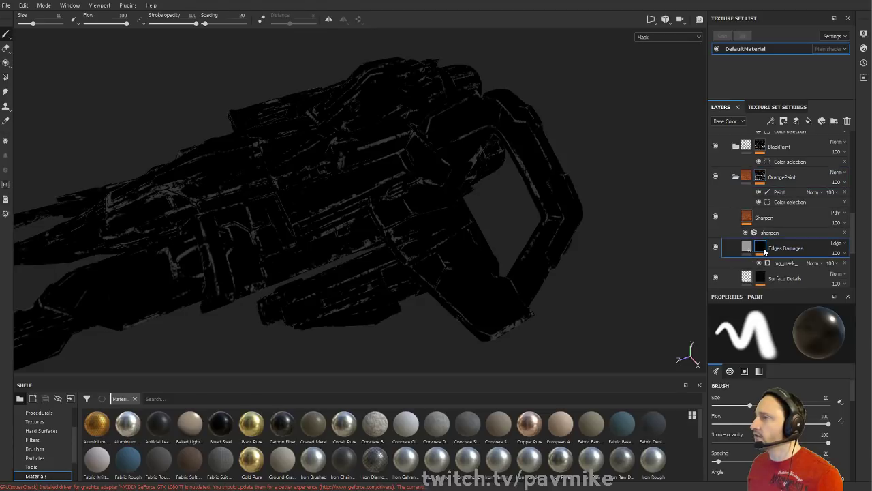
alt+click(762, 281)
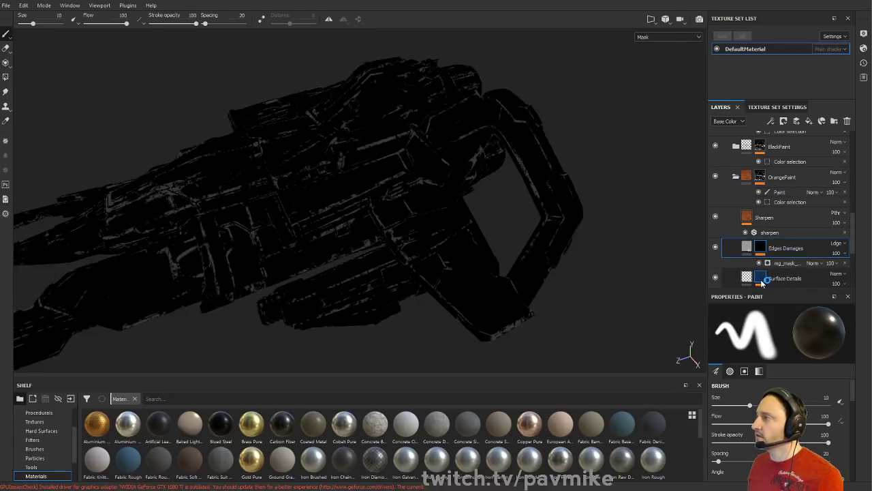
alt+click(762, 247)
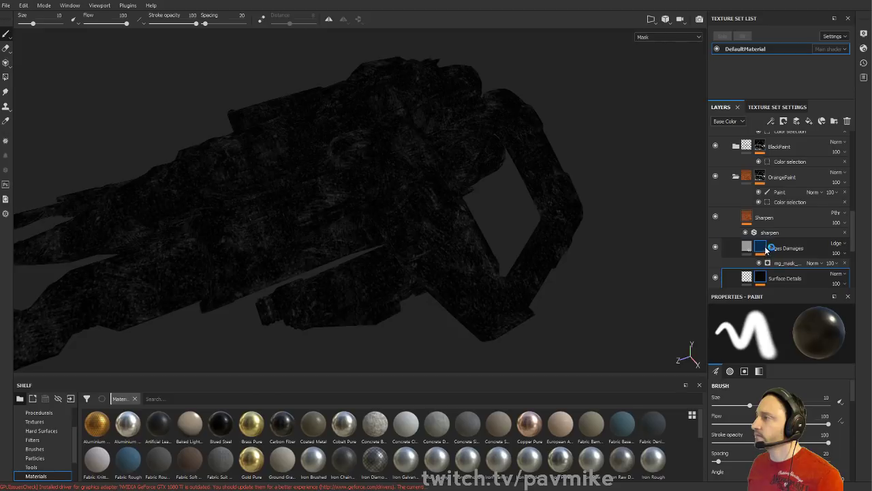
alt+drag(288, 156, 327, 161)
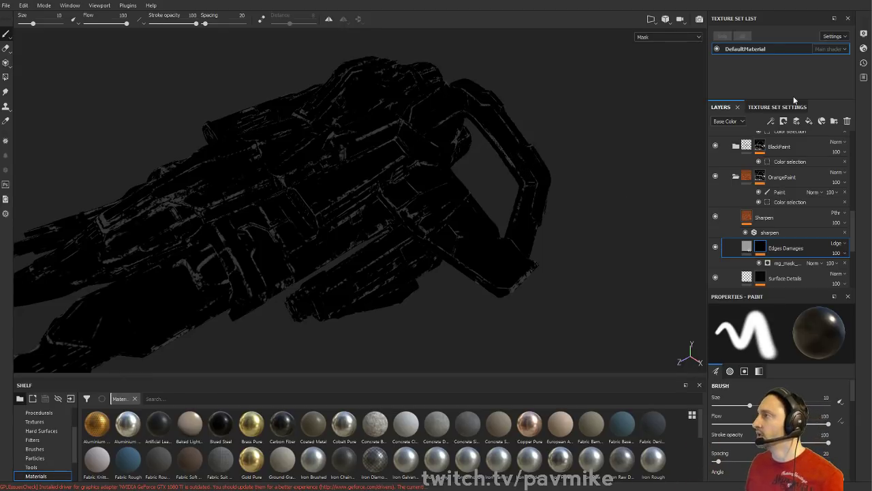
Check the texture set's size and channel settings, and return to the layer stack
click(787, 107)
click(727, 106)
click(771, 107)
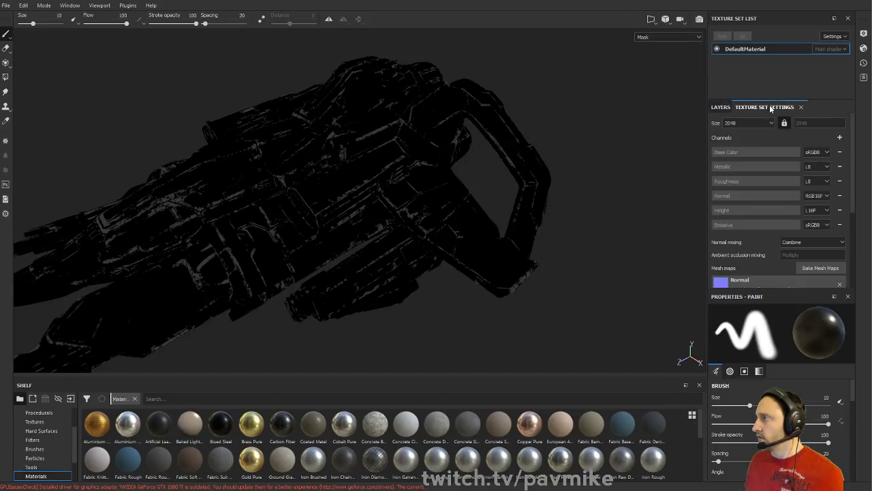
click(721, 107)
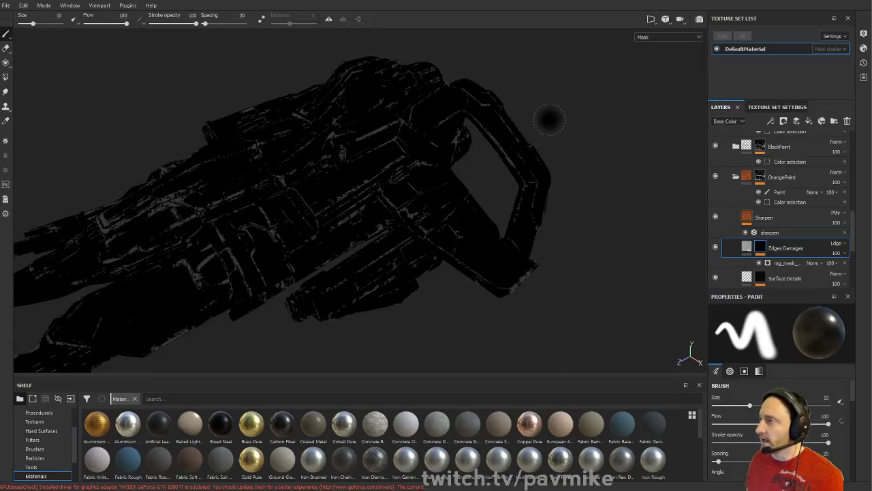
Set the brush size to 6.75 and switch the ship from the mask display back to the full material
alt+drag(547, 121, 556, 93)
ctrl+right_drag(583, 107, 564, 107)
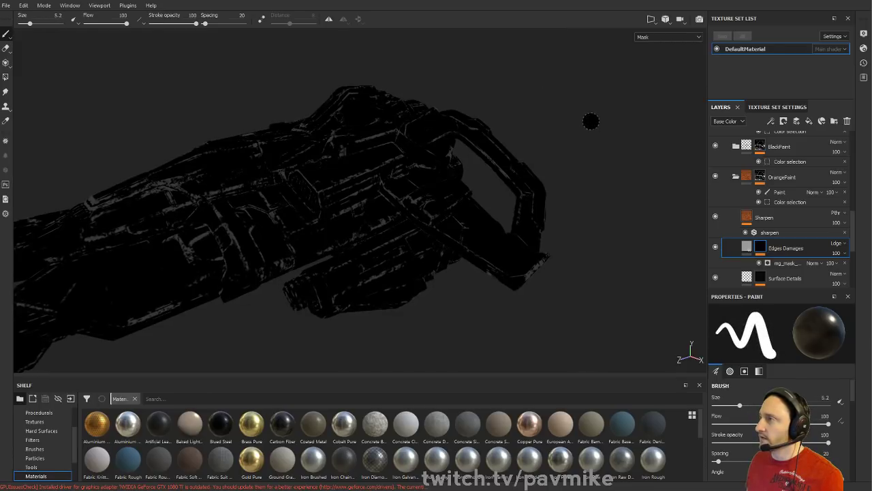
alt+drag(590, 121, 581, 167)
key(bracketright)
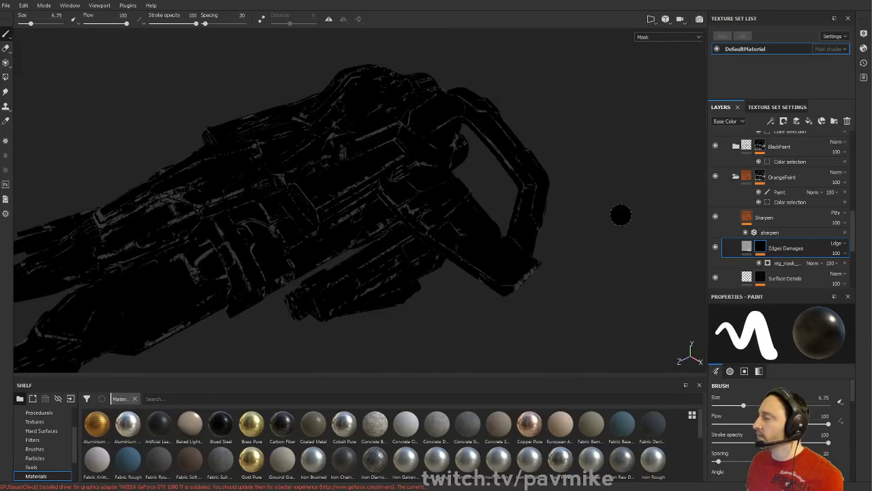
key(m)
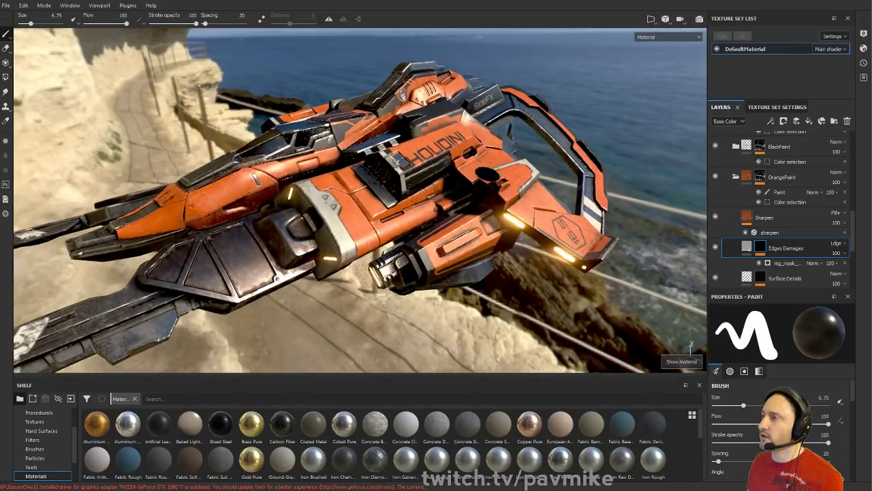
Examine the fully textured ship from a distance, and close up on its upper side with the HOUDINI lettering
alt+right_drag(613, 163, 458, 143)
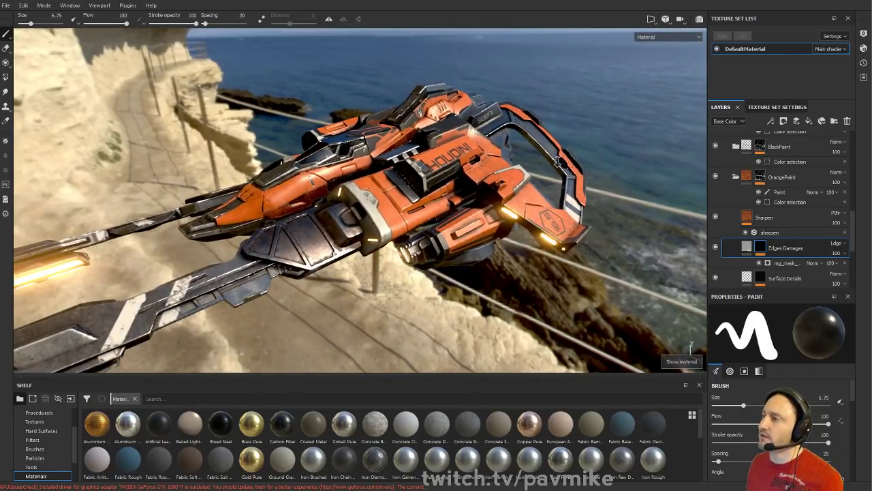
alt+right_drag(566, 162, 332, 122)
alt+middle_drag(443, 133, 336, 141)
alt+right_drag(337, 142, 368, 144)
alt+middle_drag(341, 143, 430, 112)
alt+drag(420, 109, 441, 117)
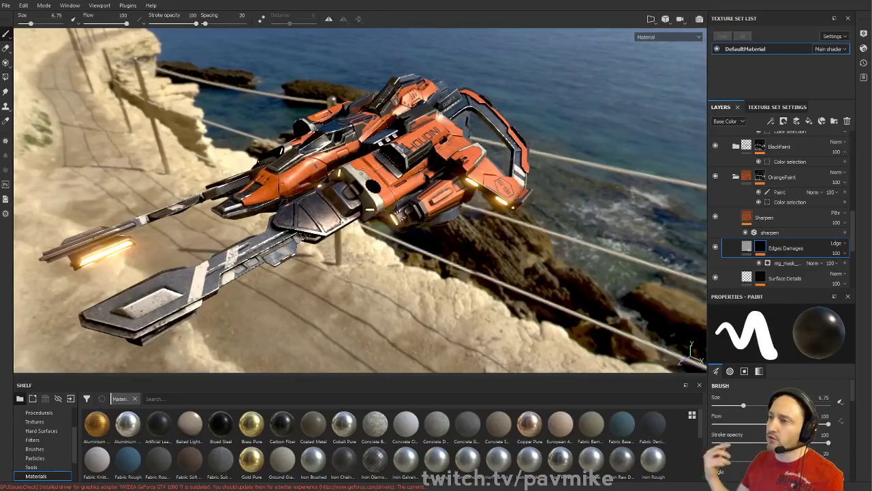
mouse_move(373, 185)
alt+mouse_down()
mouse_move(228, 111)
mouse_move(211, 163)
alt+mouse_up()
mouse_move(212, 164)
alt+right_down()
mouse_move(394, 203)
mouse_move(122, 145)
alt+right_up()
alt+drag(121, 144, 333, 208)
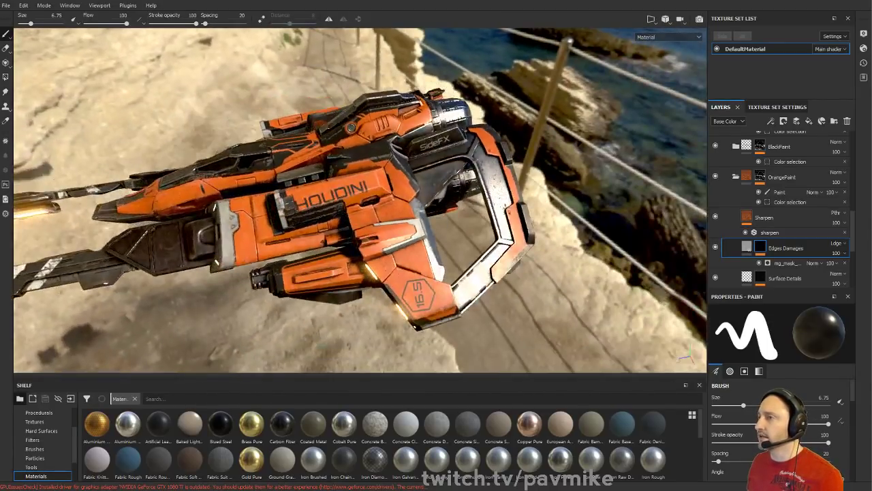
Set the brush size to 3.83 and view the ship from a lower angle against the sea
right_click(333, 208)
click(312, 203)
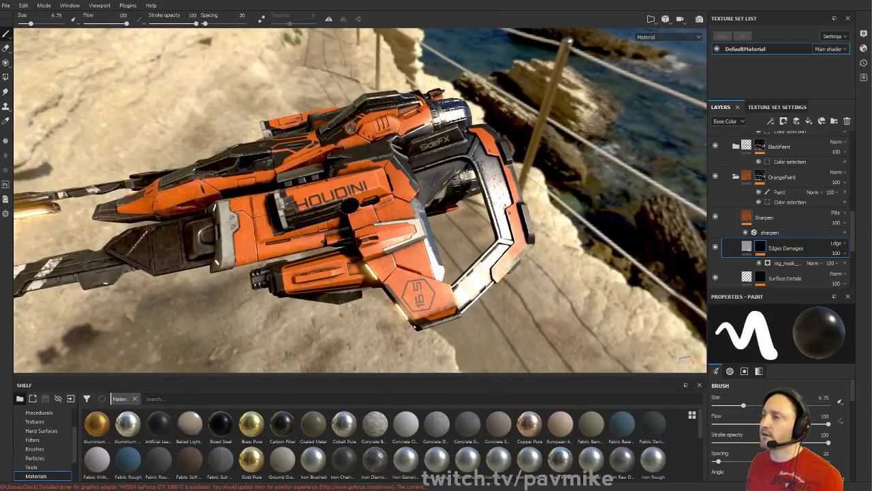
mouse_move(382, 199)
alt+right_down()
mouse_move(369, 197)
mouse_move(387, 203)
alt+right_up()
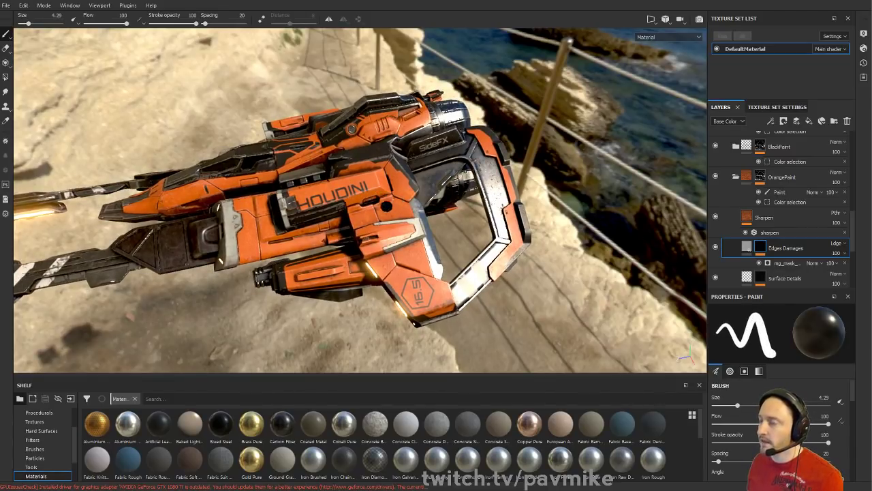
alt+drag(389, 203, 436, 153)
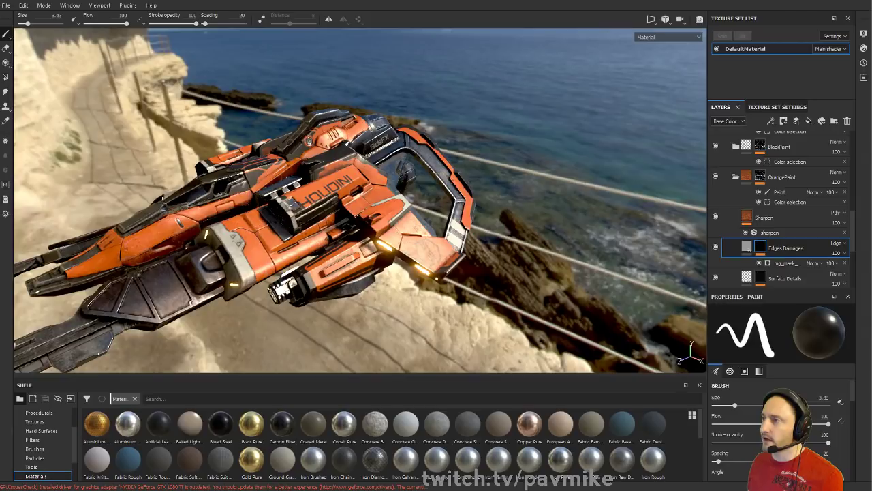
alt+drag(396, 215, 270, 223)
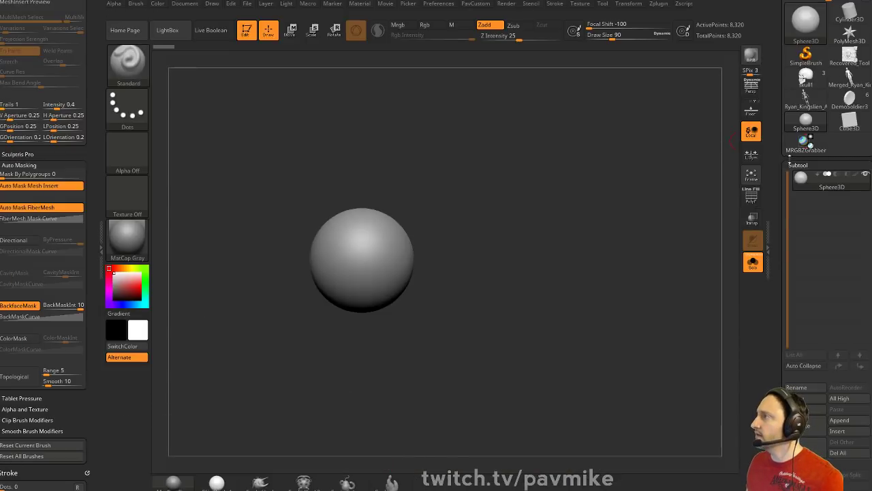
Switch to ZBrush and load the saved Earthworm Jim tool
drag(781, 123, 792, 283)
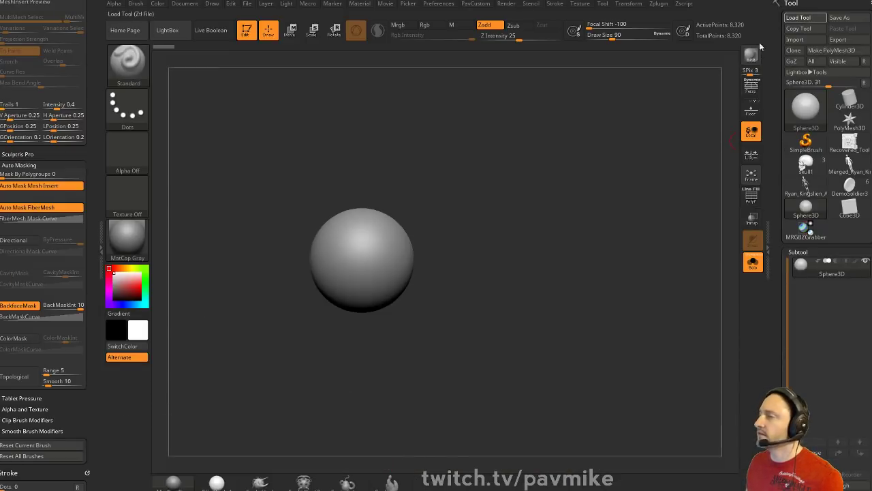
click(798, 23)
double_click(179, 44)
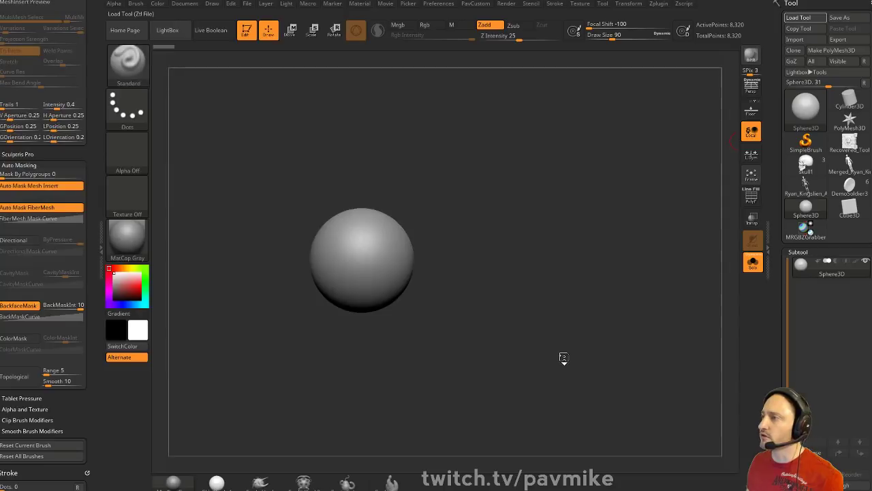
drag(571, 296, 618, 385)
drag(619, 385, 453, 196)
key(shift)
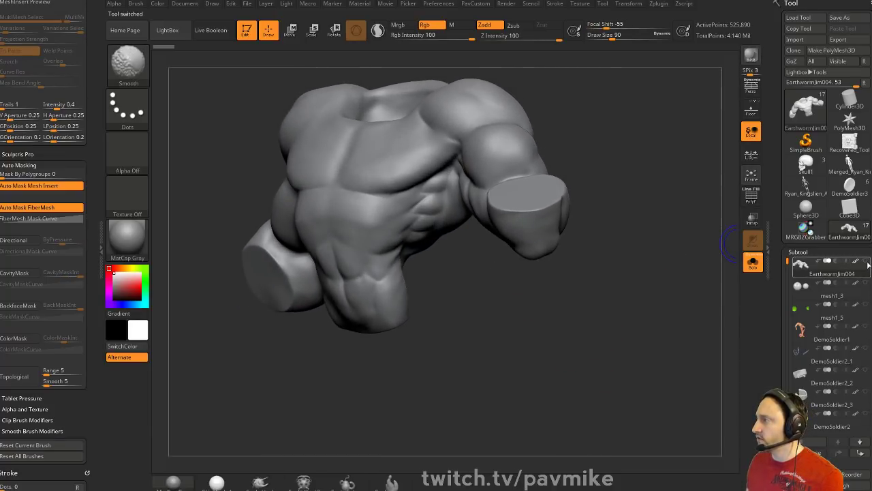
Turn off Solo to show all subtools of the character, hide the mesh1_2 subtool and select mesh1_1
click(753, 262)
mouse_move(666, 209)
mouse_down()
mouse_move(674, 250)
mouse_move(684, 259)
mouse_up()
key(shift)
shift+click(856, 263)
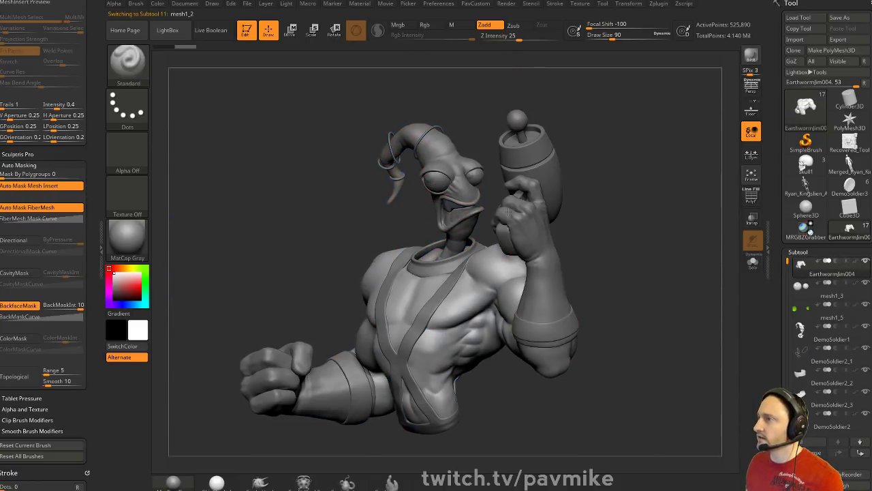
click(865, 261)
click(840, 294)
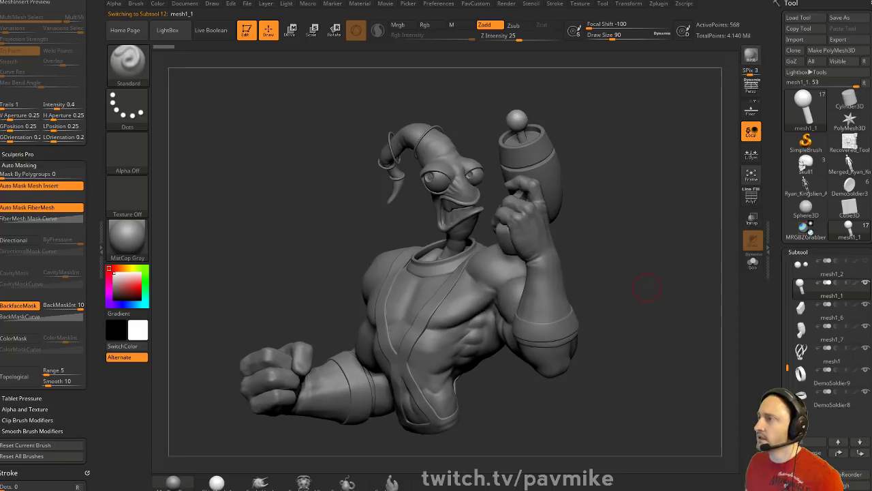
Set the draw size to 65 and enlarge the Earthworm Jim bust in the view
drag(646, 287, 665, 285)
key(s)
mouse_move(670, 186)
mouse_down()
mouse_move(621, 199)
mouse_move(635, 216)
mouse_move(589, 214)
mouse_move(653, 223)
mouse_up()
key(s)
key(s)
alt+drag(682, 238, 646, 226)
key(s)
mouse_move(649, 227)
mouse_down()
mouse_move(680, 225)
mouse_move(653, 220)
mouse_move(668, 229)
mouse_move(642, 230)
mouse_up()
key(s)
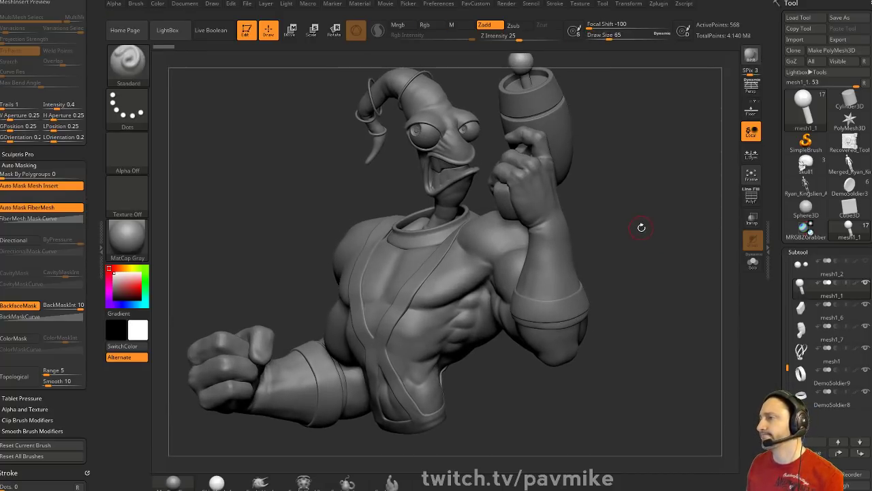
Examine the Earthworm Jim bust from several sides
drag(638, 221, 508, 292)
drag(593, 281, 466, 289)
drag(322, 200, 633, 276)
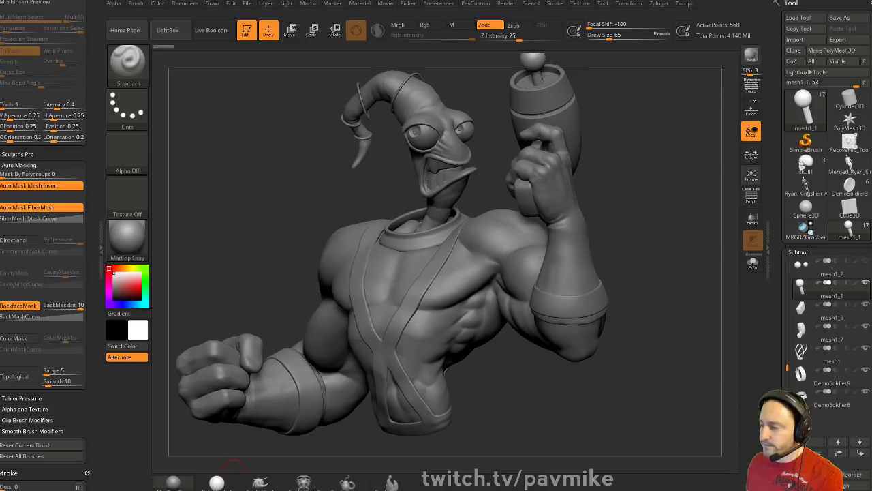
Switch to the YouTube channel in the browser, play the "ZBrush 2018 Sculptris Pro Project Primitive Earthworm Jim Speedsculpt" upload and pause it
drag(477, 487, 210, 0)
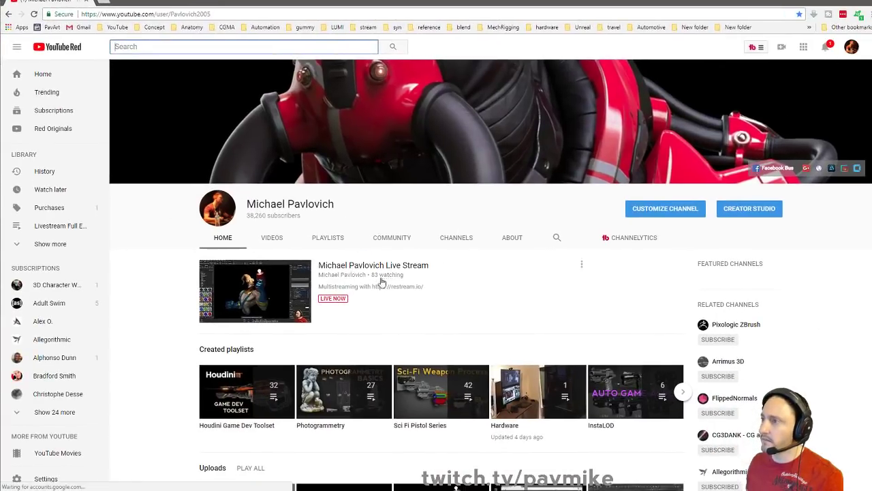
scroll(387, 280, down, 1)
scroll(387, 279, down, 3)
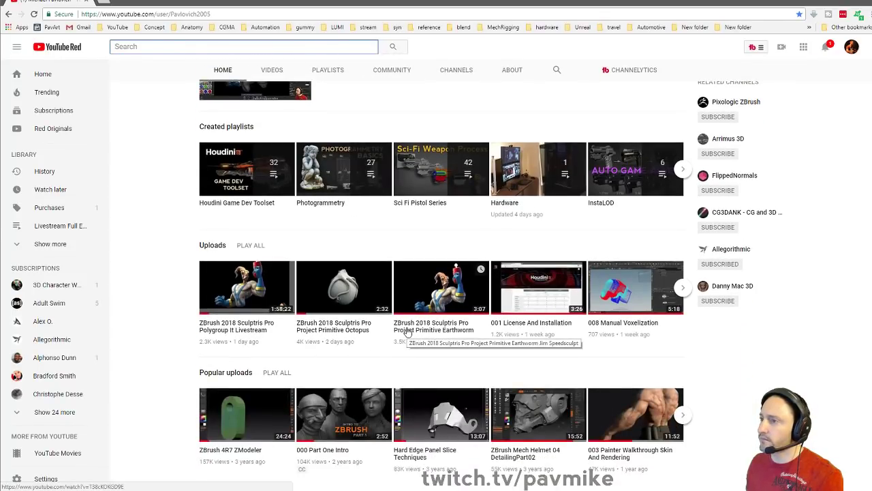
click(446, 330)
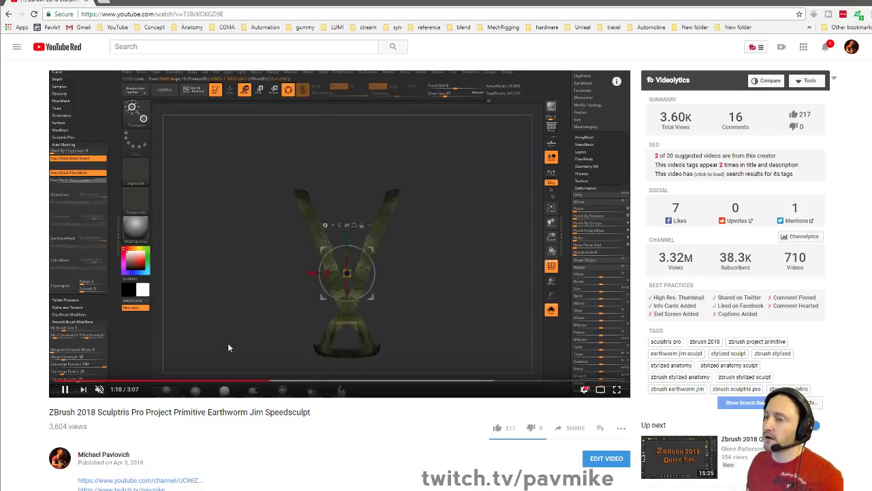
click(64, 391)
Switch back to ZBrush, select the Sphere3D tool, convert it to a PolyMesh3D and turn on its polyframe display
key(alt+Tab)
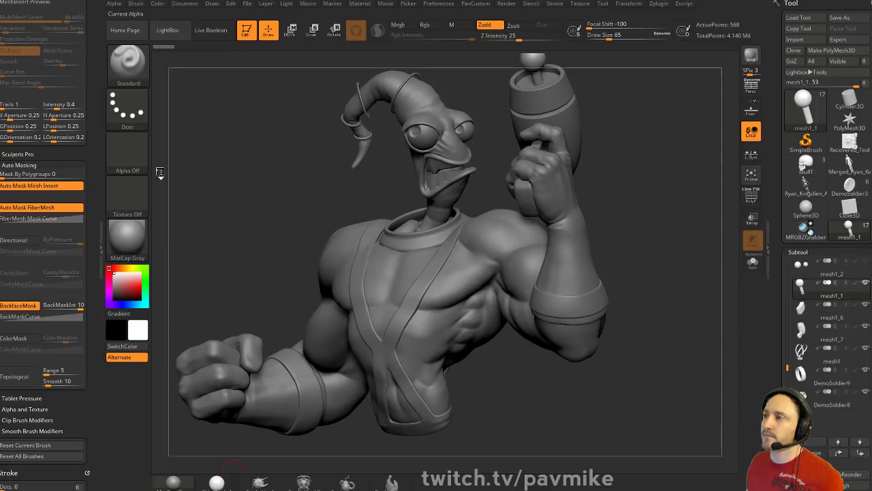
click(807, 206)
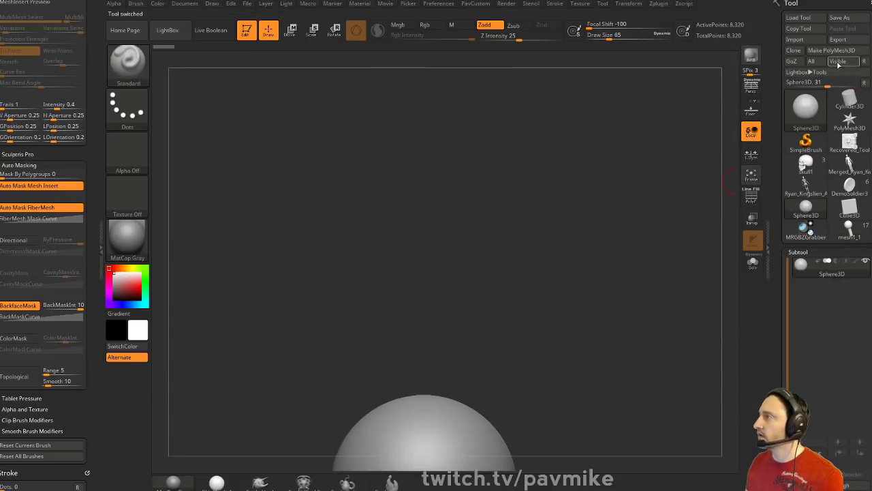
click(832, 50)
alt+drag(621, 328, 633, 170)
click(746, 197)
mouse_move(694, 212)
alt+mouse_down()
mouse_move(652, 248)
mouse_move(644, 230)
alt+mouse_up()
key(s)
key(s)
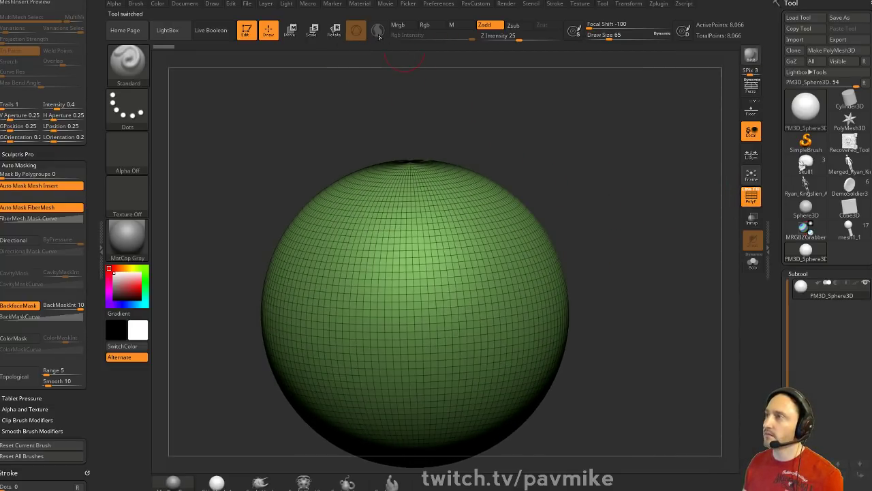
Try a Standard brush stroke on the sphere and undo it
drag(357, 89, 612, 111)
drag(784, 198, 780, 99)
drag(471, 247, 412, 310)
key(ctrl+z)
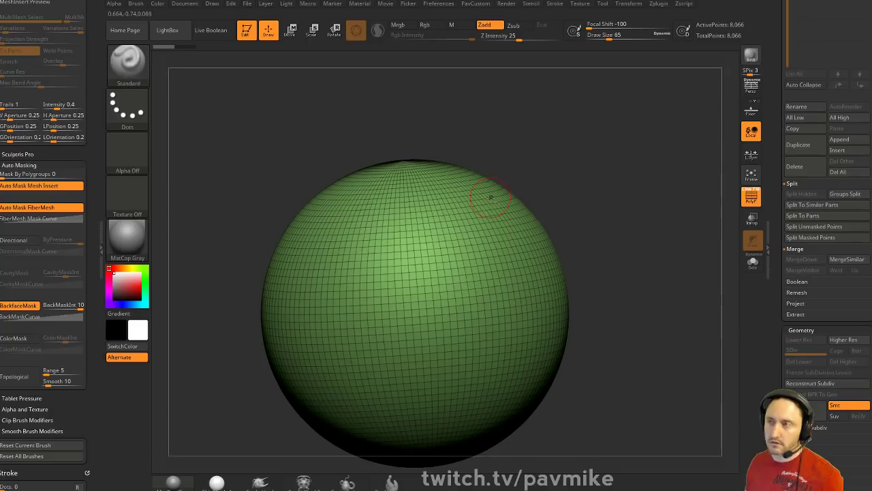
Try the FreeHand stroke type for the Standard brush, and reset all brushes to their defaults
click(145, 120)
click(269, 114)
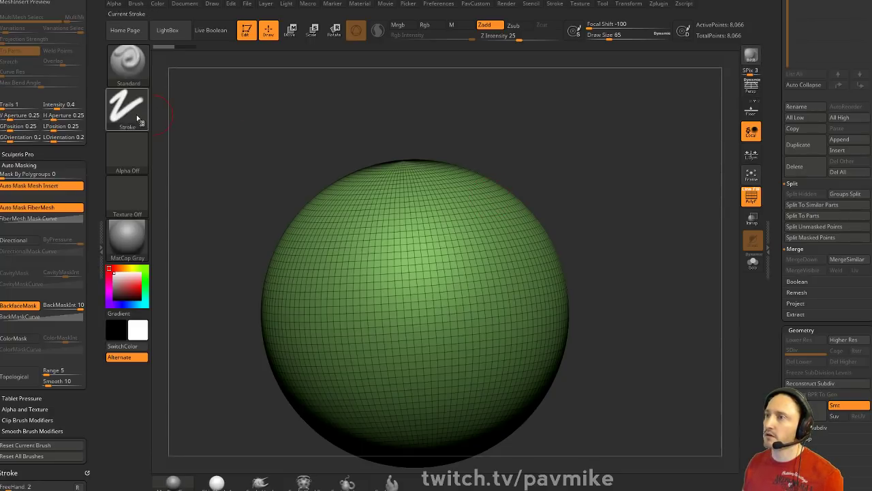
click(135, 3)
scroll(180, 289, down, 10)
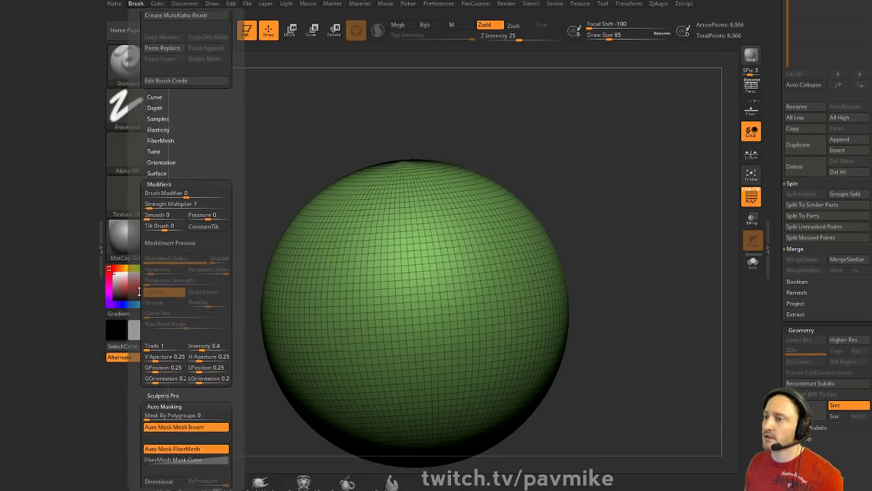
click(180, 289)
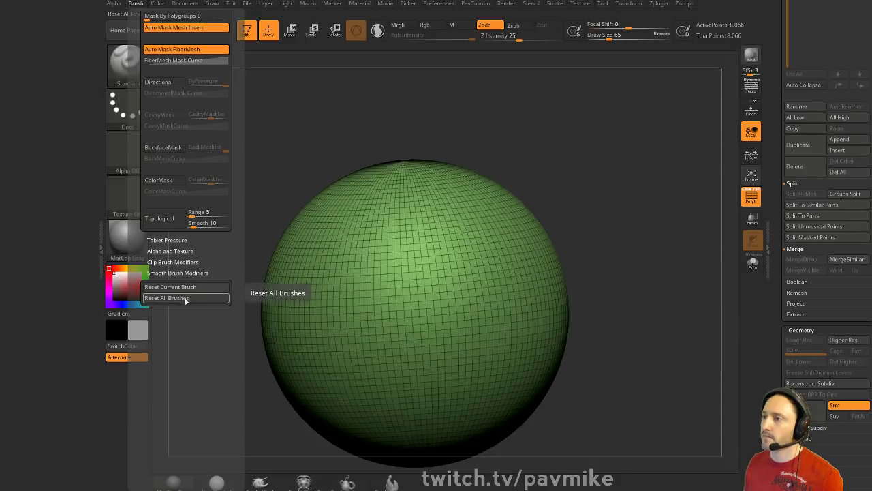
Try Standard brush strokes on the sphere, undo them and turn off the polyframe display
drag(189, 302, 189, 324)
mouse_move(531, 119)
mouse_down()
mouse_move(510, 98)
mouse_move(521, 101)
mouse_up()
drag(392, 217, 554, 274)
key(ctrl+z)
mouse_move(427, 271)
mouse_down()
mouse_move(471, 272)
mouse_move(450, 265)
mouse_up()
key(shift+f)
key(ctrl+z)
Set the Standard brush to Rgb painting with Zadd off and choose black as the colour
drag(647, 239, 614, 225)
click(424, 25)
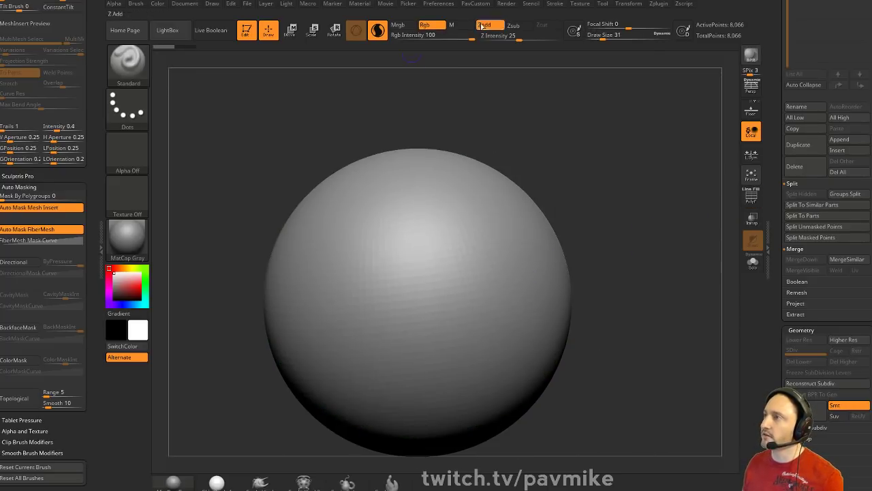
drag(129, 283, 110, 302)
key(ctrl+f)
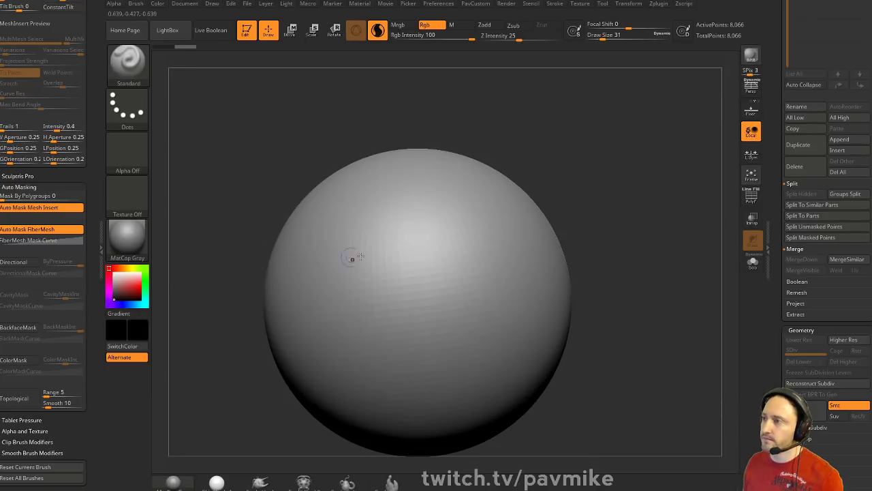
Try a black paint stroke on the front of the sphere and undo it
mouse_move(363, 257)
mouse_down()
mouse_move(392, 325)
mouse_move(359, 254)
mouse_up()
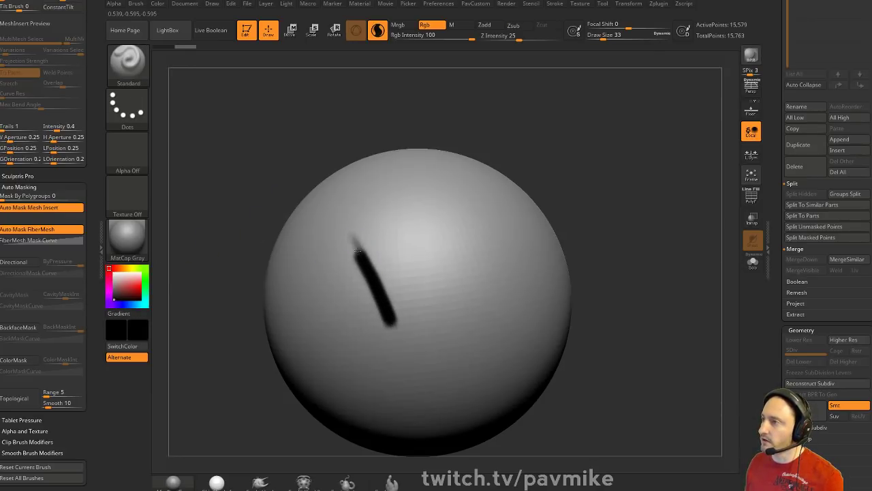
alt+drag(589, 214, 580, 195)
key(ctrl+z)
Reduce the draw size to 23 and paint a closed angular outline in black on the front of the sphere
key(bracketleft)
drag(344, 245, 374, 316)
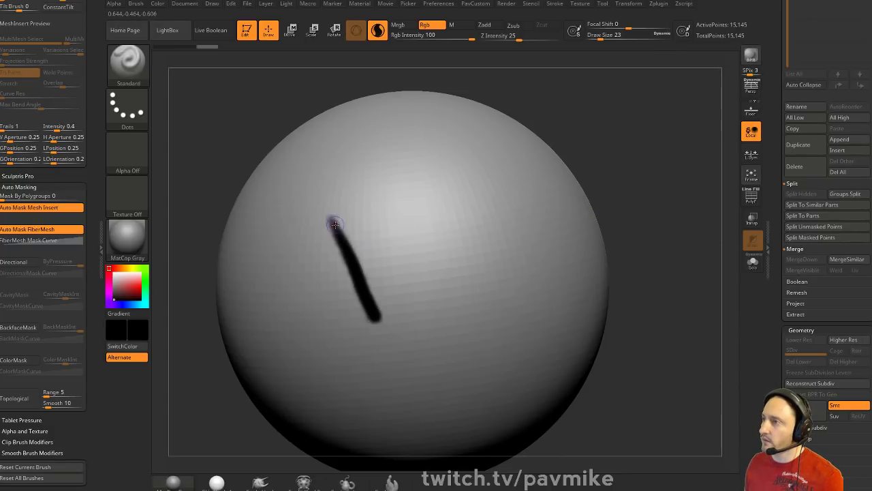
mouse_move(332, 219)
mouse_down()
mouse_move(400, 188)
mouse_move(430, 186)
mouse_move(447, 233)
mouse_move(500, 234)
mouse_move(492, 311)
mouse_move(379, 316)
mouse_up()
drag(655, 286, 728, 190)
drag(384, 297, 367, 334)
Paint a four-sided black outline adjoining the left edge of the angular outline, redoing the uneven lower line
drag(289, 261, 366, 330)
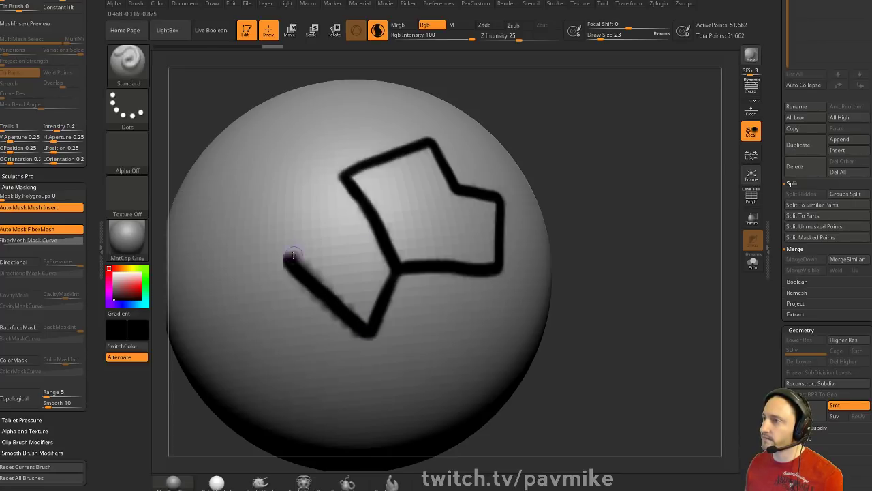
key(ctrl+z)
drag(297, 270, 368, 334)
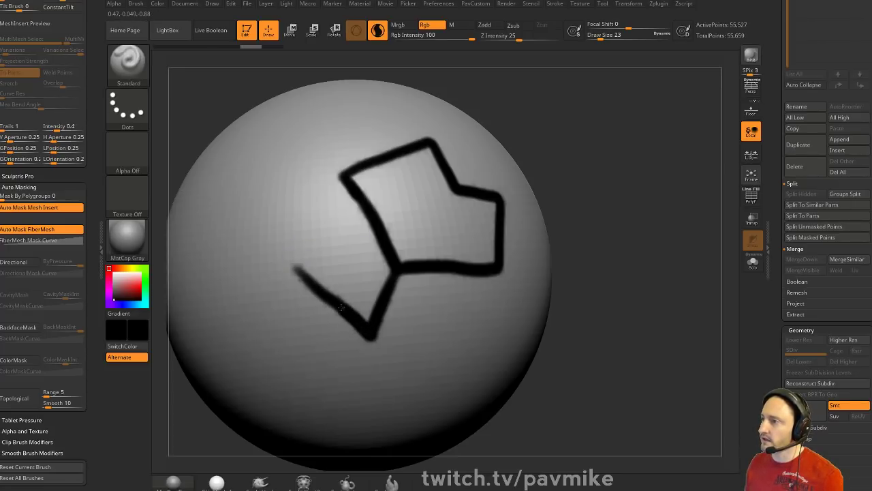
key(1)
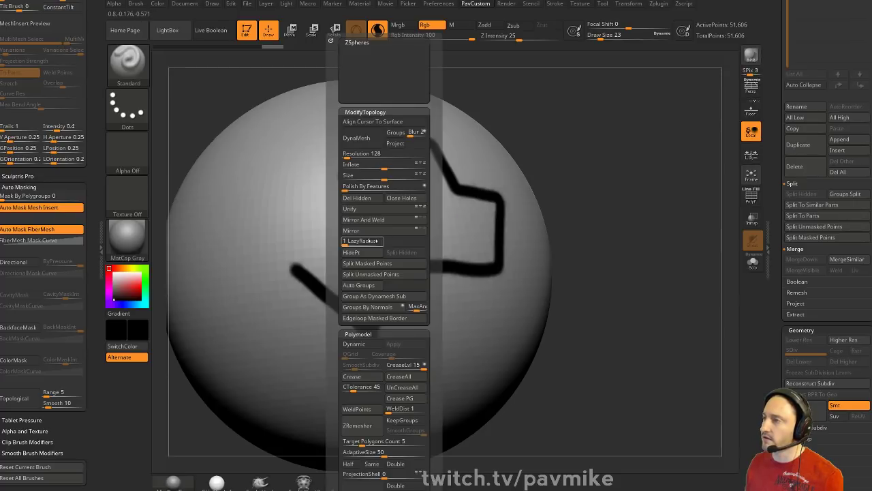
drag(300, 256, 337, 178)
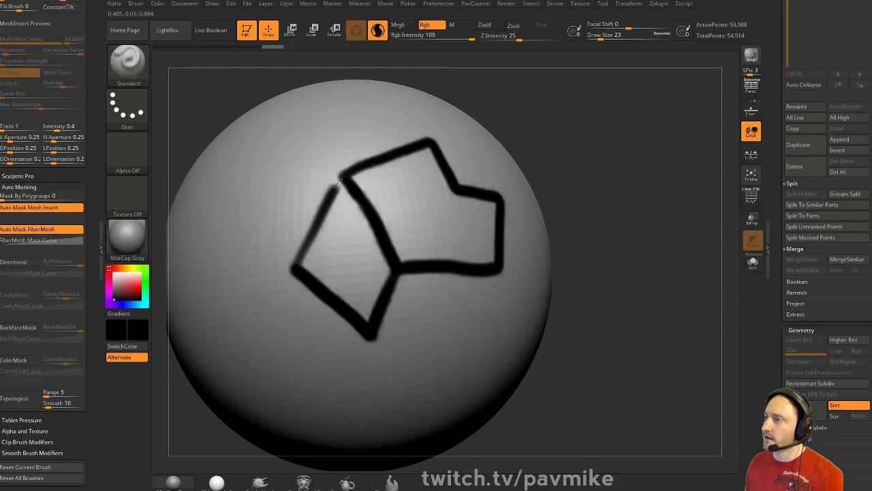
drag(317, 215, 292, 270)
Paint a third, rounded black outline directly below the angular one, sharing its lower edge
mouse_move(631, 153)
mouse_down()
mouse_move(607, 160)
mouse_move(638, 137)
mouse_move(631, 160)
mouse_up()
mouse_move(336, 295)
mouse_down()
mouse_move(414, 311)
mouse_move(443, 234)
mouse_up()
key(ctrl+z)
mouse_move(338, 294)
mouse_down()
mouse_move(445, 312)
mouse_move(448, 231)
mouse_up()
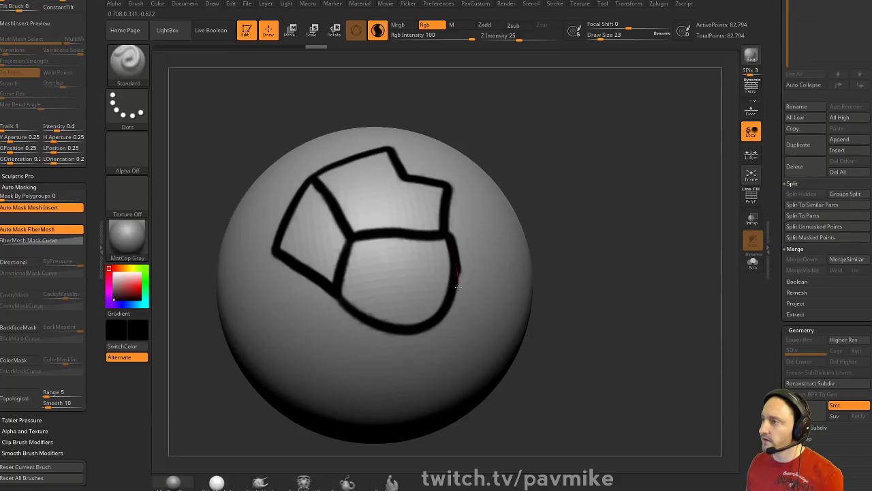
mouse_move(500, 189)
mouse_down()
mouse_move(606, 193)
mouse_move(643, 175)
mouse_move(640, 185)
mouse_up()
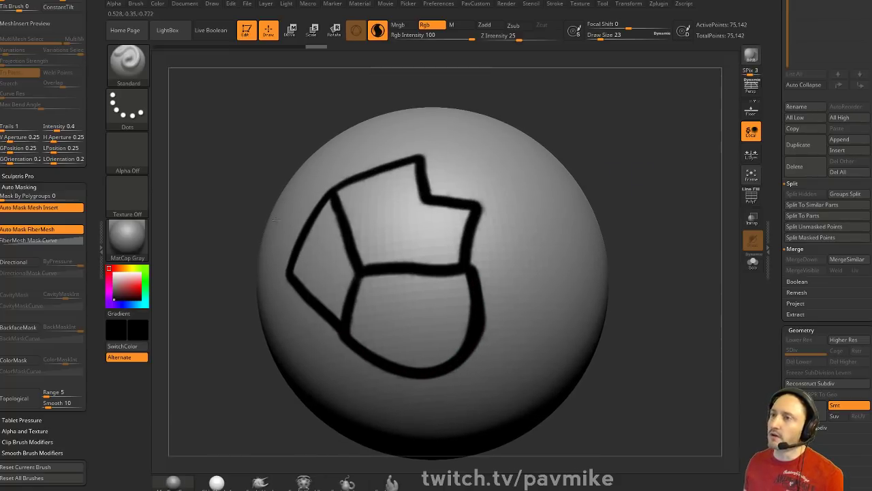
Replace the docked Brush palette with the Zplugin palette and expand its PolyGroupIt section
drag(92, 27, 90, 409)
click(86, 2)
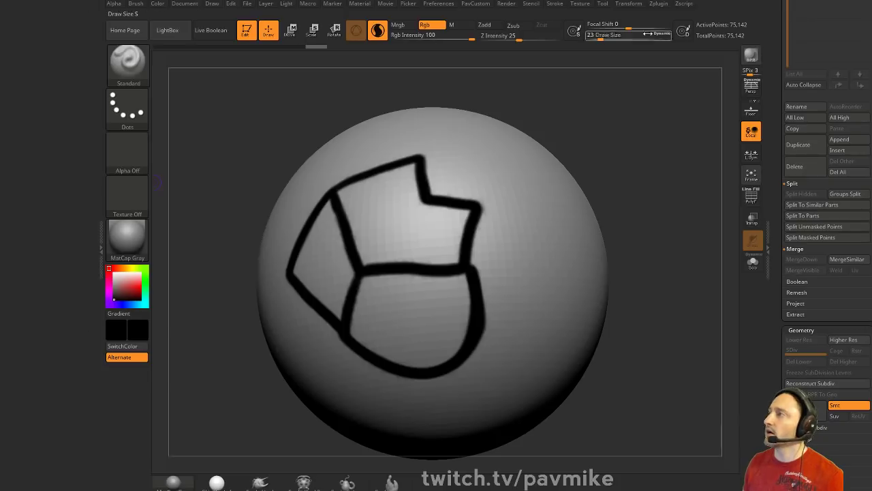
click(662, 5)
drag(652, 16, 66, 81)
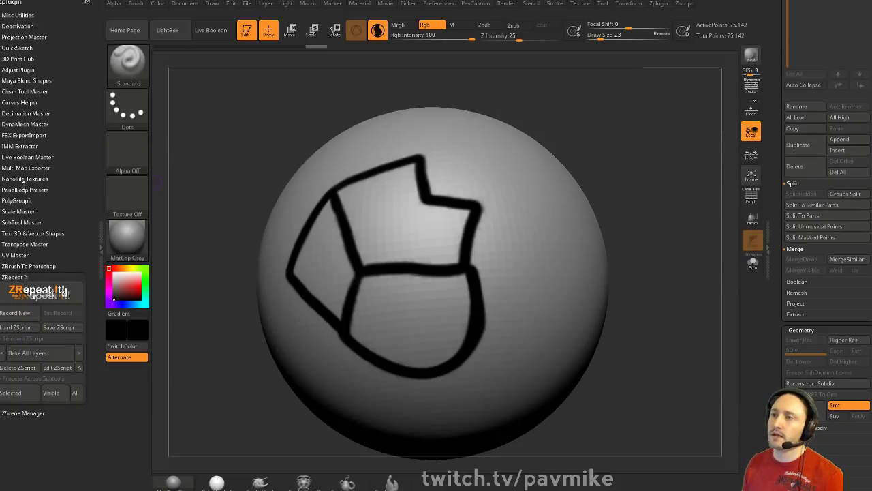
key(shift)
click(26, 277)
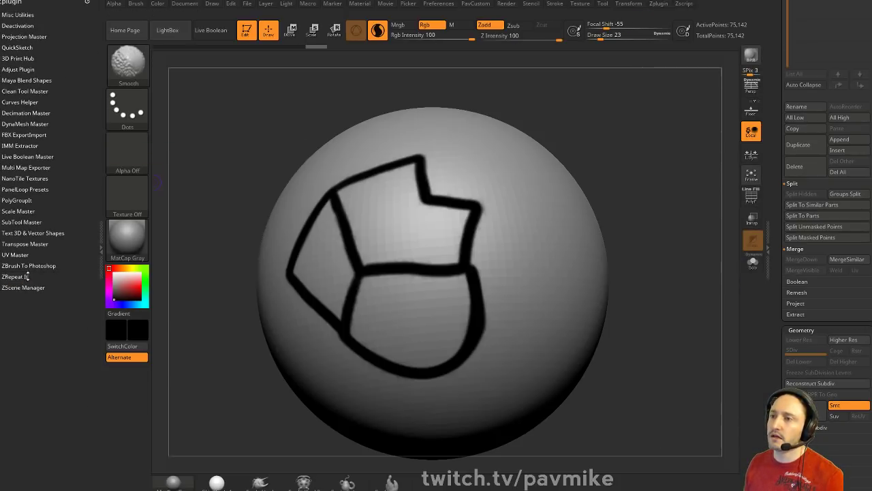
click(25, 199)
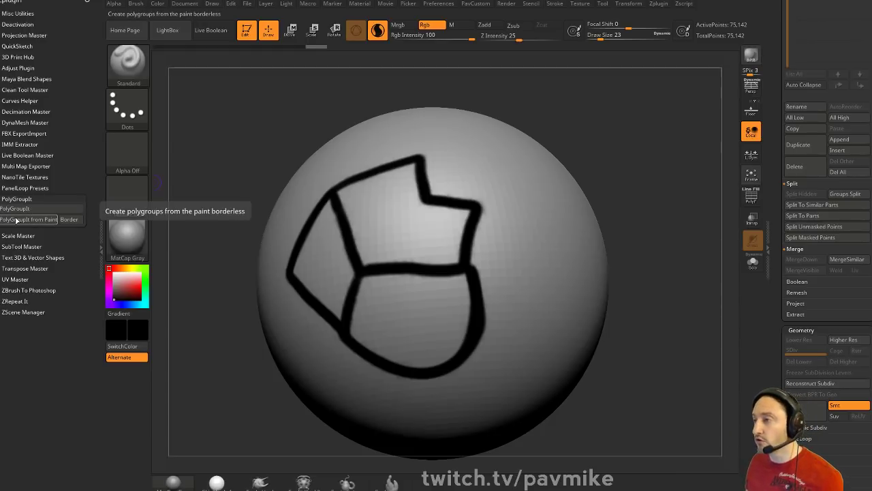
Create borderless polygroups from the painted outlines and display the polygroup colours without wireframe lines
click(16, 220)
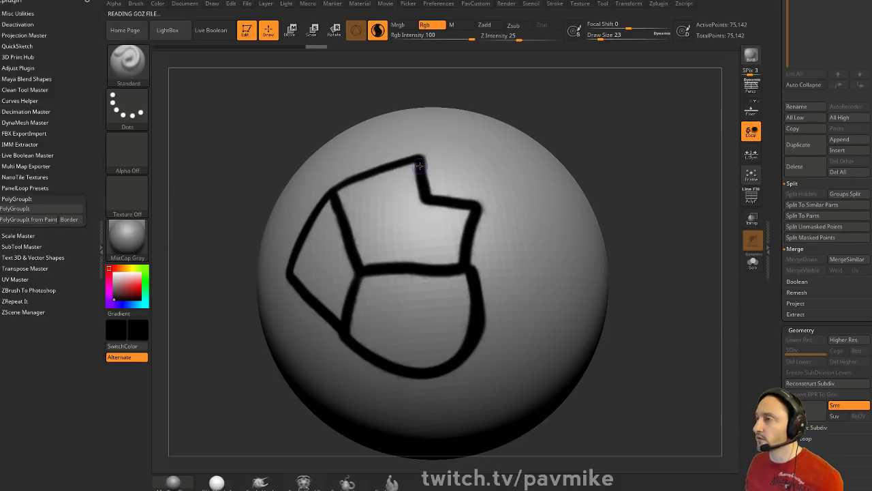
click(751, 197)
drag(695, 156, 687, 173)
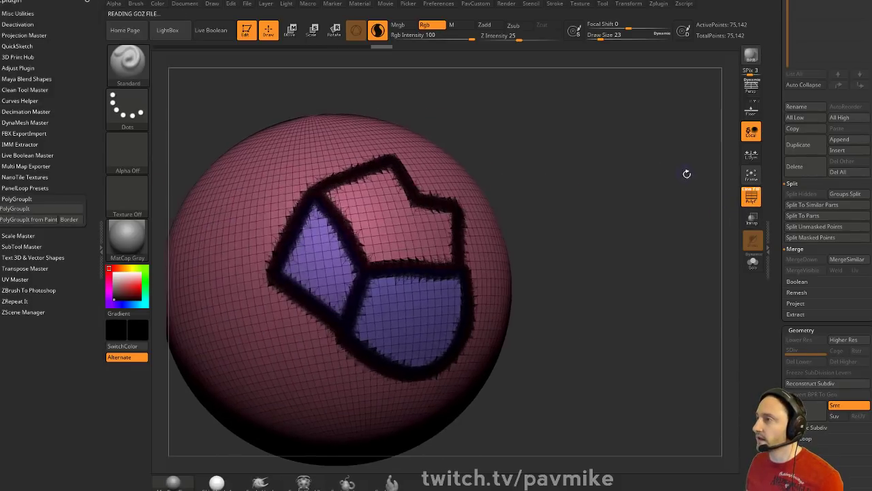
click(747, 190)
ctrl+right_drag(654, 178, 633, 173)
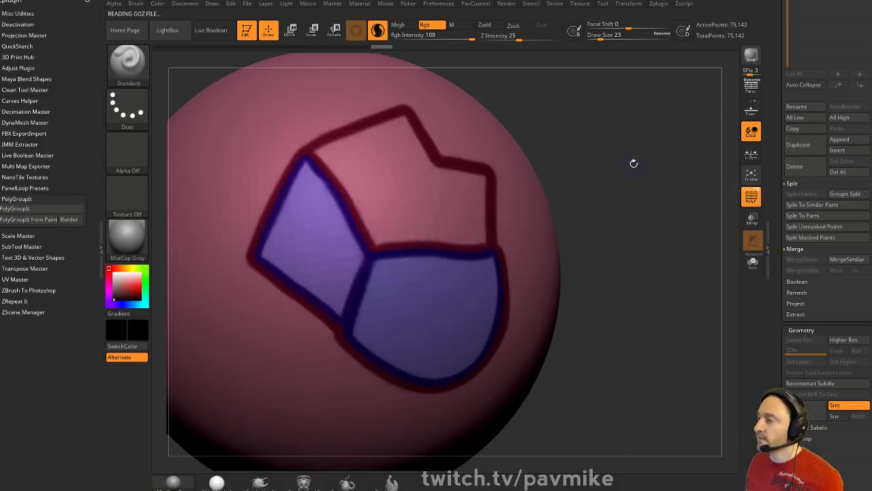
Isolate the generated polygroups in turn to examine them, restoring full visibility after each
drag(781, 134, 796, 283)
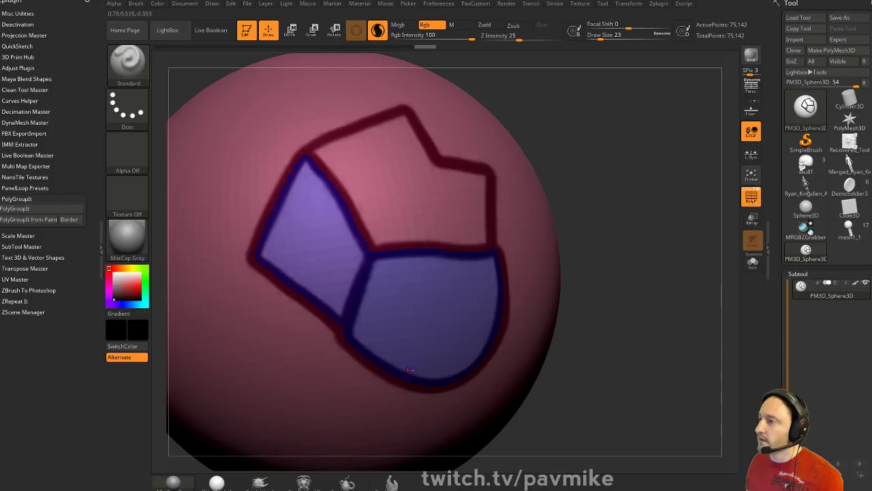
ctrl+shift+click(351, 180)
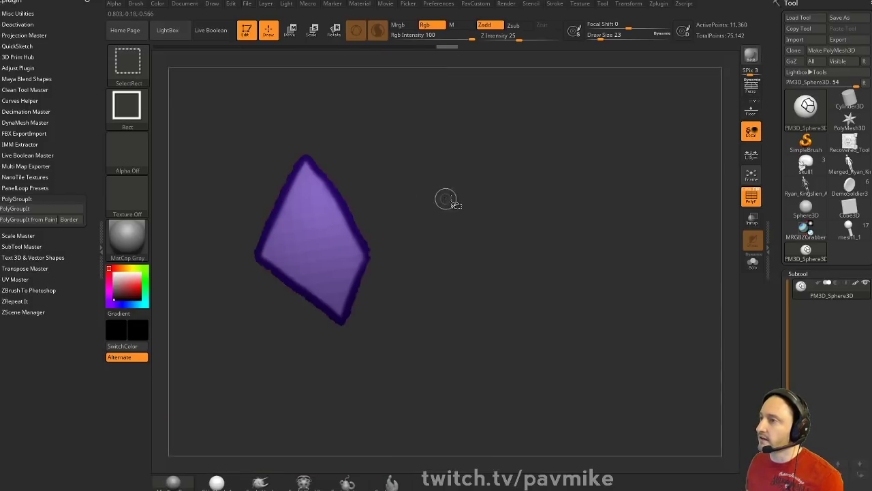
ctrl+shift+click(652, 232)
ctrl+shift+click(440, 313)
ctrl+shift+click(595, 215)
ctrl+shift+click(491, 220)
ctrl+shift+click(600, 194)
Isolate the upper angular region, assign it a new polygroup and show the whole sphere again
ctrl+shift+click(415, 203)
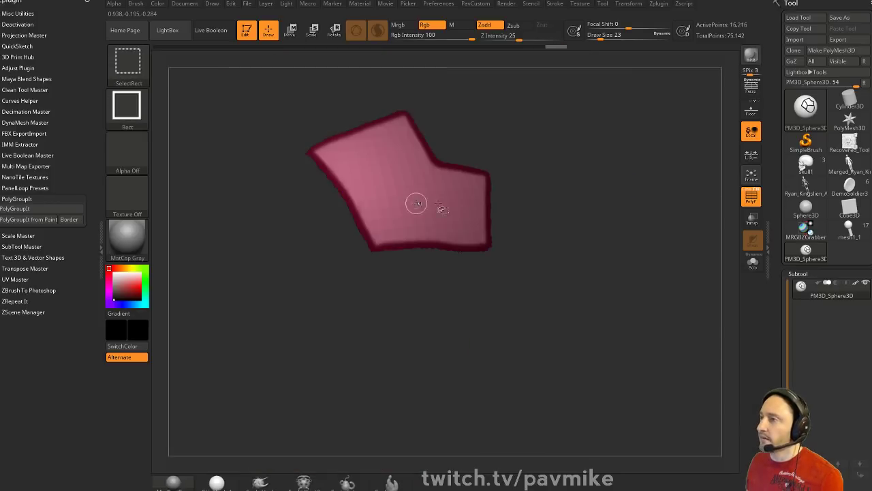
key(ctrl+w)
ctrl+shift+click(617, 187)
Isolate the lower rounded region, give it its own new polygroup and unhide the rest of the sphere
ctrl+shift+click(436, 311)
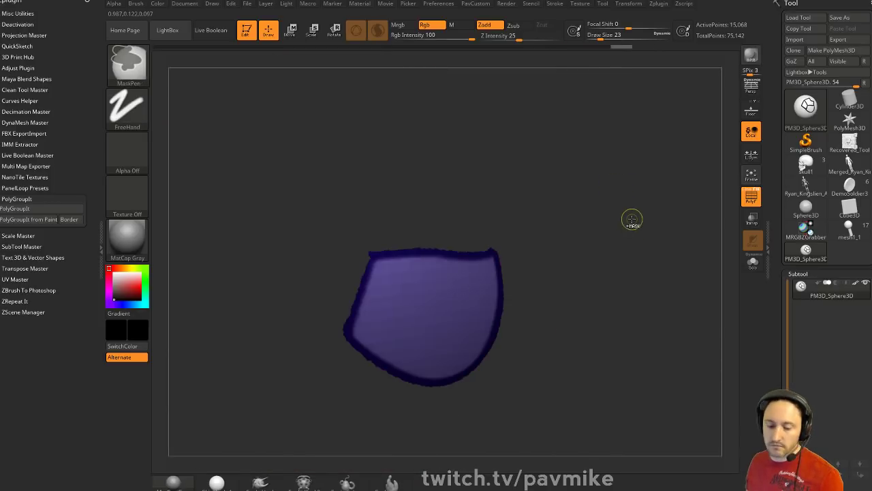
ctrl+shift+click(631, 218)
ctrl+shift+click(433, 306)
key(ctrl+w)
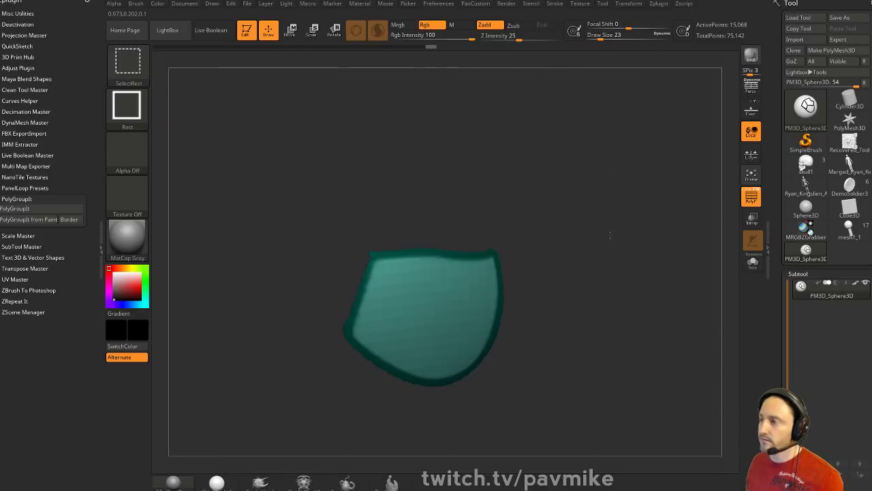
ctrl+shift+click(616, 234)
mouse_move(617, 233)
mouse_down()
mouse_move(581, 235)
mouse_move(615, 234)
mouse_up()
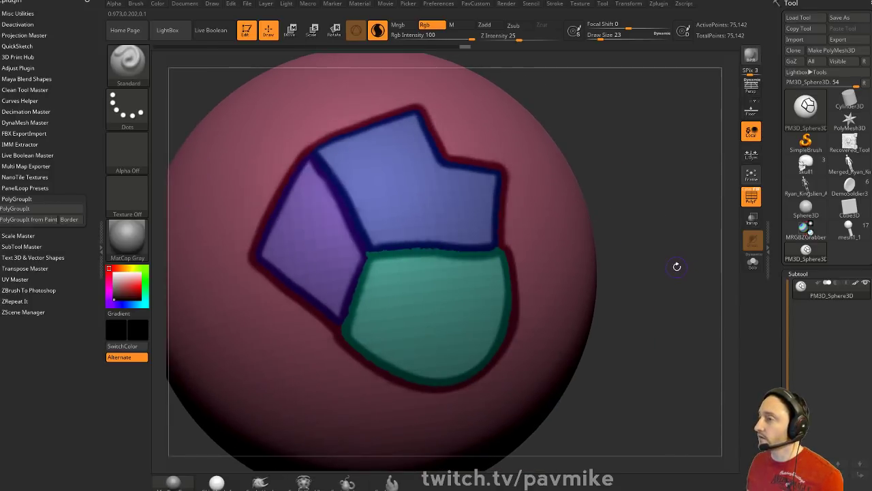
Merge the whole sphere into one polygroup and create polygroups from the paint with the Border option
key(shift+f)
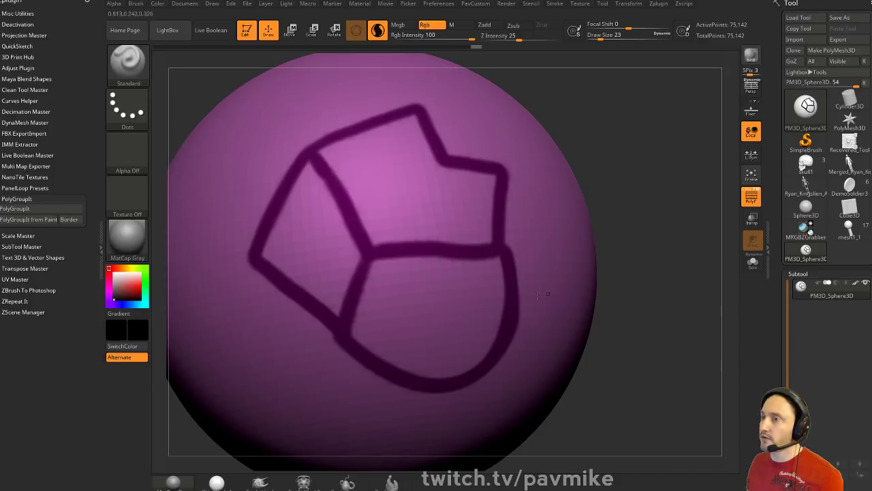
click(69, 219)
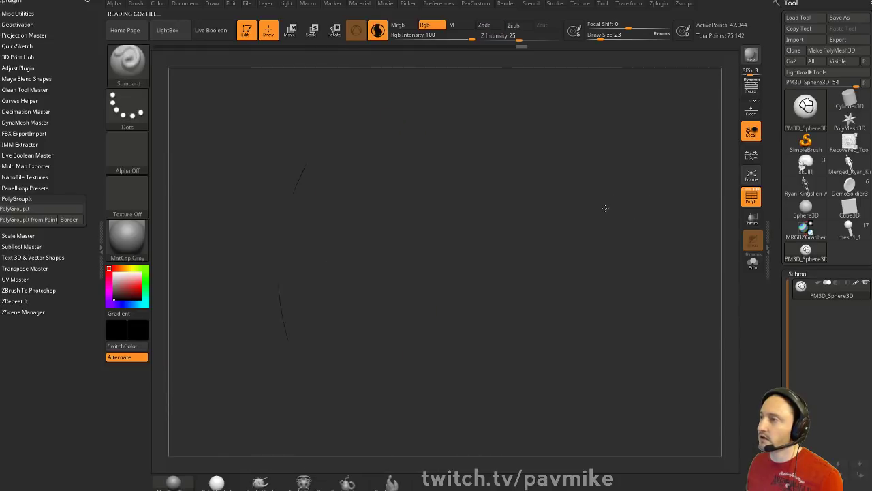
Hide and isolate the bordered polygroups one after another to examine the regions and their borders
ctrl+shift+click(442, 293)
ctrl+shift+click(458, 239)
ctrl+shift+click(449, 225)
ctrl+shift+click(241, 230)
ctrl+shift+click(292, 233)
ctrl+shift+click(235, 184)
ctrl+shift+click(335, 180)
ctrl+shift+click(236, 150)
Regroup the sphere as a single polygroup, turn off the polyframe and refill it with white to clear the painted outlines
drag(235, 150, 607, 158)
ctrl+drag(621, 148, 649, 194)
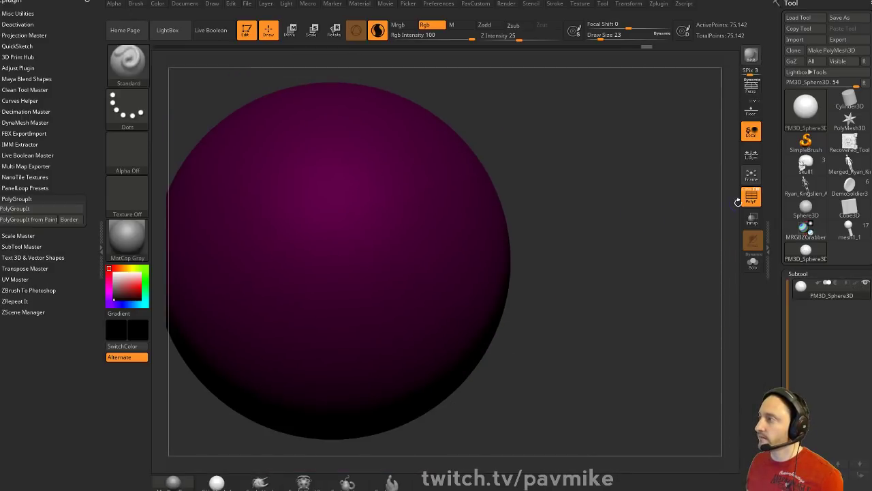
click(750, 198)
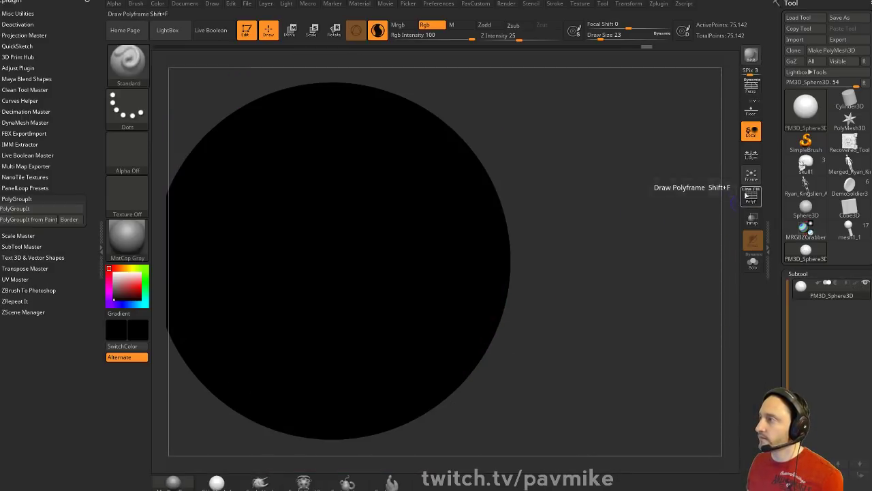
alt+drag(621, 228, 723, 206)
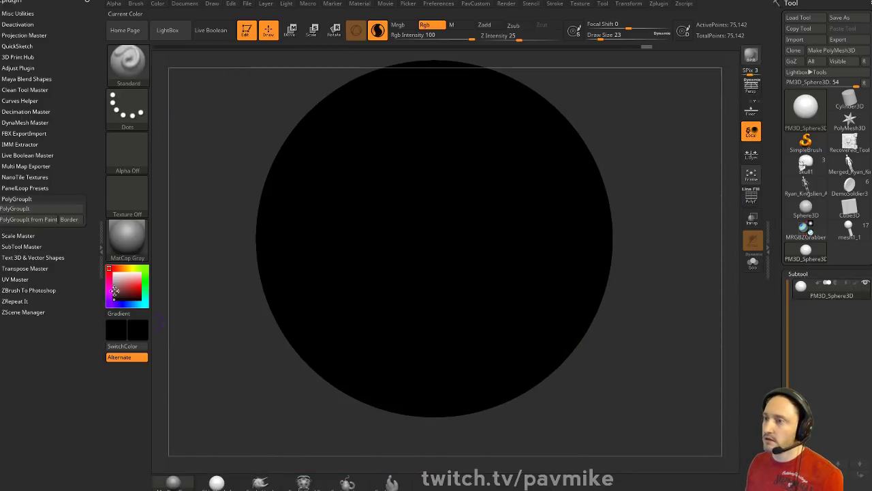
click(114, 273)
alt+drag(646, 180, 617, 203)
Choose the DamStandard brush with draw size 87 and carve the left and upper grooves of a panel on the sphere
key(b)
key(d)
key(s)
alt+drag(604, 169, 527, 200)
key(s)
drag(371, 248, 391, 248)
drag(364, 207, 400, 315)
drag(400, 315, 362, 207)
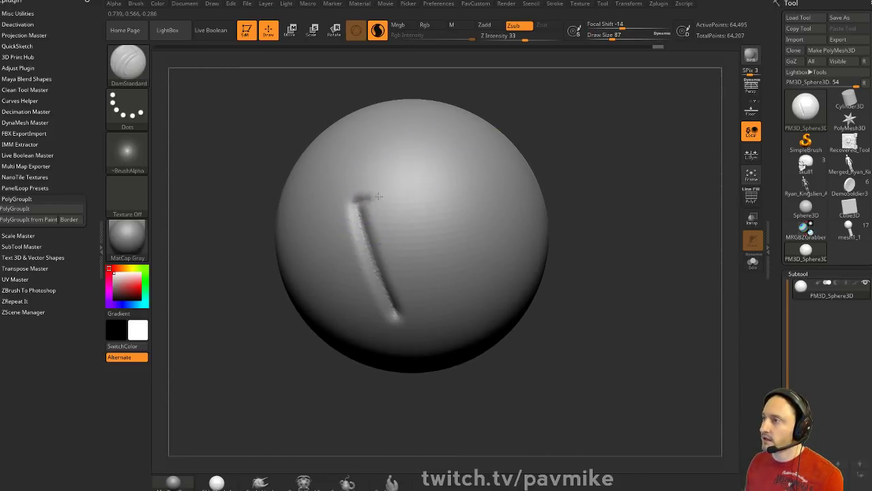
drag(379, 196, 470, 170)
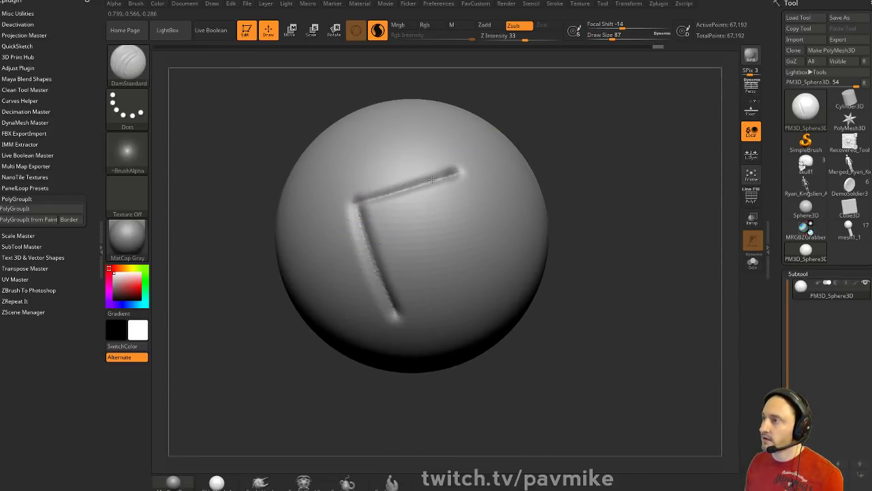
Carve the right and lower grooves to close the four-sided panel
right_drag(368, 201, 409, 180)
drag(438, 169, 478, 293)
right_drag(647, 195, 463, 299)
mouse_move(408, 298)
mouse_down()
mouse_move(501, 275)
mouse_move(404, 300)
mouse_up()
mouse_move(359, 123)
right_down()
mouse_move(371, 145)
mouse_move(373, 200)
right_up()
Carve a rounded panel adjoining the right groove of the four-sided panel
drag(344, 203, 405, 165)
right_drag(435, 147, 376, 206)
mouse_move(386, 203)
mouse_down()
mouse_move(458, 283)
mouse_move(392, 338)
mouse_move(361, 334)
mouse_move(425, 336)
mouse_up()
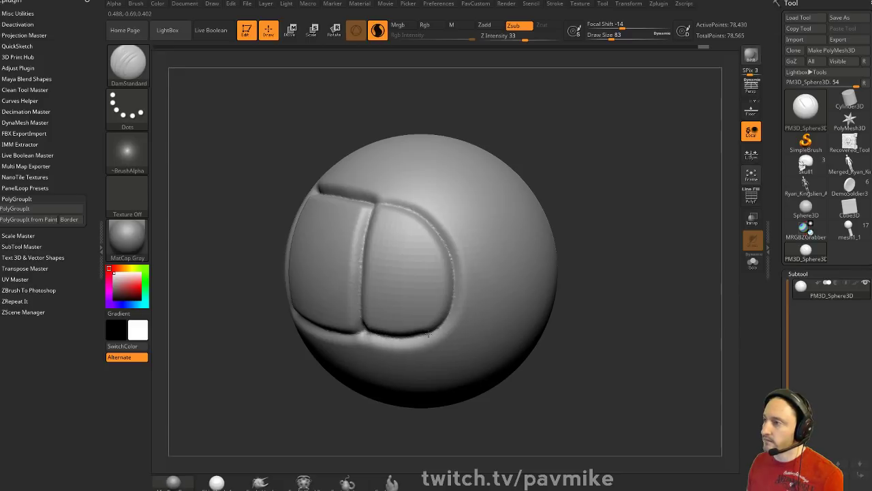
drag(409, 210, 377, 203)
mouse_move(576, 178)
mouse_down()
mouse_move(595, 121)
mouse_move(597, 175)
mouse_move(579, 181)
mouse_up()
ctrl+right_drag(578, 182, 621, 214)
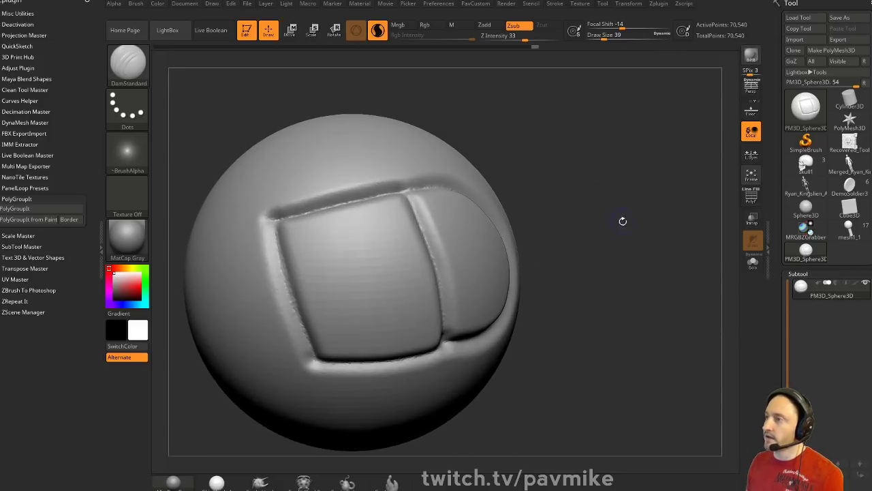
Choose the hPolish brush, try flattening the four-sided panel at draw size 112 and undo the strokes
key(b)
key(h)
key(p)
key(s)
mouse_move(358, 248)
mouse_down()
mouse_move(327, 225)
mouse_move(340, 234)
mouse_move(319, 253)
mouse_up()
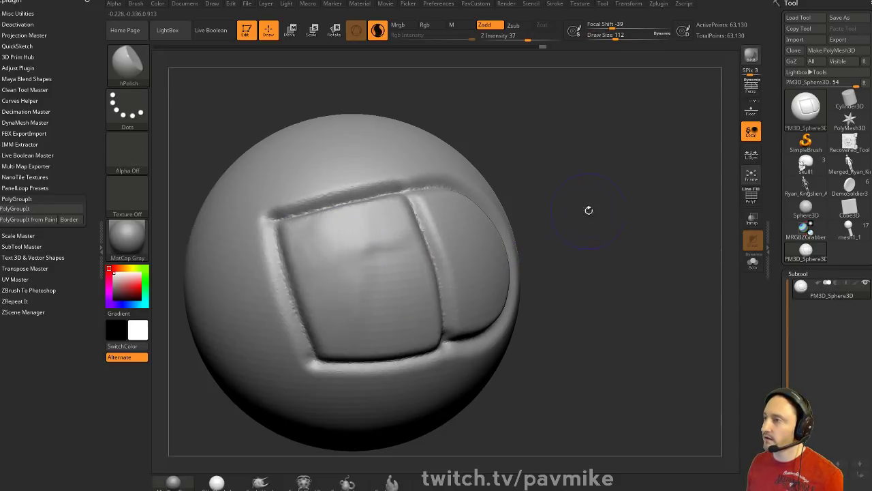
drag(574, 212, 409, 232)
key(ctrl+z)
key(ctrl+z)
key(ctrl+z)
Reduce the hPolish draw size to 90, flatten the rounded panel and smooth its surface
key(bracketleft)
drag(436, 214, 437, 240)
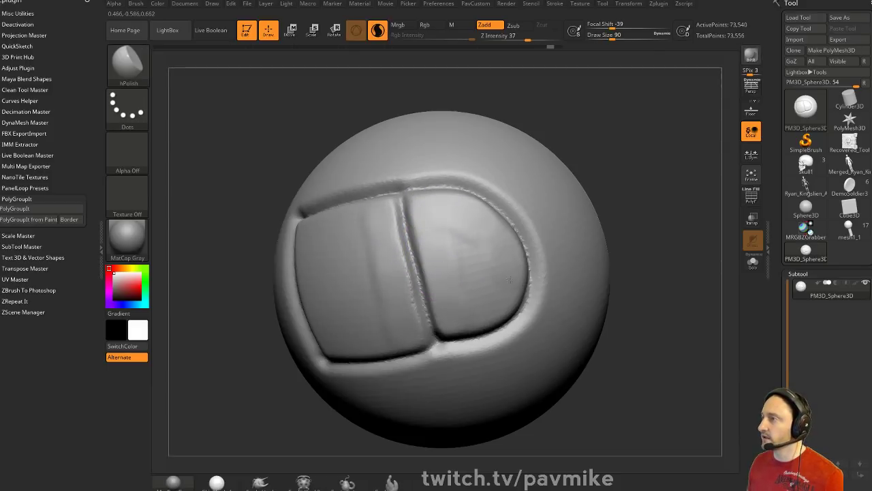
shift+drag(468, 247, 470, 236)
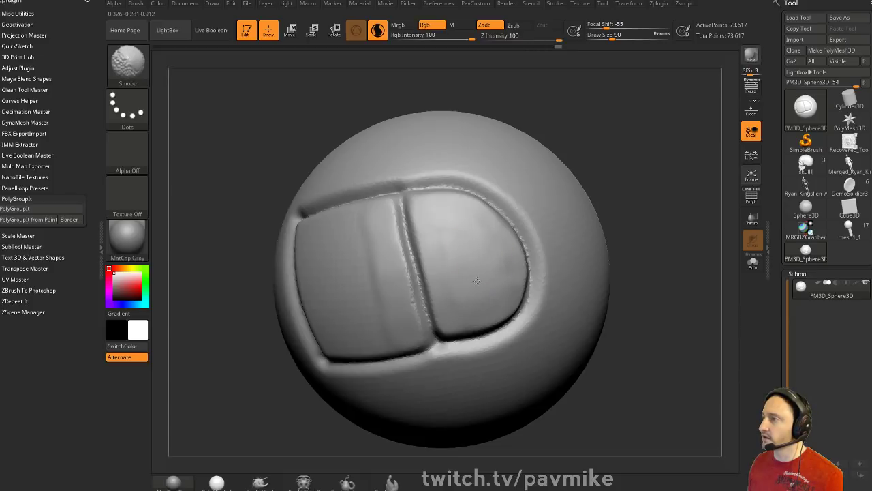
Flatten the four-sided panel with hPolish and smooth its surface near the groove shared with the rounded panel
drag(591, 153, 619, 154)
shift+drag(404, 218, 393, 193)
drag(563, 163, 603, 155)
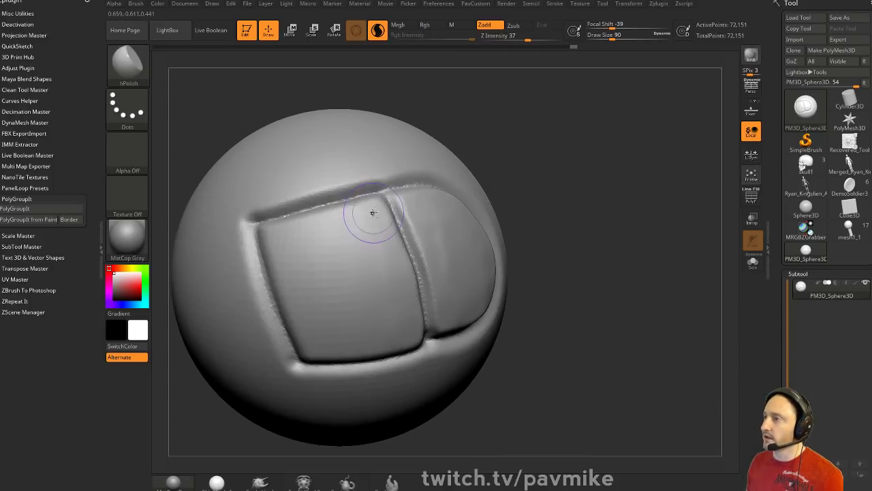
drag(555, 227, 319, 313)
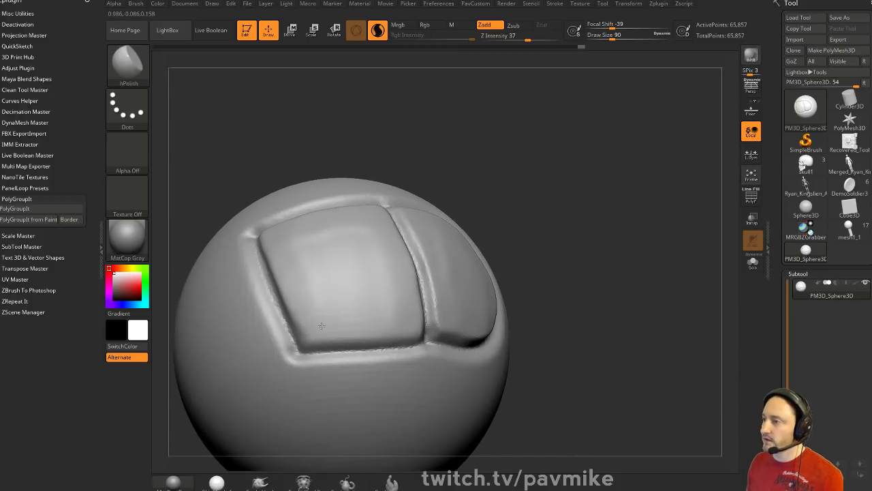
mouse_move(452, 180)
mouse_down()
mouse_move(639, 173)
mouse_move(576, 208)
mouse_up()
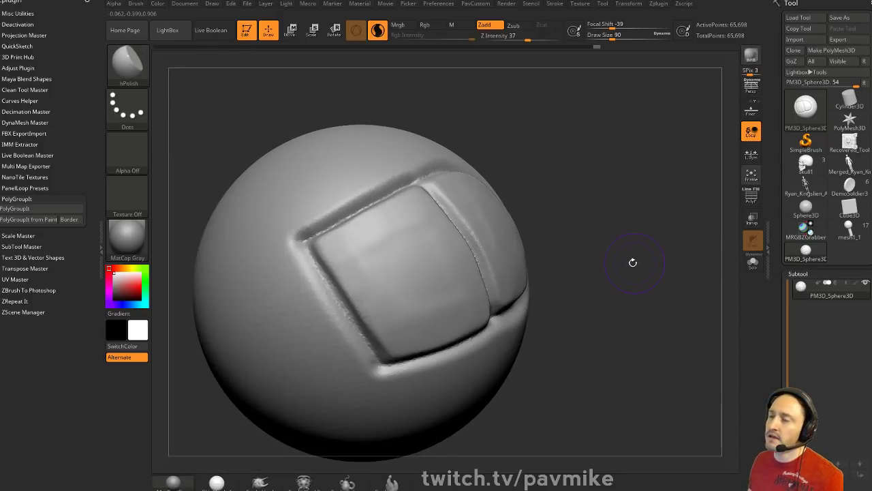
Open the sphere in PolyGroupIt and place a seed on the four-sided panel with a growth value of 0.15
click(15, 208)
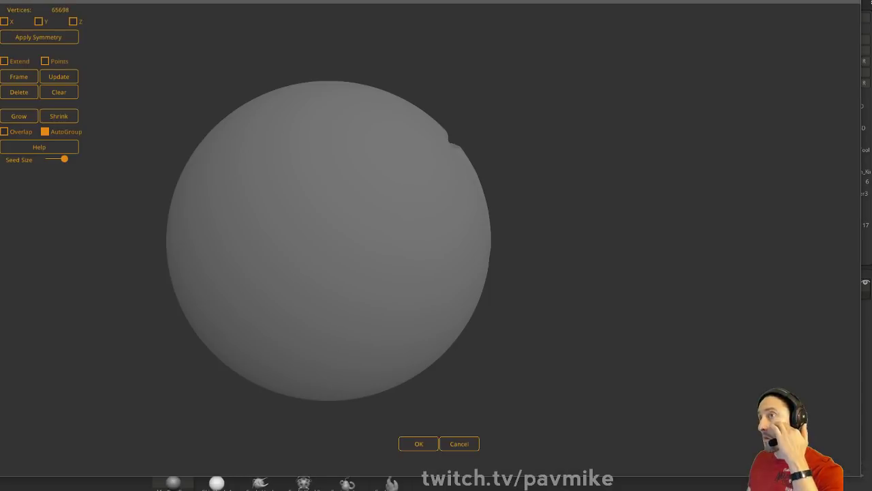
alt+drag(554, 128, 540, 159)
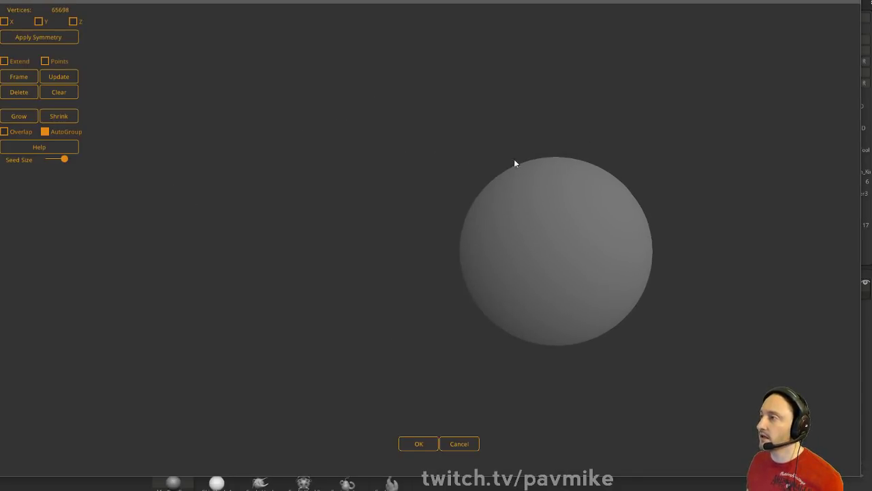
drag(440, 159, 869, 164)
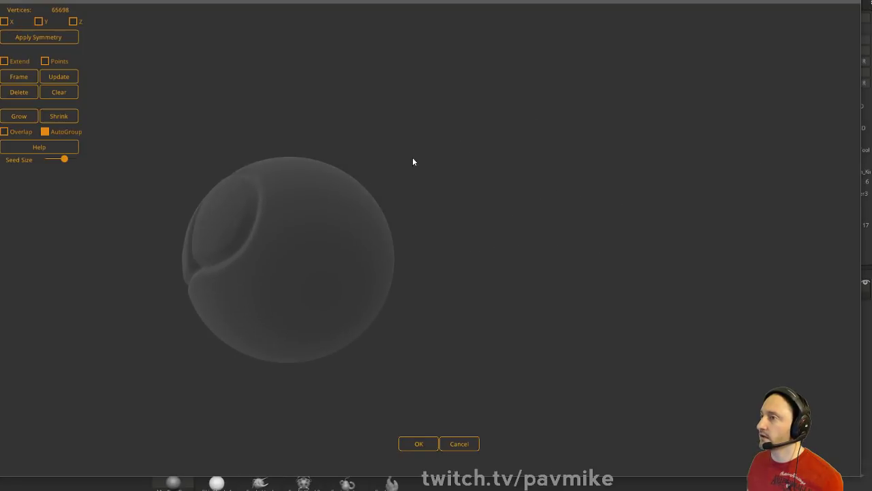
drag(411, 154, 531, 206)
right_drag(533, 211, 609, 183)
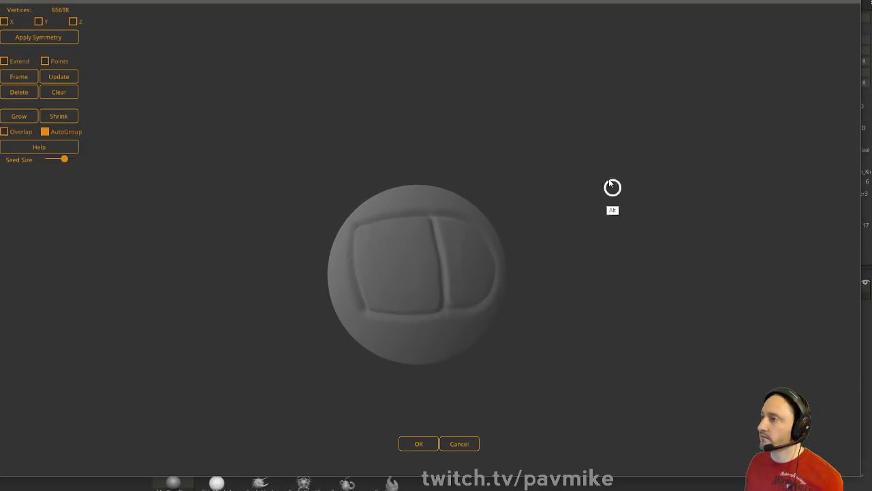
alt+drag(609, 183, 687, 283)
alt+right_drag(686, 281, 594, 142)
alt+right_drag(619, 235, 574, 163)
alt+drag(601, 272, 500, 262)
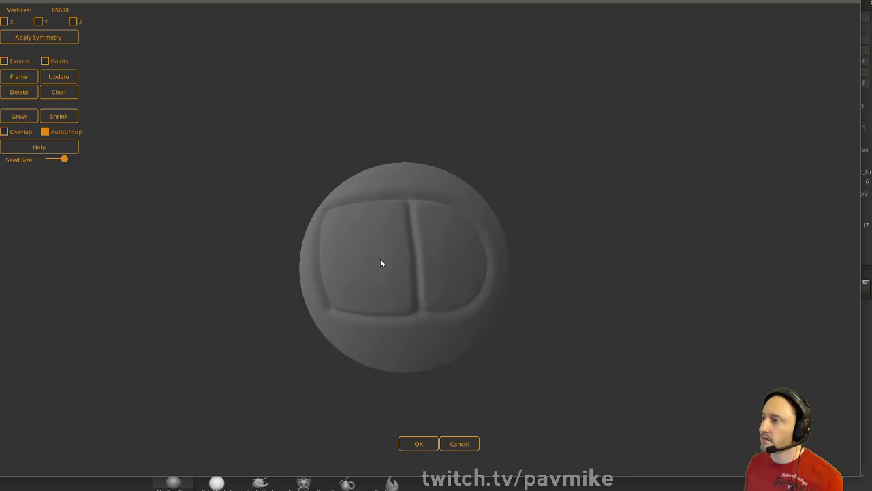
click(356, 252)
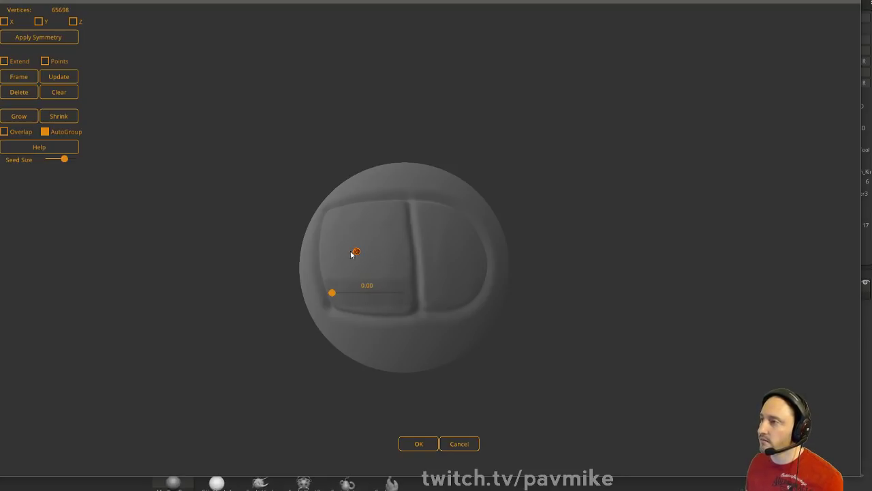
drag(332, 293, 351, 293)
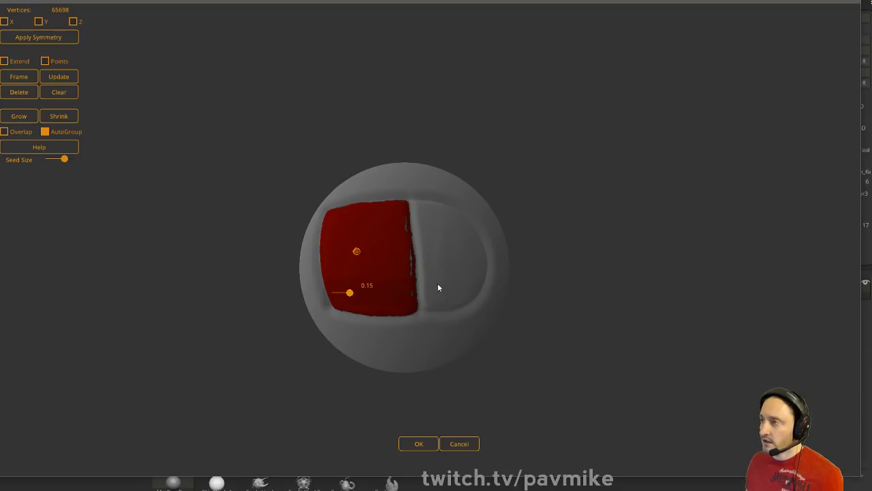
Enable Extend and seed the rounded panel with a growth value of 0.05
click(19, 62)
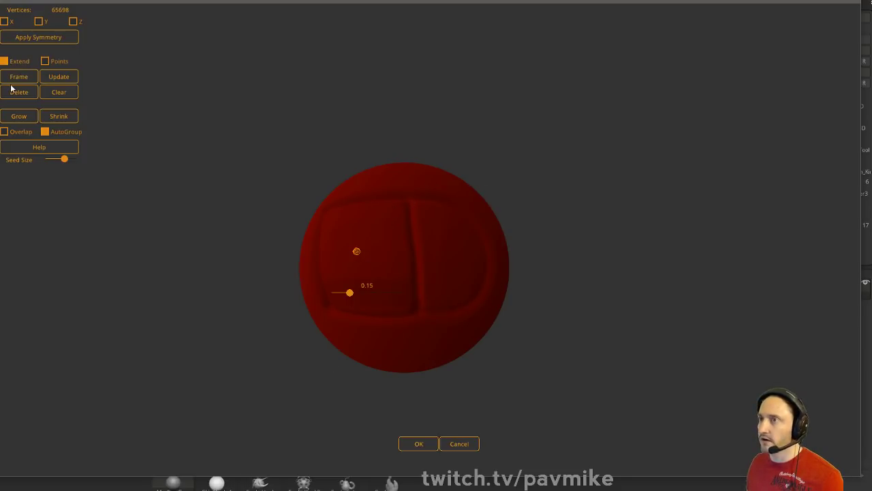
click(453, 252)
drag(447, 295, 411, 302)
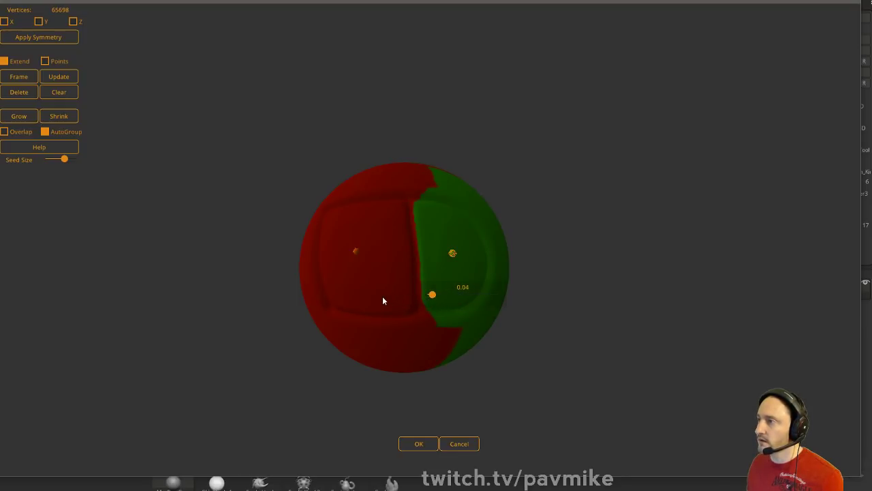
drag(569, 252, 443, 257)
mouse_move(316, 304)
mouse_down()
mouse_move(334, 304)
mouse_move(309, 307)
mouse_move(317, 304)
mouse_up()
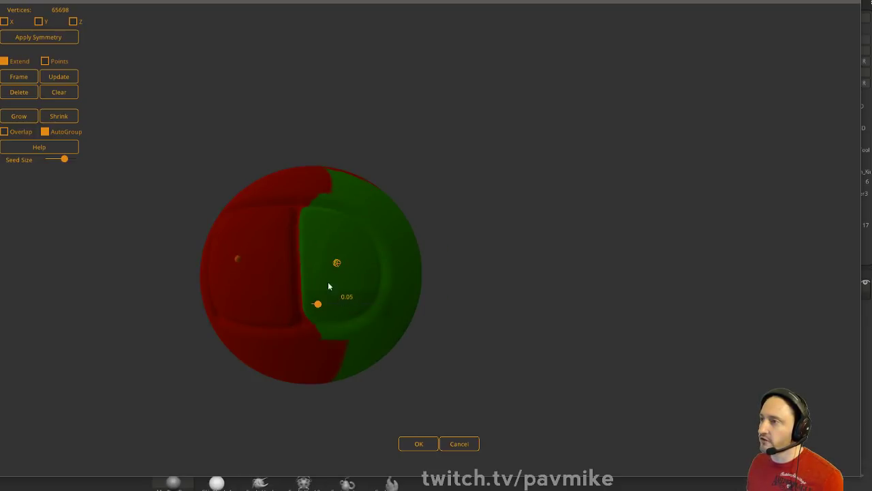
Reduce the four-sided panel's seed value to 0.09 and disable Extend
click(238, 260)
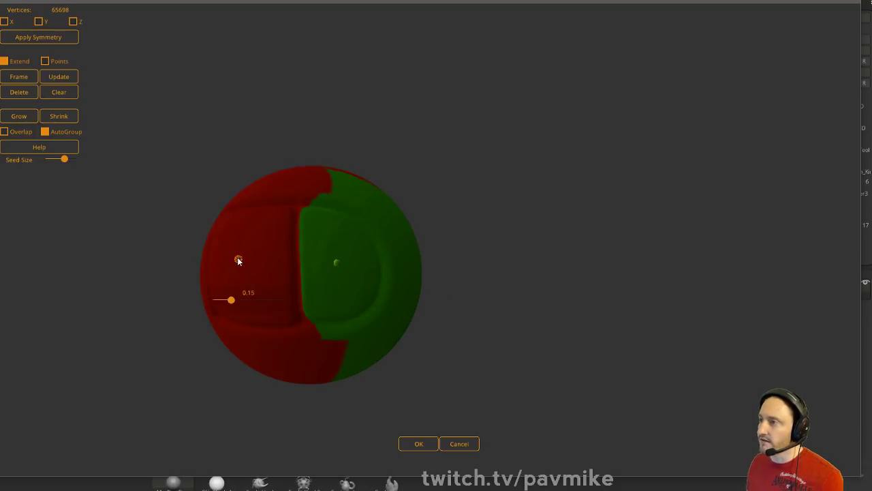
drag(231, 300, 225, 300)
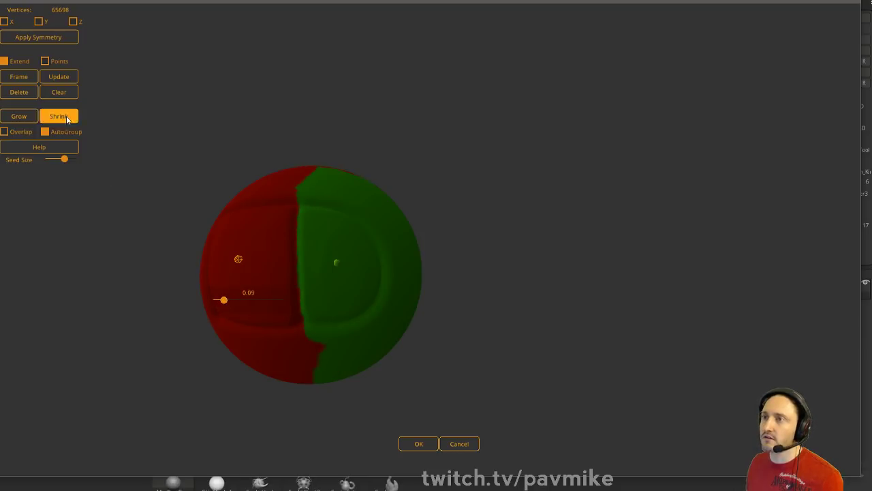
click(4, 61)
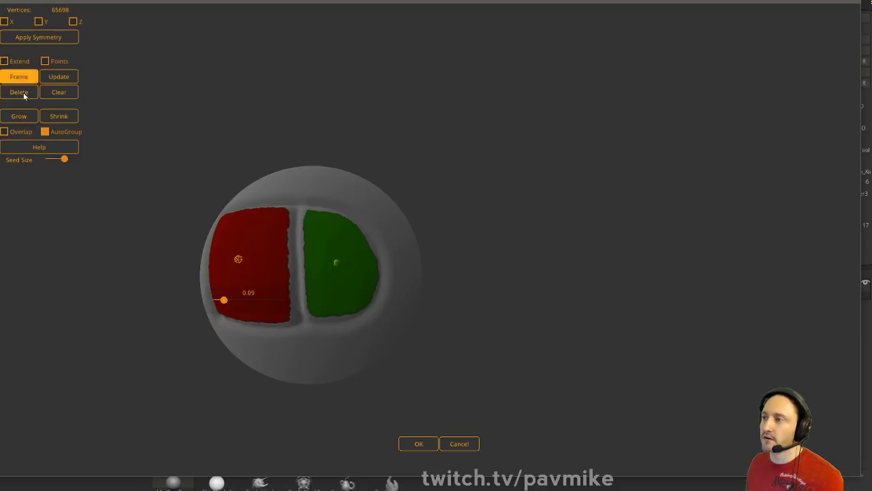
Seed the sphere's outer body with a growth value of 0.18 and enable Extend to fill the remaining gaps
drag(351, 251, 354, 318)
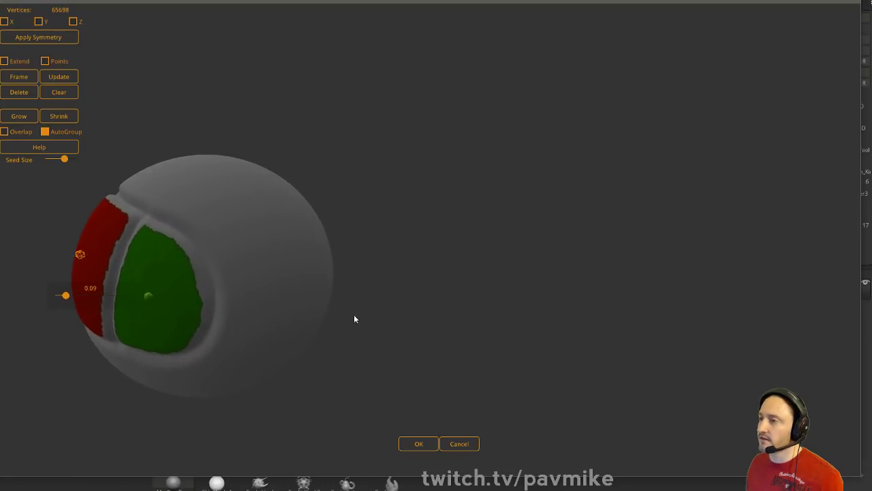
drag(218, 125, 470, 286)
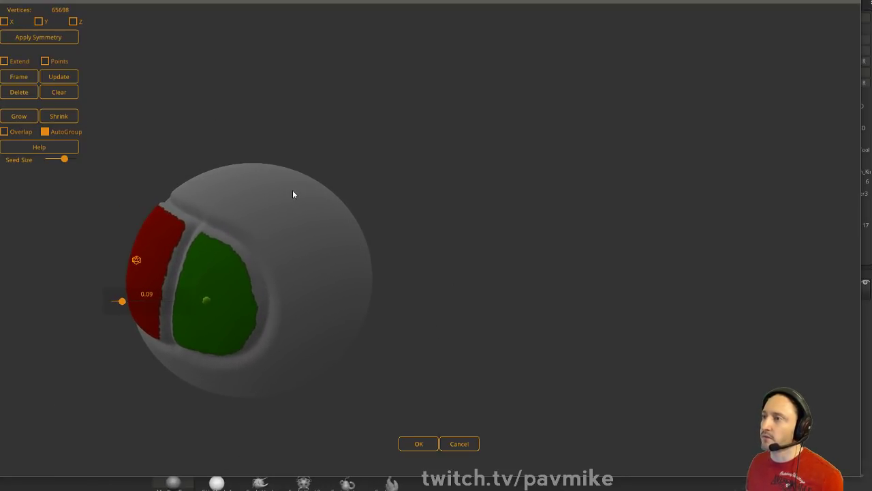
drag(313, 220, 302, 288)
click(300, 289)
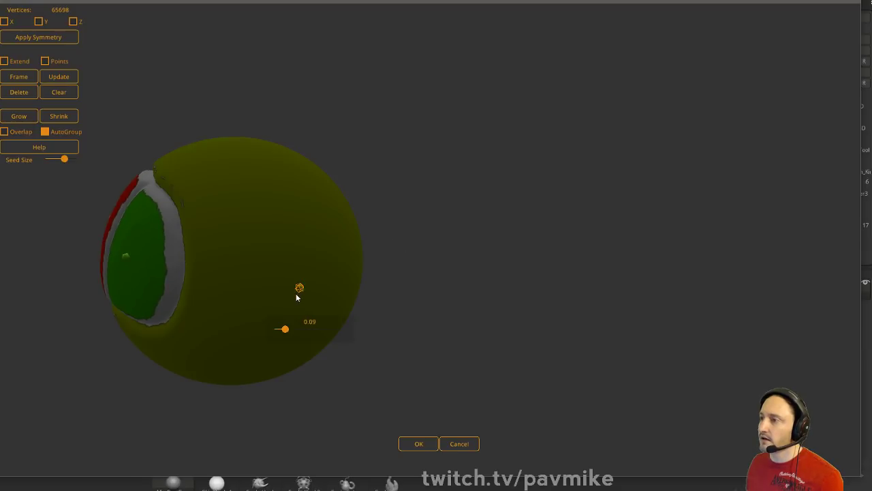
drag(284, 331, 295, 330)
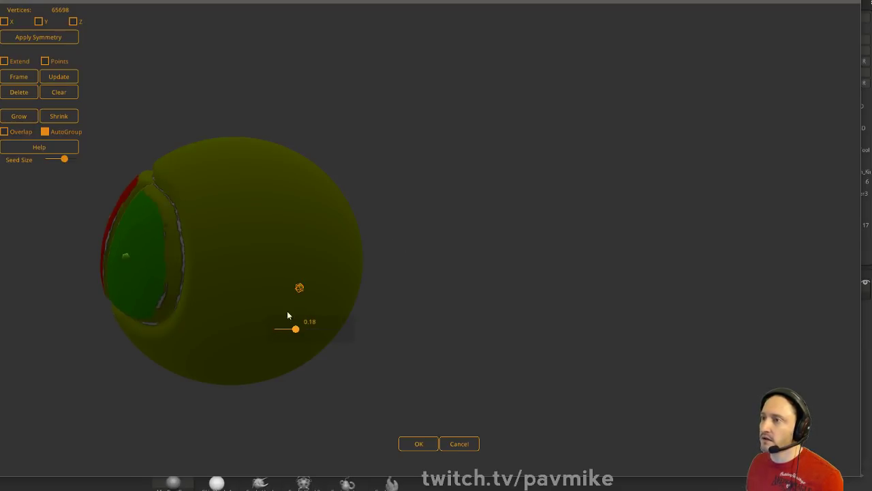
click(4, 61)
drag(446, 183, 697, 162)
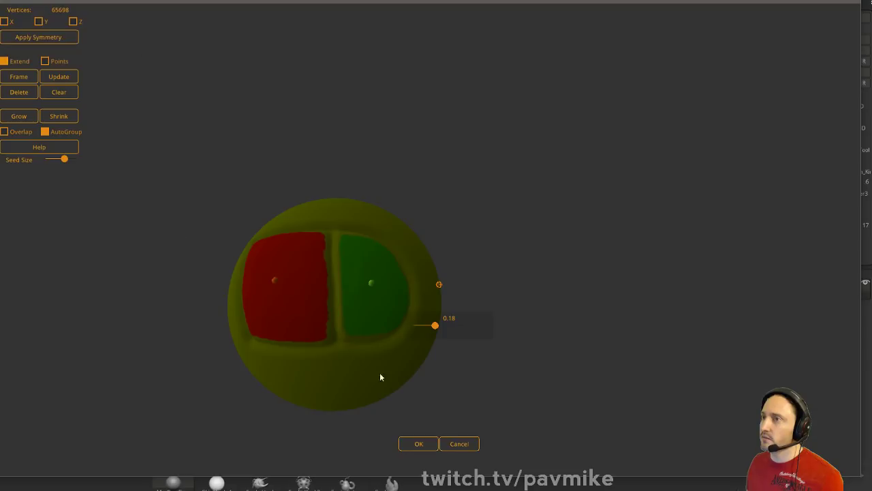
Apply the PolyGroupIt groups to the sphere, turn on PolyFrame and check the panel groups by isolating them
click(428, 444)
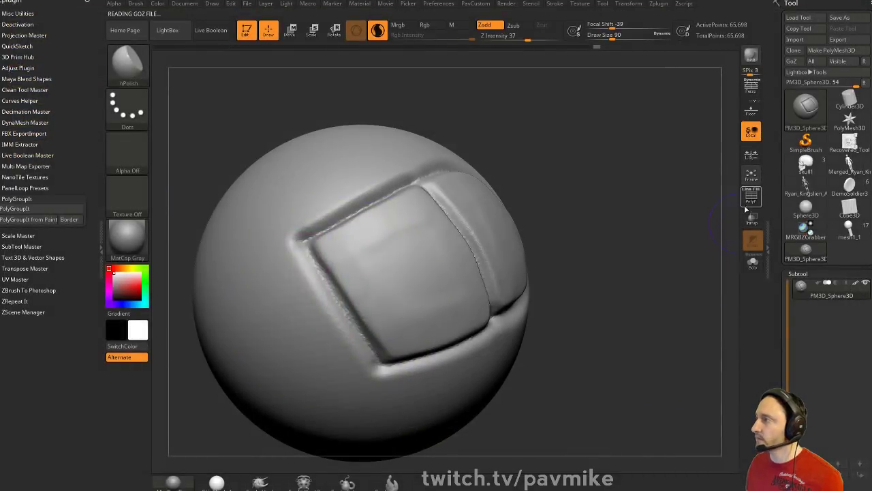
click(750, 199)
drag(647, 171, 518, 188)
ctrl+shift+click(510, 225)
ctrl+shift+click(276, 268)
ctrl+shift+click(413, 274)
ctrl+shift+click(355, 384)
alt+drag(355, 384, 318, 381)
drag(318, 381, 375, 370)
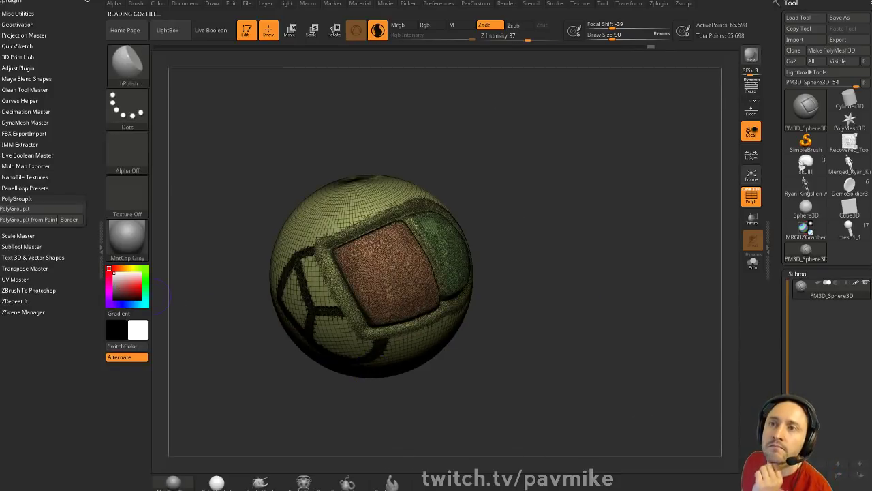
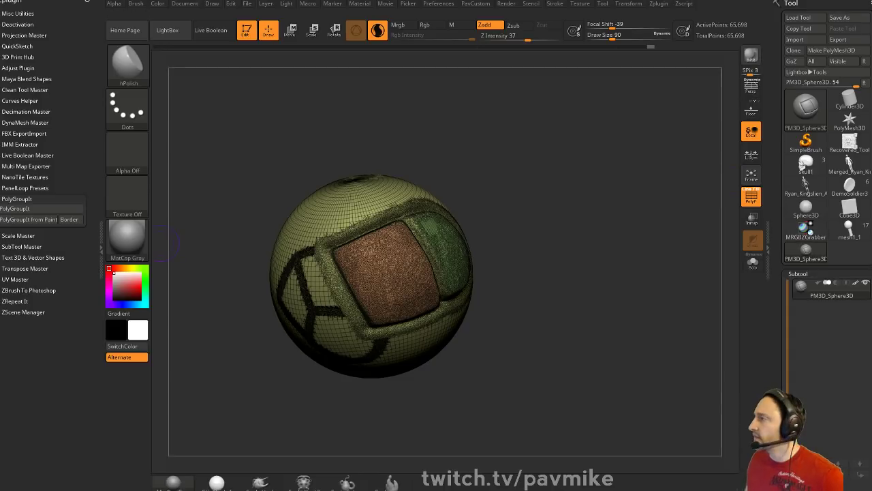
Switch to the mesh1_1 Earthworm Jim tool and select its torso subtool, Earthwormjim004
click(849, 228)
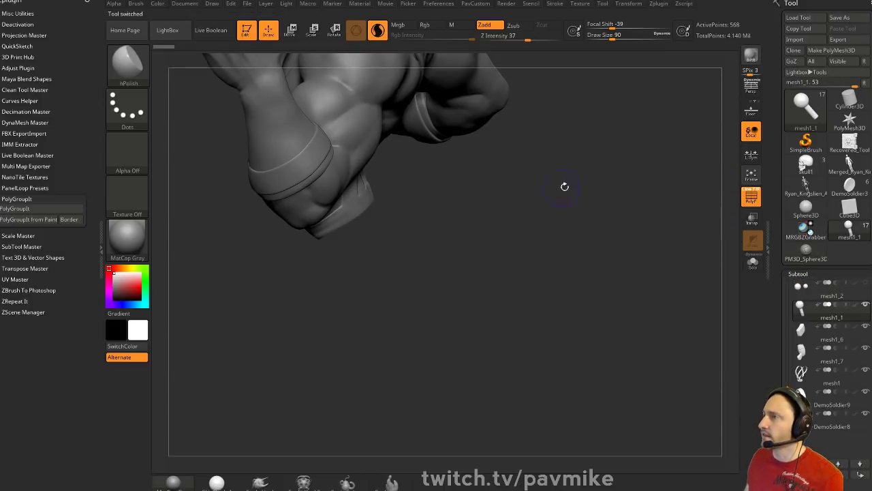
mouse_move(687, 279)
mouse_down()
mouse_move(706, 220)
mouse_move(668, 250)
mouse_up()
key(s)
click(675, 247)
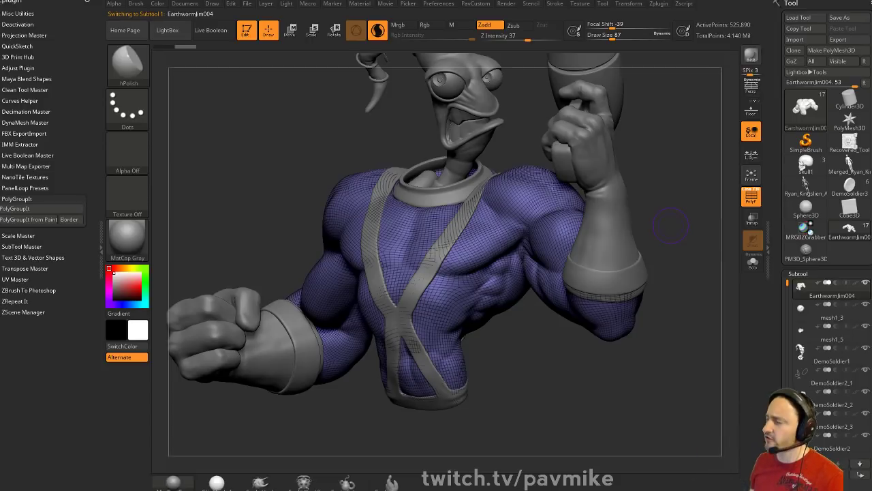
mouse_move(678, 190)
mouse_down()
mouse_move(662, 218)
mouse_move(640, 193)
mouse_move(637, 212)
mouse_move(659, 216)
mouse_move(650, 225)
mouse_up()
key(s)
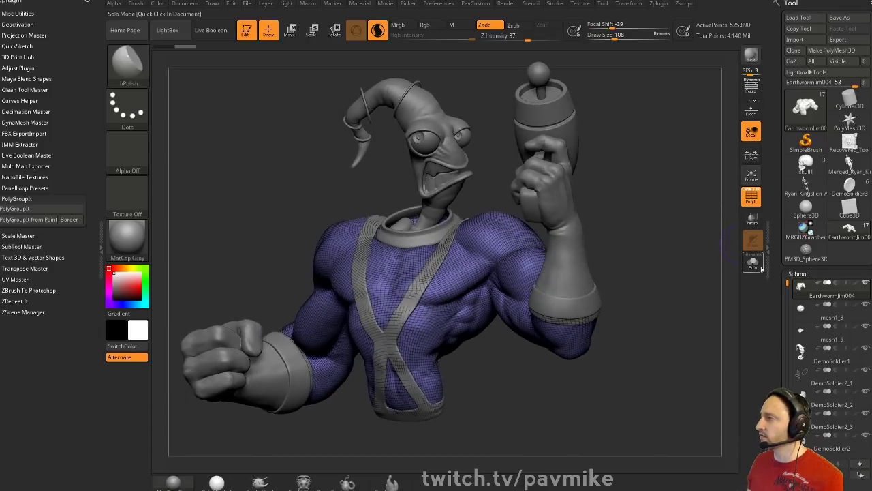
Lower the torso to subdivision level 1, isolate it in Solo mode and inspect its topology and capped arm ends
scroll(812, 307, down, 10)
drag(797, 335, 785, 335)
click(749, 265)
drag(699, 281, 677, 273)
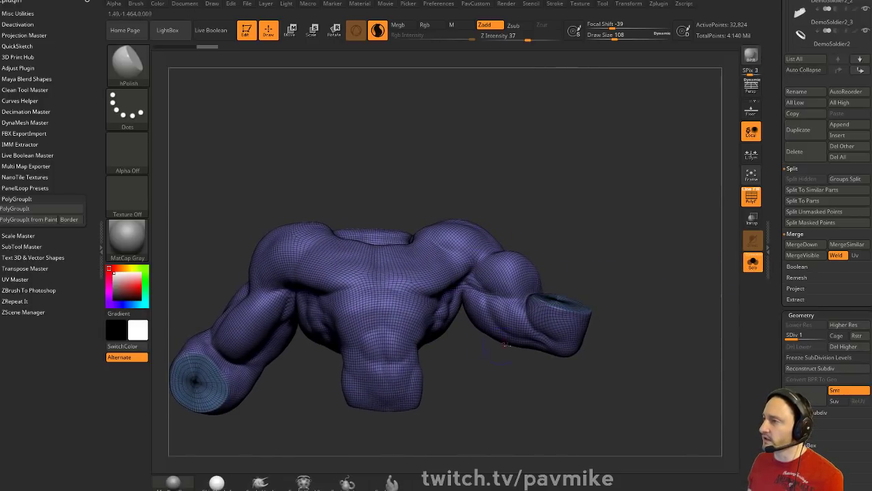
drag(493, 343, 455, 330)
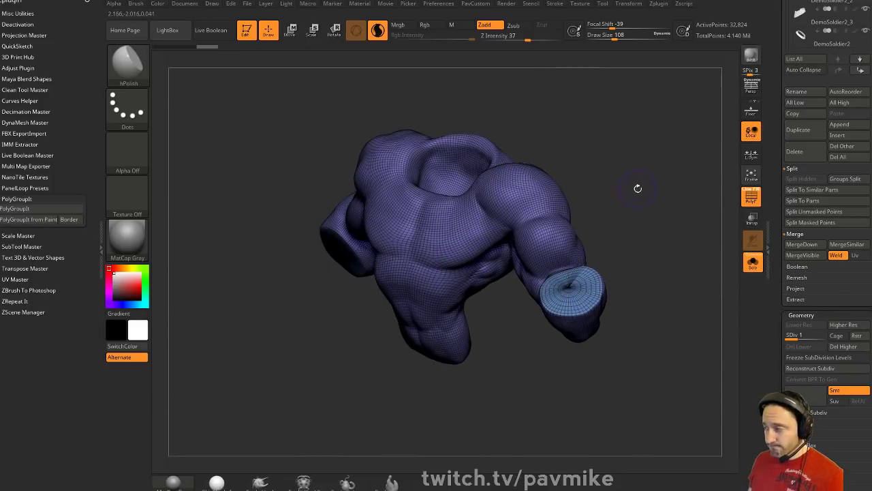
alt+drag(637, 188, 626, 222)
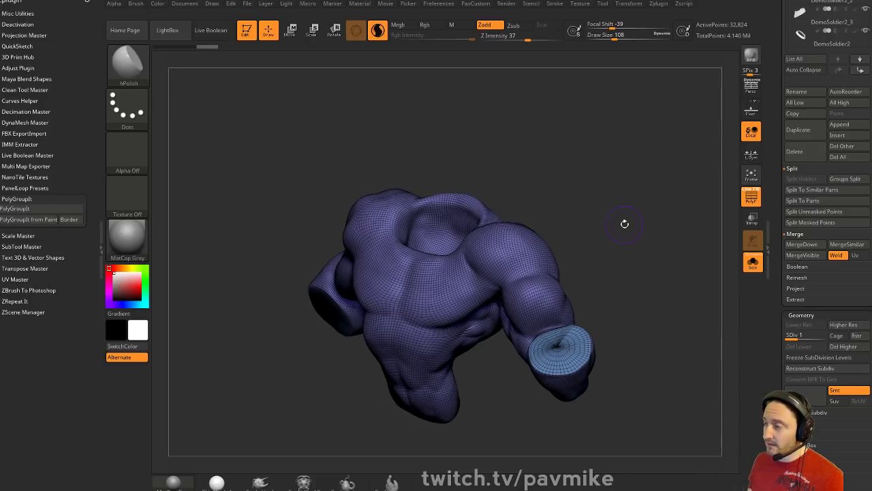
drag(559, 171, 610, 146)
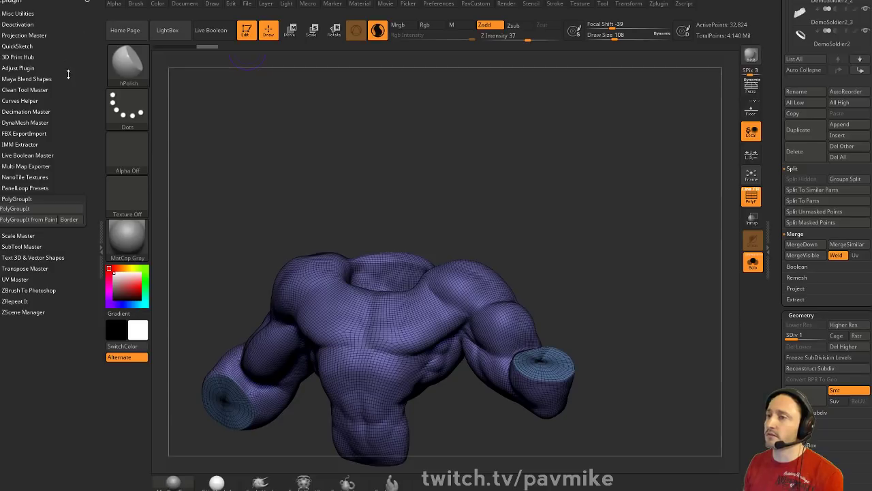
drag(599, 206, 587, 213)
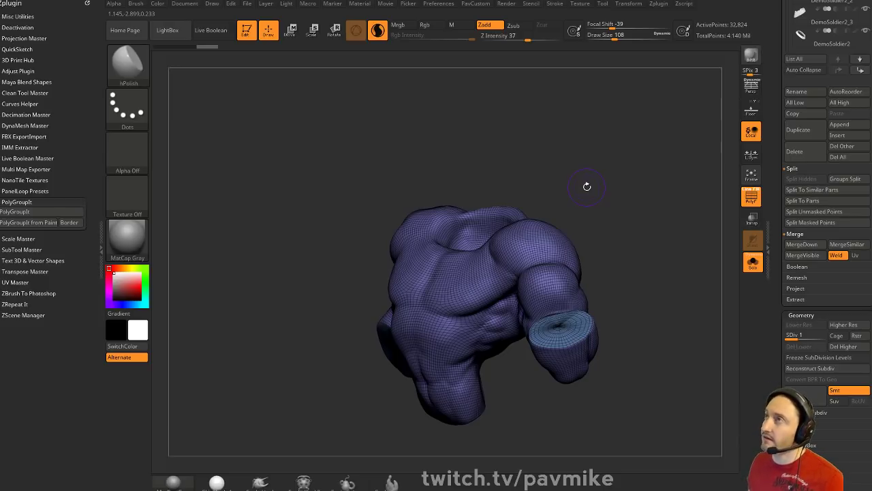
shift+drag(641, 154, 641, 139)
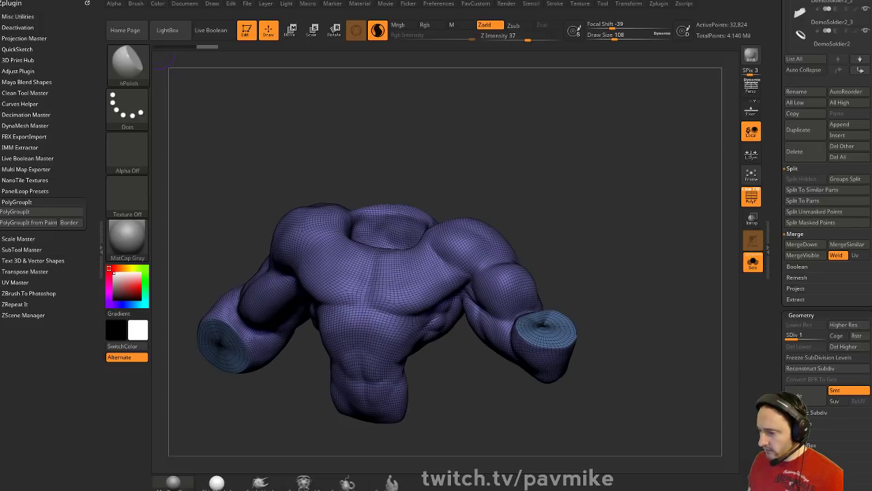
Switch to the web browser and go from the Earthworm Jim speedsculpt video to the YouTube channel's home page
key(alt+Tab)
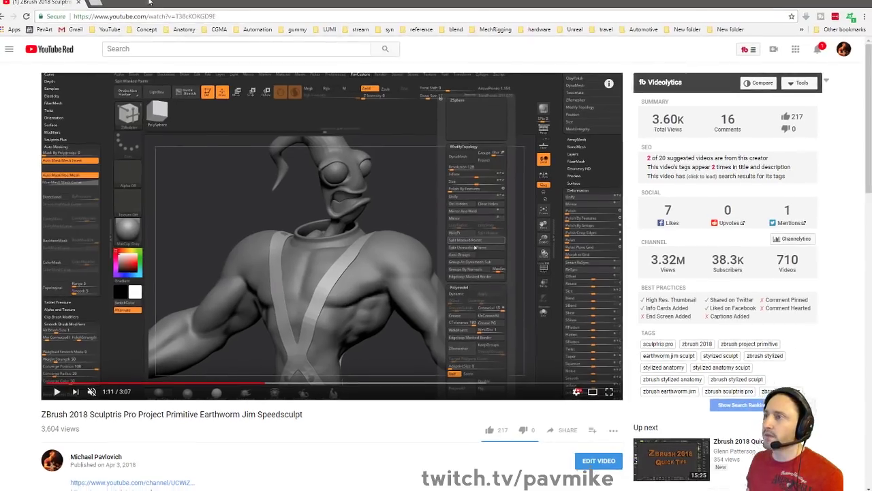
click(7, 22)
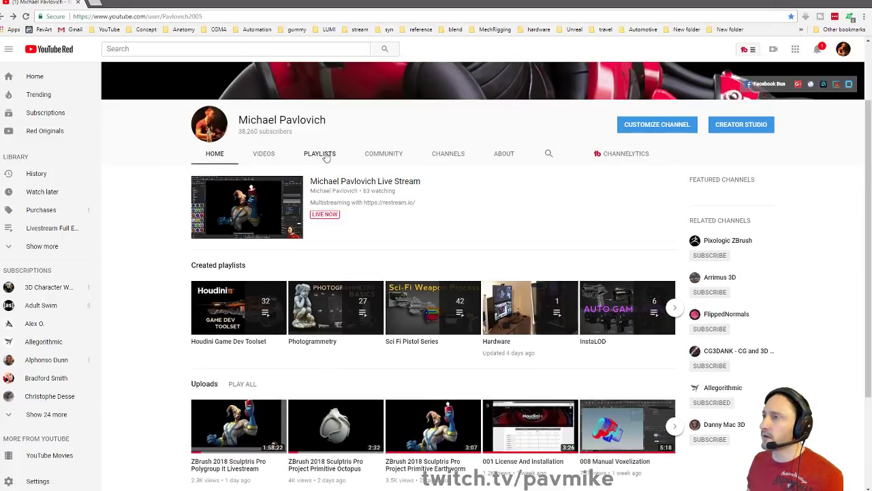
Look through the channel's playlists and open the full Sci Fi Pistol Series playlist
click(322, 153)
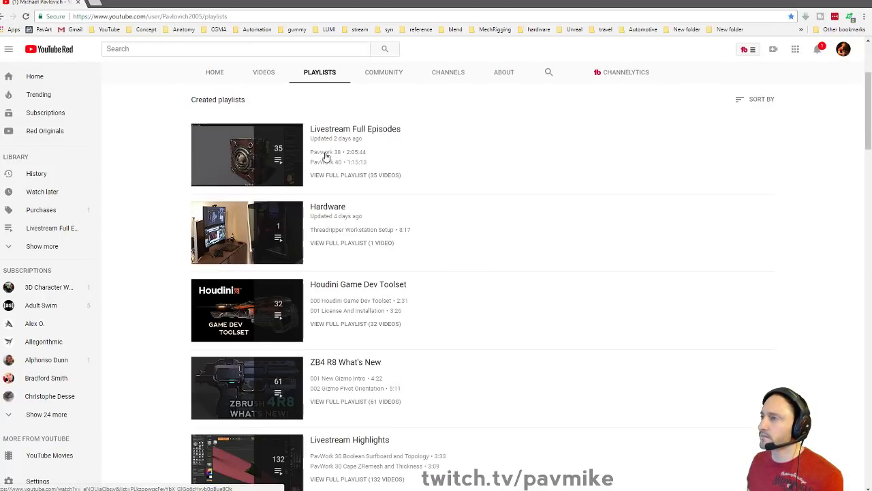
scroll(158, 234, down, 2)
scroll(158, 234, down, 2)
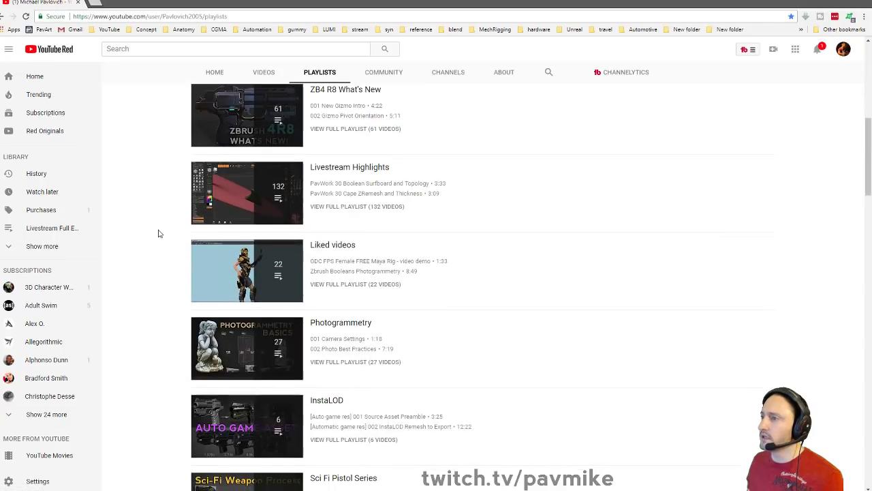
scroll(158, 234, up, 3)
scroll(158, 234, down, 3)
scroll(159, 234, up, 2)
scroll(159, 234, down, 7)
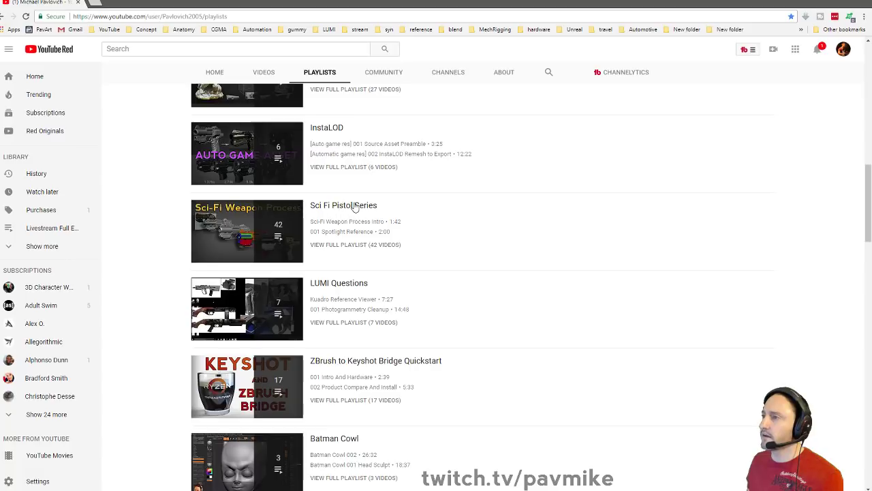
click(347, 244)
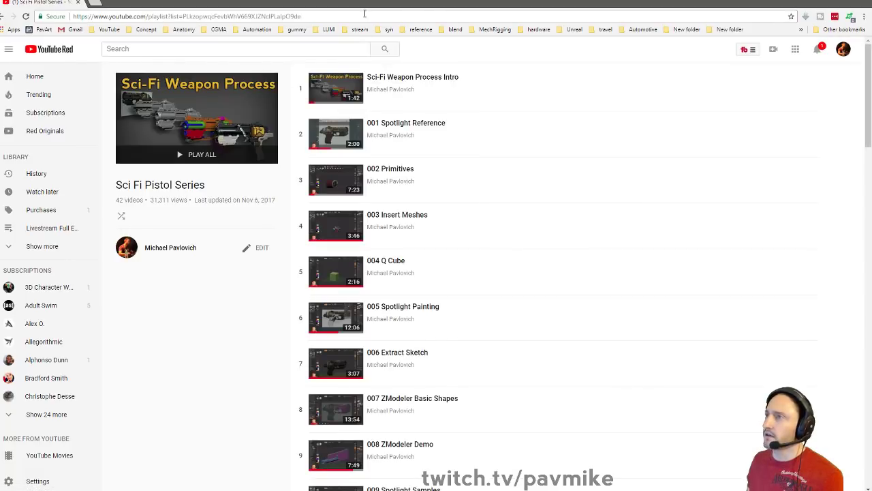
Select the Sci Fi Pistol Series playlist's web address and browse down through its list of videos
click(366, 15)
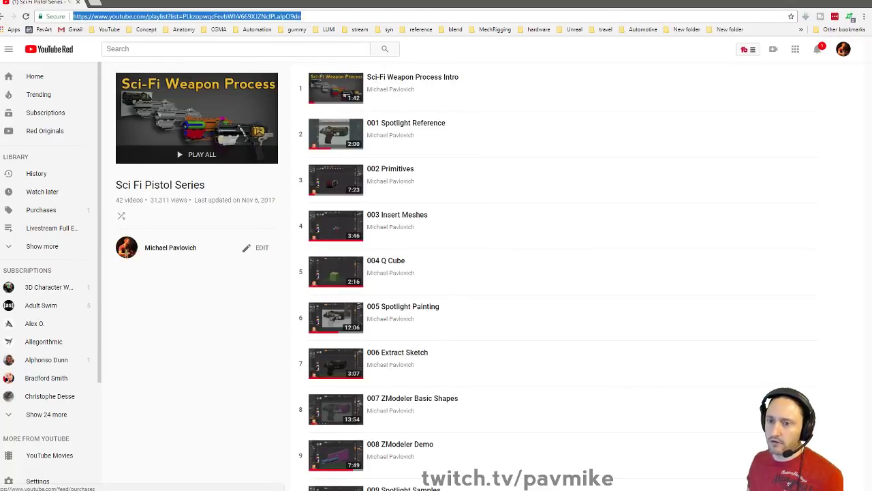
key(alt+Tab)
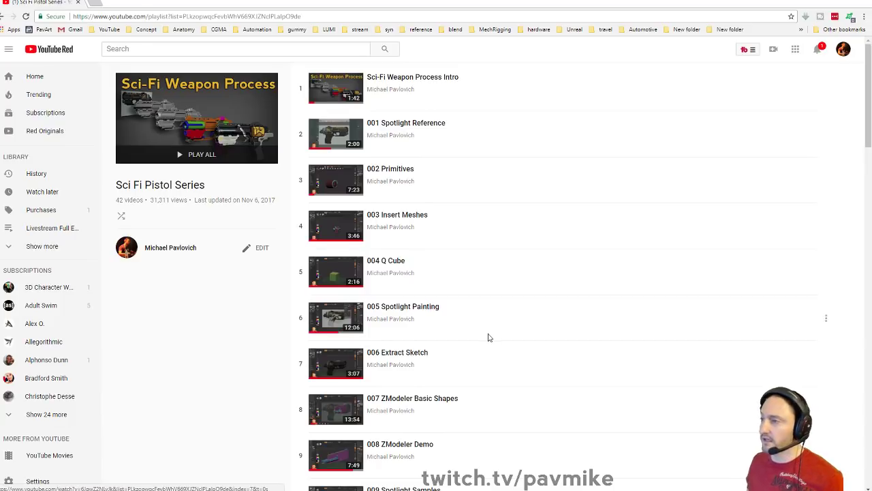
scroll(488, 344, down, 9)
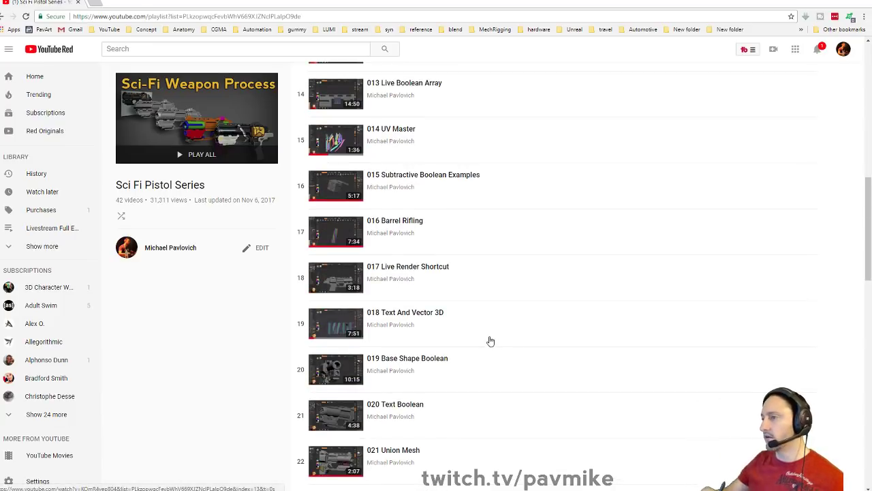
scroll(491, 341, down, 12)
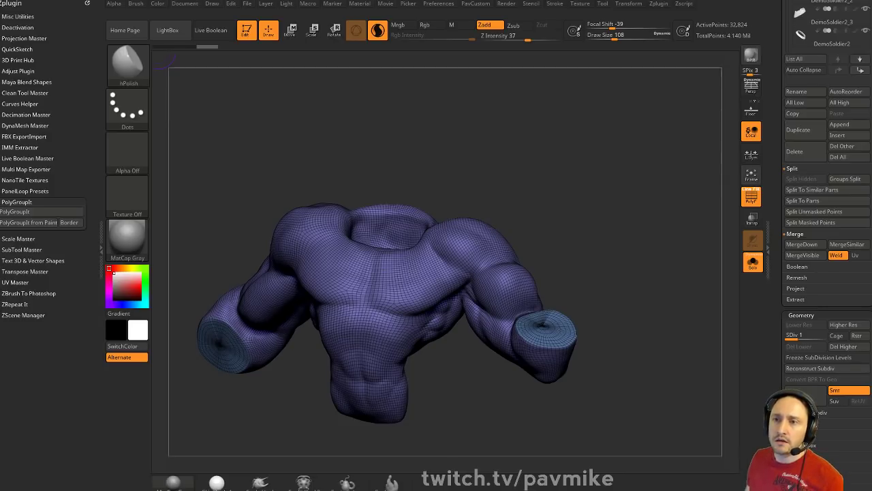
Return to the Earthworm Jim torso in ZBrush, hide its PolyFrame and enlarge the hPolish brush to 299
key(ctrl+s)
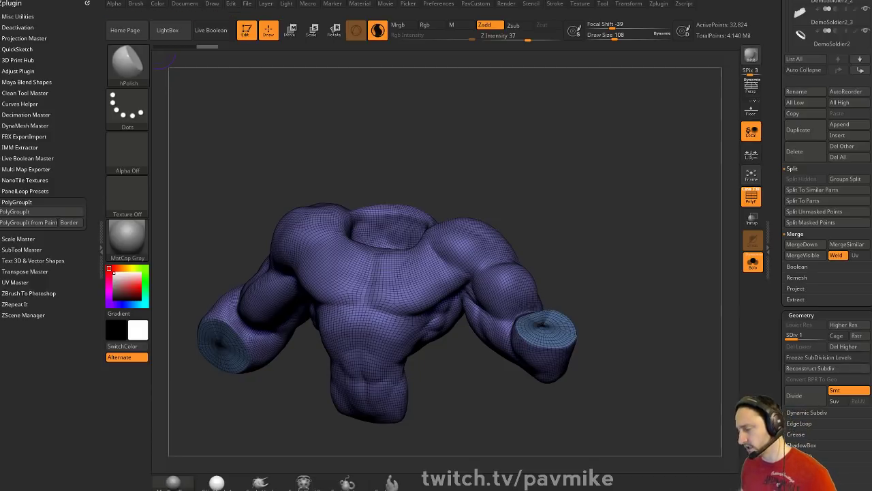
click(754, 263)
click(758, 202)
drag(634, 233, 643, 212)
click(753, 265)
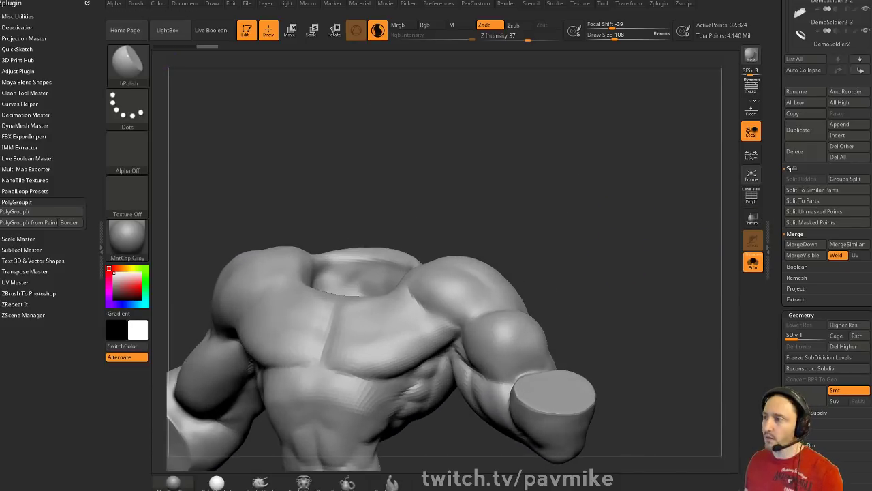
alt+drag(619, 259, 655, 201)
key(s)
mouse_move(402, 292)
mouse_down()
mouse_move(420, 290)
mouse_move(418, 269)
mouse_move(430, 268)
mouse_up()
key(backslash)
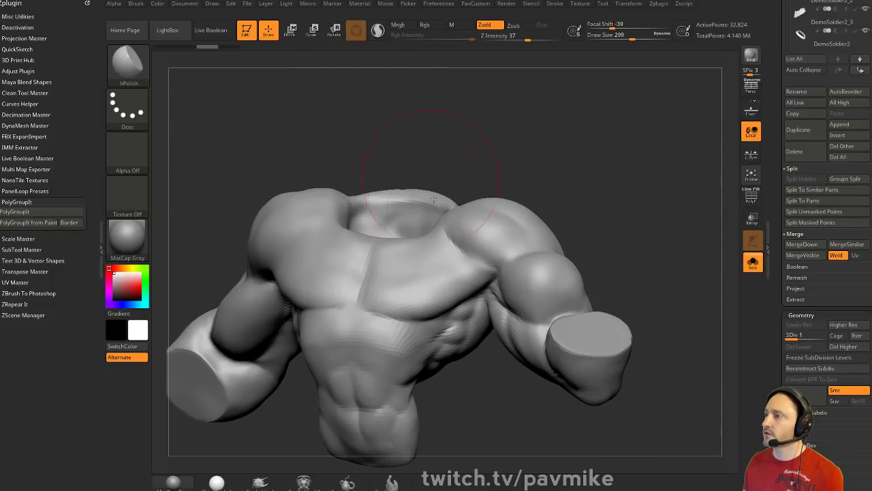
drag(580, 174, 562, 208)
key(ctrl+z)
key(bracketleft)
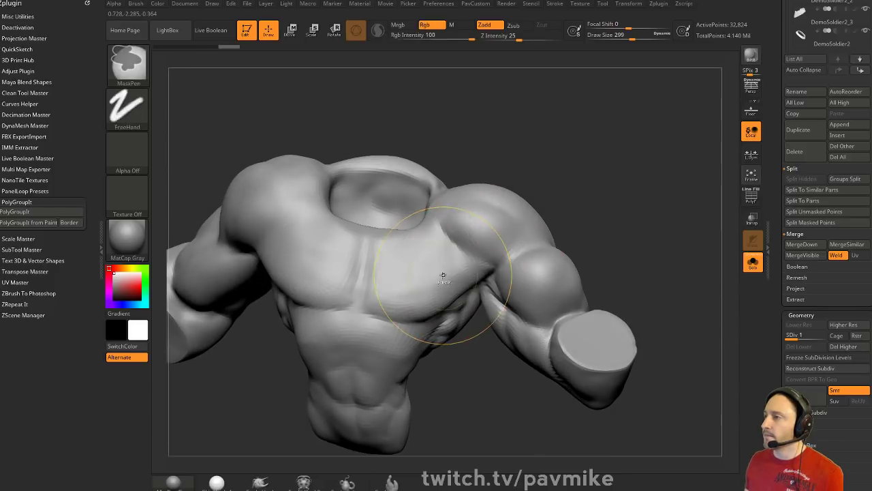
Flatten the front of the torso's left pectoral with hPolish strokes, reducing the brush size to 197
mouse_move(440, 261)
mouse_down()
mouse_move(428, 263)
mouse_move(440, 250)
mouse_move(406, 278)
mouse_up()
mouse_move(641, 226)
mouse_down()
mouse_move(635, 206)
mouse_move(591, 187)
mouse_up()
mouse_move(444, 285)
mouse_down()
mouse_move(464, 285)
mouse_move(446, 271)
mouse_up()
right_drag(445, 271, 411, 283)
mouse_move(411, 282)
mouse_down()
mouse_move(431, 273)
mouse_move(402, 266)
mouse_up()
key(ctrl+z)
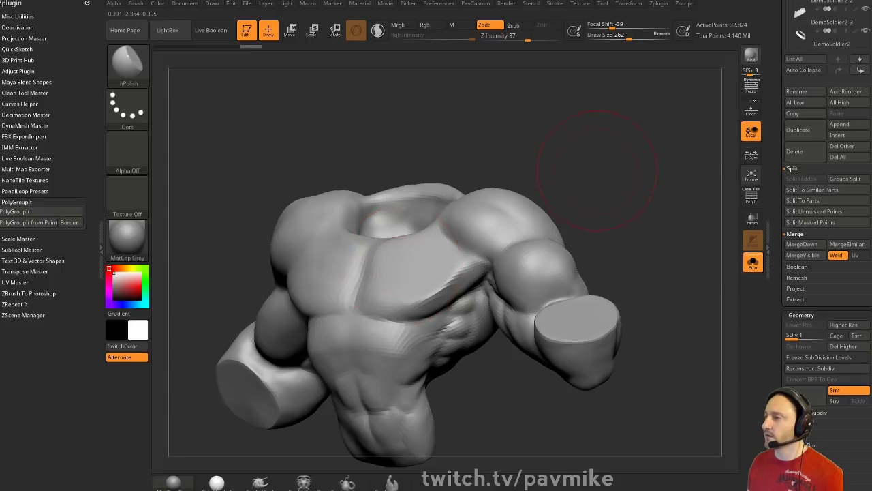
drag(598, 170, 589, 151)
key(bracketleft)
drag(472, 279, 444, 283)
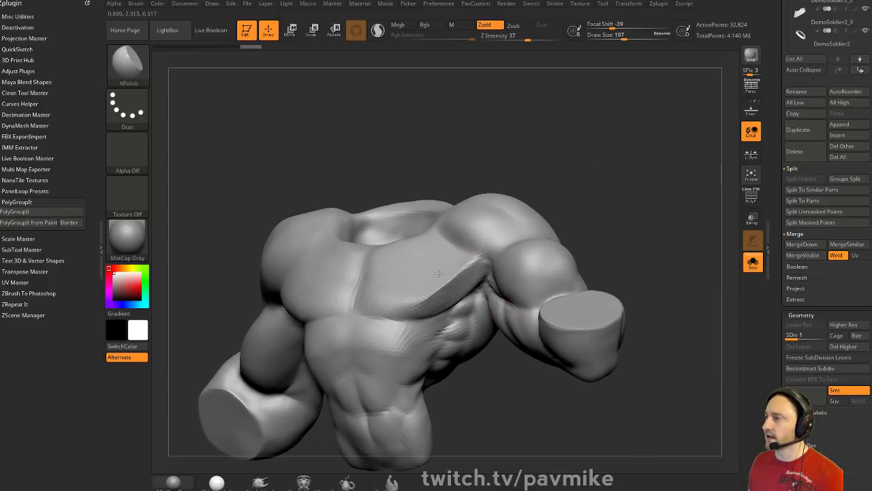
Polish the lower and outer edges of the left pectoral into hard planes with hPolish at size 136
drag(573, 180, 547, 190)
key(s)
drag(407, 311, 399, 314)
key(s)
drag(377, 311, 370, 314)
right_drag(540, 161, 499, 261)
drag(499, 261, 515, 237)
drag(595, 185, 583, 168)
drag(529, 246, 487, 285)
drag(600, 206, 593, 189)
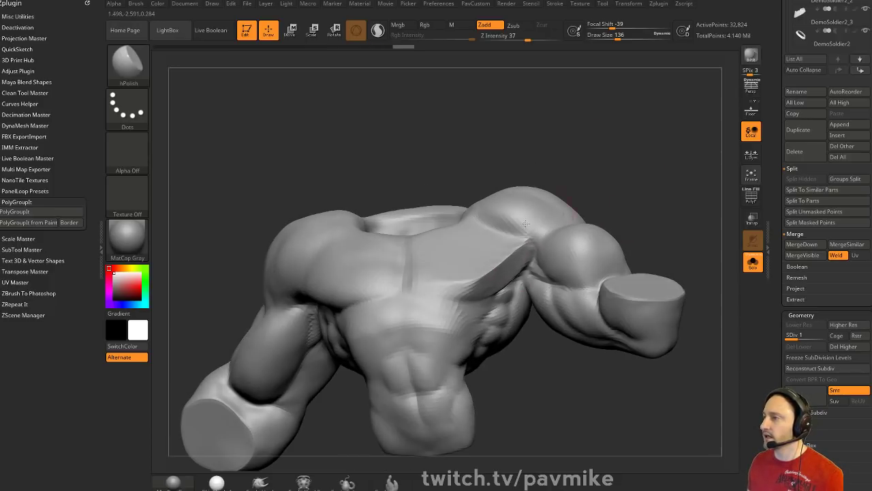
drag(437, 289, 470, 284)
drag(678, 252, 640, 373)
drag(516, 249, 465, 274)
drag(640, 186, 675, 160)
drag(426, 289, 436, 289)
right_drag(436, 289, 634, 202)
Carve a crease around the inner and lower edge of the left pectoral with the DamStandard brush
key(b)
key(d)
key(s)
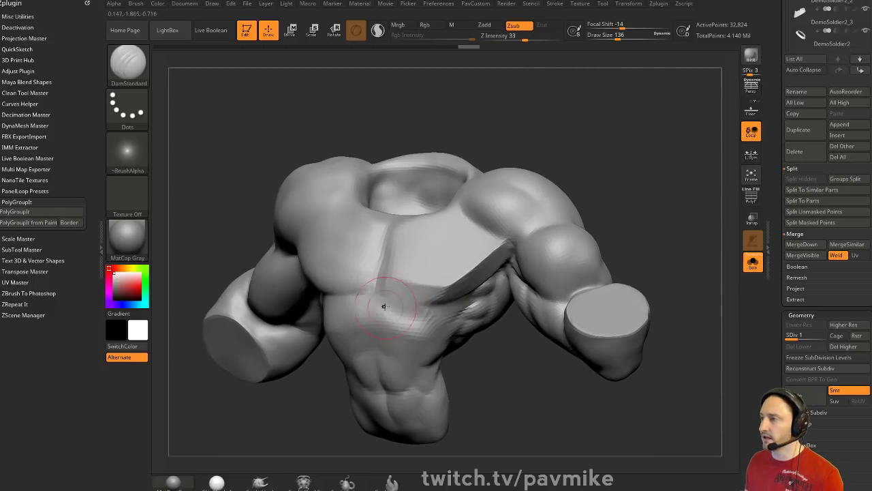
mouse_move(386, 304)
mouse_down()
mouse_move(431, 304)
mouse_move(412, 288)
mouse_move(414, 273)
mouse_up()
Refine the bevelled planes along the left pectoral's inner and lower edges with hPolish
key(b)
key(h)
key(p)
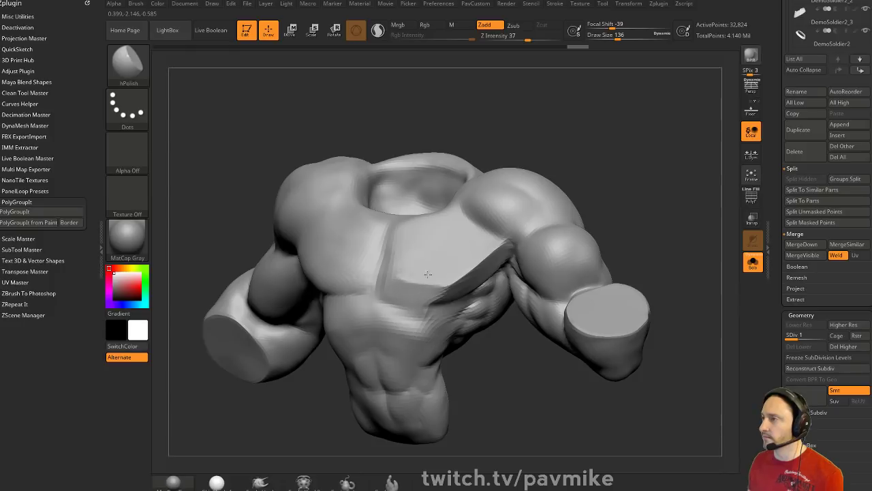
drag(590, 199, 614, 183)
right_drag(447, 189, 685, 198)
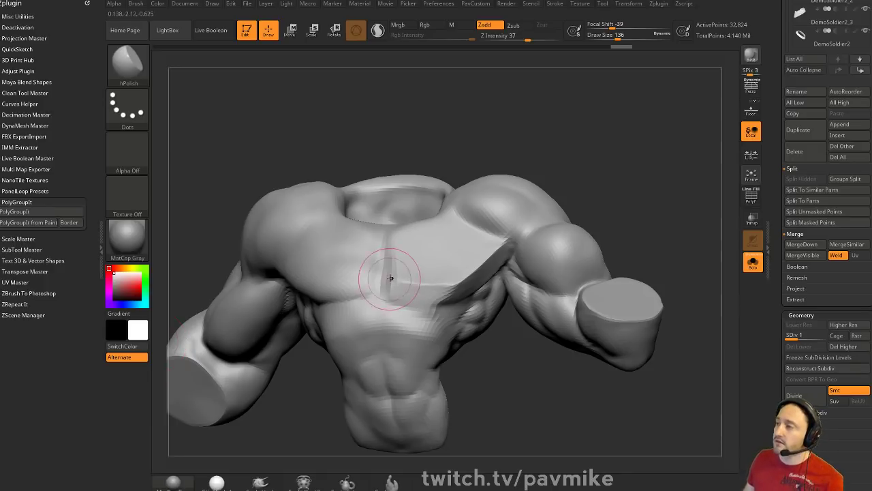
mouse_move(668, 176)
right_down()
mouse_move(590, 220)
mouse_move(590, 188)
right_up()
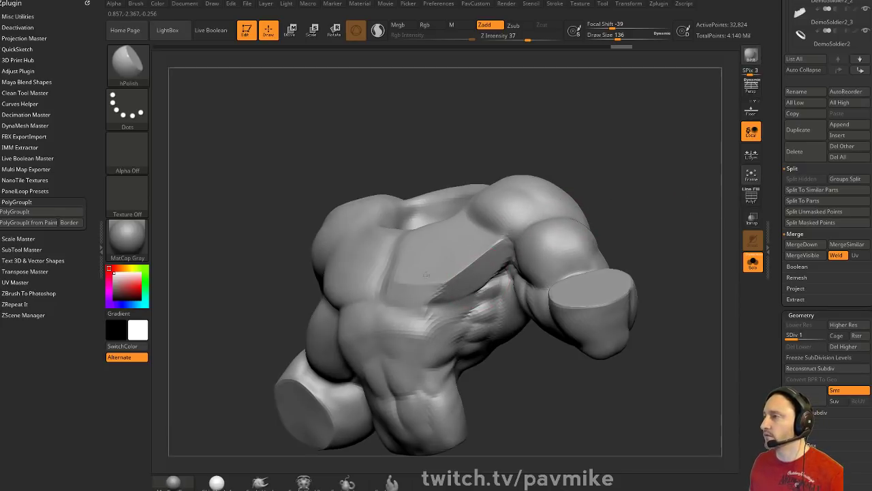
right_drag(494, 253, 659, 175)
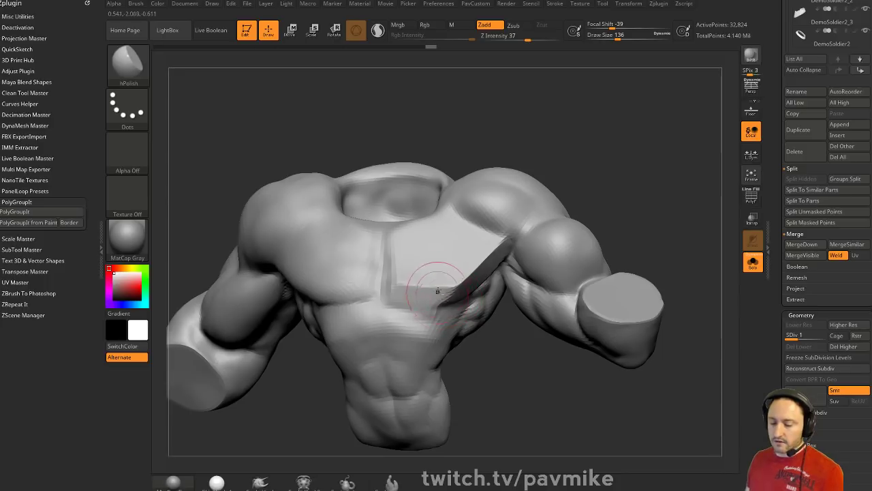
Sharpen the crease at the pectoral's lower inner corner with DamStandard and reduce the brush size to 87
key(b)
key(d)
key(s)
mouse_move(389, 307)
mouse_down()
mouse_move(436, 310)
mouse_move(391, 307)
mouse_up()
key(s)
drag(631, 242, 625, 242)
mouse_move(626, 240)
right_down()
mouse_move(617, 219)
mouse_move(641, 244)
mouse_move(516, 286)
right_up()
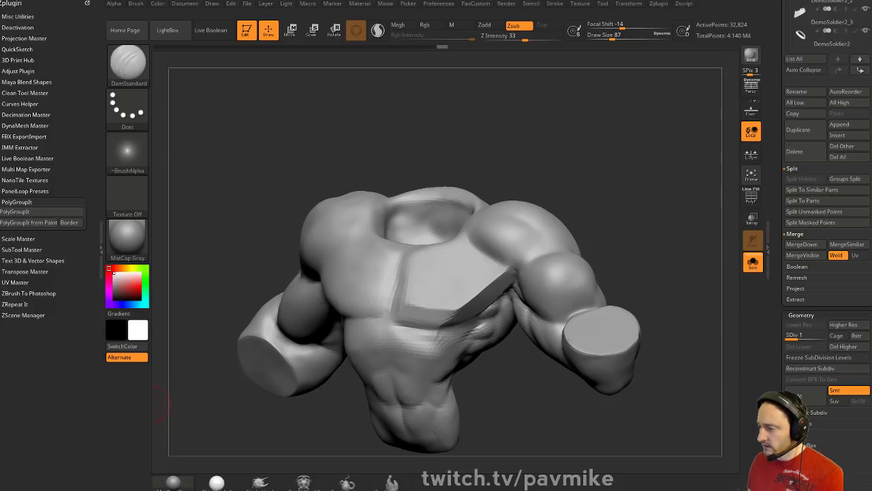
Switch to the browser, open the PavWork 27 ZRemesh ZSphere Topology Cleanup video, pause it near 1:49 and select its address
key(alt+Tab)
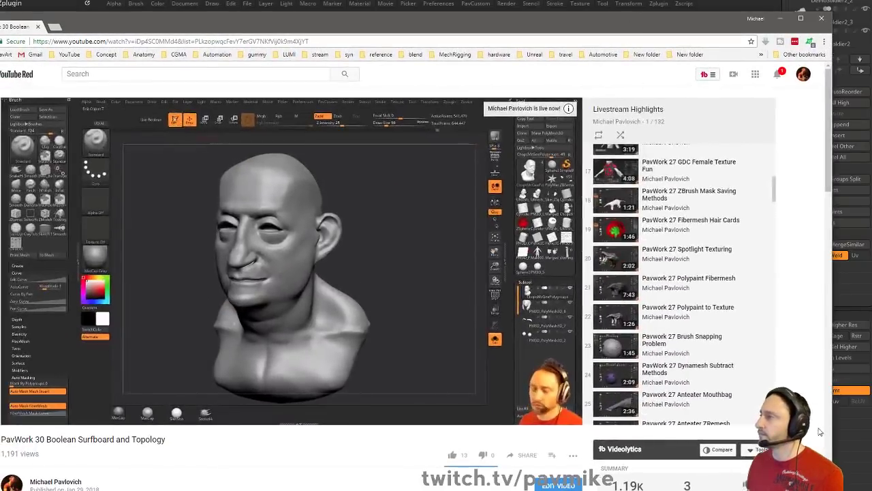
scroll(730, 325, down, 1)
scroll(730, 325, down, 2)
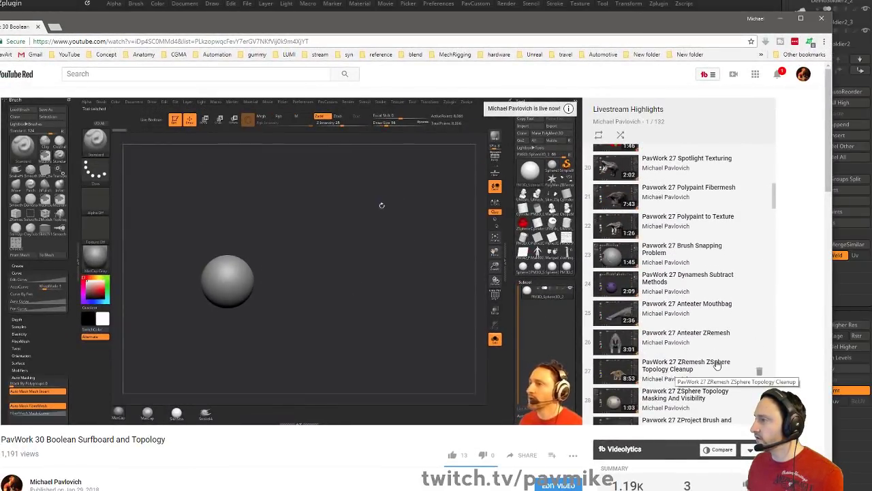
click(709, 366)
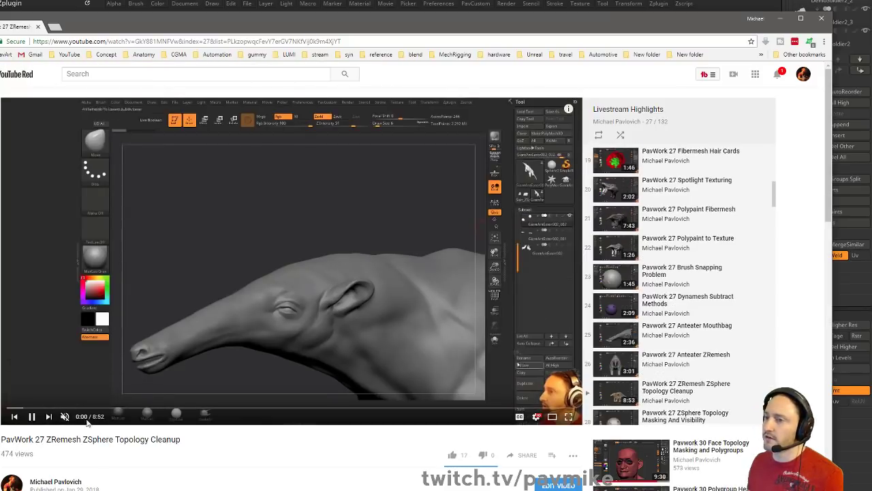
click(122, 410)
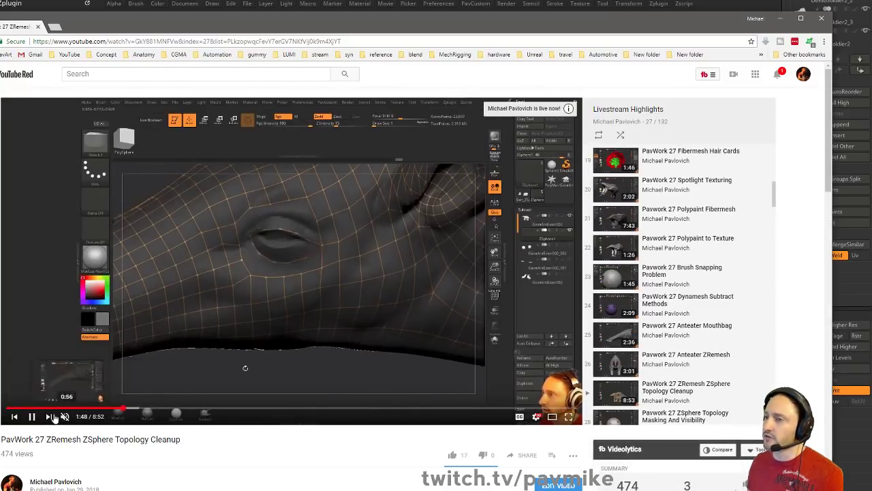
key(space)
click(213, 42)
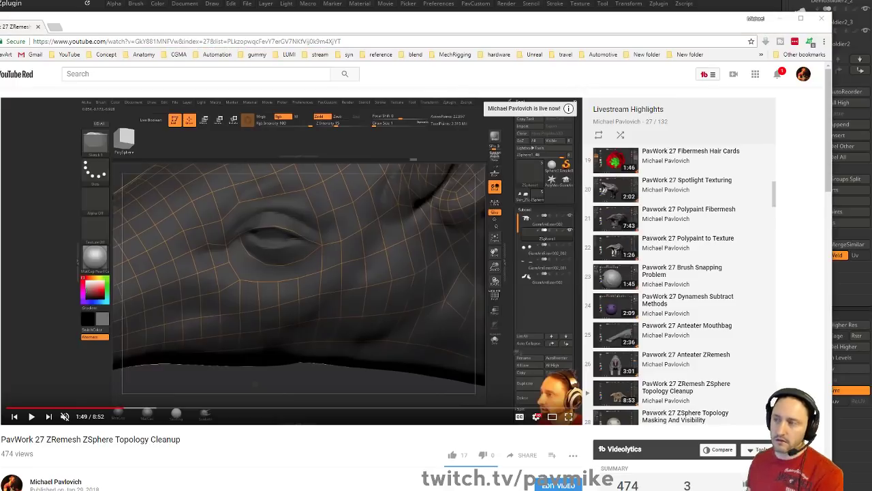
drag(271, 36, 1, 41)
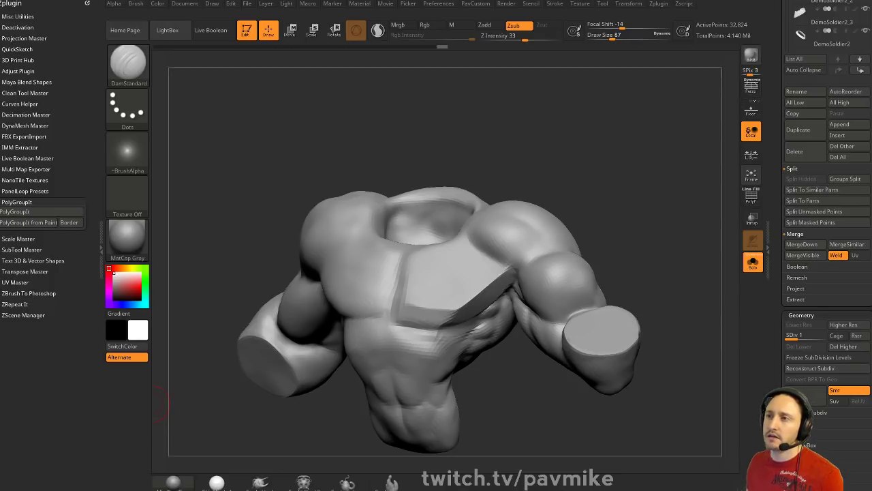
Return to ZBrush, expand the Decimation Master options, choose red as the paint colour and enlarge the brush to 167
click(24, 114)
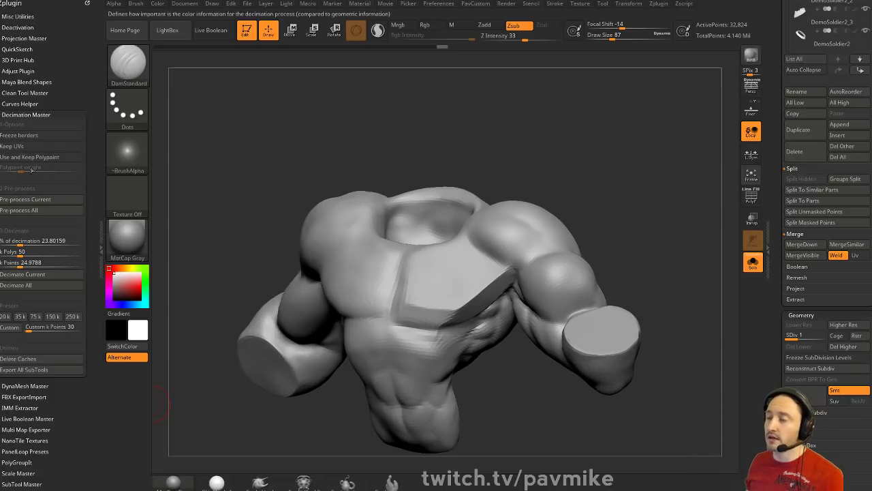
mouse_move(697, 202)
mouse_down()
mouse_move(680, 243)
mouse_move(681, 195)
mouse_up()
click(139, 292)
drag(139, 291, 141, 290)
key(bracketright)
key(bracketright)
key(bracketright)
key(bracketright)
key(bracketright)
key(bracketright)
key(bracketright)
key(bracketright)
Try to paint the left pectoral red with DamStandard in Rgb-only mode and undo the strokes
drag(467, 244, 479, 230)
key(ctrl+z)
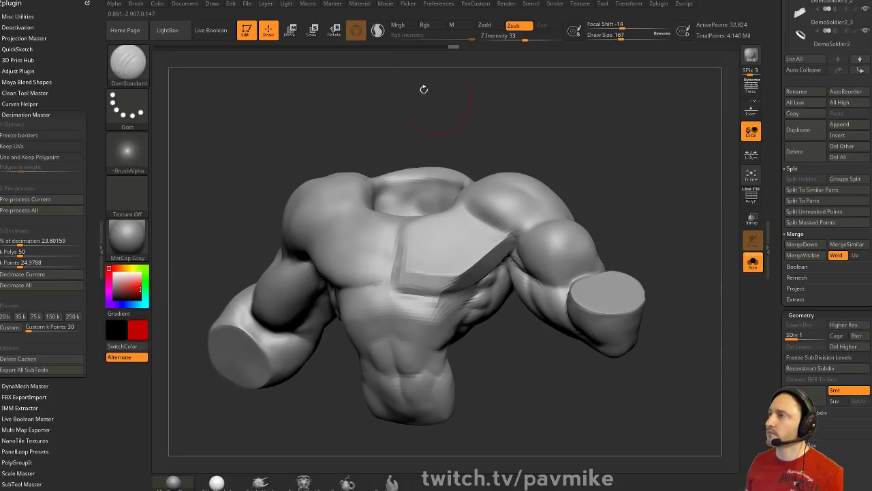
click(424, 25)
click(513, 26)
drag(418, 267, 477, 225)
key(ctrl+z)
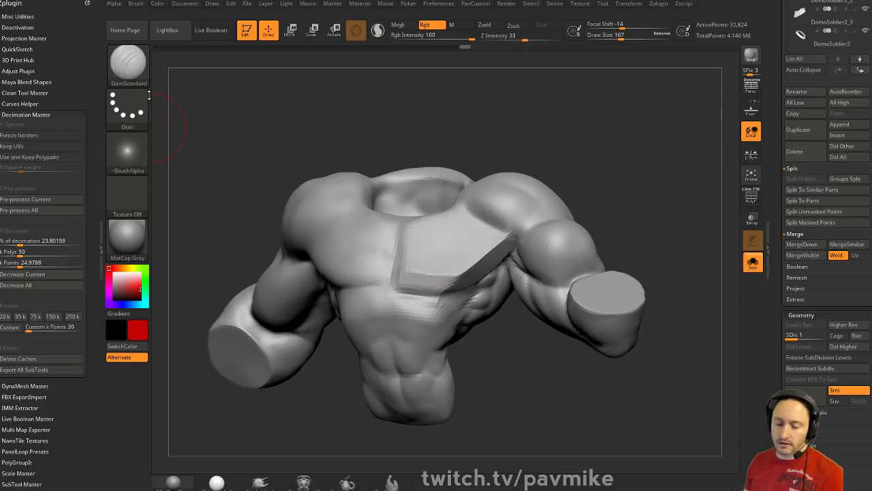
key(ctrl+z)
Paint the left pectoral's planes red with the Standard brush and reduce the brush size to 74
key(b)
key(s)
key(t)
mouse_move(461, 261)
mouse_down()
mouse_move(467, 229)
mouse_move(444, 233)
mouse_move(432, 265)
mouse_move(427, 244)
mouse_up()
mouse_move(649, 183)
alt+mouse_down()
mouse_move(660, 202)
mouse_move(662, 189)
mouse_move(676, 191)
alt+mouse_up()
key(s)
key(s)
drag(676, 191, 658, 191)
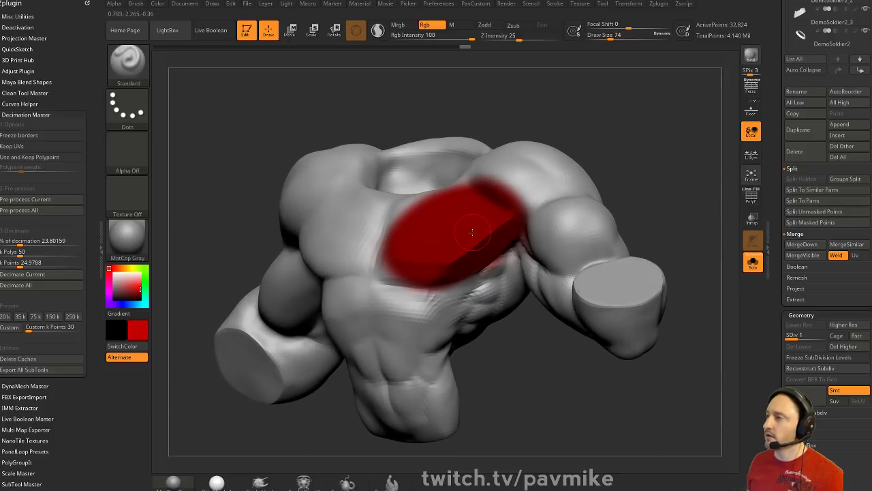
Delete the torso's higher subdivision levels, pre-process it for decimation with Use and Keep Polypaint enabled, and show its PolyFrame
click(856, 349)
click(28, 199)
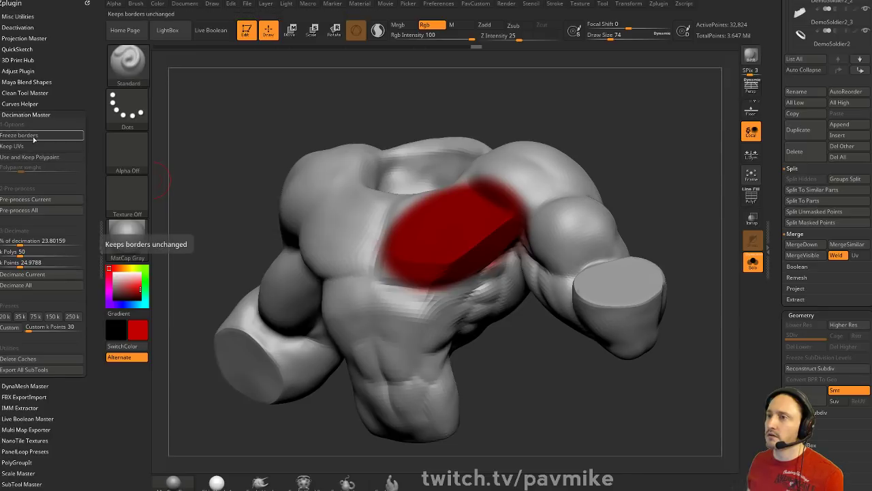
click(30, 158)
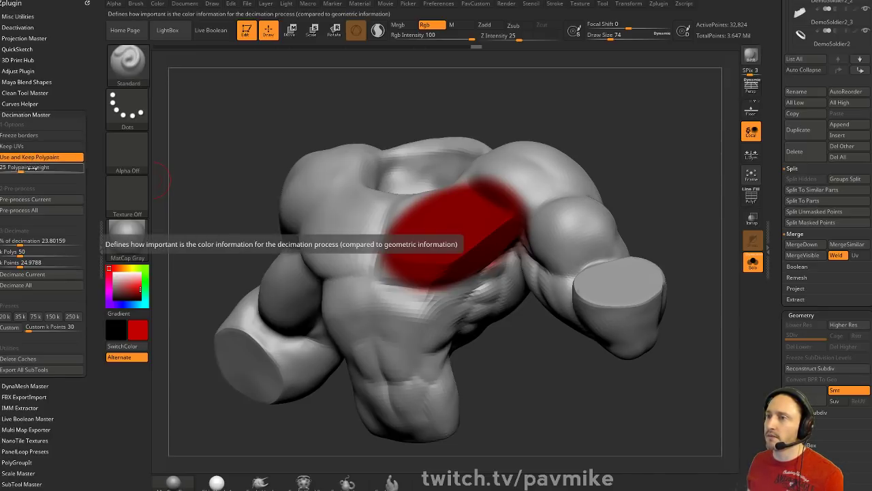
click(31, 199)
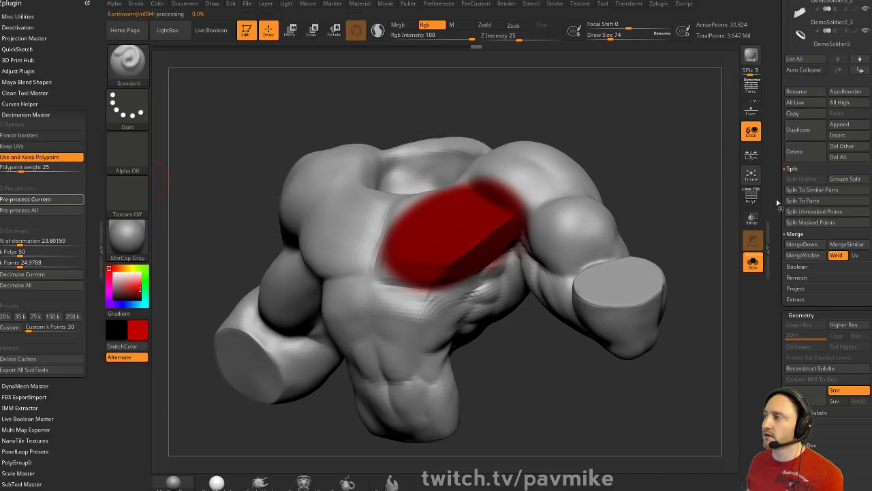
click(752, 198)
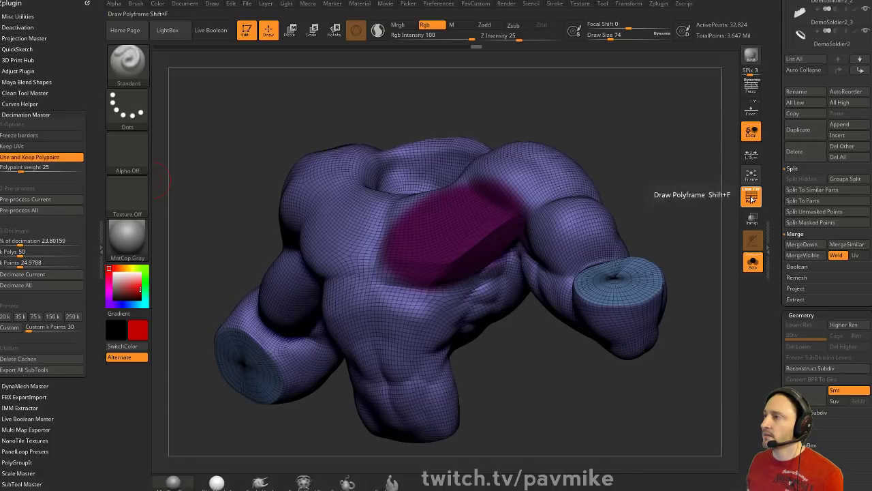
Decimate the torso to a target of 10 k polys, then undo that decimation
click(33, 255)
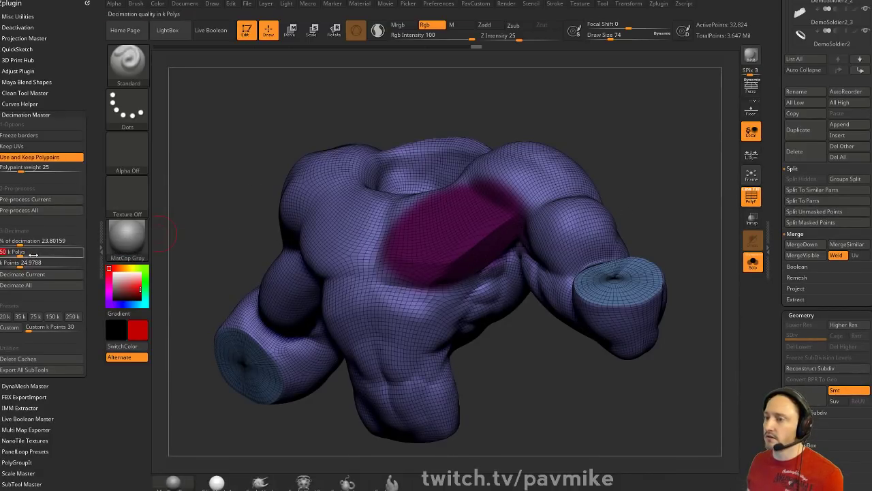
text(10)
key(Return)
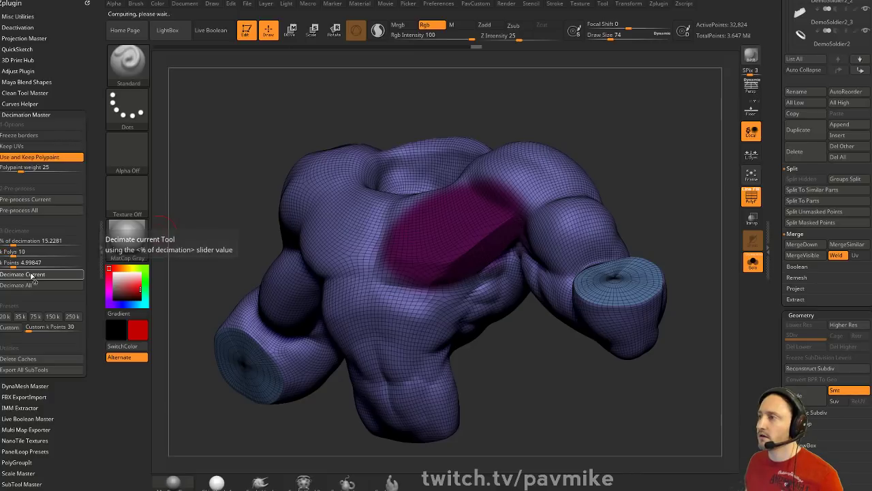
click(27, 274)
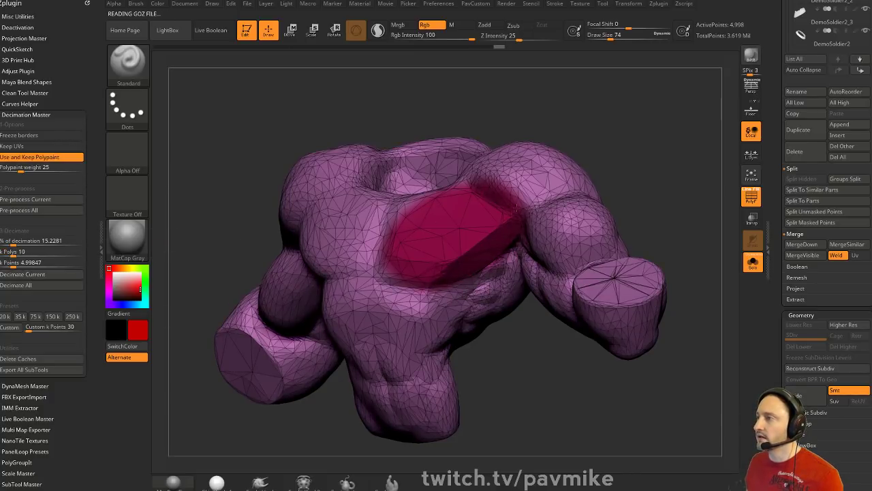
key(ctrl+z)
Set the Polypaint weight to 100, pre-process and decimate the torso to 10 k polys, and inspect the mesh density around the red area
click(68, 171)
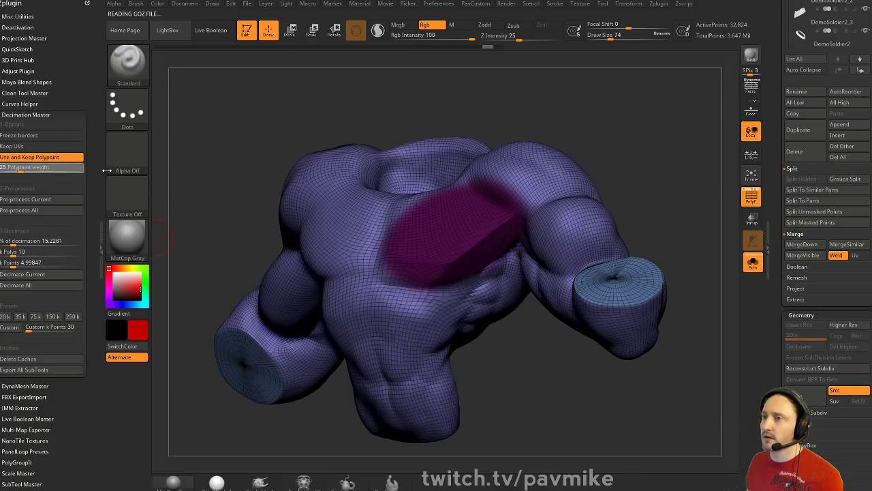
text(100)
key(Return)
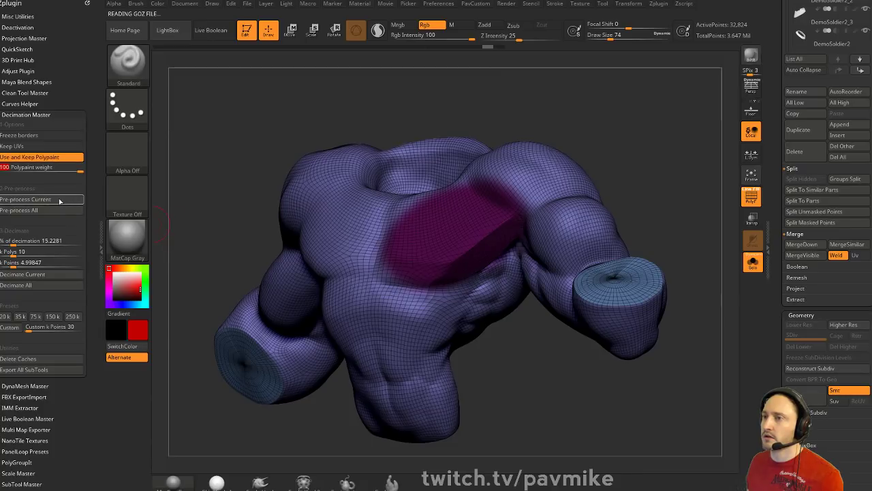
click(32, 252)
key(Return)
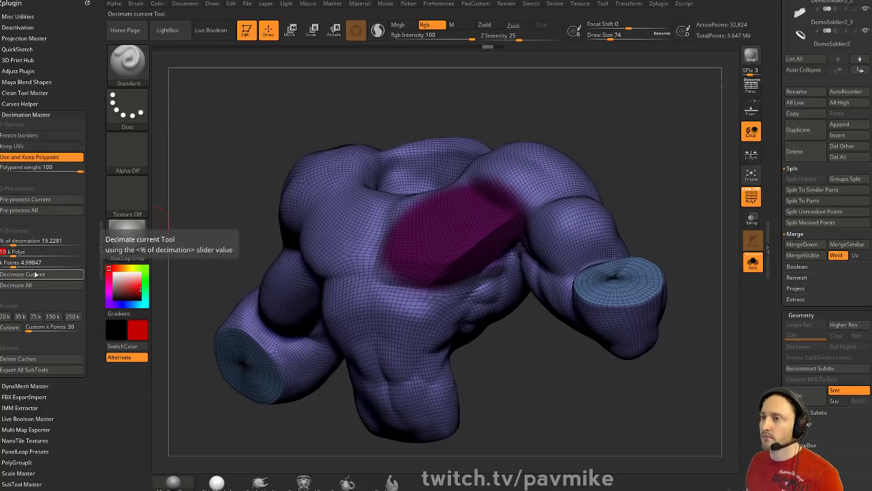
click(34, 274)
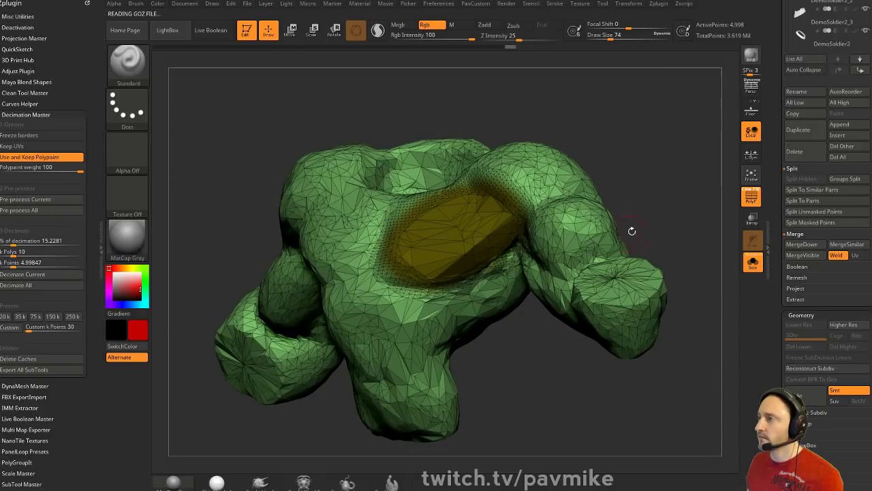
drag(655, 210, 675, 204)
drag(670, 205, 440, 274)
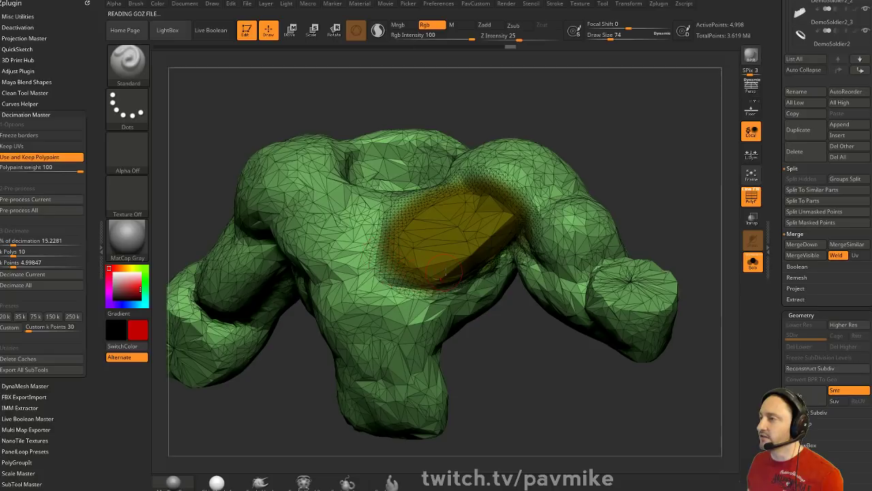
mouse_move(613, 225)
mouse_down()
mouse_move(661, 172)
mouse_move(661, 211)
mouse_move(666, 193)
mouse_up()
click(751, 196)
click(751, 196)
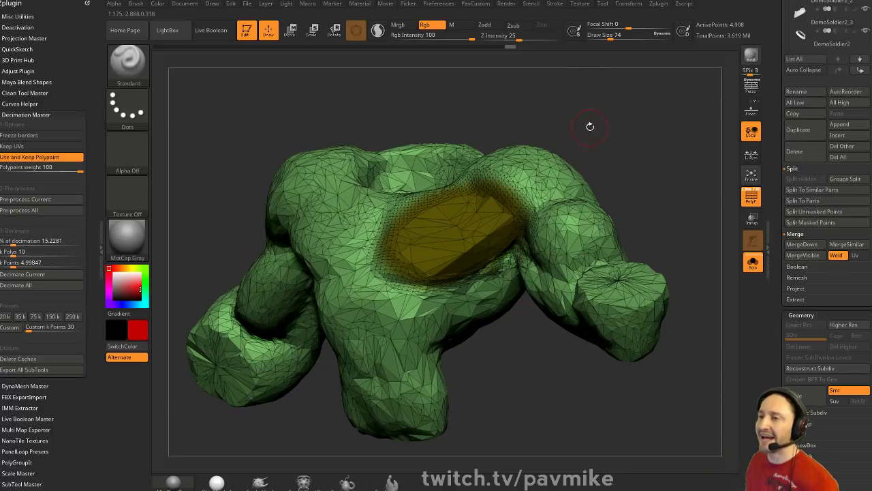
Undo the torso's decimation, the removal of its higher subdivision levels and the red pectoral polypaint
drag(590, 127, 575, 134)
key(ctrl+z)
drag(629, 149, 664, 203)
key(ctrl+z)
key(ctrl+z)
key(ctrl+z)
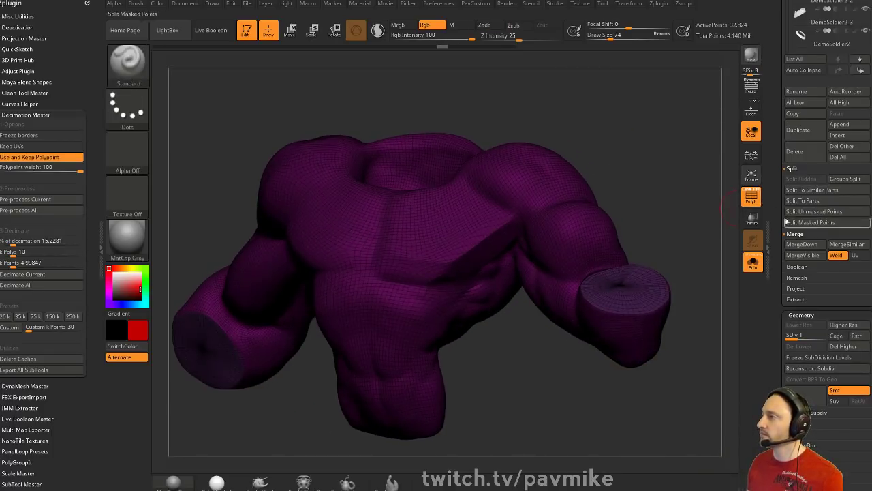
With white as the paint colour, mask the left pectoral at brush size 145 and pre-process and decimate the torso to 10 k polys
drag(122, 277, 112, 272)
ctrl+drag(495, 238, 417, 245)
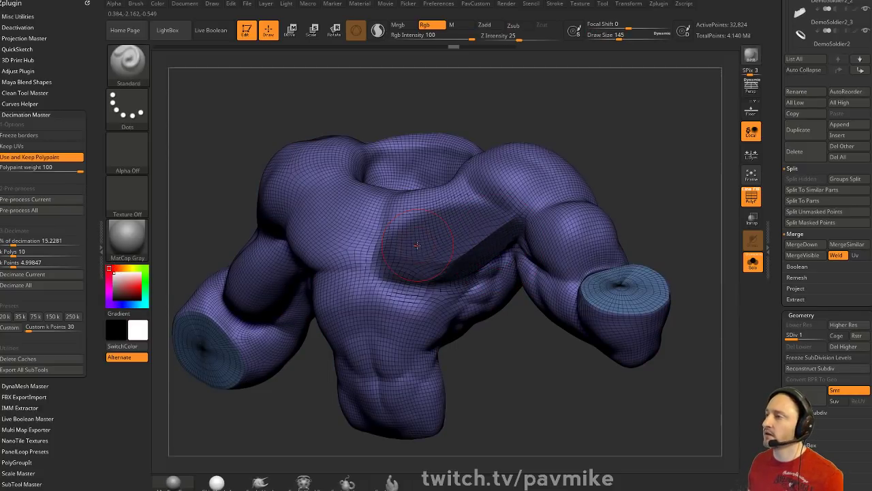
click(14, 199)
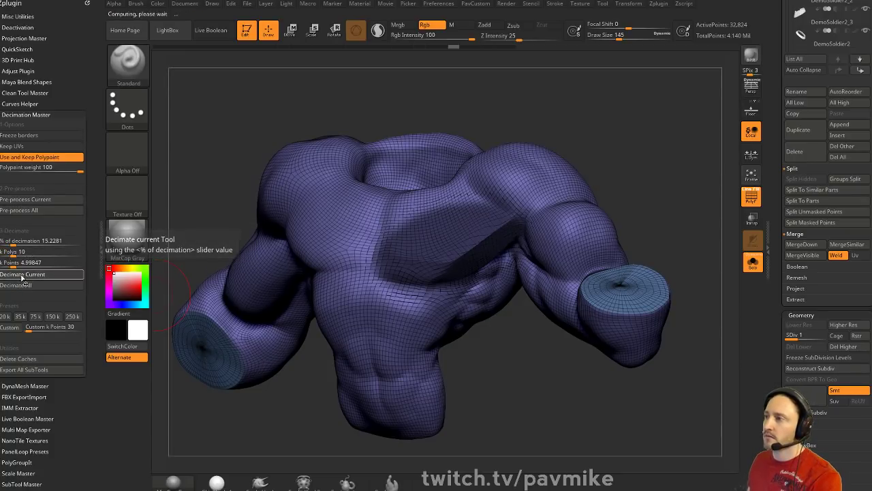
click(23, 276)
drag(710, 181, 621, 153)
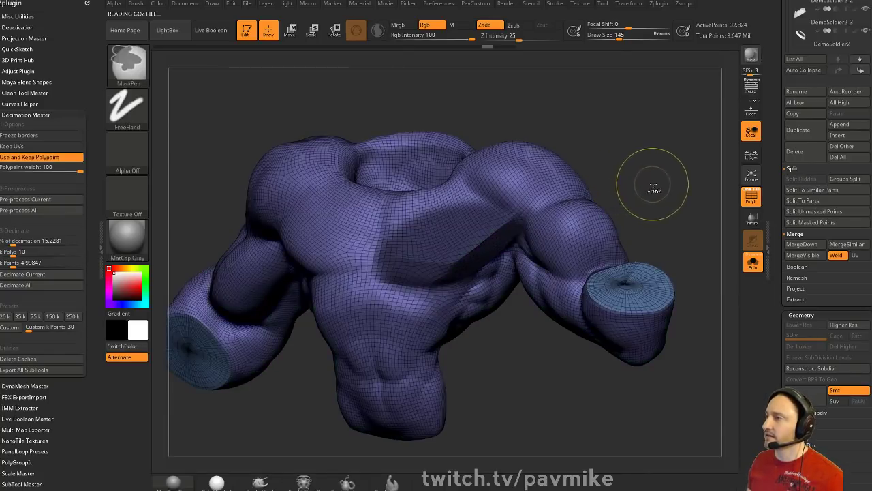
Clear the pectoral mask, lower the Standard brush's Rgb intensity to 20 and undo a test stroke on the chest
ctrl+drag(648, 179, 674, 218)
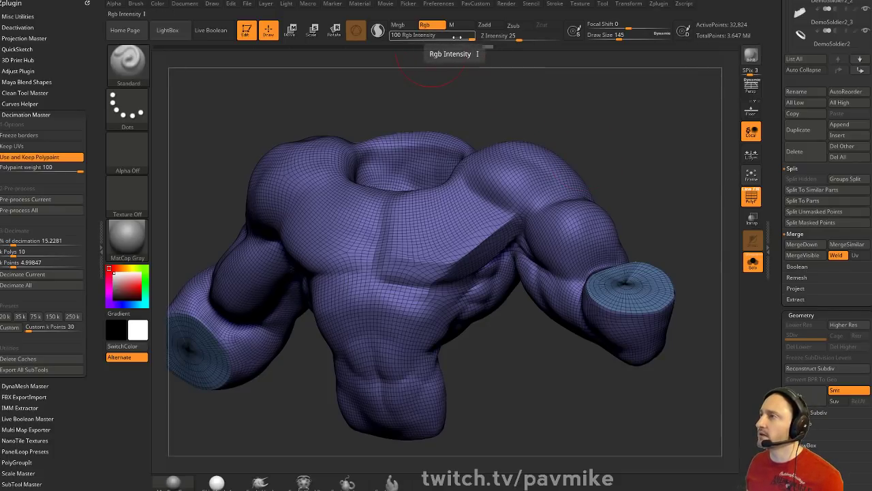
click(455, 37)
drag(455, 37, 428, 37)
mouse_move(451, 223)
ctrl+mouse_down()
mouse_move(435, 267)
mouse_move(494, 236)
ctrl+mouse_up()
key(ctrl+z)
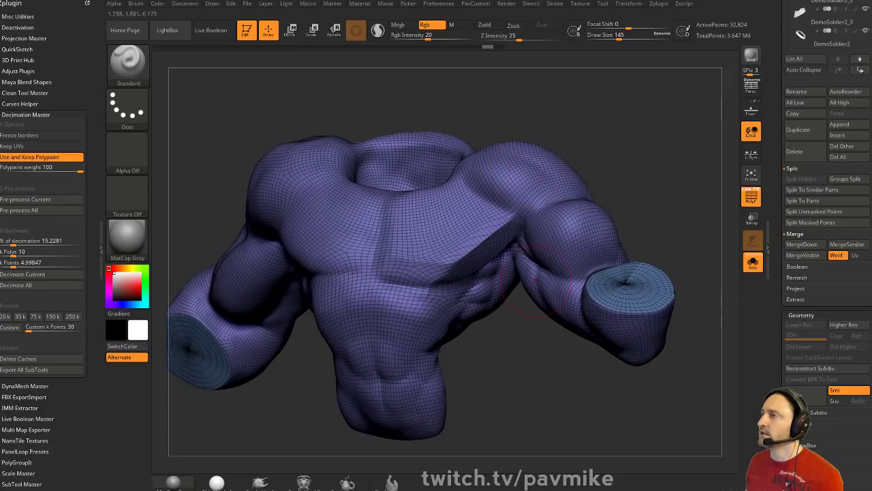
Set the MaskPen's Rgb intensity to 18 and brush size to 177, and softly mask the left pectoral
key(ctrl)
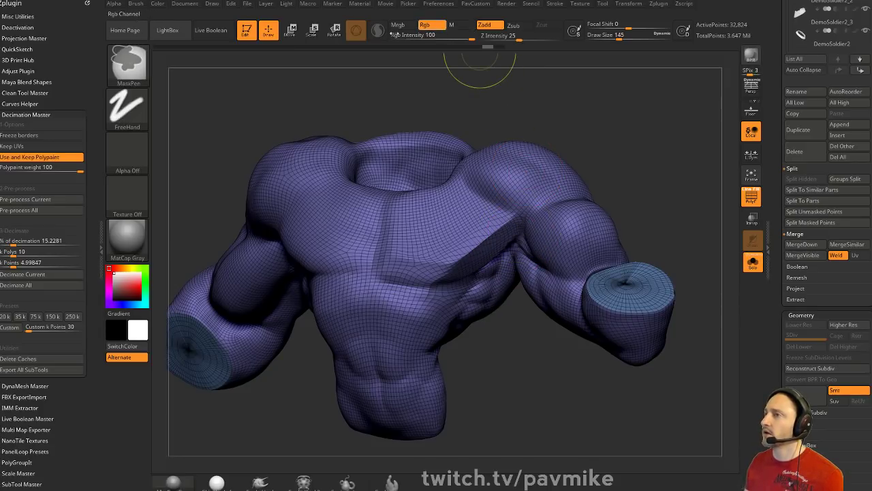
ctrl+click(426, 37)
ctrl+click(495, 26)
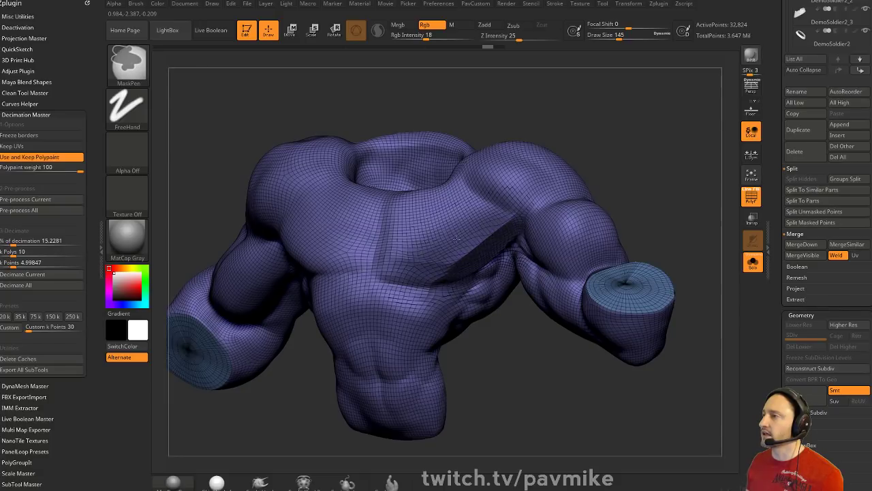
key(s)
drag(464, 222, 437, 255)
key(ctrl+z)
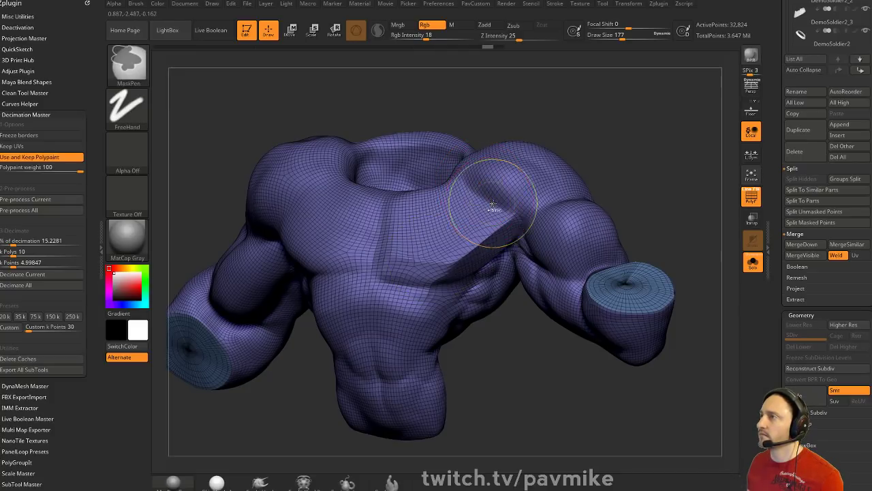
key(ctrl+s)
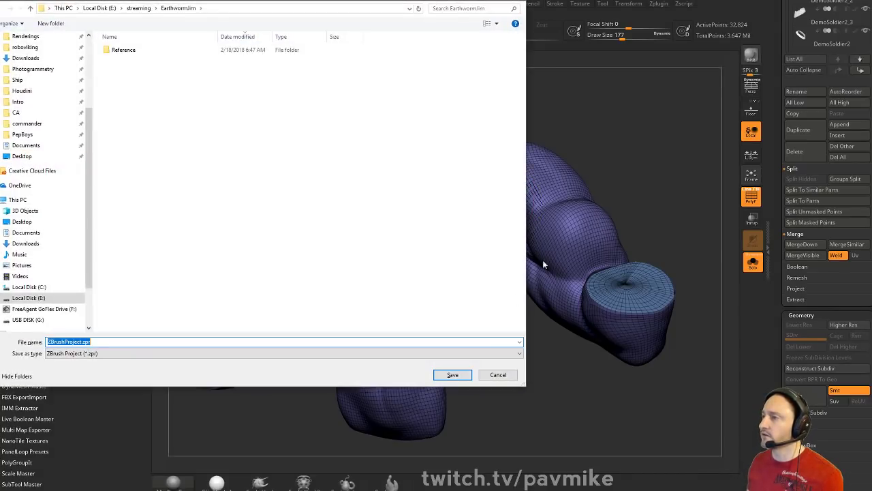
click(497, 375)
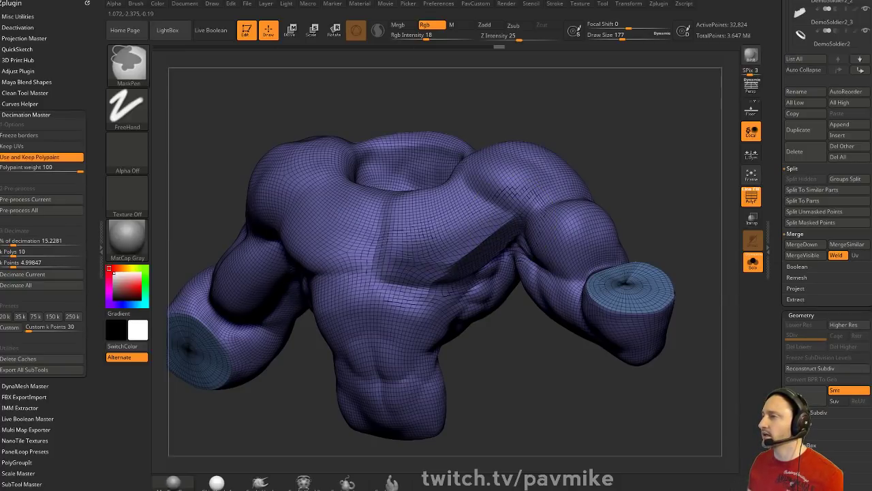
Pre-process and decimate the softly masked torso to 10 k polys, inspect the result and reduce the brush size to 90
click(44, 210)
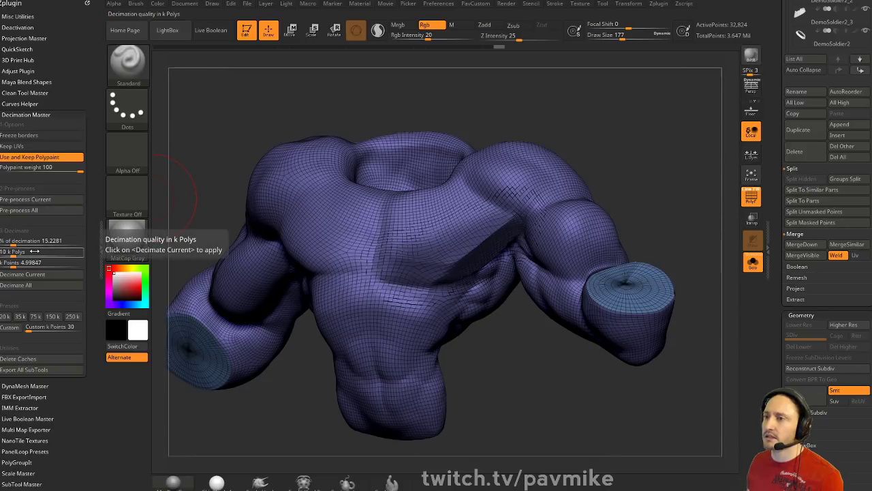
click(32, 275)
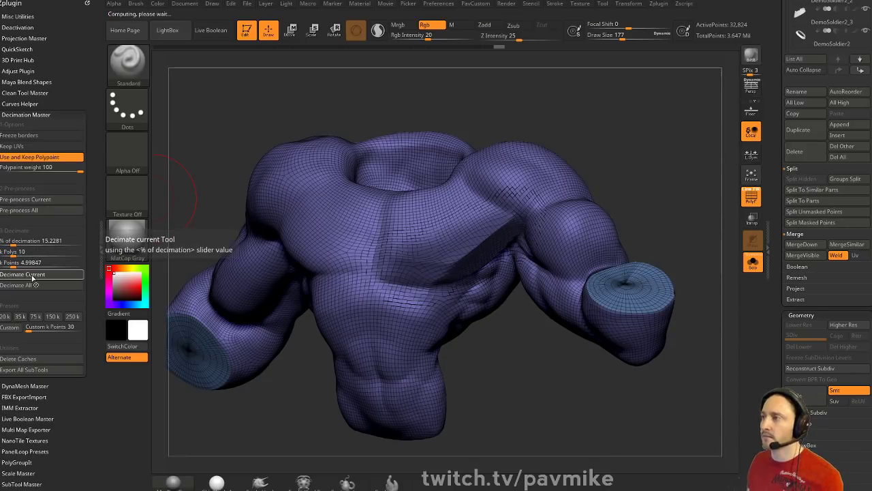
drag(490, 447, 503, 430)
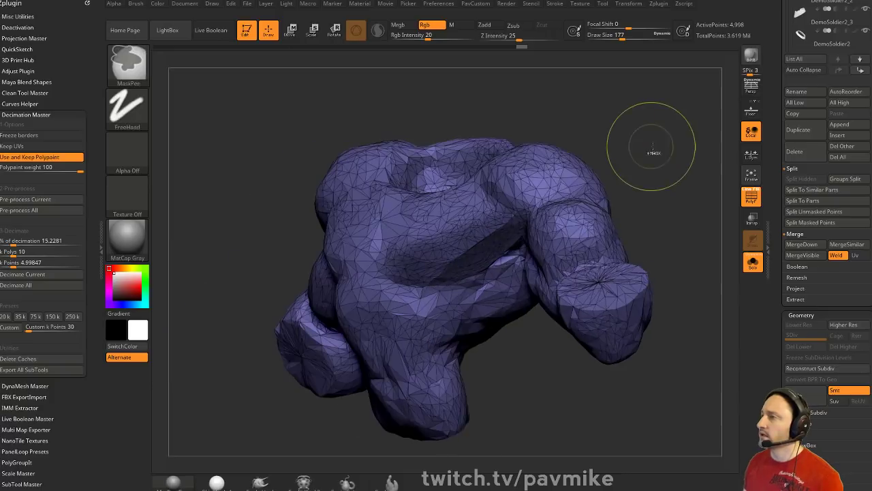
key(s)
mouse_move(666, 167)
mouse_down()
mouse_move(660, 158)
mouse_move(660, 171)
mouse_up()
Apply the gizmo's Remesh by Decimation deformer to the full-resolution torso and check its symmetry and target polygon count handles
key(w)
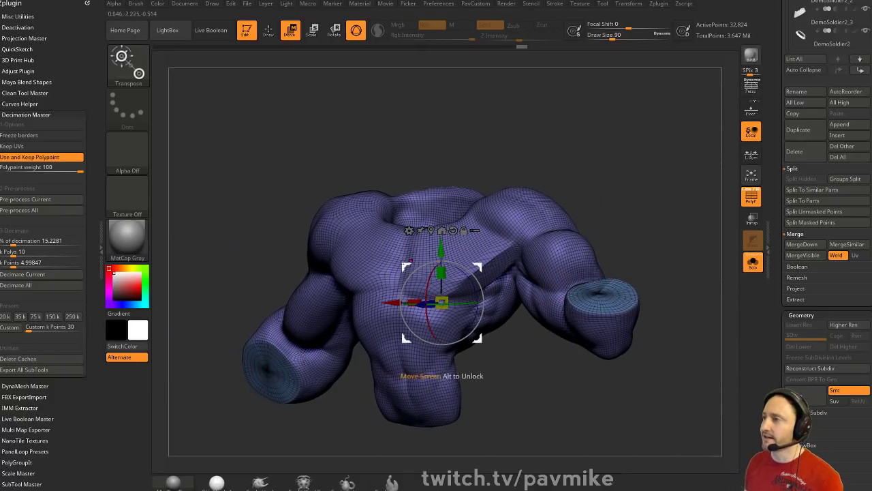
click(426, 274)
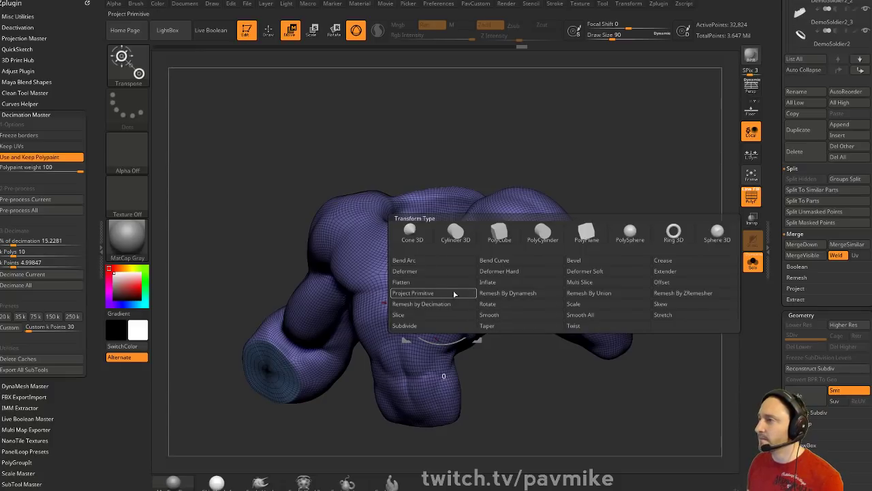
click(447, 309)
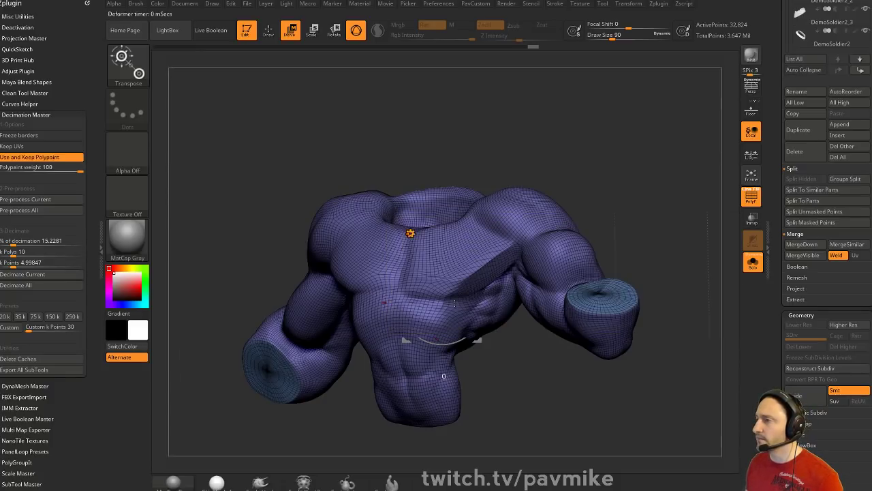
ctrl+right_drag(645, 150, 625, 148)
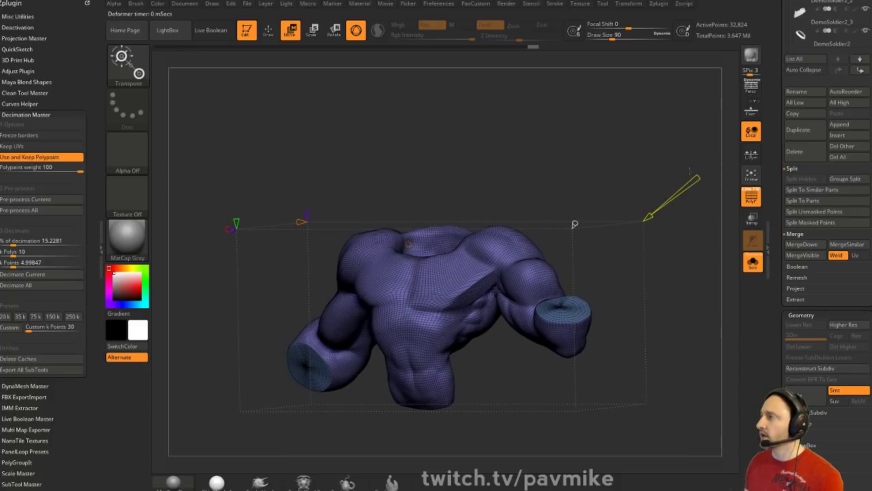
mouse_move(698, 178)
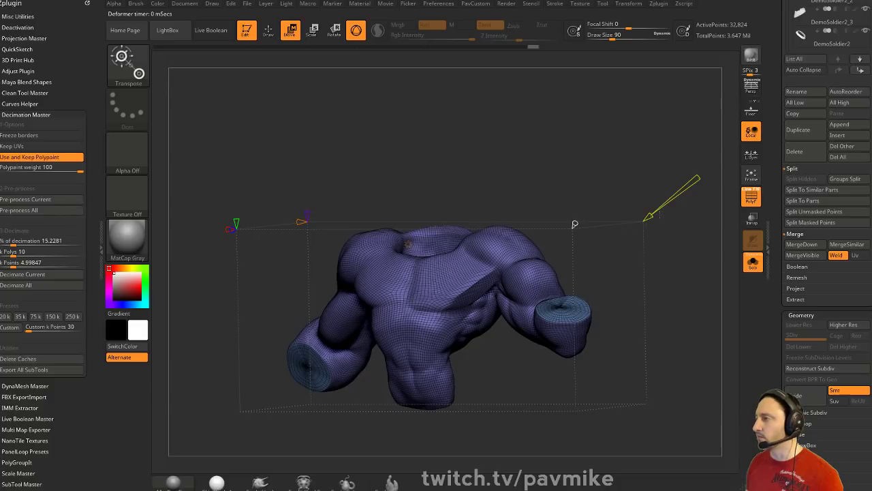
mouse_move(649, 216)
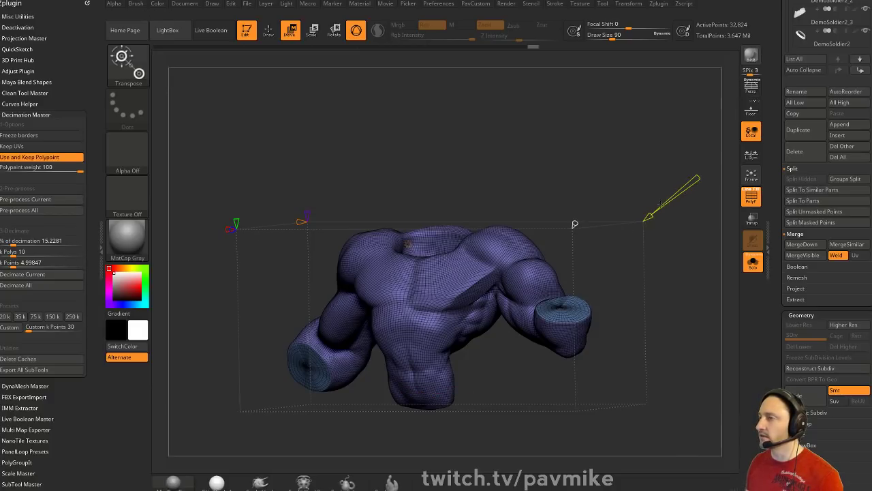
mouse_move(301, 221)
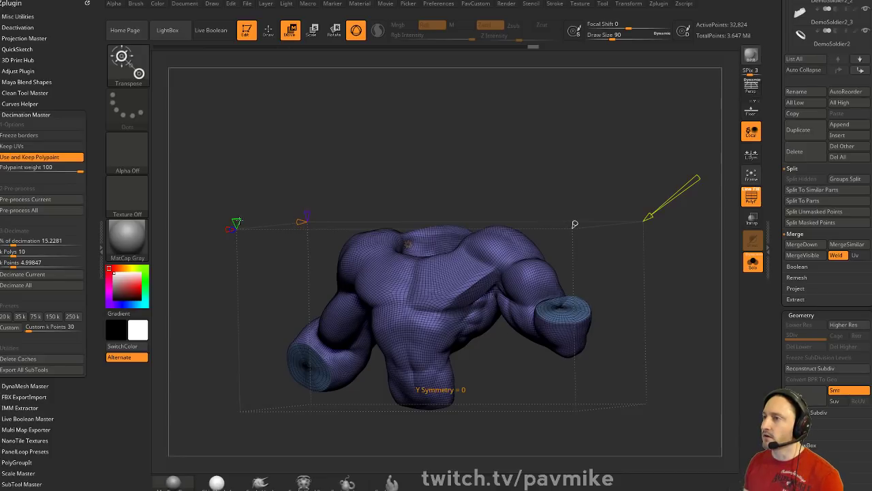
mouse_move(576, 223)
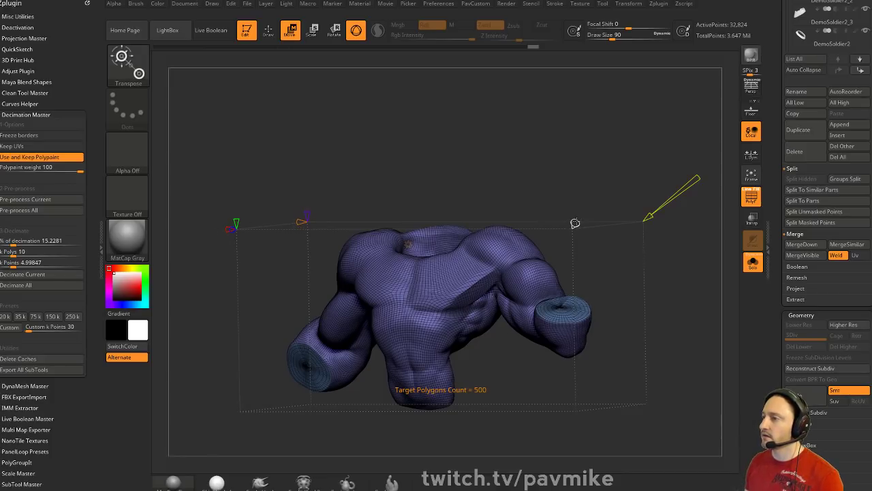
Remesh the torso with a target polygon count of 14674, reduce it further, and collapse the Decimation Master options
click(575, 224)
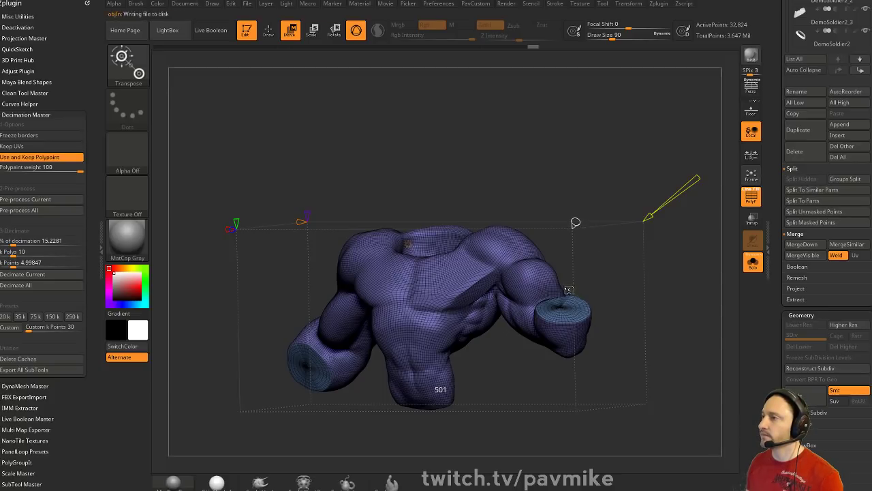
drag(575, 224, 596, 180)
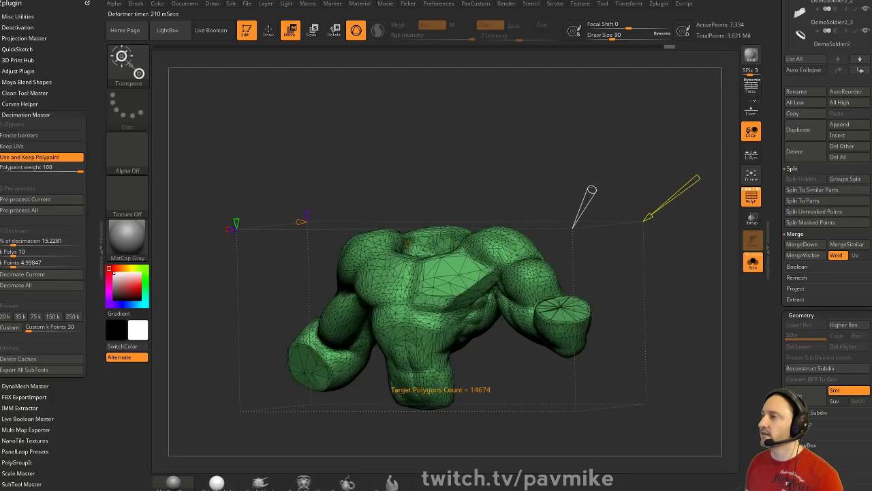
drag(506, 187, 460, 255)
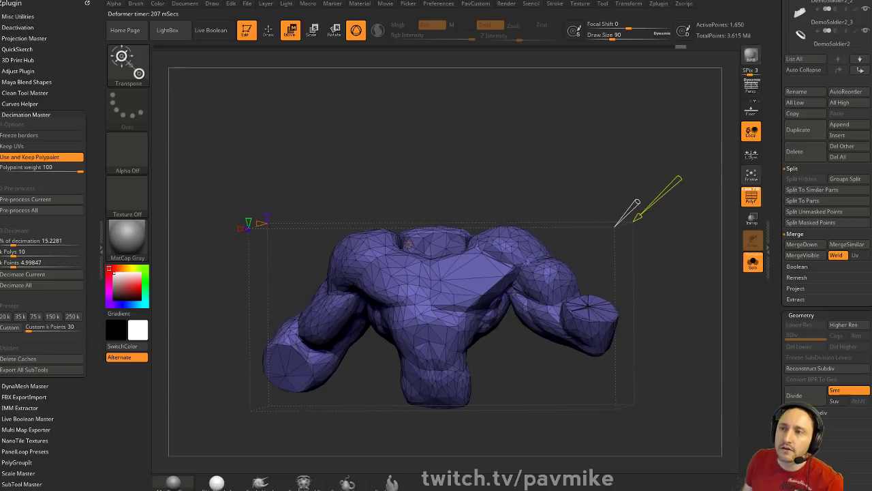
click(33, 116)
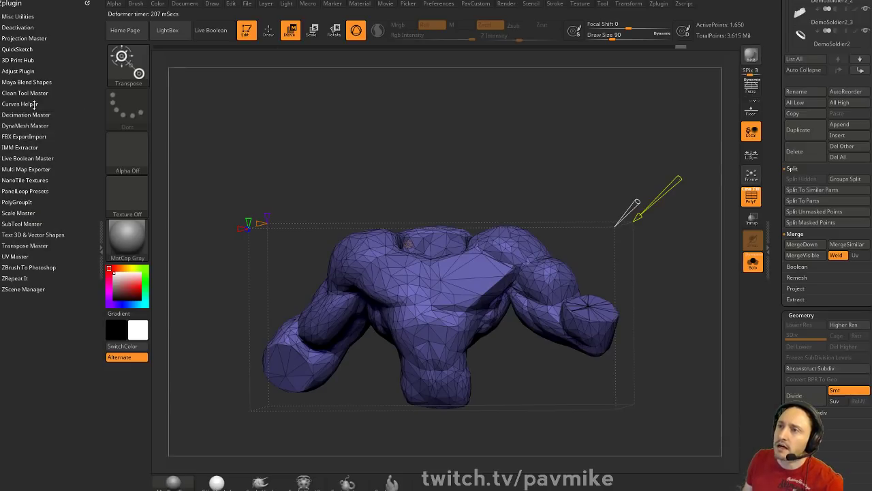
Examine the Curves Helper, Clean Tool Master, FBX ExportImport and IMM Extractor plugin options, and collapse them again
click(34, 103)
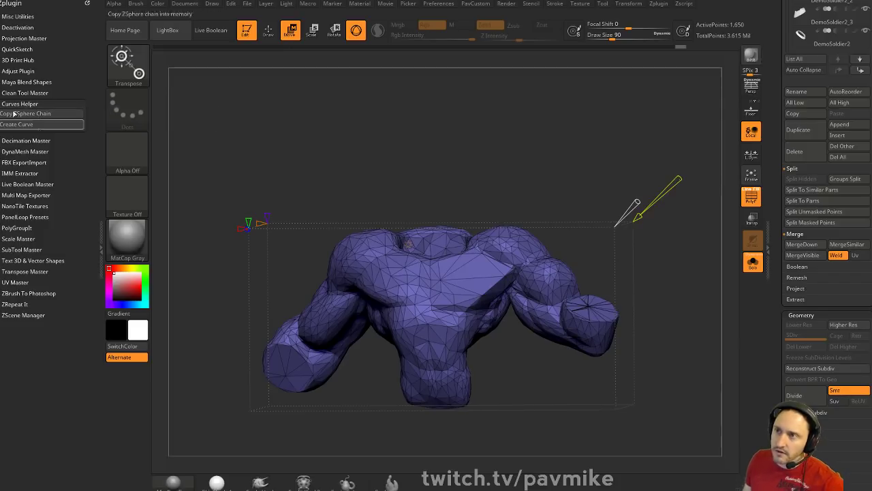
drag(380, 164, 431, 167)
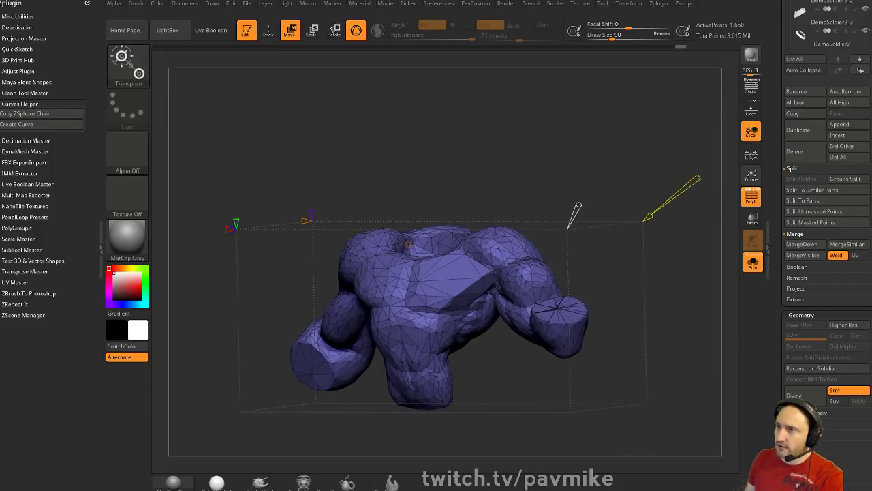
click(37, 114)
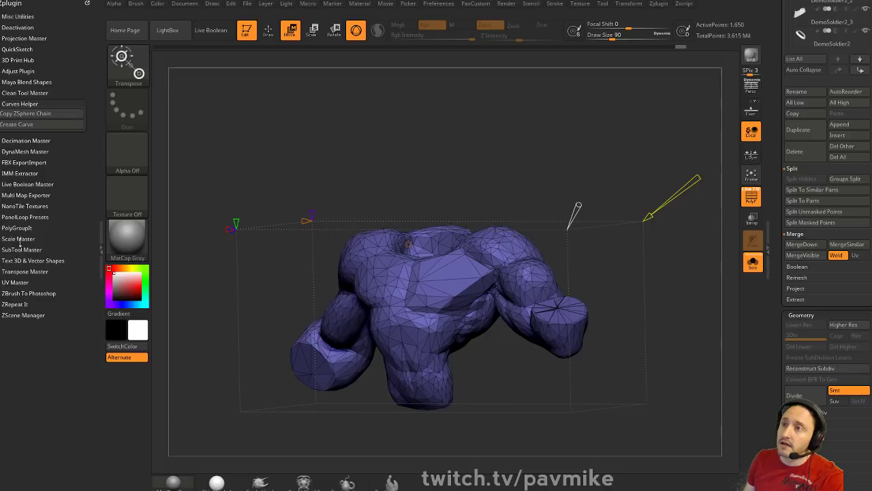
click(21, 94)
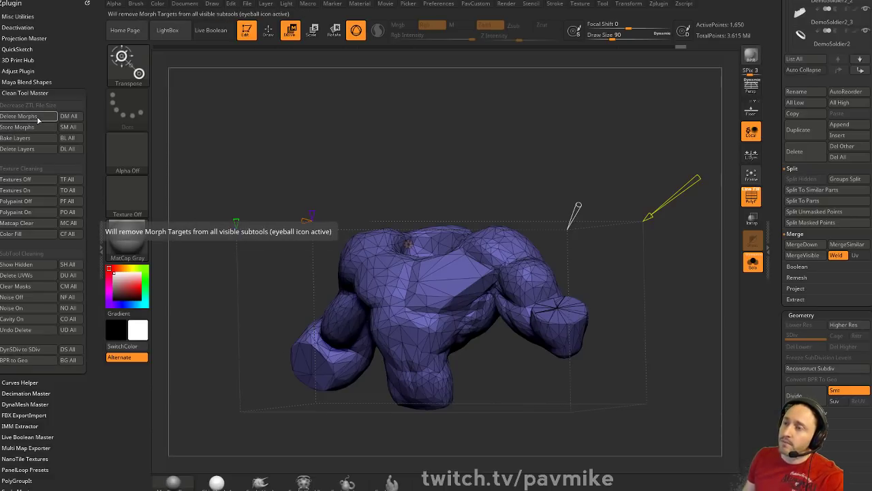
drag(60, 389, 60, 339)
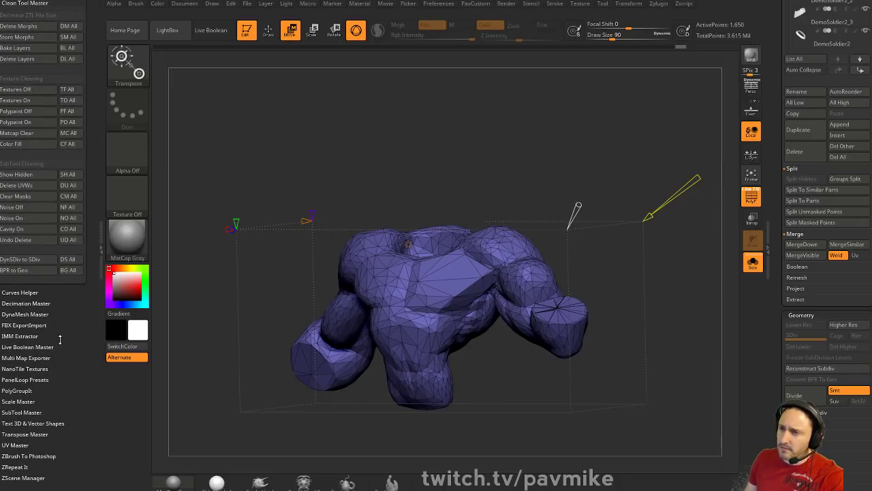
click(30, 336)
click(52, 325)
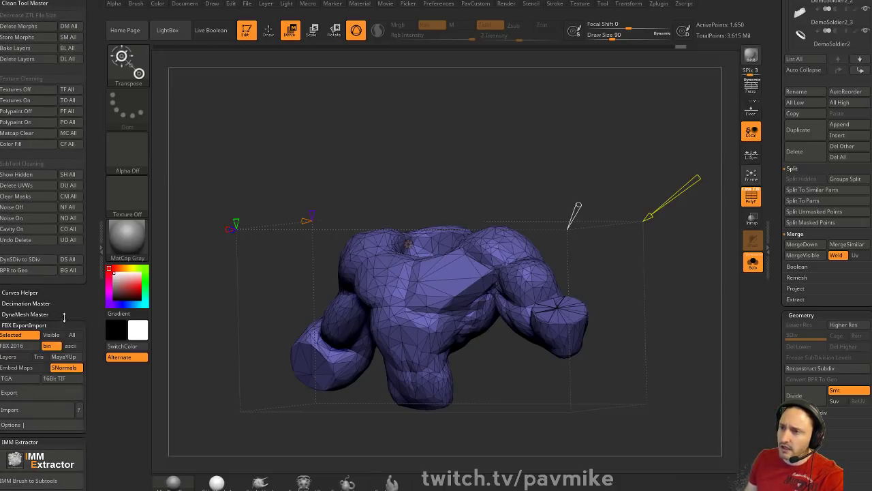
click(26, 327)
click(19, 336)
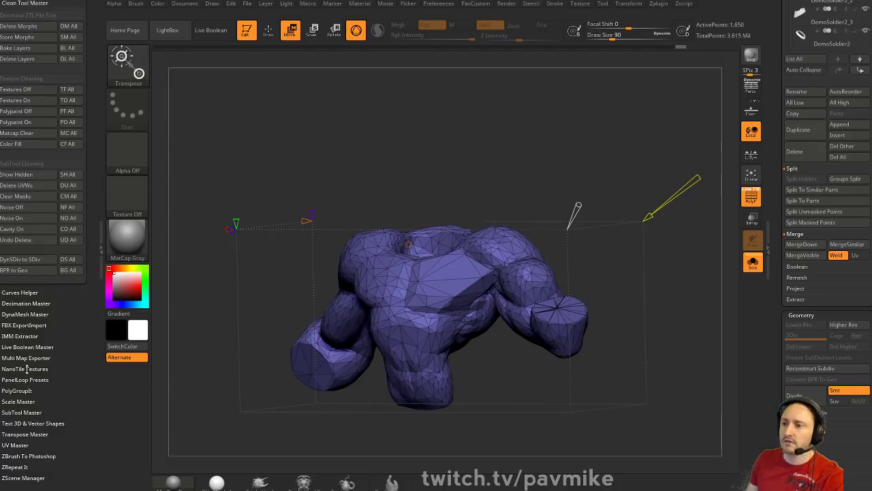
drag(1, 90, 1, 180)
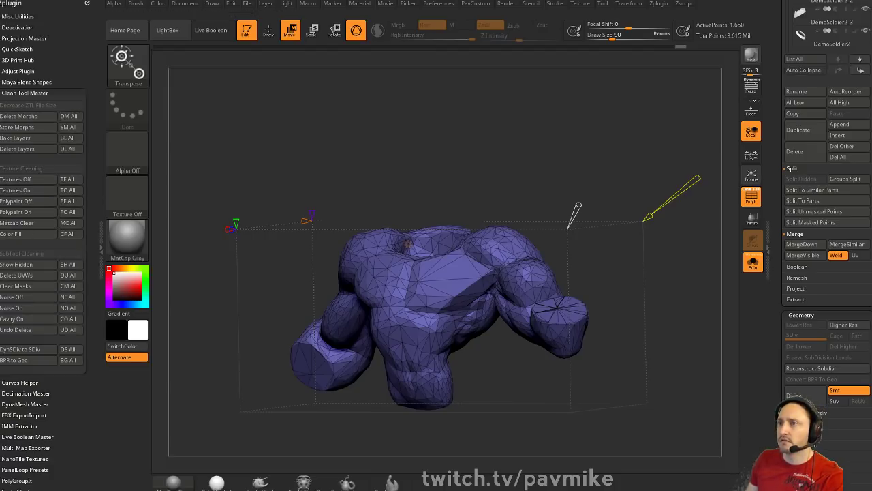
click(20, 92)
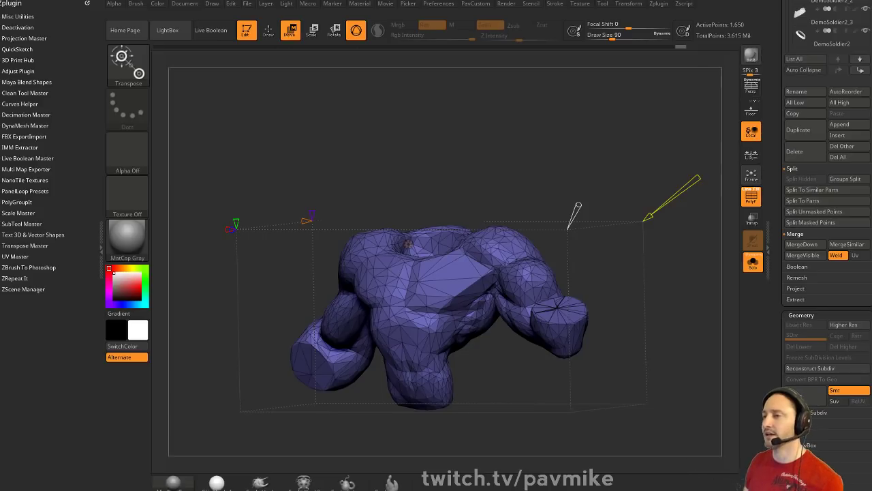
QuickSave the project and switch from the Move gizmo back to Draw mode
key(ctrl+s)
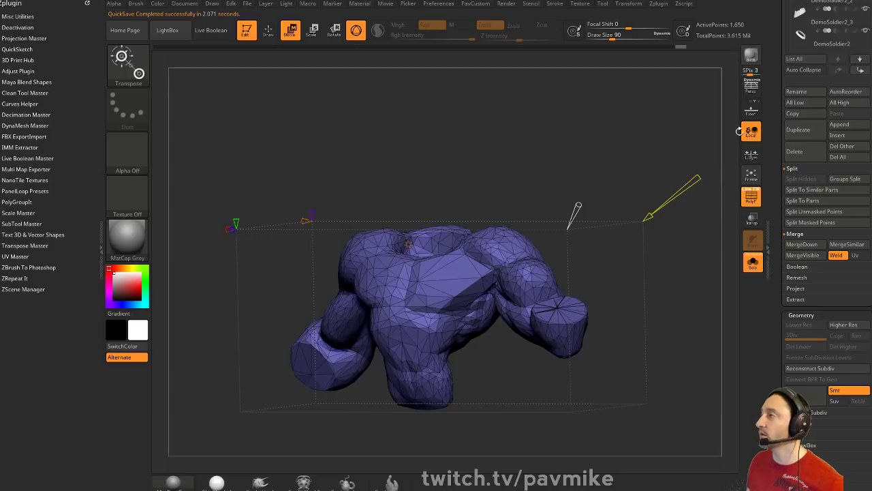
drag(773, 71, 761, 330)
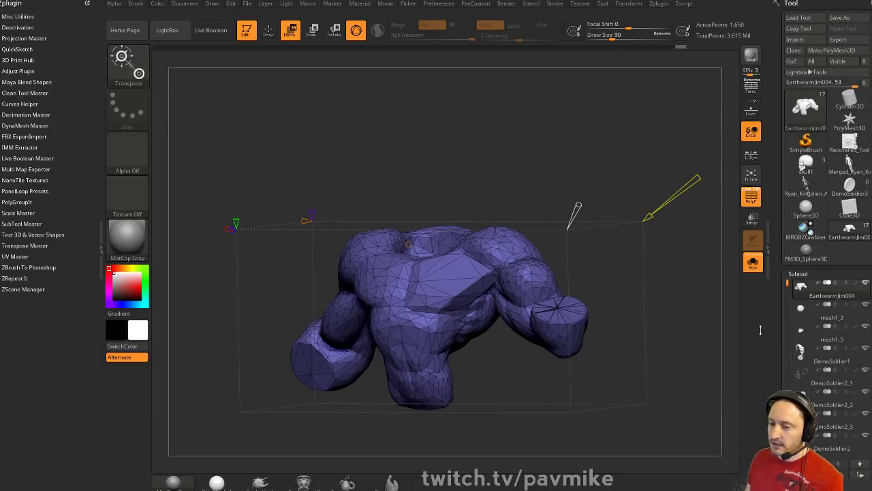
drag(465, 131, 475, 138)
key(q)
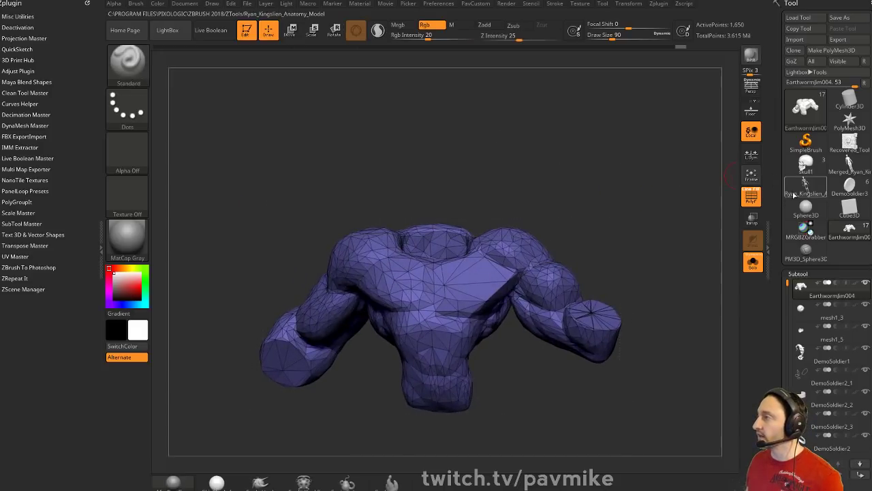
Browse the loaded skeleton, Earthworm Jim, sphere and merged anatomy tools, and make skull1 the active tool
click(804, 189)
mouse_move(675, 194)
mouse_down()
mouse_move(609, 197)
mouse_move(592, 262)
mouse_move(574, 122)
mouse_move(613, 144)
mouse_move(593, 145)
mouse_up()
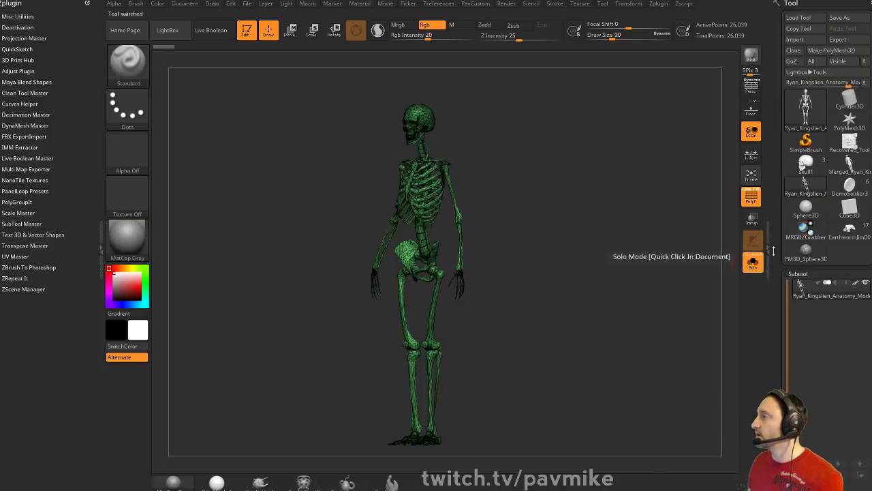
click(849, 165)
click(849, 230)
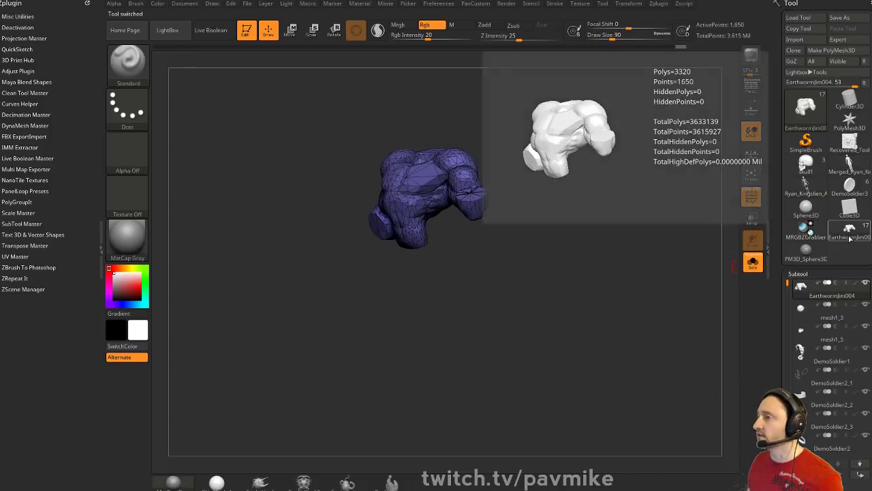
click(809, 254)
click(806, 208)
click(806, 184)
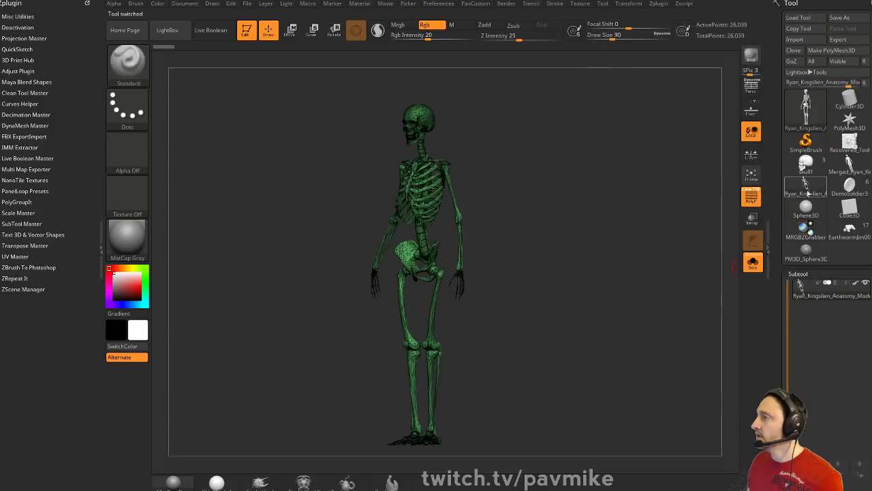
click(849, 165)
click(816, 184)
click(805, 164)
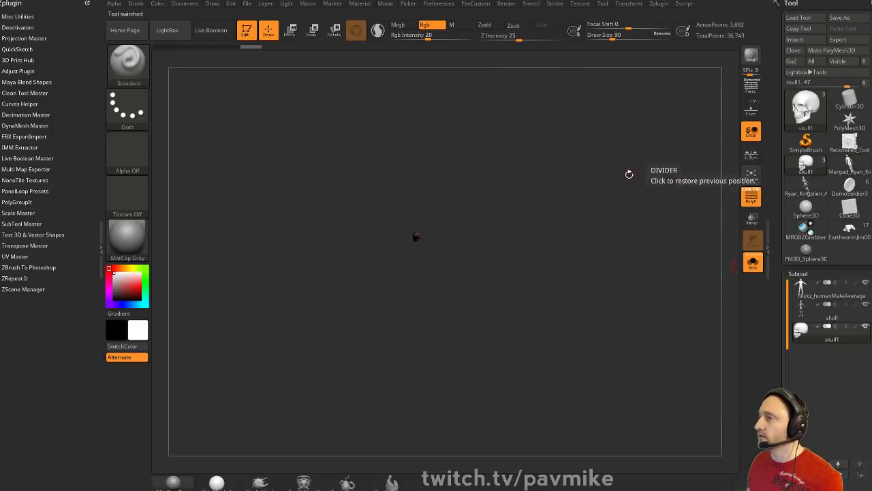
Turn off Solo and merge the skull and skull1 subtools down into the humanMaleAverage body
click(752, 263)
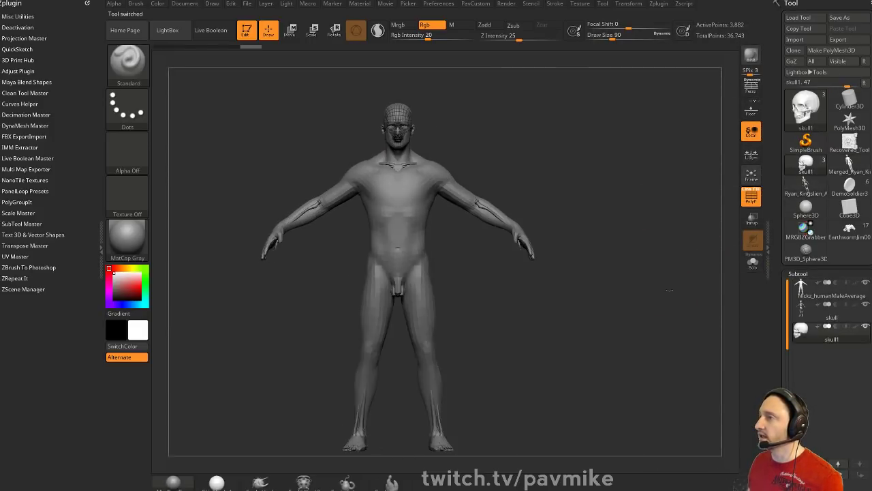
drag(668, 259, 565, 212)
drag(627, 241, 664, 259)
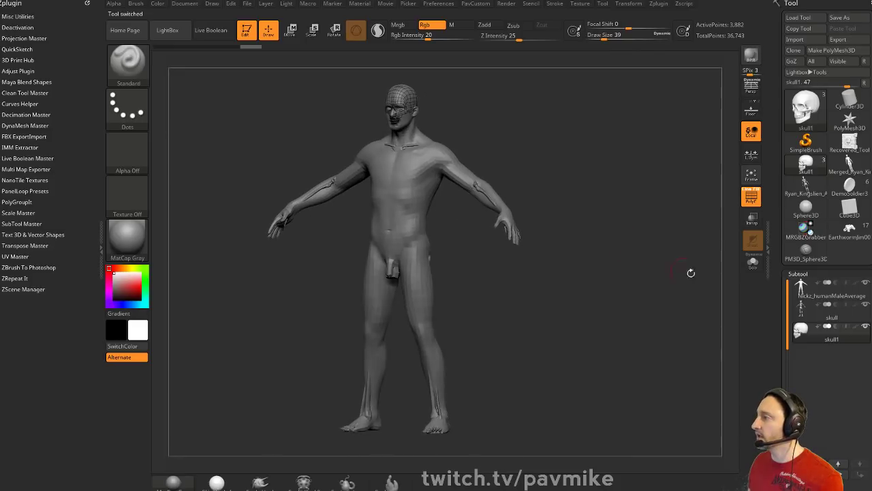
click(799, 287)
shift+drag(599, 256, 608, 255)
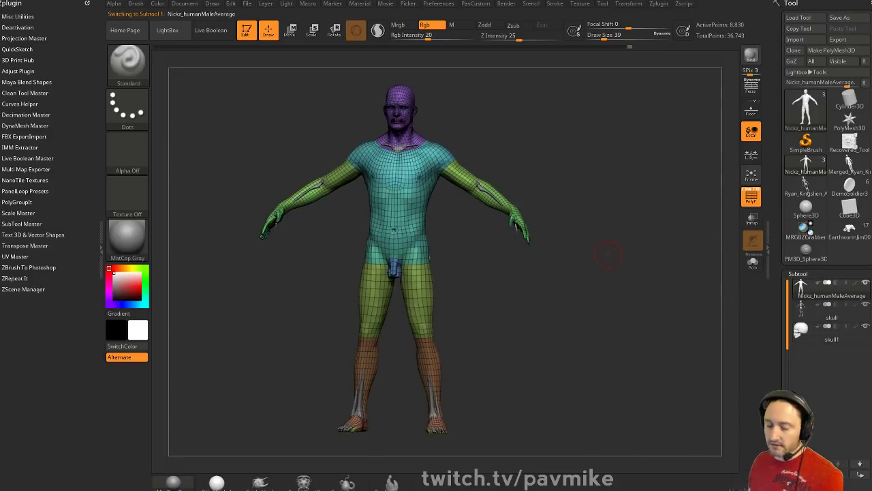
key(ctrl+e)
key(ctrl+e)
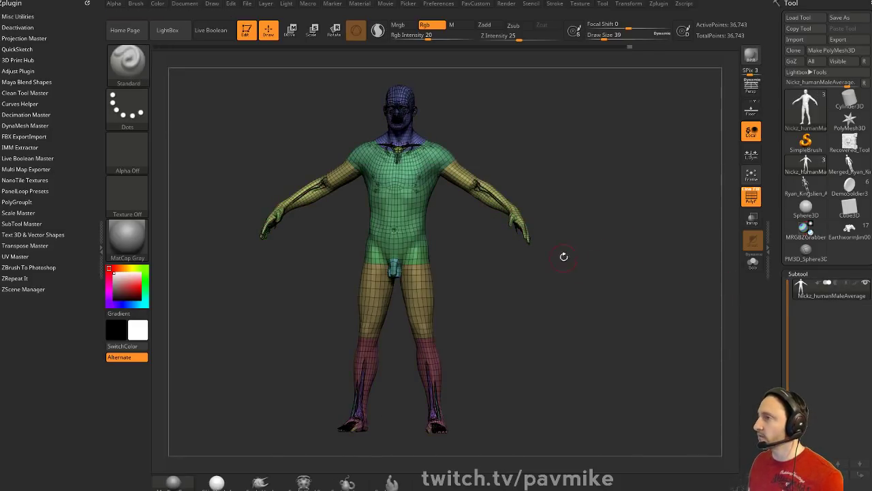
Append the merged anatomy figure and the skeleton anatomy model as subtools to the male body
drag(568, 261, 555, 191)
click(771, 294)
drag(775, 303, 775, 238)
click(840, 364)
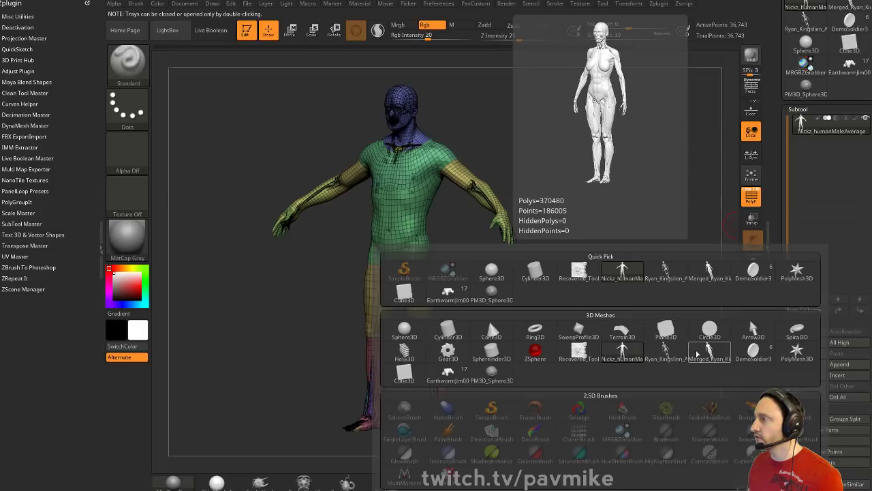
click(709, 351)
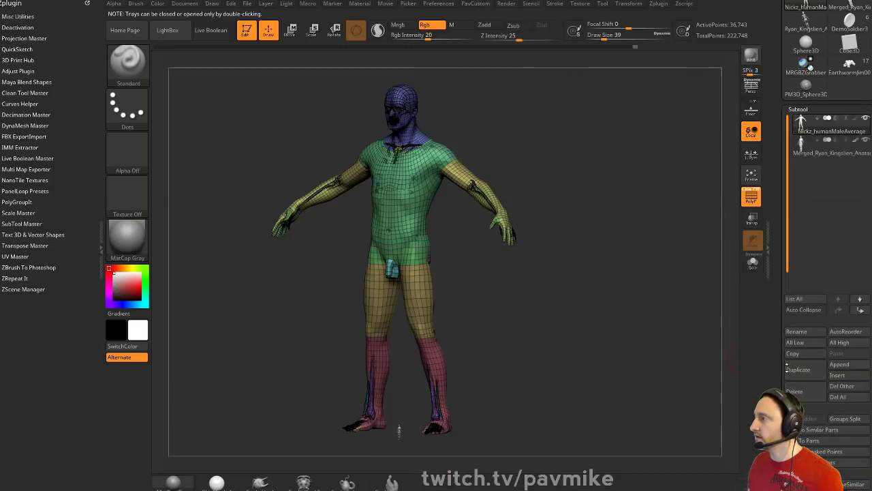
click(850, 366)
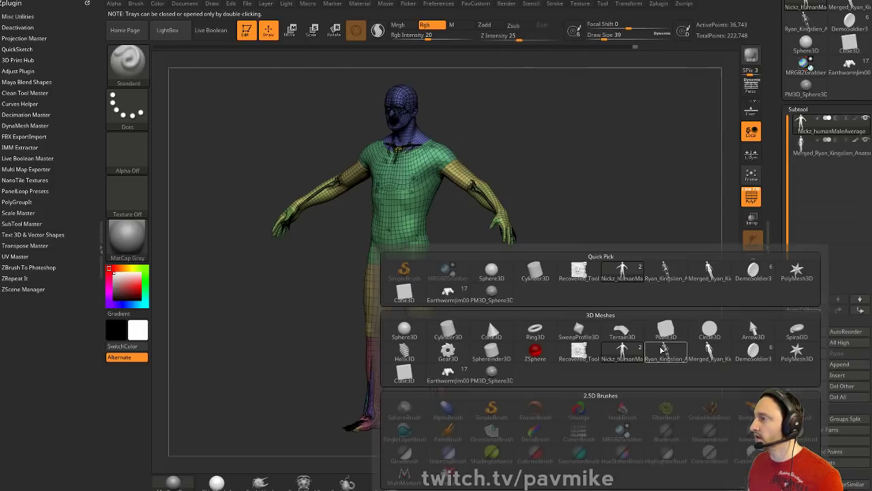
click(662, 351)
drag(636, 275, 415, 375)
alt+click(416, 374)
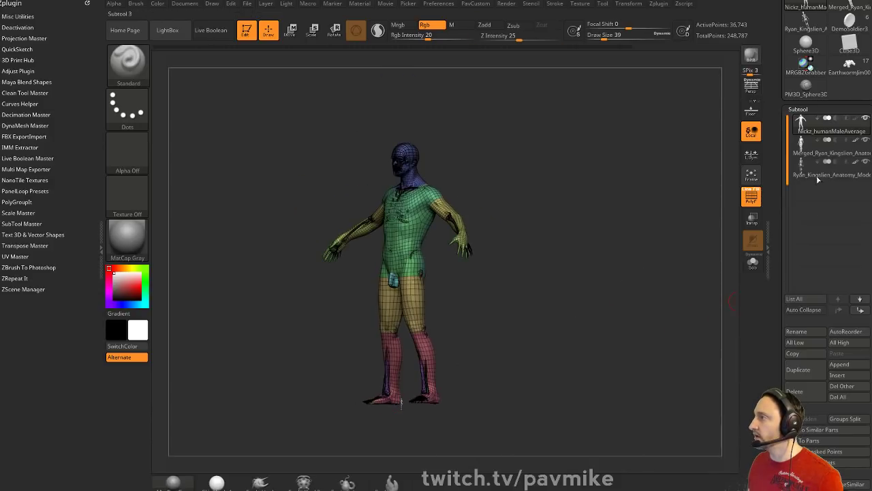
Unify the size of the appended merged anatomy figure and select the skeleton subtool for the same deformation
drag(779, 167, 780, 89)
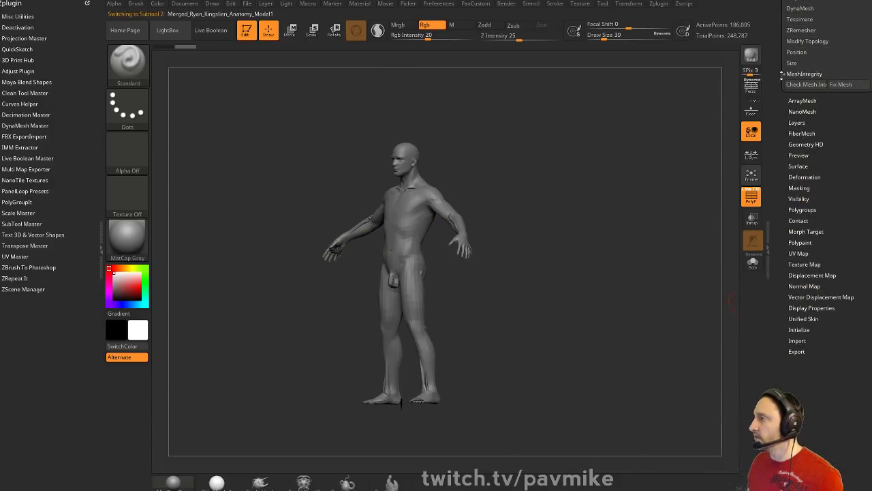
click(809, 177)
click(796, 187)
scroll(801, 157, up, 8)
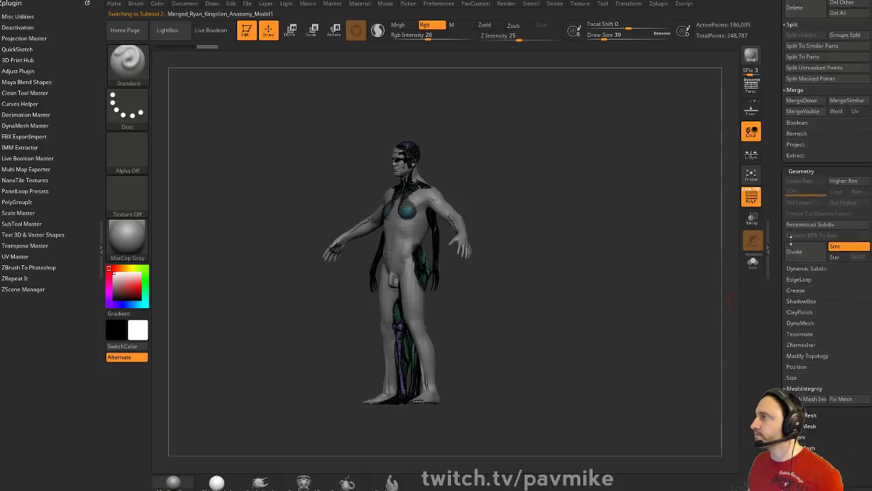
click(818, 107)
scroll(791, 204, down, 10)
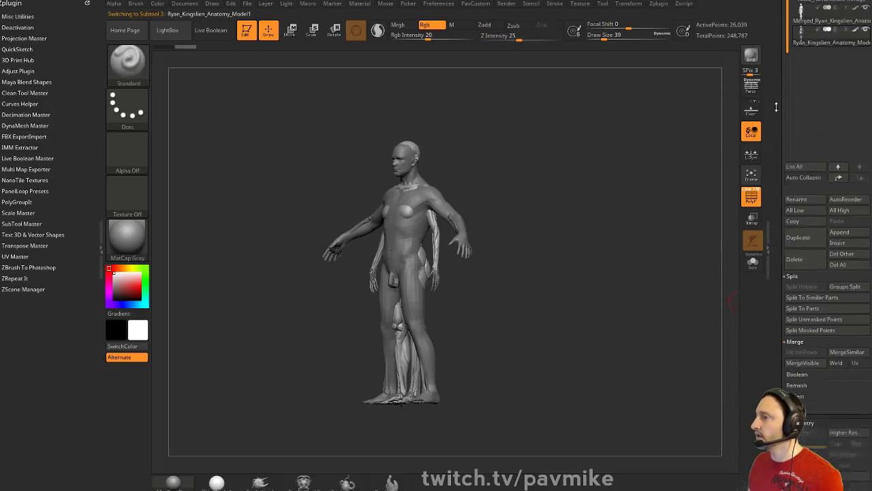
Examine the overlaid body and anatomy models from the front and check the skull-faced warrior reference image
drag(402, 405, 664, 274)
drag(665, 273, 636, 242)
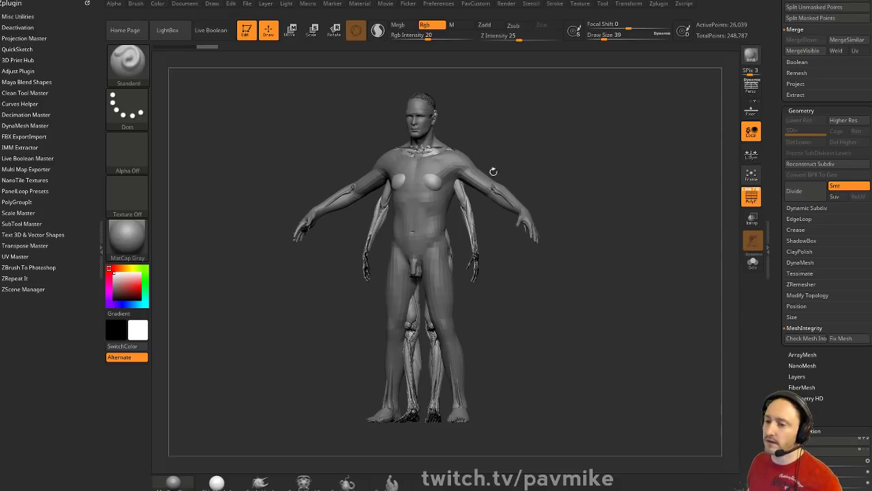
right_drag(164, 488, 347, 91)
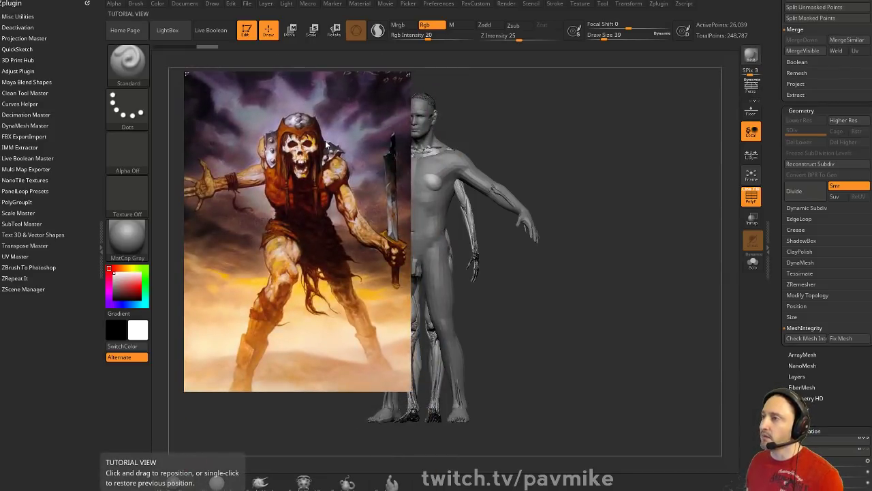
right_drag(326, 140, 205, 490)
Switch to Recovered_Tool, turn off its polyframe display and inspect the skull book from several angles
drag(772, 67, 770, 340)
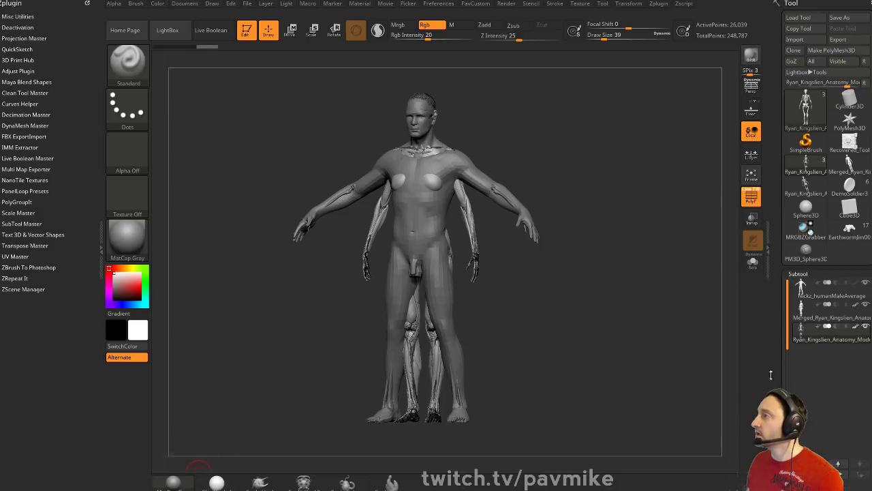
click(846, 143)
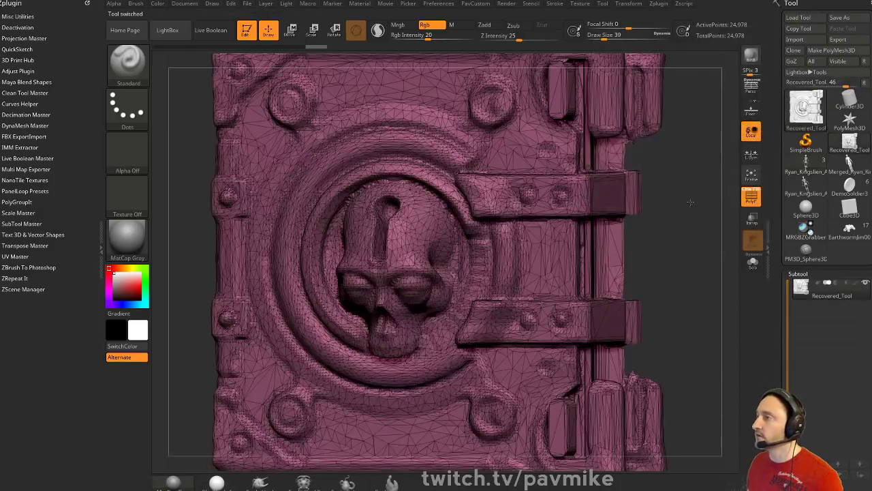
ctrl+right_drag(692, 205, 686, 170)
click(761, 200)
mouse_move(607, 191)
right_down()
mouse_move(662, 189)
mouse_move(607, 191)
right_up()
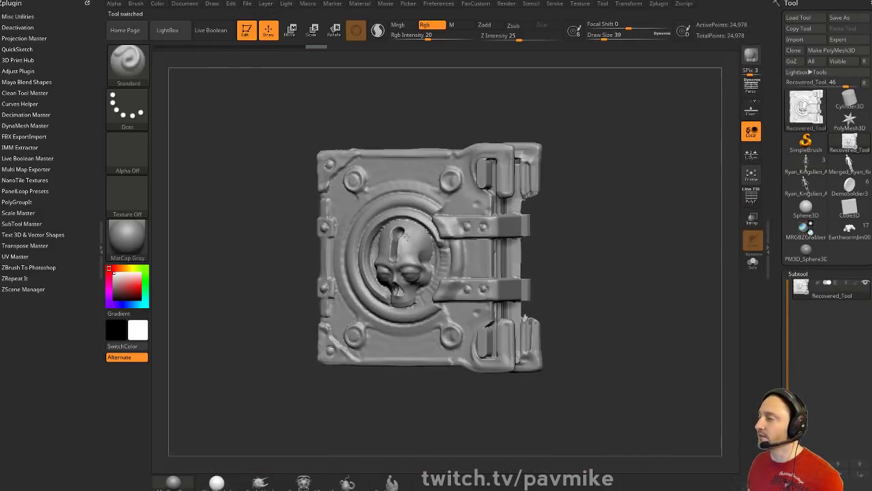
mouse_move(599, 240)
right_down()
mouse_move(586, 256)
mouse_move(604, 233)
right_up()
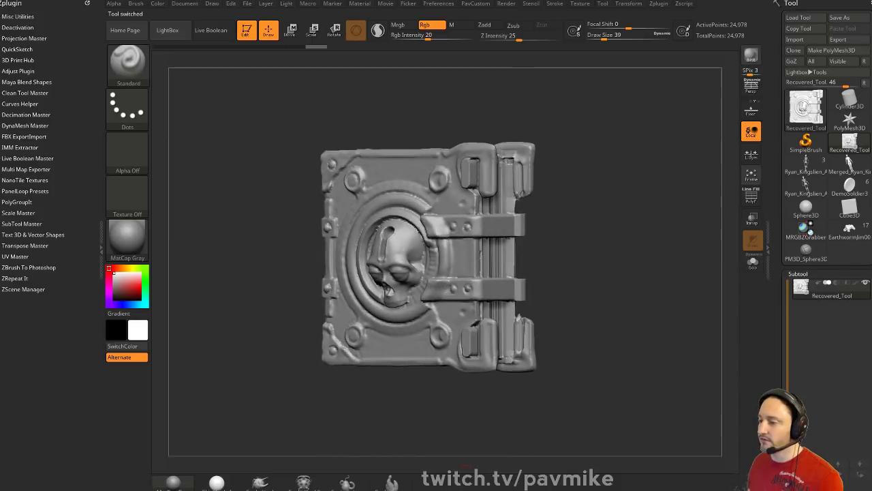
Switch to the Chrome browser and go back from the ZRemesh video to the YouTube channel's playlists page
drag(443, 490, 450, 57)
double_click(449, 57)
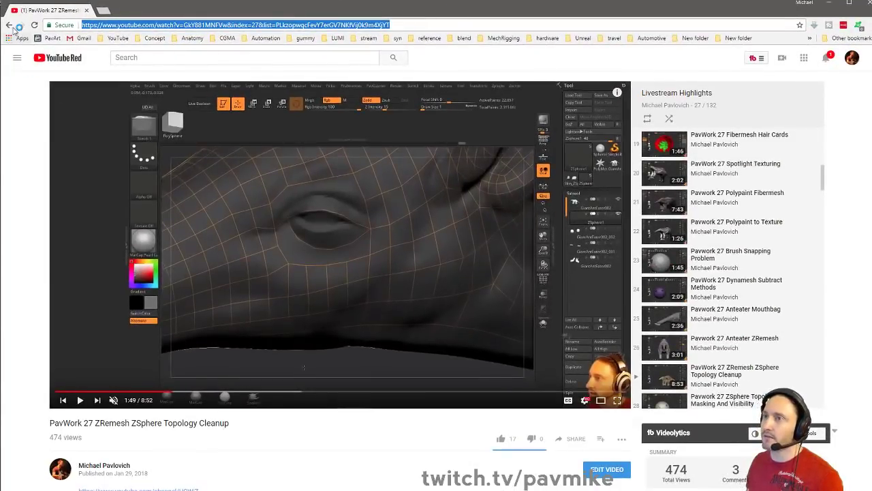
click(10, 25)
click(12, 27)
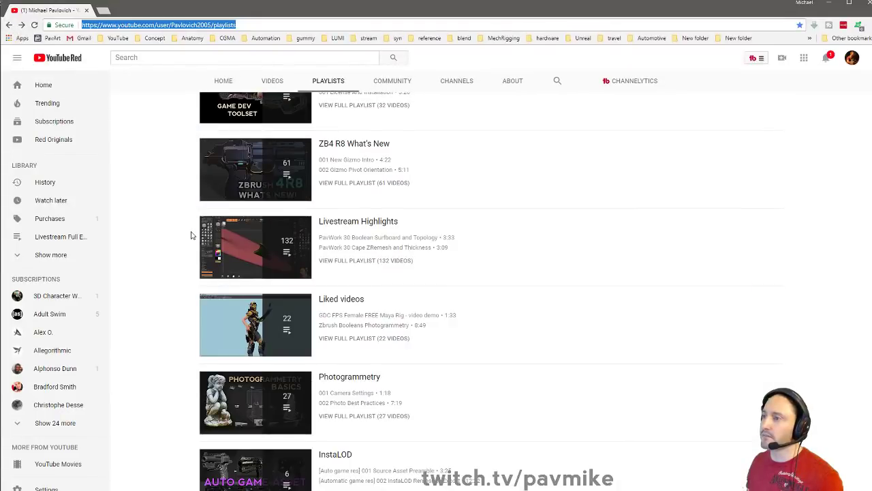
Open the Livestream Full Episodes playlist and browse its episodes, ending on the Pavwork 38 video
scroll(190, 232, up, 5)
click(382, 275)
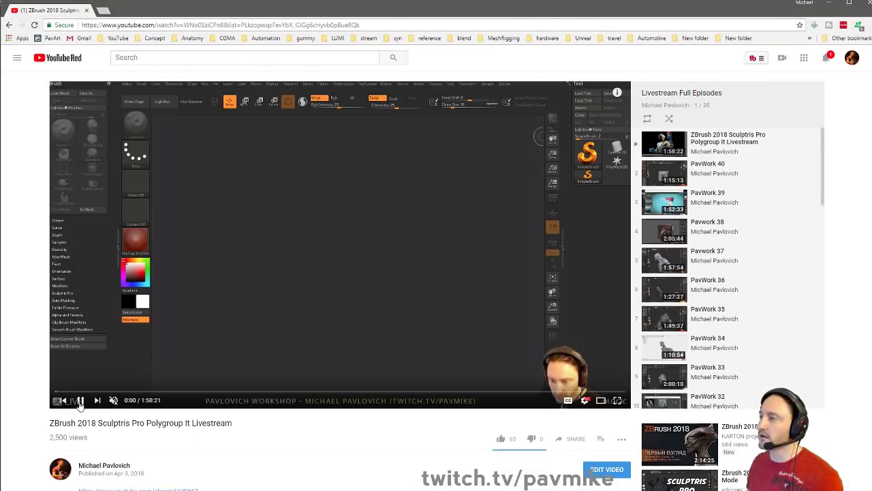
click(80, 400)
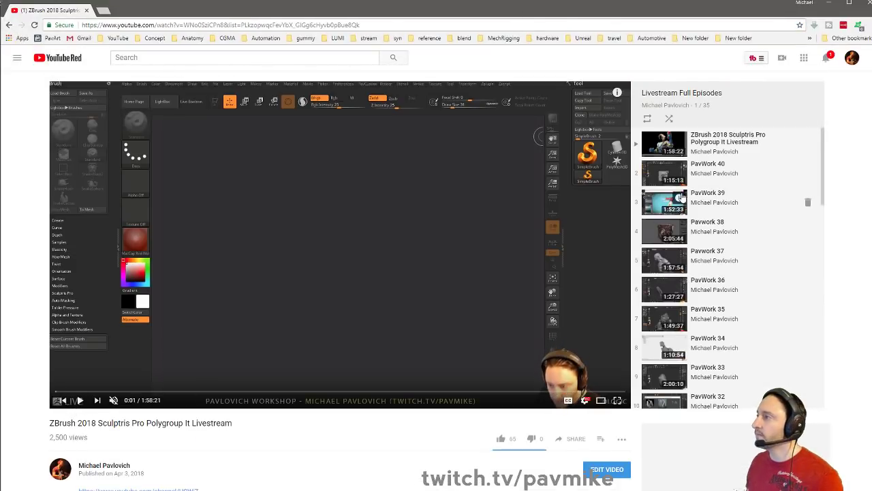
click(680, 227)
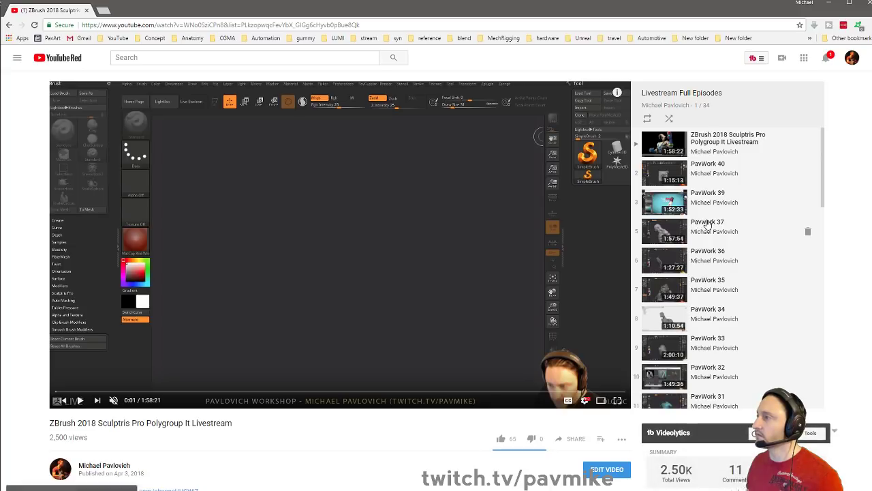
click(707, 252)
scroll(688, 204, up, 3)
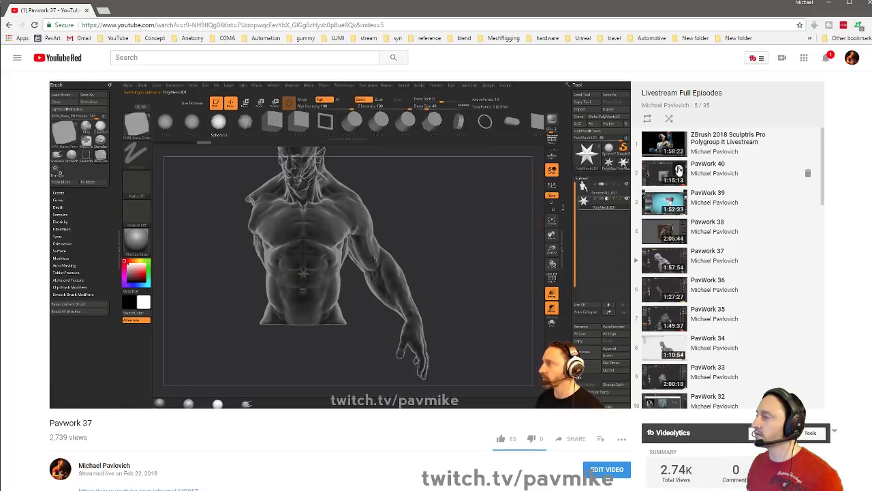
click(658, 174)
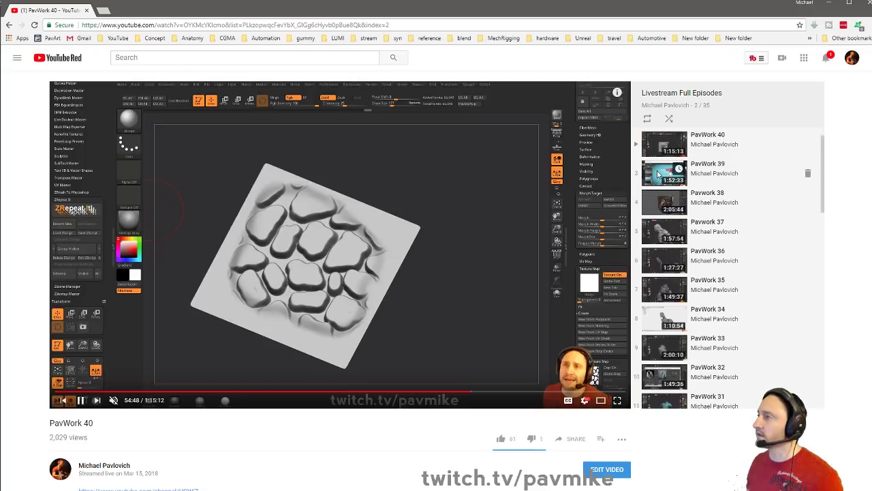
click(669, 199)
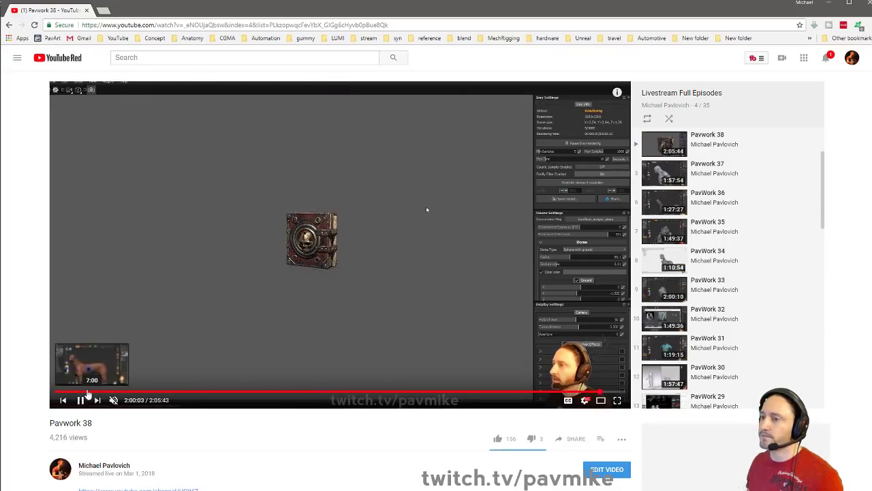
Skim the Pavwork 38 video through the skull book's sculpting and texturing sections to near its end
click(86, 392)
click(274, 393)
click(514, 392)
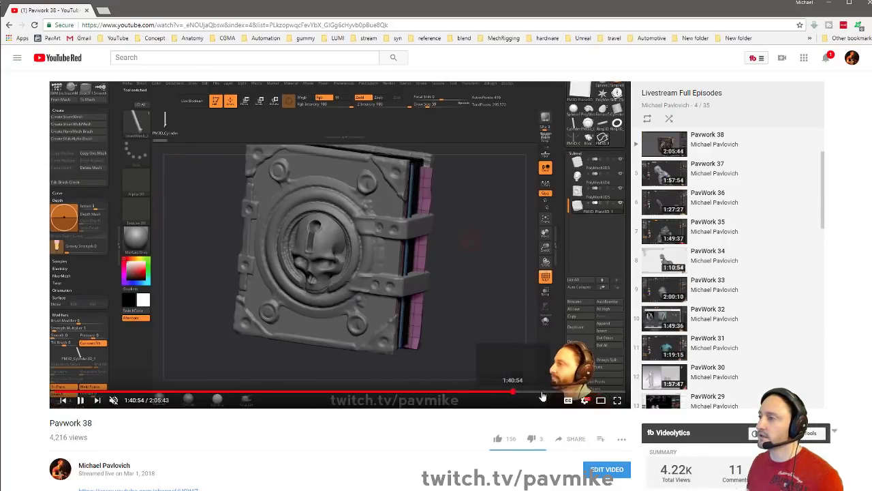
click(561, 393)
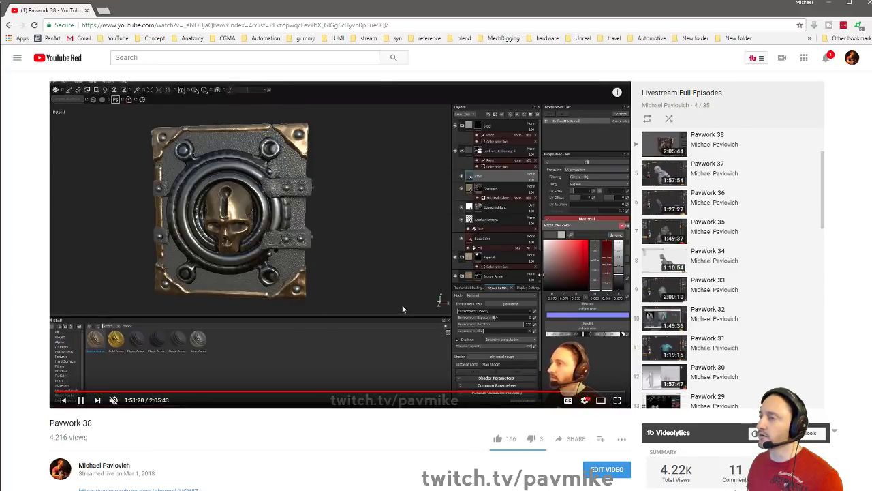
click(597, 393)
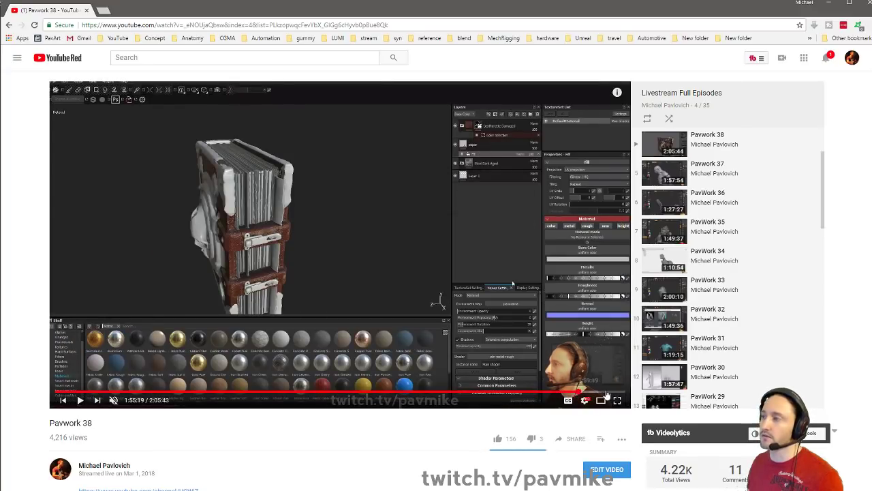
click(608, 393)
click(611, 393)
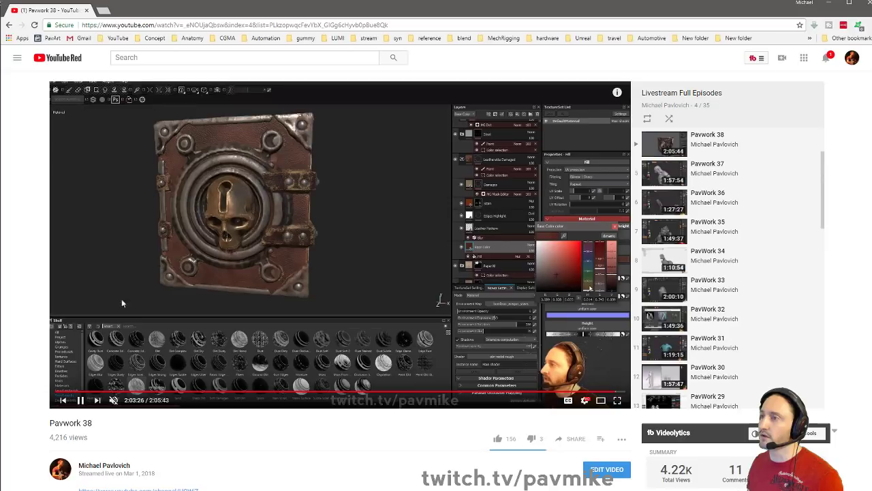
Switch to Substance Painter and open the recent project E:/streaming/MedievalZombie/Book/Painter/Book.spp, accepting the project version update
key(alt+Tab)
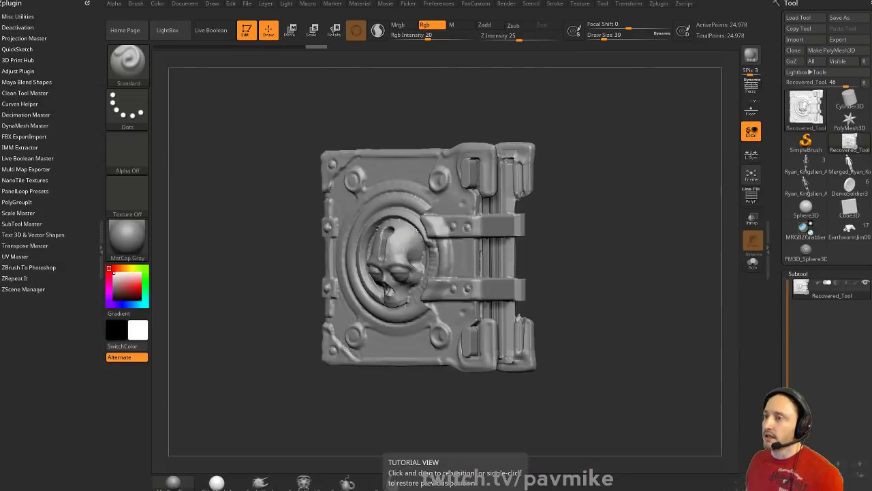
key(alt+Tab)
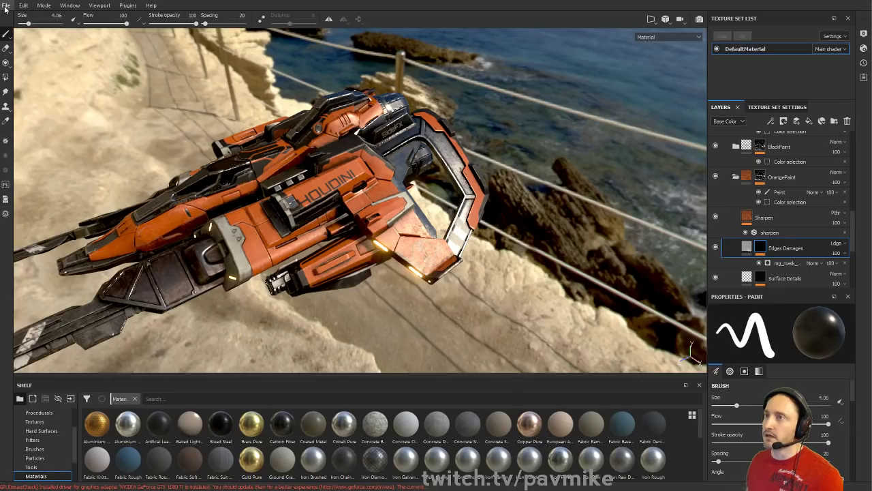
click(5, 5)
mouse_move(41, 35)
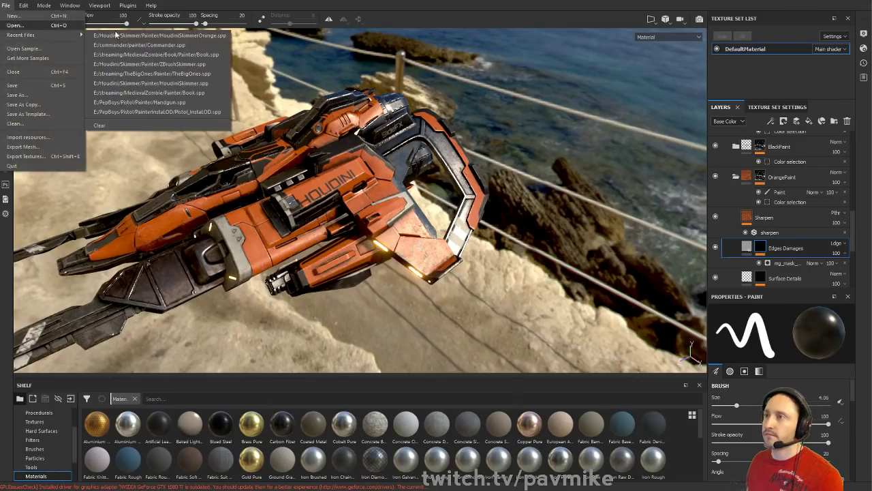
click(143, 54)
click(407, 258)
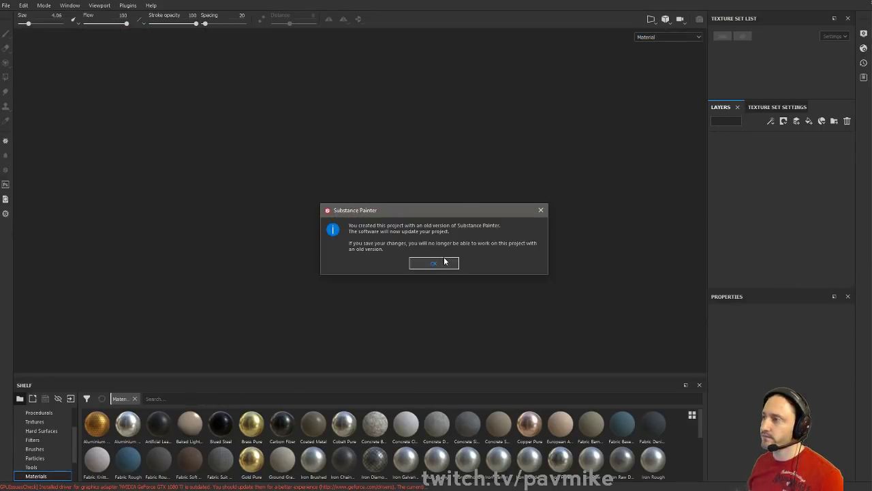
click(444, 261)
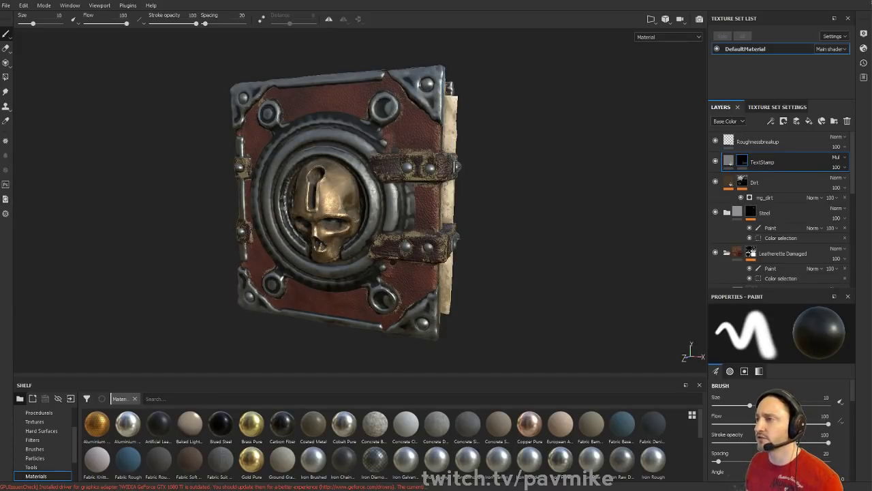
Examine the textured skull book from several angles while rotating the environment lighting
mouse_move(518, 181)
shift+right_down()
mouse_move(497, 187)
mouse_move(516, 181)
mouse_move(509, 186)
shift+right_up()
scroll(529, 161, down, 3)
alt+drag(531, 162, 84, 170)
shift+right_drag(310, 211, 327, 210)
alt+drag(328, 210, 462, 191)
shift+right_drag(463, 191, 470, 189)
alt+drag(470, 190, 496, 176)
shift+right_drag(497, 176, 496, 178)
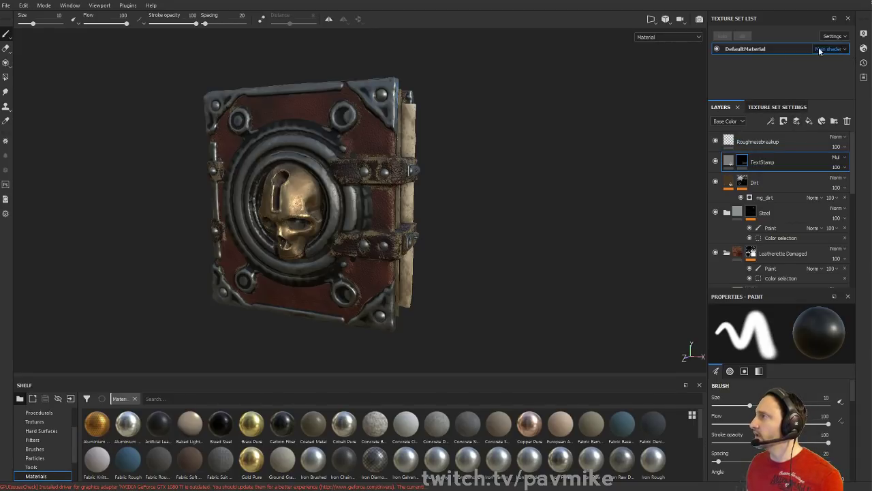
Check the texture set's channels and change the main shader to pbr-metal-rough-with-alpha-blending
click(770, 107)
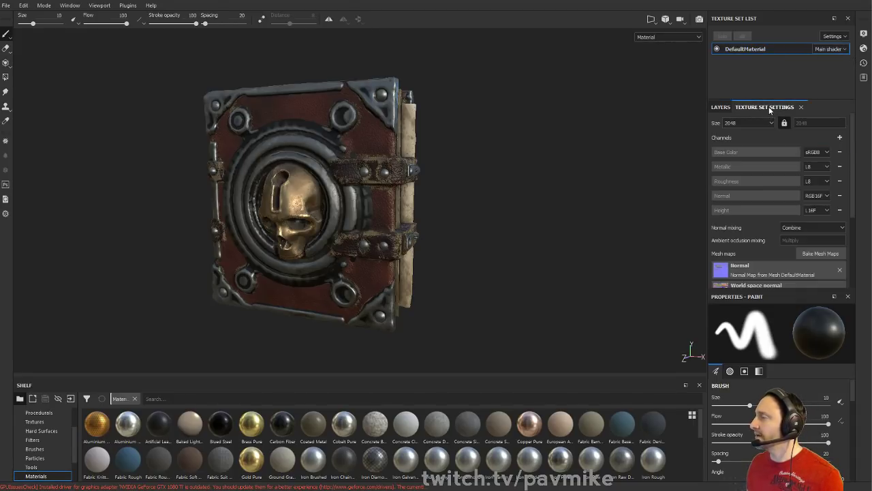
click(720, 108)
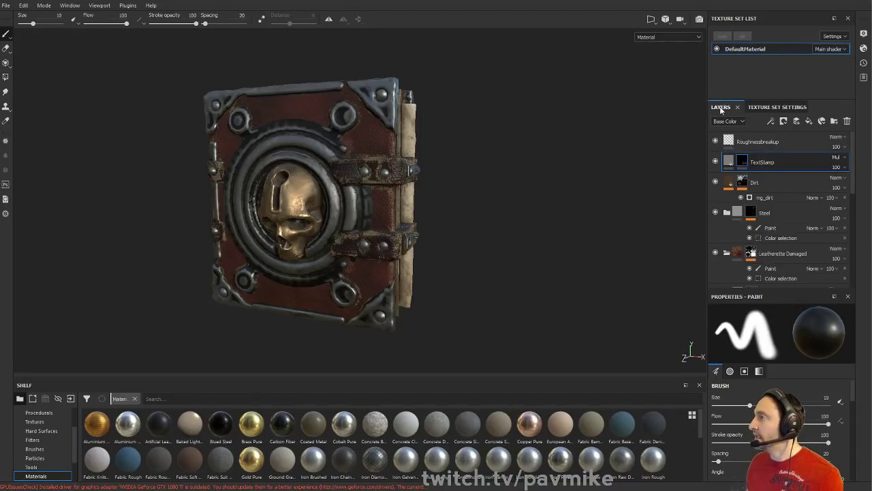
click(764, 108)
scroll(757, 157, down, 3)
scroll(753, 167, up, 3)
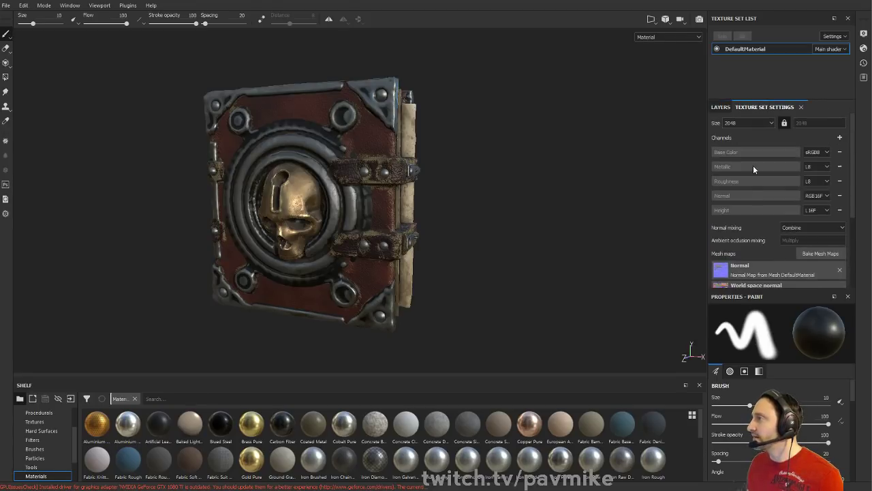
click(723, 109)
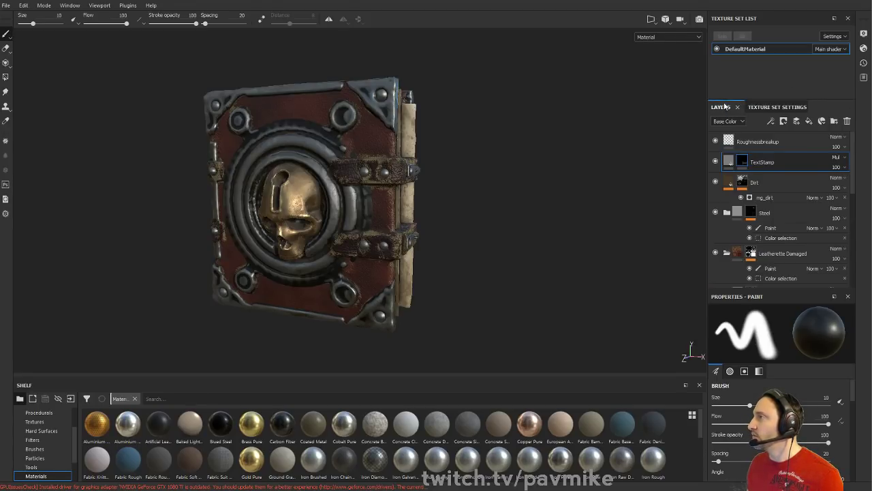
click(864, 48)
click(766, 75)
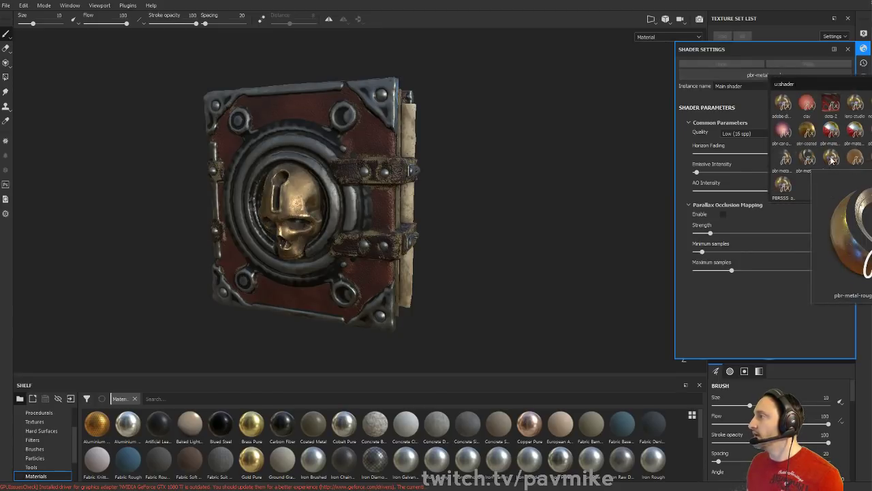
click(786, 160)
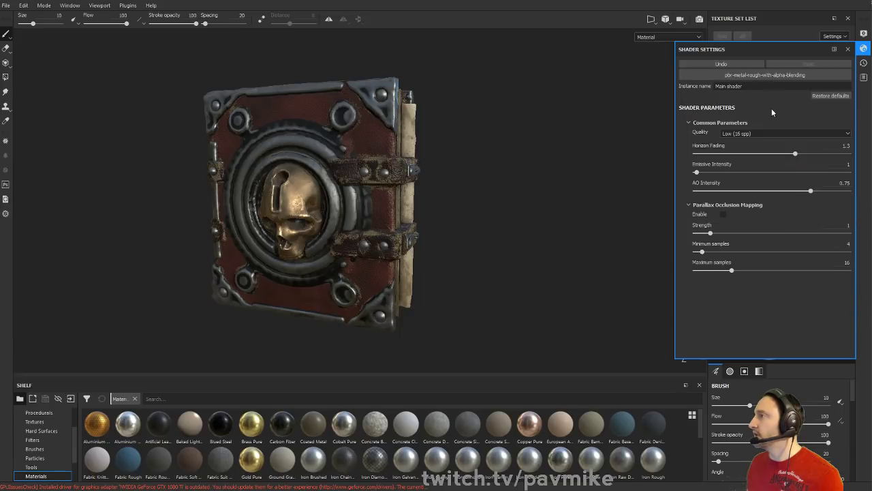
click(848, 49)
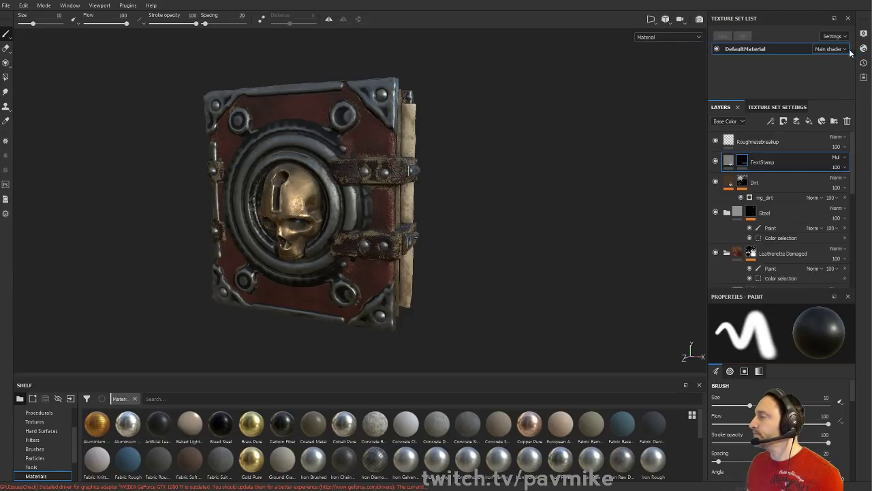
Add an Opacity channel to the book's texture set and return to the layer stack
click(777, 107)
click(840, 138)
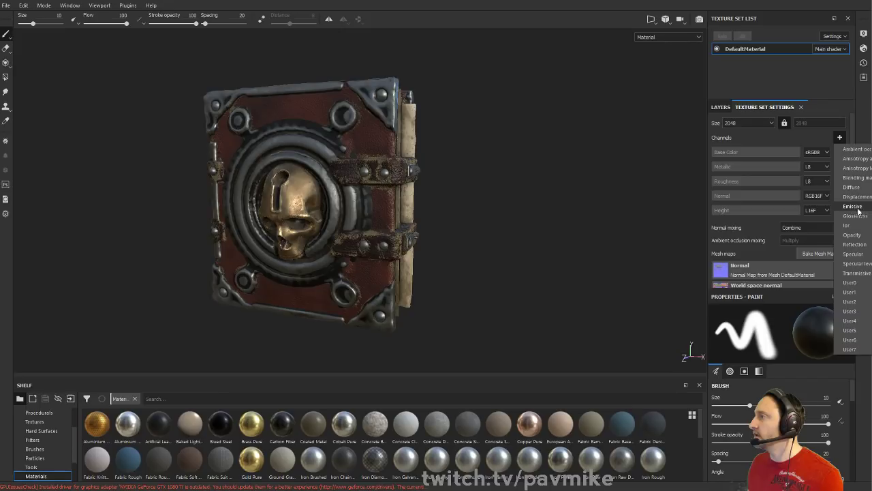
click(852, 235)
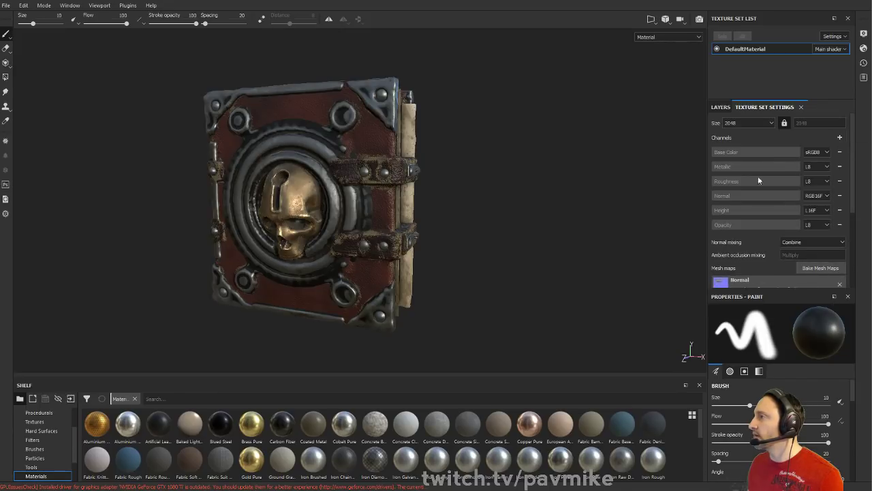
click(721, 107)
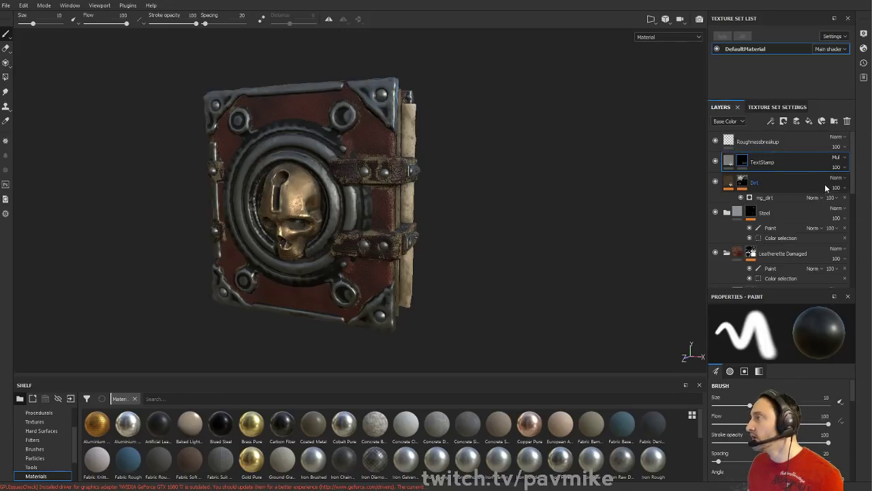
Add a fill layer above the Roughnessbreakup layer and give it a black mask
click(770, 144)
click(809, 120)
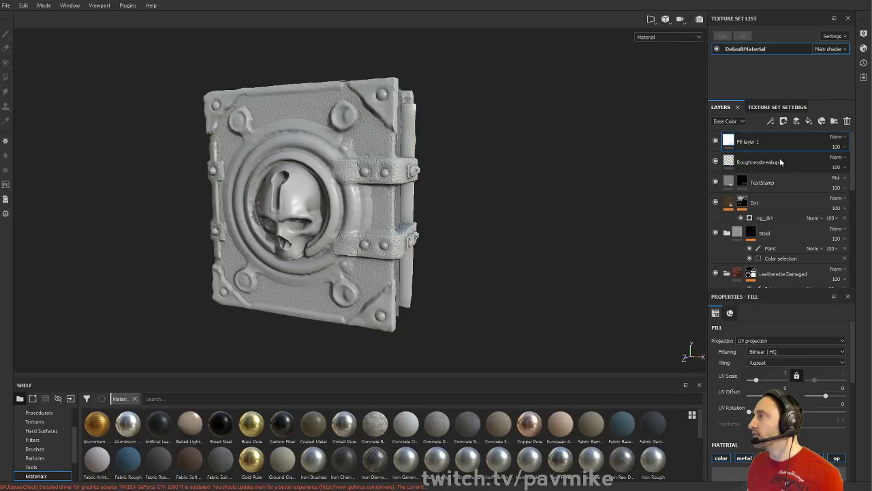
right_click(755, 144)
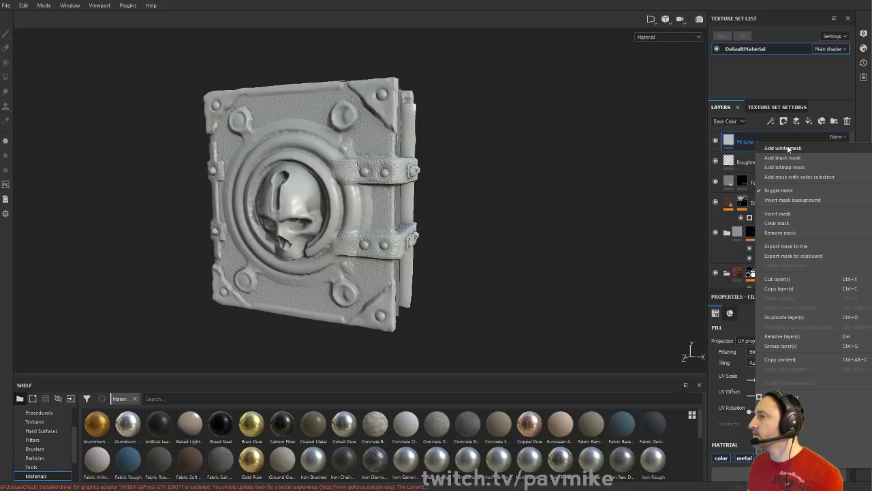
click(785, 149)
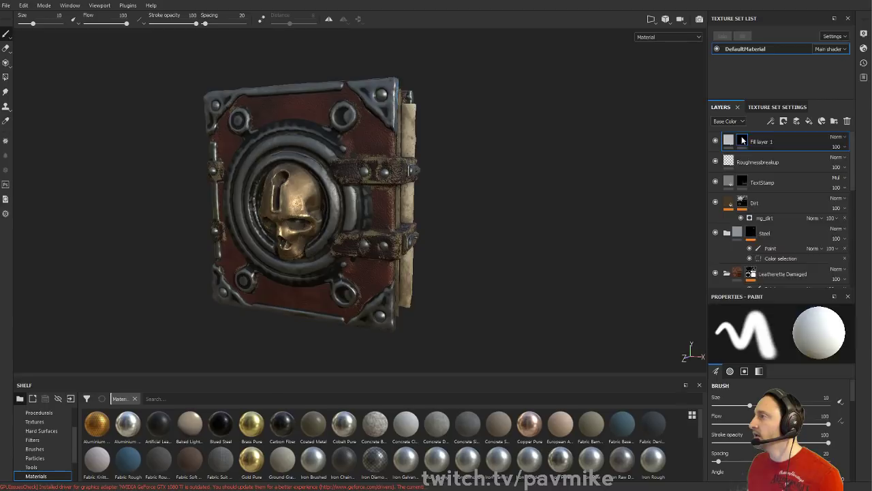
Add a Metal Edge Wear generator to the new fill layer's mask and check the worn edges on the book
right_click(743, 140)
click(772, 298)
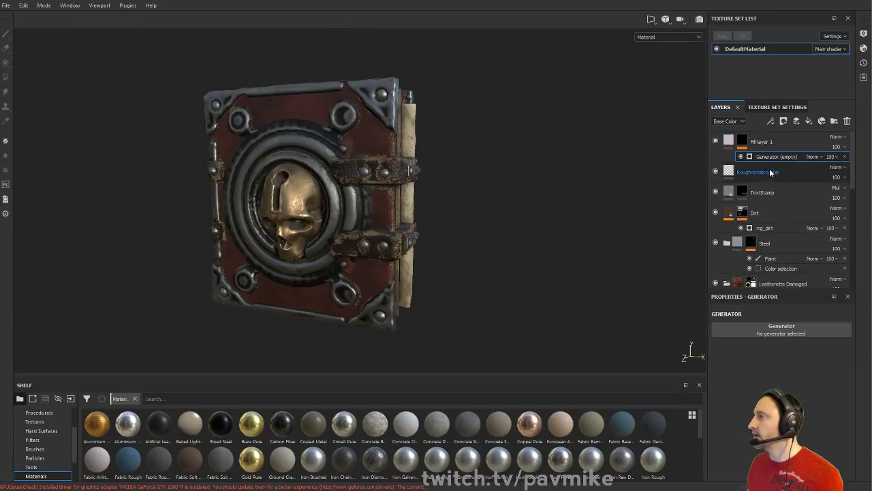
click(780, 331)
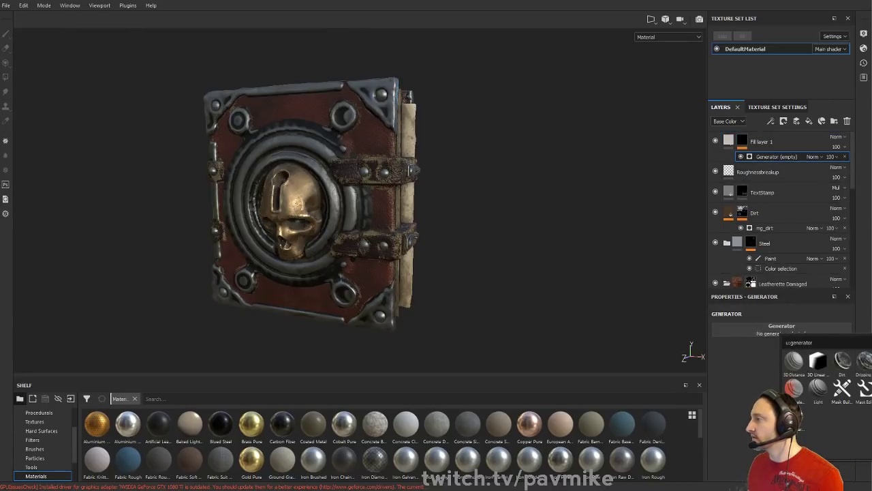
click(794, 415)
alt+drag(557, 168, 618, 166)
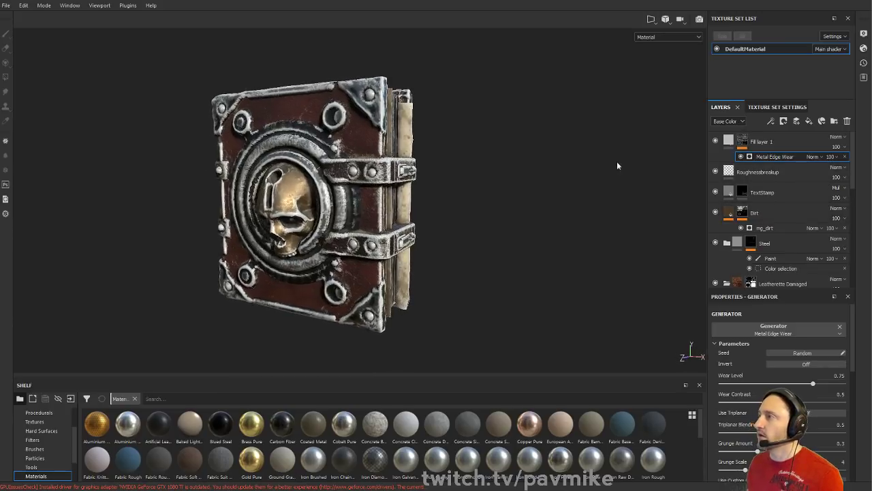
Lower the new fill layer's opacity channel to its minimum and check the cut-away edges on the book
click(730, 141)
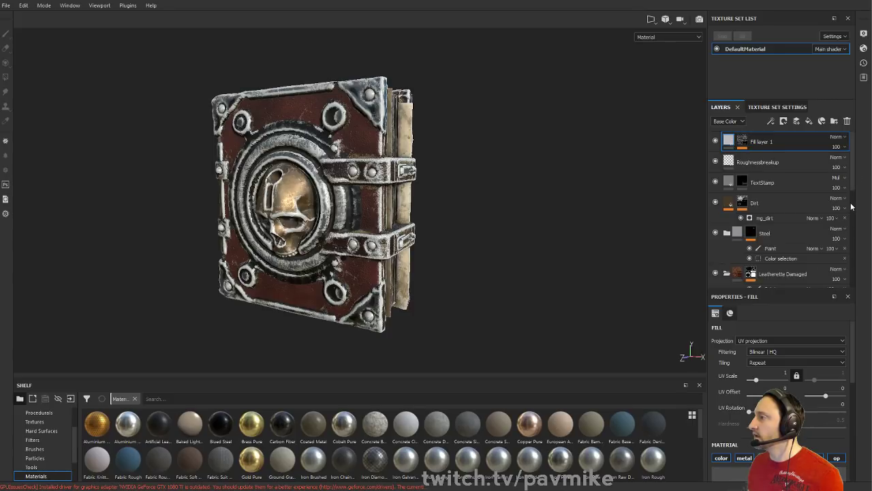
scroll(849, 341, down, 5)
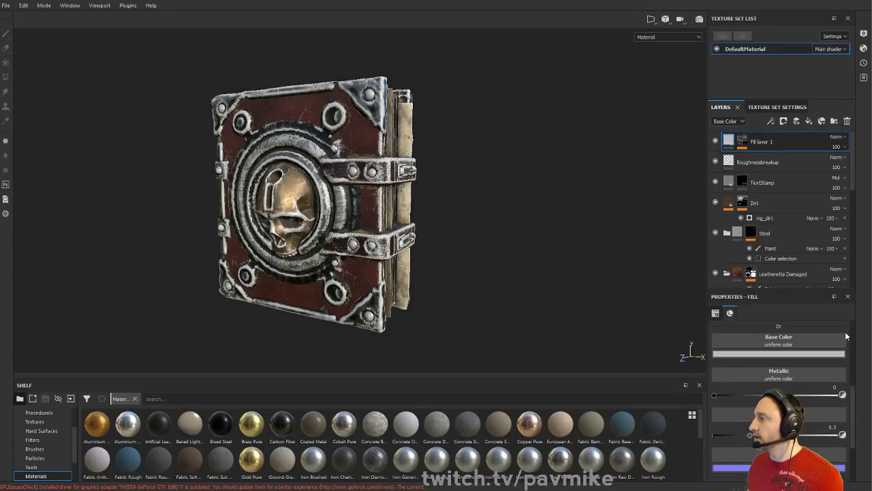
scroll(850, 398, down, 3)
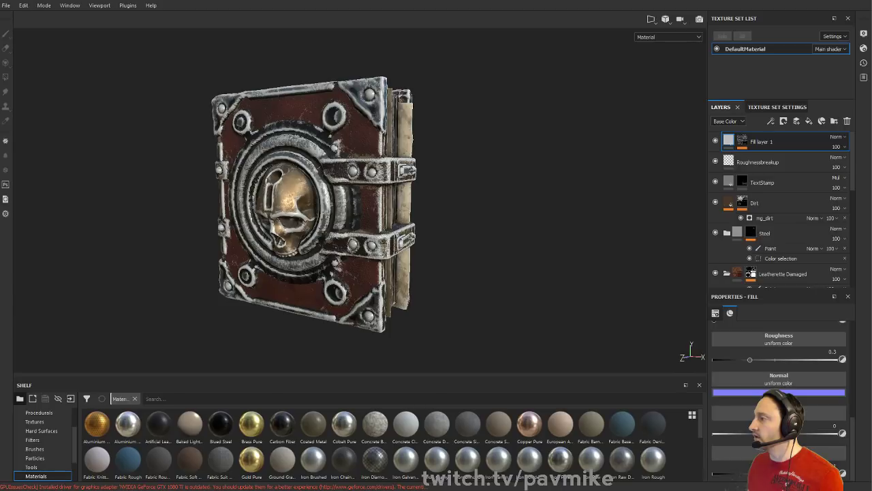
drag(779, 473, 693, 474)
mouse_move(536, 162)
alt+mouse_down()
mouse_move(604, 177)
mouse_move(662, 111)
mouse_move(552, 172)
alt+mouse_up()
mouse_move(552, 170)
alt+right_down()
mouse_move(813, 236)
mouse_move(563, 263)
mouse_move(500, 197)
alt+right_up()
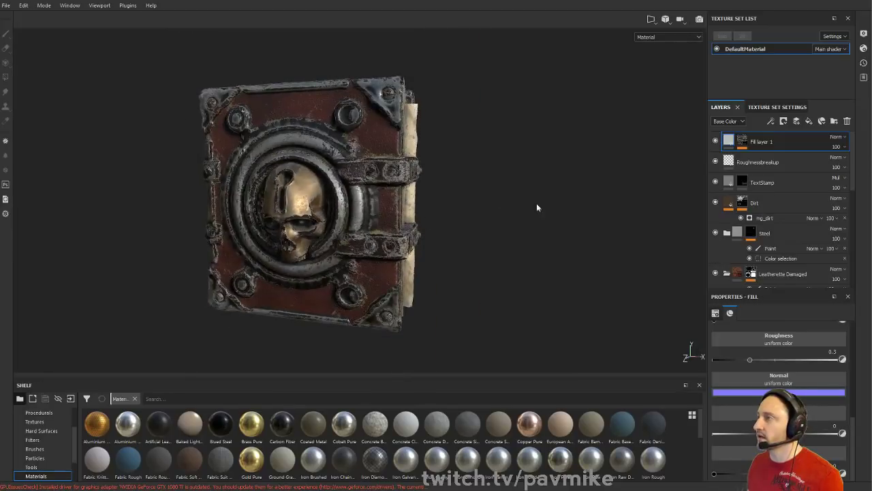
Turn on Invert for the fill layer's Metal Edge Wear generator and inspect the book from several angles
click(742, 147)
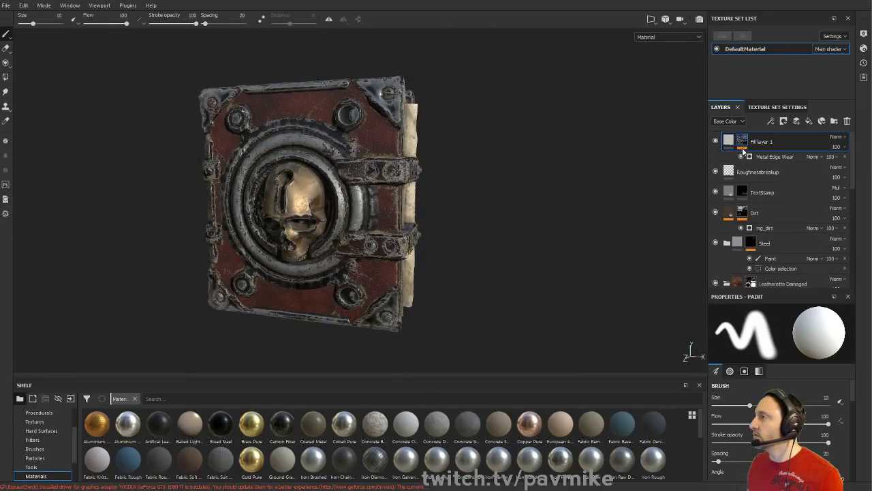
click(773, 158)
click(806, 364)
alt+drag(492, 176, 382, 191)
alt+right_drag(382, 194, 689, 242)
alt+drag(491, 204, 310, 147)
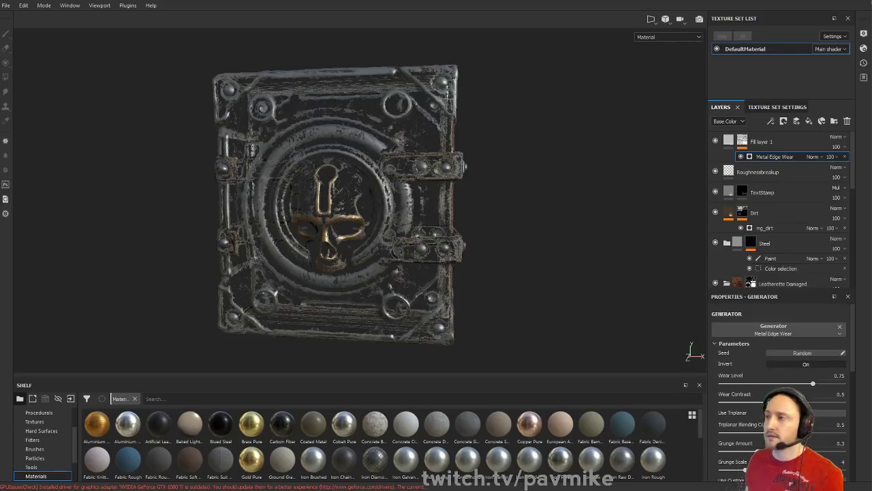
Close Substance Painter, discarding the project's changes, and return to ZBrush
click(868, 2)
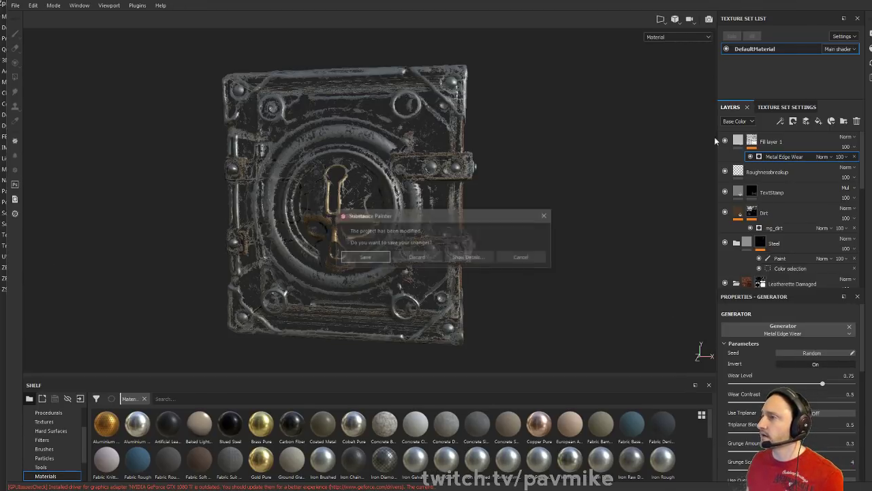
click(435, 259)
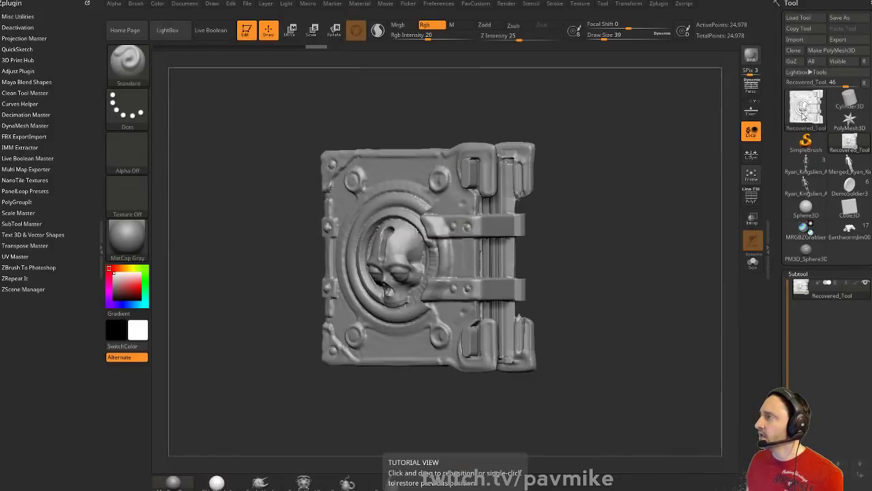
Start saving the recovered book tool and browse to the streaming > MedievalZombie > Book folder
click(839, 17)
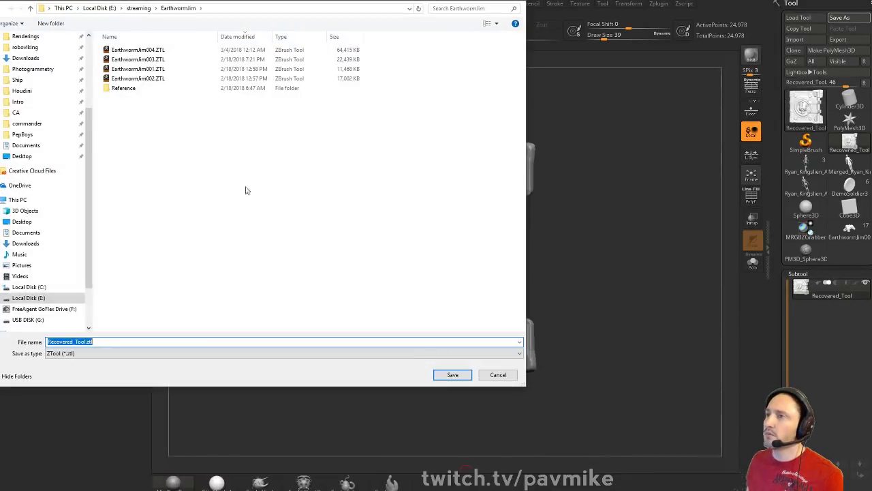
scroll(52, 96, up, 4)
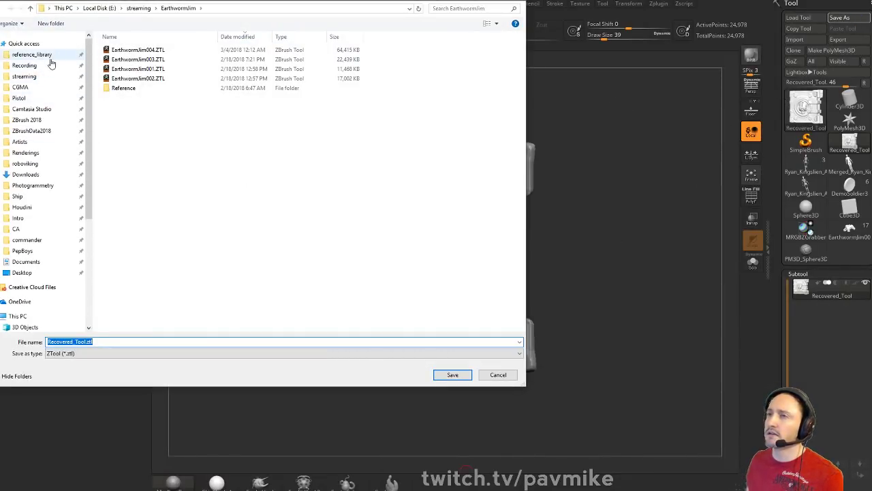
click(42, 77)
double_click(142, 59)
double_click(129, 50)
Save the recovered book tool as Placeholder in the Book folder
click(156, 341)
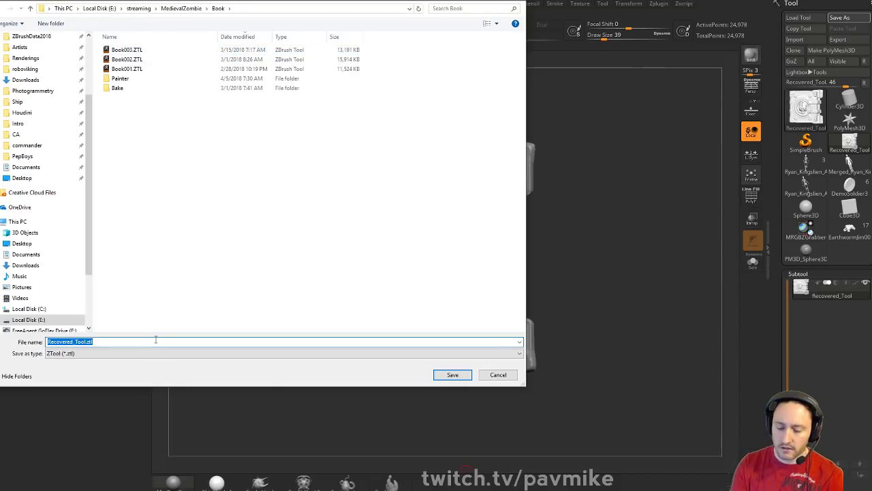
text(MPanel)
key(BackSpace)
key(BackSpace)
key(BackSpace)
key(BackSpace)
key(BackSpace)
key(BackSpace)
text(Placeholder)
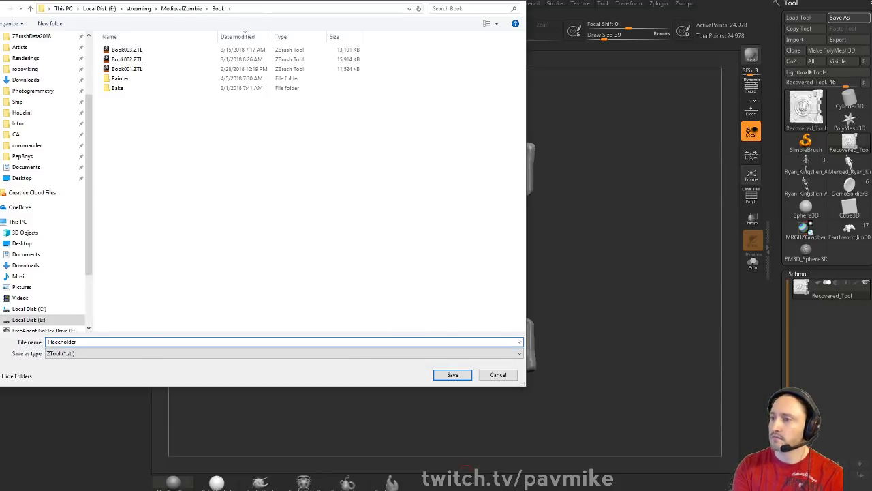
key(Return)
Switch to the human anatomy tool with three subtools, start saving it and create a Zombies folder inside MedievalZombie
click(818, 167)
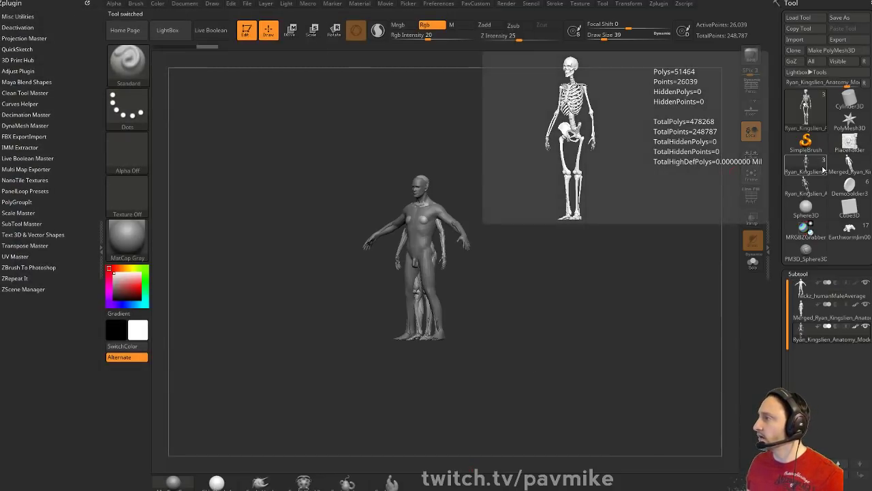
click(839, 17)
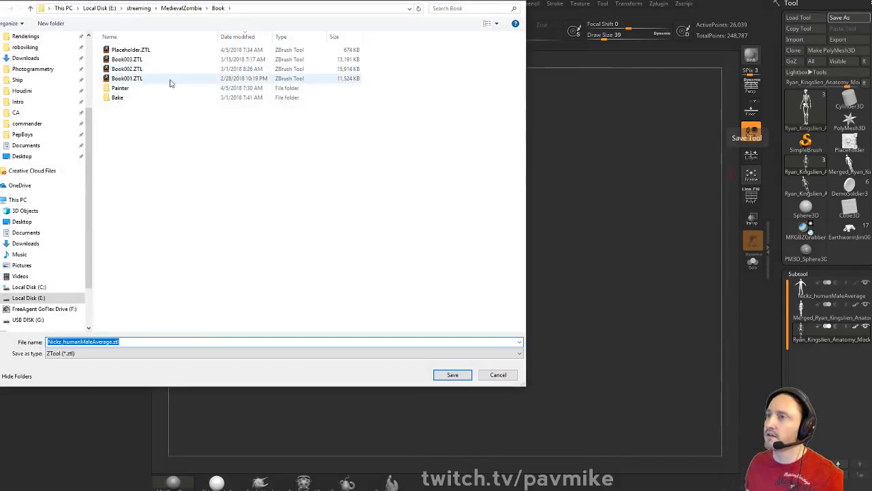
click(180, 8)
right_click(208, 230)
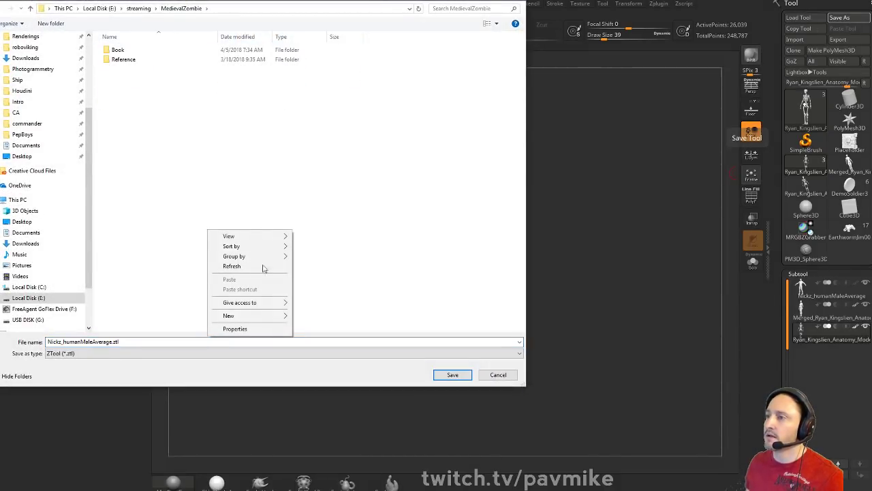
mouse_move(232, 315)
click(181, 317)
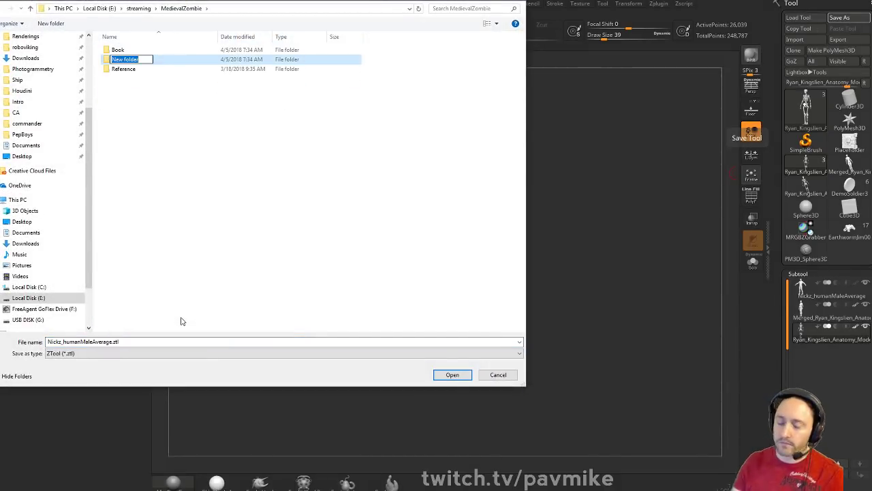
text(Zombies)
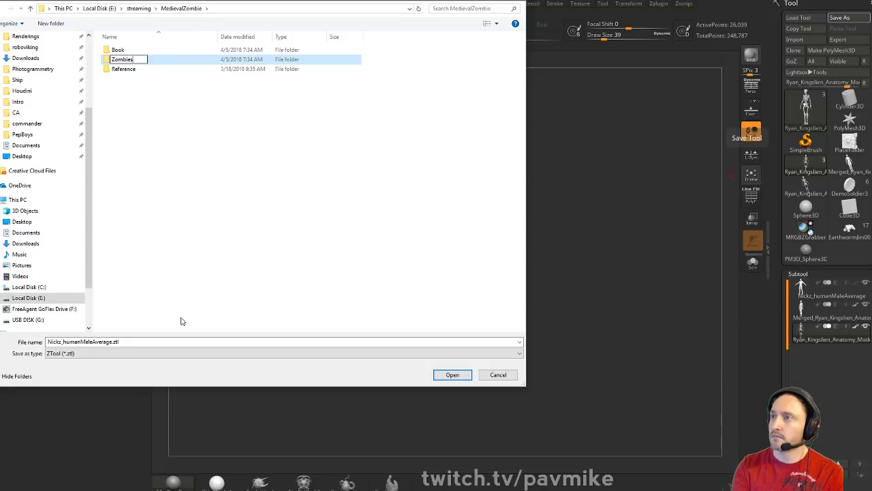
key(Return)
Save the anatomy tool as Zombies001 in the Zombies folder
click(168, 339)
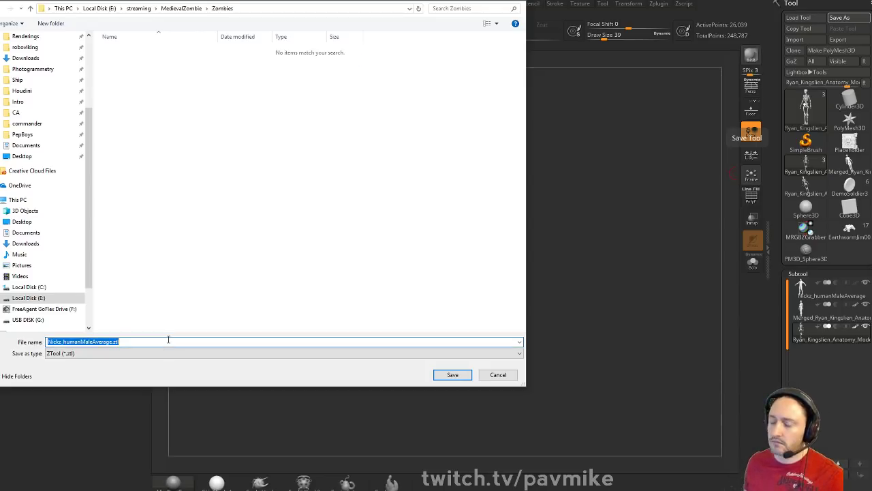
text(Zombies001)
key(Return)
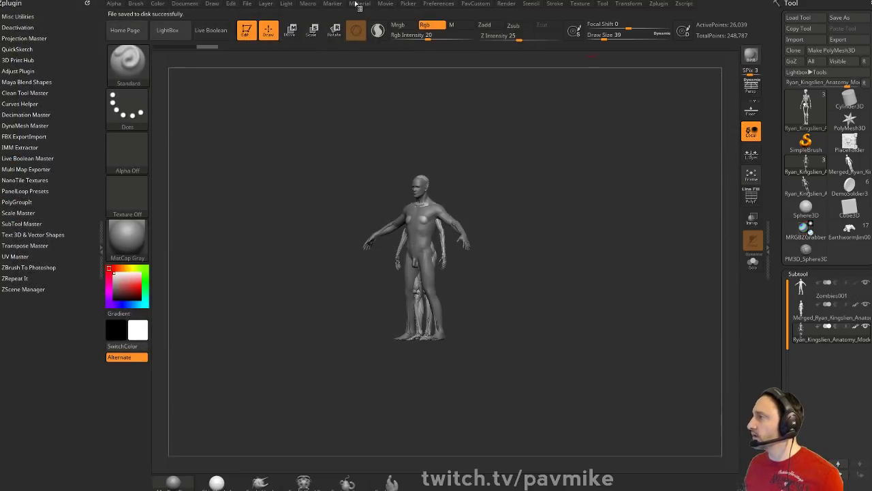